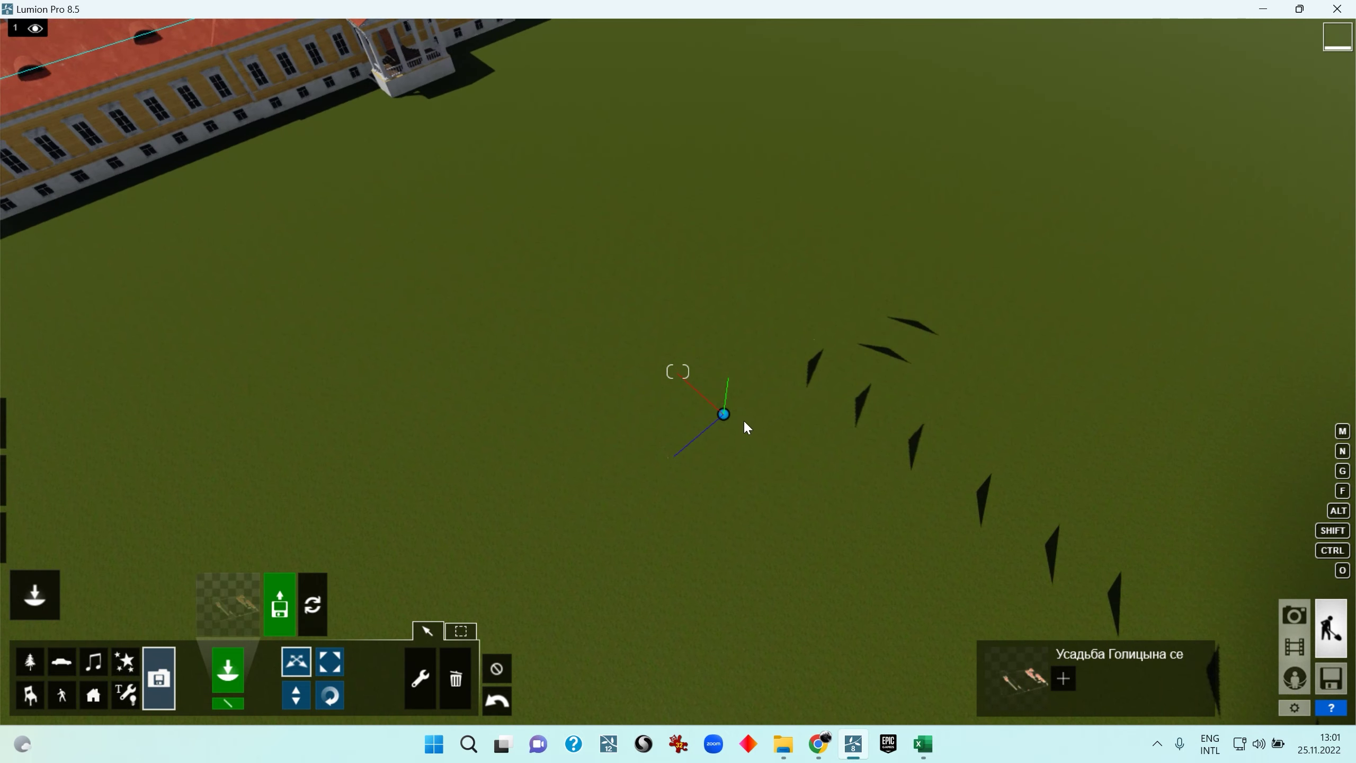
# Check the position coordinates of the imported estate model
pyautogui.moveTo(700, 500); pyautogui.dragTo(1351, 183, button='right')
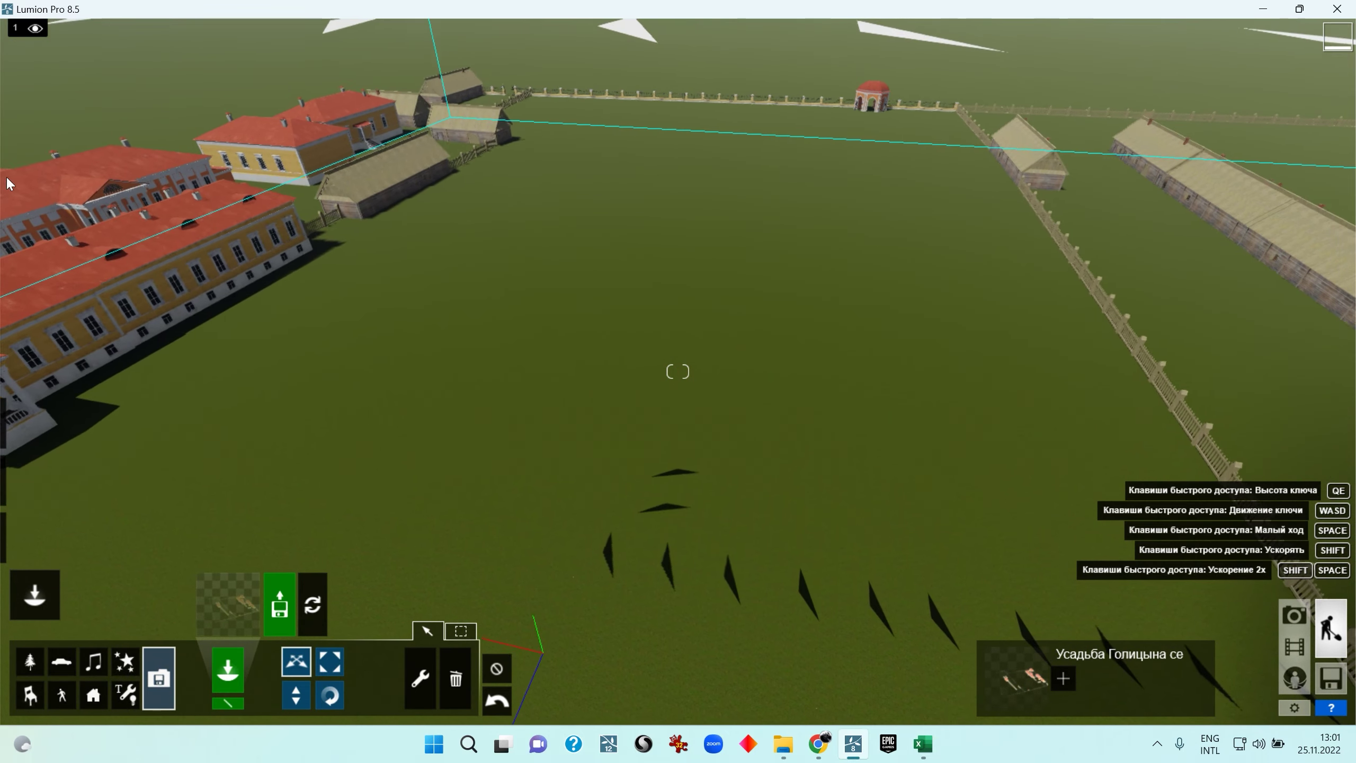
pyautogui.click(458, 633)
pyautogui.click(513, 652)
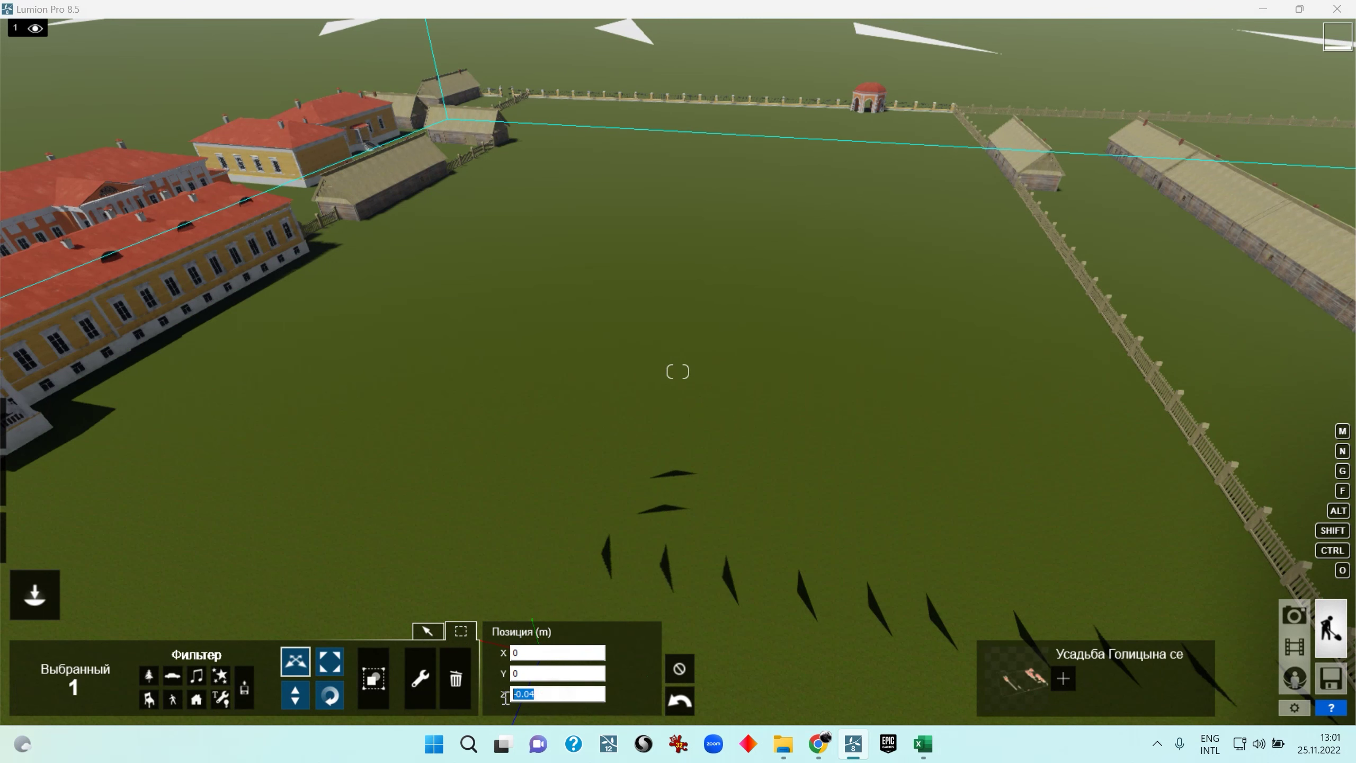
pyautogui.click(427, 631)
# Show layers 2 and 3 and hide layer 1
pyautogui.moveTo(120, 32)
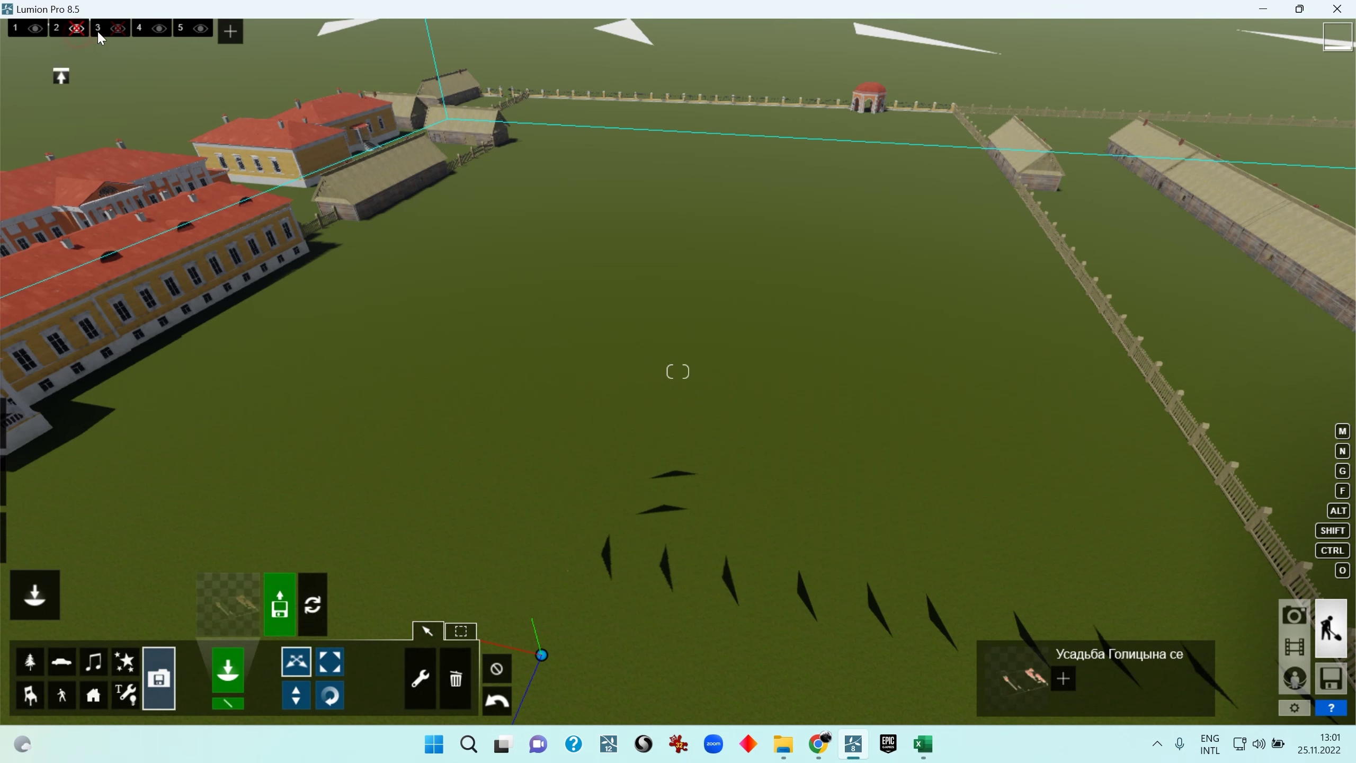
pyautogui.click(74, 29)
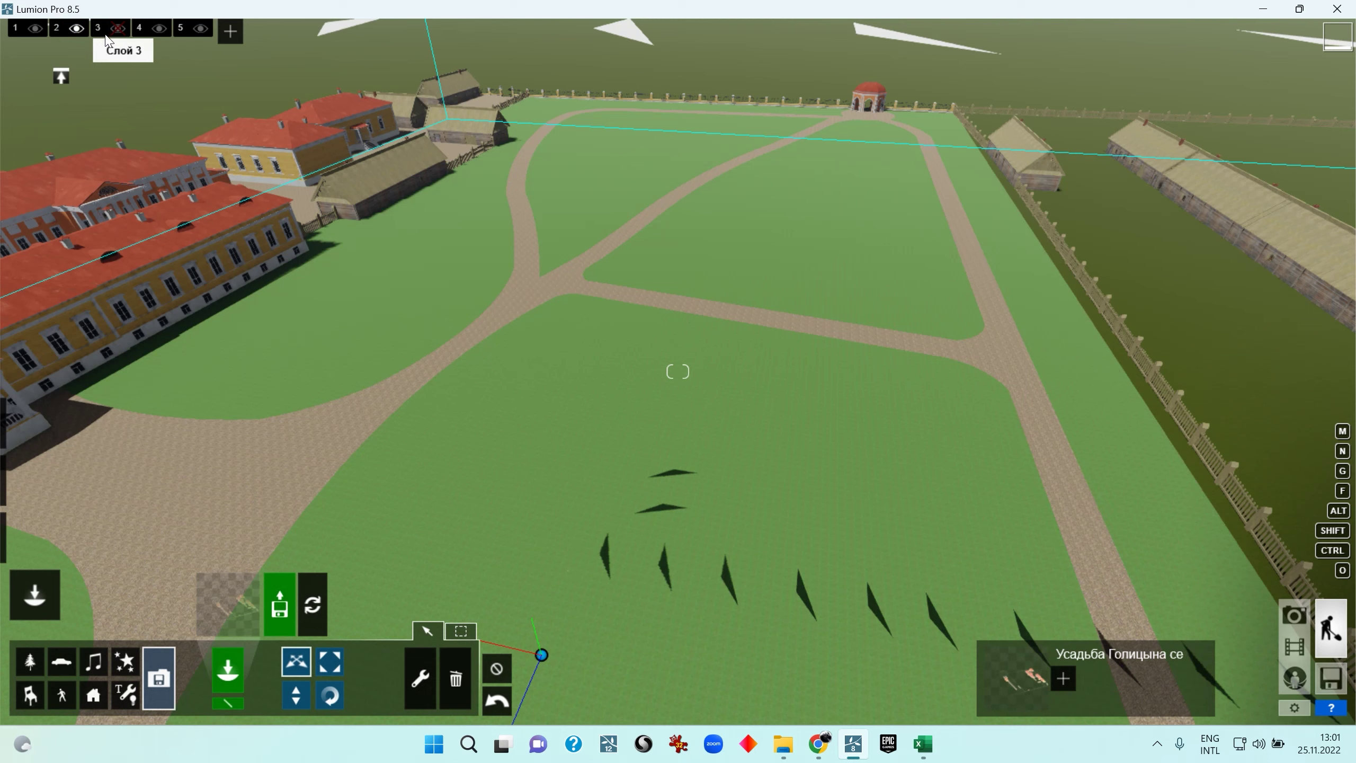
pyautogui.moveTo(678, 371); pyautogui.dragTo(571, 446, button='right')
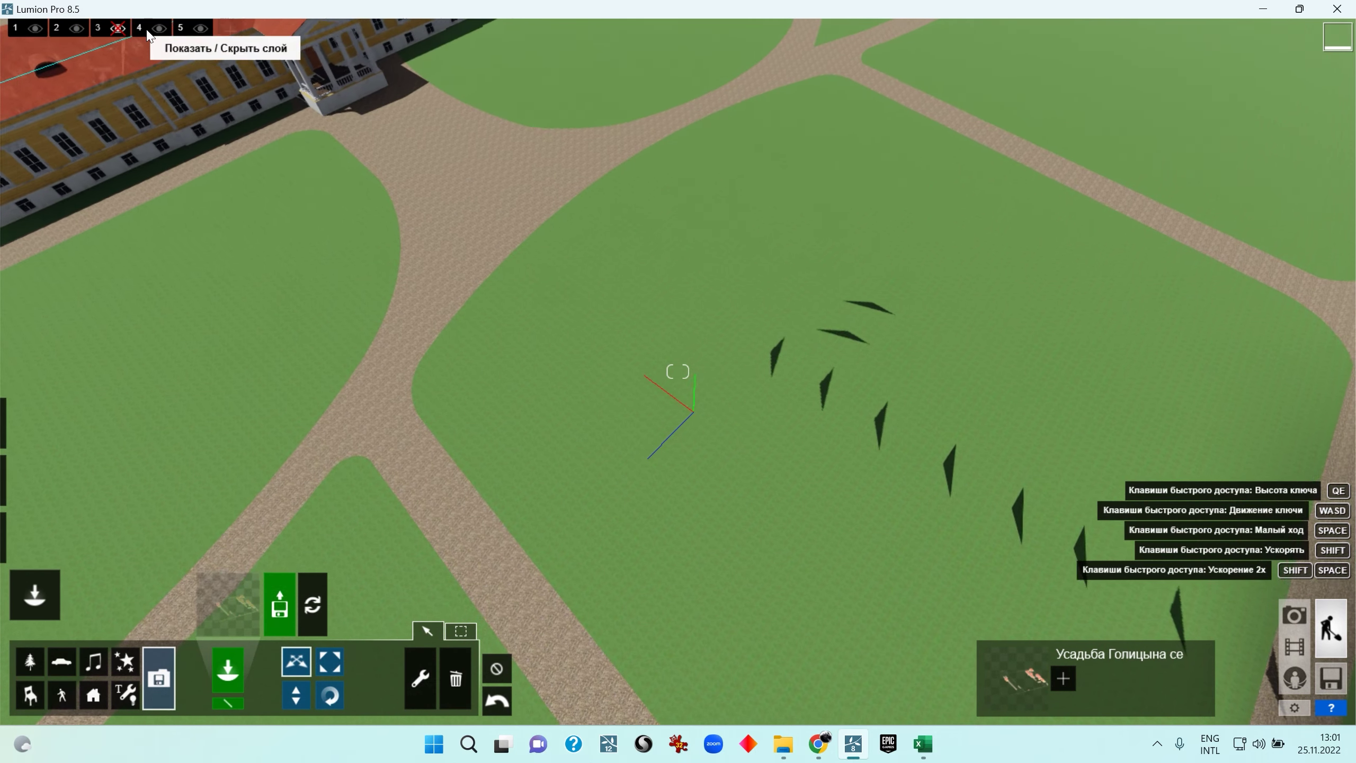
pyautogui.click(117, 28)
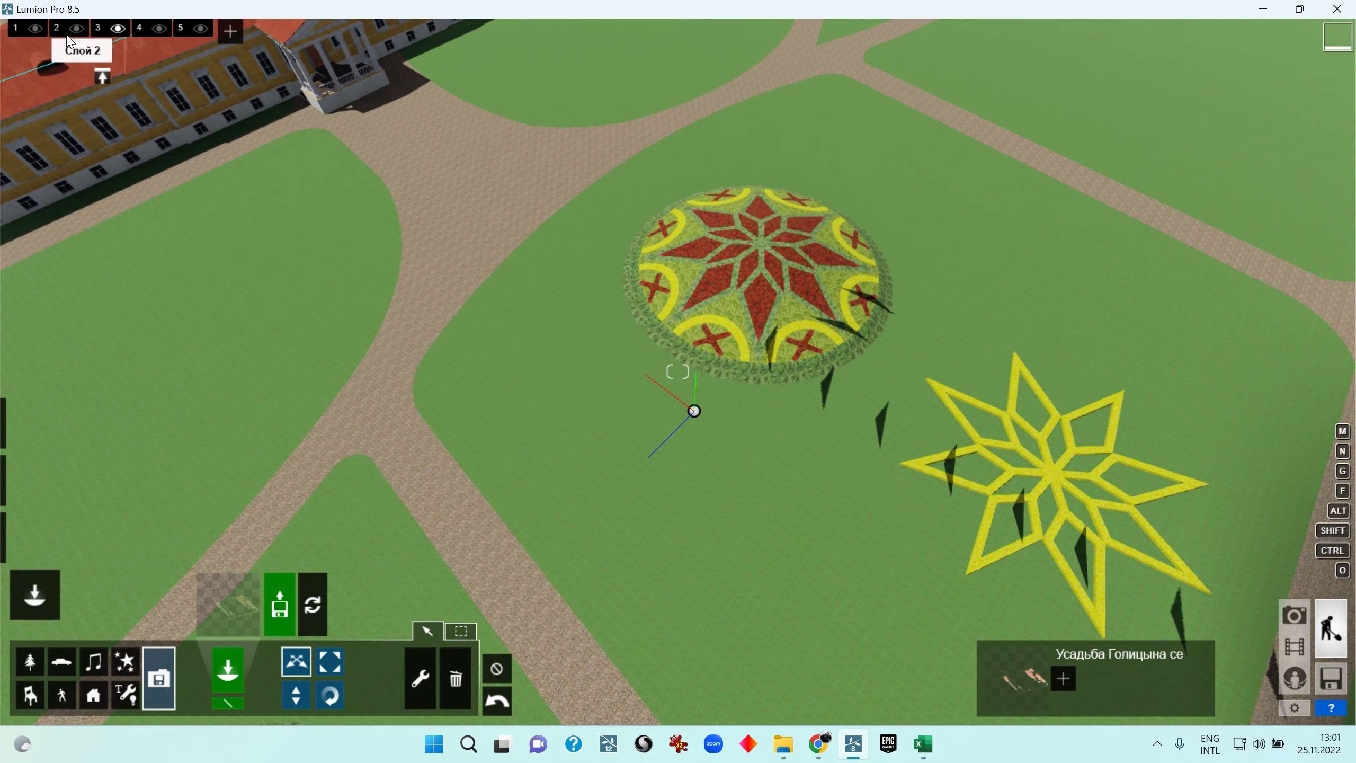
pyautogui.click(34, 30)
pyautogui.moveTo(773, 588); pyautogui.dragTo(974, 490, button='right')
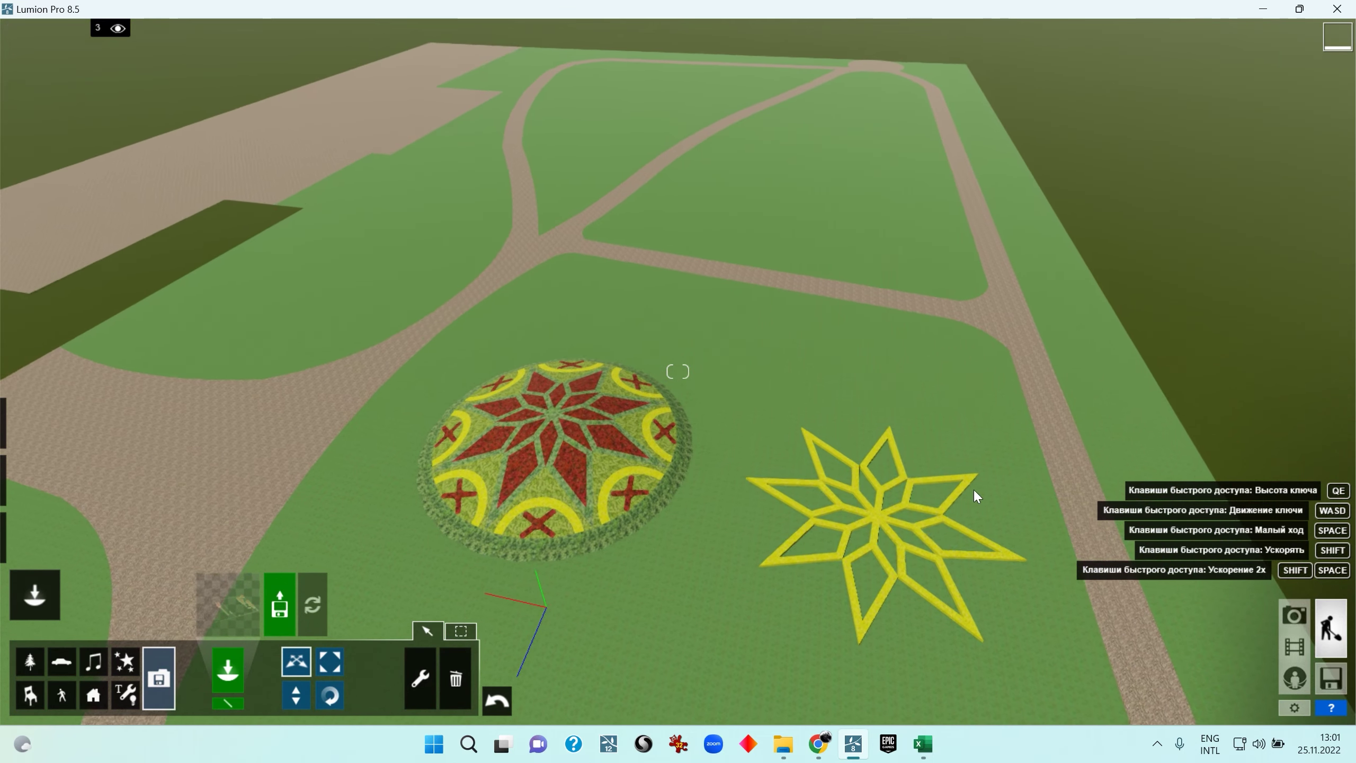
# Set the editor resolution to 66% and the editor quality to one star
pyautogui.click(1294, 708)
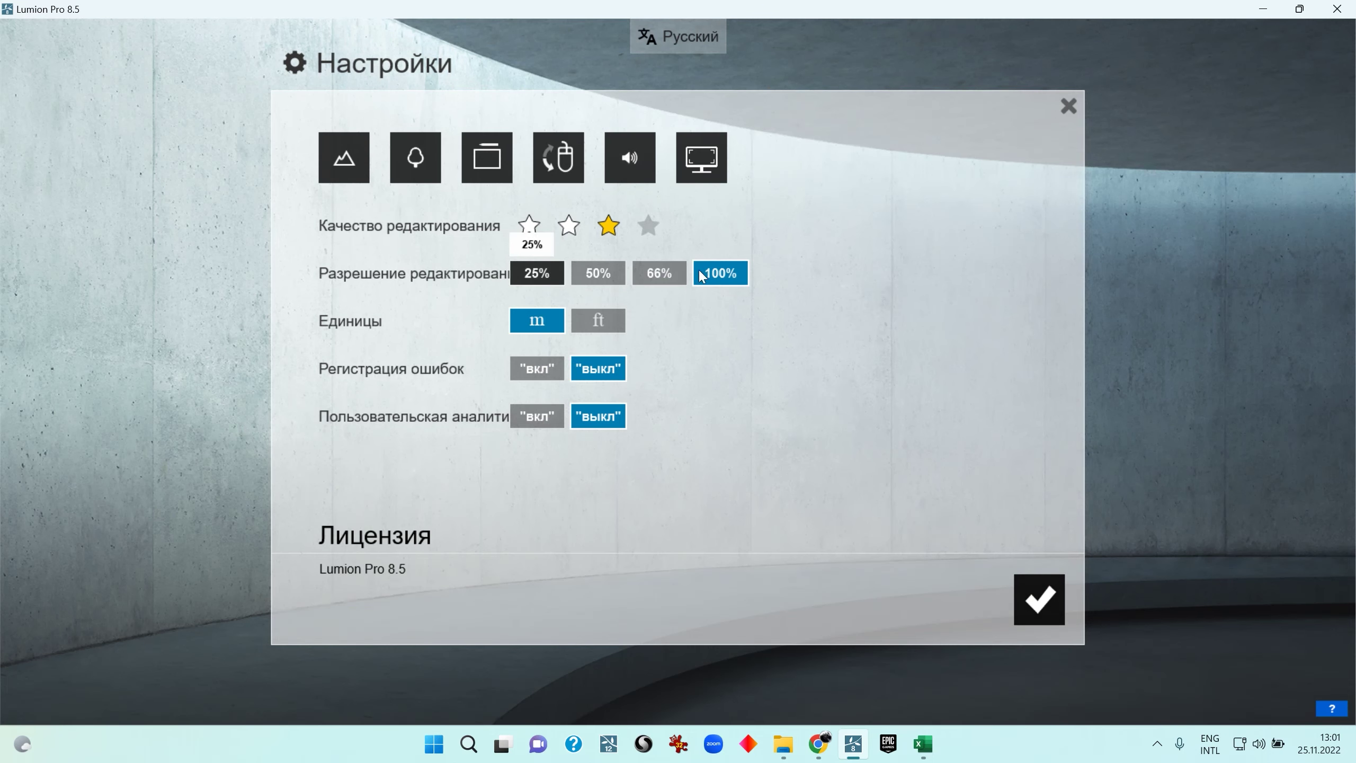
pyautogui.click(662, 284)
pyautogui.click(531, 228)
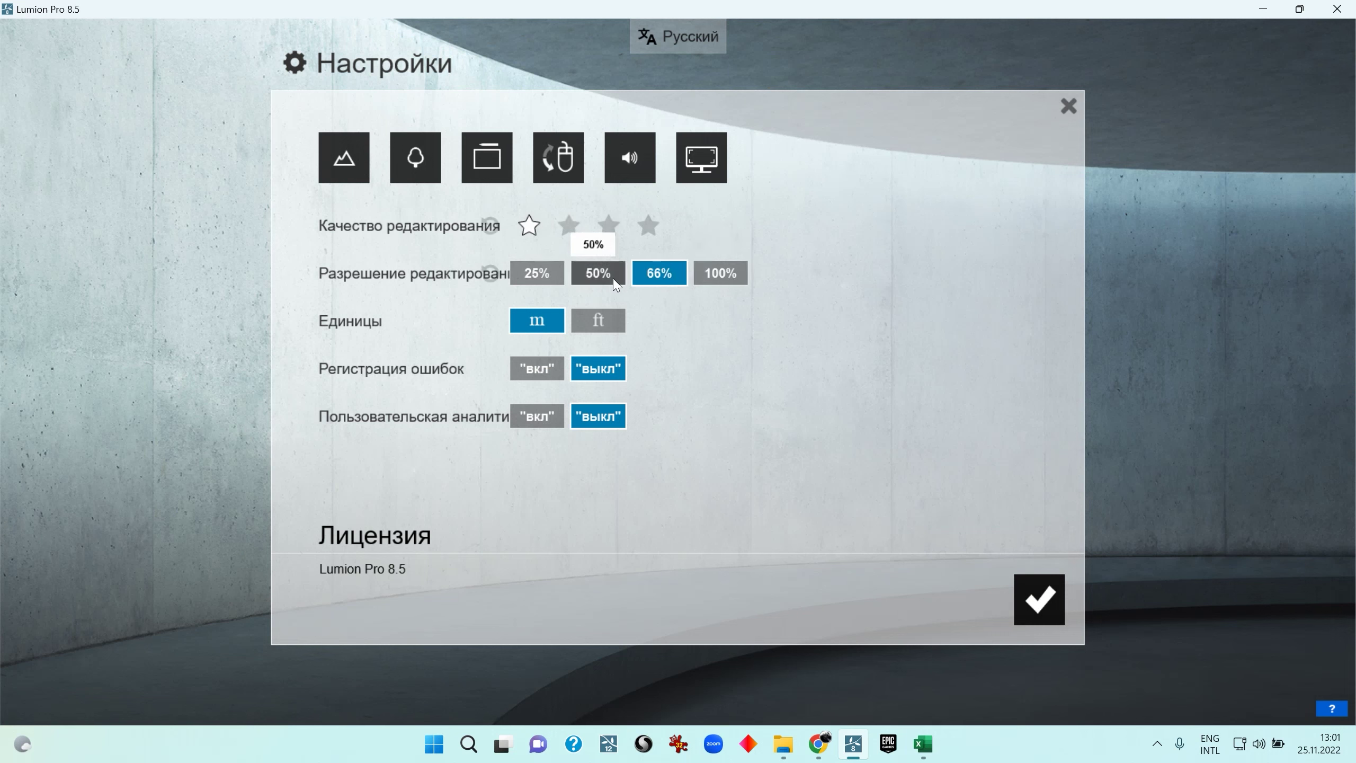
pyautogui.click(1045, 616)
# Hide layer 2 so that only the flowerbeds on layer 3 are shown
pyautogui.moveTo(799, 411); pyautogui.dragTo(812, 464, button='right')
pyautogui.press('w')
pyautogui.press('w')
pyautogui.press('s')
pyautogui.moveTo(119, 53)
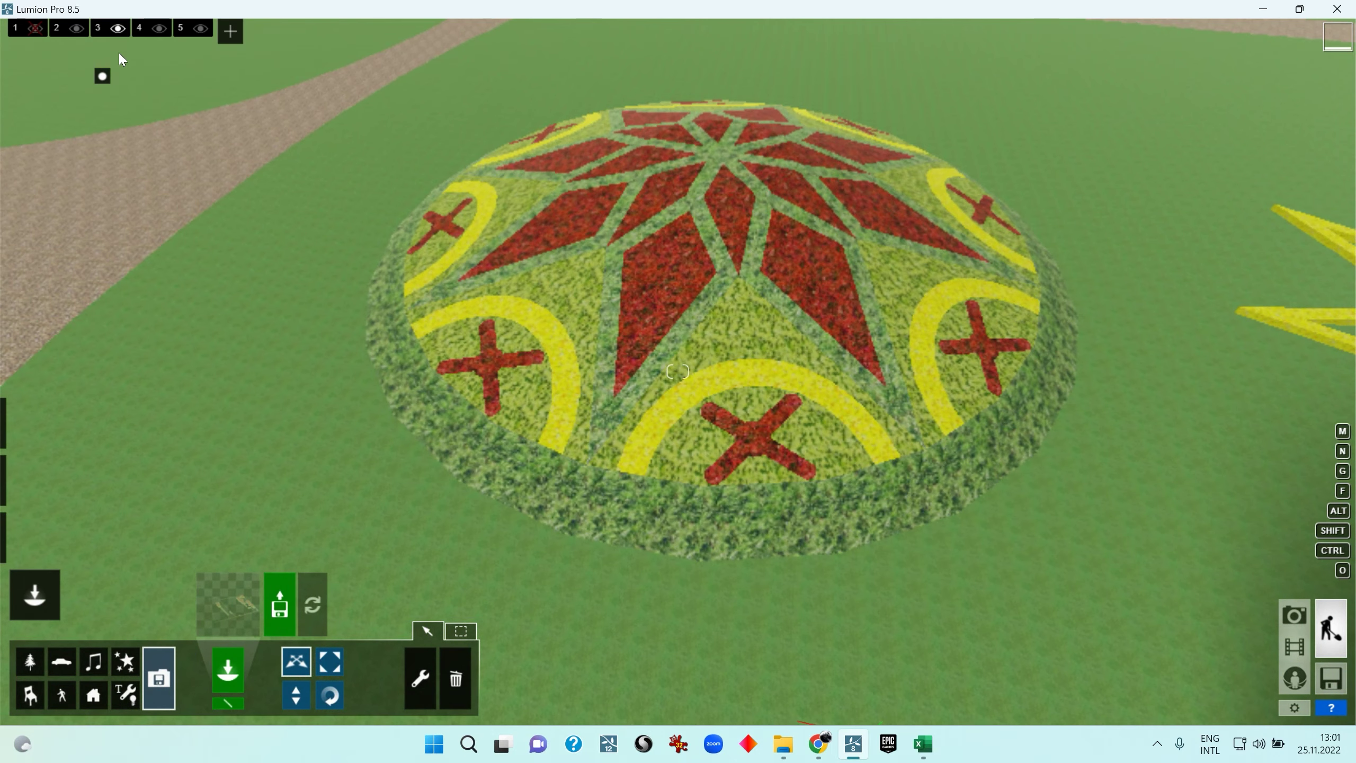
pyautogui.click(79, 30)
# Start the material editor with the round flowerbed's outer border in view
pyautogui.moveTo(250, 277); pyautogui.dragTo(483, 160, button='right')
pyautogui.press('s')
pyautogui.press('w')
pyautogui.press('w')
pyautogui.press('s')
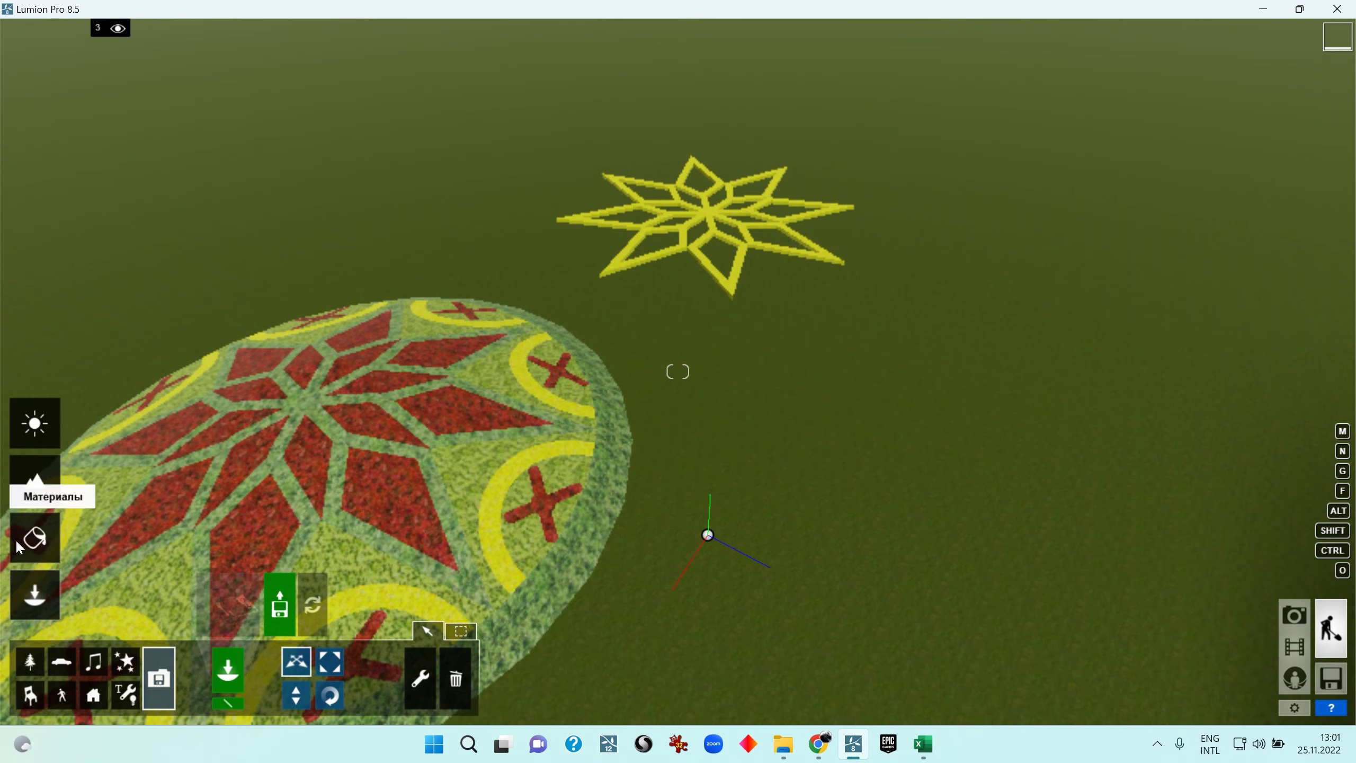
pyautogui.press('w')
pyautogui.moveTo(499, 424); pyautogui.dragTo(721, 424, button='right')
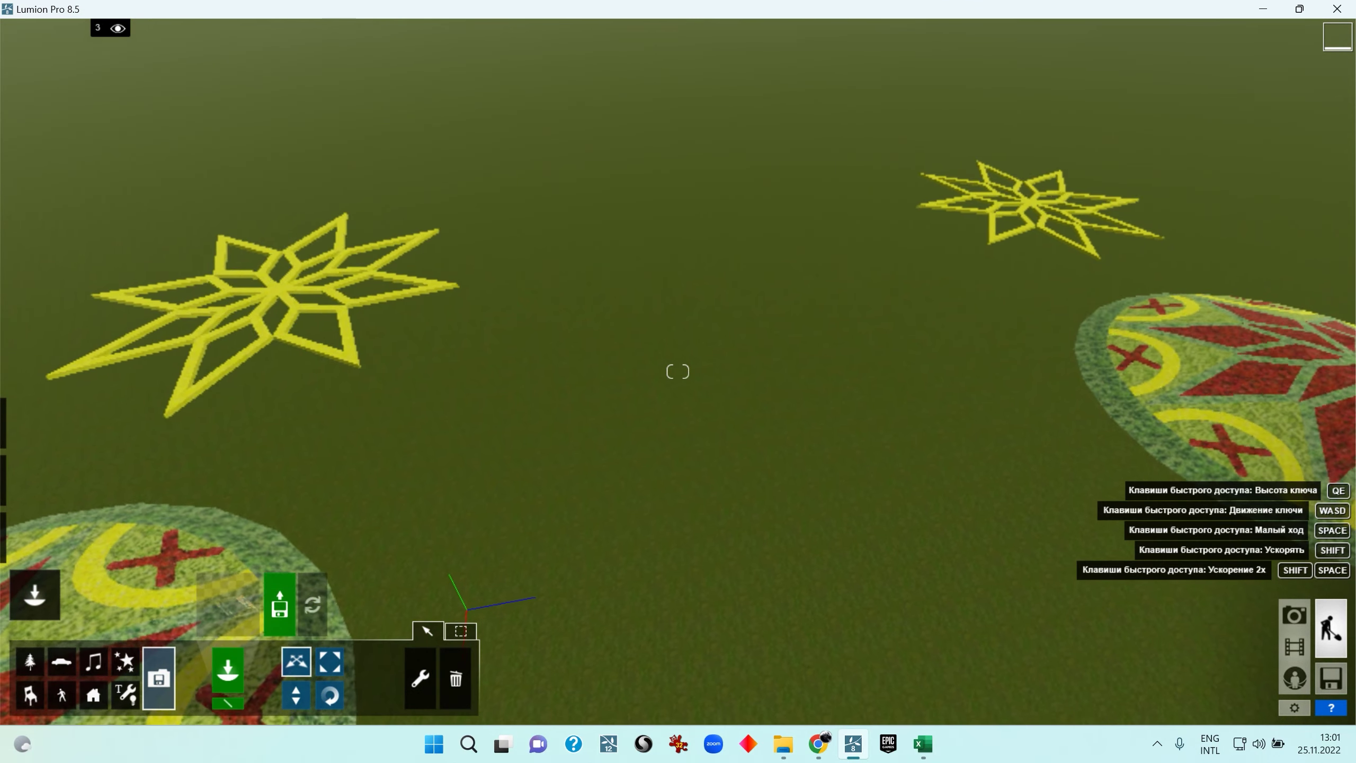
pyautogui.moveTo(33, 598)
pyautogui.click(37, 537)
pyautogui.moveTo(694, 321); pyautogui.dragTo(526, 397, button='right')
pyautogui.moveTo(24, 524)
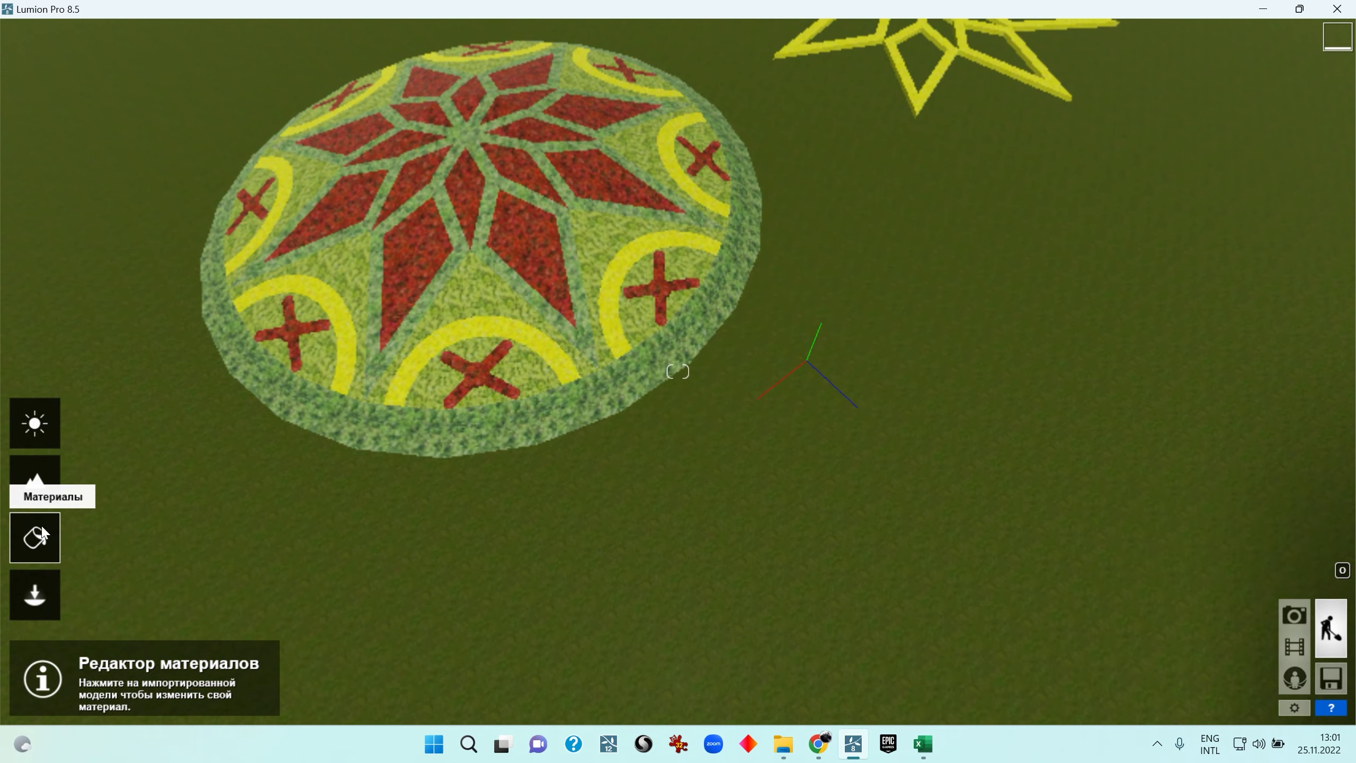
# Apply the Landscape material to the outer border of the round flowerbed
pyautogui.click(406, 443)
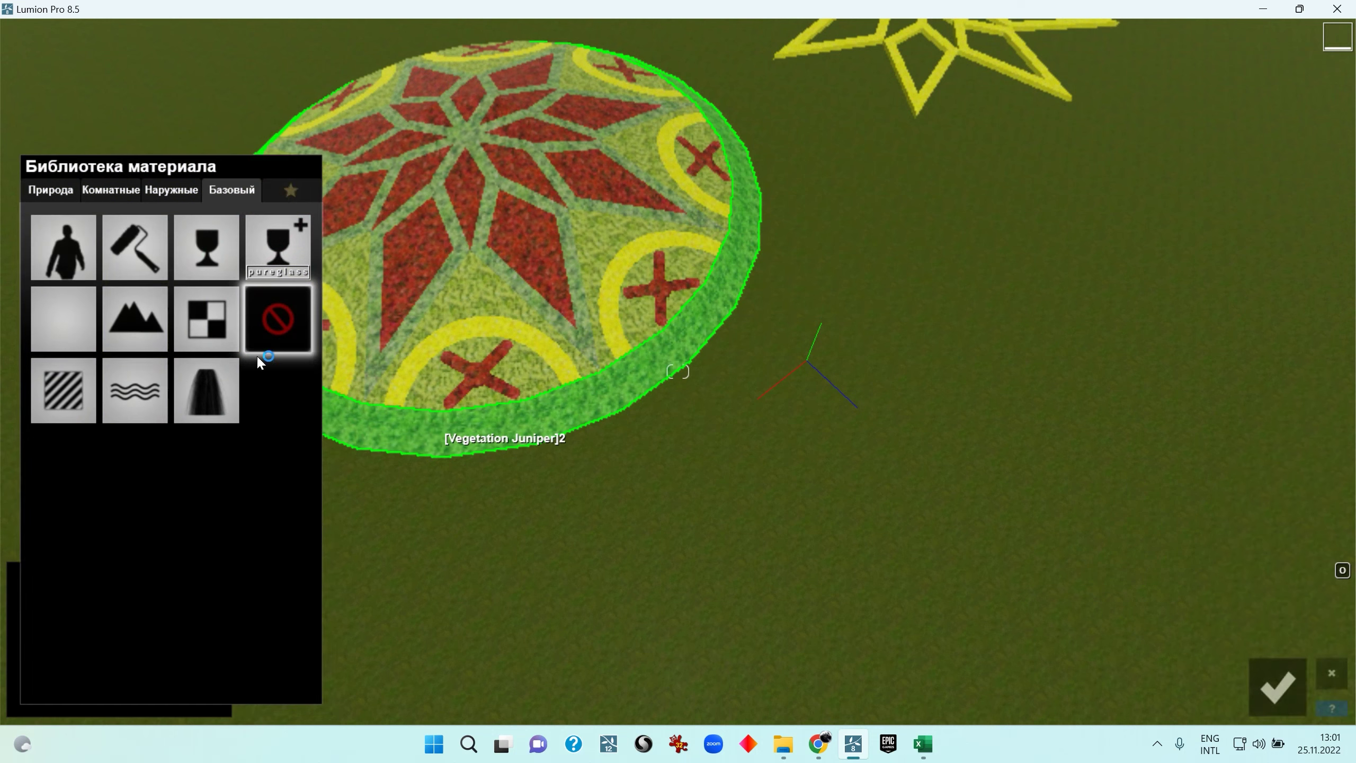
pyautogui.click(125, 328)
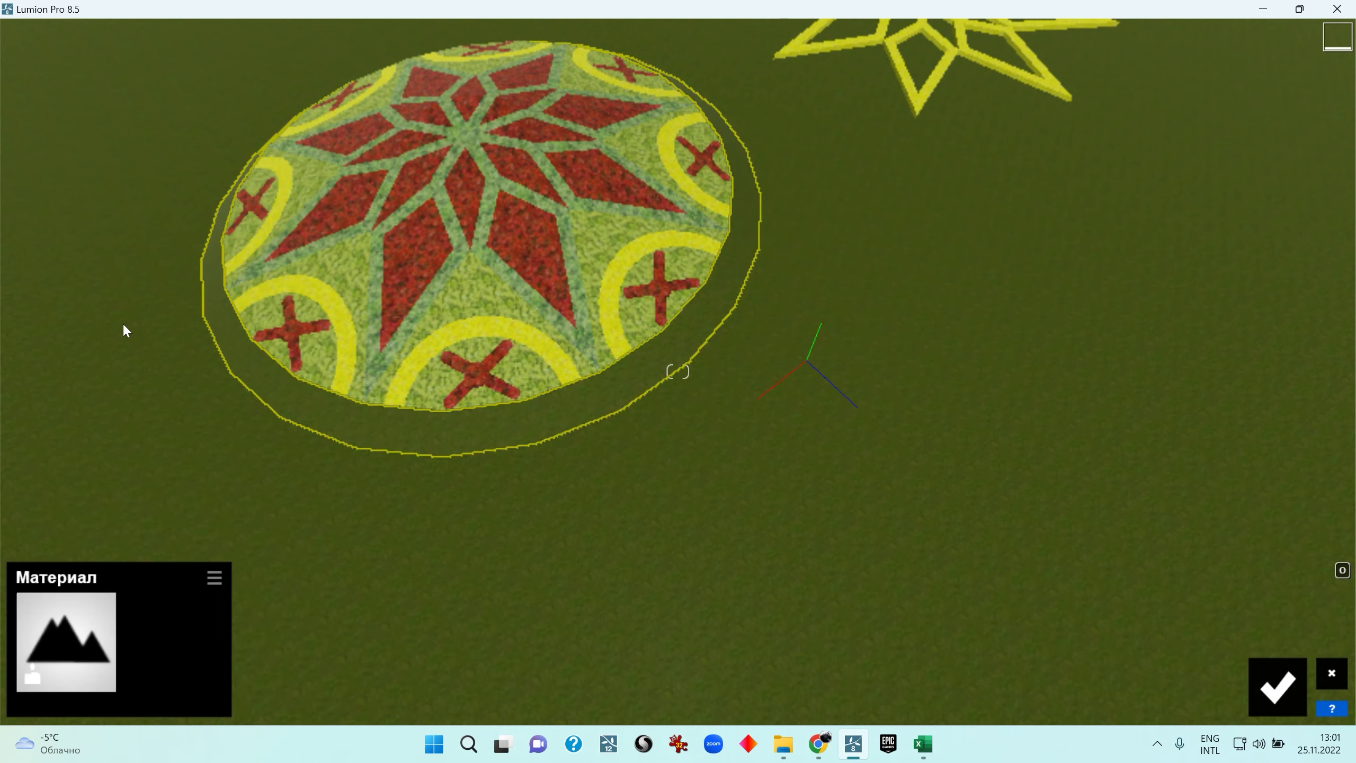
pyautogui.moveTo(464, 402); pyautogui.dragTo(426, 405, button='right')
pyautogui.press('w')
pyautogui.moveTo(863, 451); pyautogui.dragTo(939, 406, button='right')
pyautogui.moveTo(855, 411); pyautogui.dragTo(917, 443, button='right')
pyautogui.press('s')
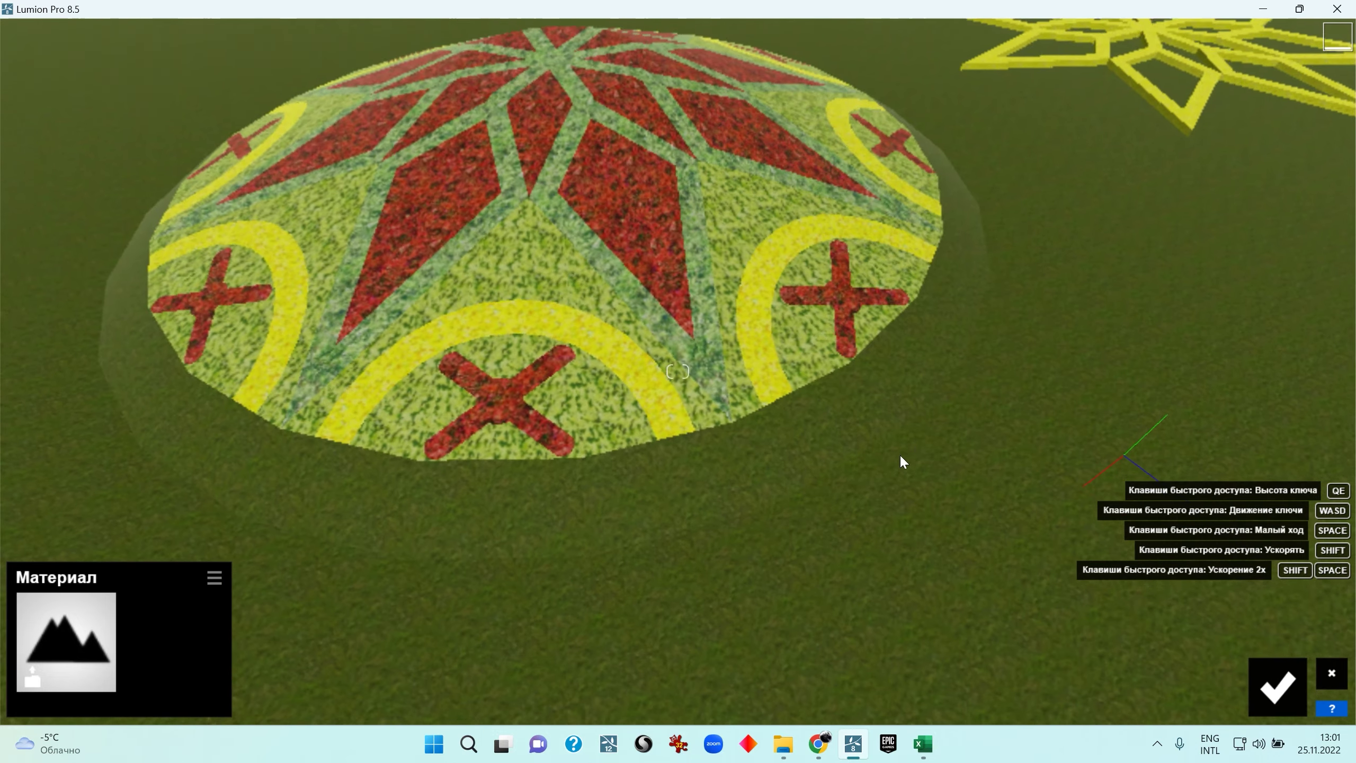
# Replace the outer border's material with the Leaves4 foliage from the nature materials
pyautogui.click(100, 639)
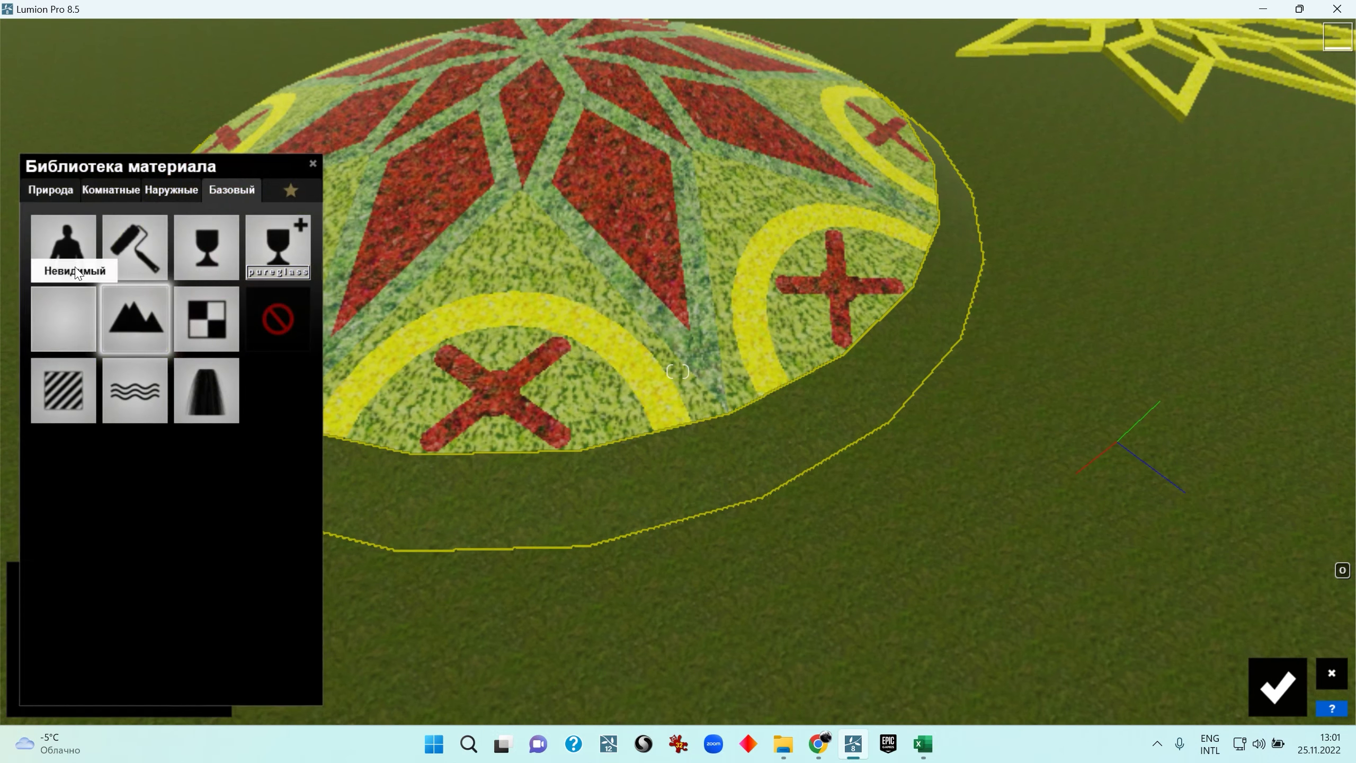
pyautogui.click(50, 191)
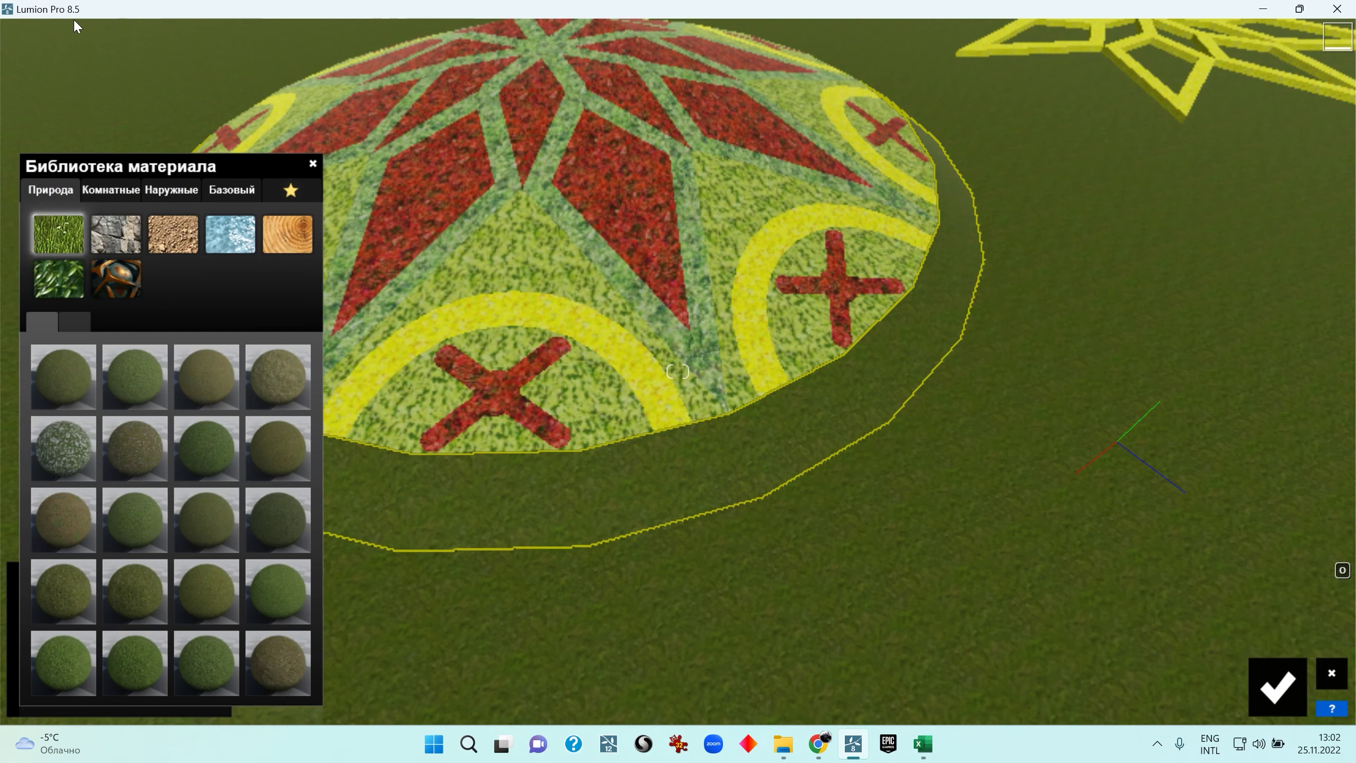
pyautogui.click(59, 279)
pyautogui.click(194, 442)
pyautogui.press('w')
pyautogui.moveTo(751, 346); pyautogui.dragTo(362, 373, button='right')
pyautogui.click(278, 388)
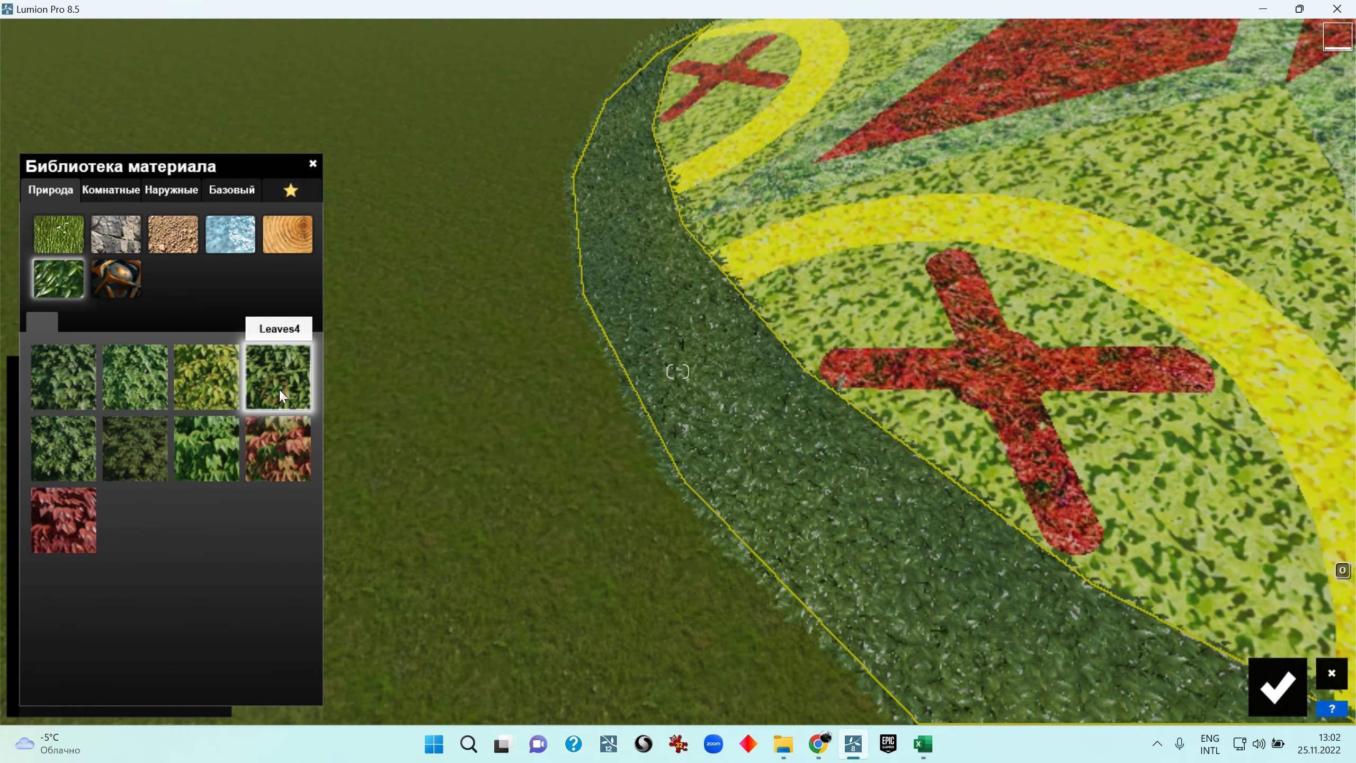
pyautogui.moveTo(475, 464); pyautogui.dragTo(613, 457, button='right')
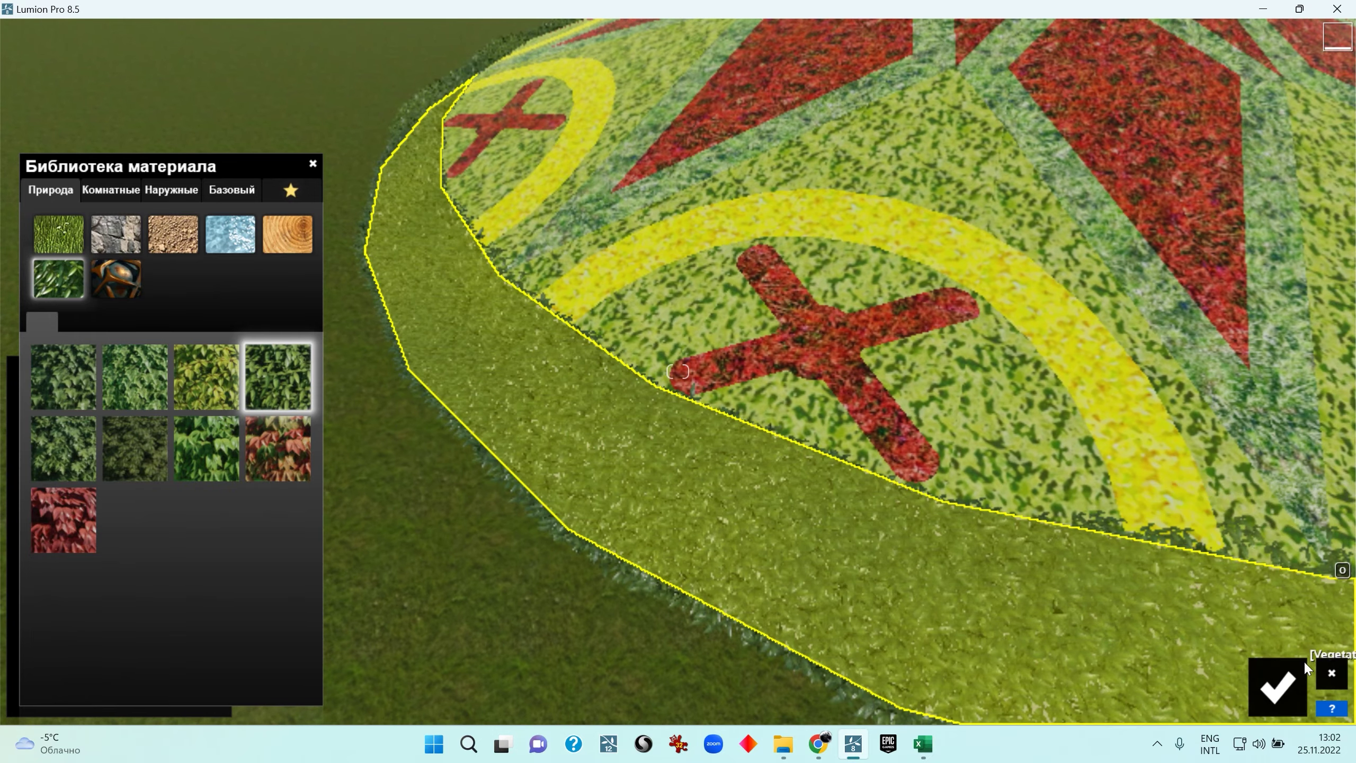
pyautogui.click(1276, 685)
# Increase the leaf spread of the outer border's foliage to about two thirds of its range
pyautogui.click(776, 559)
pyautogui.moveTo(110, 538); pyautogui.dragTo(156, 538)
pyautogui.moveTo(383, 475); pyautogui.dragTo(491, 332, button='right')
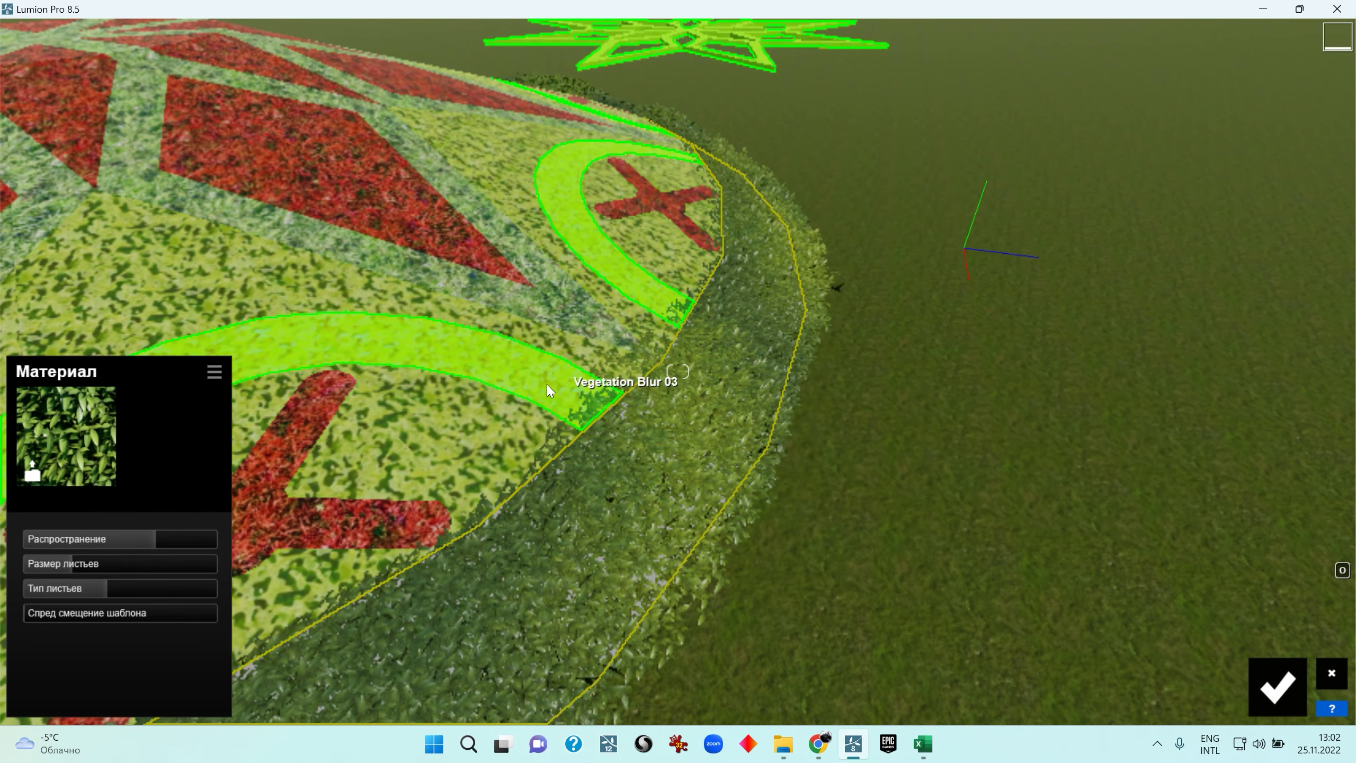
pyautogui.moveTo(550, 418); pyautogui.dragTo(508, 418, button='right')
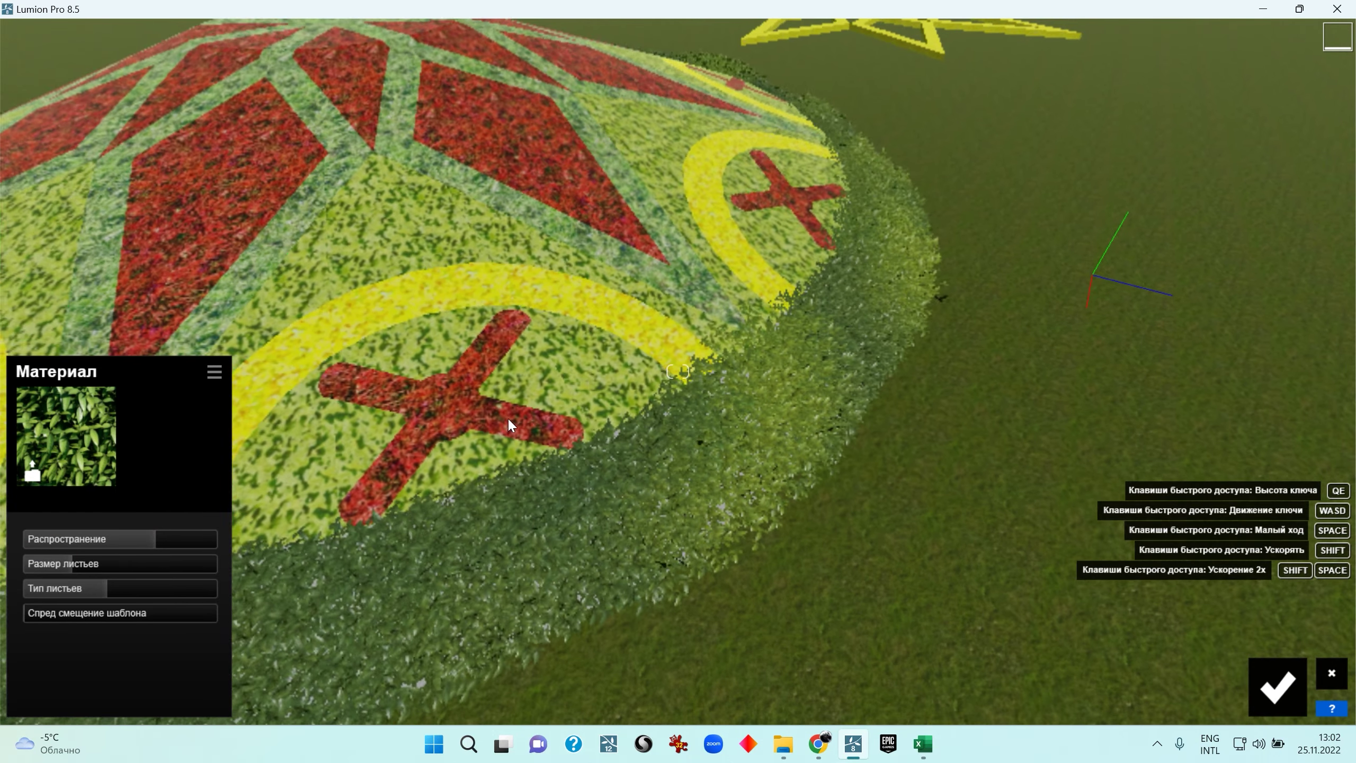
pyautogui.click(588, 390)
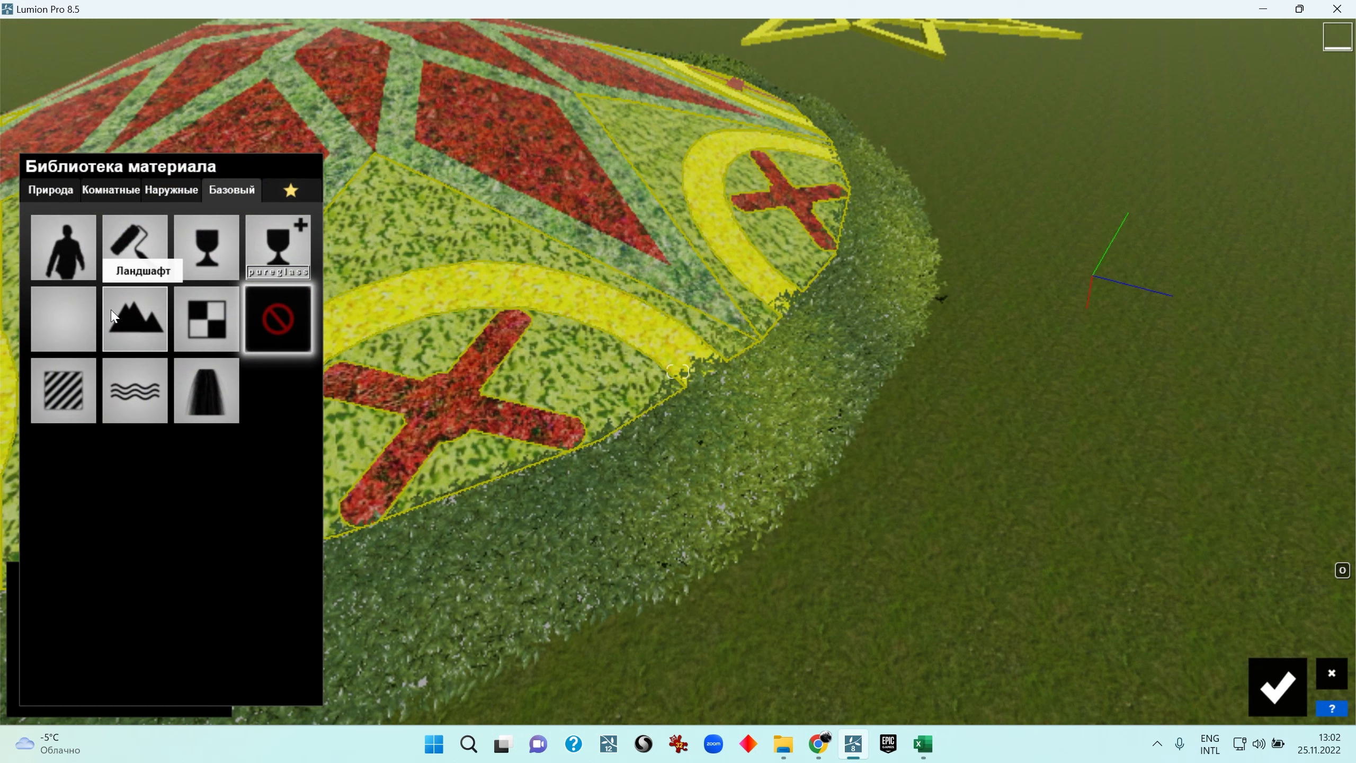
pyautogui.click(165, 193)
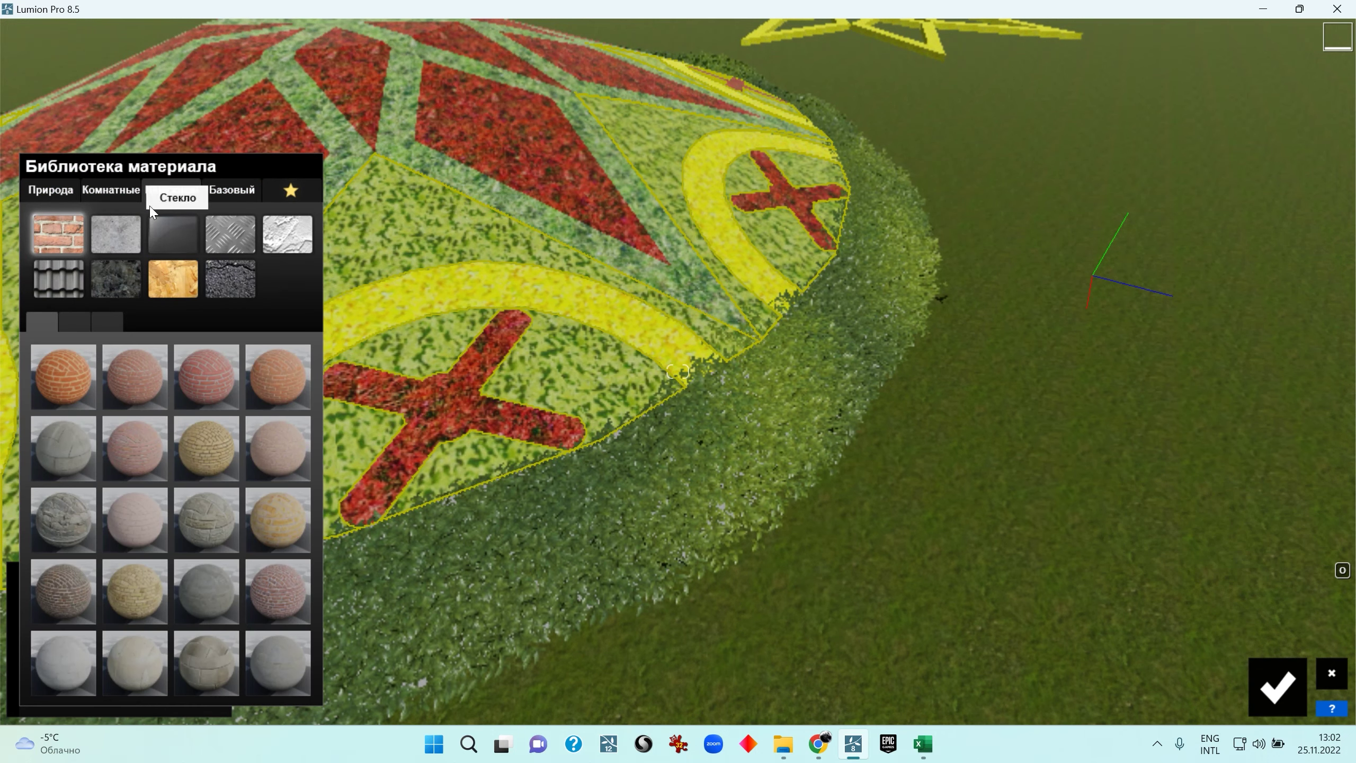
pyautogui.click(59, 192)
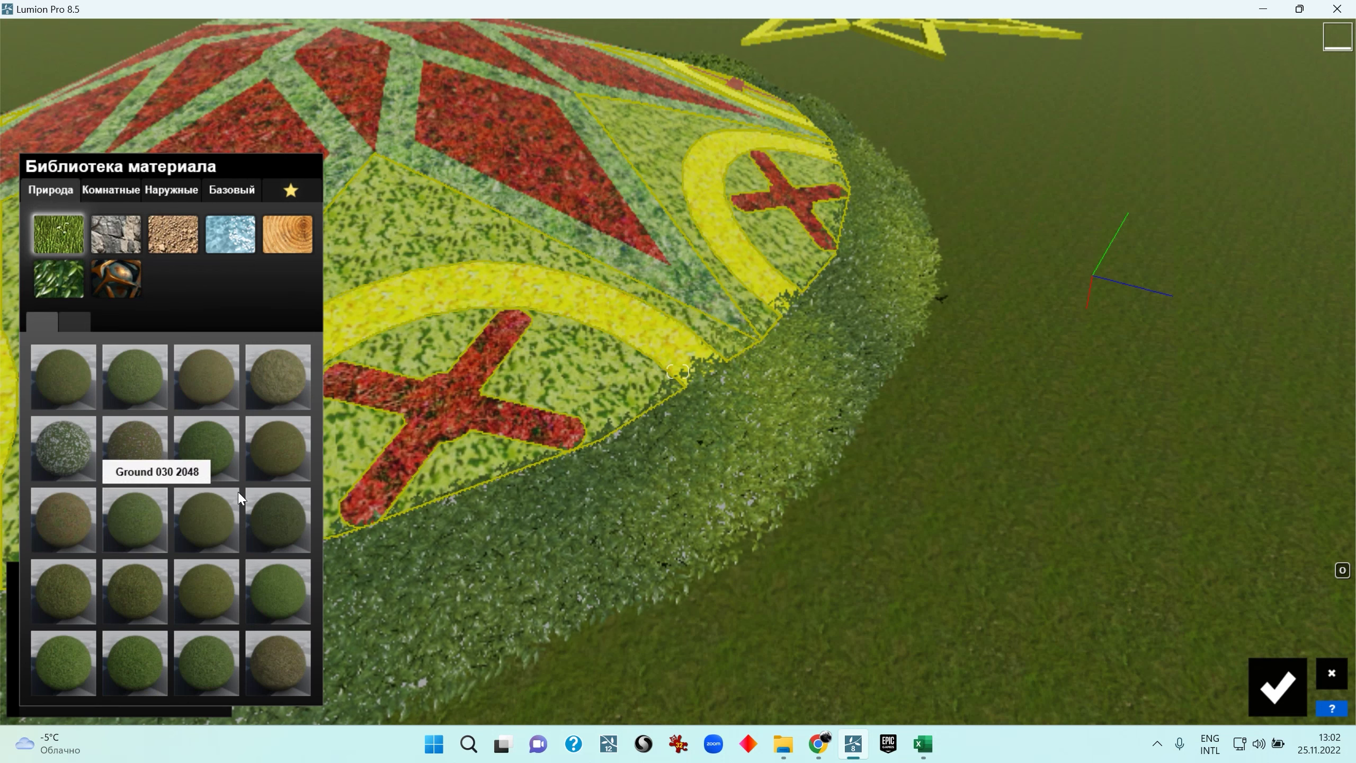
pyautogui.moveTo(571, 417); pyautogui.dragTo(806, 302, button='right')
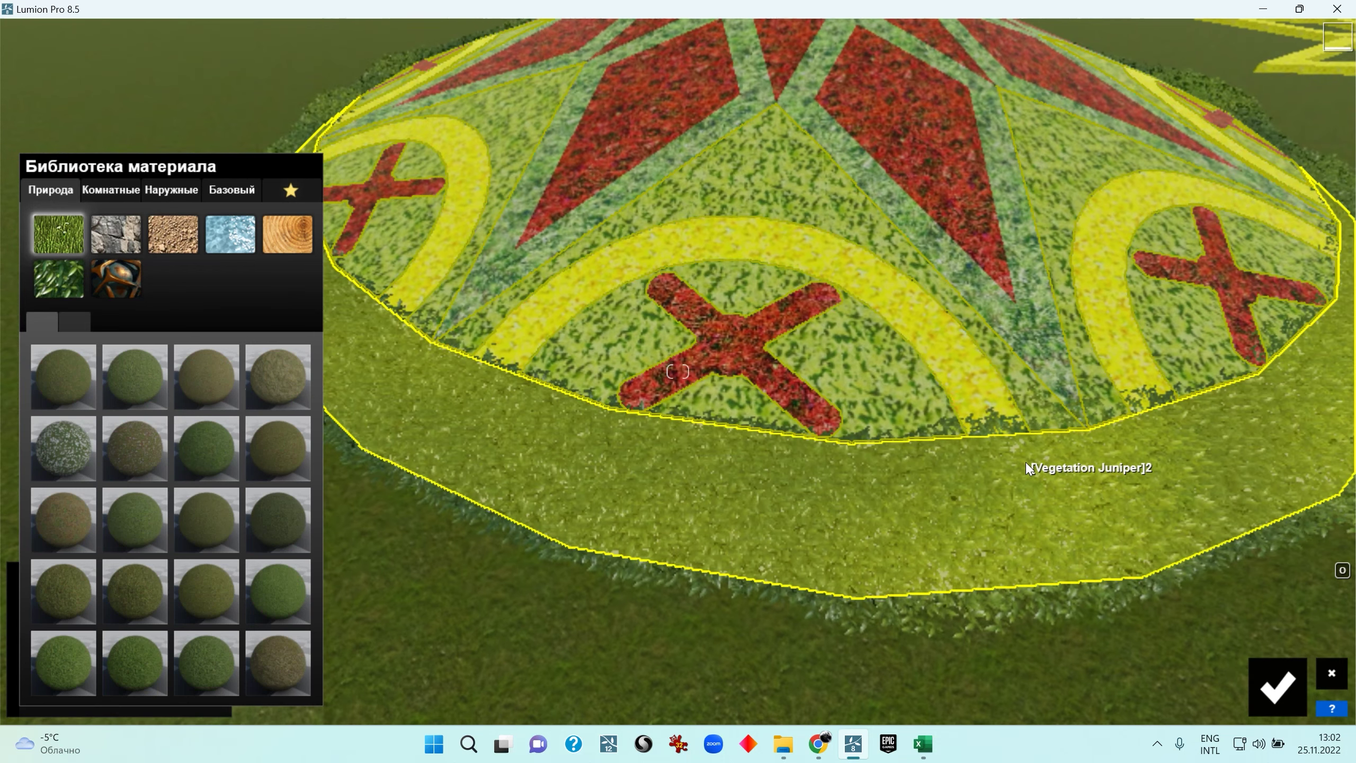
# Apply the Leaves9 foliage material to the flowerbed's red crosses and diamonds
pyautogui.click(231, 190)
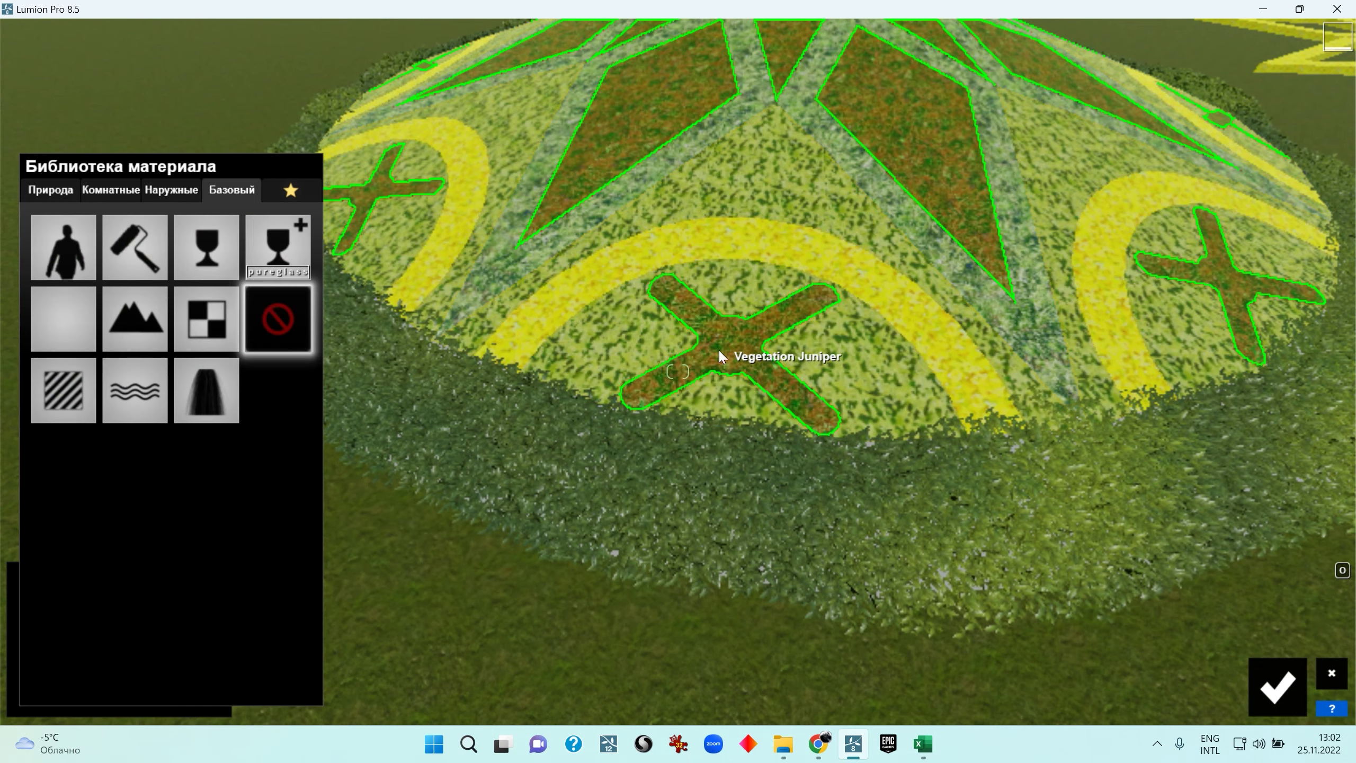
pyautogui.click(57, 196)
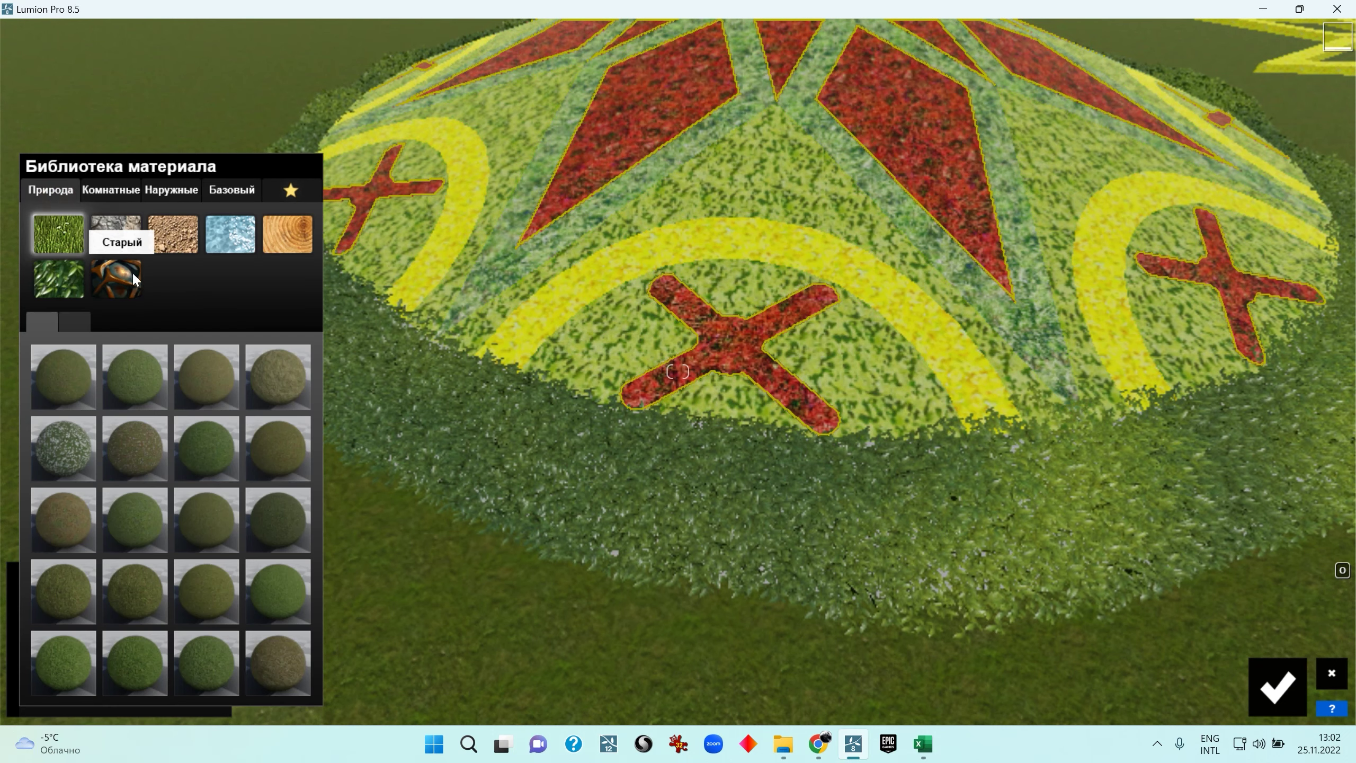
pyautogui.click(58, 278)
pyautogui.click(80, 516)
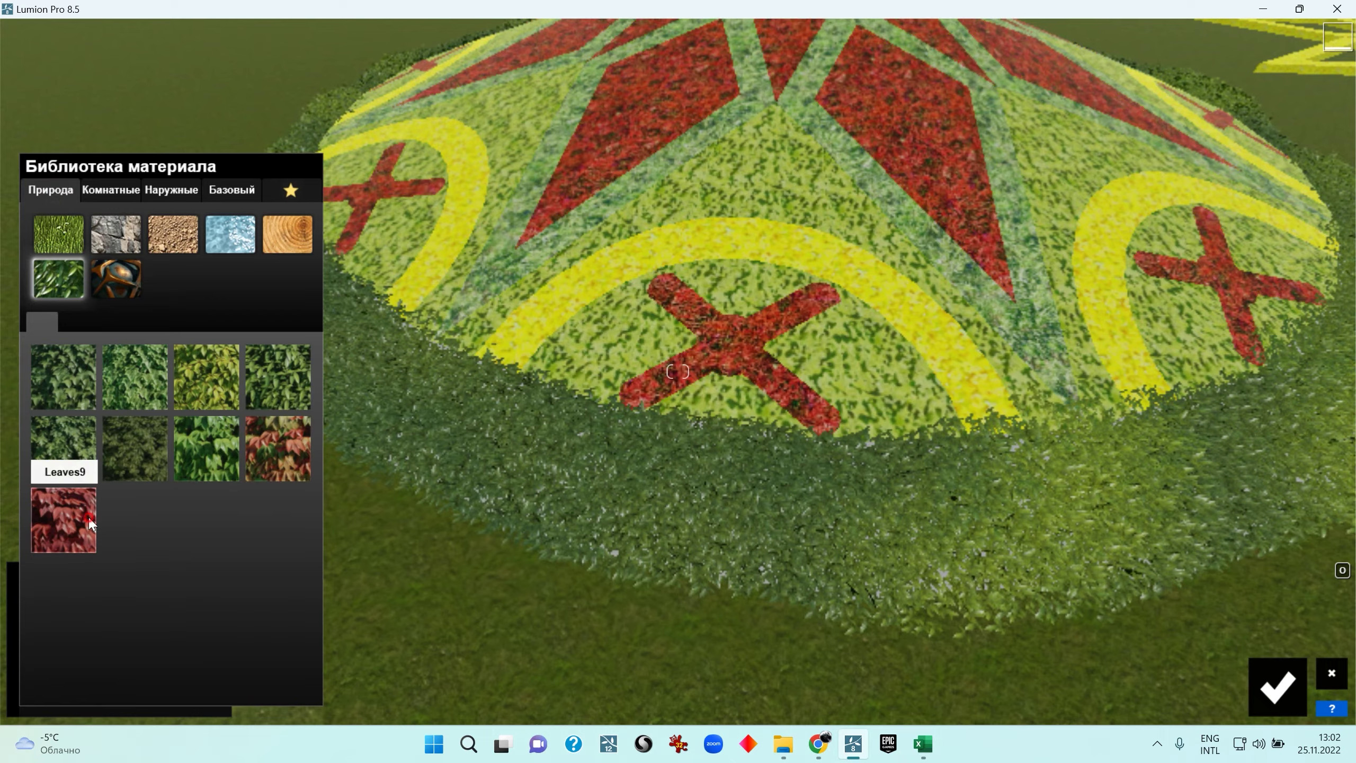
pyautogui.moveTo(634, 387); pyautogui.dragTo(572, 409, button='right')
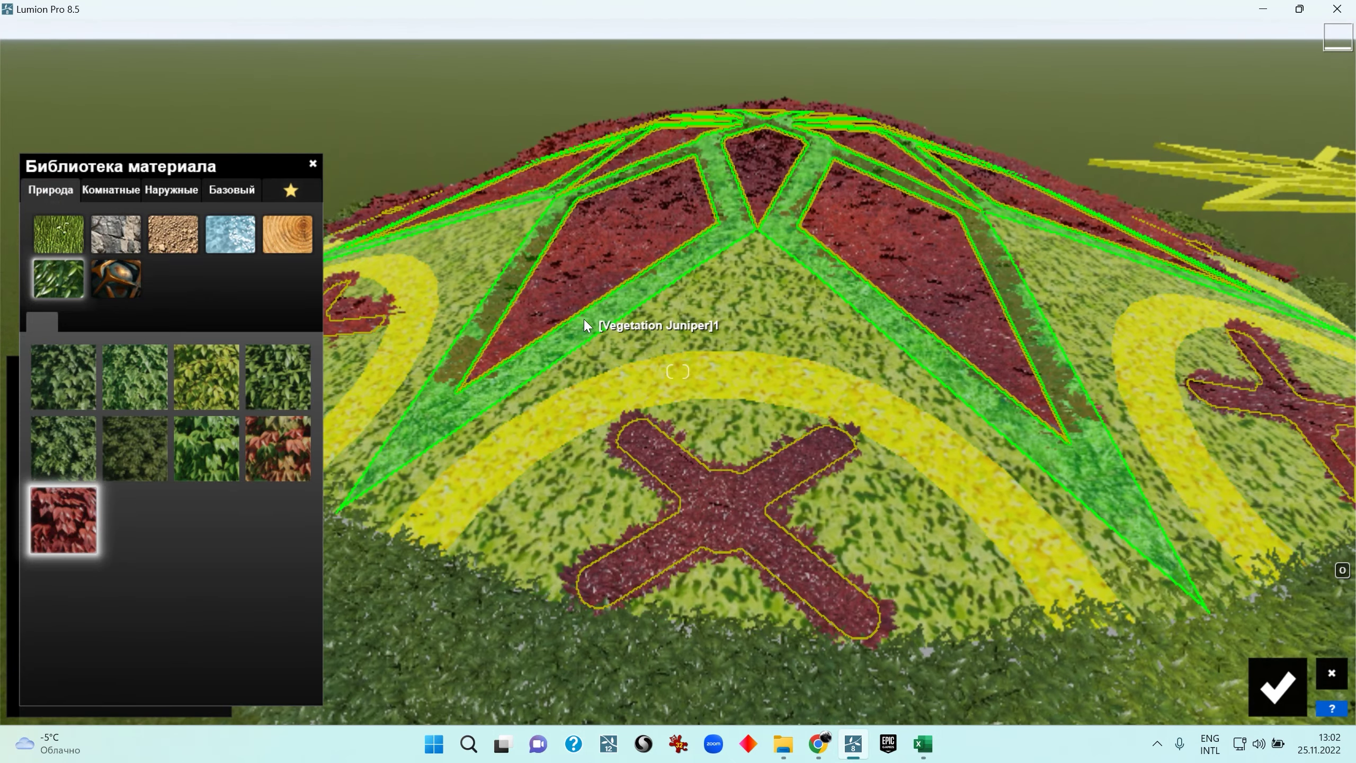
# Apply the yellow-green leaves material to the blue-green bands around the flowerbed's red diamonds
pyautogui.click(582, 319)
pyautogui.click(65, 194)
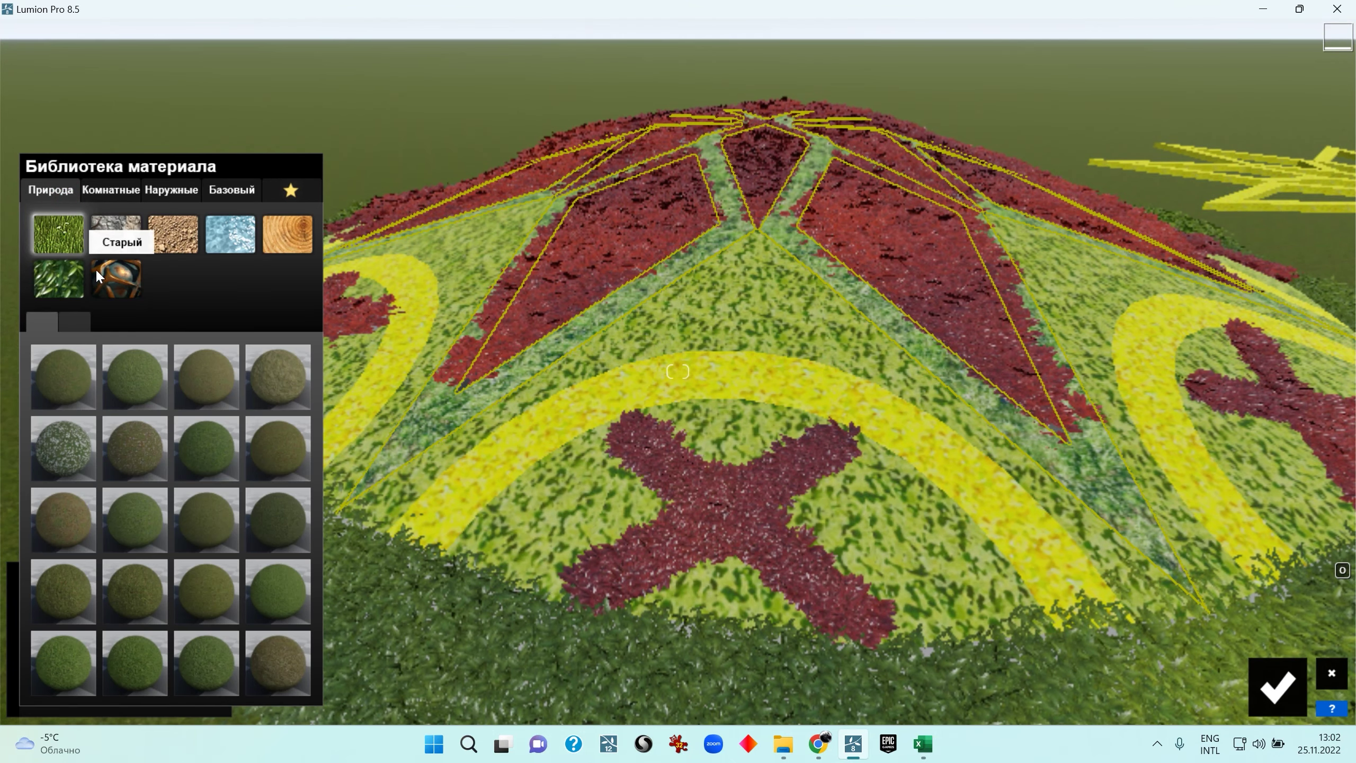
pyautogui.click(58, 278)
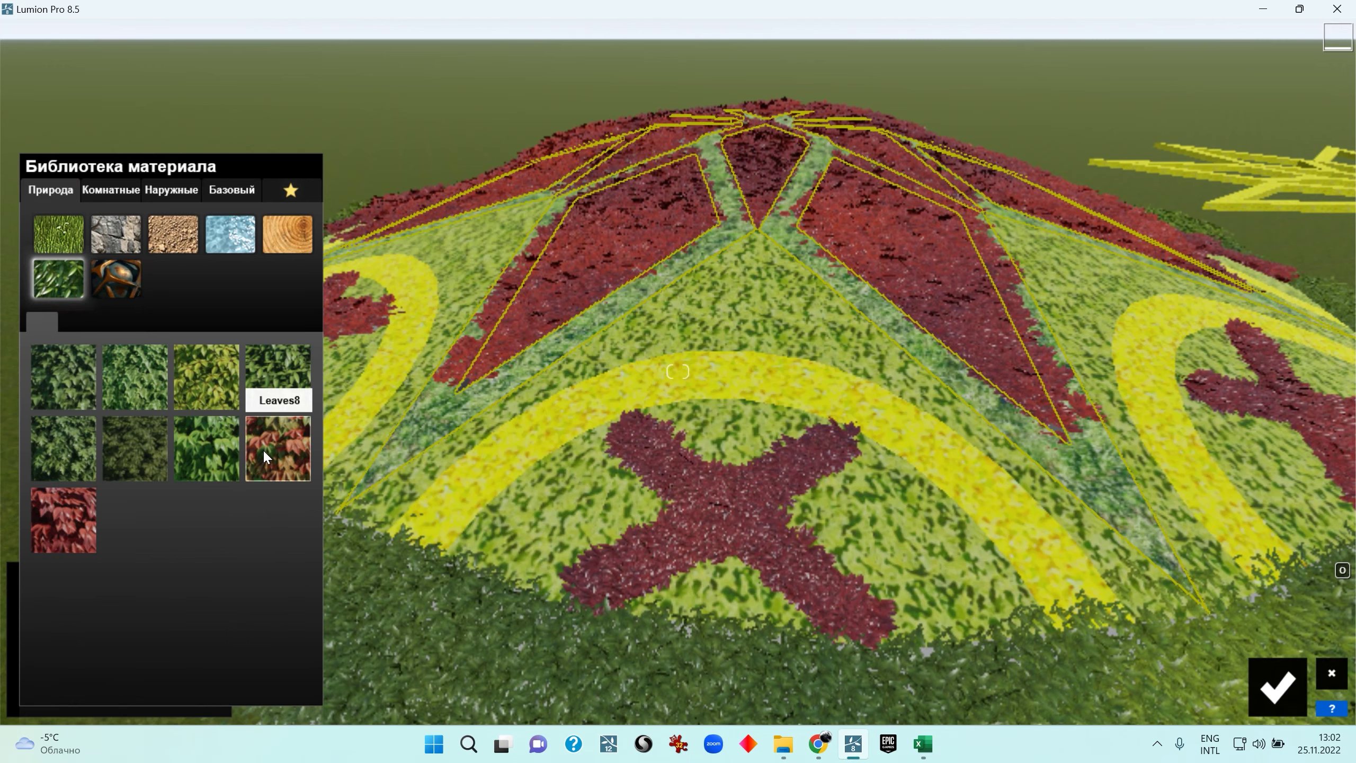
pyautogui.click(189, 382)
pyautogui.moveTo(578, 315); pyautogui.dragTo(582, 278, button='right')
pyautogui.scroll(-3, 582, 277)
pyautogui.click(569, 247)
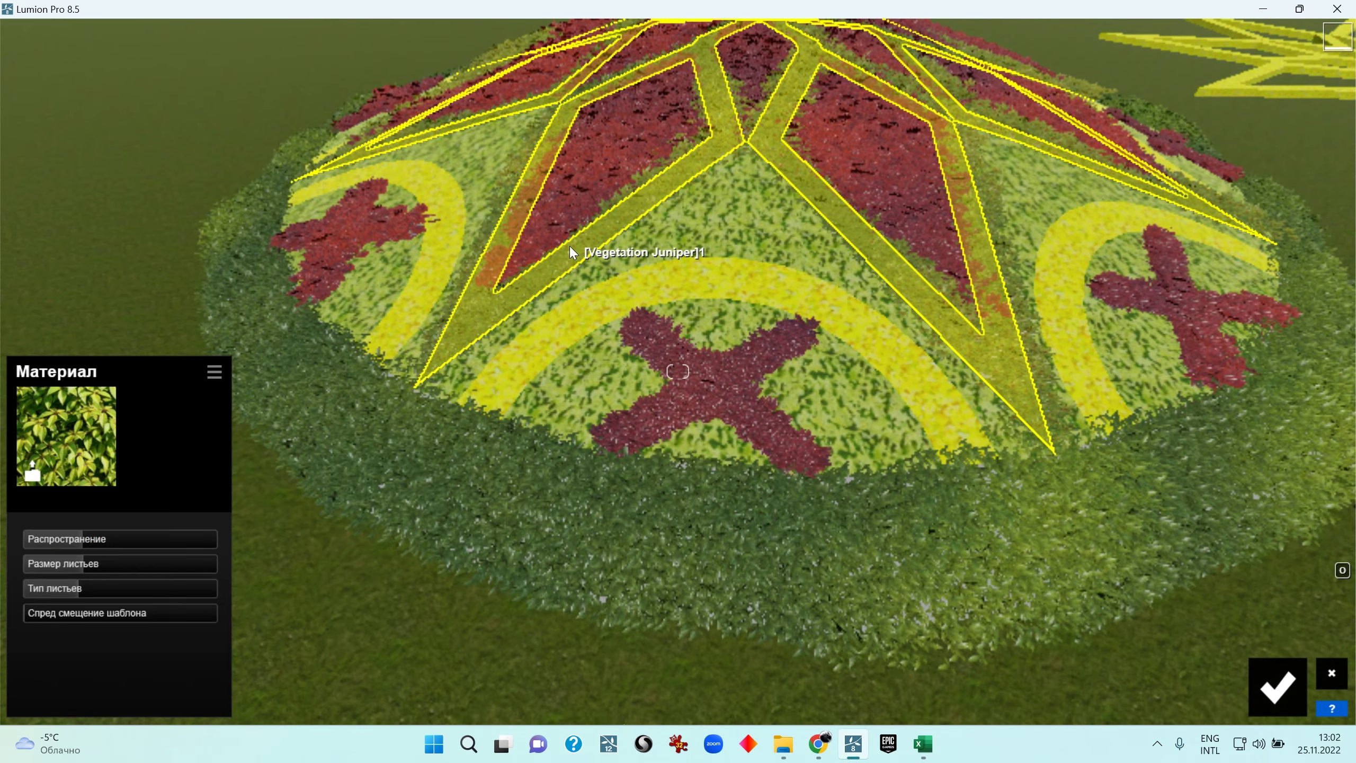
# Apply the red-and-green leaves material from the nature foliage to the flowerbed's yellow arches and the neighbouring star
pyautogui.click(632, 276)
pyautogui.moveTo(633, 278); pyautogui.dragTo(654, 284, button='right')
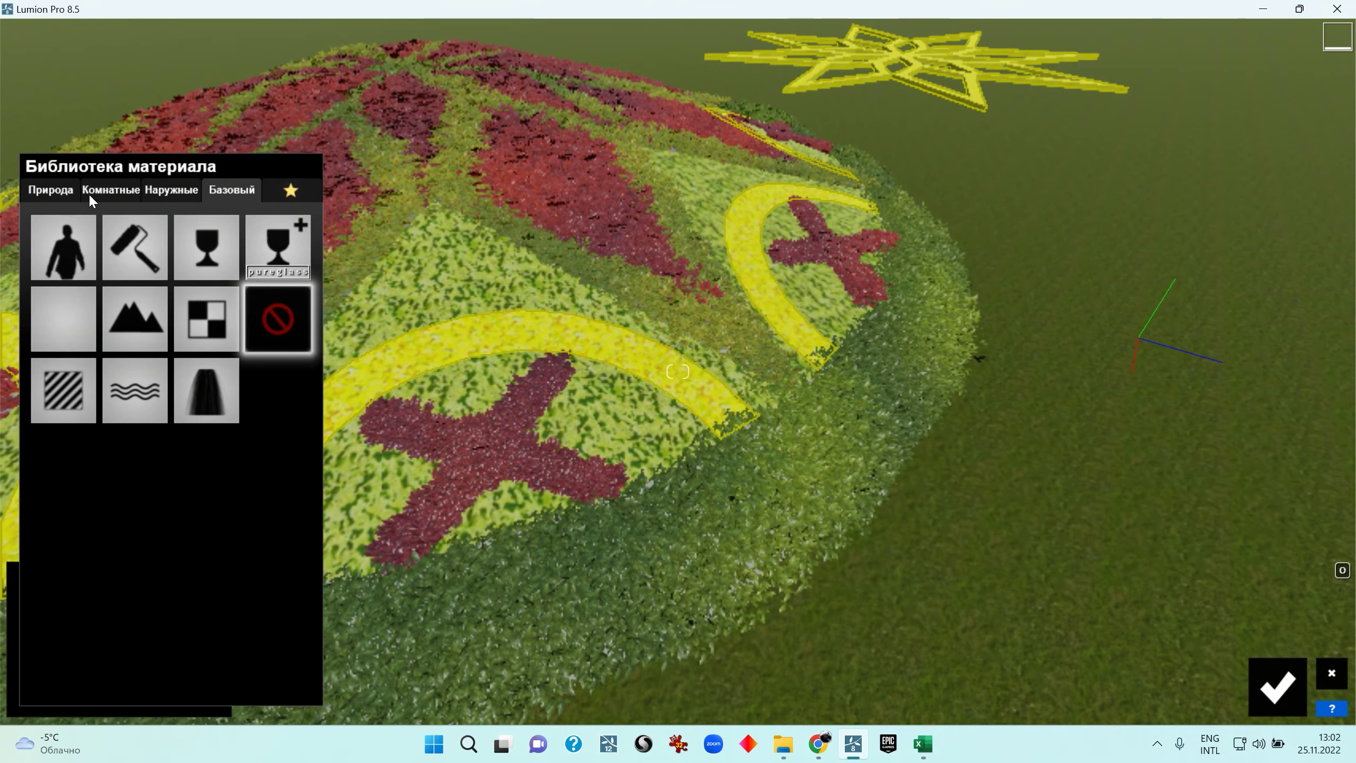
pyautogui.click(51, 190)
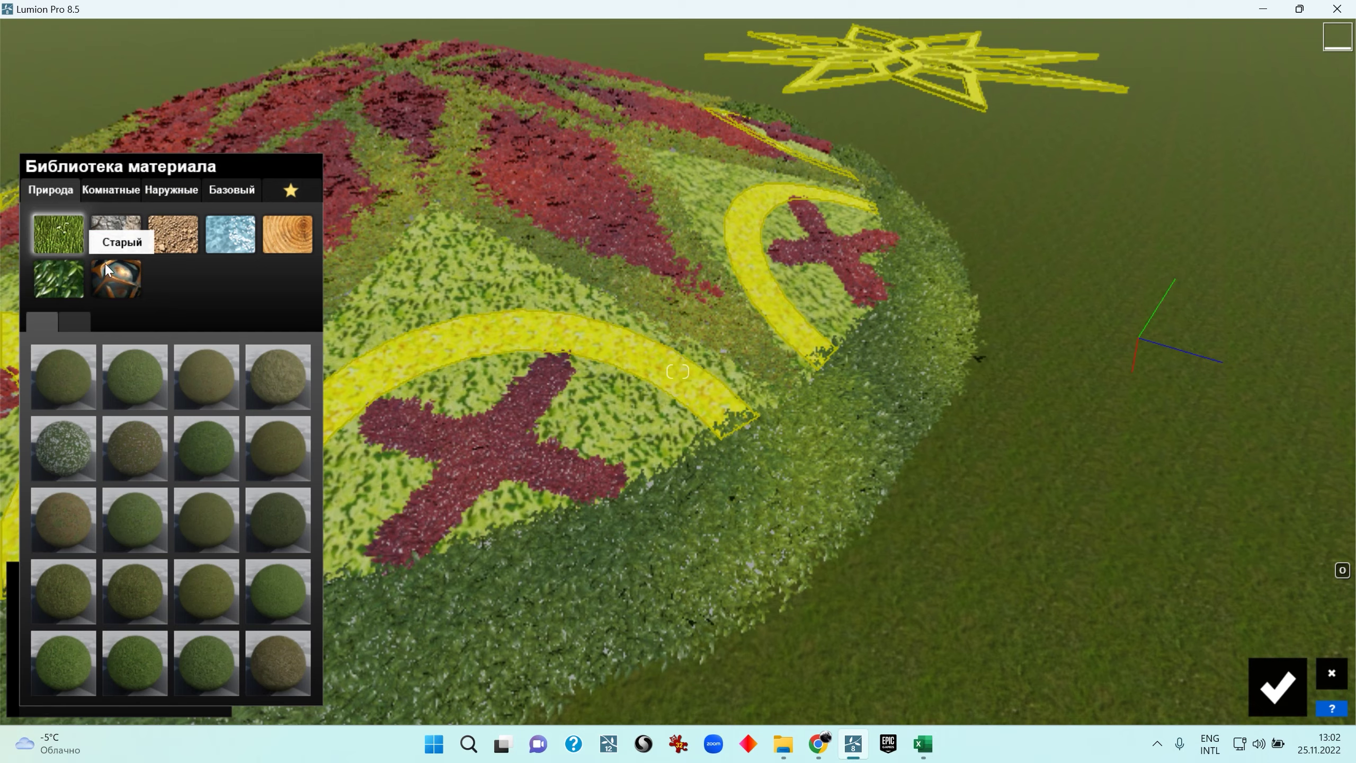
pyautogui.click(62, 276)
pyautogui.click(282, 446)
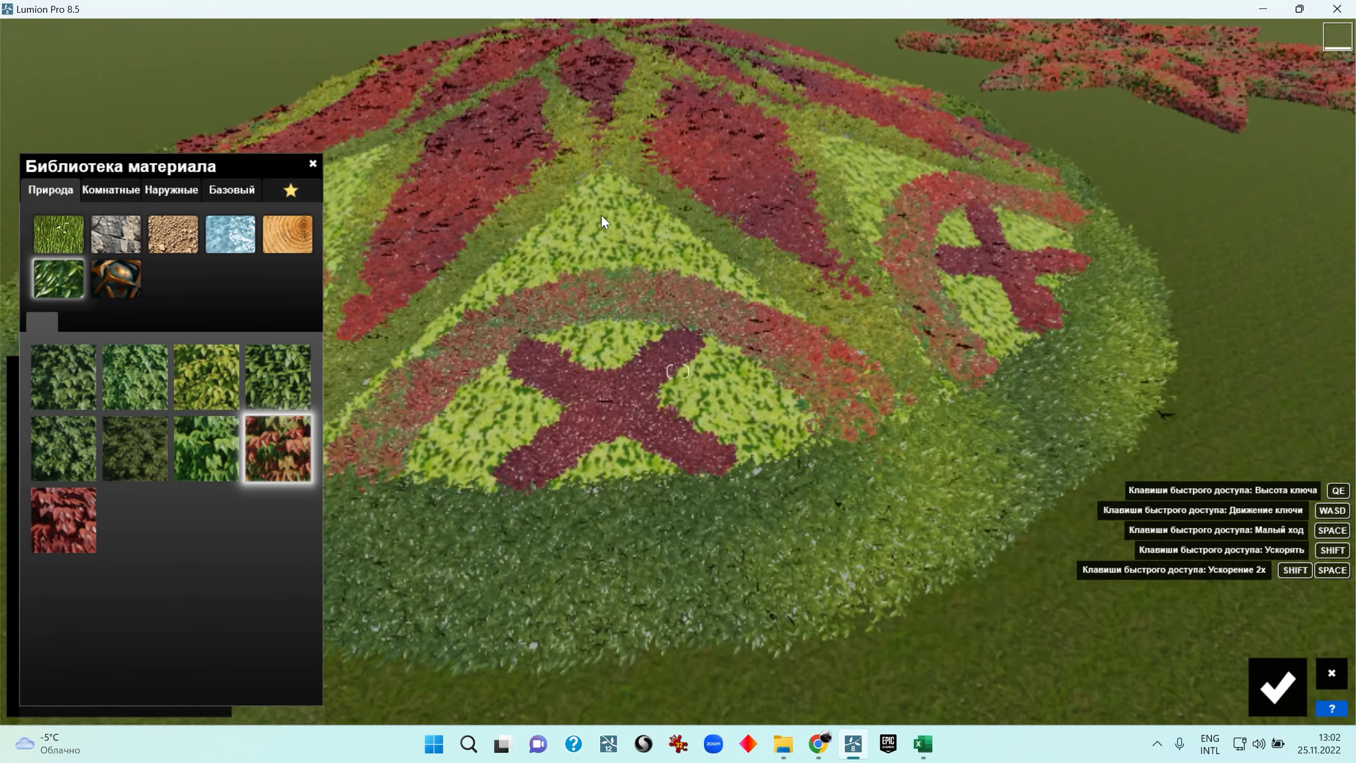
# Apply the Landscape 08 A soil material to the flowerbed's background between the patterns and save the material changes
pyautogui.click(223, 193)
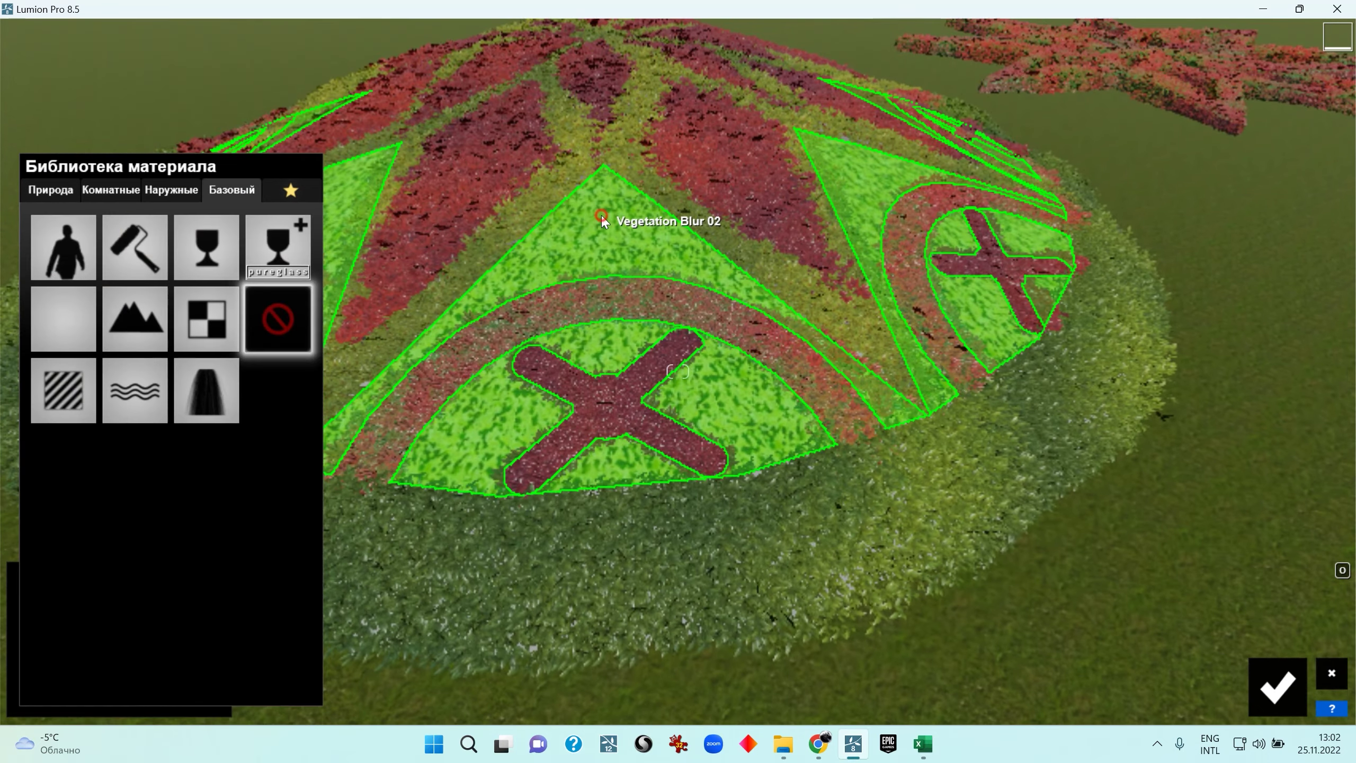
pyautogui.click(65, 194)
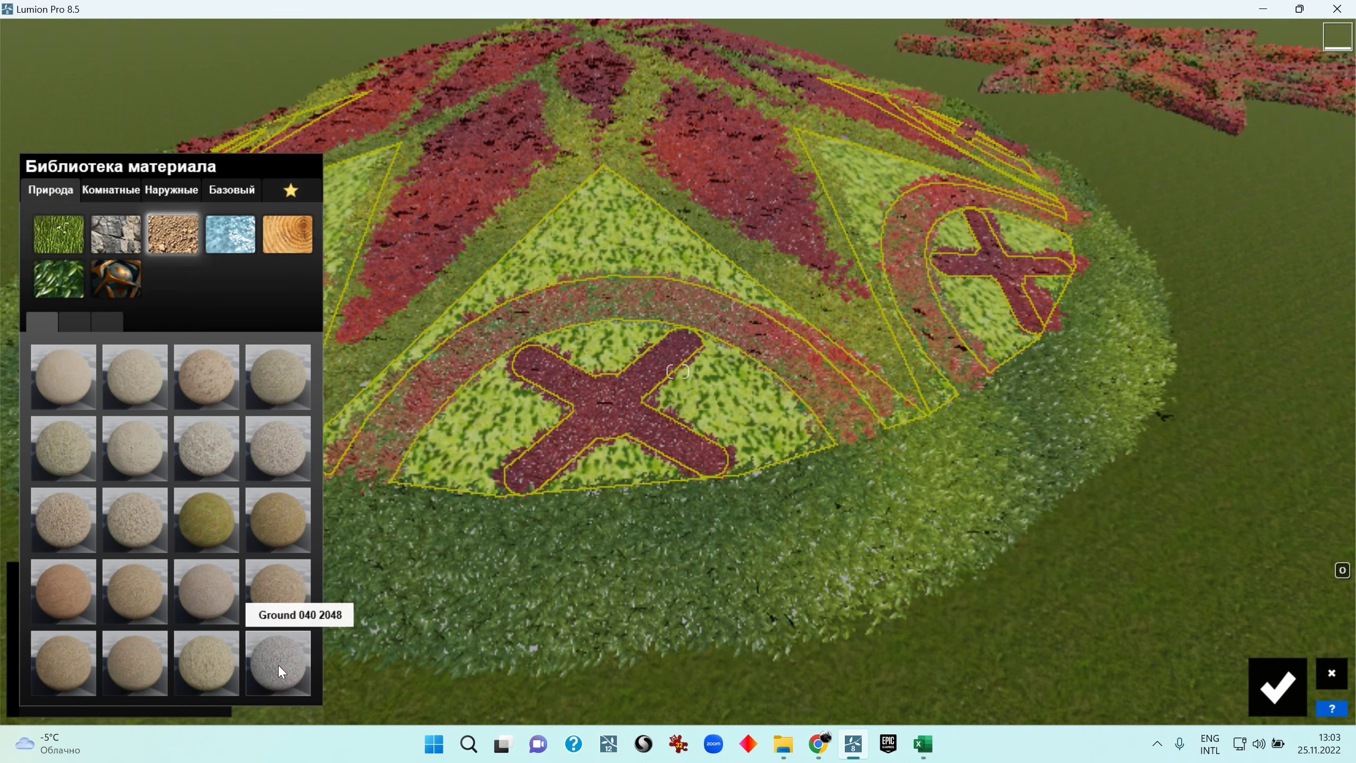
pyautogui.click(112, 322)
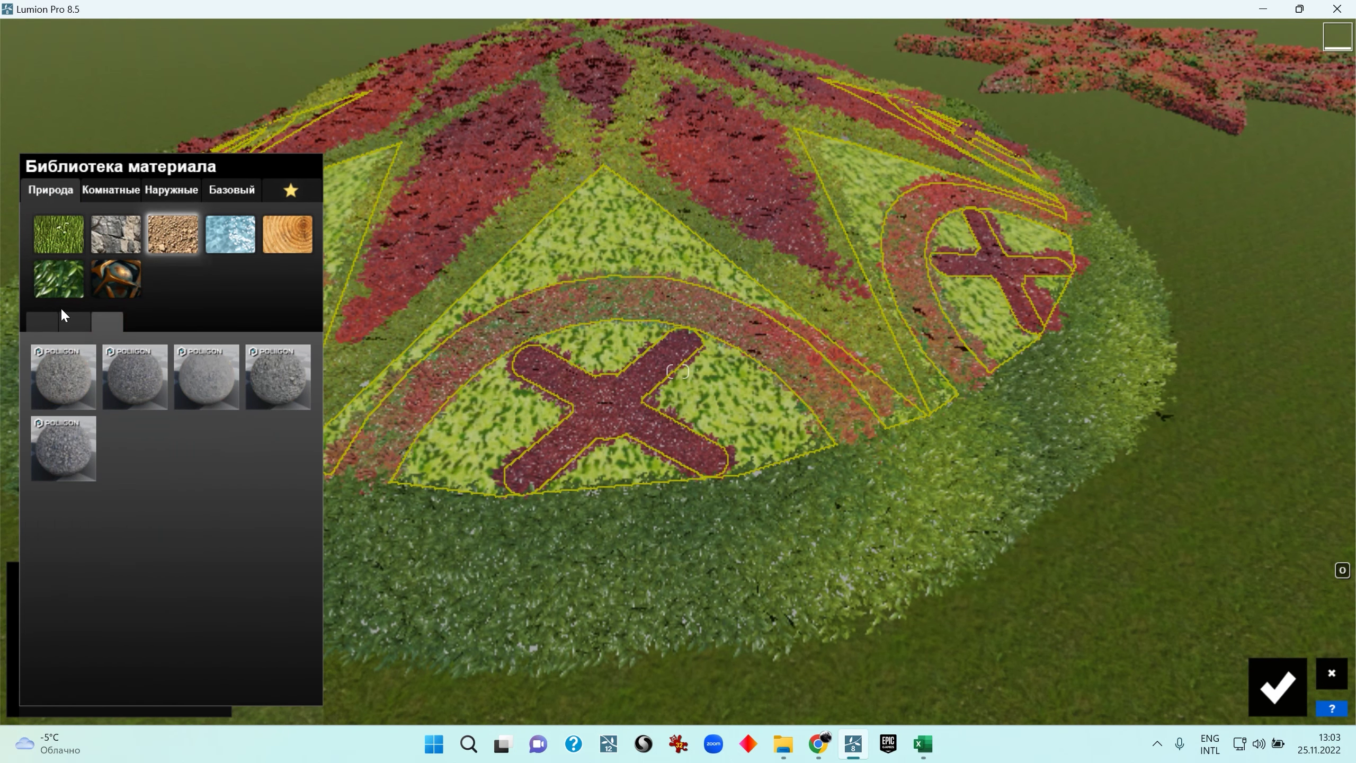
pyautogui.click(72, 319)
pyautogui.click(267, 432)
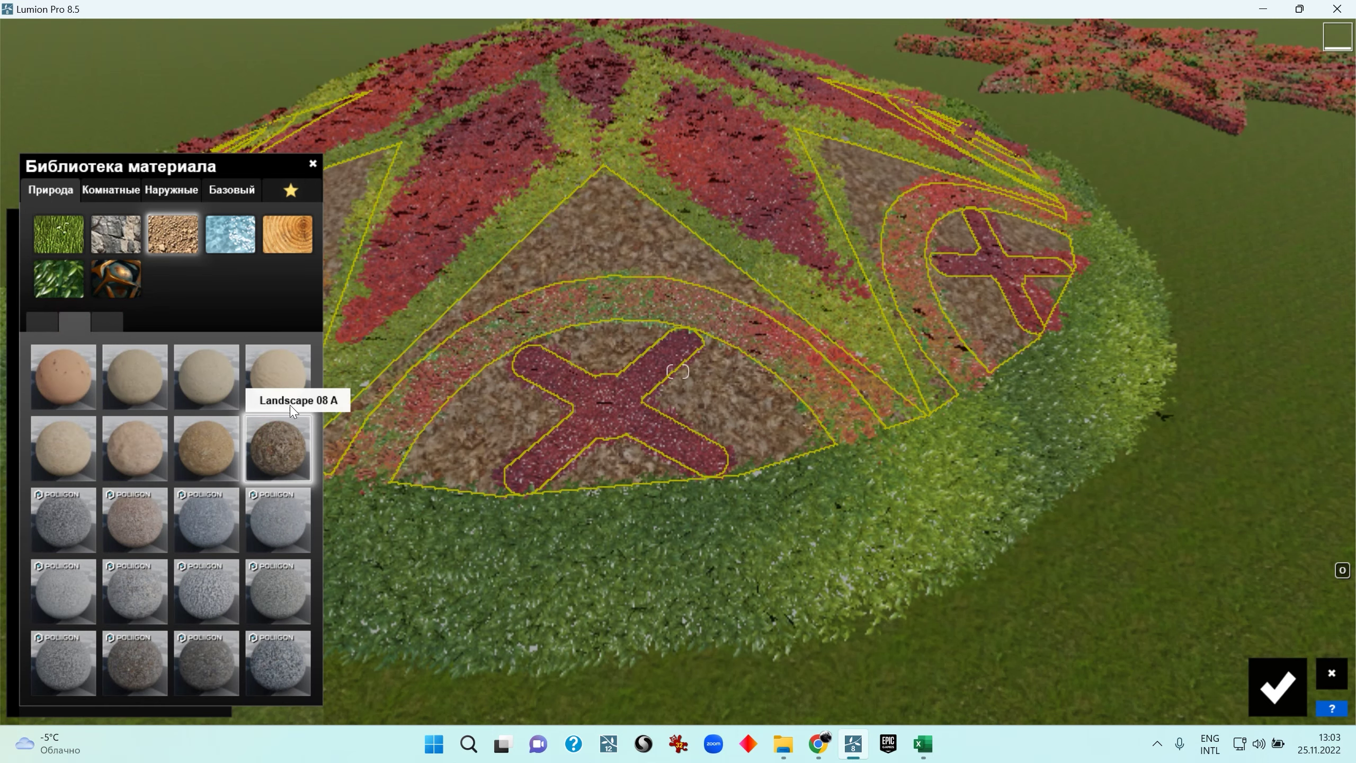
pyautogui.moveTo(464, 437); pyautogui.dragTo(481, 406, button='right')
pyautogui.scroll(-5, 678, 372)
pyautogui.moveTo(801, 454); pyautogui.dragTo(718, 430, button='right')
pyautogui.scroll(3, 677, 371)
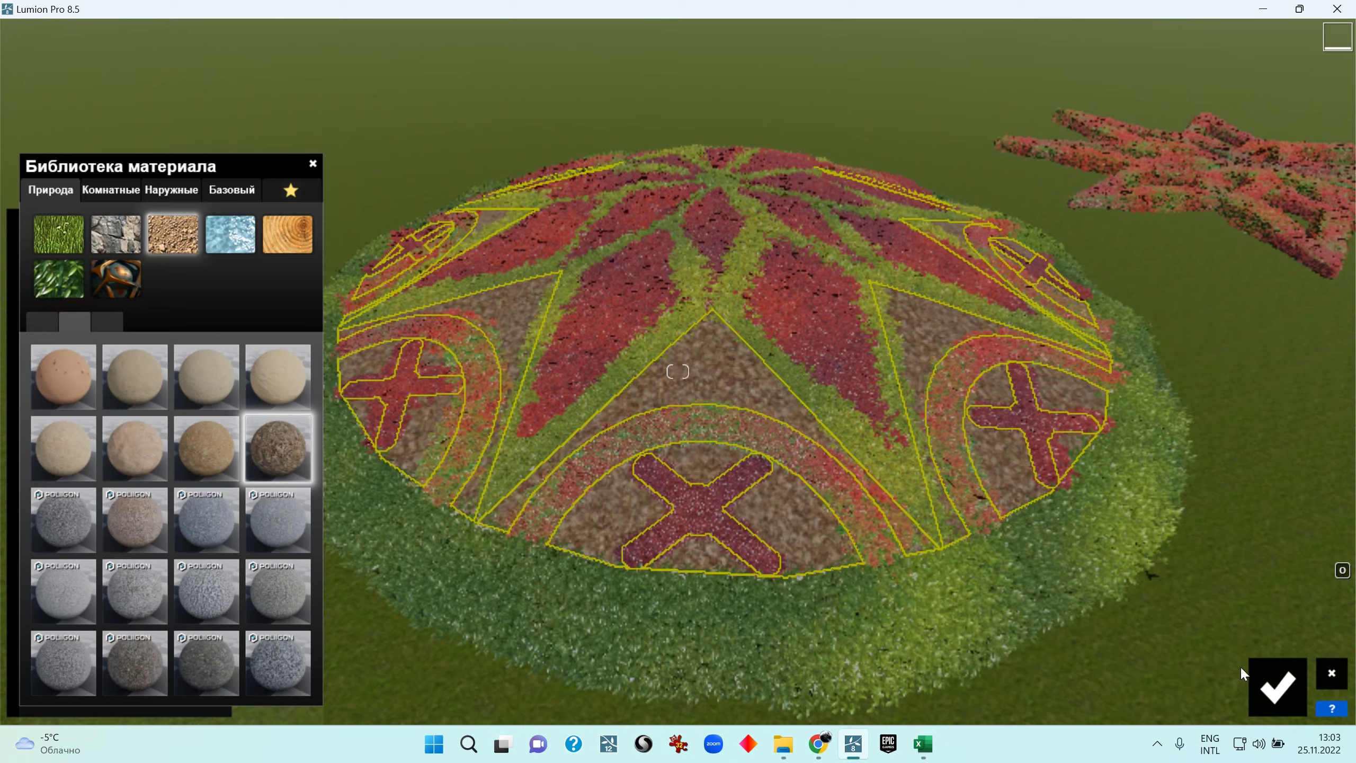
pyautogui.click(1277, 686)
# Examine the flowerbed's materials from several distances and heights, and review the editing quality settings
pyautogui.moveTo(1141, 638); pyautogui.dragTo(1137, 598, button='right')
pyautogui.press('w')
pyautogui.press('s')
pyautogui.moveTo(678, 372); pyautogui.dragTo(704, 422, button='right')
pyautogui.press('w')
pyautogui.press('s')
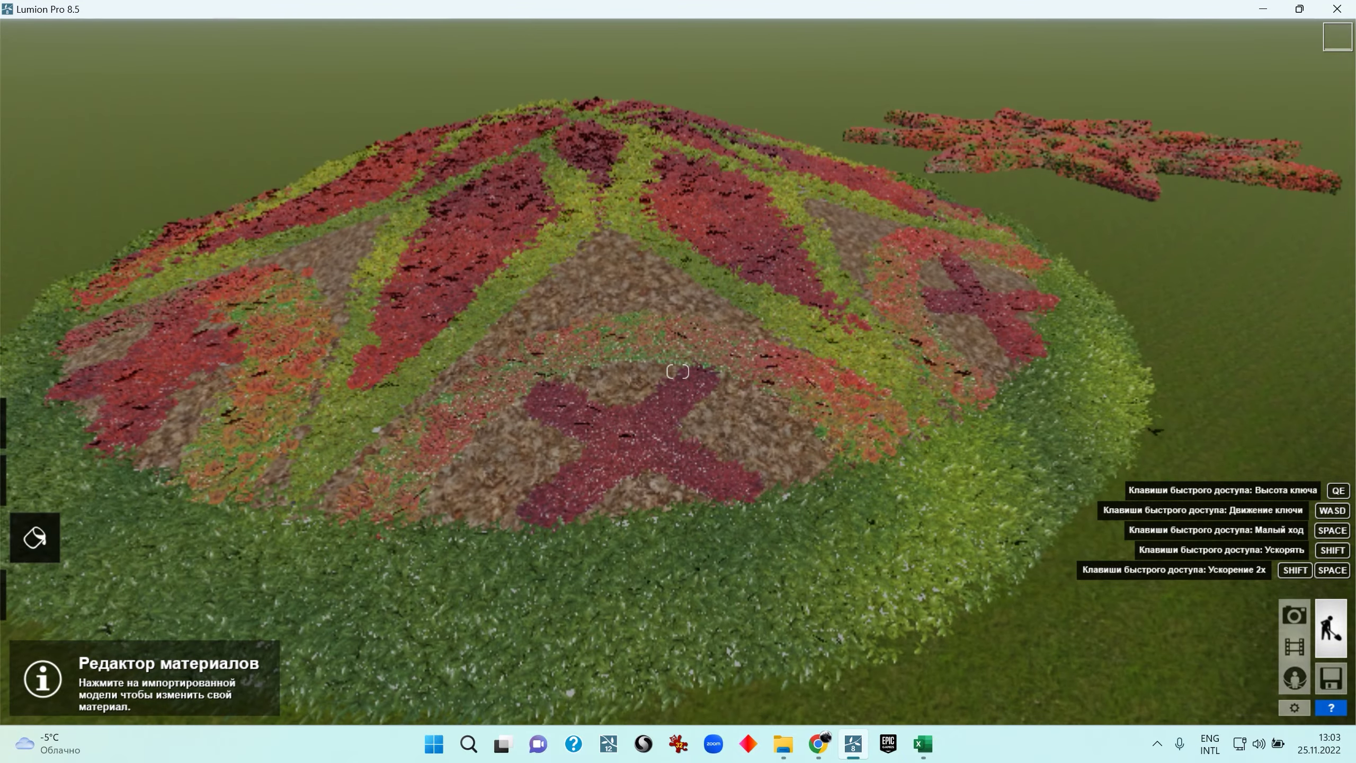
pyautogui.moveTo(1161, 632); pyautogui.dragTo(1161, 631, button='right')
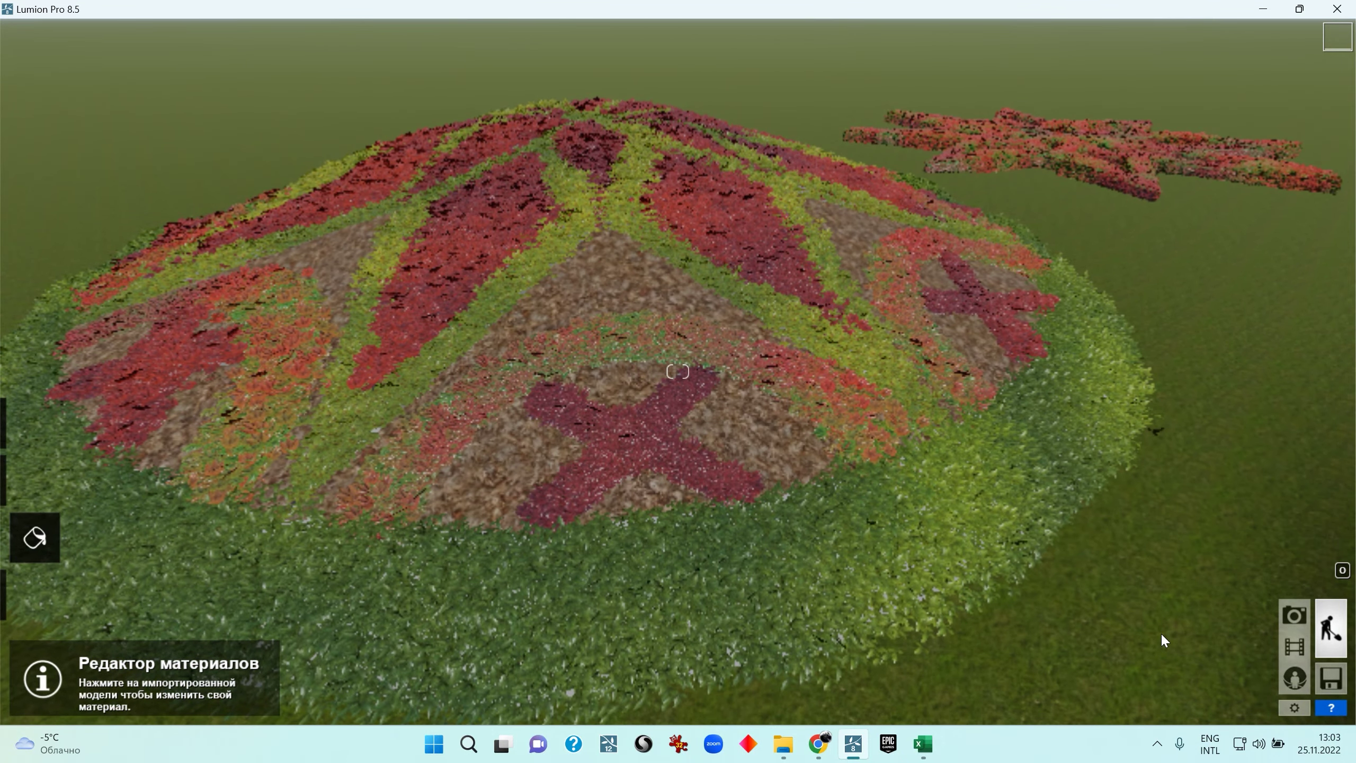
pyautogui.press('q')
pyautogui.moveTo(1092, 633); pyautogui.dragTo(1293, 531, button='right')
pyautogui.press('w')
pyautogui.press('s')
pyautogui.press('e')
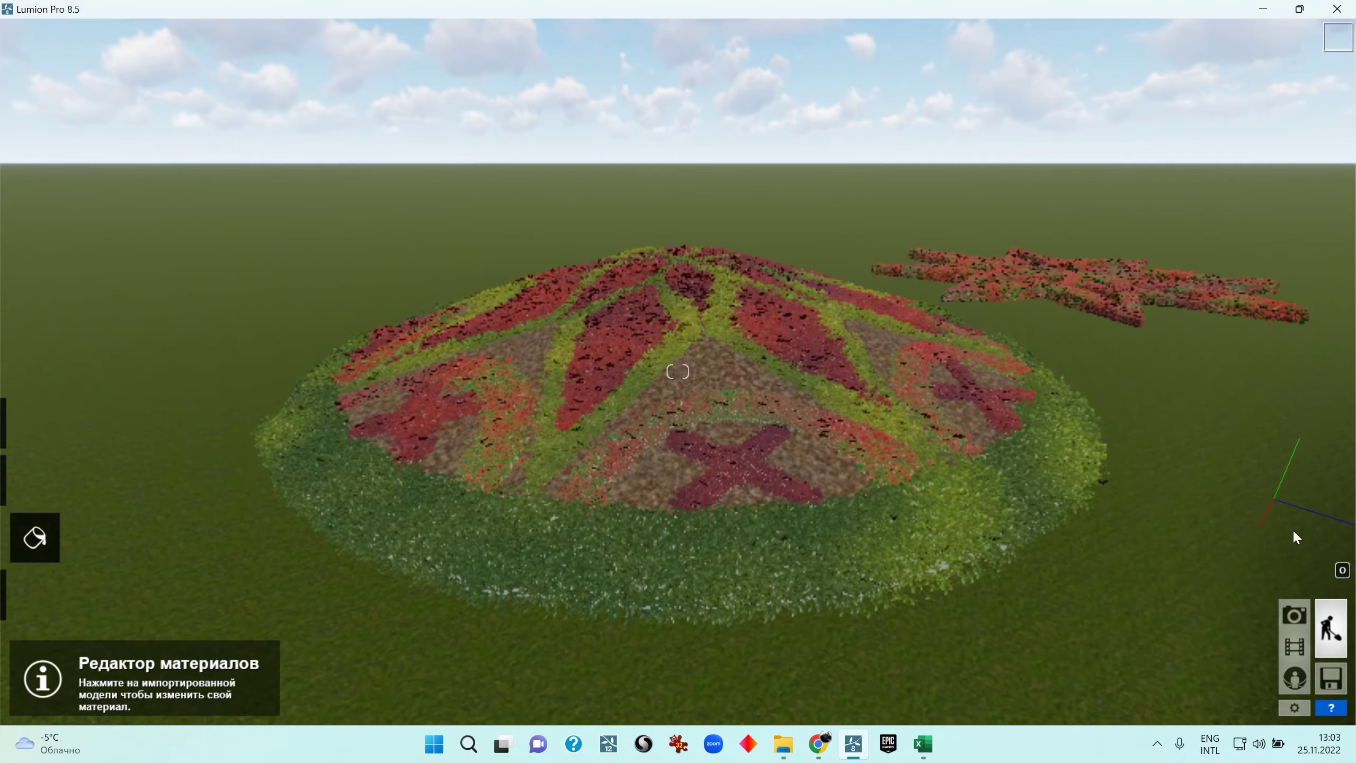
pyautogui.click(1294, 708)
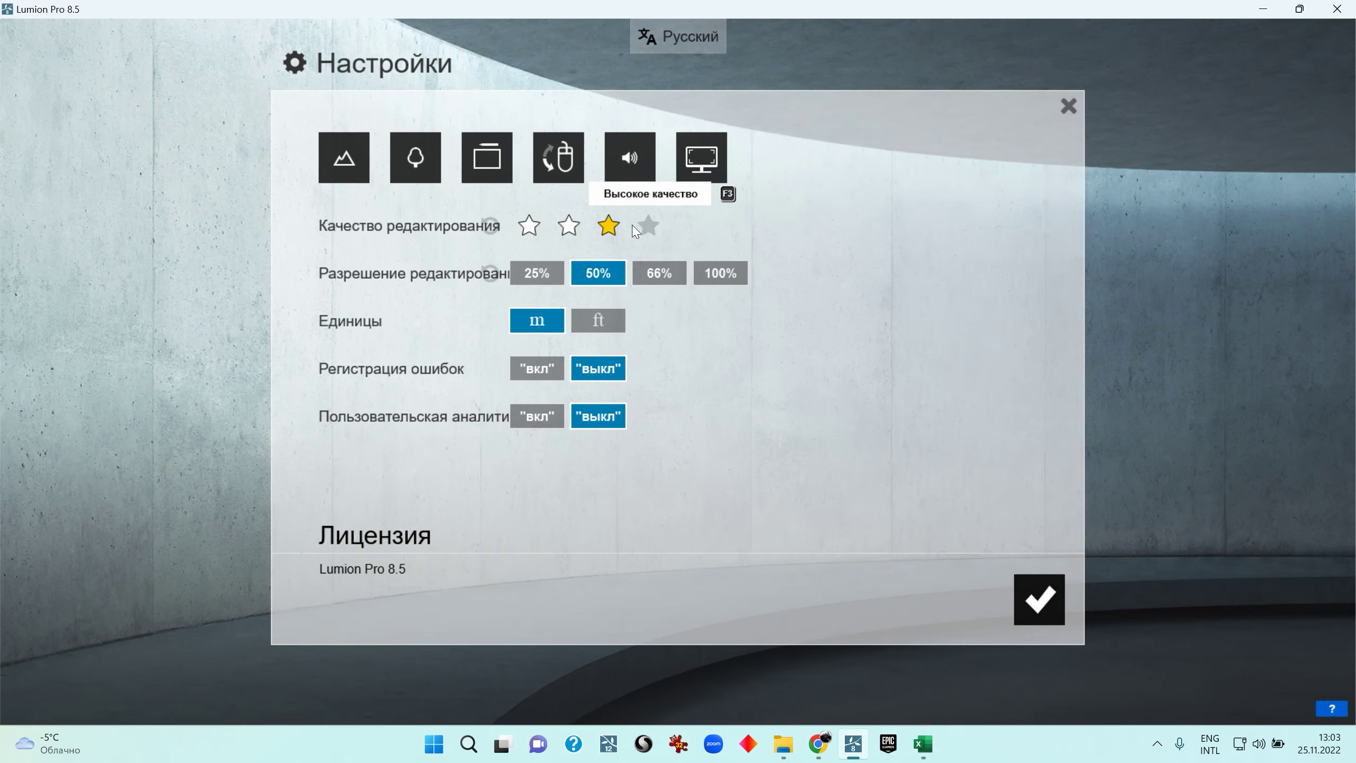
pyautogui.click(1039, 599)
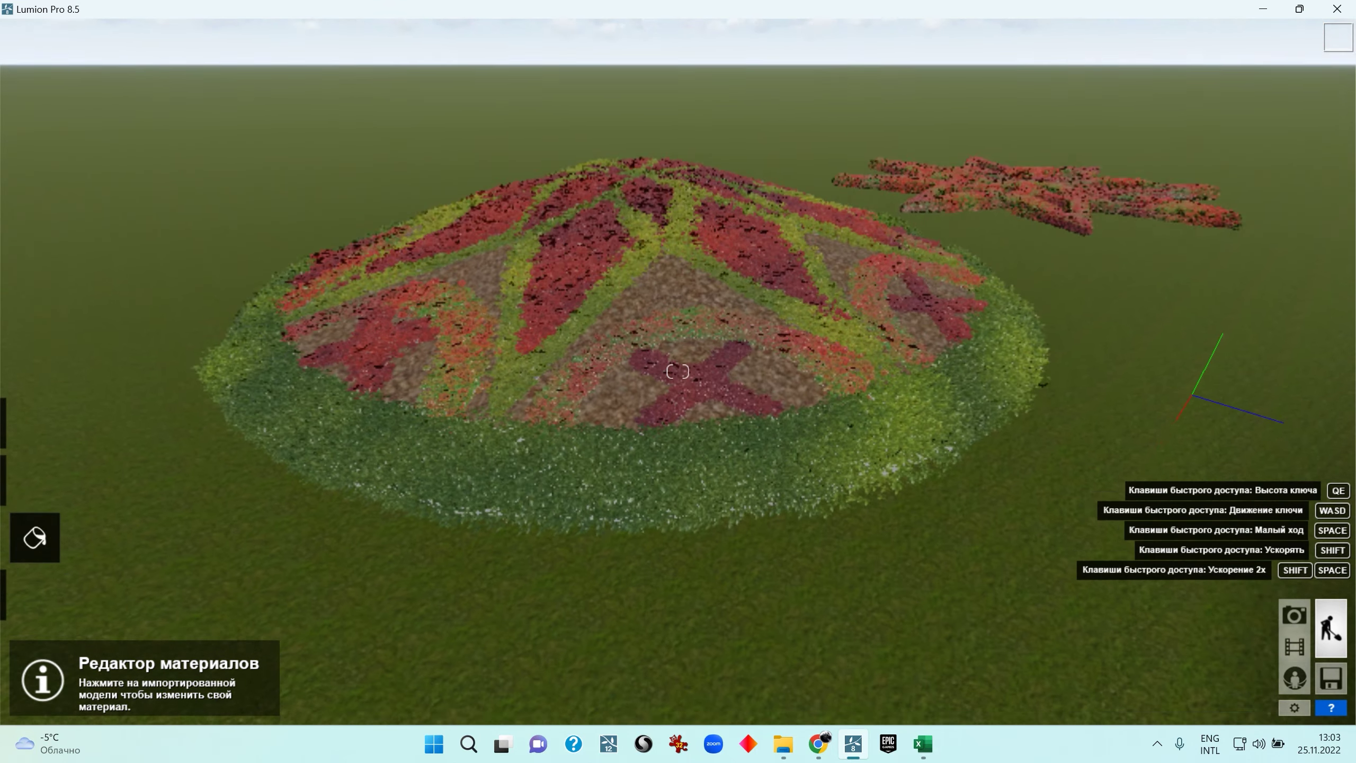
# Show the hidden layer containing the estate's lawns and paths around the flowerbeds
pyautogui.moveTo(96, 535); pyautogui.dragTo(96, 535, button='right')
pyautogui.moveTo(31, 552)
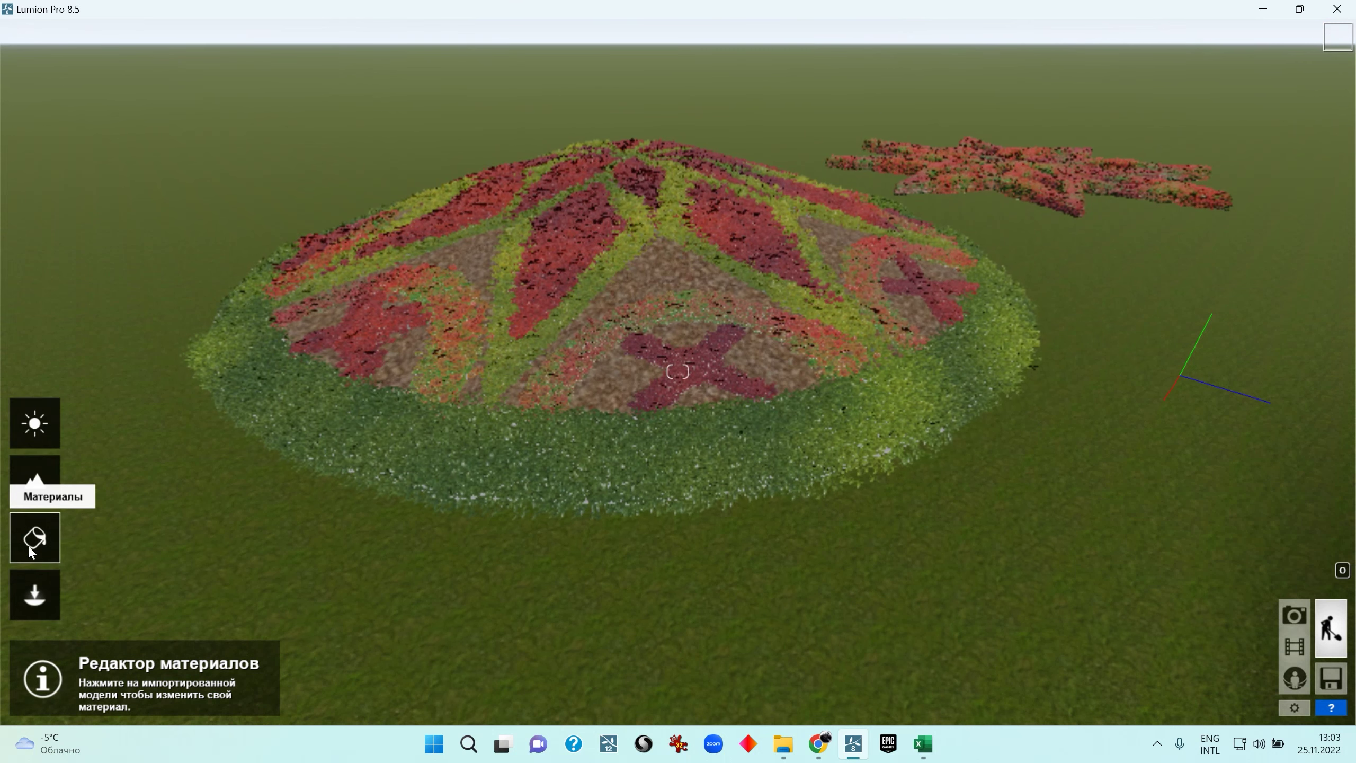
pyautogui.click(34, 596)
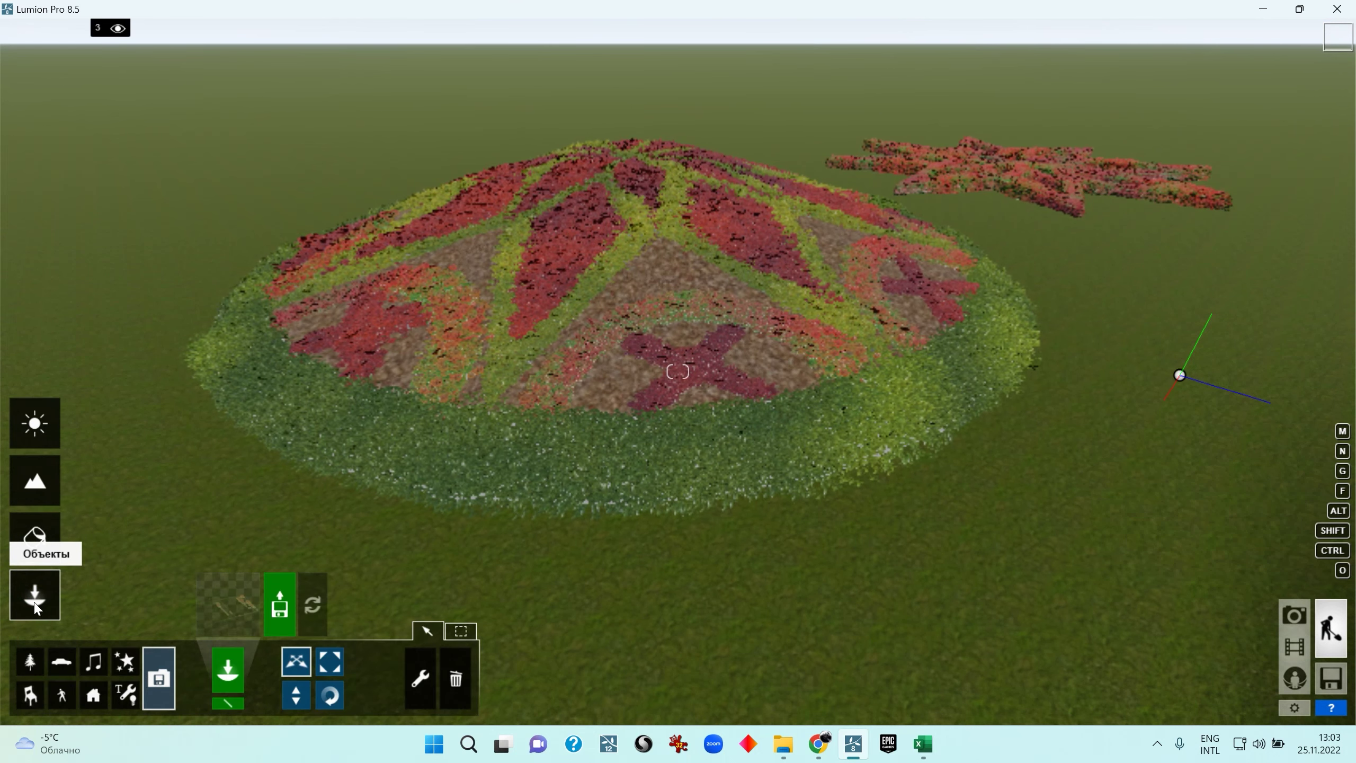
pyautogui.click(76, 29)
pyautogui.moveTo(635, 330); pyautogui.dragTo(854, 438, button='right')
pyautogui.scroll(-5, 411, 208)
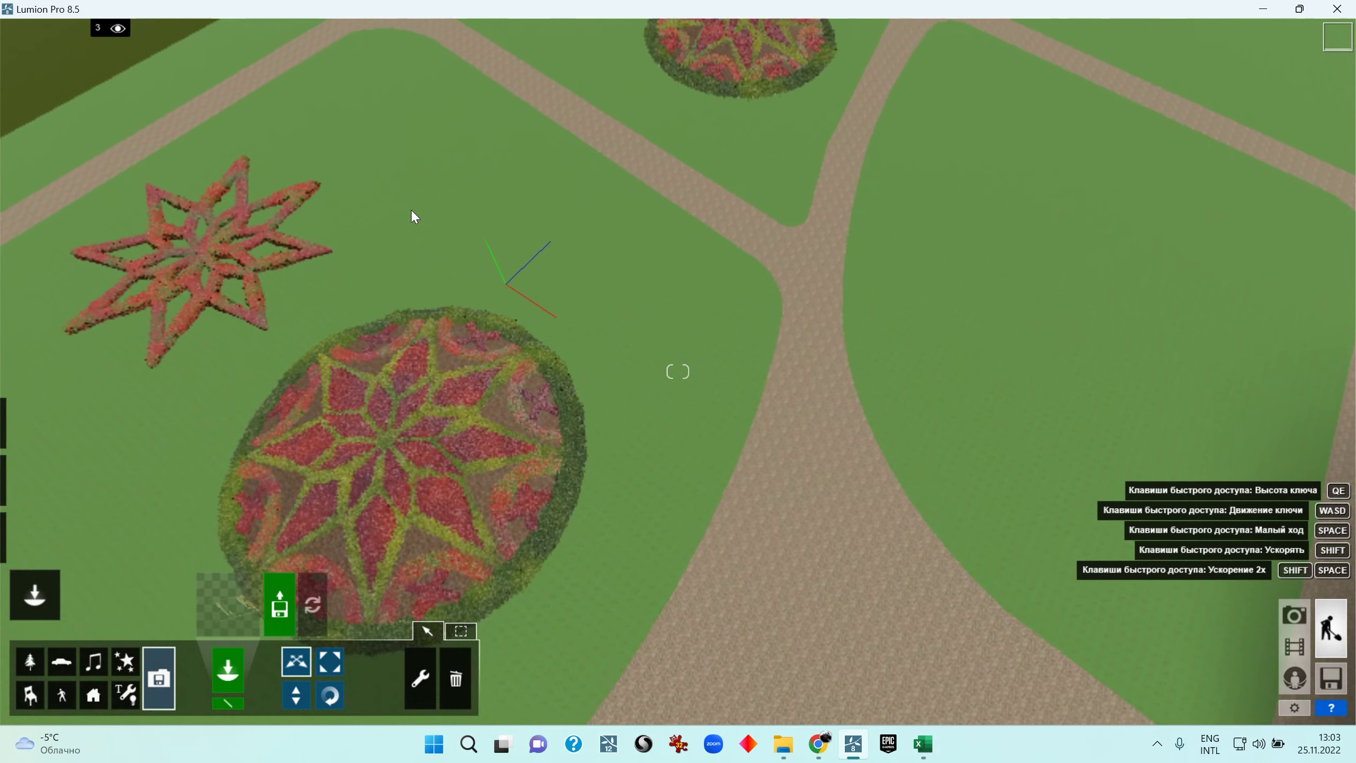
# Try the dark Ground 032 2048 grass material on the estate's lawns
pyautogui.click(26, 558)
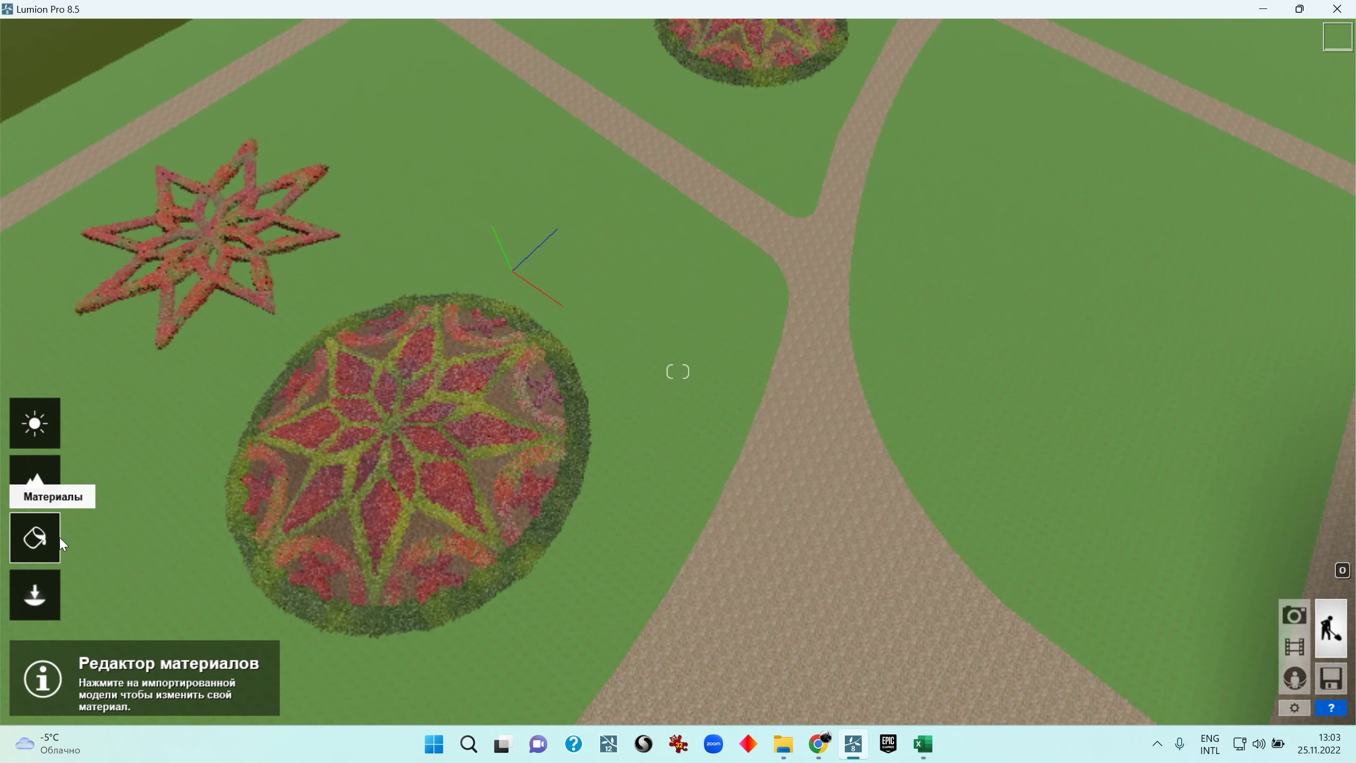
pyautogui.moveTo(637, 399); pyautogui.dragTo(704, 442, button='right')
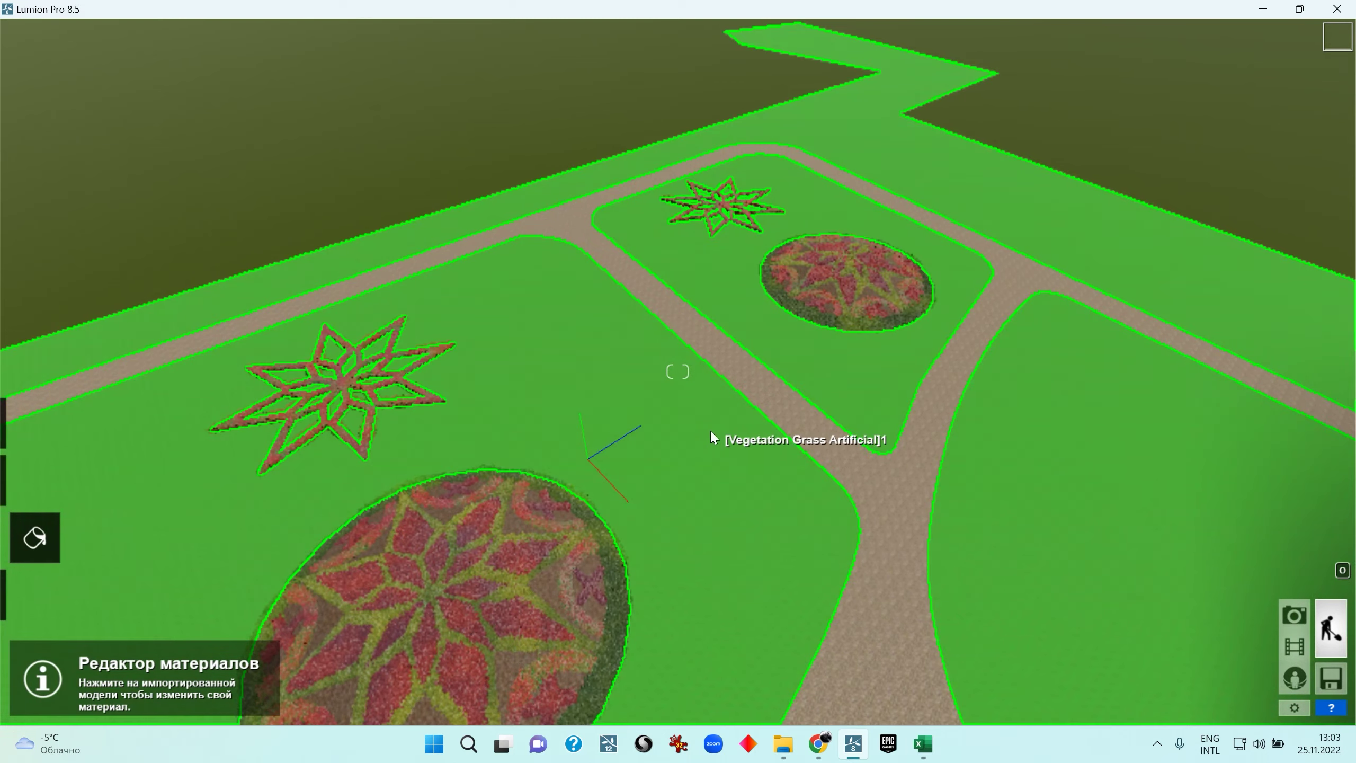
pyautogui.click(710, 430)
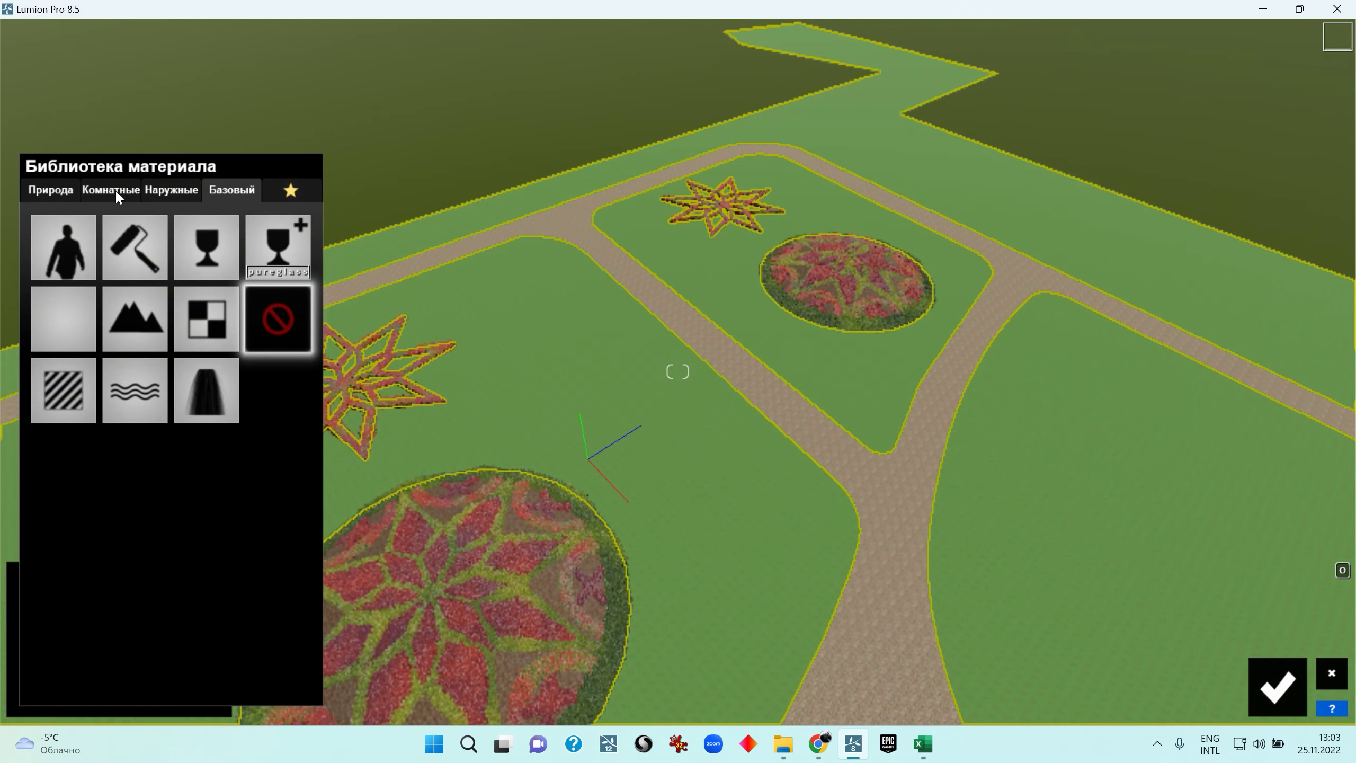
pyautogui.click(169, 194)
pyautogui.click(57, 194)
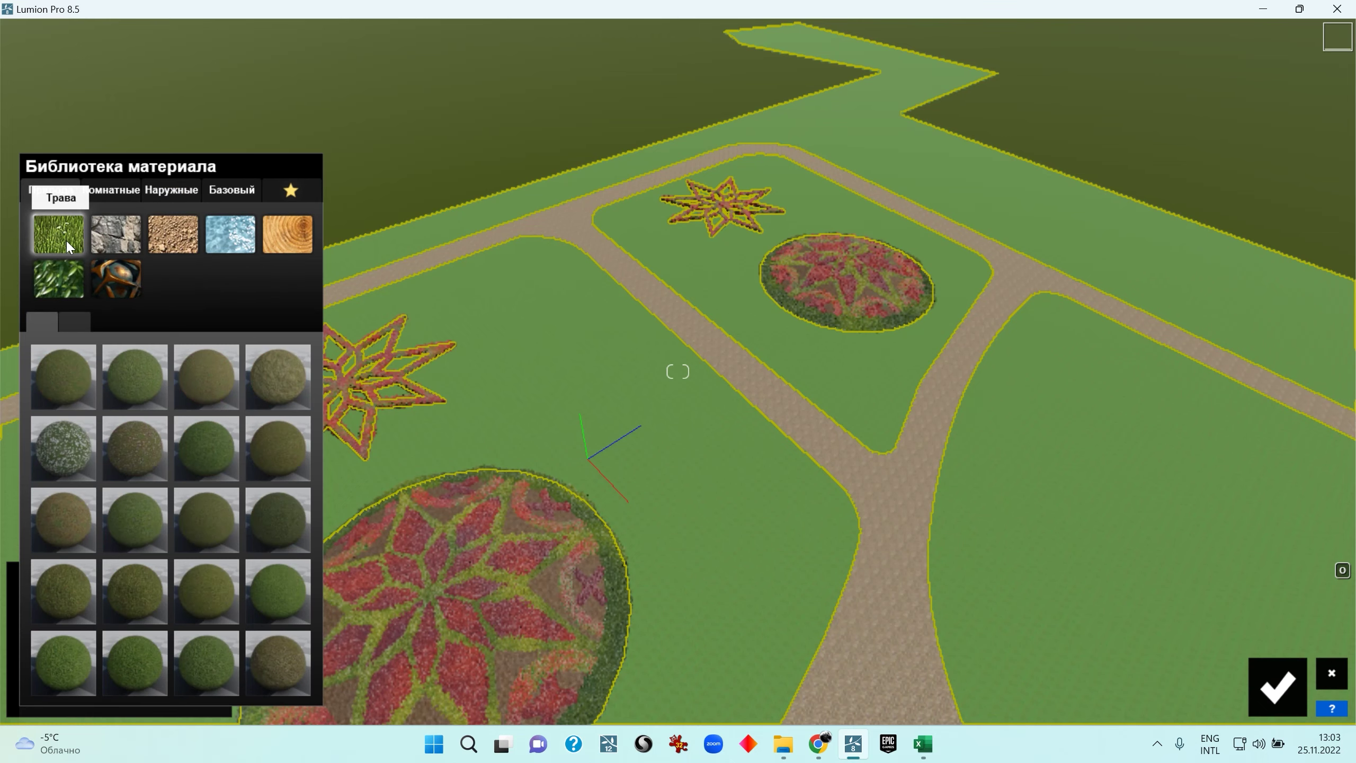
pyautogui.click(284, 530)
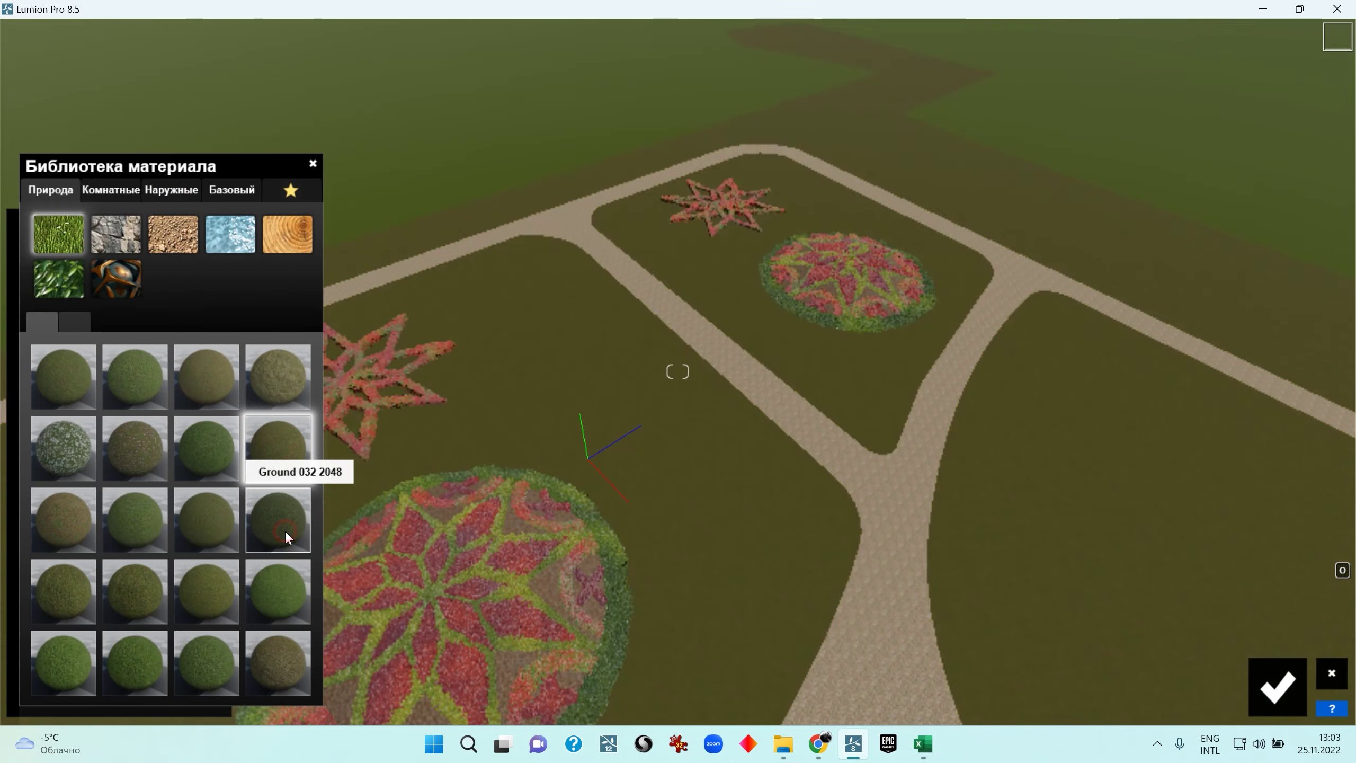
pyautogui.moveTo(496, 477); pyautogui.dragTo(216, 171, button='right')
pyautogui.press('w')
pyautogui.press('e')
pyautogui.press('q')
pyautogui.press('w')
pyautogui.press('e')
pyautogui.press('s')
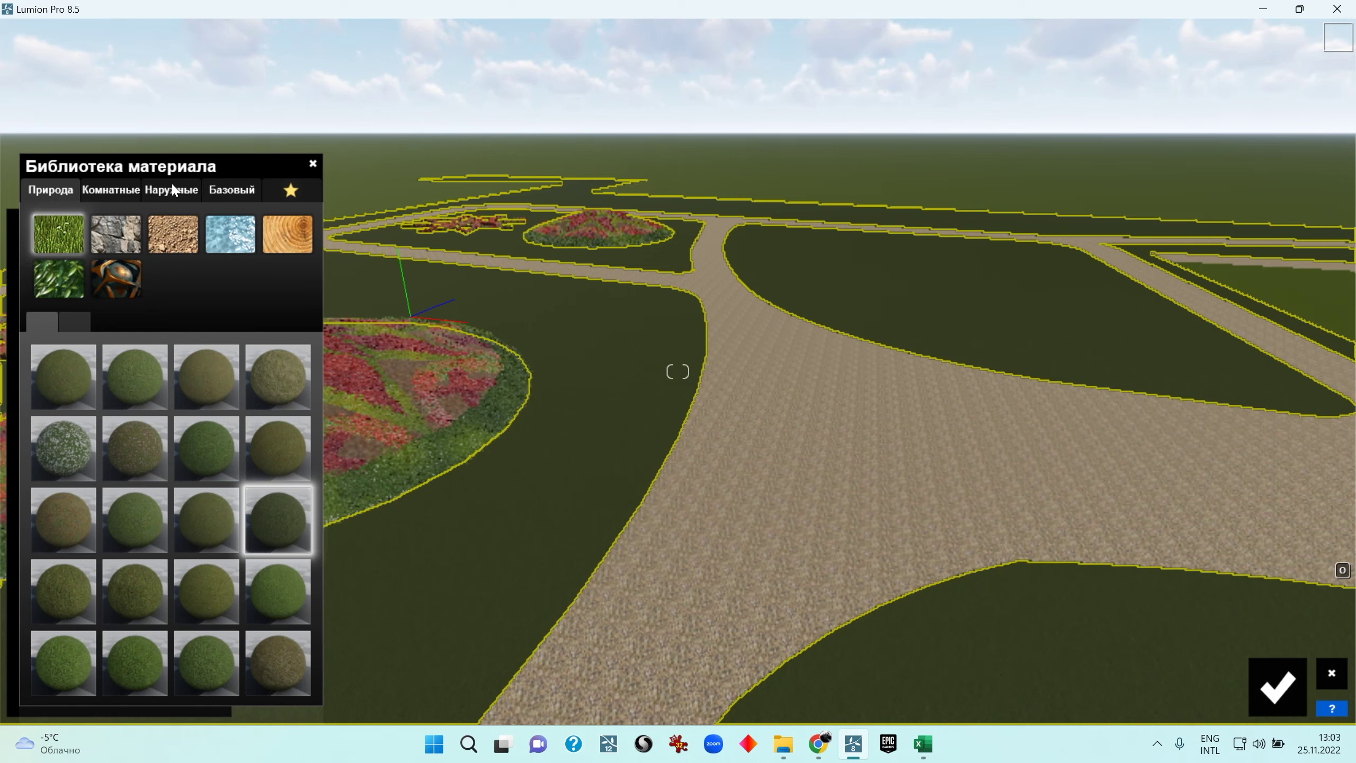
# Apply the basic Landscape material to the estate's lawns and save the material changes
pyautogui.click(240, 191)
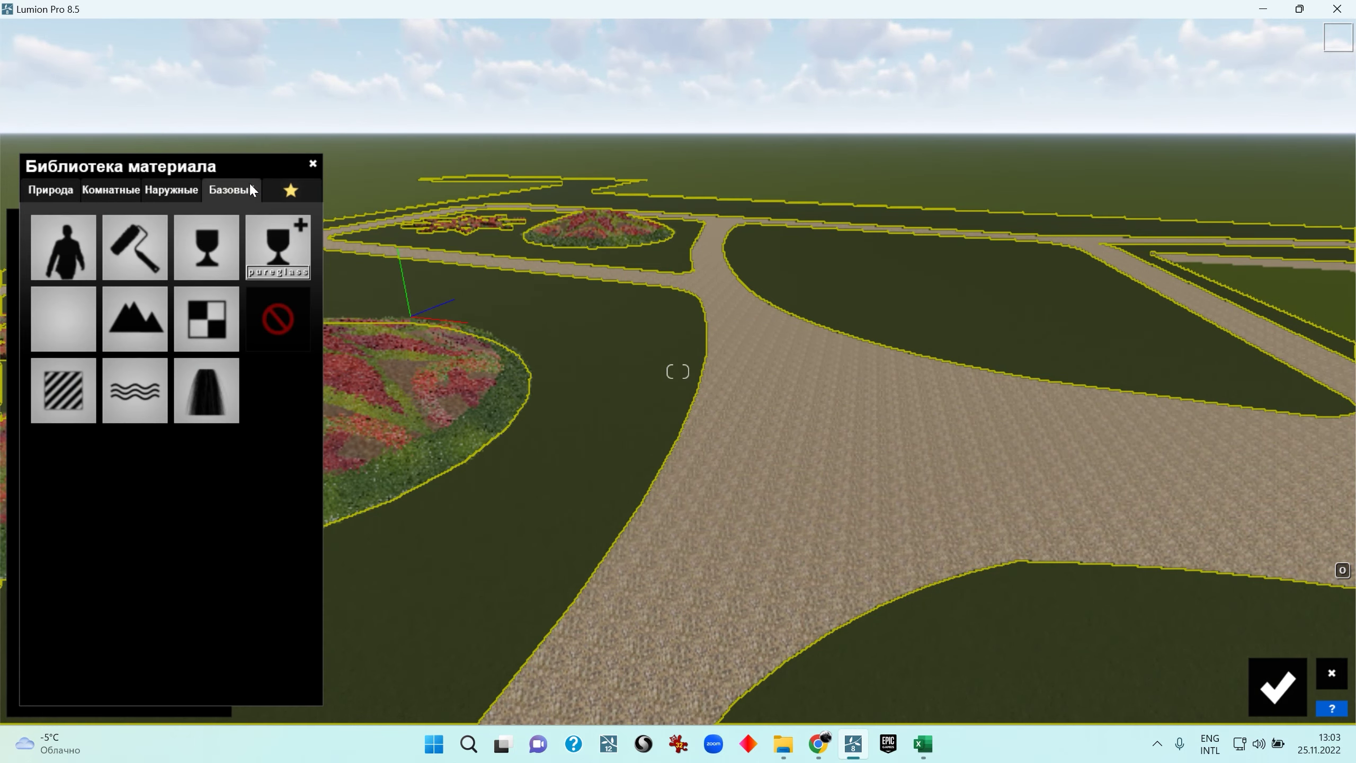
pyautogui.click(142, 318)
pyautogui.moveTo(142, 318); pyautogui.dragTo(31, 363, button='right')
pyautogui.moveTo(591, 307); pyautogui.dragTo(663, 312, button='right')
pyautogui.press('s')
pyautogui.moveTo(646, 134); pyautogui.dragTo(580, 140, button='right')
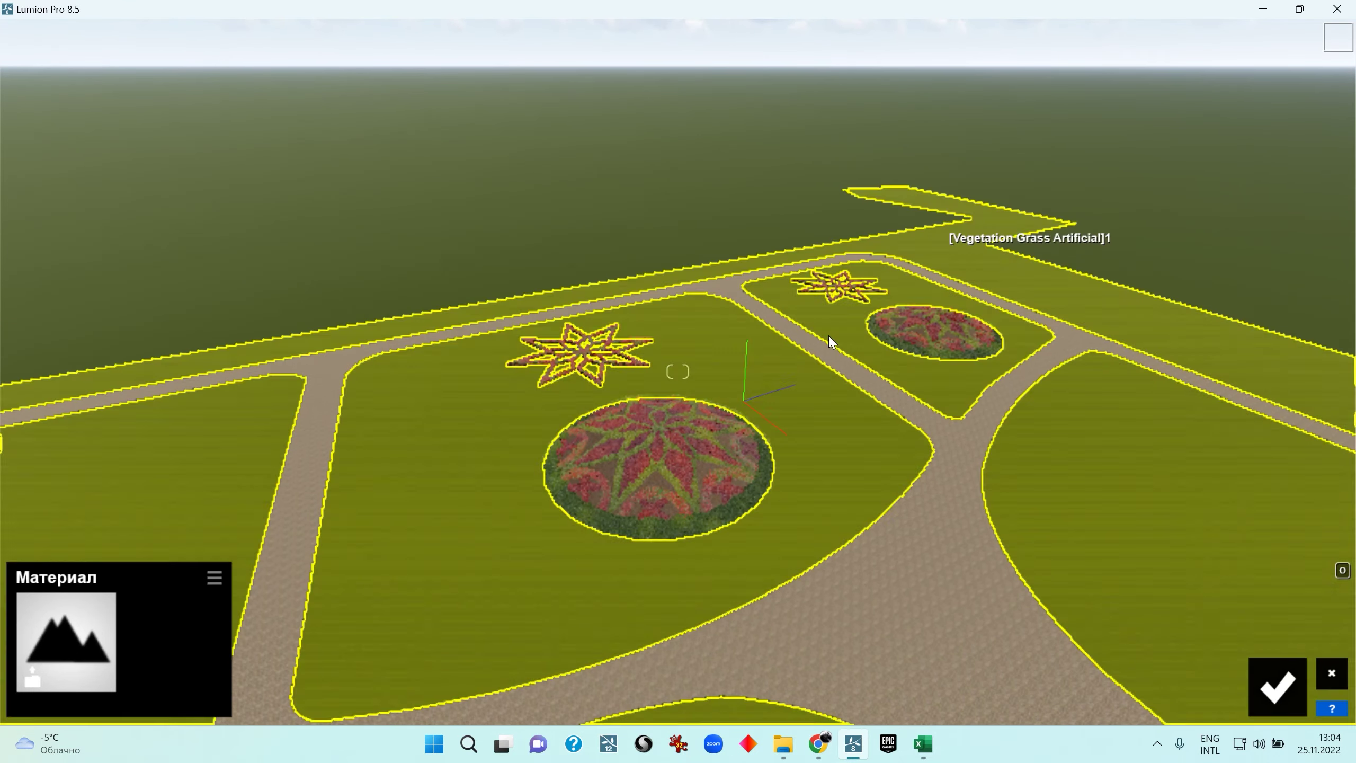
pyautogui.moveTo(829, 335); pyautogui.dragTo(790, 534, button='right')
pyautogui.click(1272, 680)
# Enable three-dimensional grass in the landscape settings
pyautogui.press('w')
pyautogui.moveTo(533, 417); pyautogui.dragTo(420, 354, button='right')
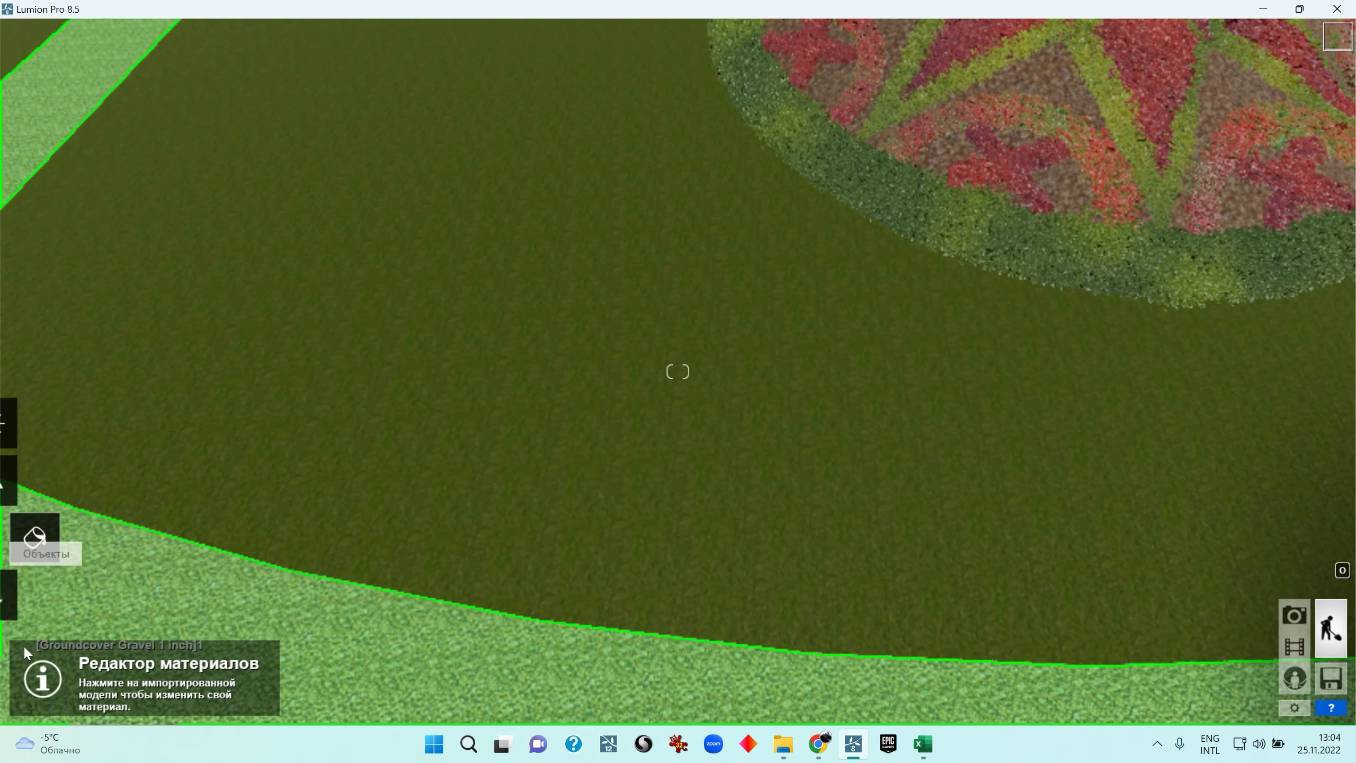
pyautogui.click(36, 483)
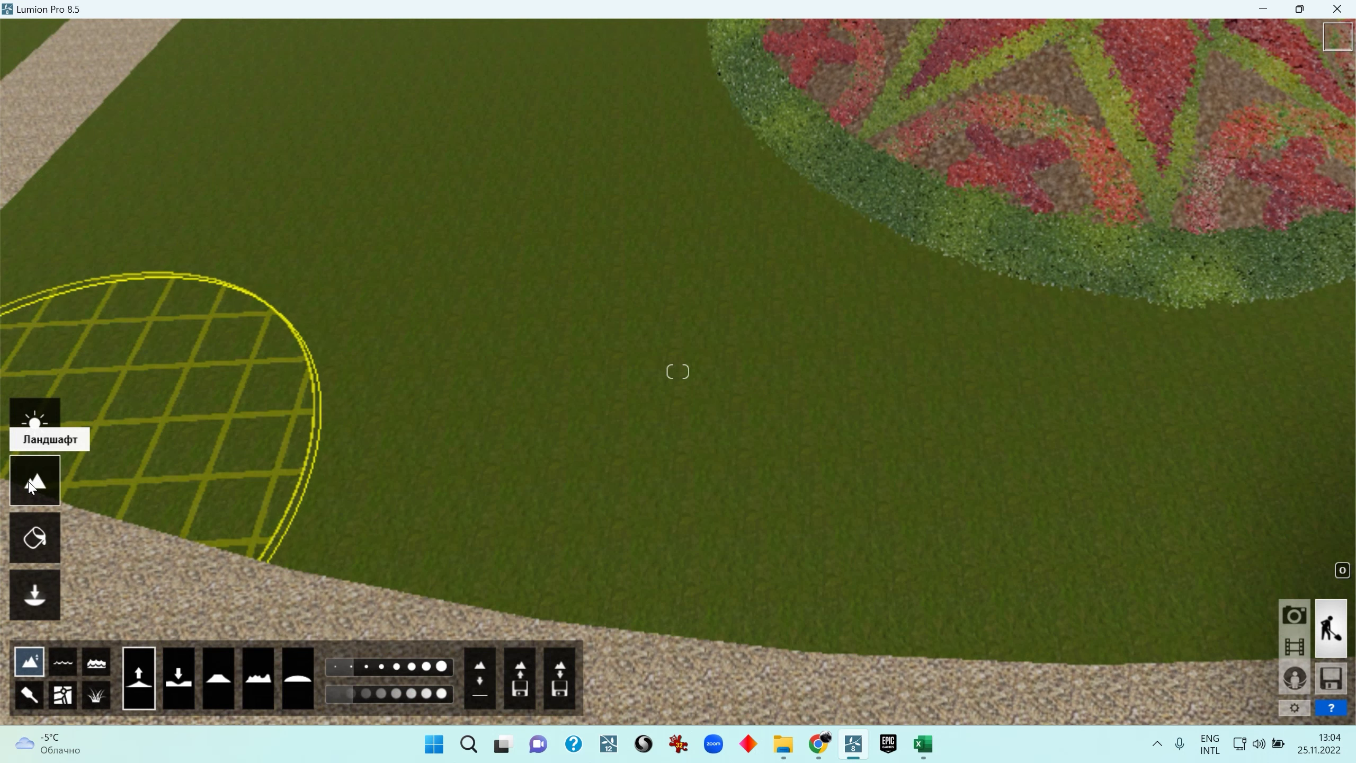
pyautogui.moveTo(577, 470); pyautogui.dragTo(460, 448, button='right')
pyautogui.click(96, 694)
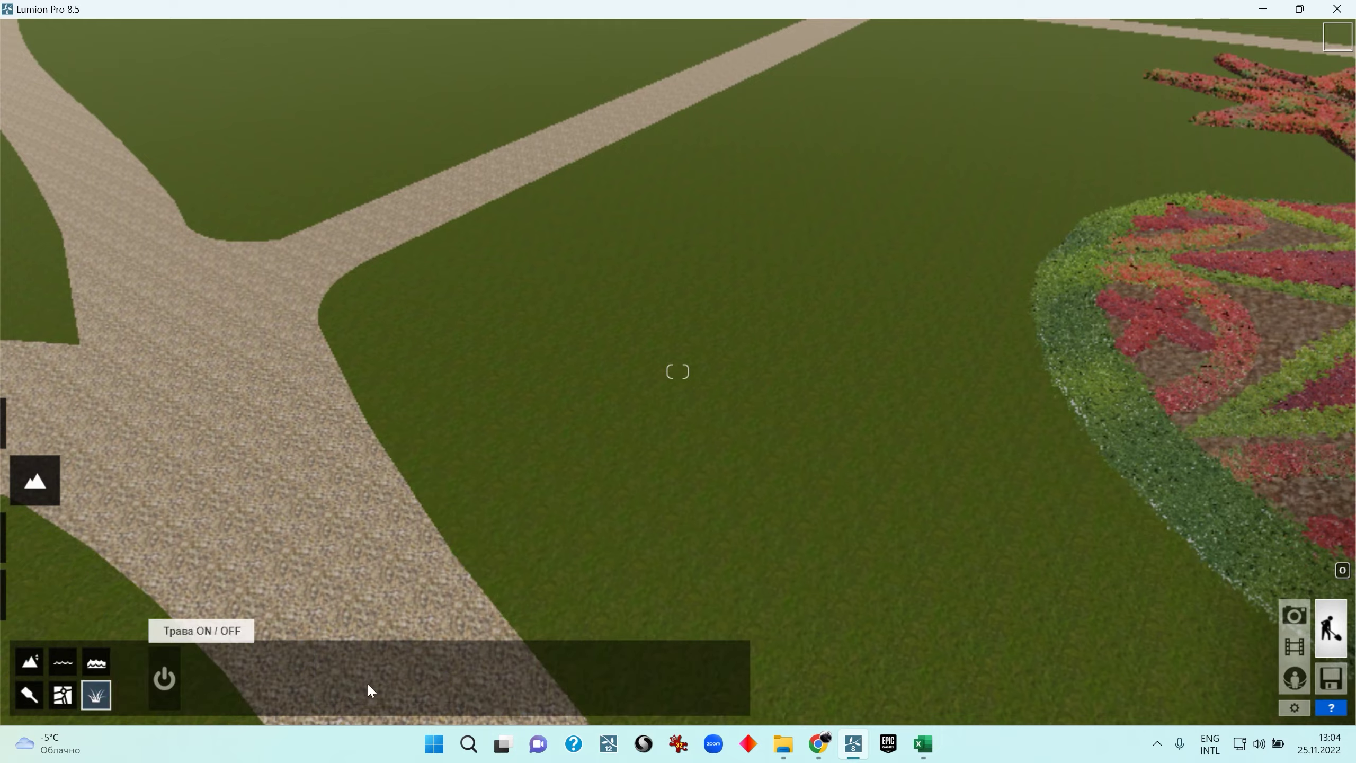
pyautogui.click(165, 681)
# Set the landscape grass height to about 70 percent of its range, checking it along the gravel path
pyautogui.press('w')
pyautogui.moveTo(275, 658); pyautogui.dragTo(213, 481, button='right')
pyautogui.moveTo(276, 566); pyautogui.dragTo(235, 646, button='right')
pyautogui.moveTo(226, 678); pyautogui.dragTo(286, 662)
pyautogui.moveTo(677, 371); pyautogui.dragTo(678, 464, button='right')
pyautogui.press('q')
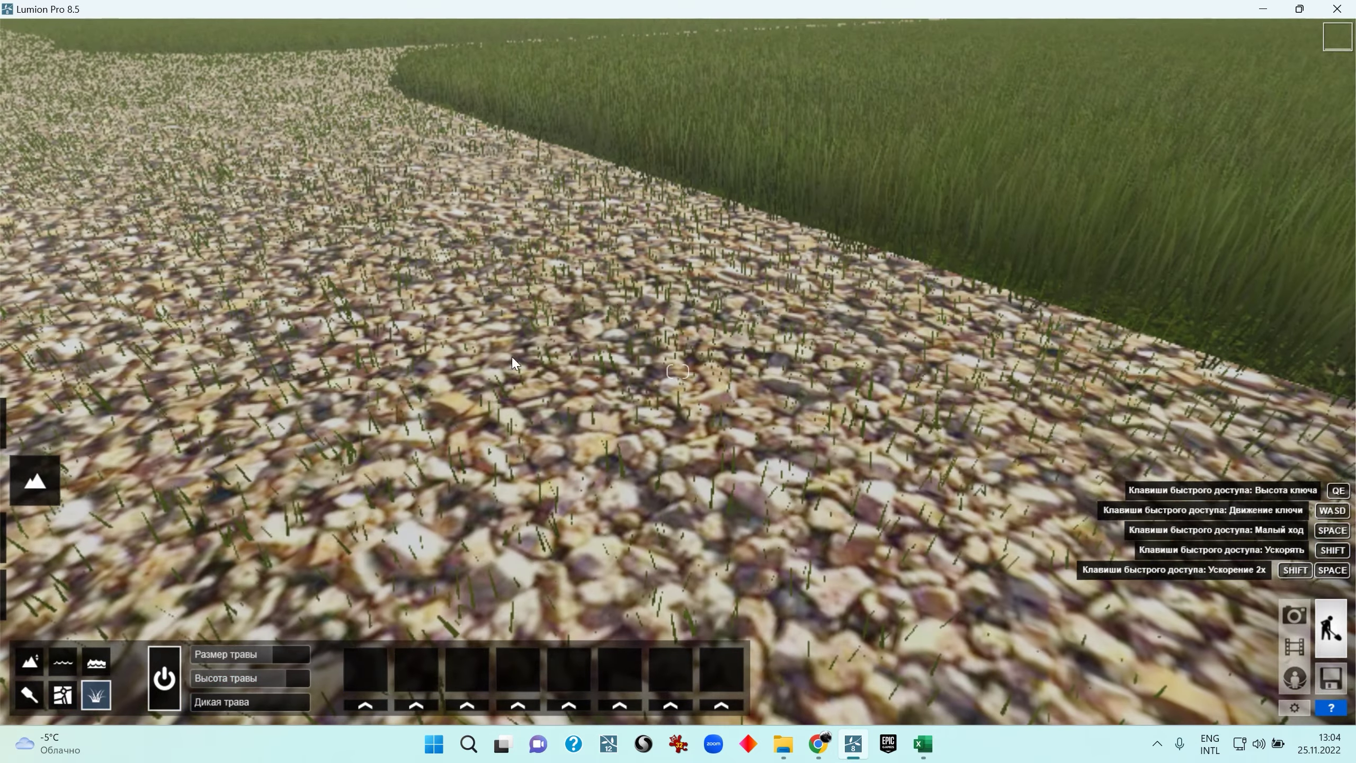
pyautogui.moveTo(678, 372); pyautogui.dragTo(677, 454, button='right')
pyautogui.press('w')
pyautogui.press('q')
pyautogui.press('q')
pyautogui.moveTo(678, 372); pyautogui.dragTo(748, 208, button='right')
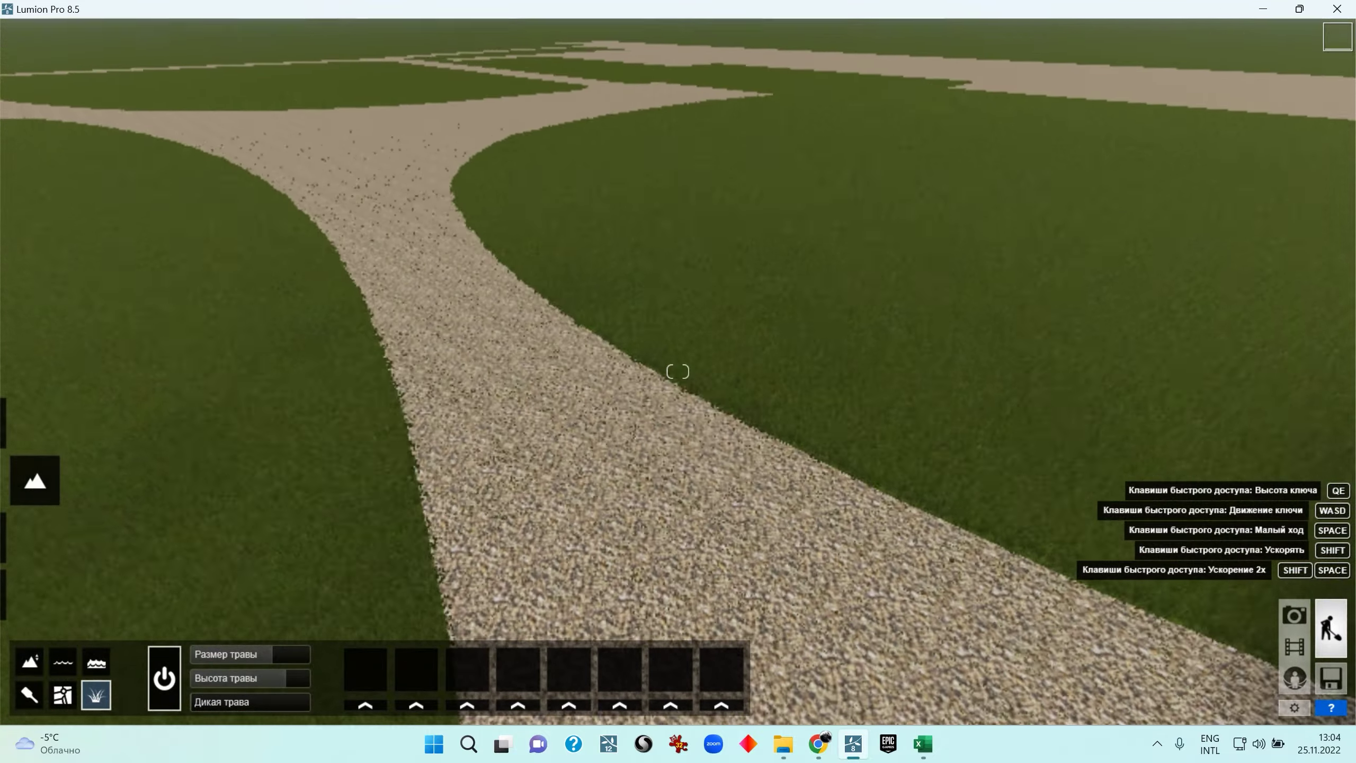
pyautogui.moveTo(275, 680); pyautogui.dragTo(282, 680)
pyautogui.moveTo(460, 557); pyautogui.dragTo(648, 710, button='right')
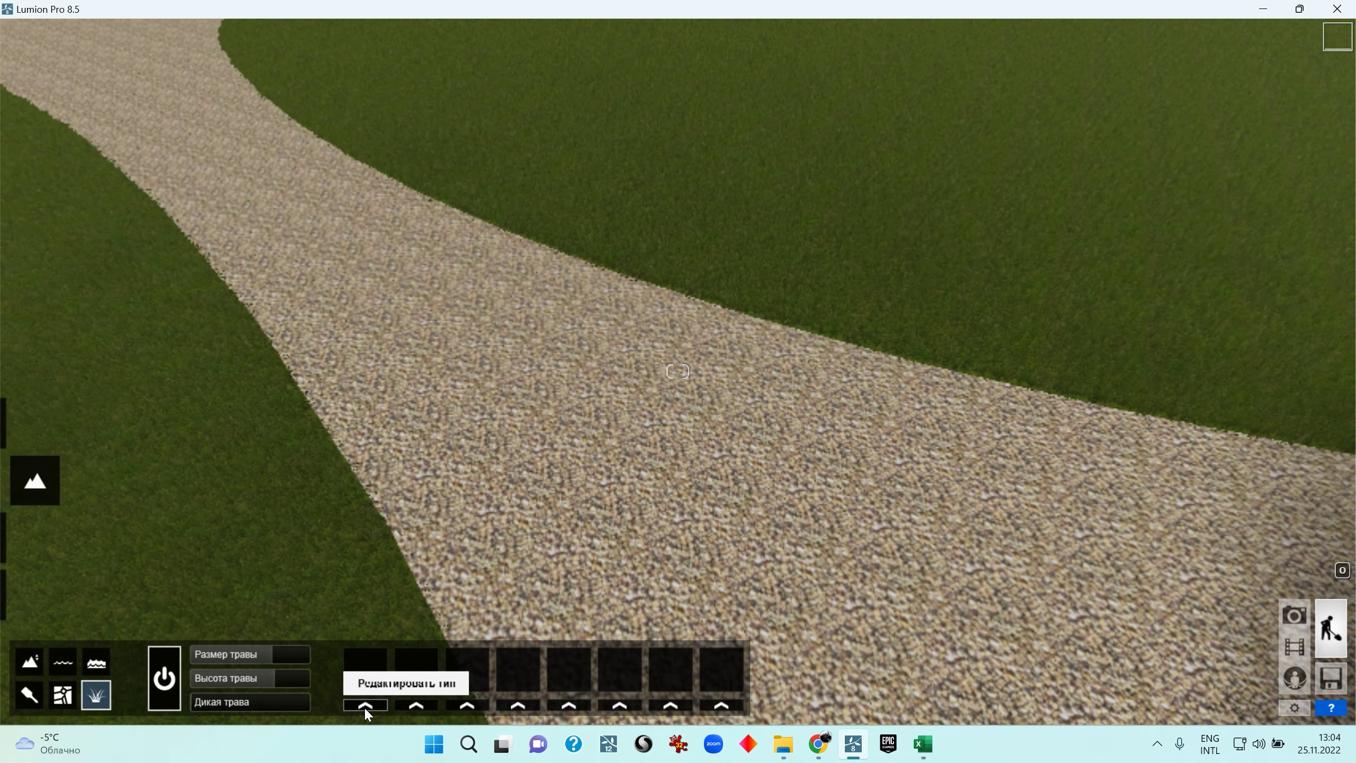
# Add Dandelions 1 (Одуванчики 1) to the grass's first plant slot with a size of 0.7
pyautogui.click(365, 707)
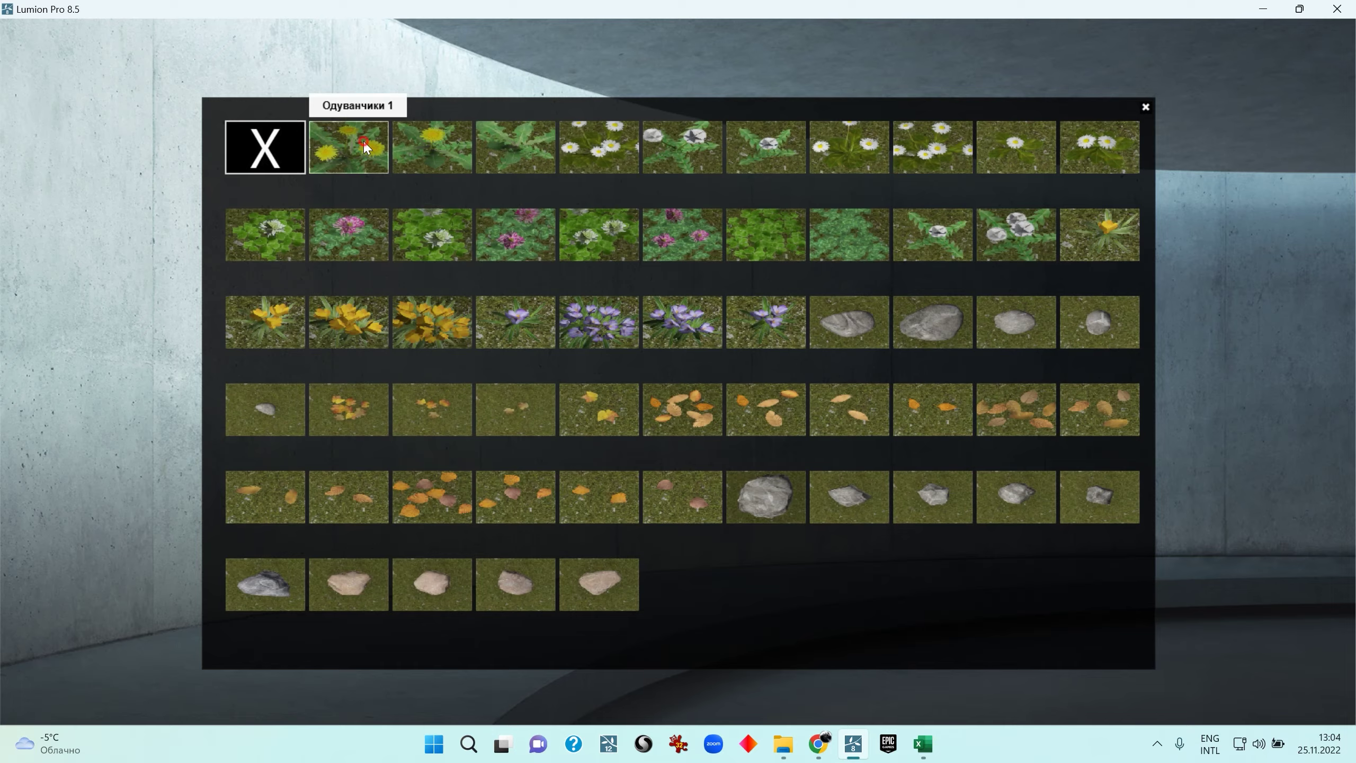
pyautogui.click(363, 141)
pyautogui.moveTo(677, 481); pyautogui.dragTo(677, 444, button='right')
pyautogui.press('w')
pyautogui.press('s')
pyautogui.moveTo(353, 599)
pyautogui.mouseDown()
pyautogui.moveTo(401, 599)
pyautogui.moveTo(376, 599)
pyautogui.mouseUp()
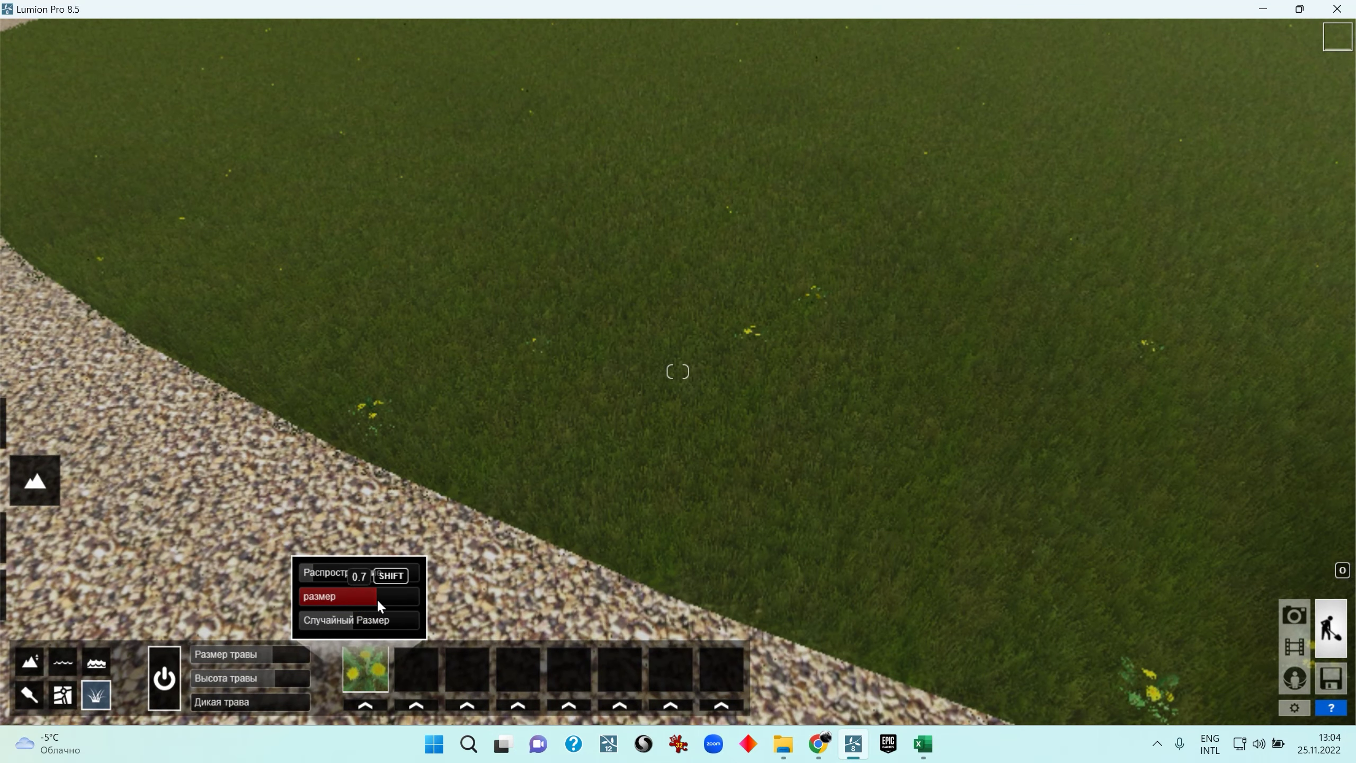
# Add white daisies (Ромашка) to the grass's second plant slot with a size of about 0.5
pyautogui.click(417, 706)
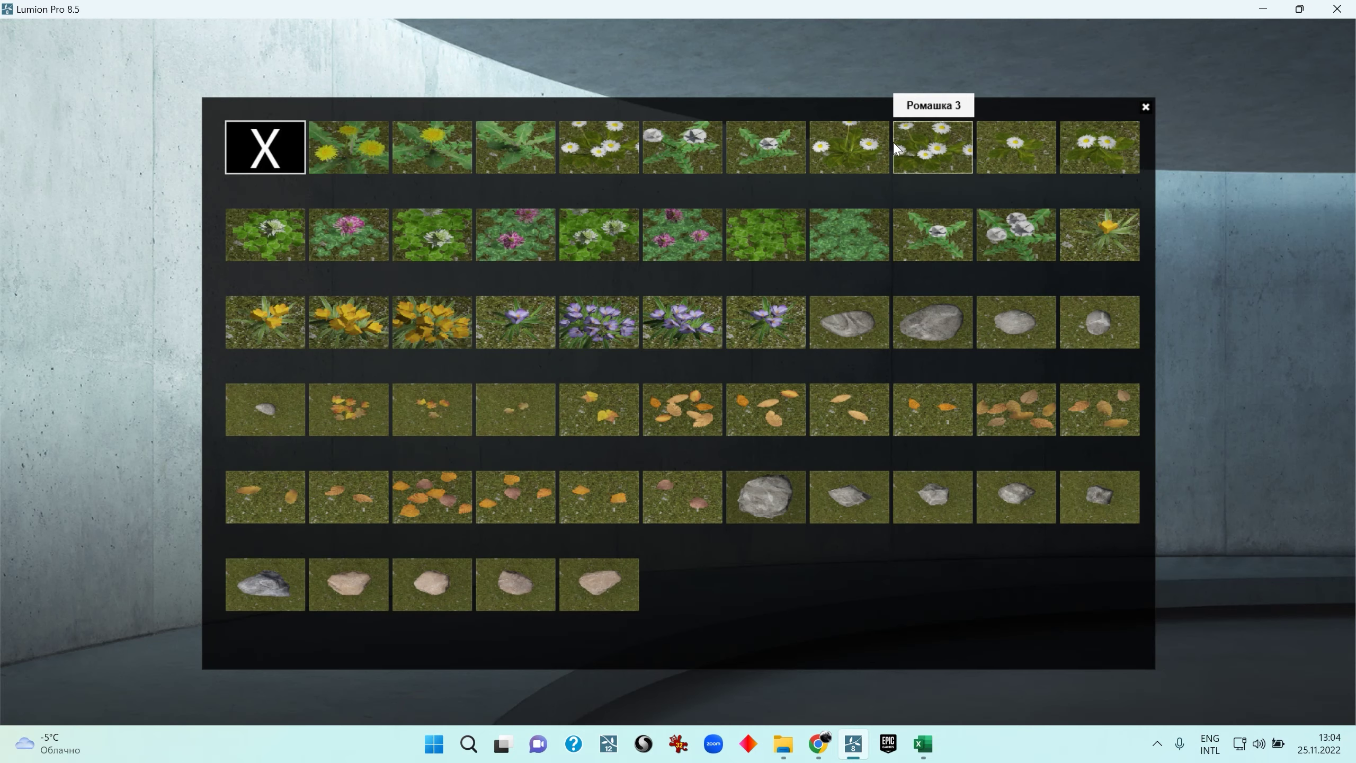
pyautogui.click(838, 144)
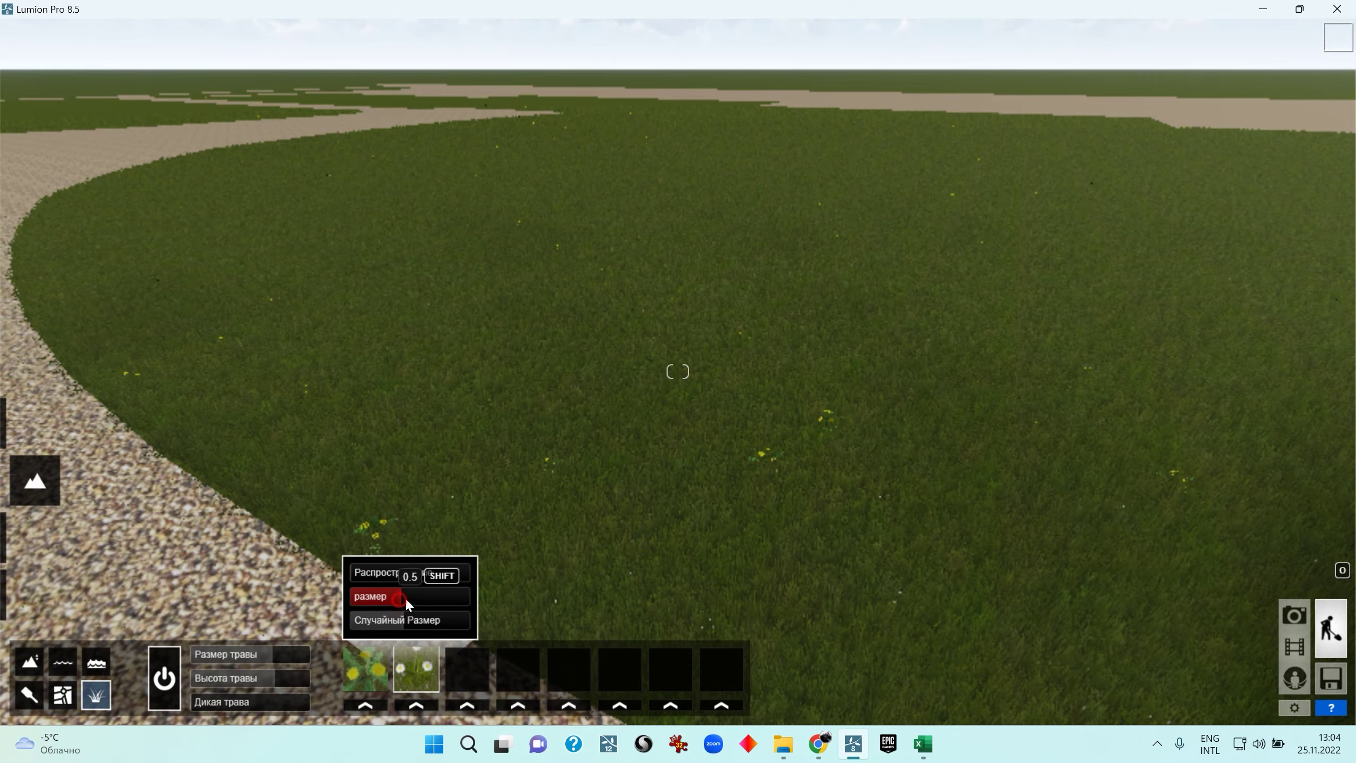
pyautogui.moveTo(427, 599); pyautogui.dragTo(498, 618, button='right')
# Add the flowerless blue-green leafy plant to the grass's third plant slot with its size at about 80 percent of the range
pyautogui.click(470, 708)
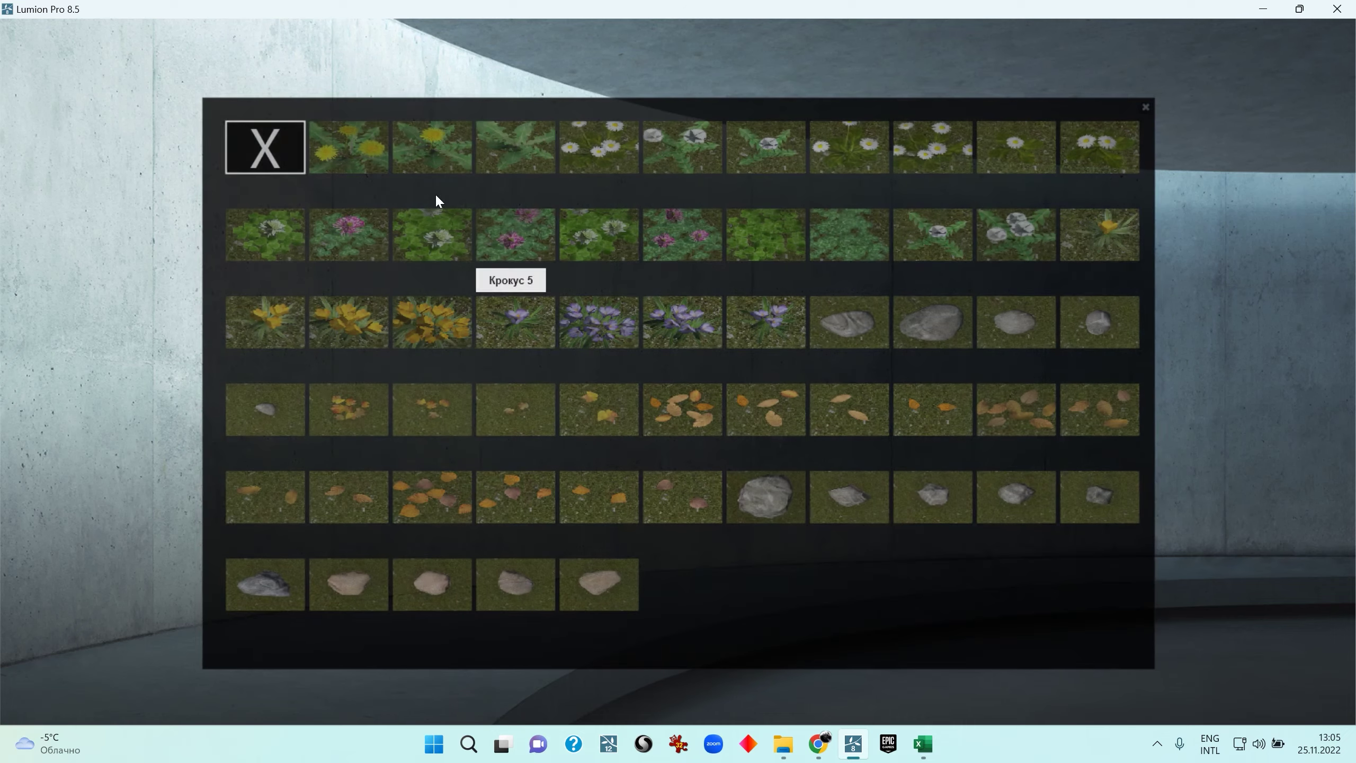
pyautogui.click(856, 245)
pyautogui.moveTo(890, 279); pyautogui.dragTo(820, 396, button='right')
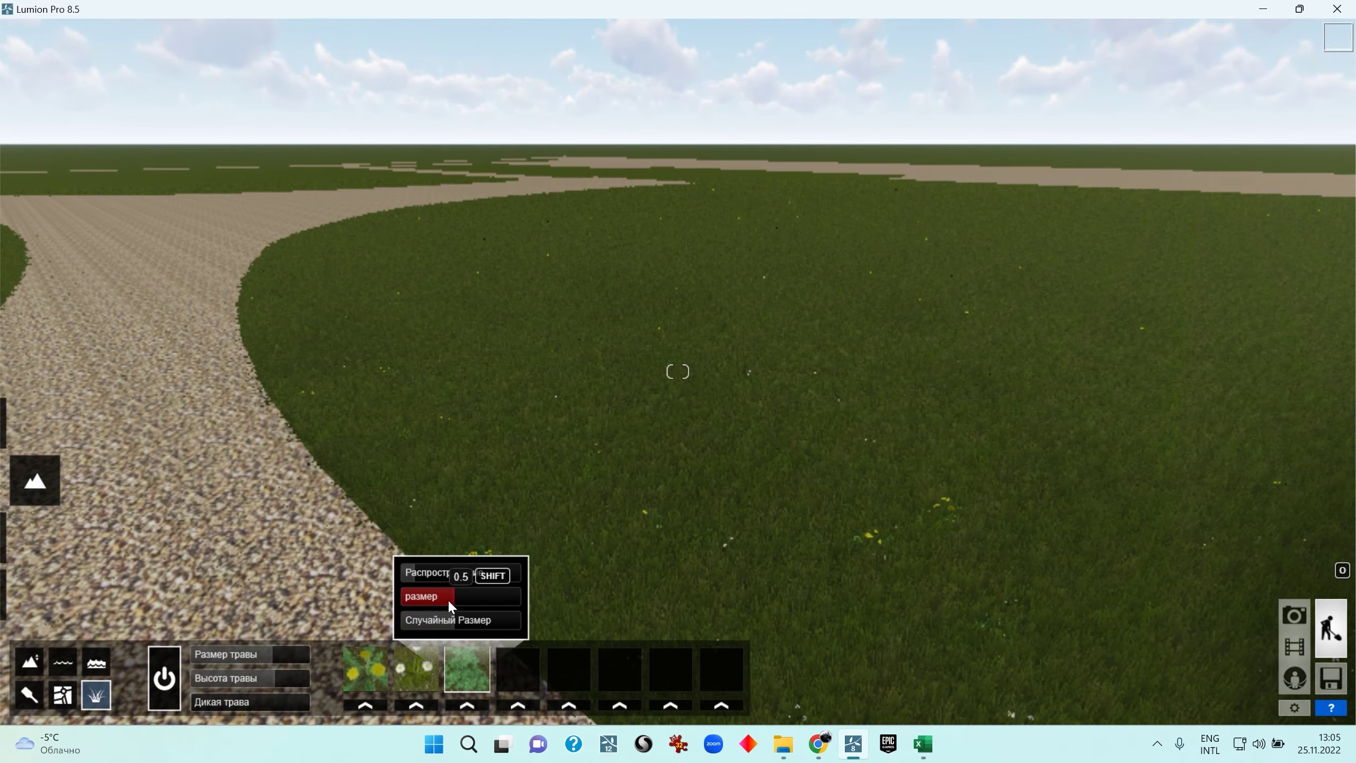
pyautogui.moveTo(490, 594); pyautogui.dragTo(496, 594)
pyautogui.moveTo(774, 366); pyautogui.dragTo(853, 333, button='right')
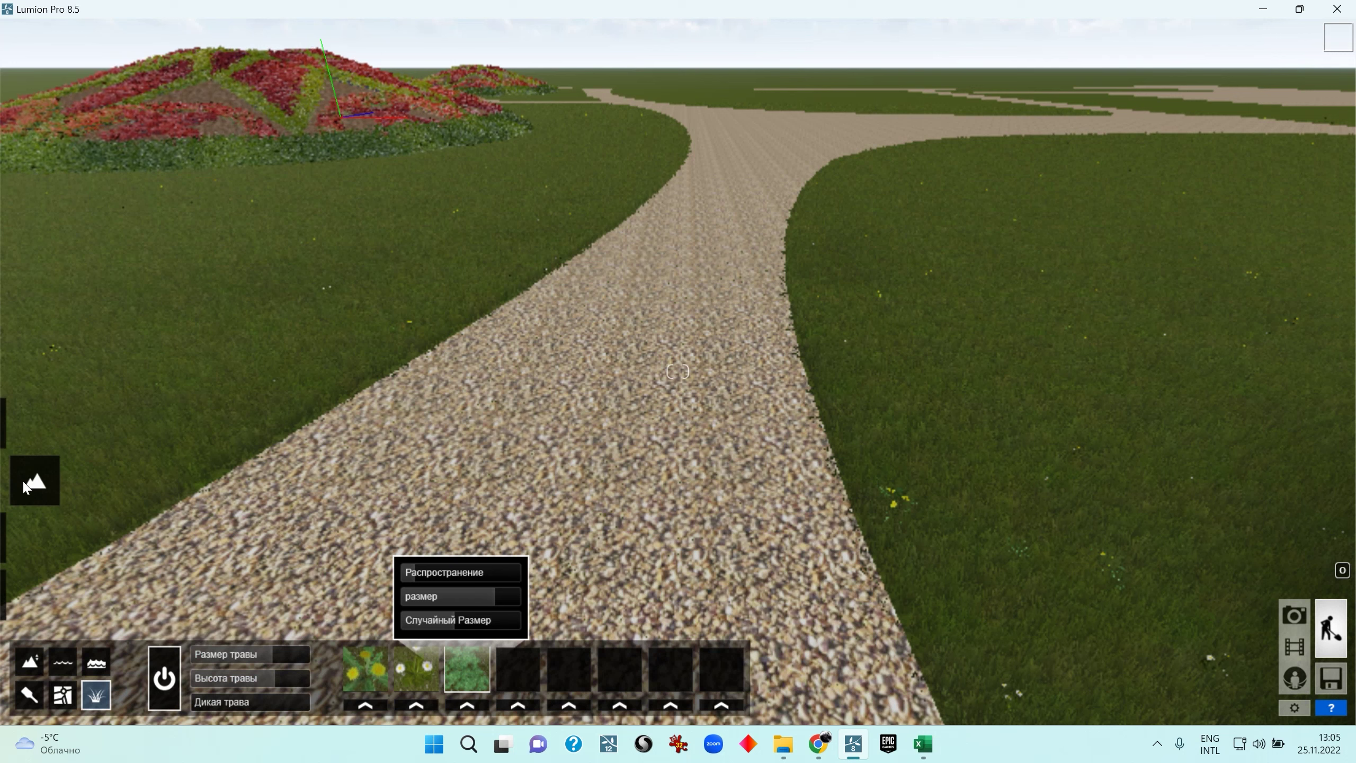
# Switch from landscape editing to the imported-model mode and turn on the visibility of layer 1
pyautogui.moveTo(35, 537)
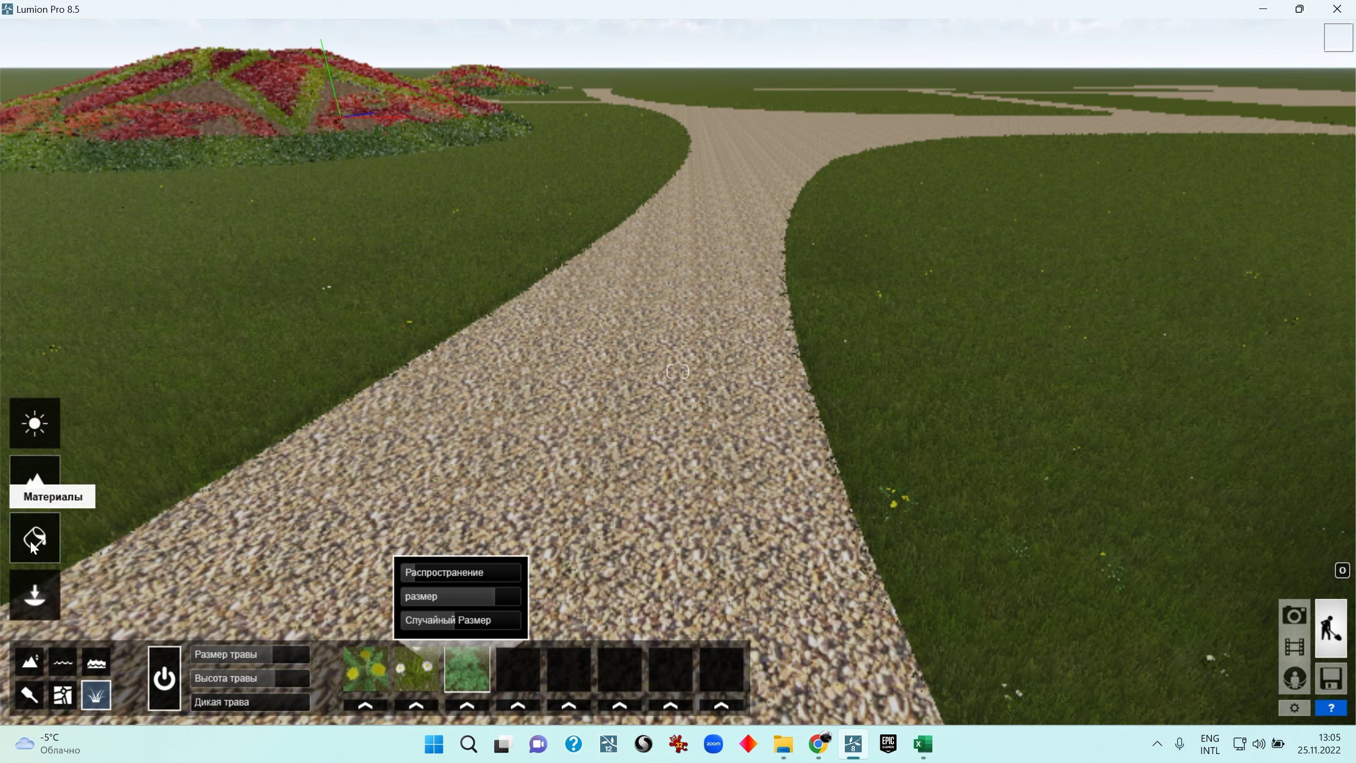
pyautogui.click(36, 595)
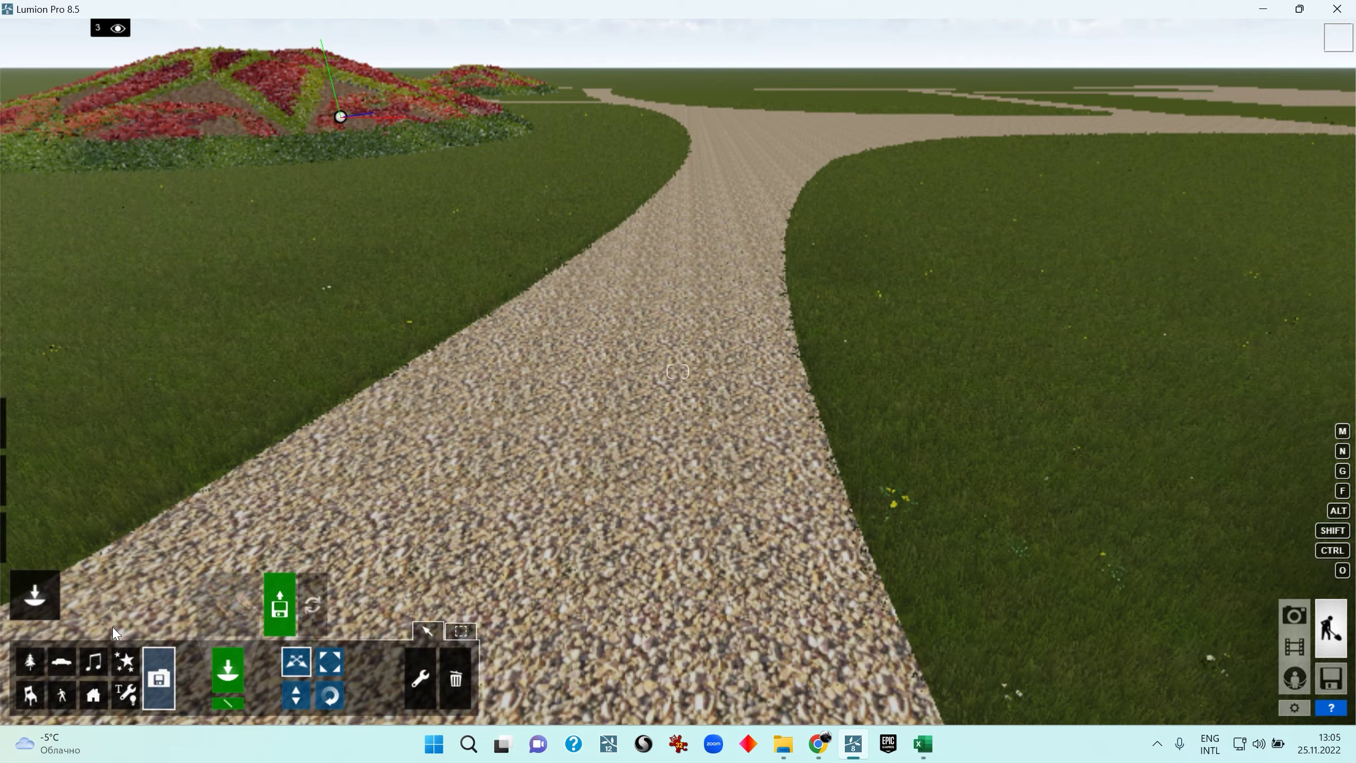
pyautogui.moveTo(702, 381); pyautogui.dragTo(601, 388, button='right')
pyautogui.press('q')
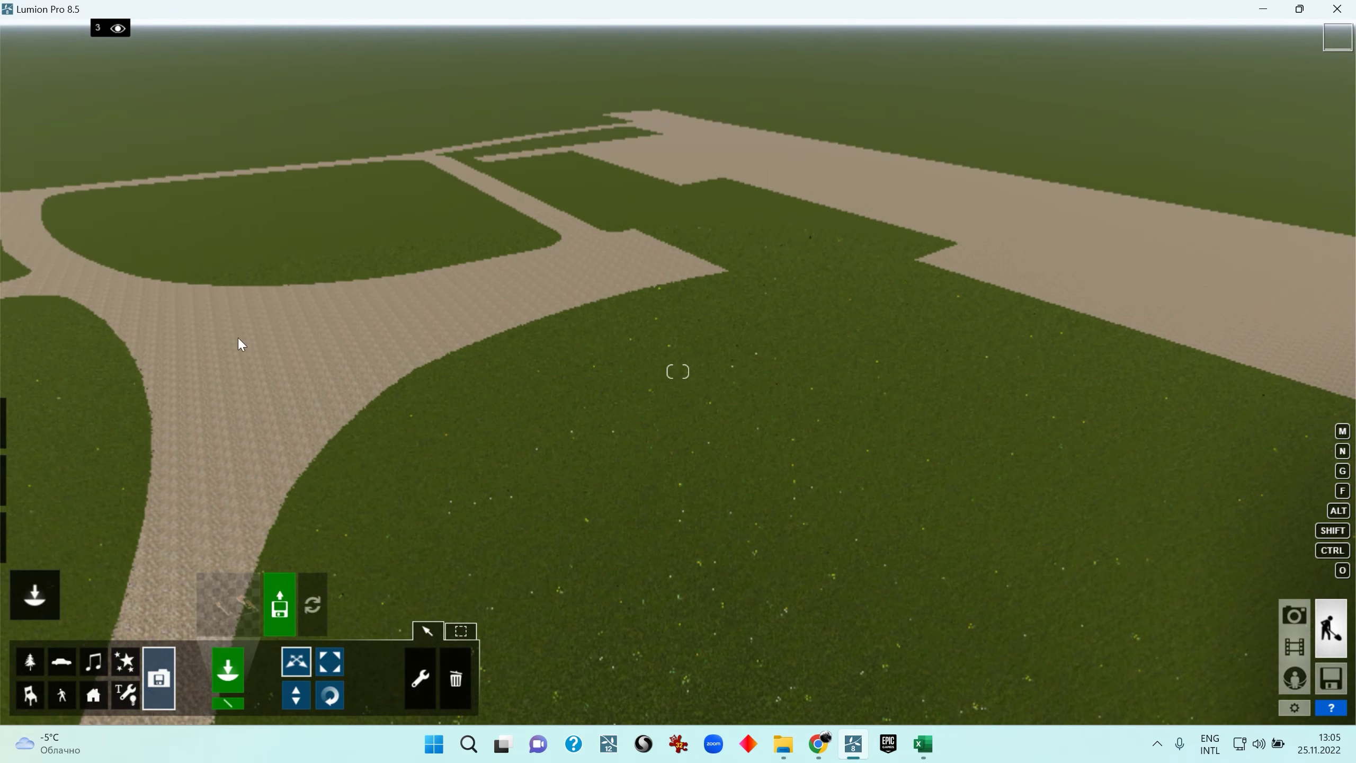
pyautogui.moveTo(496, 366); pyautogui.dragTo(452, 394, button='right')
pyautogui.moveTo(591, 422); pyautogui.dragTo(627, 396, button='right')
pyautogui.moveTo(770, 318); pyautogui.dragTo(961, 299, button='right')
pyautogui.moveTo(40, 34)
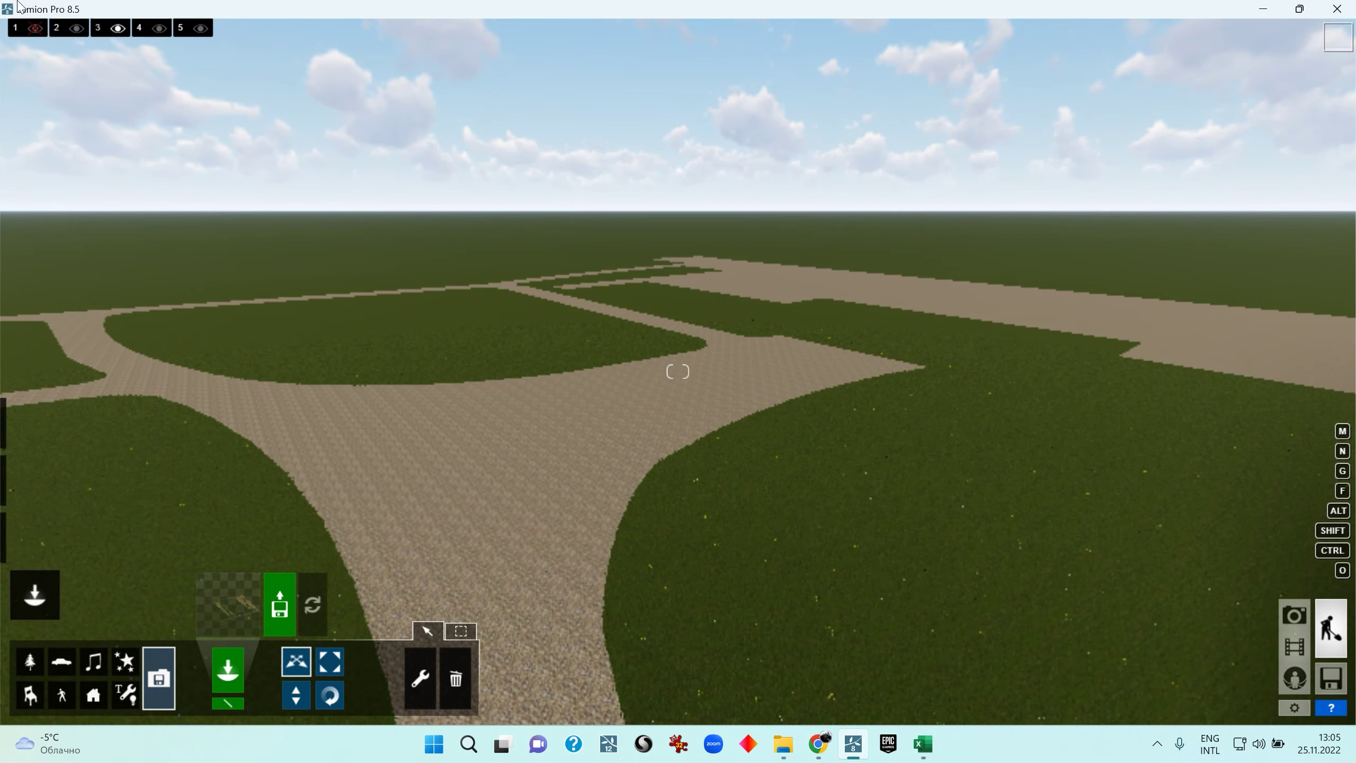
pyautogui.click(33, 29)
pyautogui.moveTo(119, 122); pyautogui.dragTo(320, 139, button='right')
pyautogui.press('w')
pyautogui.moveTo(678, 372); pyautogui.dragTo(1151, 747, button='right')
pyautogui.press('q')
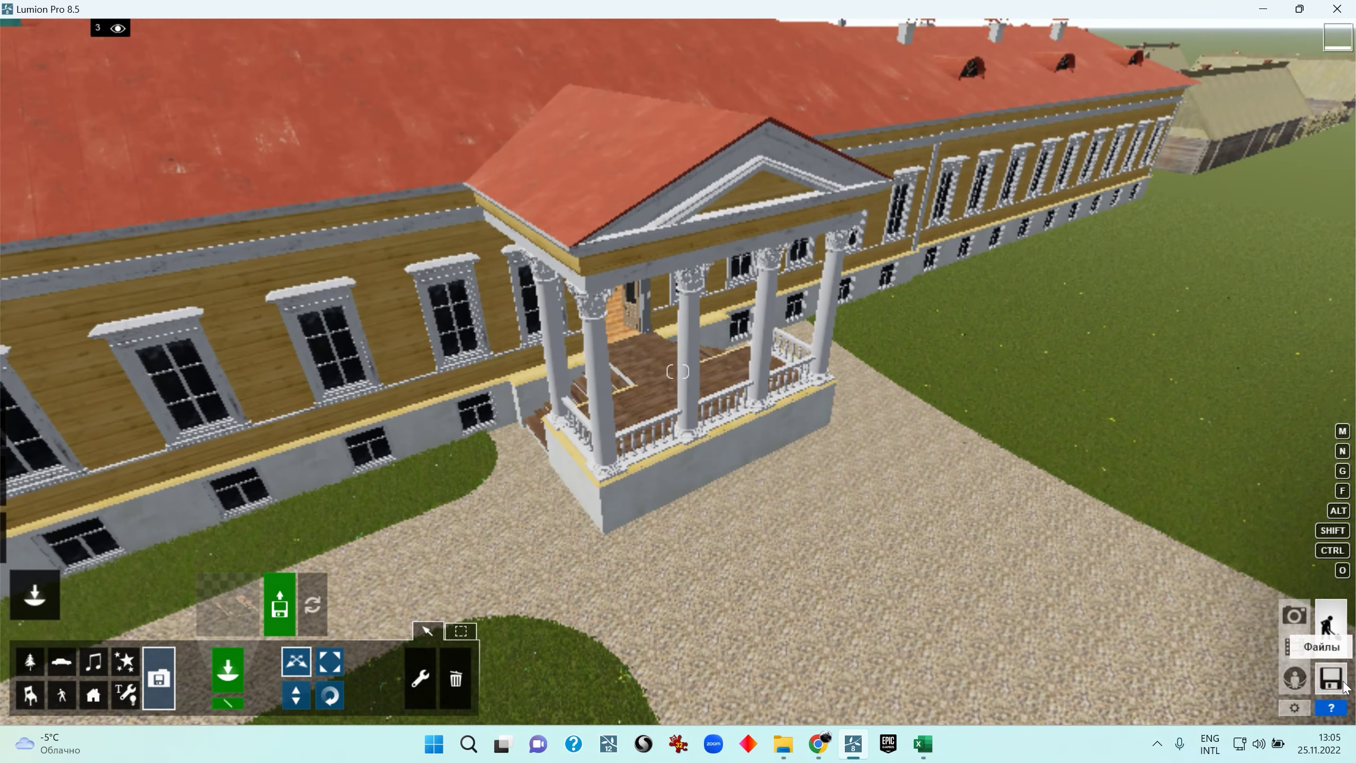
# Switch to the Teams meeting in Chrome and add the колокольня.skp file from the Downloads folder to the meeting chat
pyautogui.click(1296, 707)
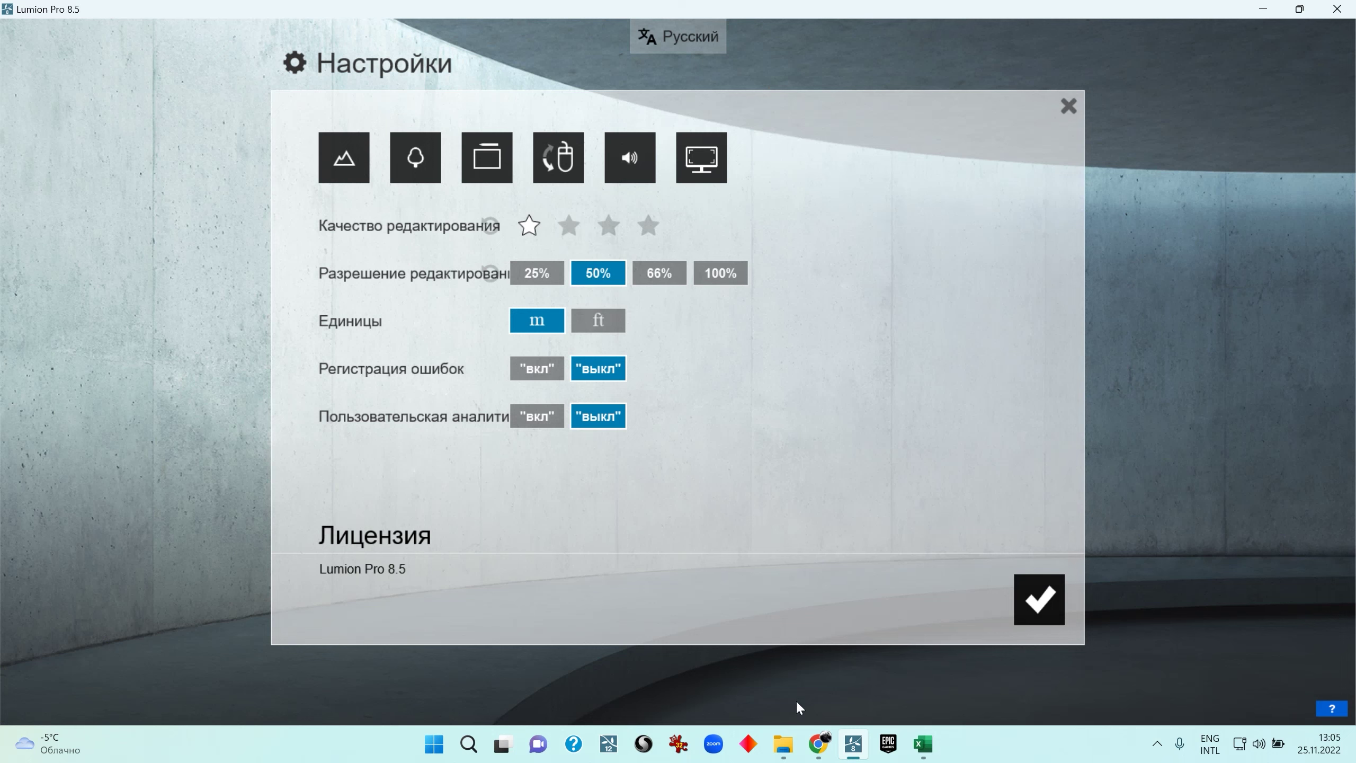
pyautogui.click(815, 744)
pyautogui.click(774, 685)
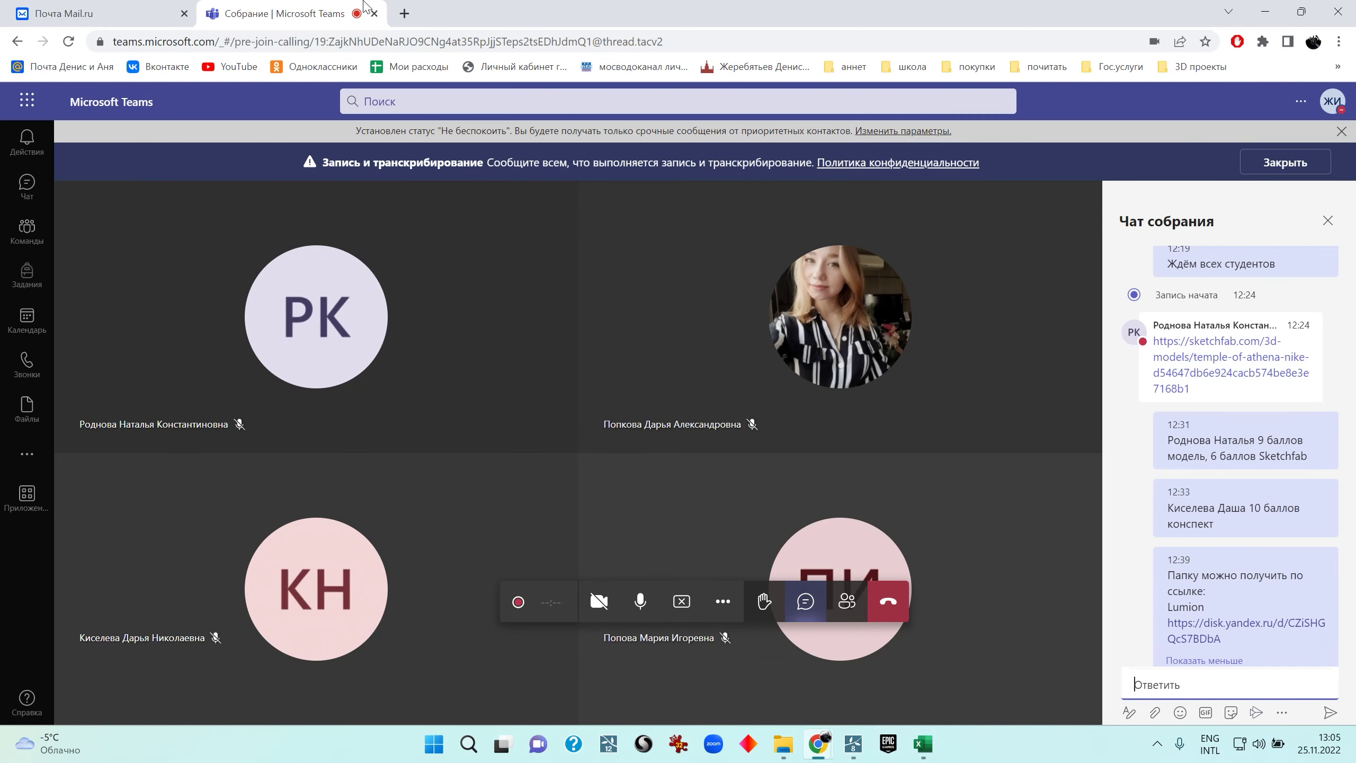
pyautogui.scroll(-10, 1220, 561)
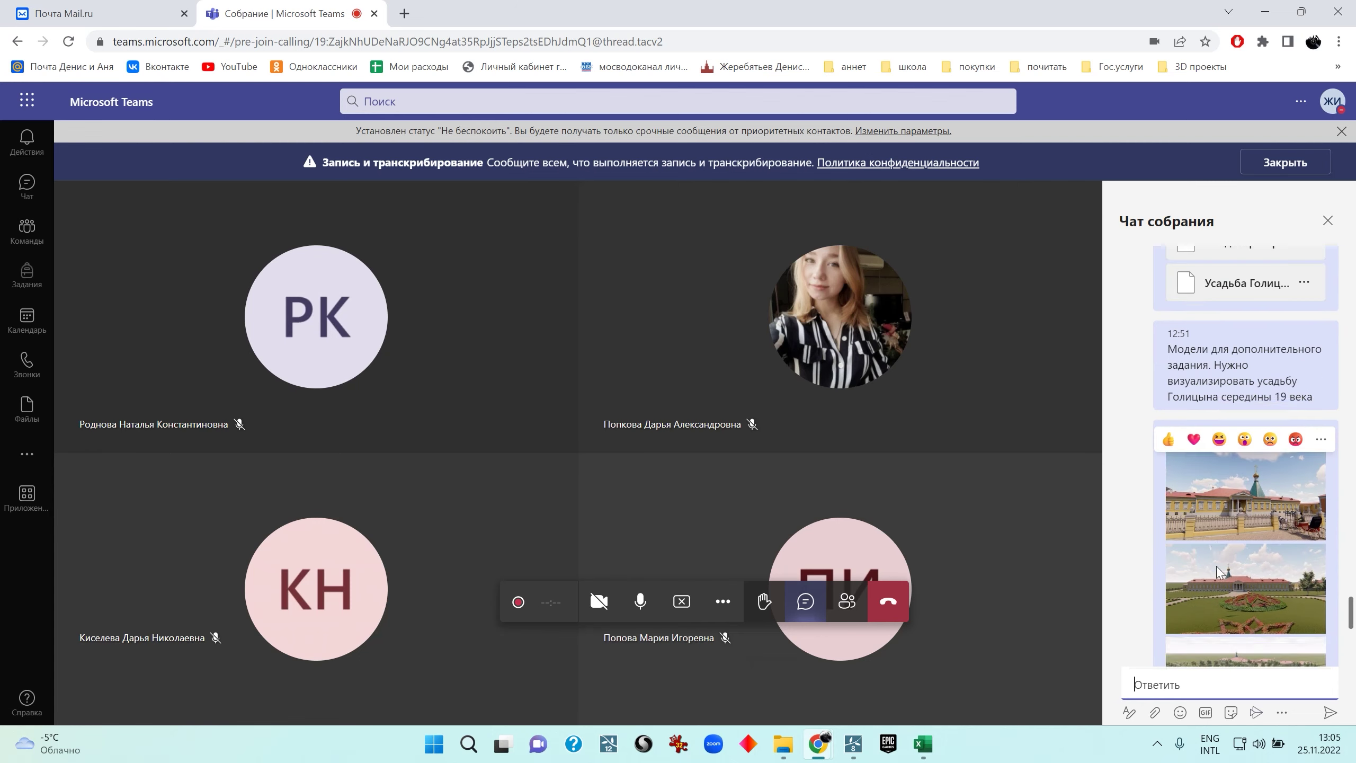
pyautogui.click(784, 743)
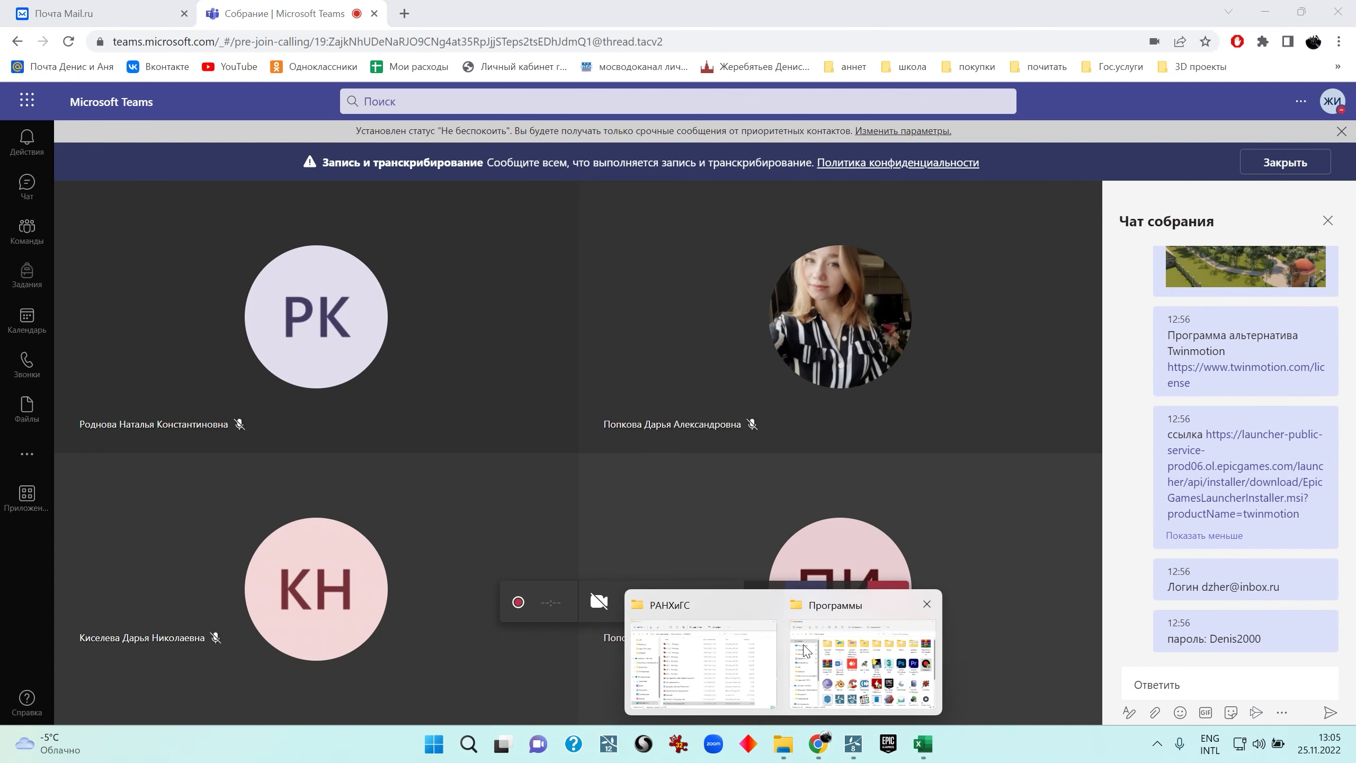
pyautogui.click(844, 652)
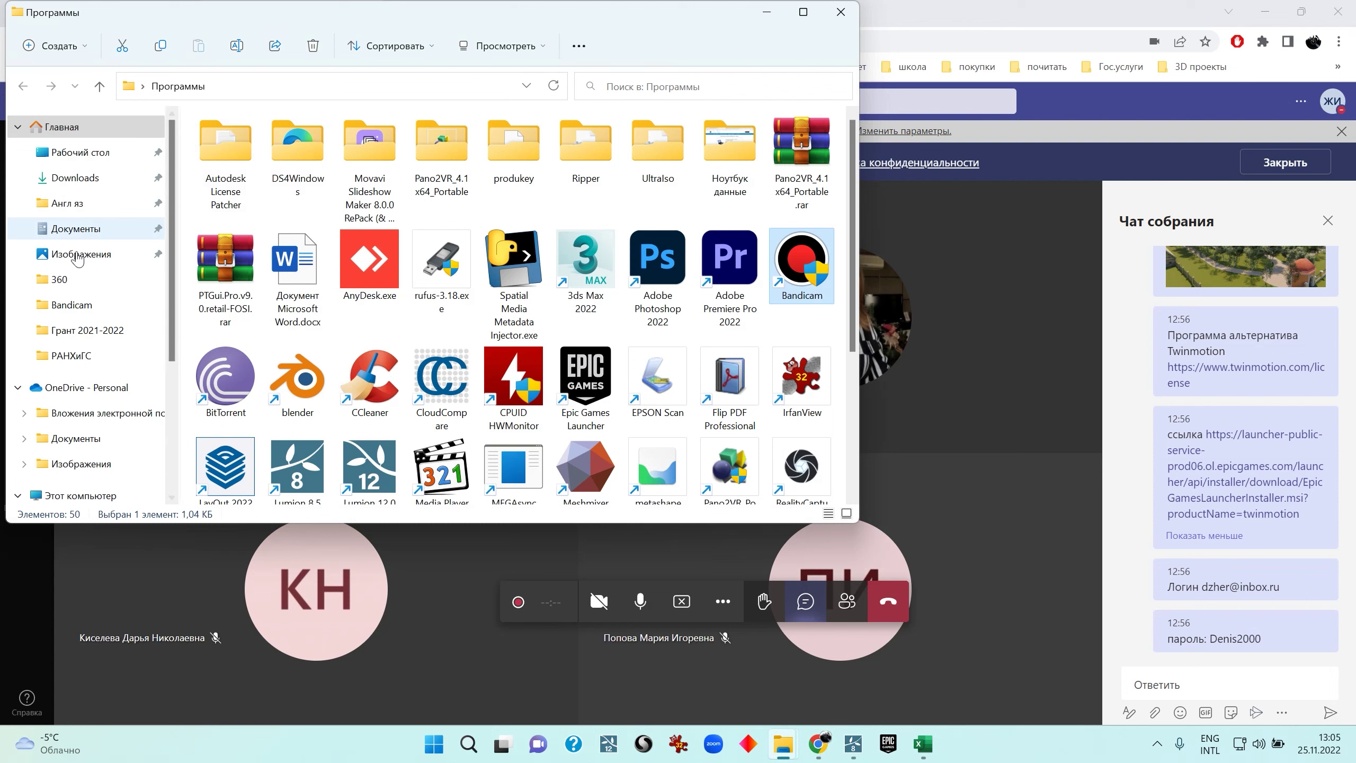
pyautogui.click(78, 188)
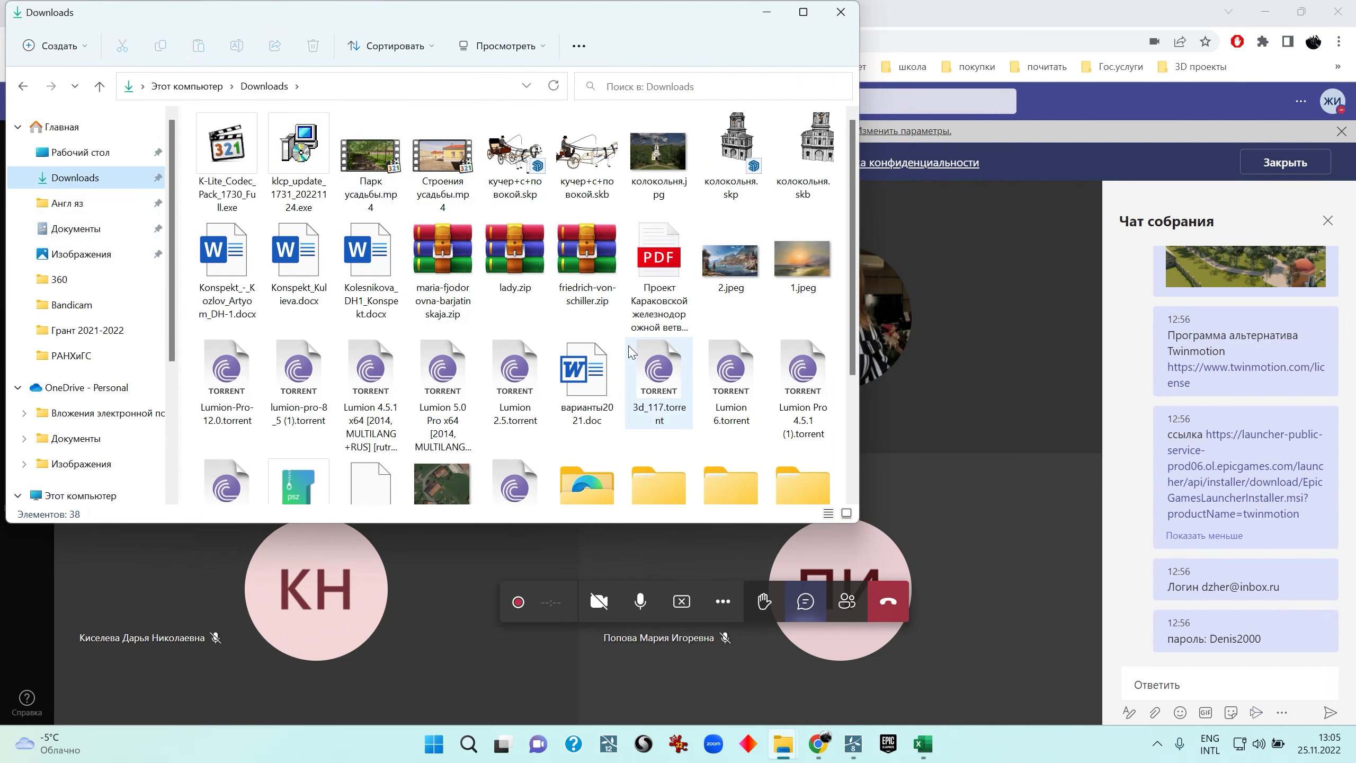
pyautogui.moveTo(697, 22); pyautogui.dragTo(629, 76)
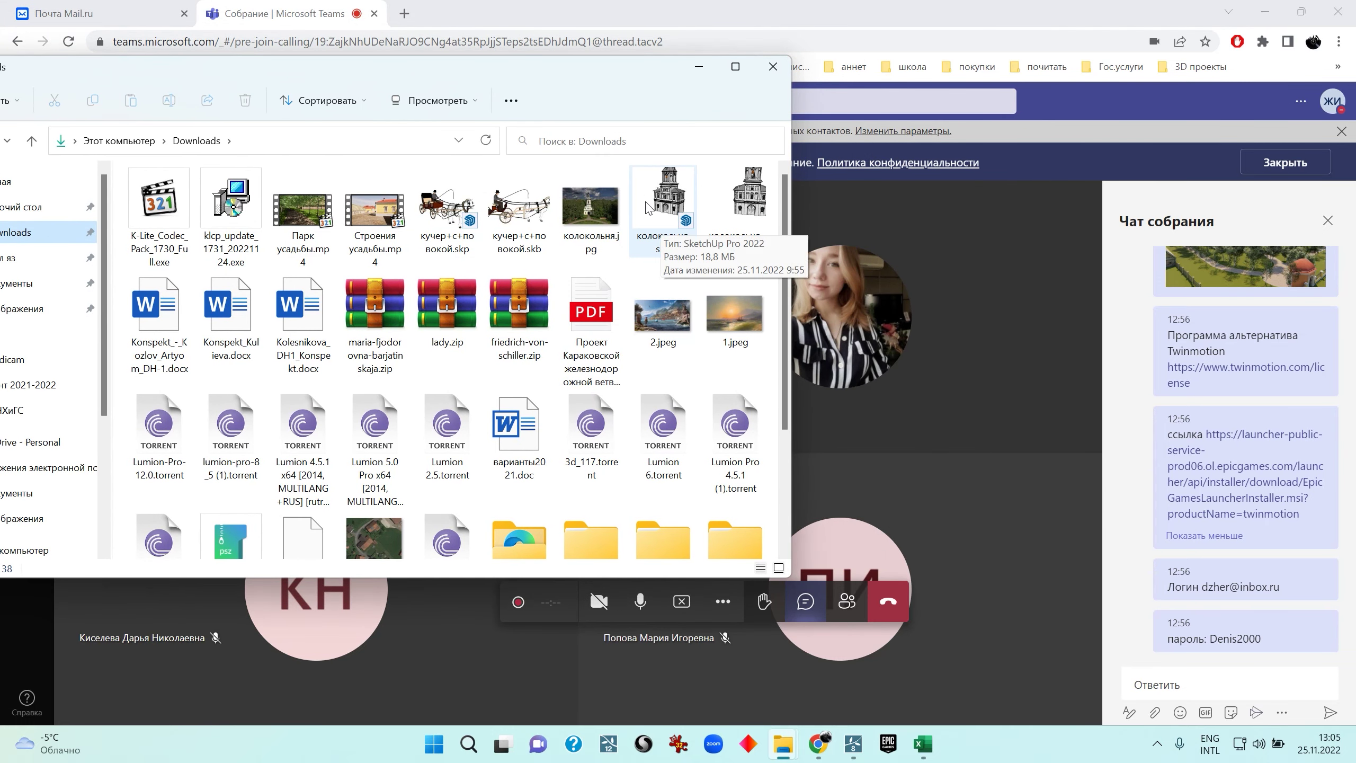
pyautogui.click(668, 195)
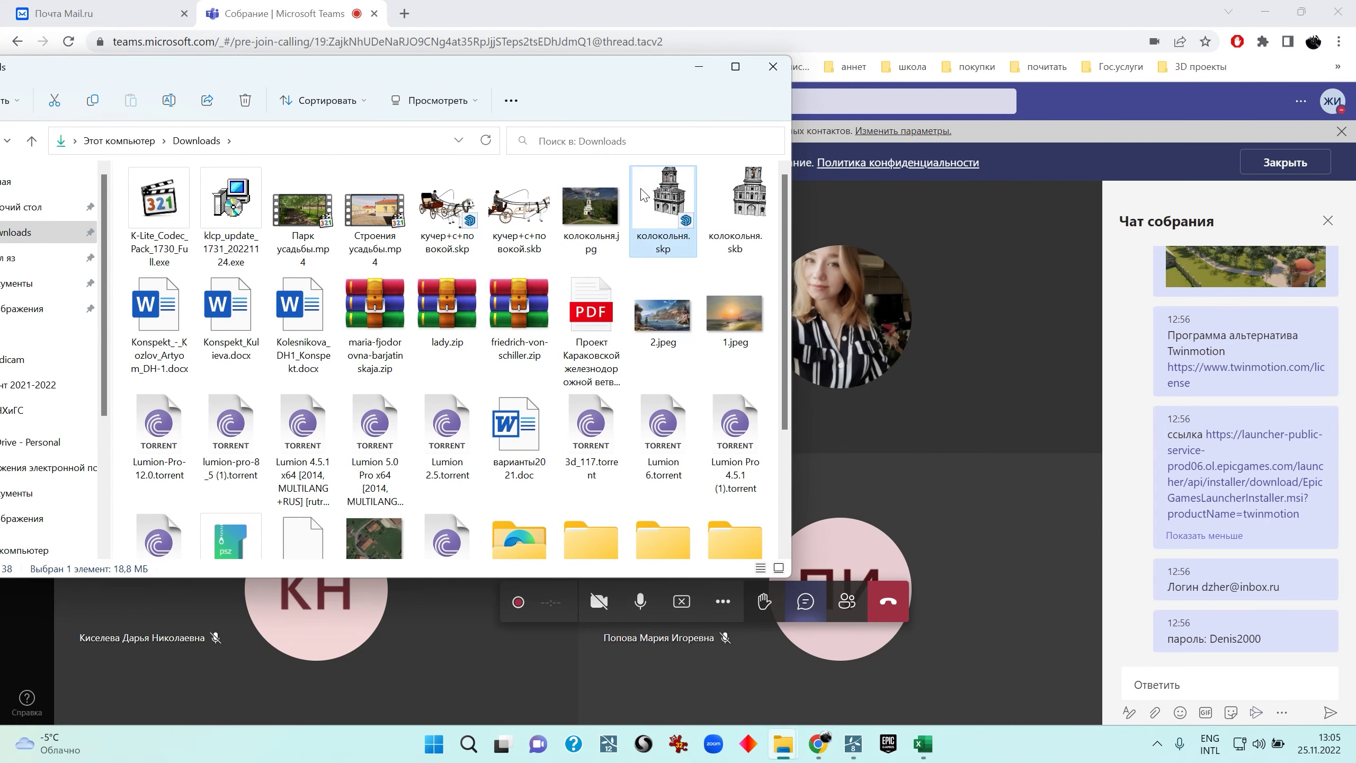
pyautogui.moveTo(661, 195); pyautogui.dragTo(1186, 685)
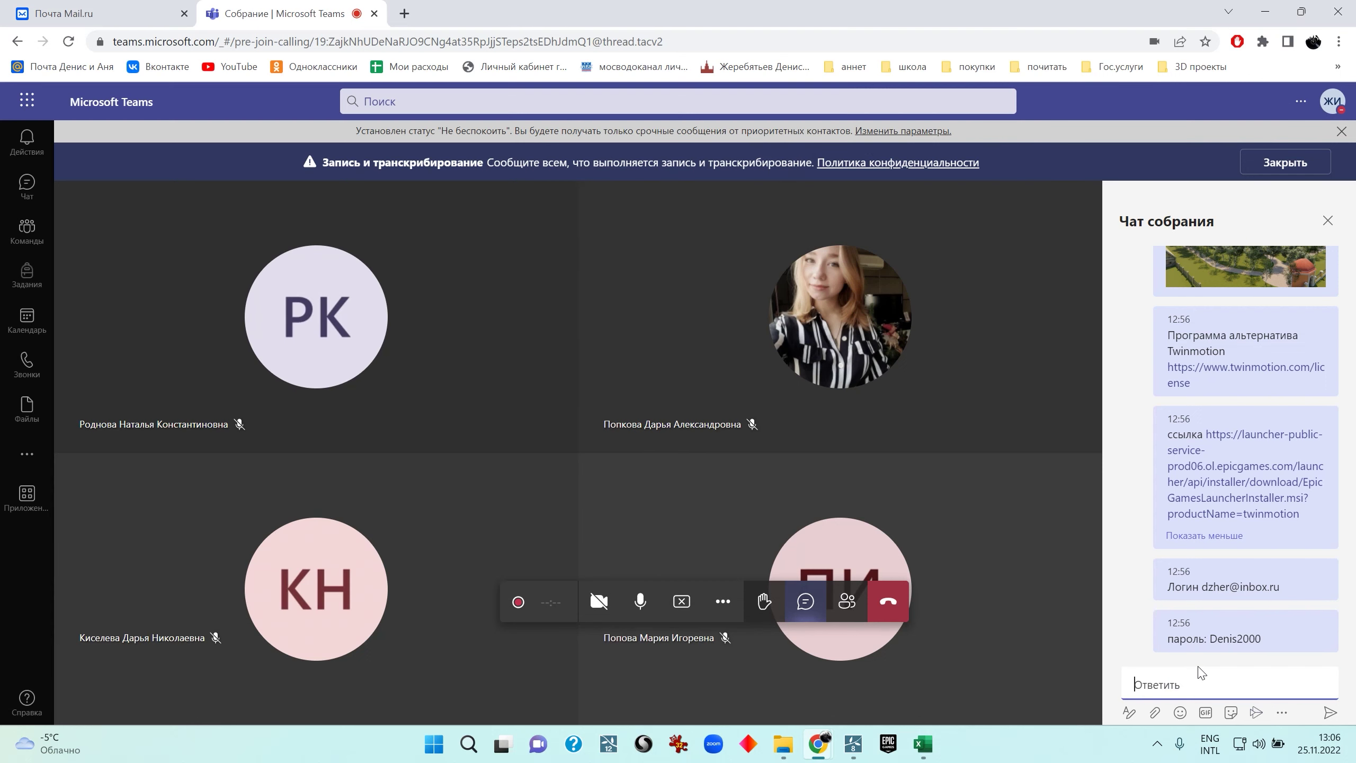
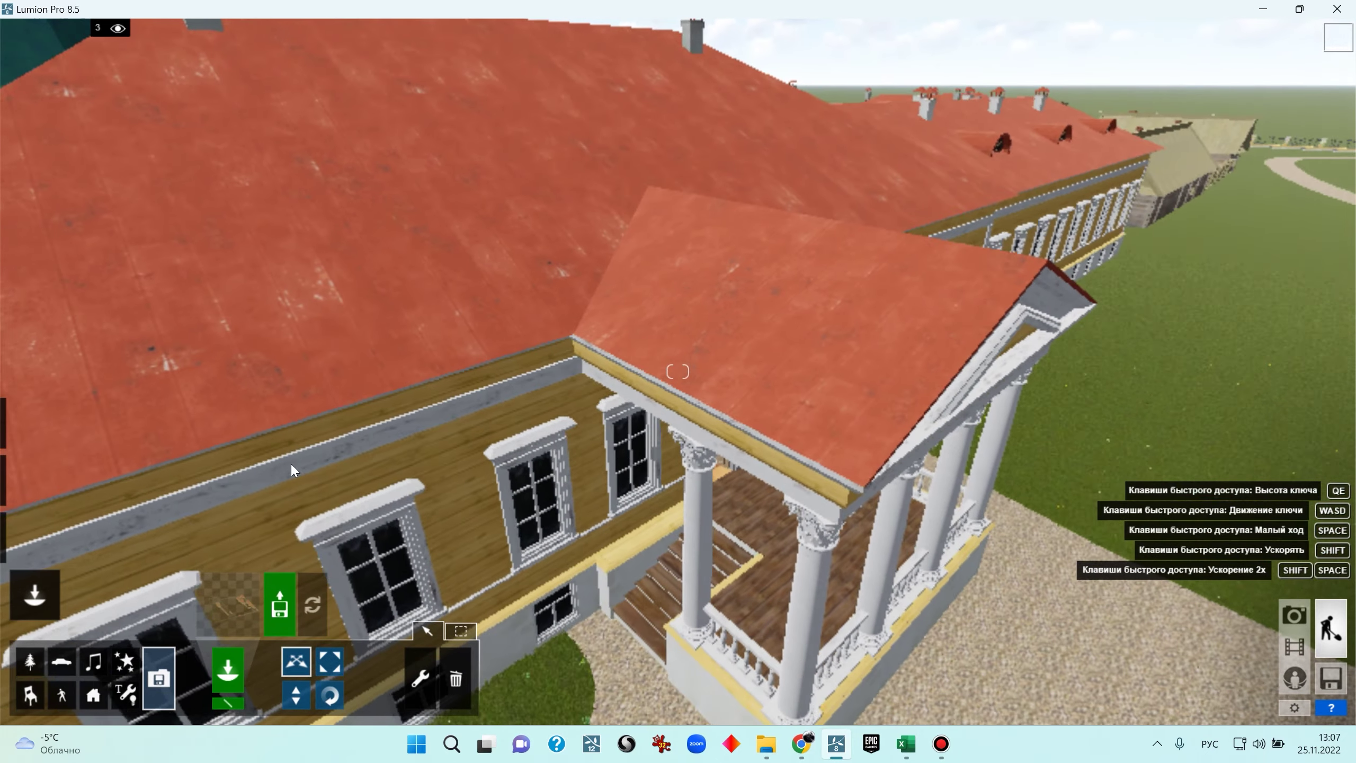
# Select the mansion's red roof material in the material editor and give it the Standard material type
pyautogui.click(48, 535)
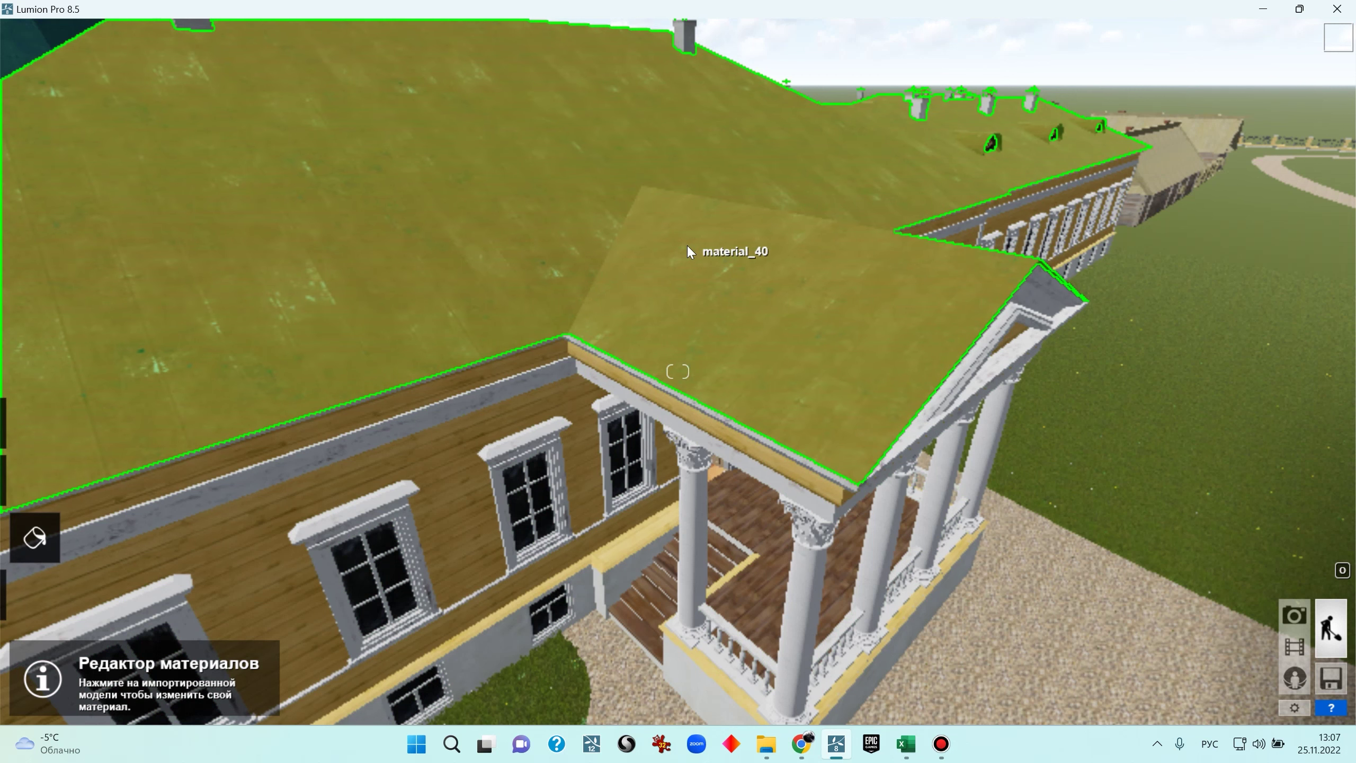
pyautogui.click(687, 248)
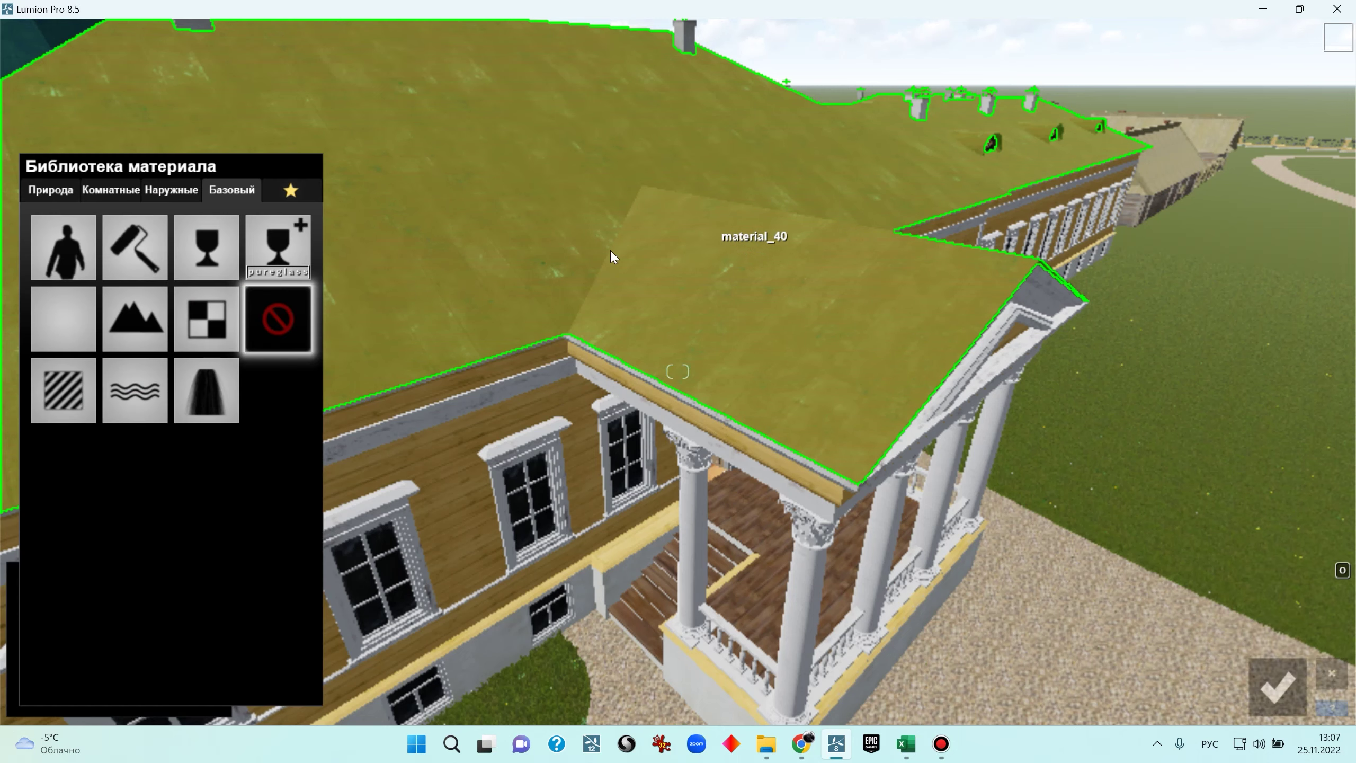
pyautogui.moveTo(553, 278); pyautogui.dragTo(706, 279, button='right')
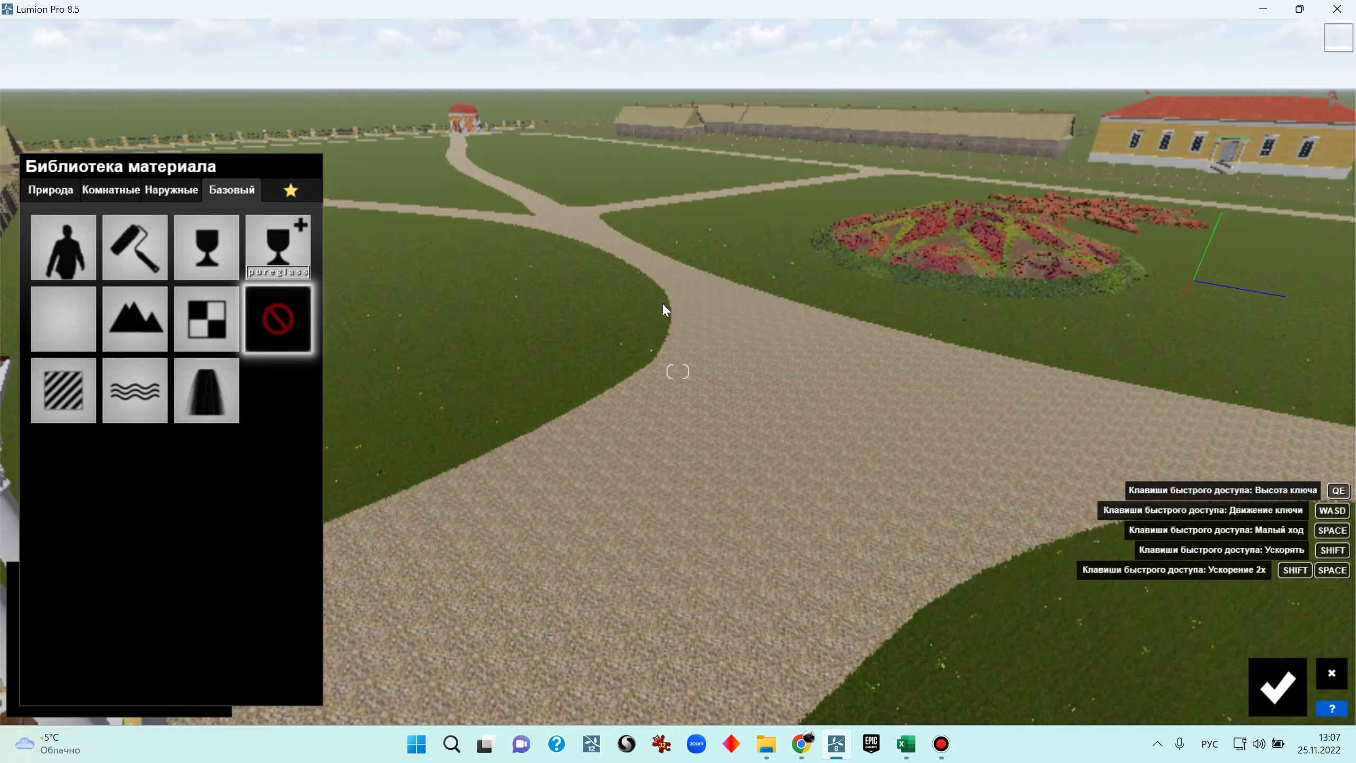
pyautogui.moveTo(953, 283); pyautogui.dragTo(814, 257, button='right')
pyautogui.click(63, 385)
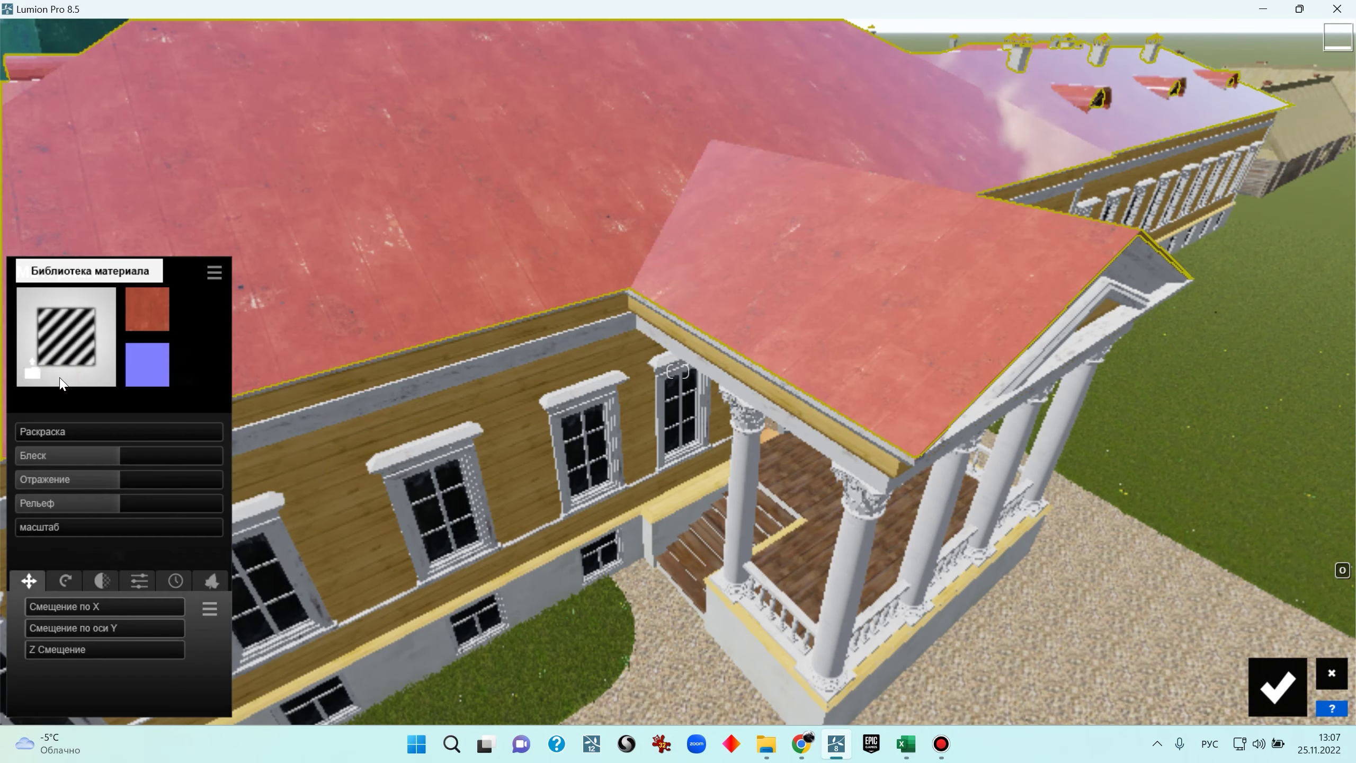
# Delete the roof material's normal map and create a new one
pyautogui.click(183, 381)
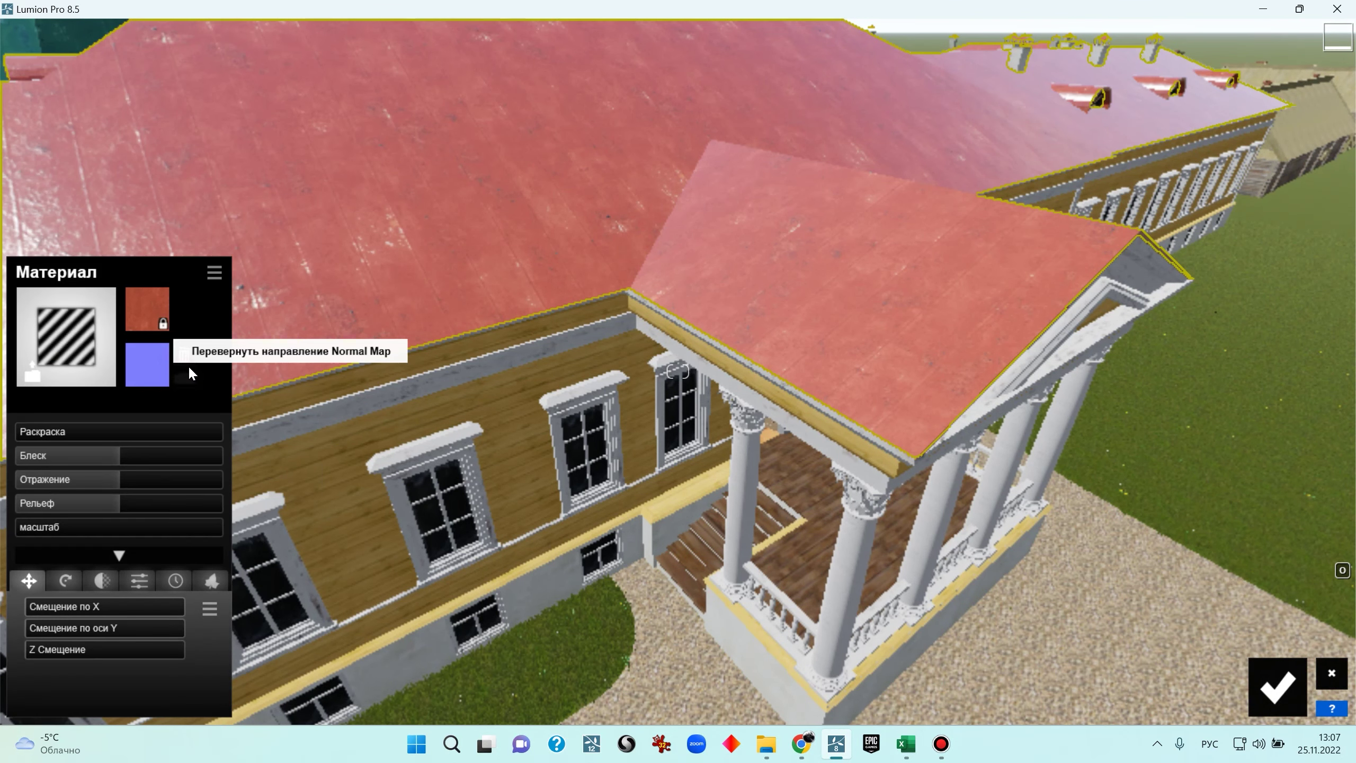
pyautogui.click(185, 359)
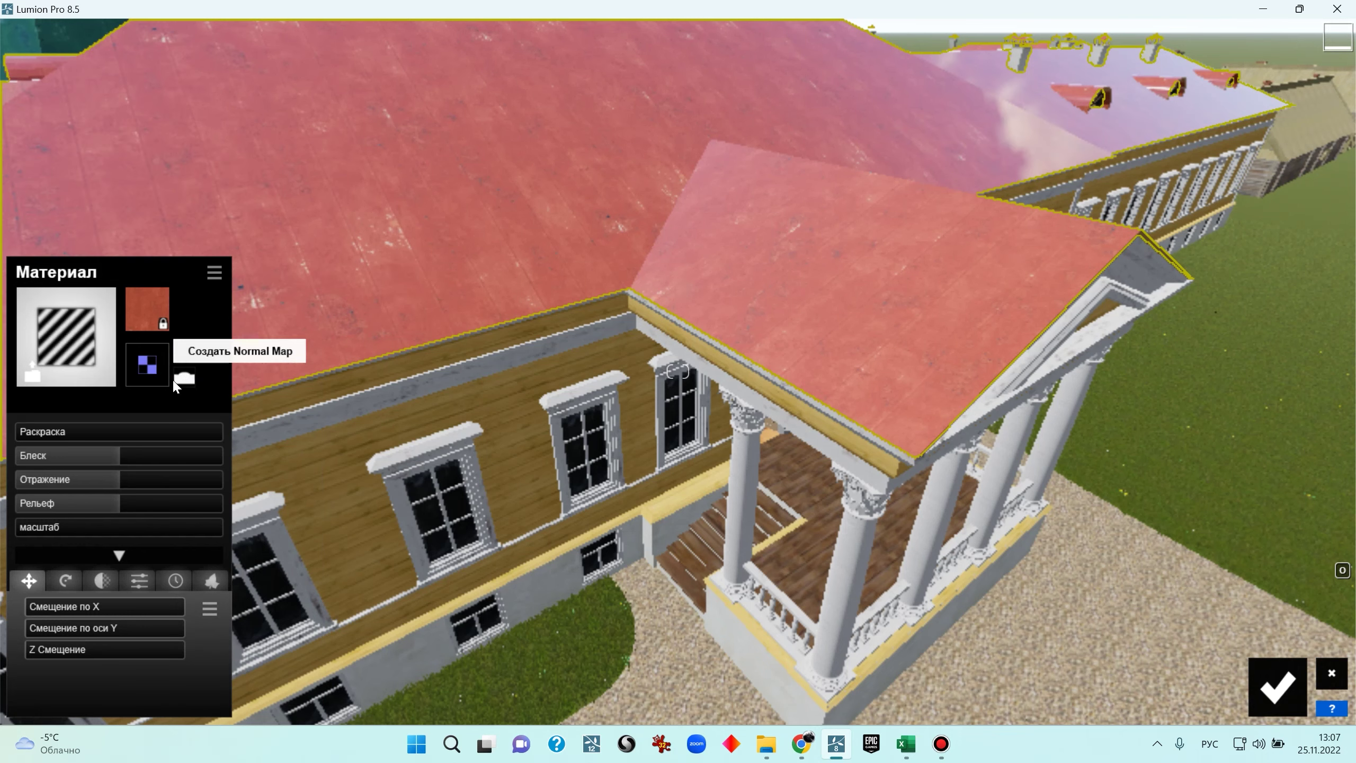
pyautogui.click(184, 377)
# Set the roof material's relief (Рельеф) to about 54 percent of its range, checking the seams up close
pyautogui.moveTo(907, 374); pyautogui.dragTo(789, 353, button='right')
pyautogui.press('w')
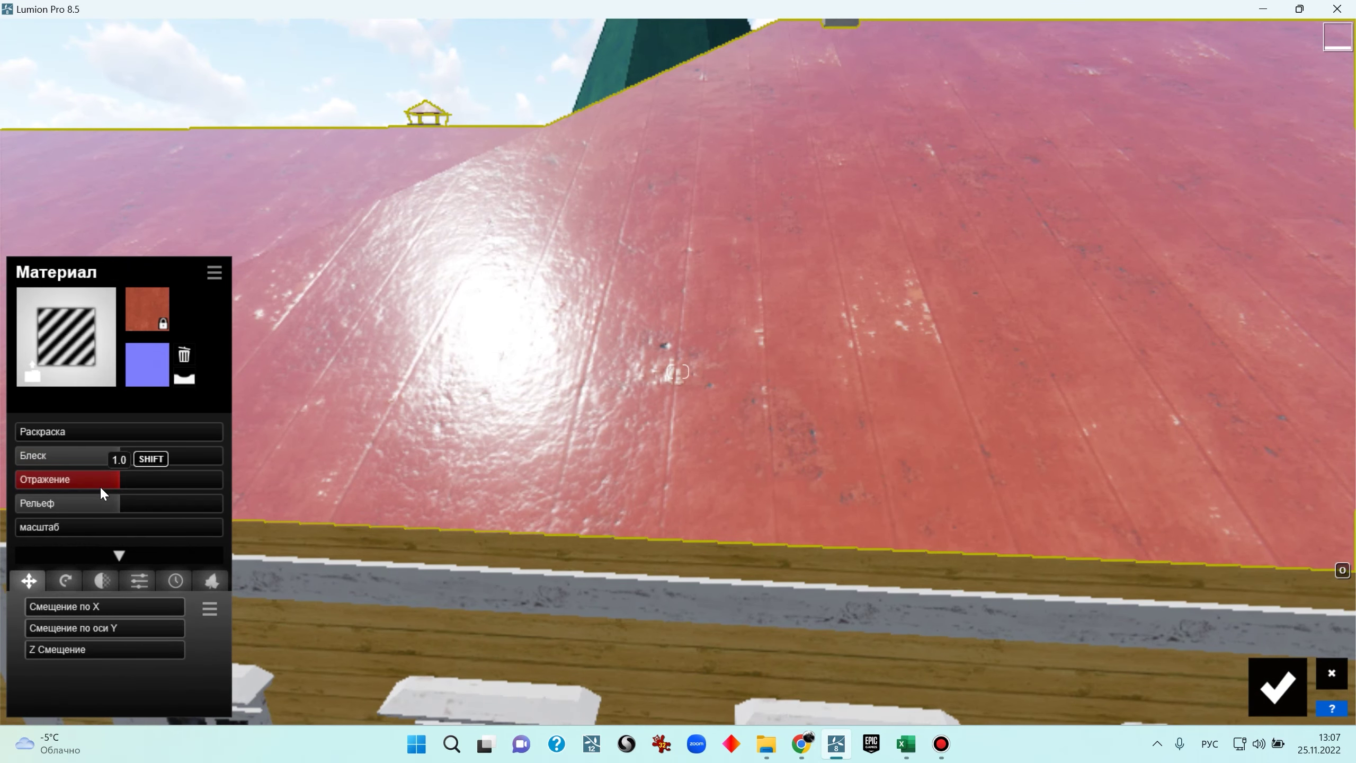
pyautogui.moveTo(116, 502)
pyautogui.mouseDown()
pyautogui.moveTo(188, 503)
pyautogui.moveTo(86, 506)
pyautogui.moveTo(374, 496)
pyautogui.moveTo(21, 507)
pyautogui.moveTo(299, 504)
pyautogui.moveTo(35, 505)
pyautogui.moveTo(273, 503)
pyautogui.moveTo(99, 506)
pyautogui.moveTo(127, 507)
pyautogui.mouseUp()
pyautogui.moveTo(678, 371); pyautogui.dragTo(1122, 363, button='right')
pyautogui.moveTo(127, 509); pyautogui.dragTo(127, 509, button='right')
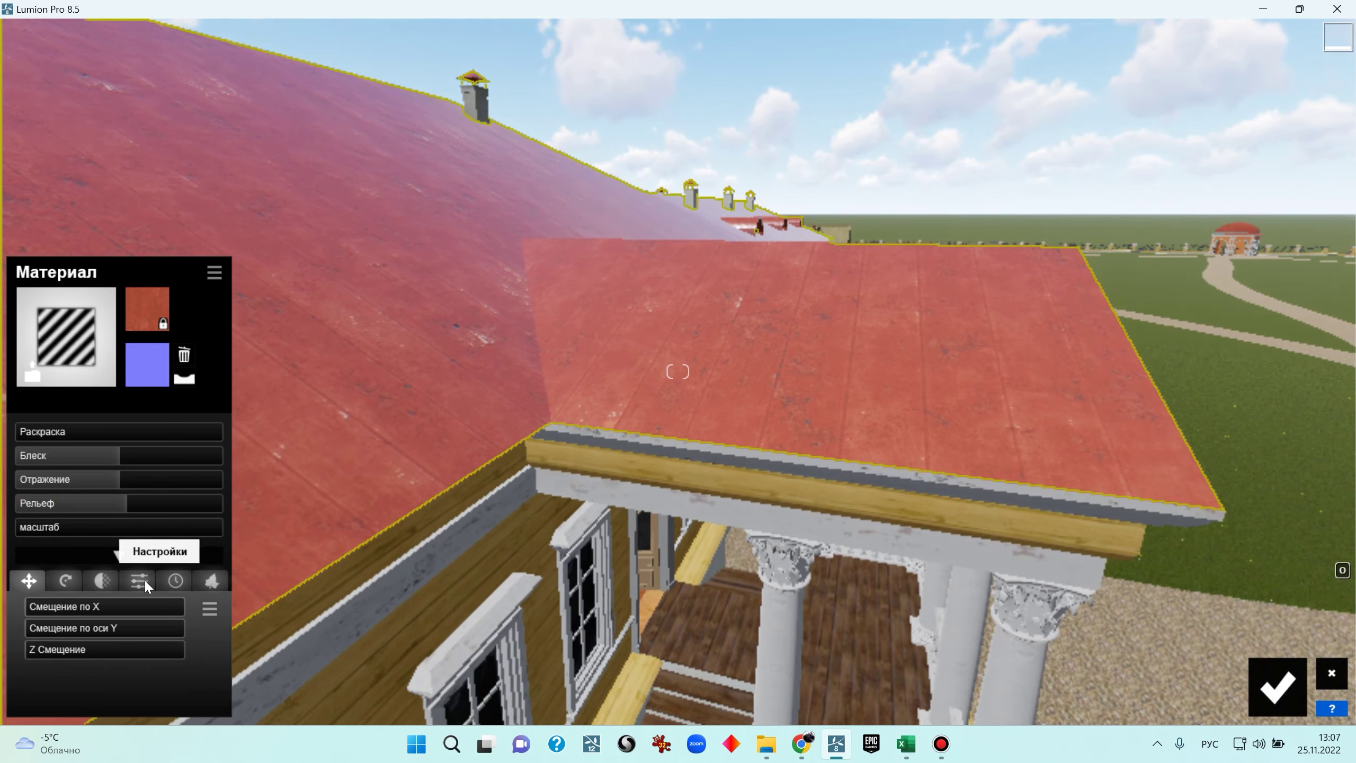
# Add copper weathering (Выветривание) to the roof material, set to a little under half of its range
pyautogui.click(182, 583)
pyautogui.moveTo(677, 371); pyautogui.dragTo(374, 285, button='right')
pyautogui.press('s')
pyautogui.press('w')
pyautogui.press('w')
pyautogui.press('s')
pyautogui.moveTo(163, 585); pyautogui.dragTo(163, 585, button='right')
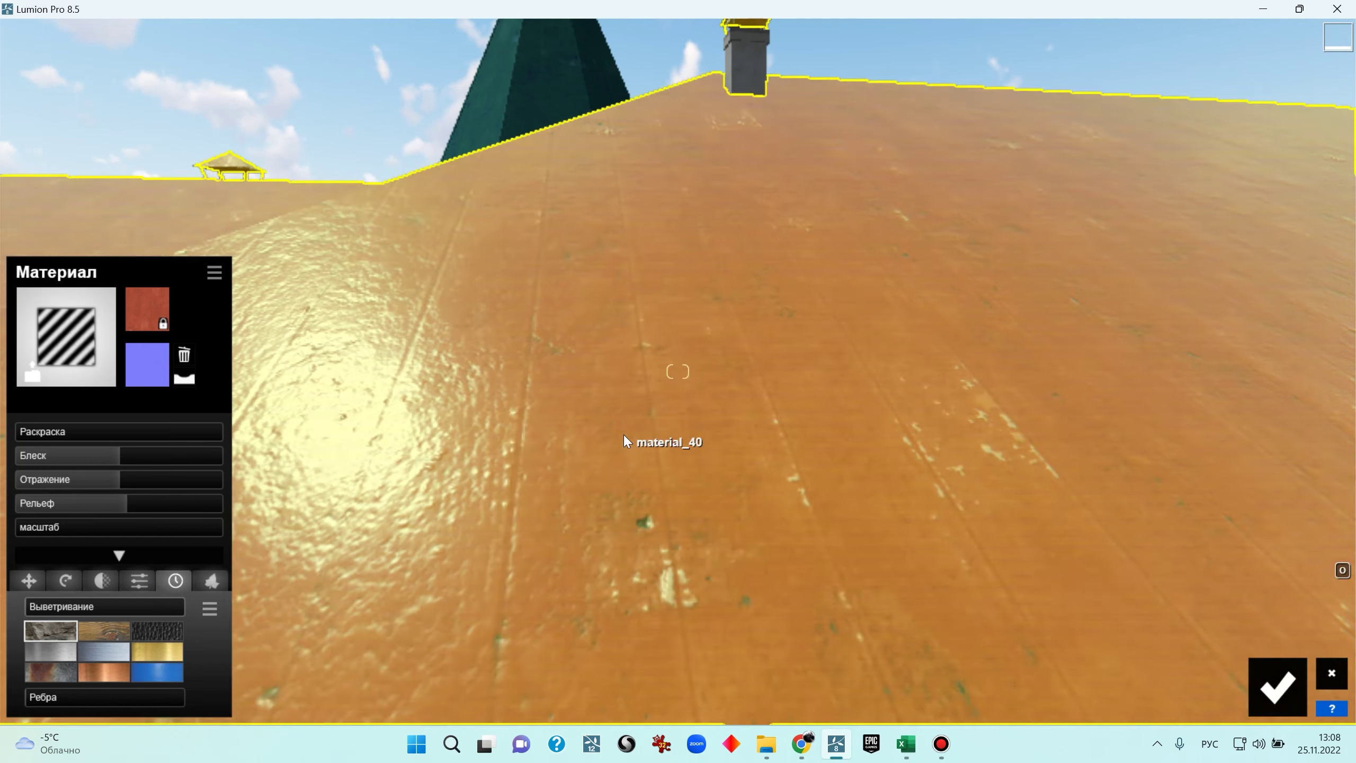
pyautogui.moveTo(623, 442); pyautogui.dragTo(598, 534, button='right')
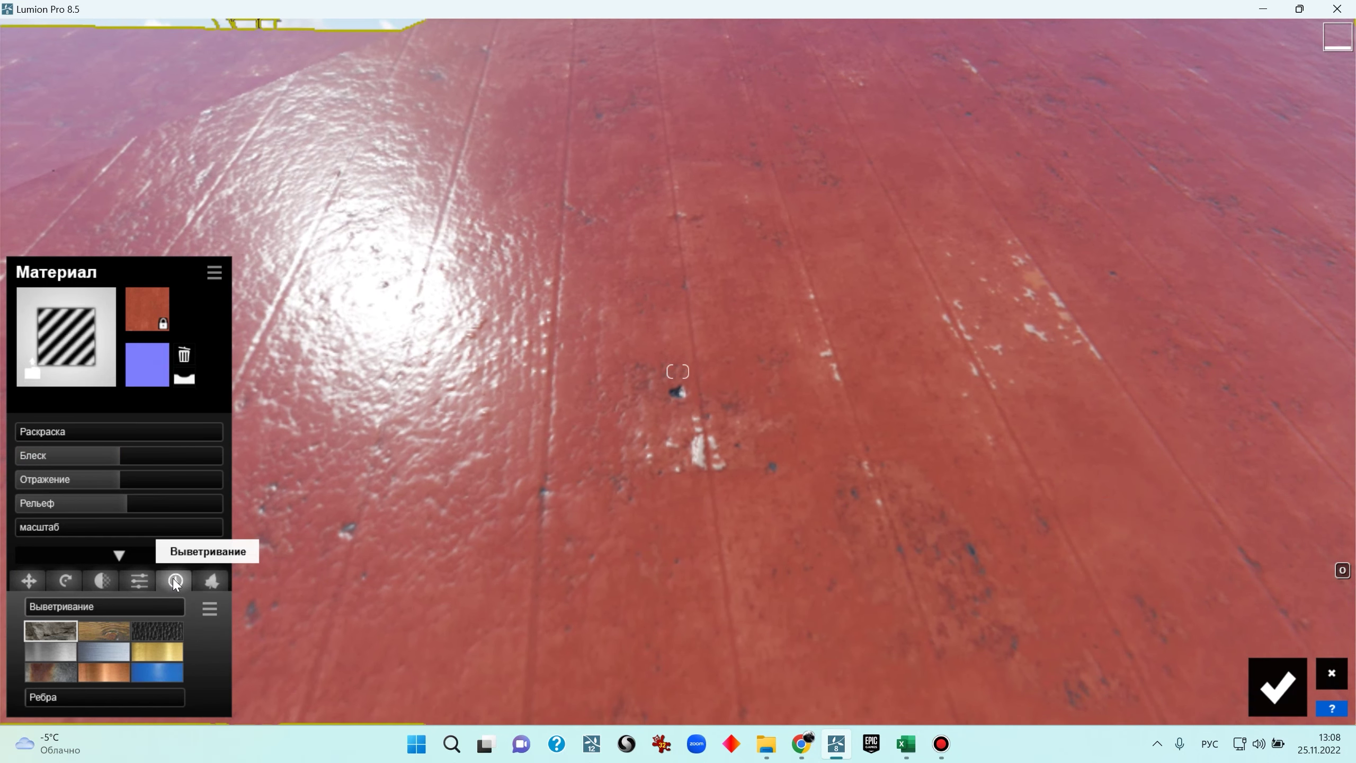
pyautogui.click(106, 674)
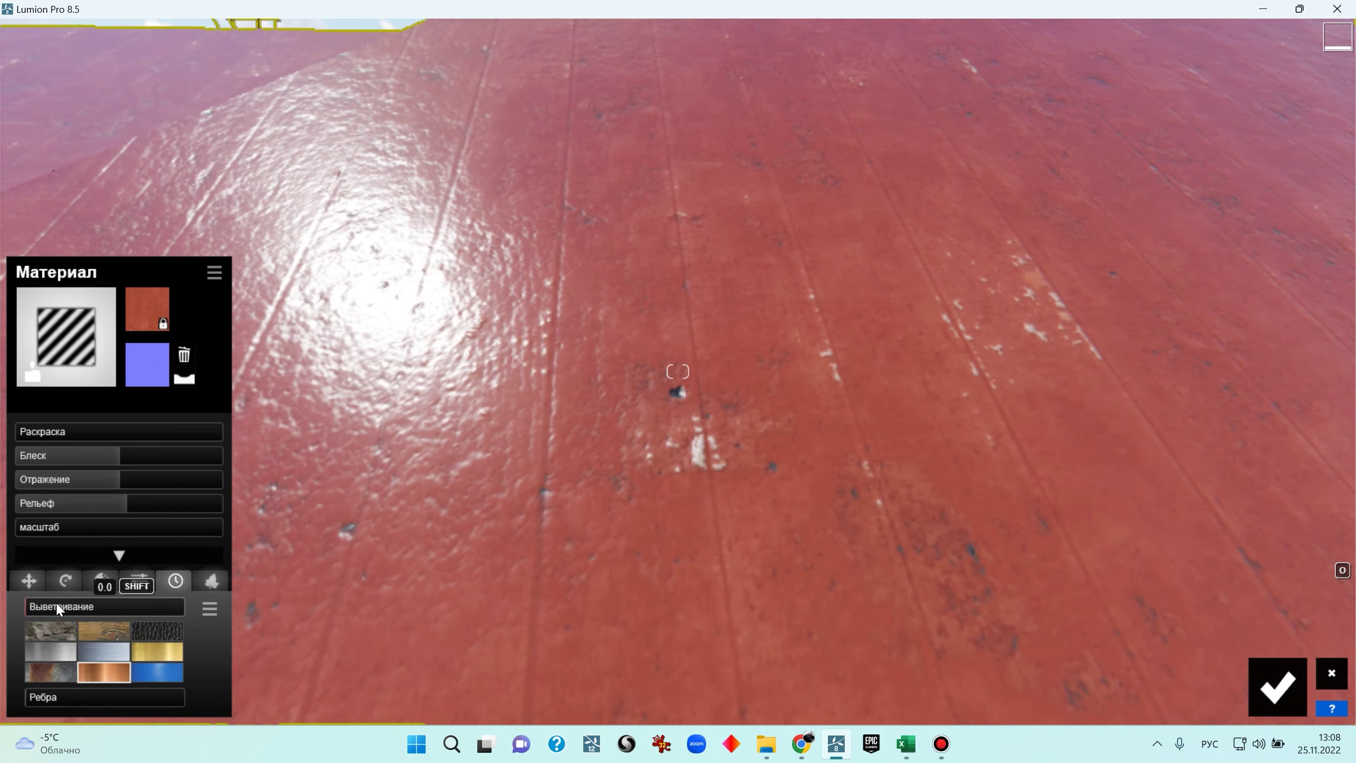
pyautogui.moveTo(58, 605); pyautogui.dragTo(87, 605)
pyautogui.press('s')
pyautogui.moveTo(356, 572); pyautogui.dragTo(553, 529, button='right')
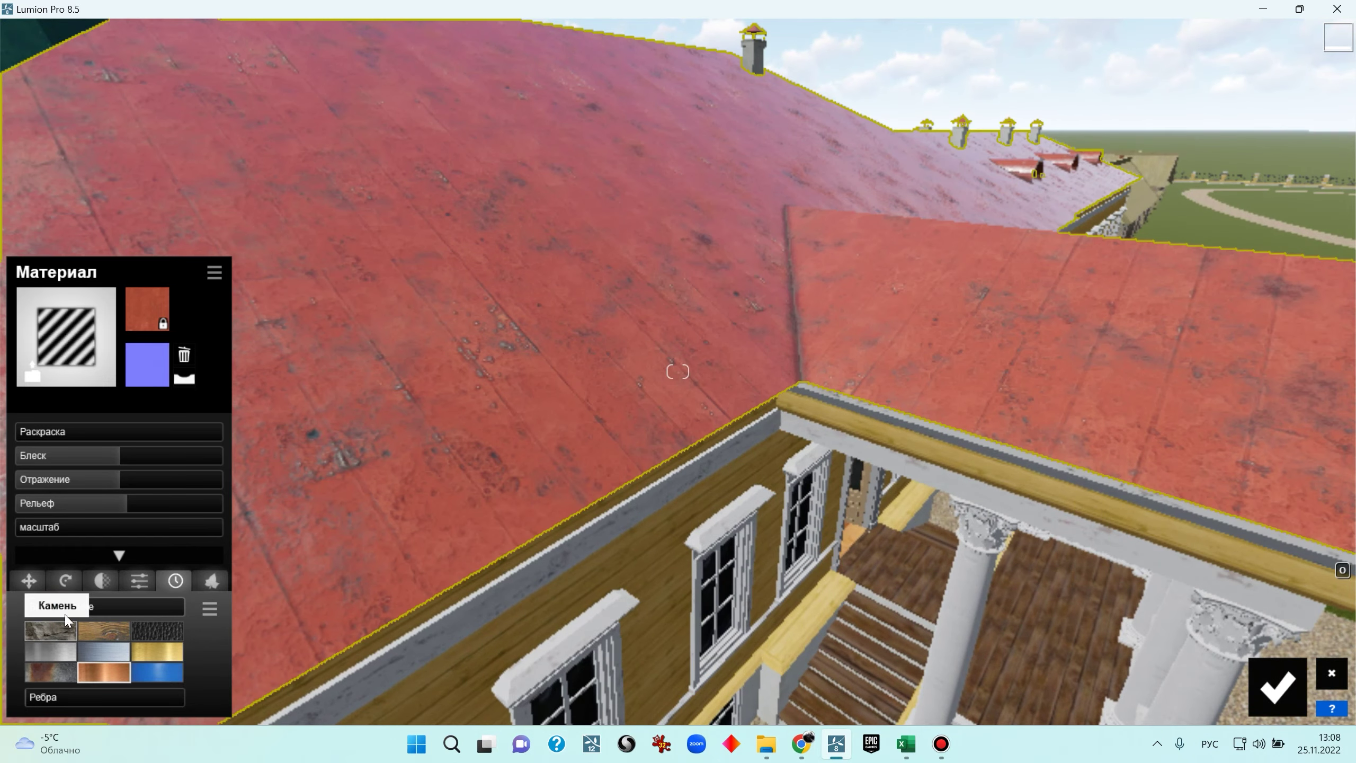
pyautogui.moveTo(47, 606); pyautogui.dragTo(74, 609)
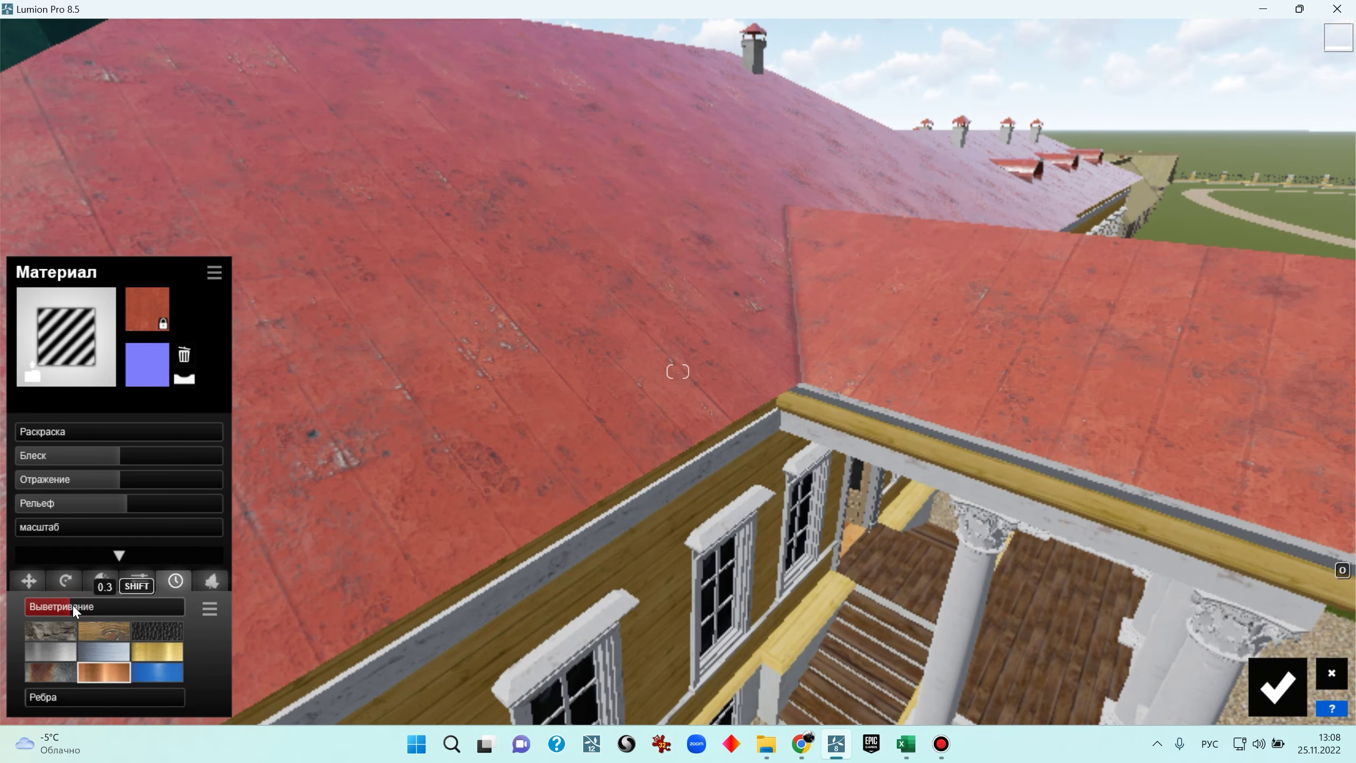
# Select the mansion's window pane material and assign it the basic Glass material
pyautogui.press('s')
pyautogui.moveTo(677, 371); pyautogui.dragTo(465, 276, button='right')
pyautogui.press('w')
pyautogui.press('w')
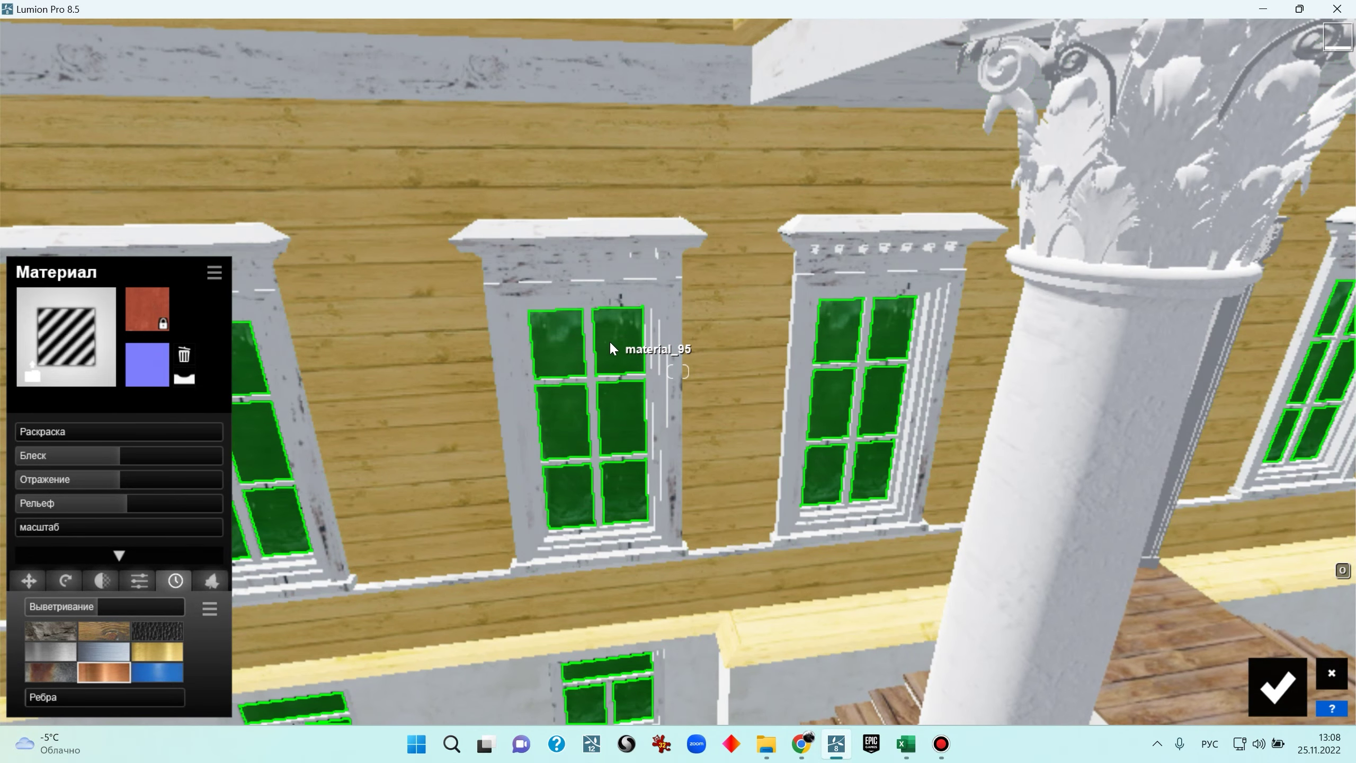
pyautogui.click(609, 340)
pyautogui.moveTo(609, 340); pyautogui.dragTo(742, 257, button='right')
pyautogui.press('s')
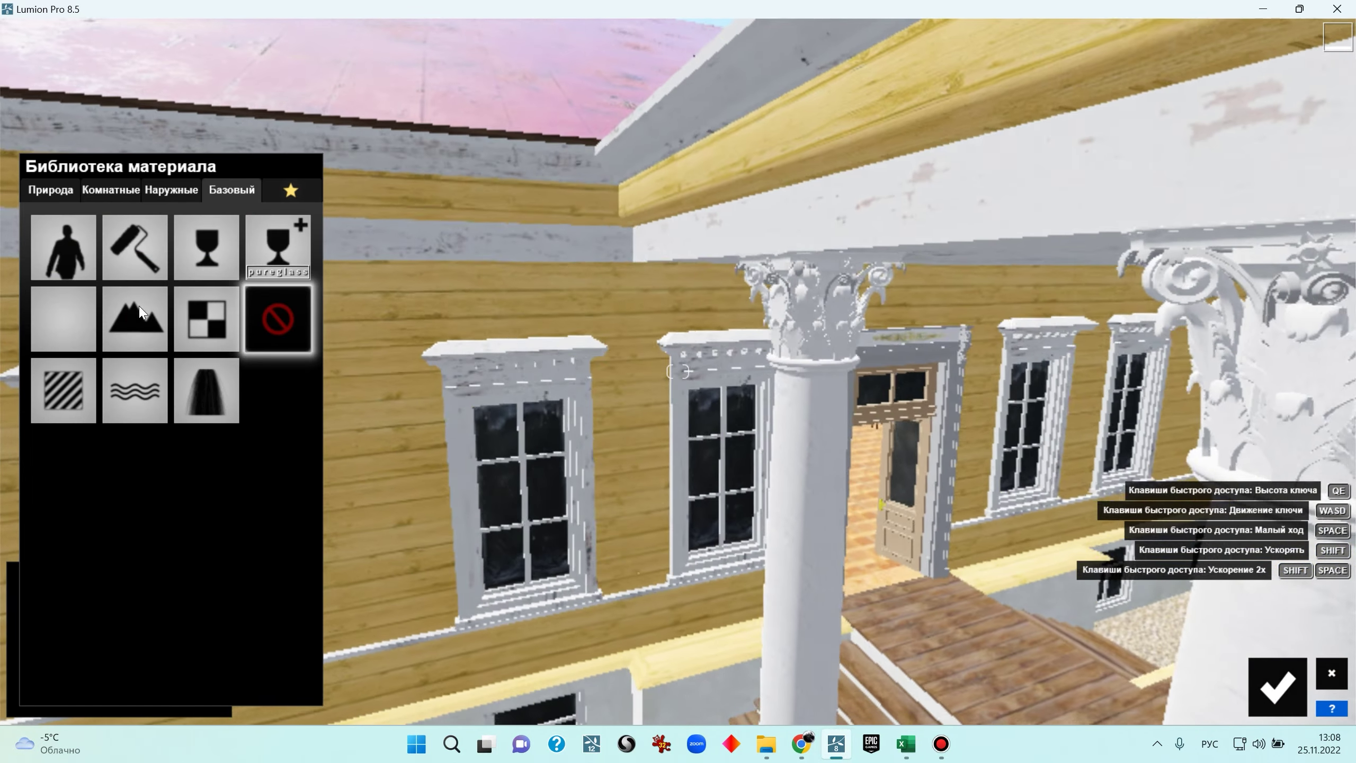
pyautogui.click(206, 247)
# Inside the mansion's hall, select the curtain material shtori10-p2 and assign it the basic Standard material
pyautogui.moveTo(397, 346); pyautogui.dragTo(213, 370, button='right')
pyautogui.moveTo(678, 371); pyautogui.dragTo(508, 435, button='right')
pyautogui.press('w')
pyautogui.press('w')
pyautogui.press('w')
pyautogui.press('a')
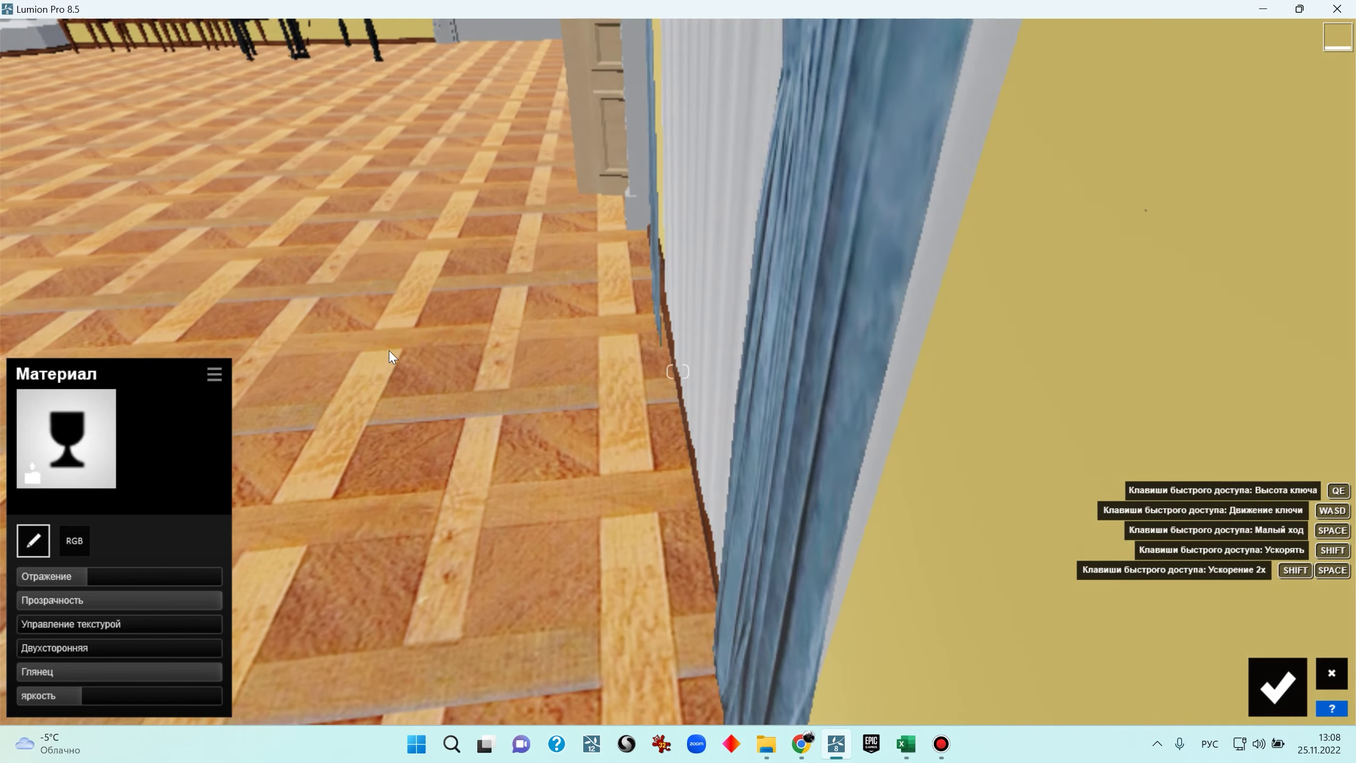
pyautogui.click(711, 284)
pyautogui.press('d')
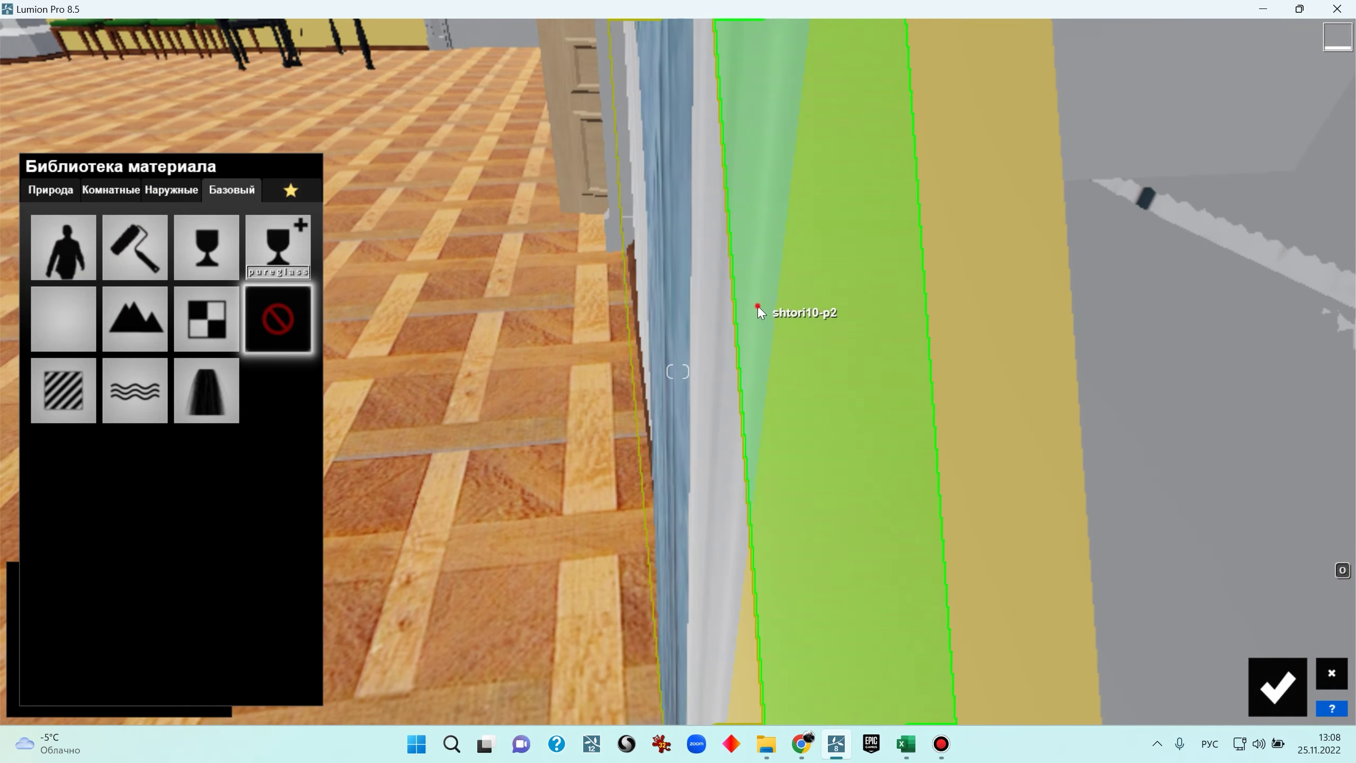
pyautogui.click(752, 361)
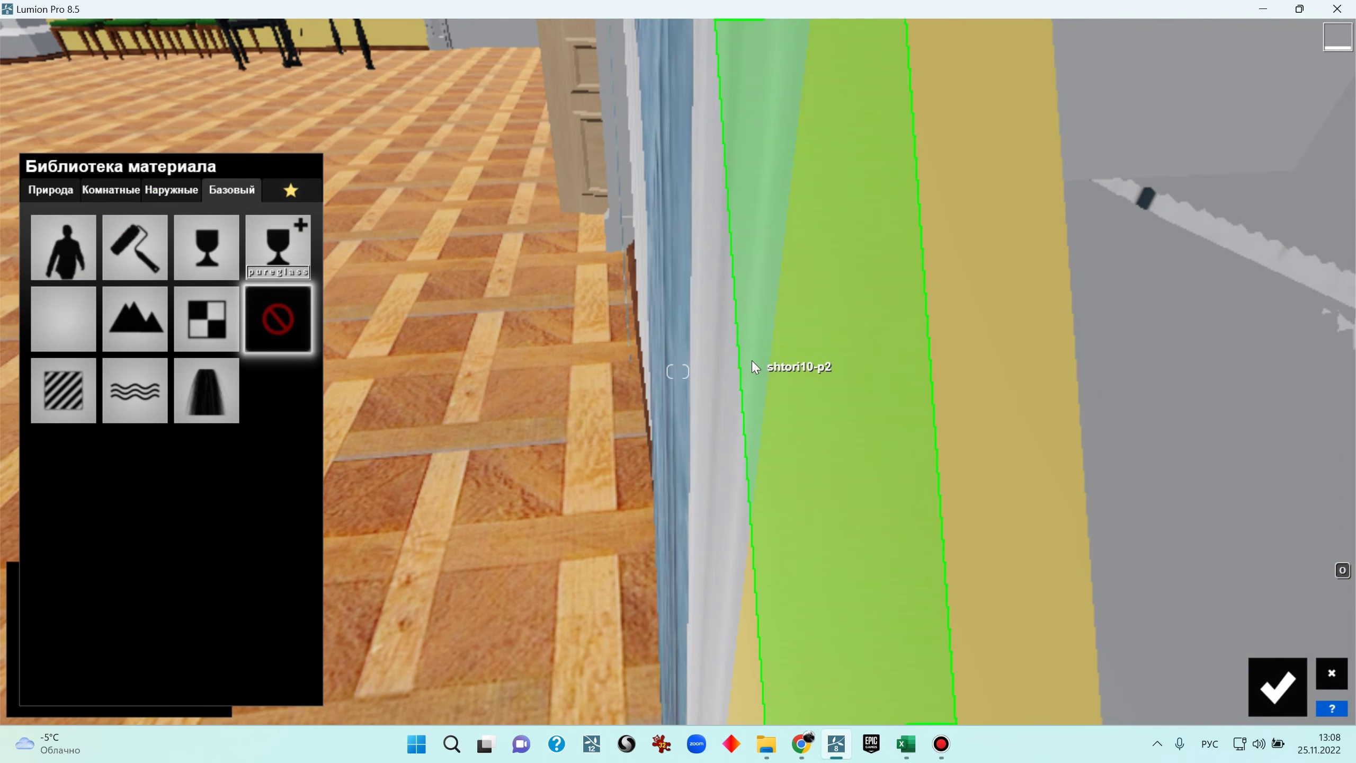
pyautogui.click(65, 389)
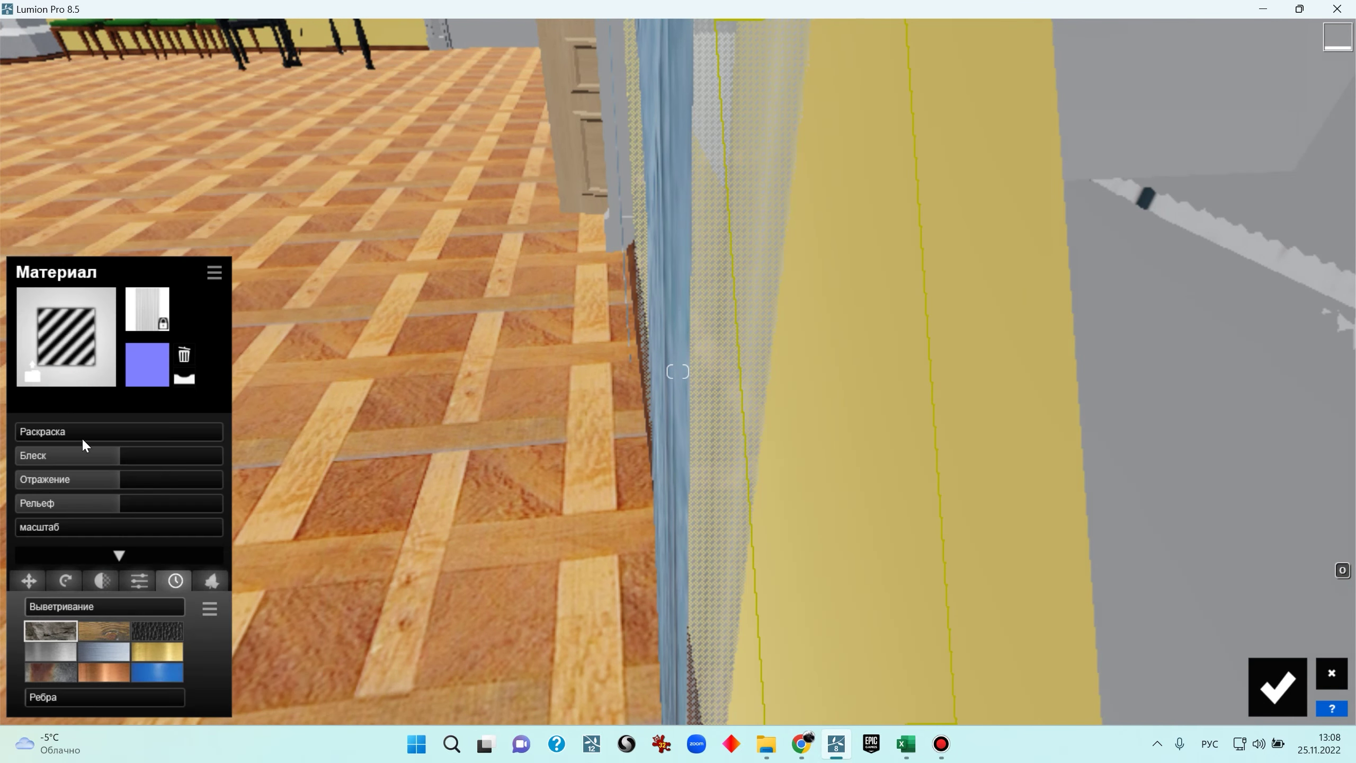
# Switch the curtain material from waxiness (Воскообразностью) to transparency (Прозрачность) and check the curtains from inside the hall
pyautogui.click(102, 581)
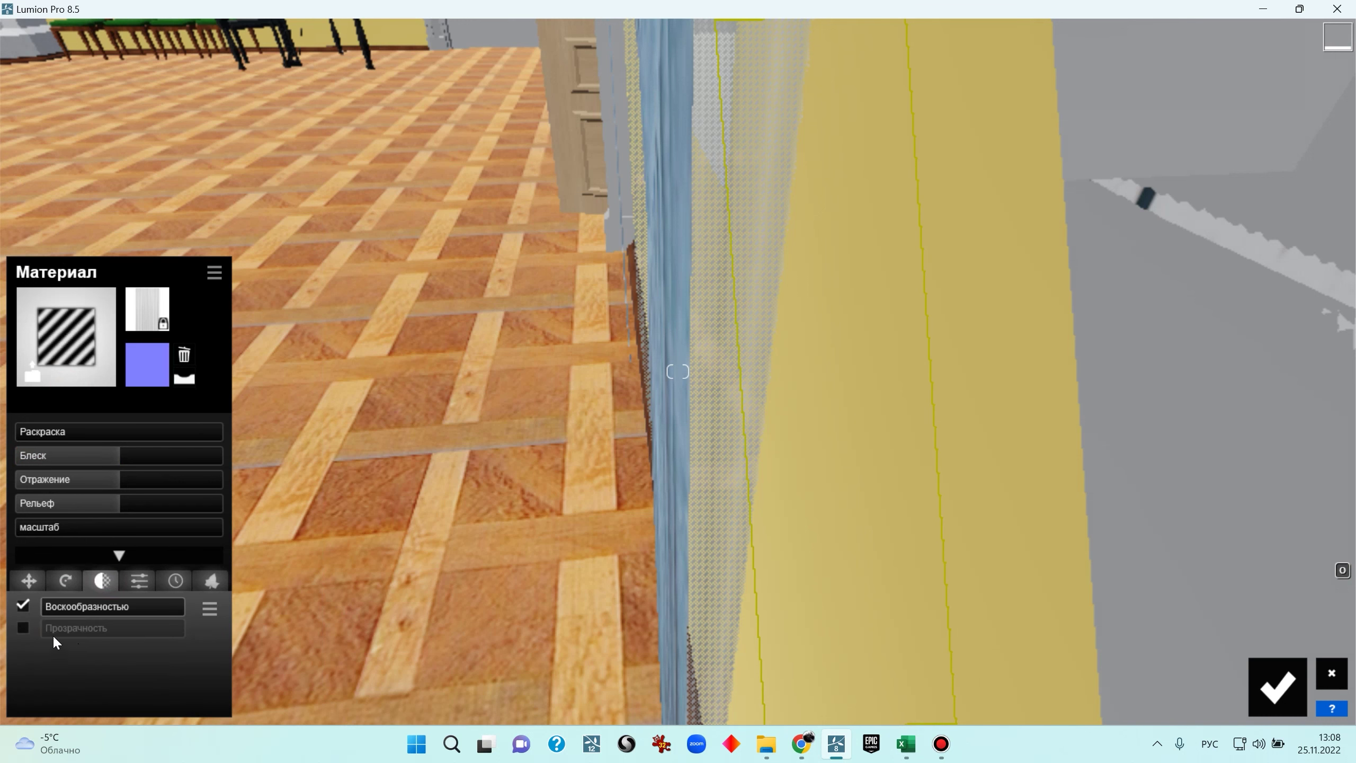
pyautogui.click(22, 626)
pyautogui.moveTo(648, 406); pyautogui.dragTo(105, 571, button='right')
pyautogui.moveTo(27, 628); pyautogui.dragTo(534, 481, button='right')
pyautogui.press('a')
pyautogui.moveTo(678, 371); pyautogui.dragTo(570, 181, button='right')
pyautogui.press('w')
pyautogui.press('s')
pyautogui.press('d')
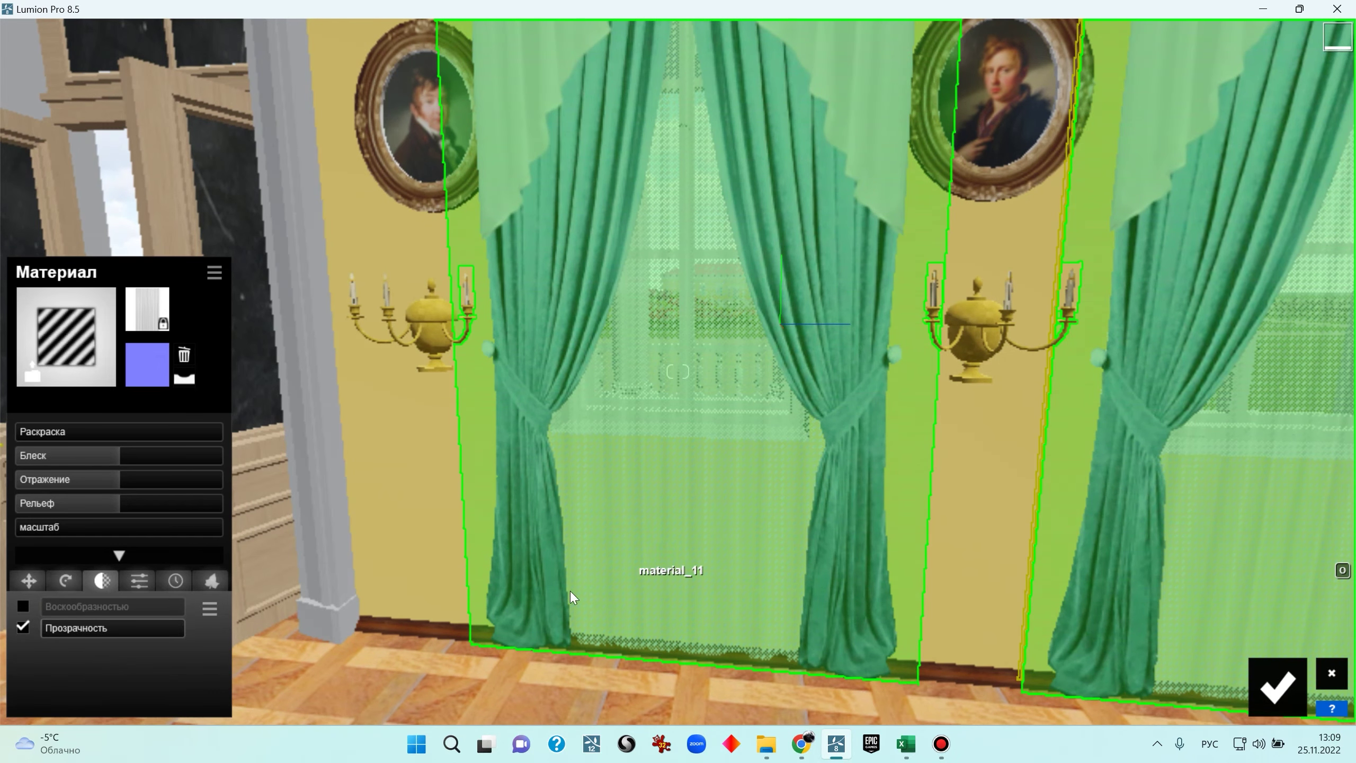
# Select the metal of the wall sconce between the windows and assign it the copper-coloured indoor metal material
pyautogui.moveTo(569, 591); pyautogui.dragTo(587, 491, button='right')
pyautogui.press('s')
pyautogui.press('s')
pyautogui.moveTo(677, 371); pyautogui.dragTo(774, 403, button='right')
pyautogui.press('w')
pyautogui.press('w')
pyautogui.press('w')
pyautogui.click(668, 370)
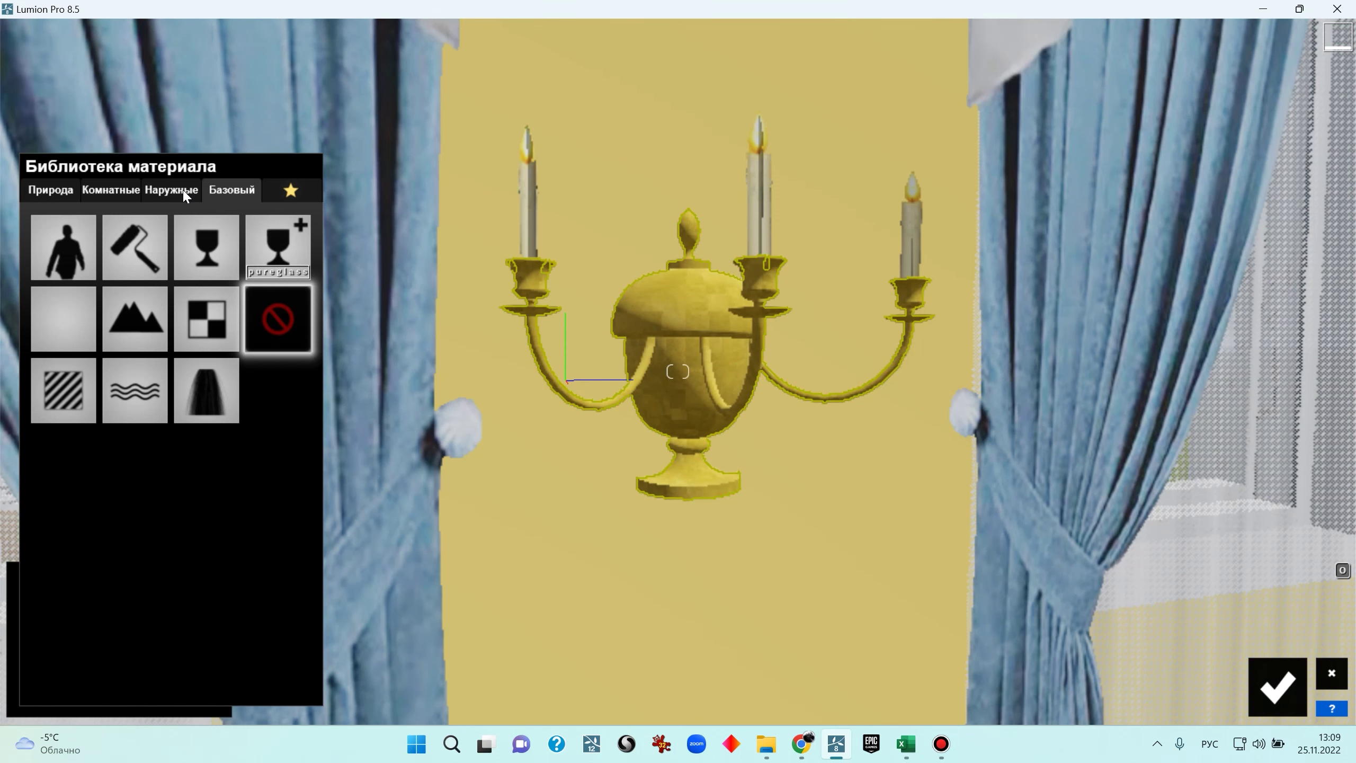
pyautogui.click(113, 190)
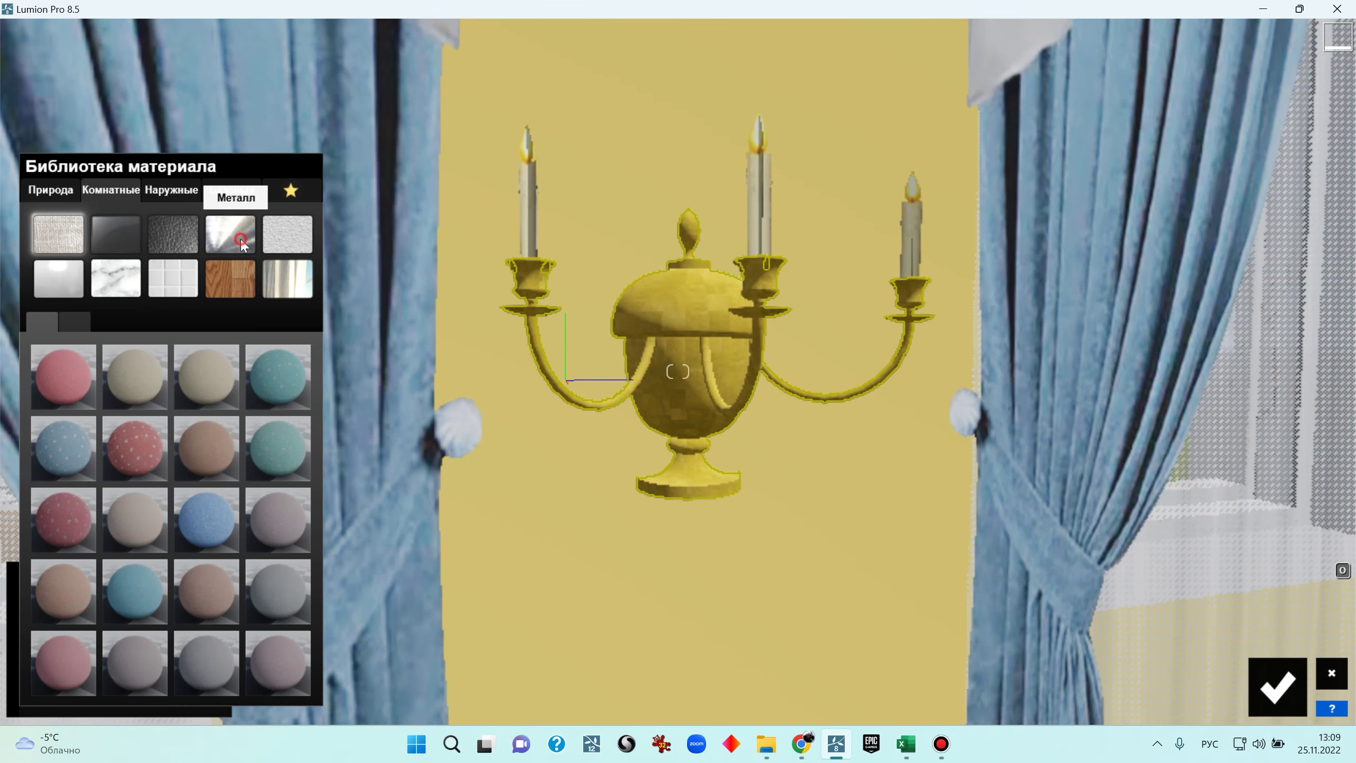
pyautogui.click(235, 237)
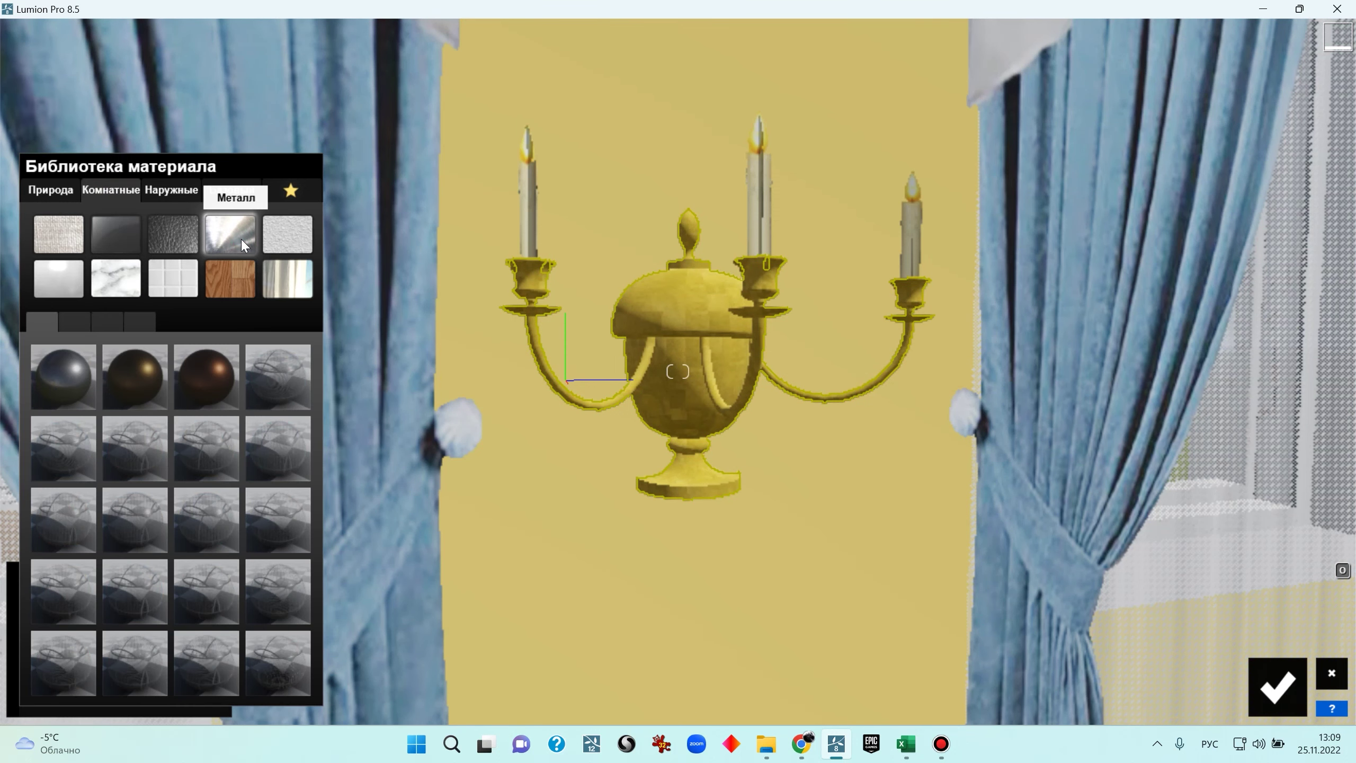
pyautogui.click(190, 385)
pyautogui.moveTo(740, 343); pyautogui.dragTo(702, 321, button='right')
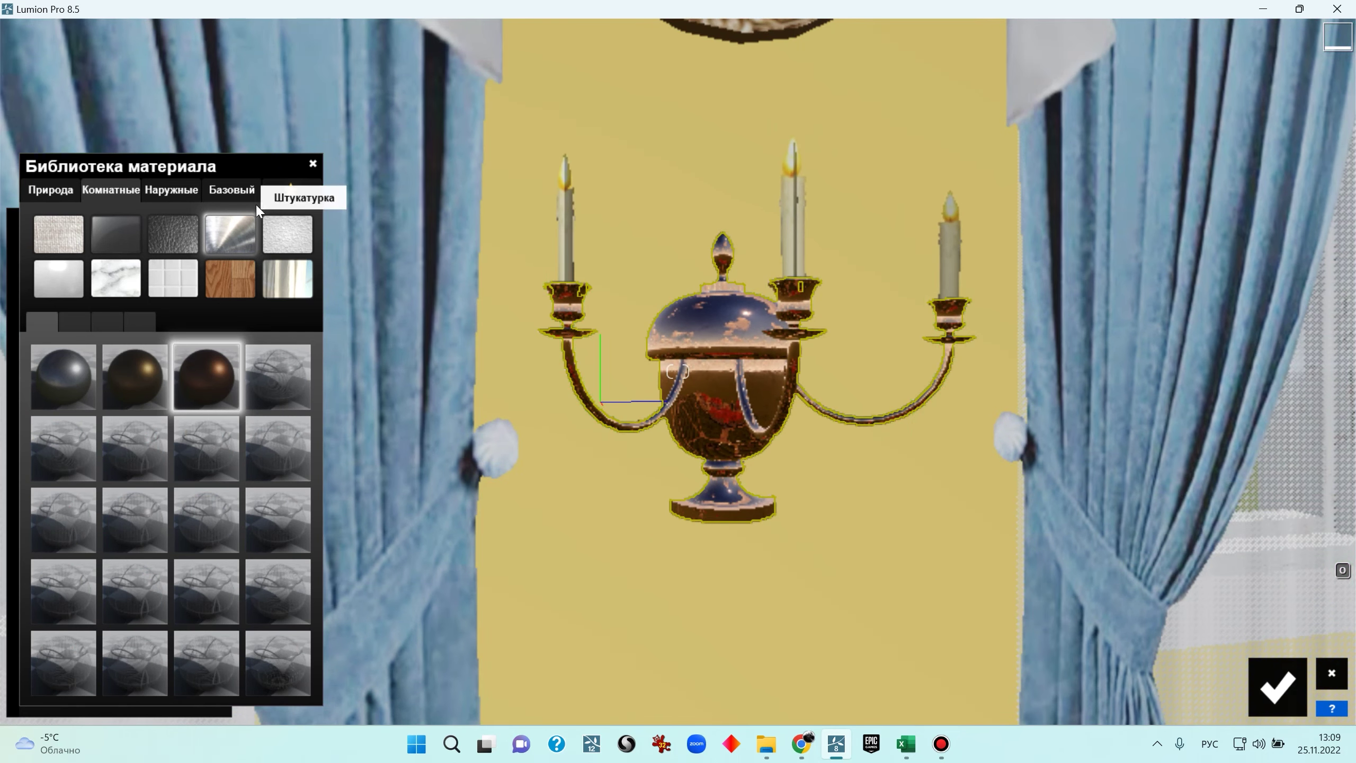
pyautogui.click(313, 165)
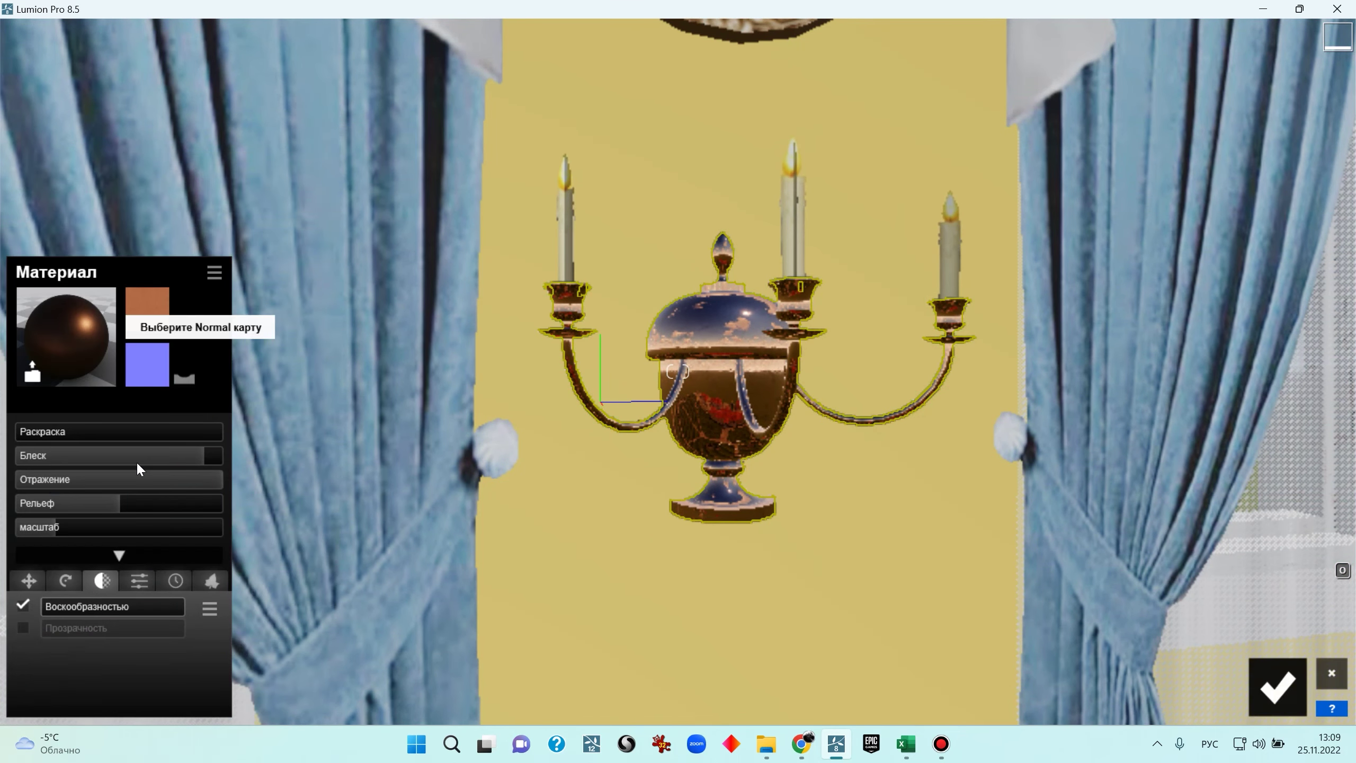
# Add copper weathering (Выветривание) to the sconce metal, set to about 40 percent of its range
pyautogui.click(176, 582)
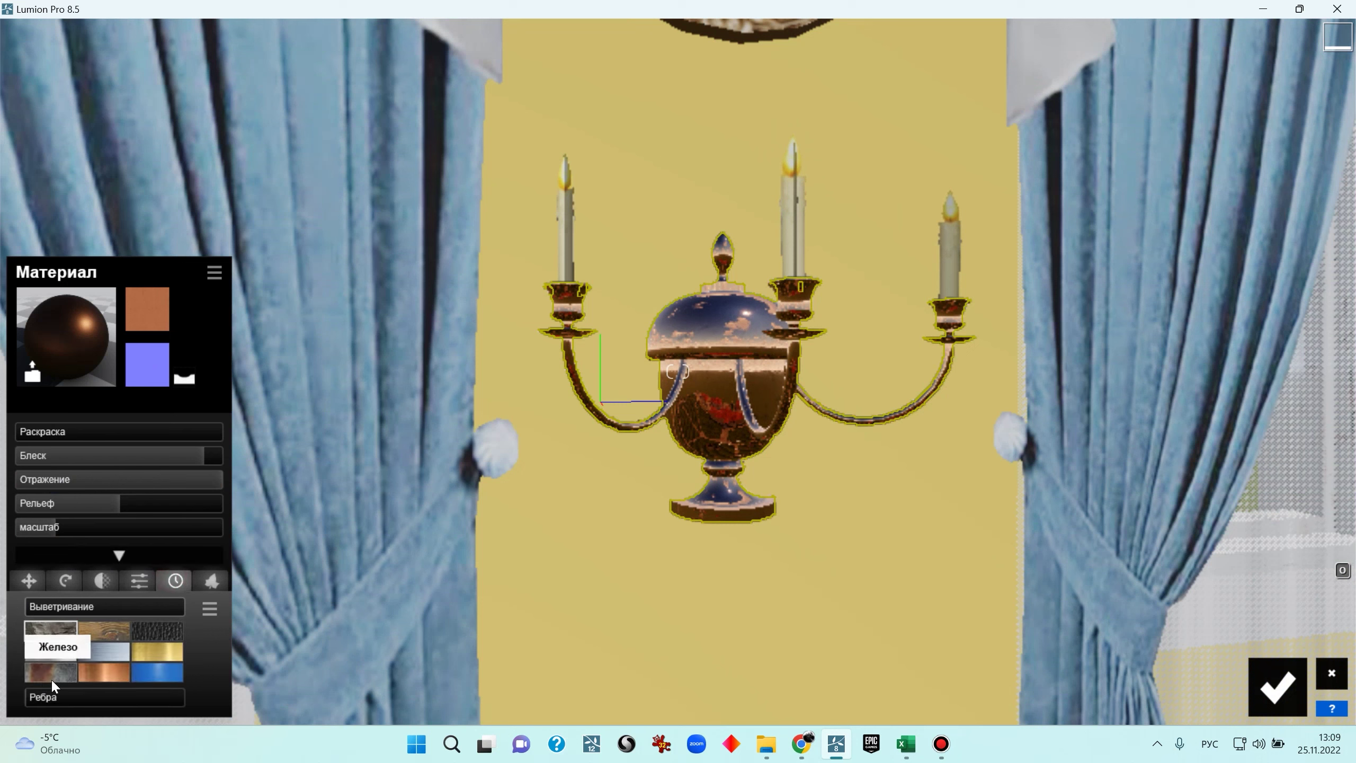
pyautogui.moveTo(85, 606)
pyautogui.mouseDown()
pyautogui.moveTo(51, 602)
pyautogui.moveTo(104, 601)
pyautogui.moveTo(70, 607)
pyautogui.moveTo(89, 607)
pyautogui.mouseUp()
pyautogui.moveTo(678, 371); pyautogui.dragTo(626, 367, button='right')
pyautogui.press('s')
# Select the glass panes of the open double doors and assign them the basic Glass material
pyautogui.press('w')
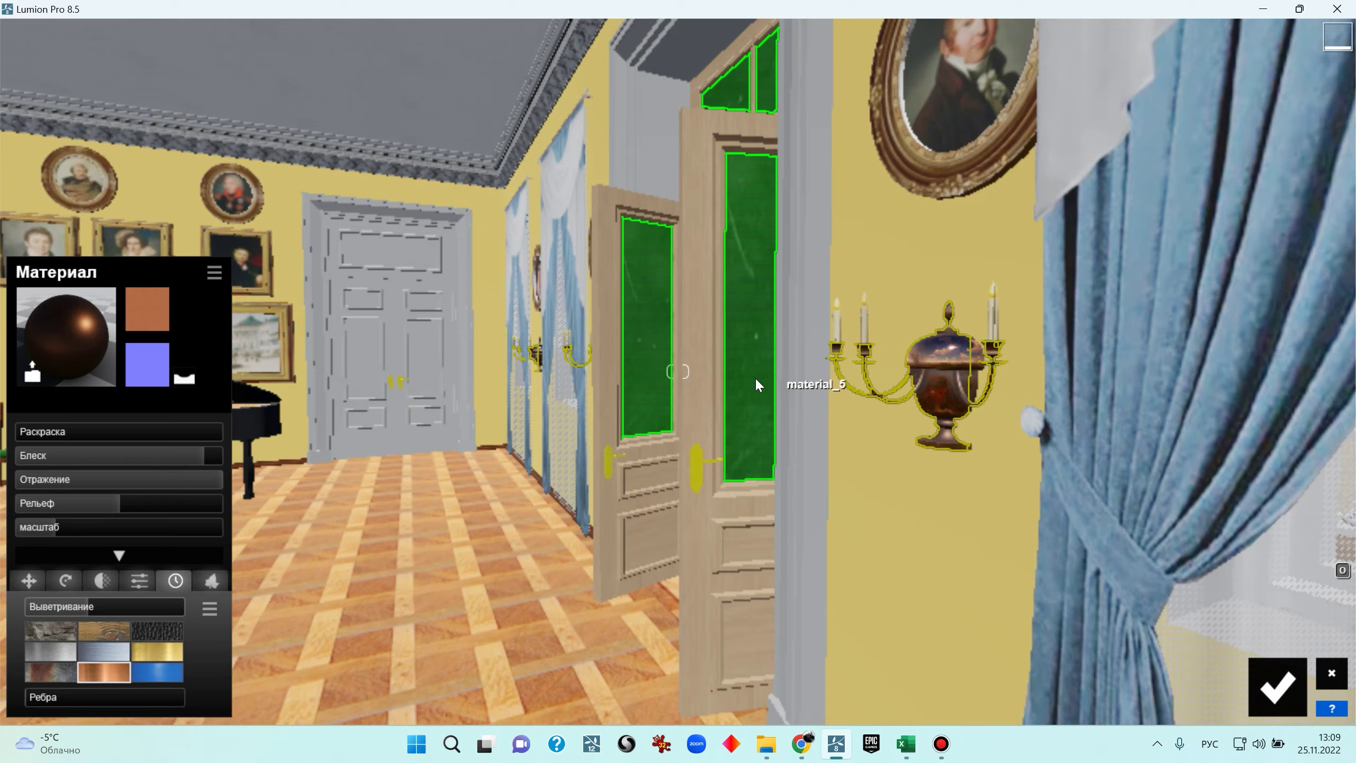
pyautogui.click(754, 380)
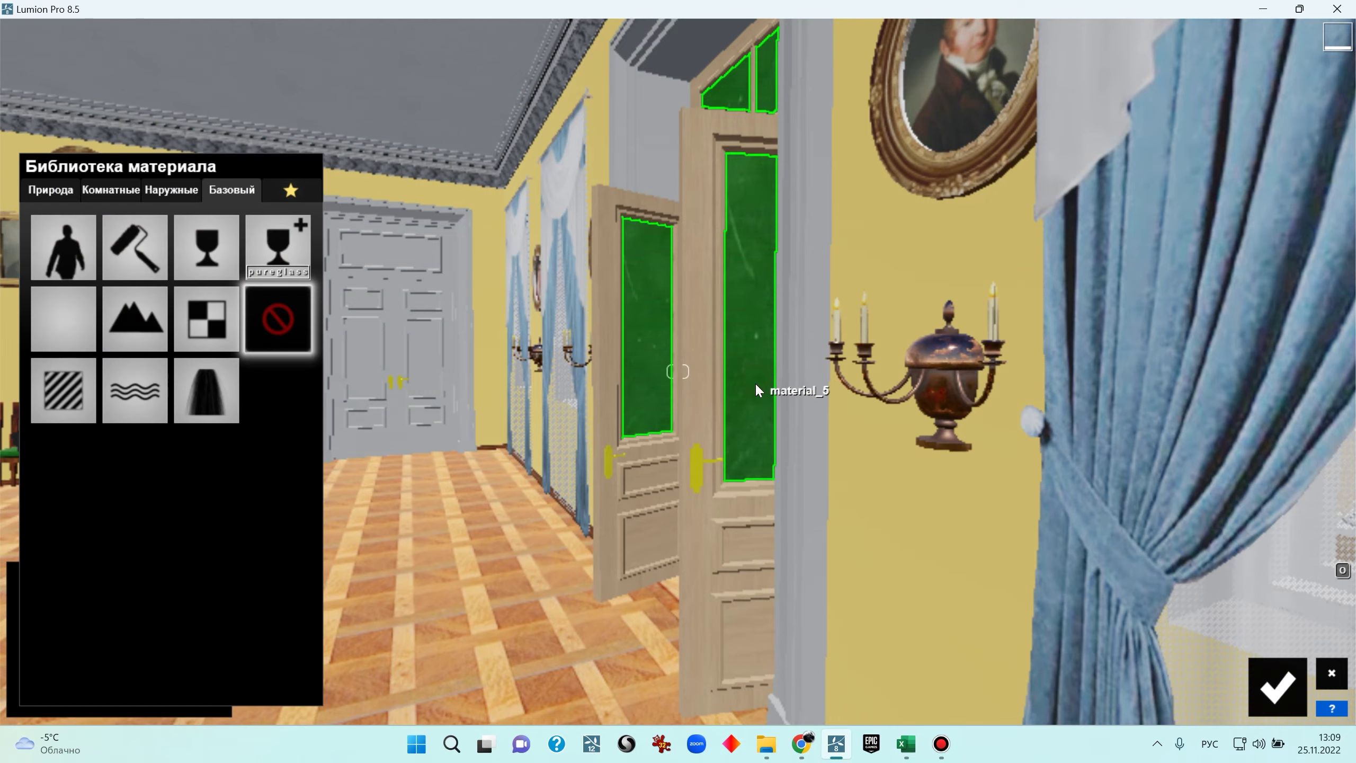
pyautogui.click(206, 244)
# Give the grey panelled door the Standard material, with colorization (Раскраска) at zero and gloss and reflection at about 20 percent
pyautogui.moveTo(206, 245); pyautogui.dragTo(64, 235, button='right')
pyautogui.press('w')
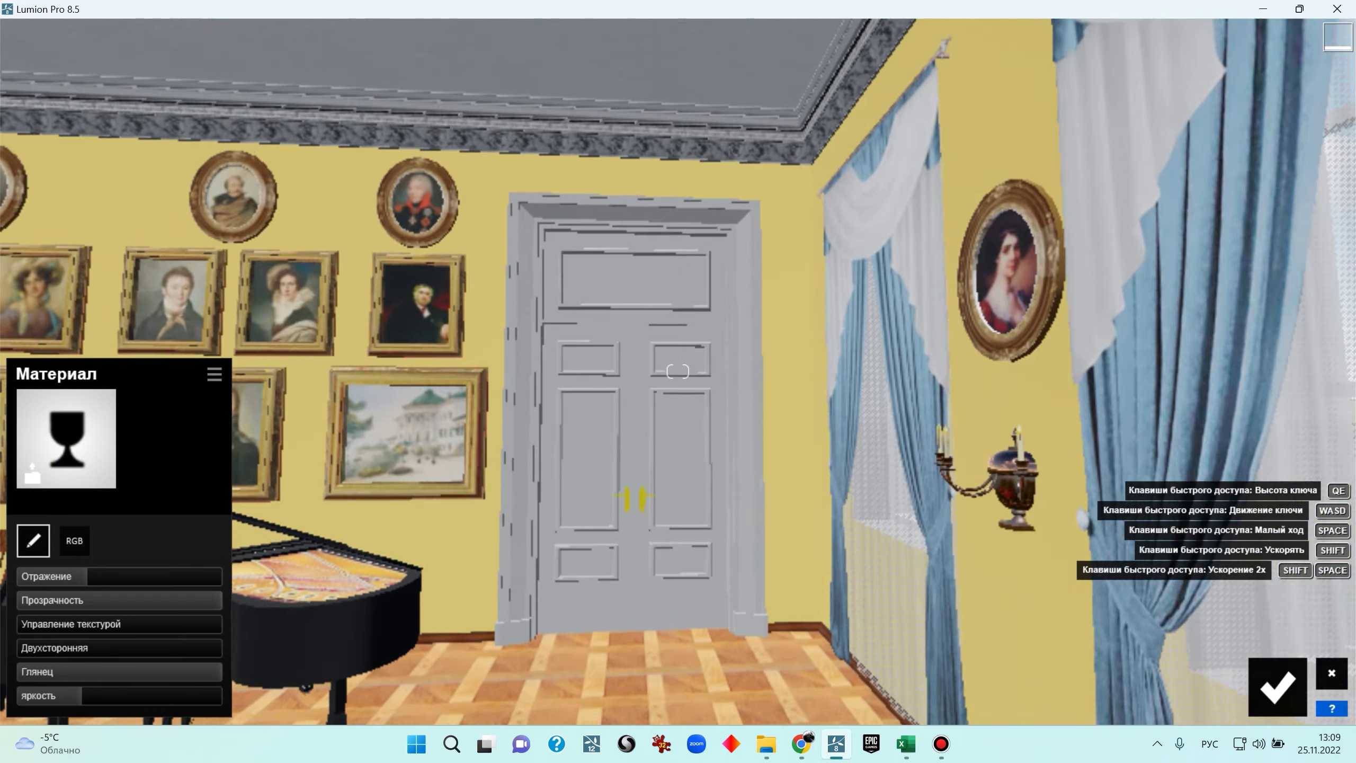
pyautogui.click(604, 416)
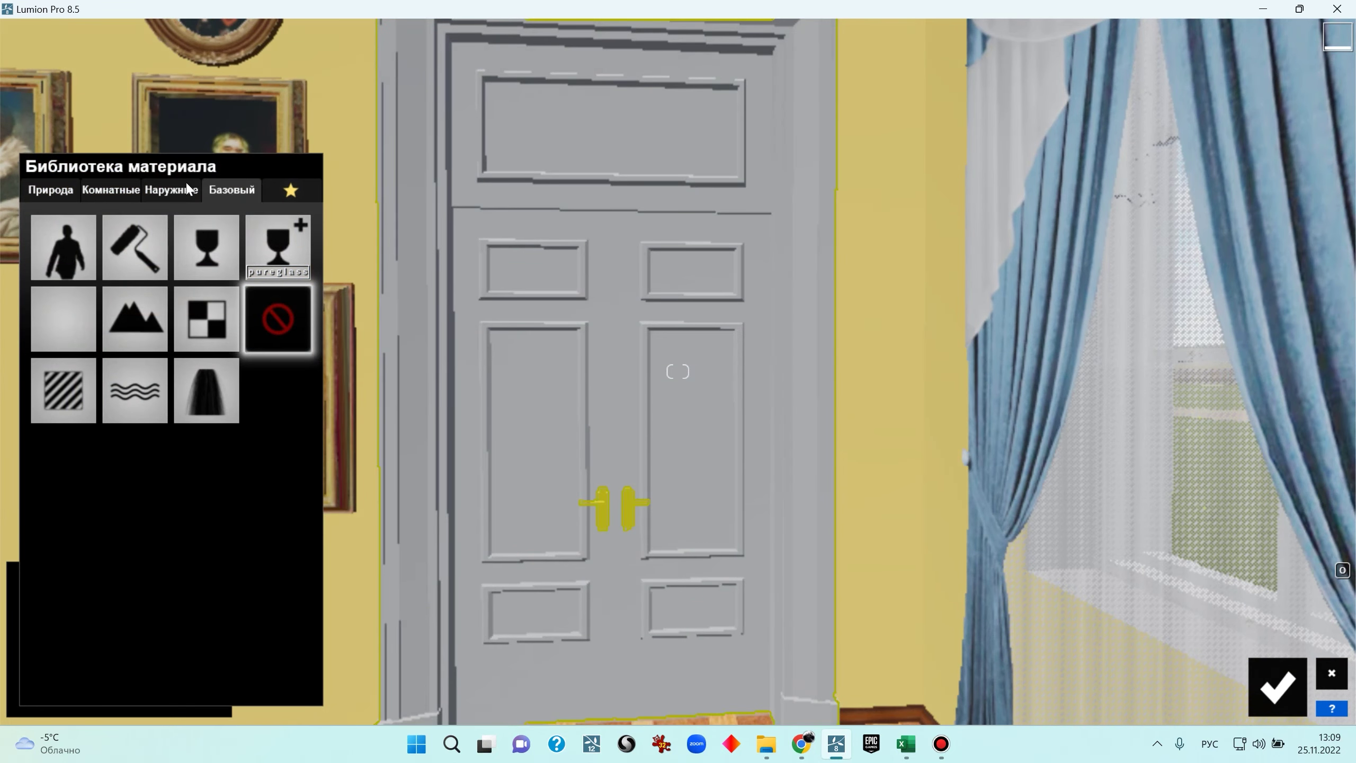
pyautogui.click(63, 390)
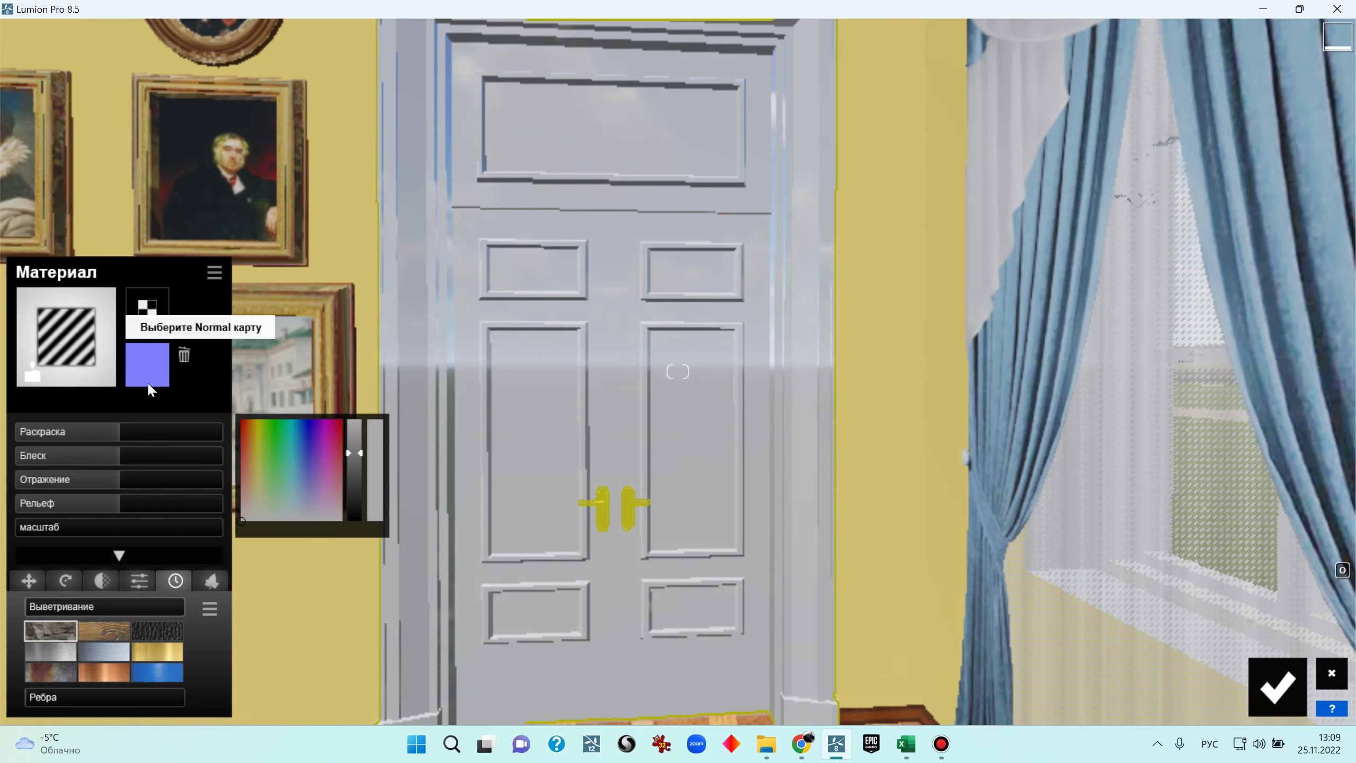
pyautogui.moveTo(105, 435); pyautogui.dragTo(16, 432)
pyautogui.moveTo(115, 460); pyautogui.dragTo(54, 480)
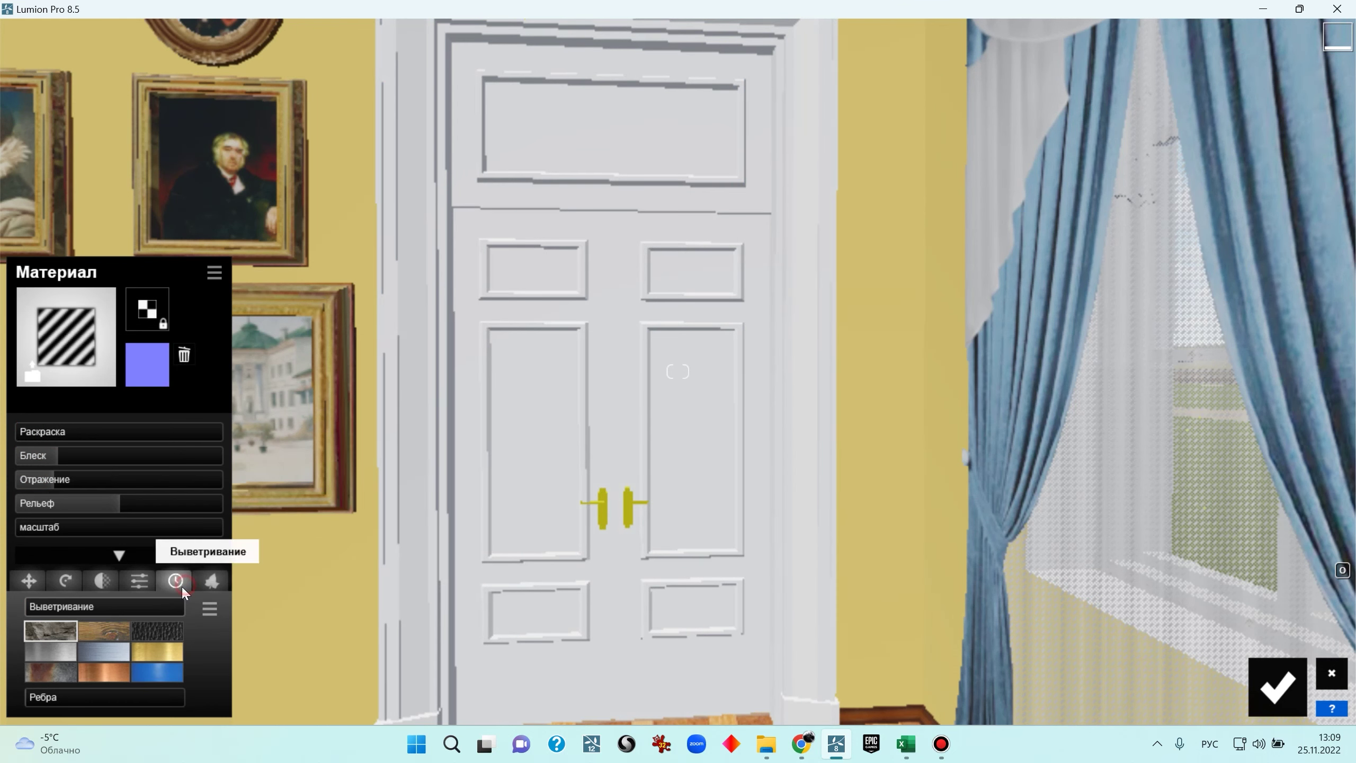
# Add wood (Дерево) weathering to the panelled door, set to about 0.7, checking the worn edges up close
pyautogui.click(112, 630)
pyautogui.moveTo(58, 603); pyautogui.dragTo(83, 609)
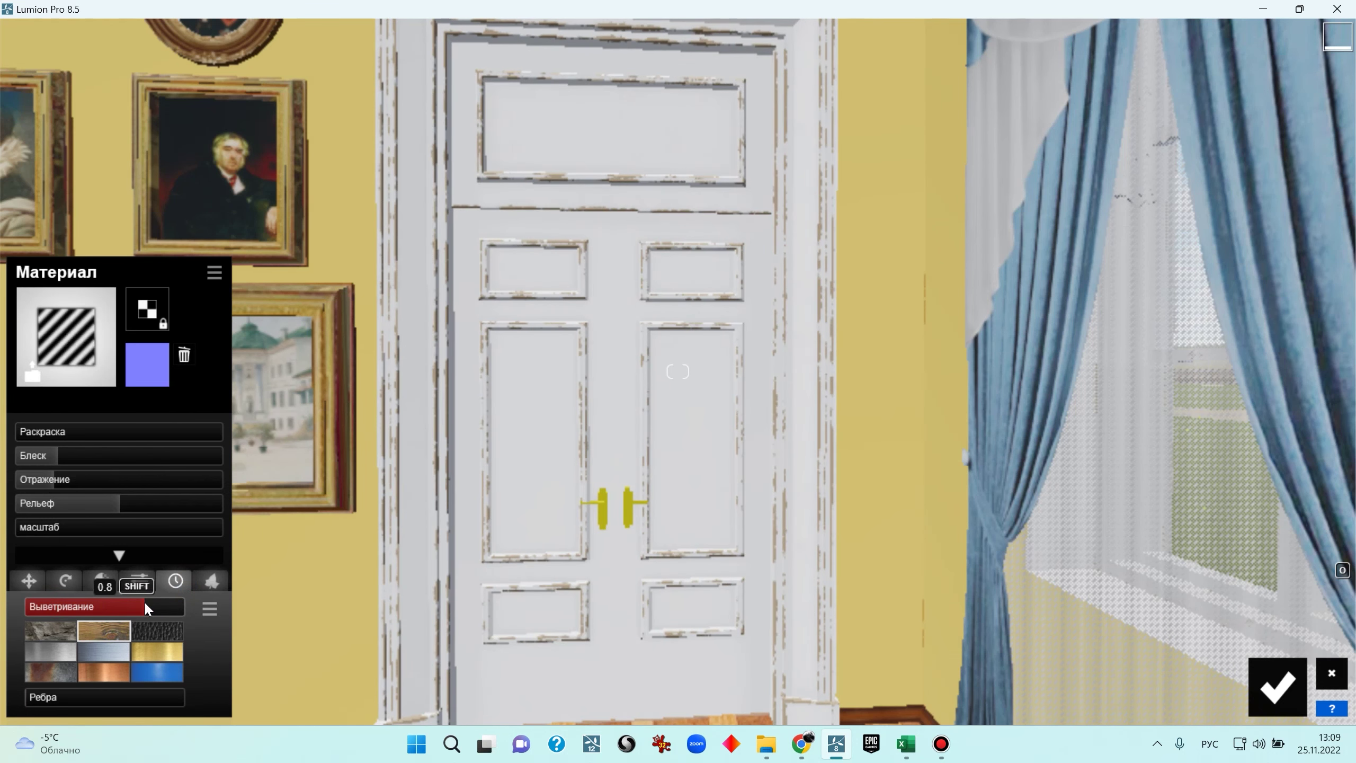
pyautogui.moveTo(872, 251); pyautogui.dragTo(872, 281, button='right')
pyautogui.scroll(-3, 854, 375)
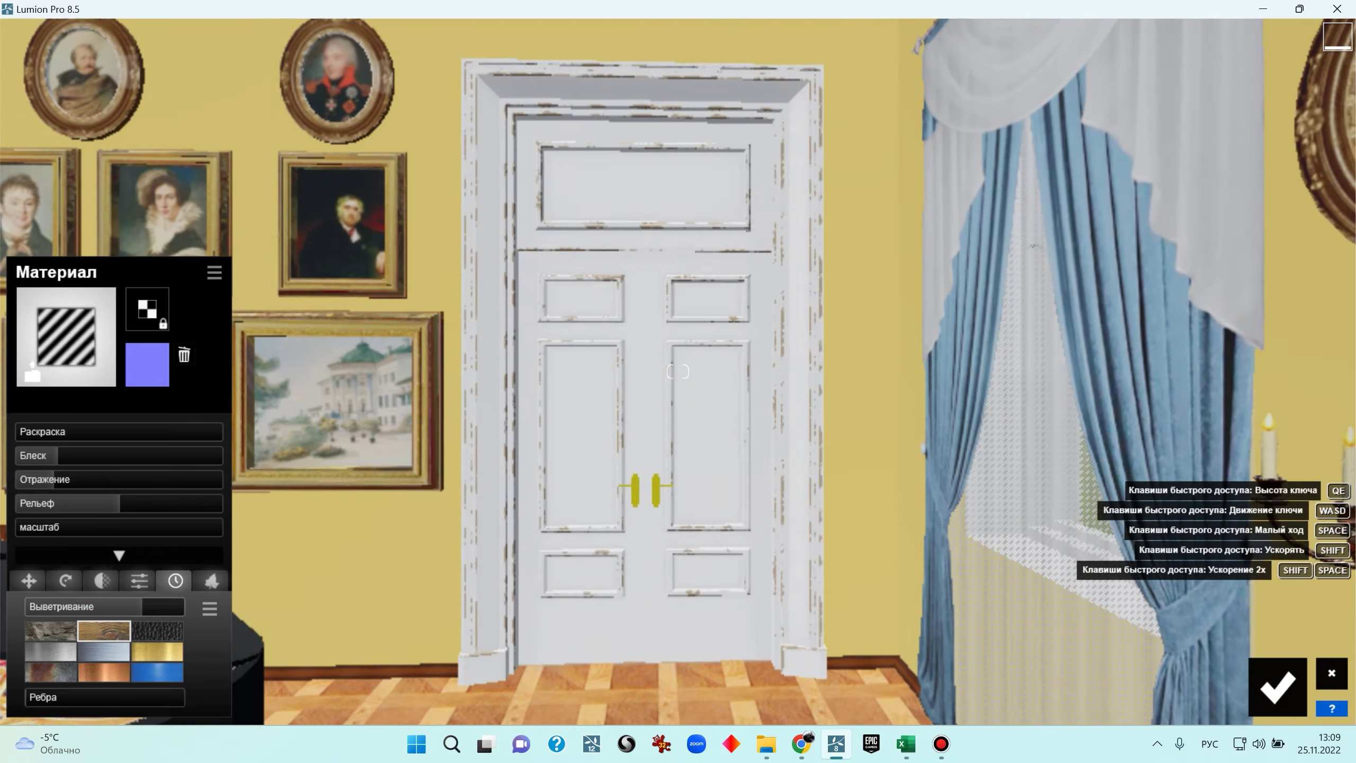
pyautogui.moveTo(884, 519)
pyautogui.mouseDown(button='right')
pyautogui.moveTo(860, 588)
pyautogui.moveTo(881, 587)
pyautogui.moveTo(881, 529)
pyautogui.mouseUp(button='right')
pyautogui.press('w')
pyautogui.press('w')
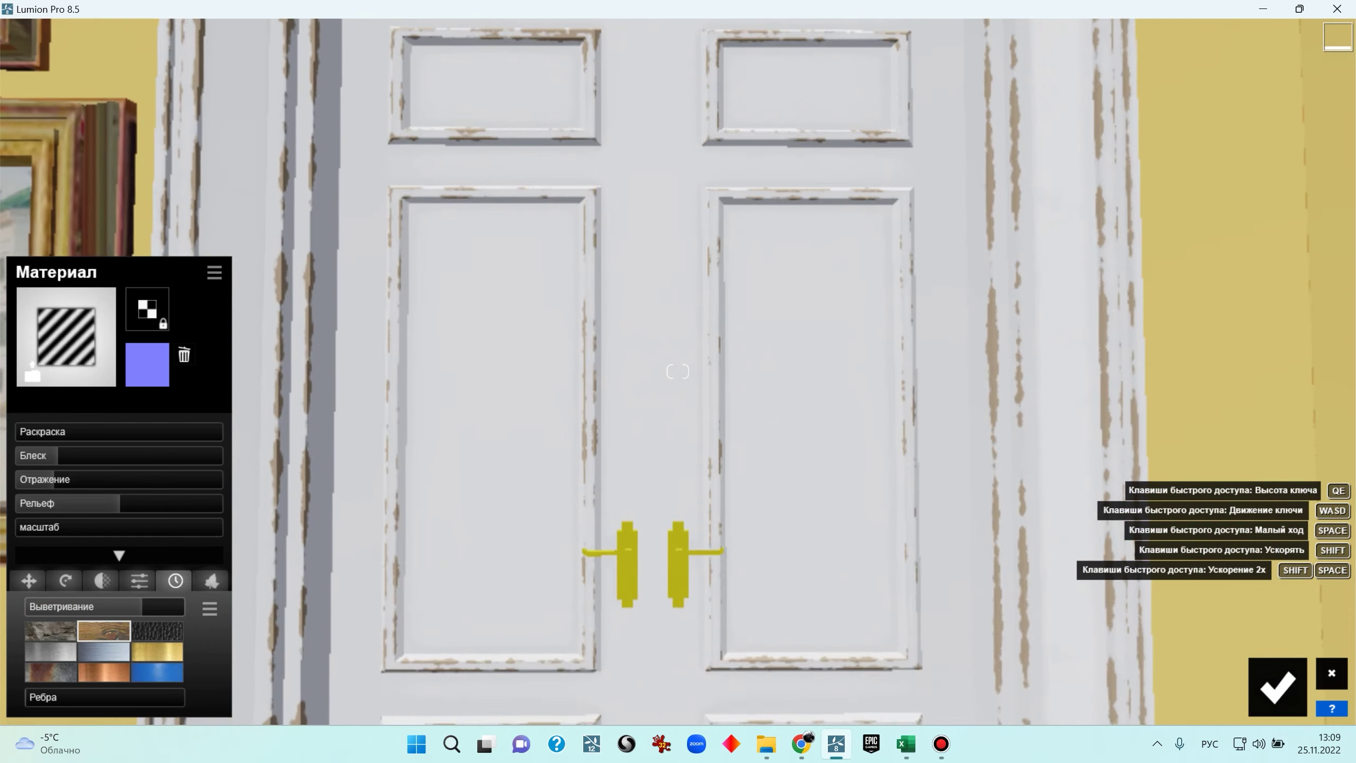
pyautogui.moveTo(142, 608)
pyautogui.mouseDown()
pyautogui.moveTo(128, 611)
pyautogui.moveTo(139, 608)
pyautogui.mouseUp()
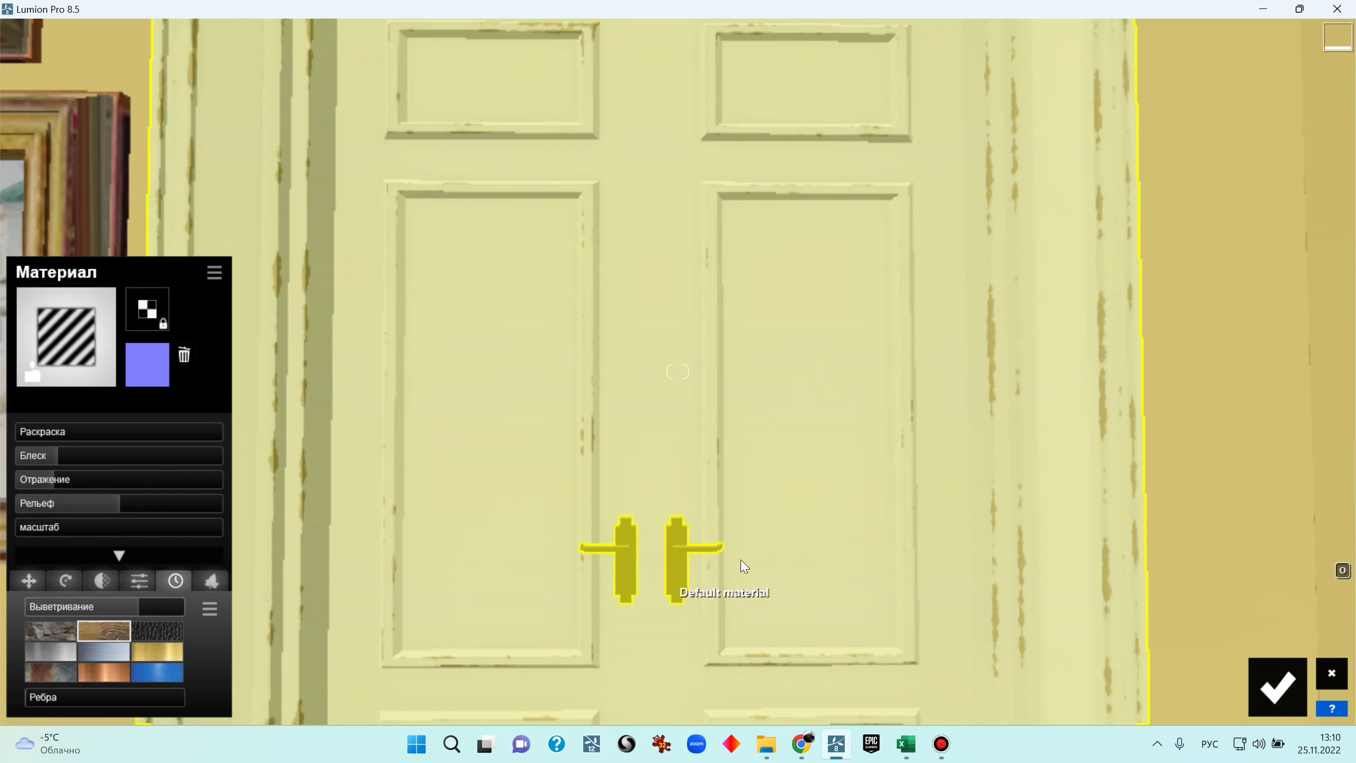
# Select the door handles and assign them the indoor metal material Gold (Золото)
pyautogui.click(629, 576)
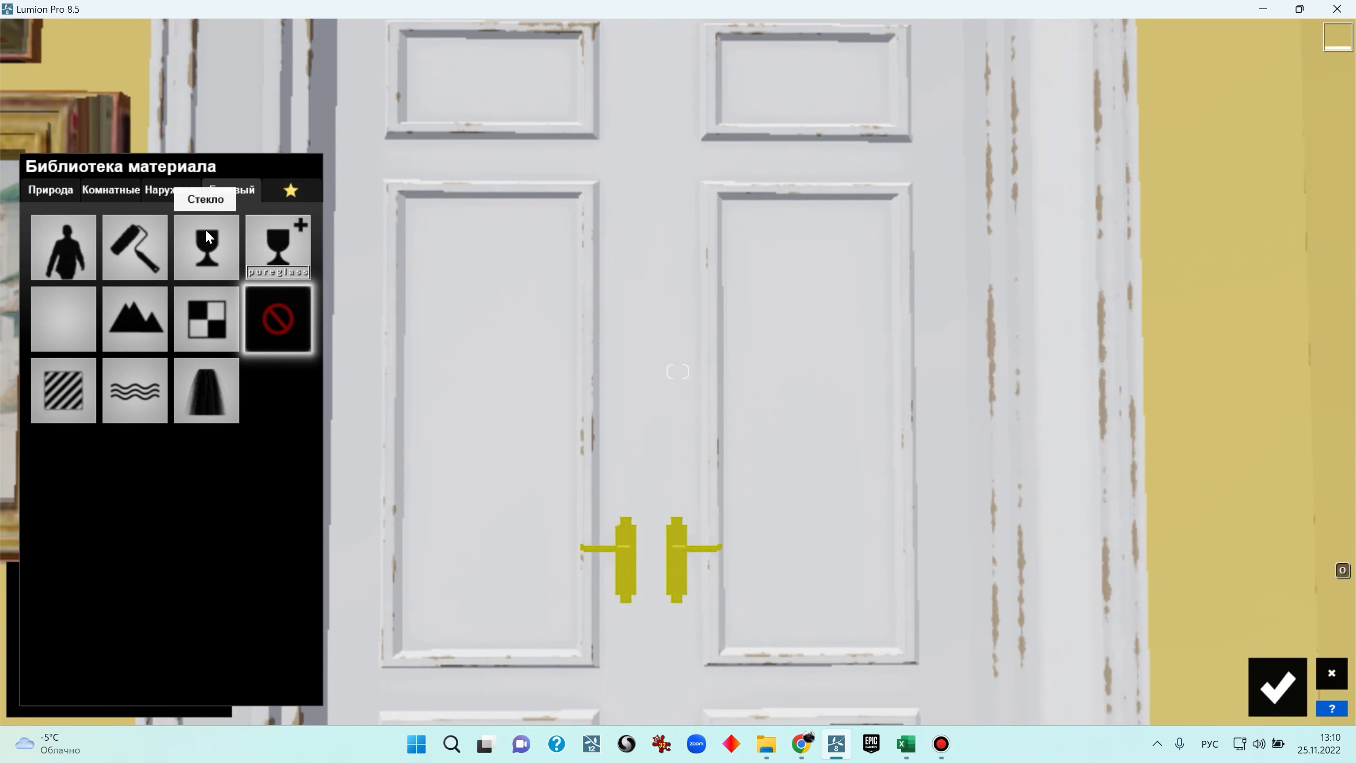
pyautogui.click(170, 191)
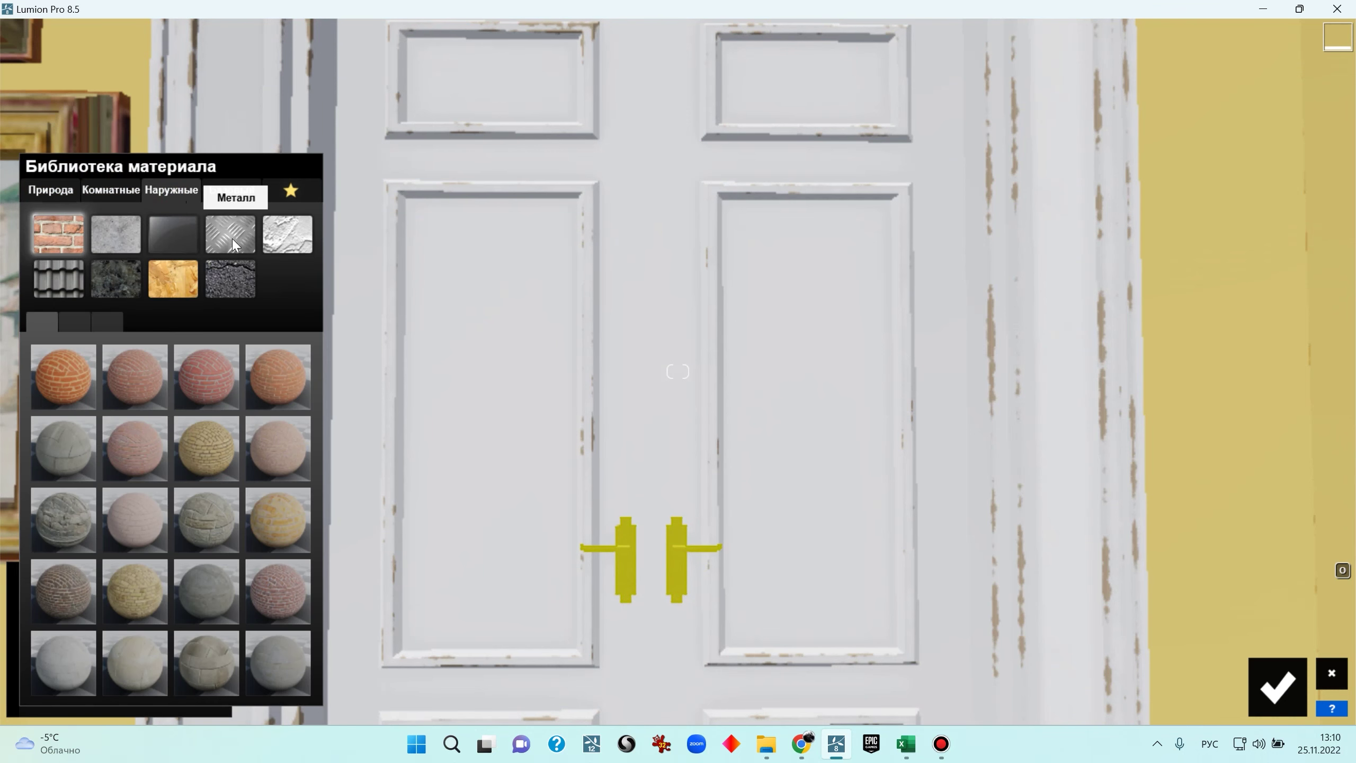
pyautogui.click(105, 193)
pyautogui.click(230, 236)
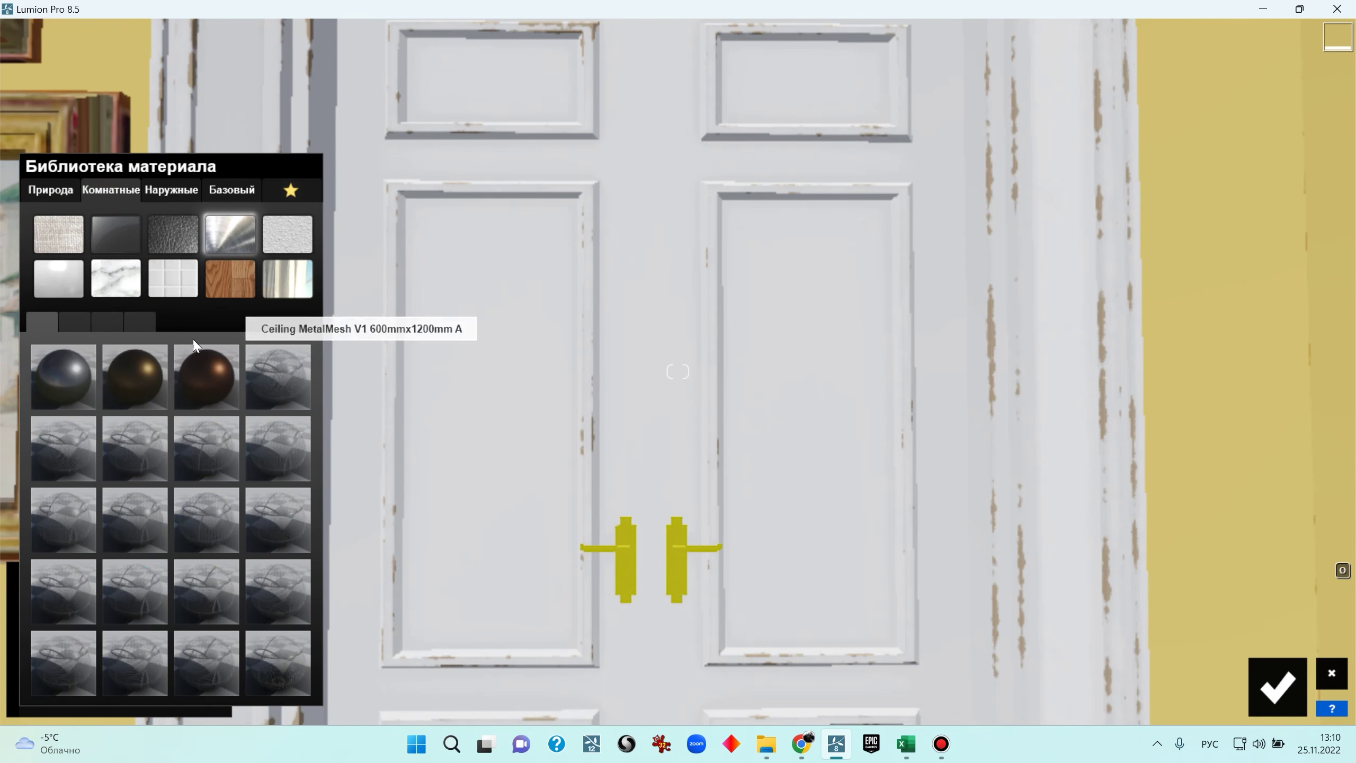
pyautogui.click(85, 321)
pyautogui.click(128, 651)
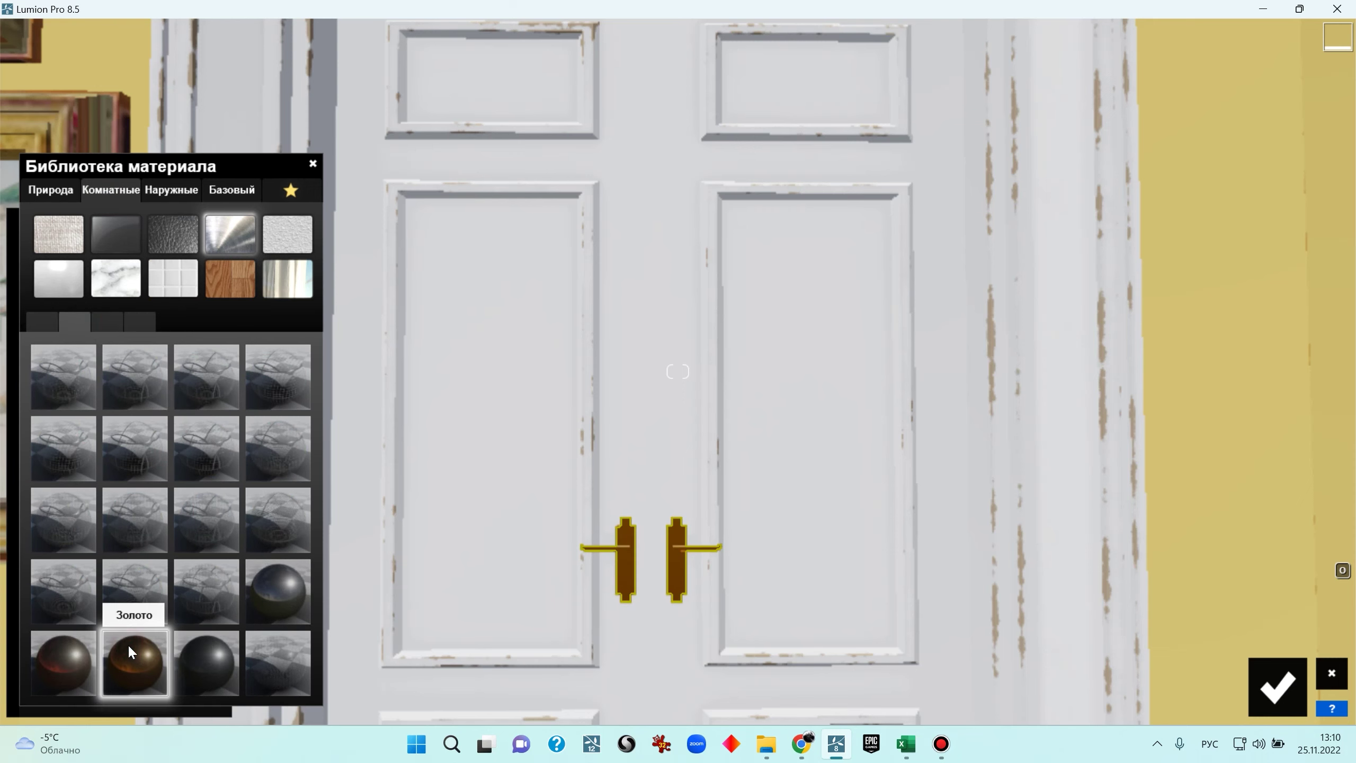
# Add a partial amount of copper weathering to the gold door handle material
pyautogui.moveTo(484, 469); pyautogui.dragTo(454, 476, button='right')
pyautogui.press('w')
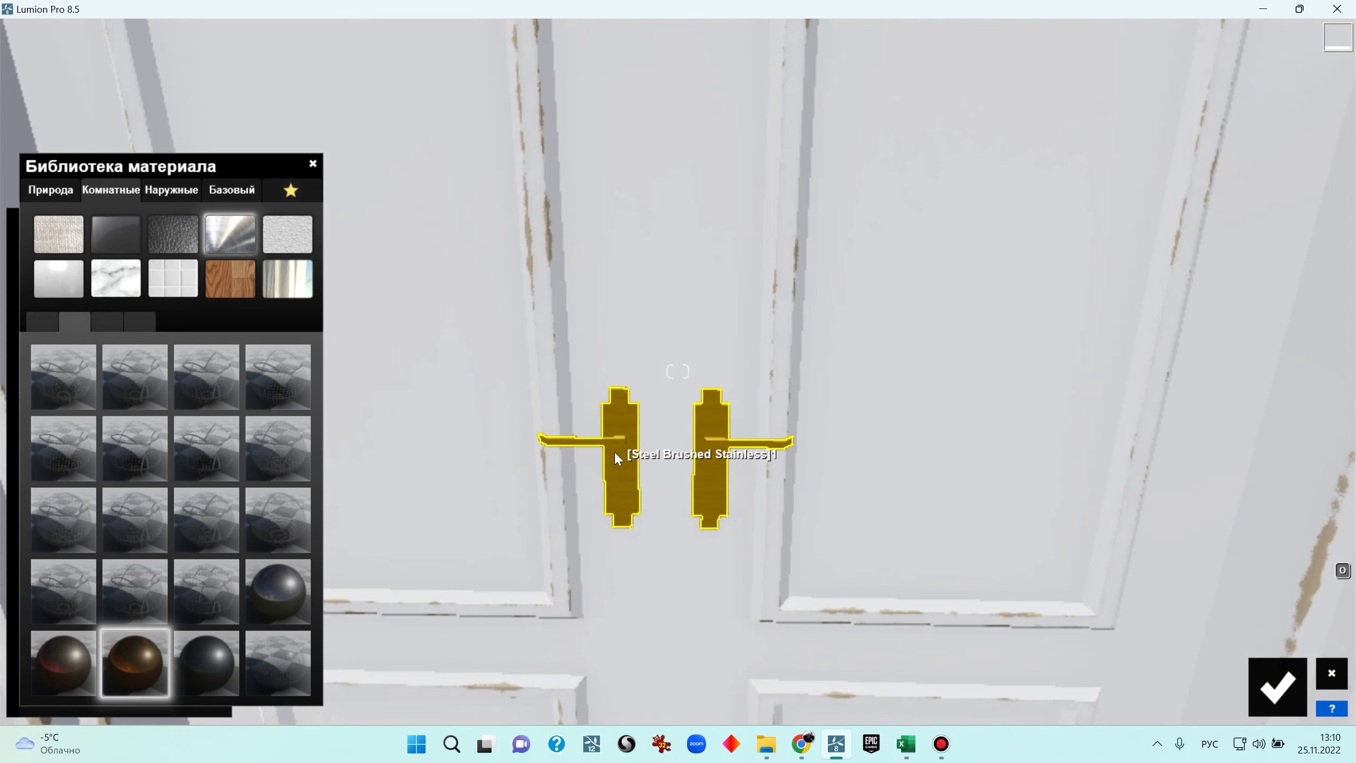
pyautogui.click(612, 450)
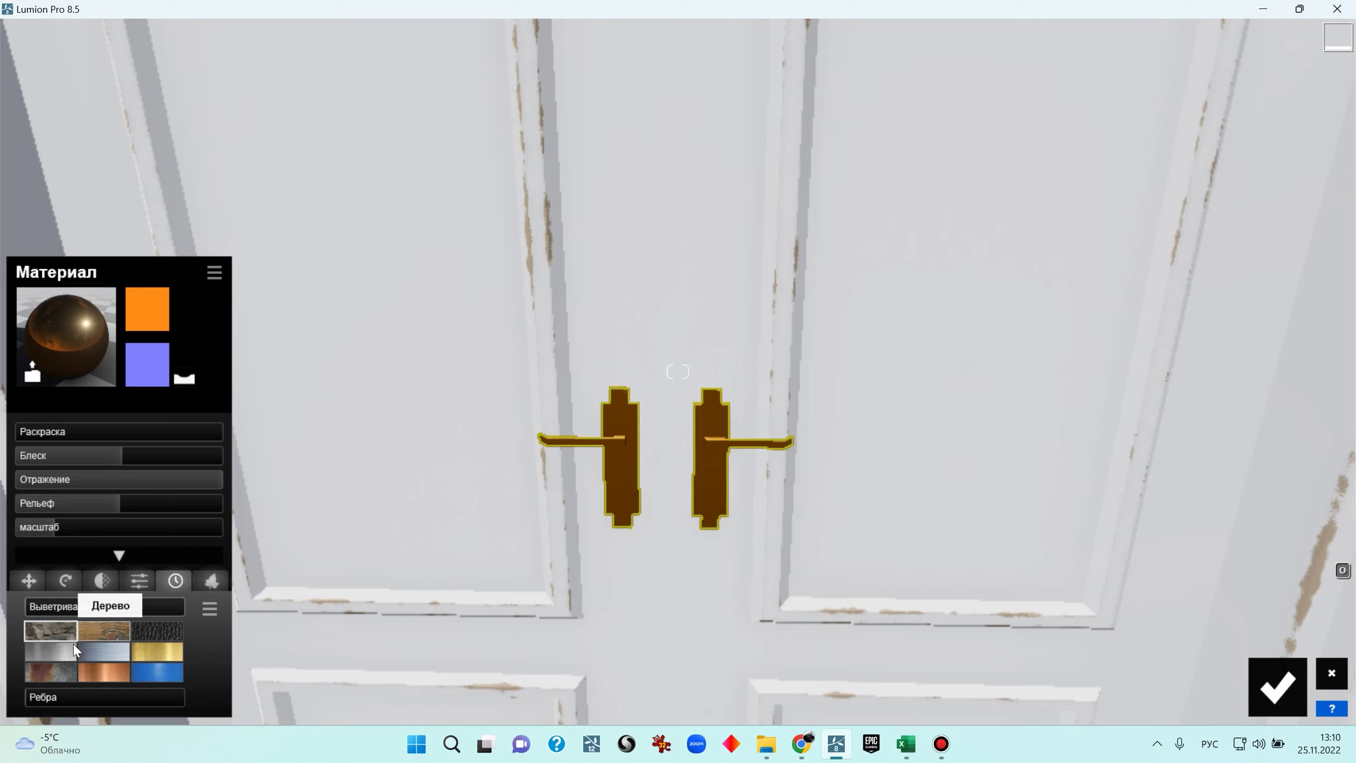
pyautogui.click(104, 672)
pyautogui.moveTo(65, 606)
pyautogui.mouseDown()
pyautogui.moveTo(140, 606)
pyautogui.moveTo(67, 604)
pyautogui.moveTo(81, 602)
pyautogui.mouseUp()
# Select the grand piano's black body material, assign it the basic Standard material and inspect it from the keyboard side
pyautogui.press('s')
pyautogui.moveTo(535, 425); pyautogui.dragTo(427, 428, button='right')
pyautogui.scroll(-5, 567, 424)
pyautogui.click(577, 435)
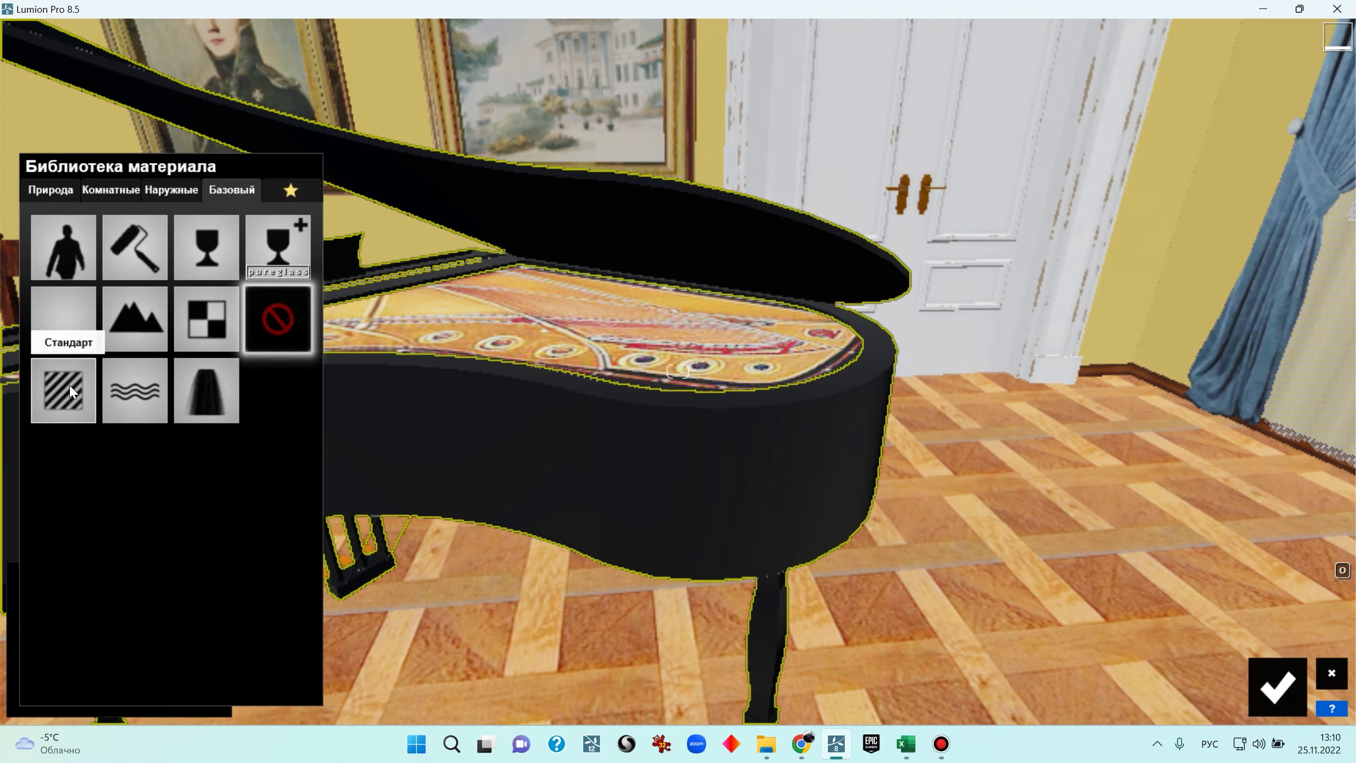
pyautogui.click(70, 406)
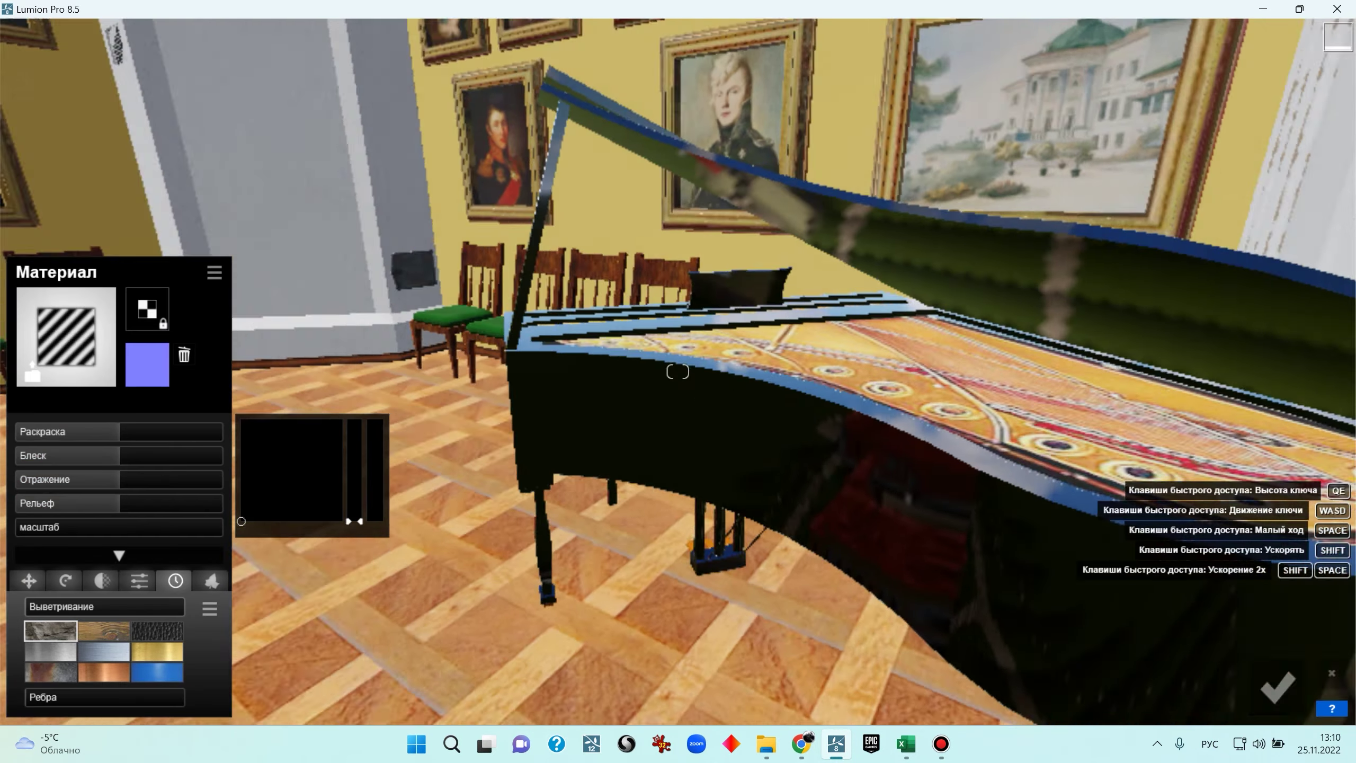
pyautogui.moveTo(678, 371); pyautogui.dragTo(758, 384, button='right')
pyautogui.press('s')
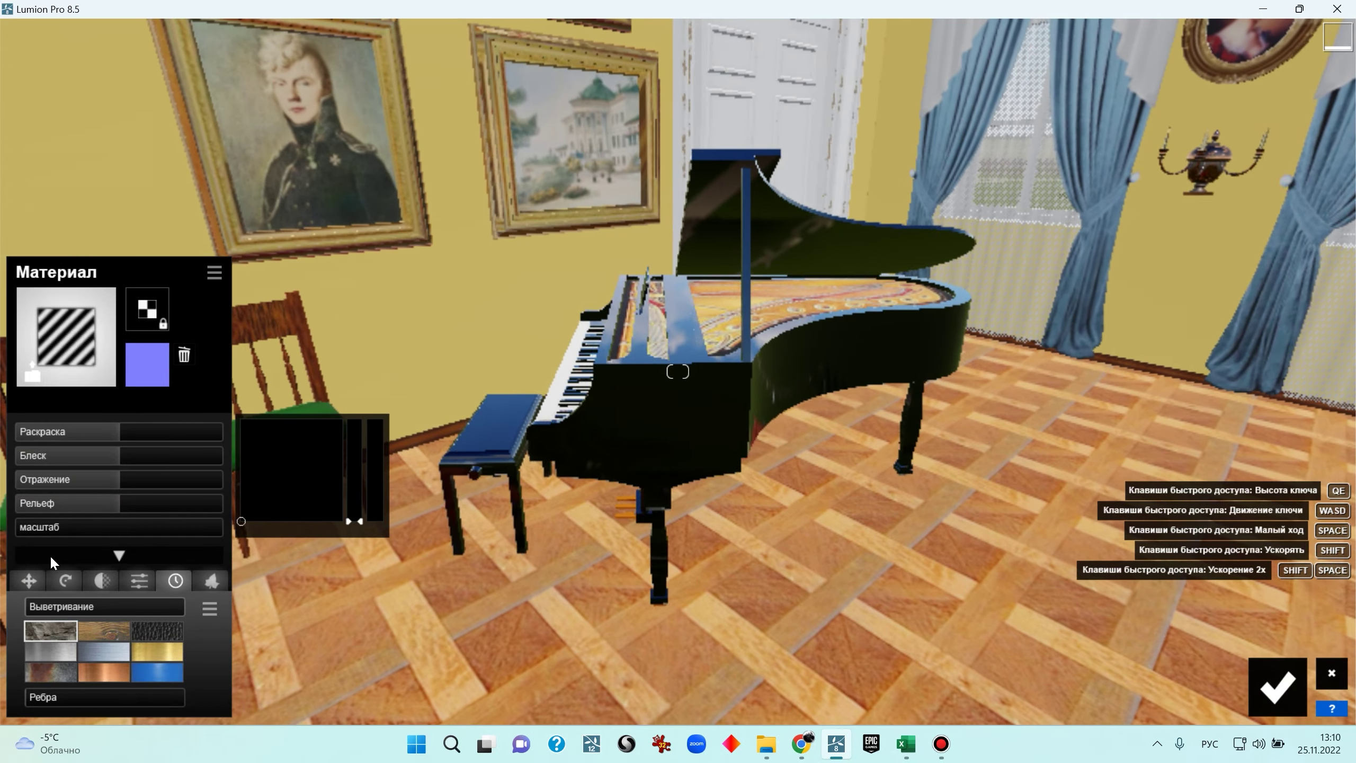
# Set the piano's gloss to about 32 percent and reflection to about 38 percent, and add wood weathering at about 70 percent
pyautogui.moveTo(91, 456)
pyautogui.mouseDown()
pyautogui.moveTo(77, 455)
pyautogui.moveTo(96, 479)
pyautogui.mouseUp()
pyautogui.click(114, 623)
pyautogui.moveTo(62, 608); pyautogui.dragTo(138, 595)
pyautogui.press('w')
pyautogui.moveTo(138, 594); pyautogui.dragTo(177, 594, button='right')
pyautogui.press('w')
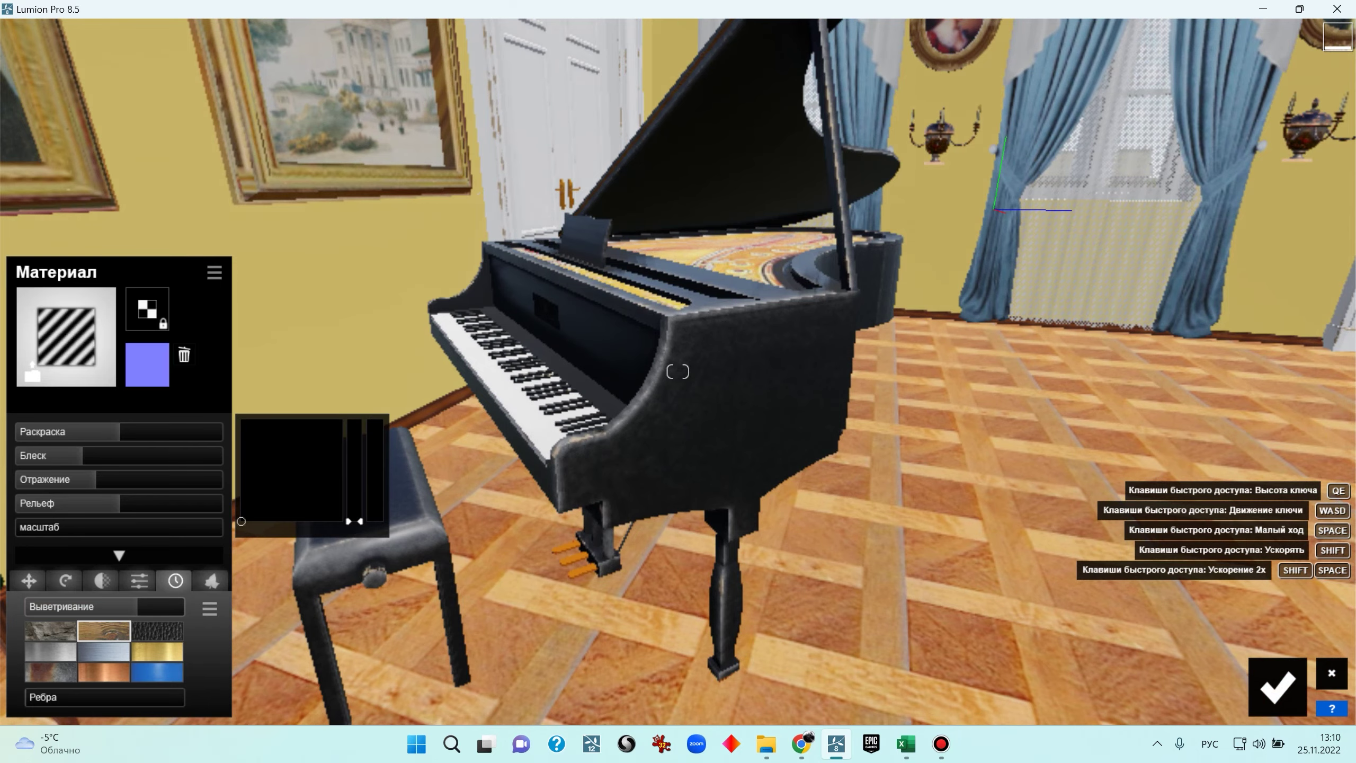
# Select the hall's parquet floor material and assign it the basic Standard material
pyautogui.moveTo(678, 371)
pyautogui.mouseDown(button='right')
pyautogui.moveTo(400, 321)
pyautogui.moveTo(270, 422)
pyautogui.moveTo(464, 350)
pyautogui.moveTo(144, 338)
pyautogui.moveTo(207, 308)
pyautogui.moveTo(165, 297)
pyautogui.moveTo(661, 372)
pyautogui.mouseUp(button='right')
pyautogui.press('s')
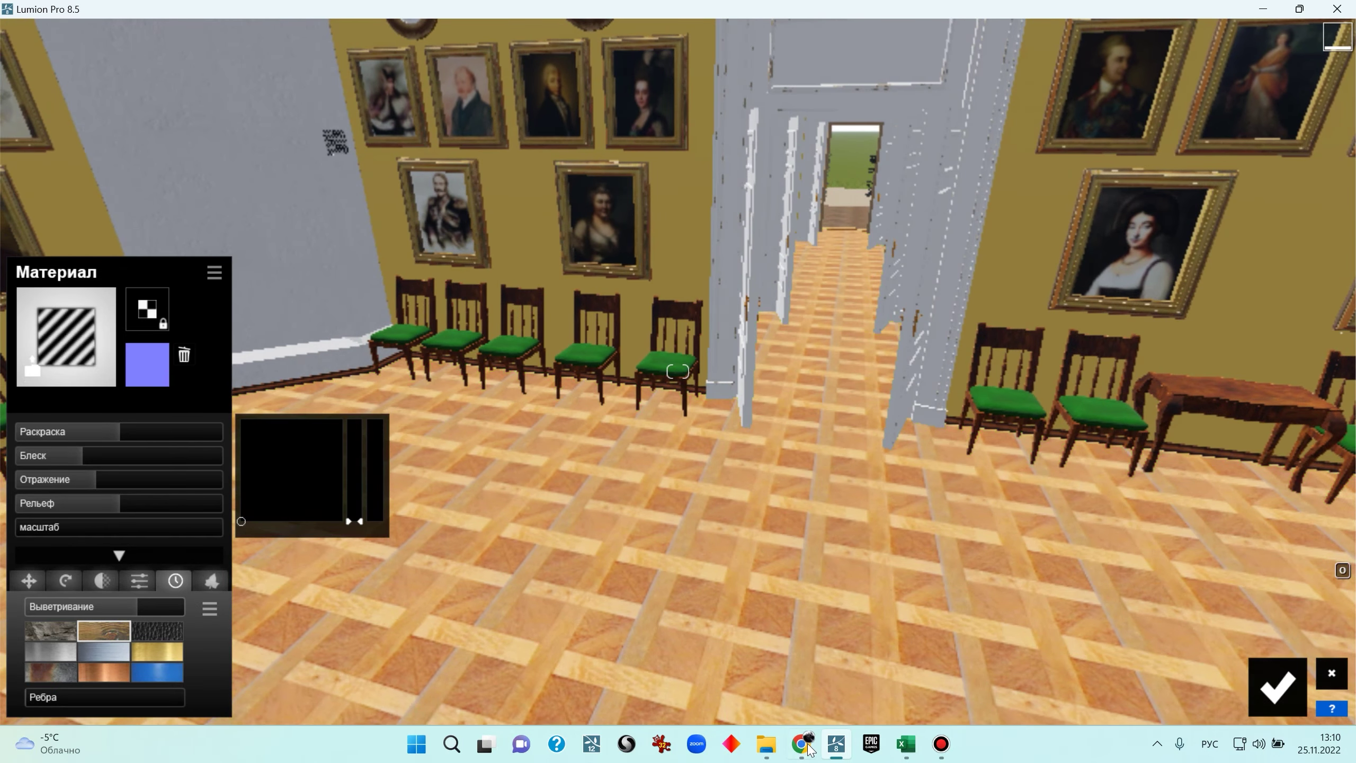
pyautogui.click(820, 603)
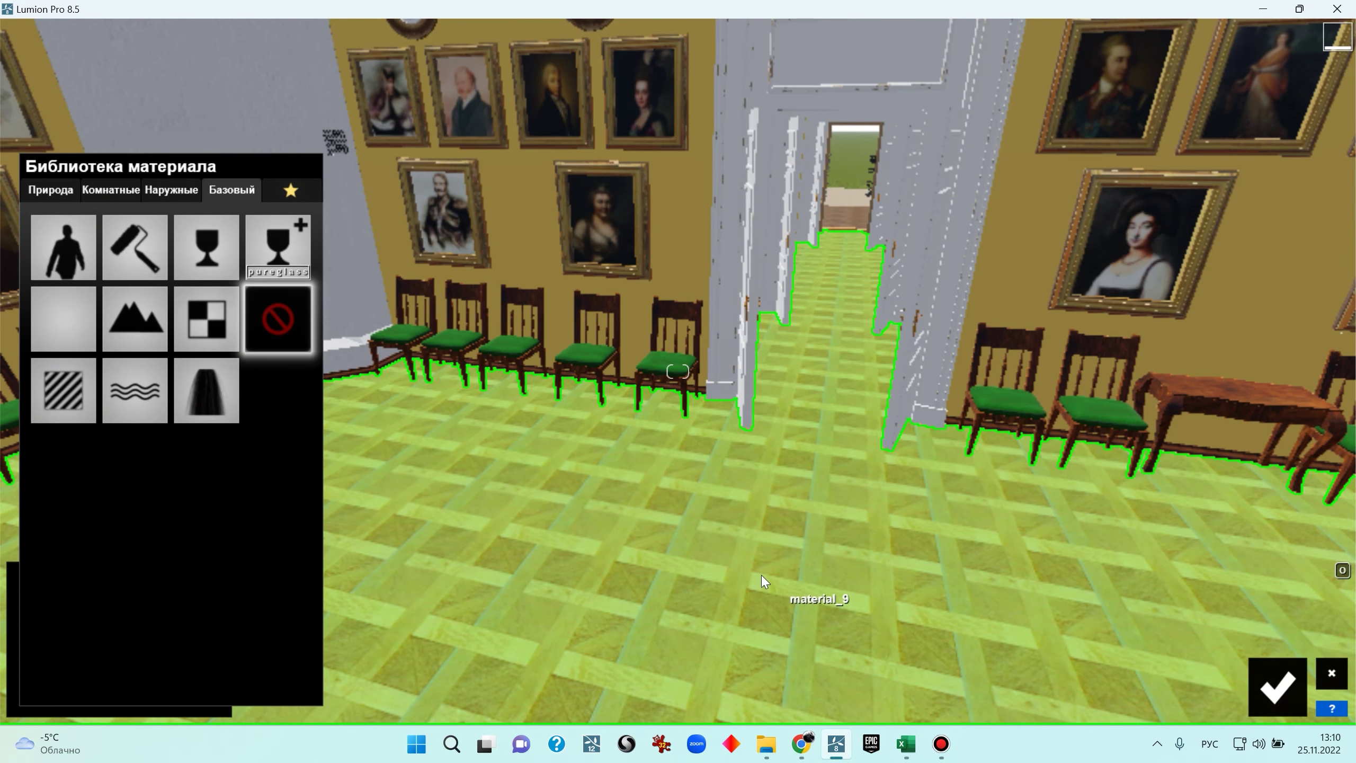
pyautogui.moveTo(709, 501); pyautogui.dragTo(336, 490, button='right')
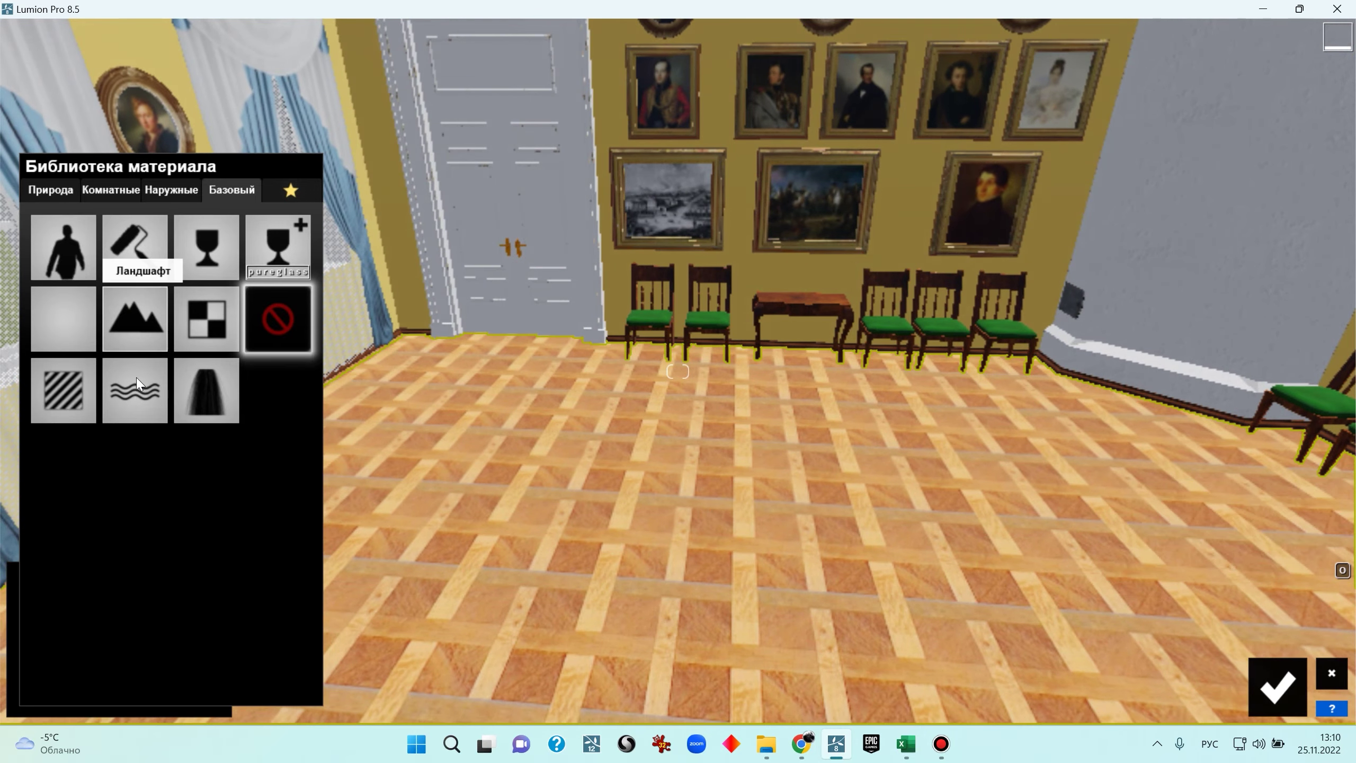
pyautogui.click(79, 395)
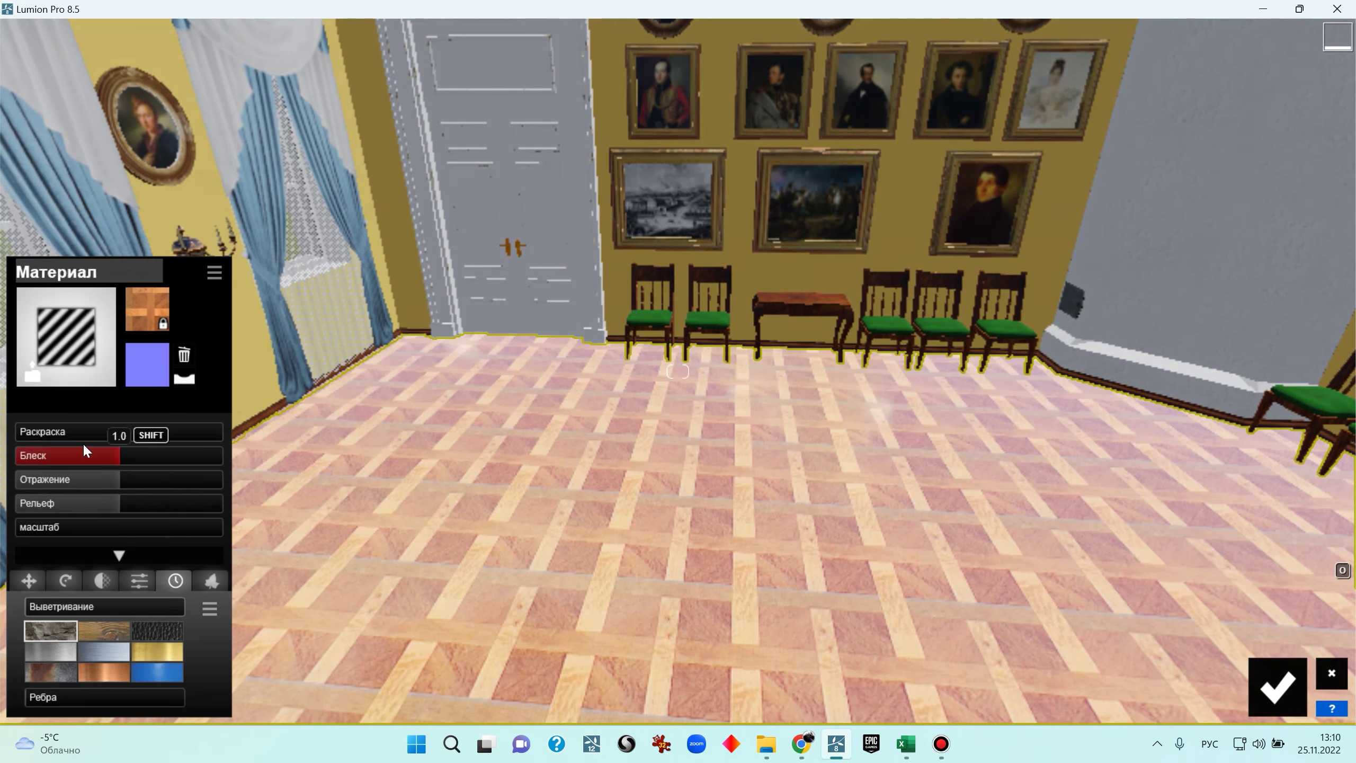
# Generate a normal map from the parquet texture and flip its direction while checking the relief close up
pyautogui.click(183, 378)
pyautogui.moveTo(374, 378); pyautogui.dragTo(589, 414, button='right')
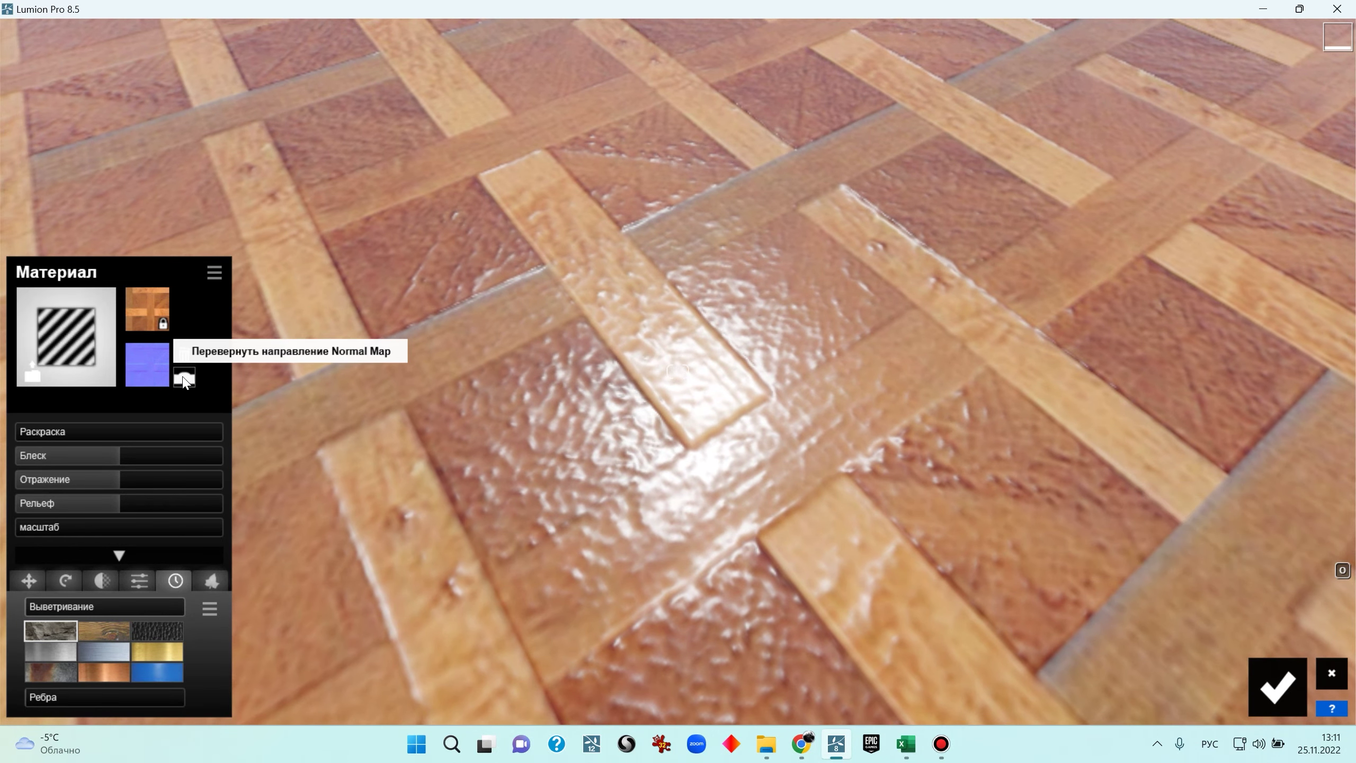
pyautogui.click(185, 377)
pyautogui.click(185, 379)
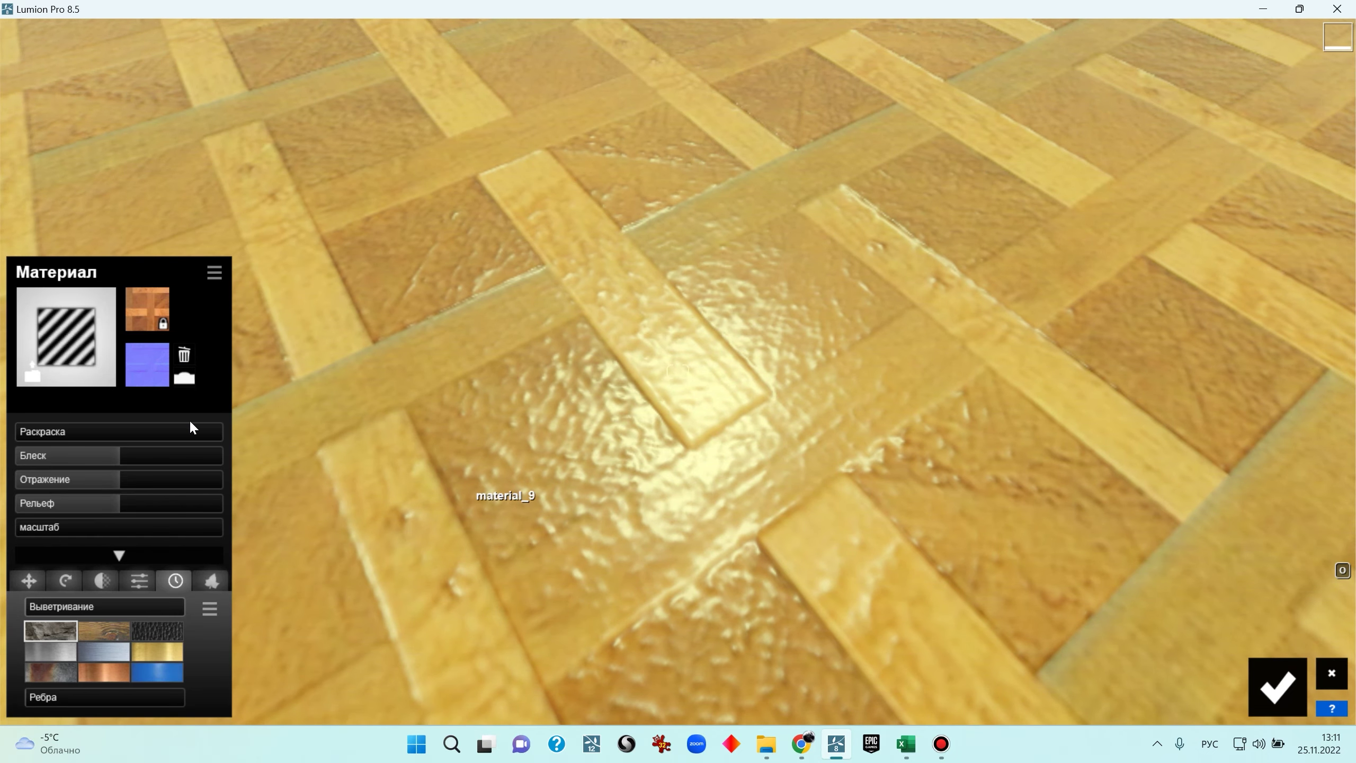
pyautogui.click(184, 379)
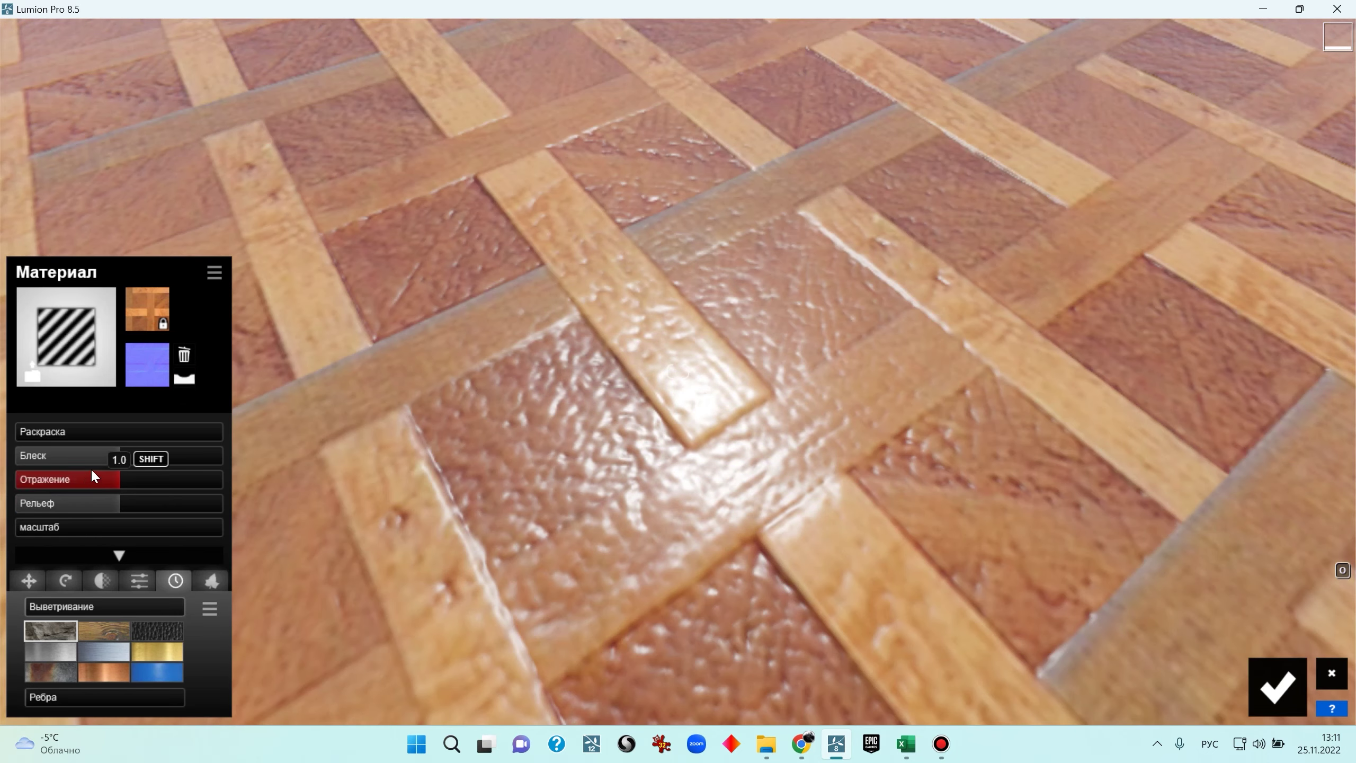
# Set the parquet's gloss to about 38 percent and relief to about 36 percent, and add wood weathering at about 45 percent
pyautogui.moveTo(86, 456); pyautogui.dragTo(158, 512)
pyautogui.moveTo(69, 507); pyautogui.dragTo(89, 505)
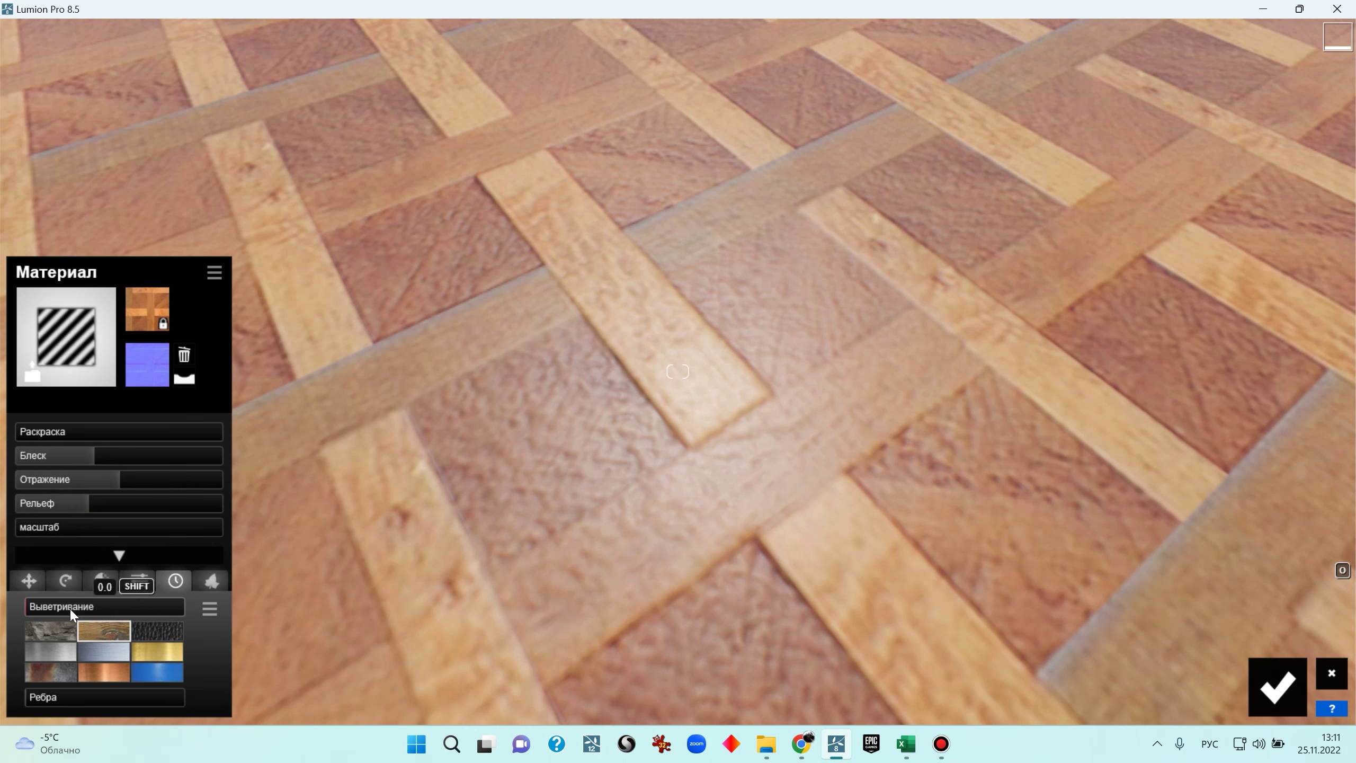
pyautogui.moveTo(62, 608); pyautogui.dragTo(94, 600)
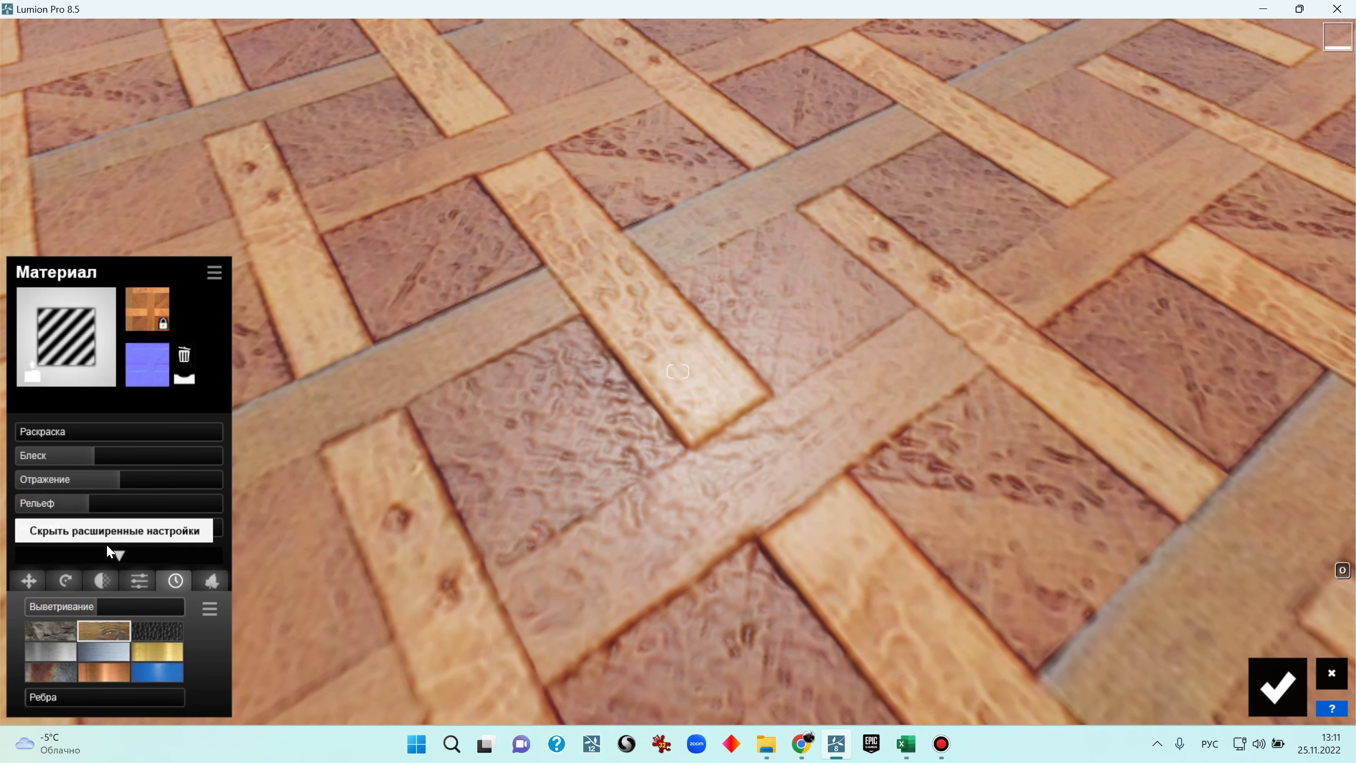
# Lower the parquet's relief and readjust its gloss, judging the sheen from farther away
pyautogui.moveTo(78, 501); pyautogui.dragTo(57, 512)
pyautogui.moveTo(57, 511); pyautogui.dragTo(11, 544, button='right')
pyautogui.press('s')
pyautogui.moveTo(62, 458); pyautogui.dragTo(94, 481)
pyautogui.moveTo(67, 456)
pyautogui.mouseDown()
pyautogui.moveTo(52, 455)
pyautogui.moveTo(77, 452)
pyautogui.mouseUp()
pyautogui.press('s')
# Select the white material of the hall's ceiling and corner stove and assign it the basic Standard material
pyautogui.moveTo(77, 451); pyautogui.dragTo(747, 331, button='right')
pyautogui.press('w')
pyautogui.moveTo(289, 363); pyautogui.dragTo(470, 506, button='right')
pyautogui.click(615, 194)
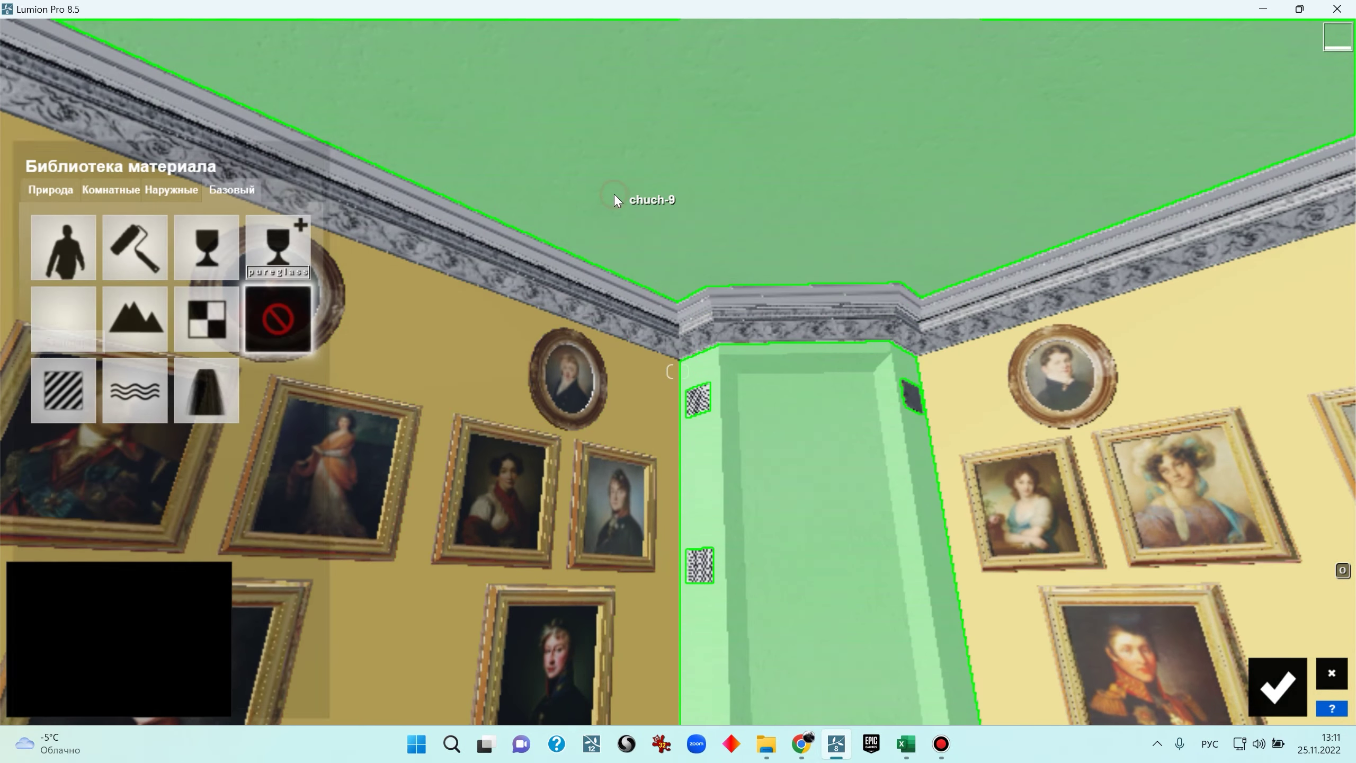
pyautogui.click(80, 407)
# Set the white ceiling material's gloss to about 25 percent and reflection to about 27 percent, with a small amount of weathering
pyautogui.moveTo(96, 455); pyautogui.dragTo(52, 457)
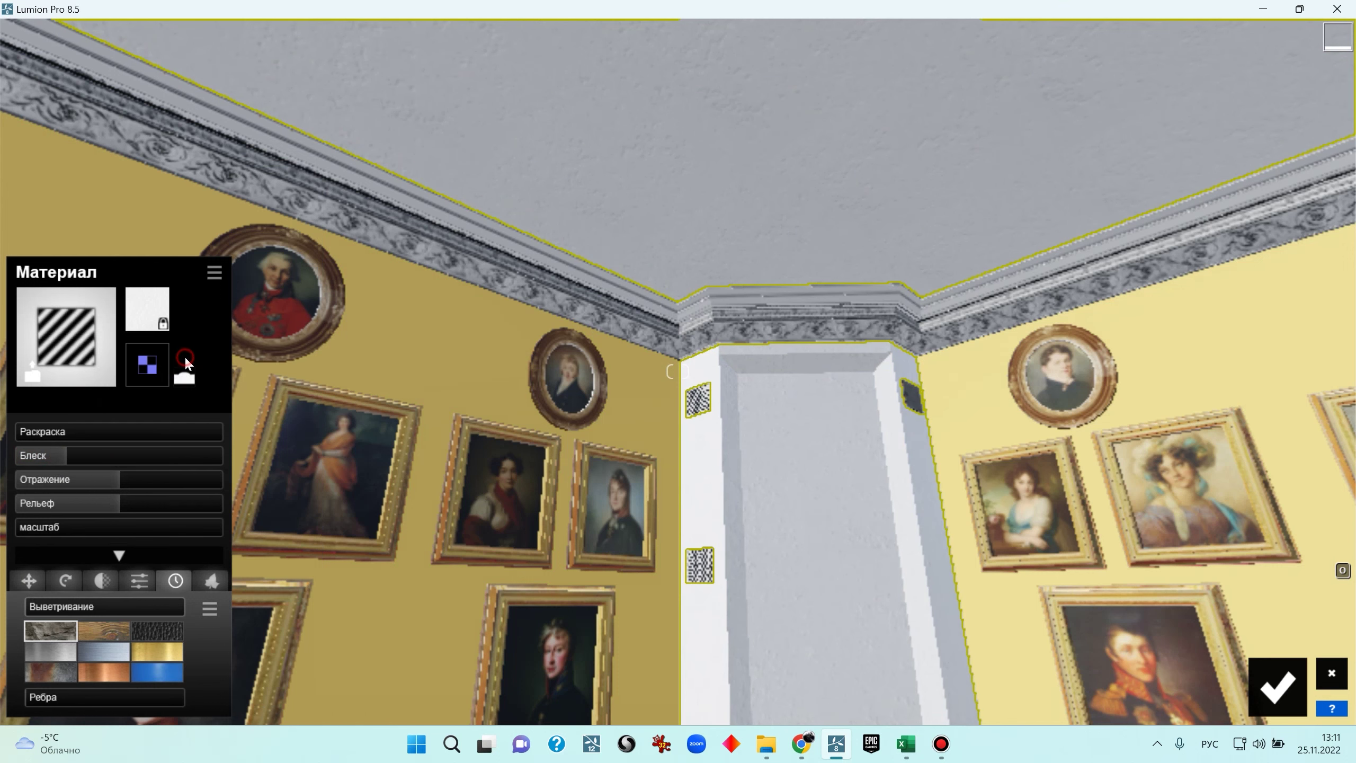
pyautogui.click(72, 481)
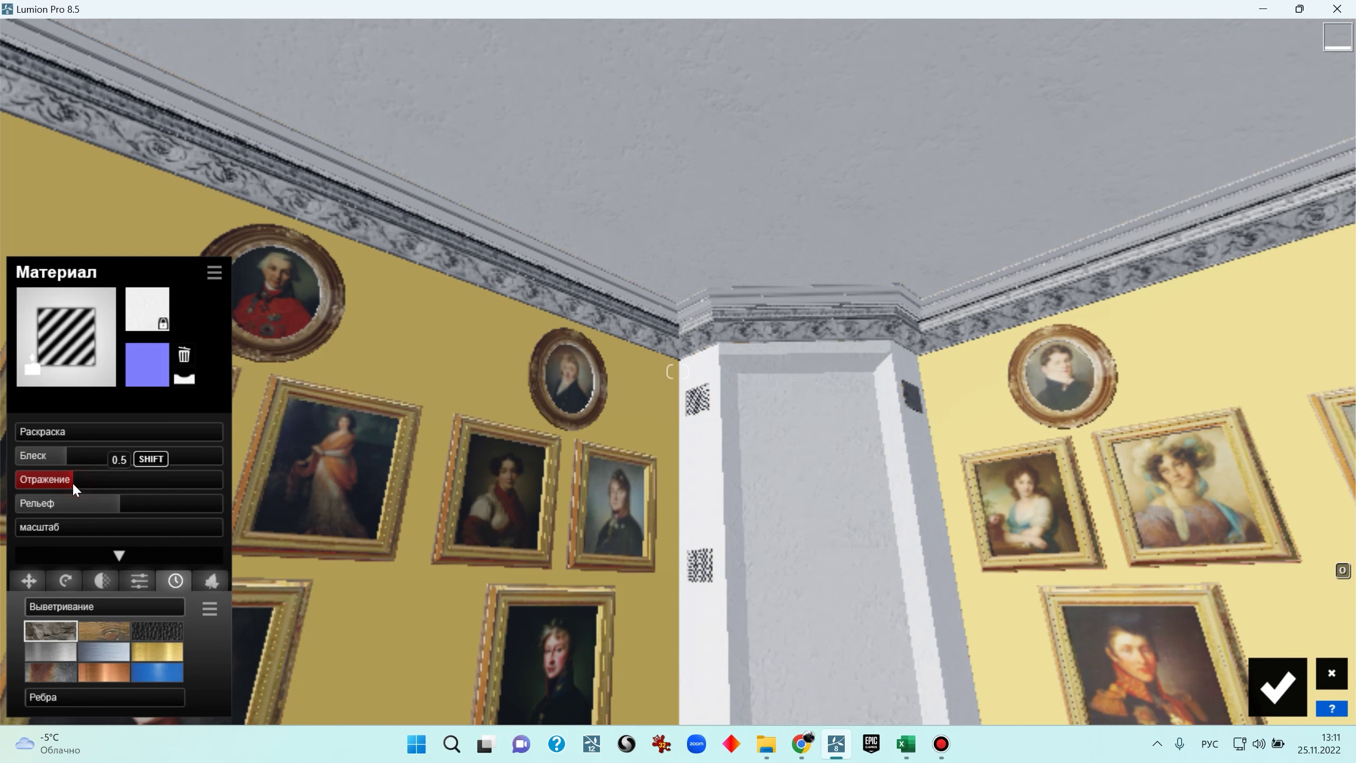
pyautogui.moveTo(78, 613)
pyautogui.mouseDown()
pyautogui.moveTo(115, 611)
pyautogui.moveTo(61, 605)
pyautogui.mouseUp()
# Select the wood material of the hall's chairs and side tables and assign it the basic Standard material
pyautogui.moveTo(678, 372); pyautogui.dragTo(604, 505, button='right')
pyautogui.press('w')
pyautogui.press('w')
pyautogui.press('s')
pyautogui.press('s')
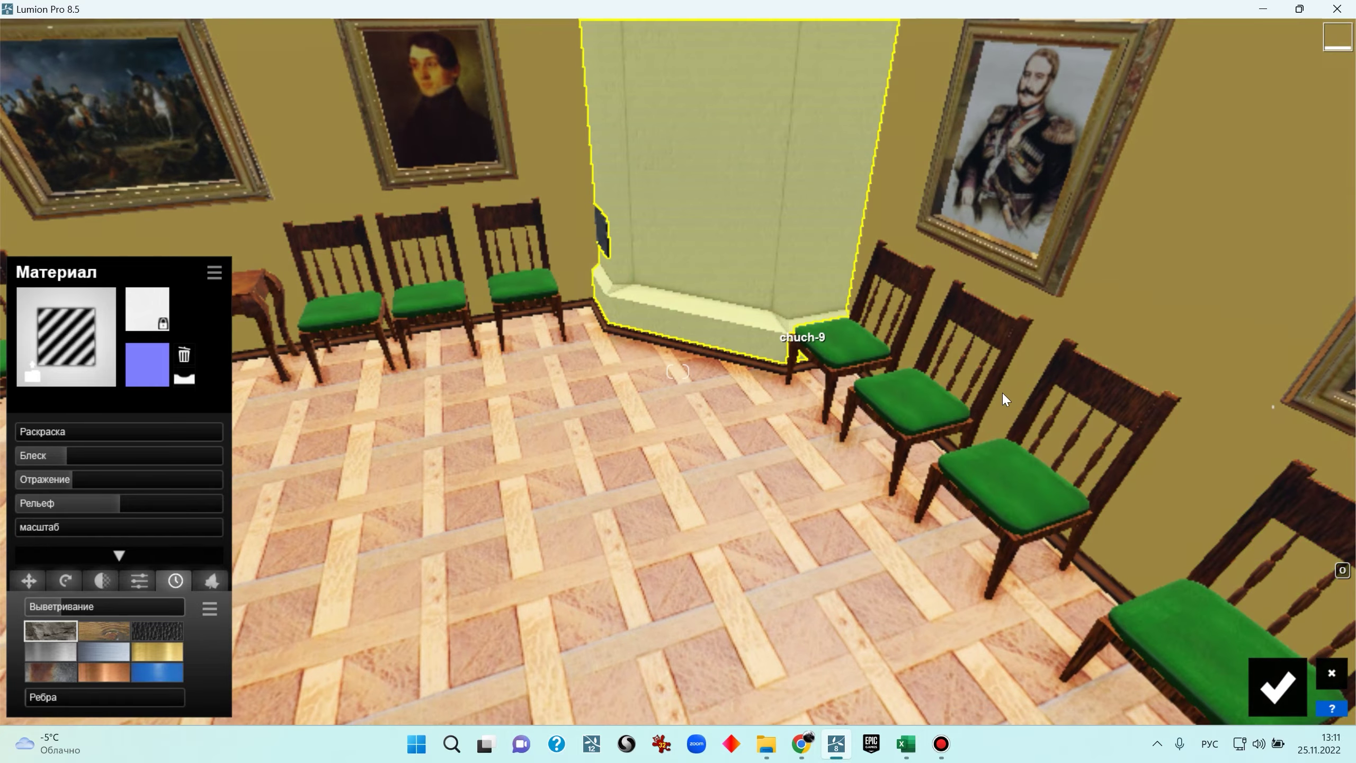
pyautogui.moveTo(906, 456); pyautogui.dragTo(1308, 438, button='right')
pyautogui.press('w')
pyautogui.moveTo(988, 465); pyautogui.dragTo(801, 544, button='right')
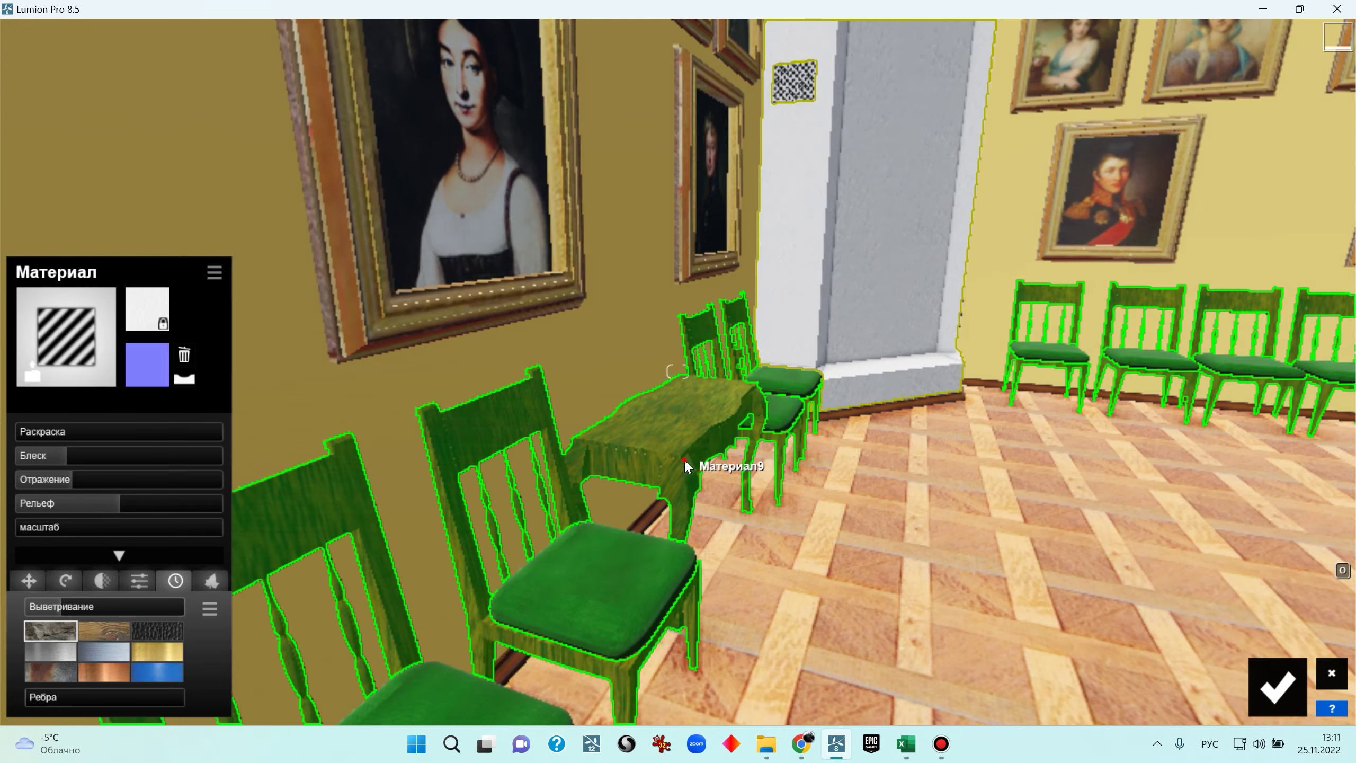
pyautogui.click(684, 457)
pyautogui.click(73, 406)
# Set the furniture wood's gloss to about 17 percent and reflection to about 39 percent, generate its normal map and try wood weathering
pyautogui.moveTo(107, 455)
pyautogui.mouseDown()
pyautogui.moveTo(35, 458)
pyautogui.moveTo(68, 486)
pyautogui.moveTo(43, 475)
pyautogui.moveTo(98, 474)
pyautogui.mouseUp()
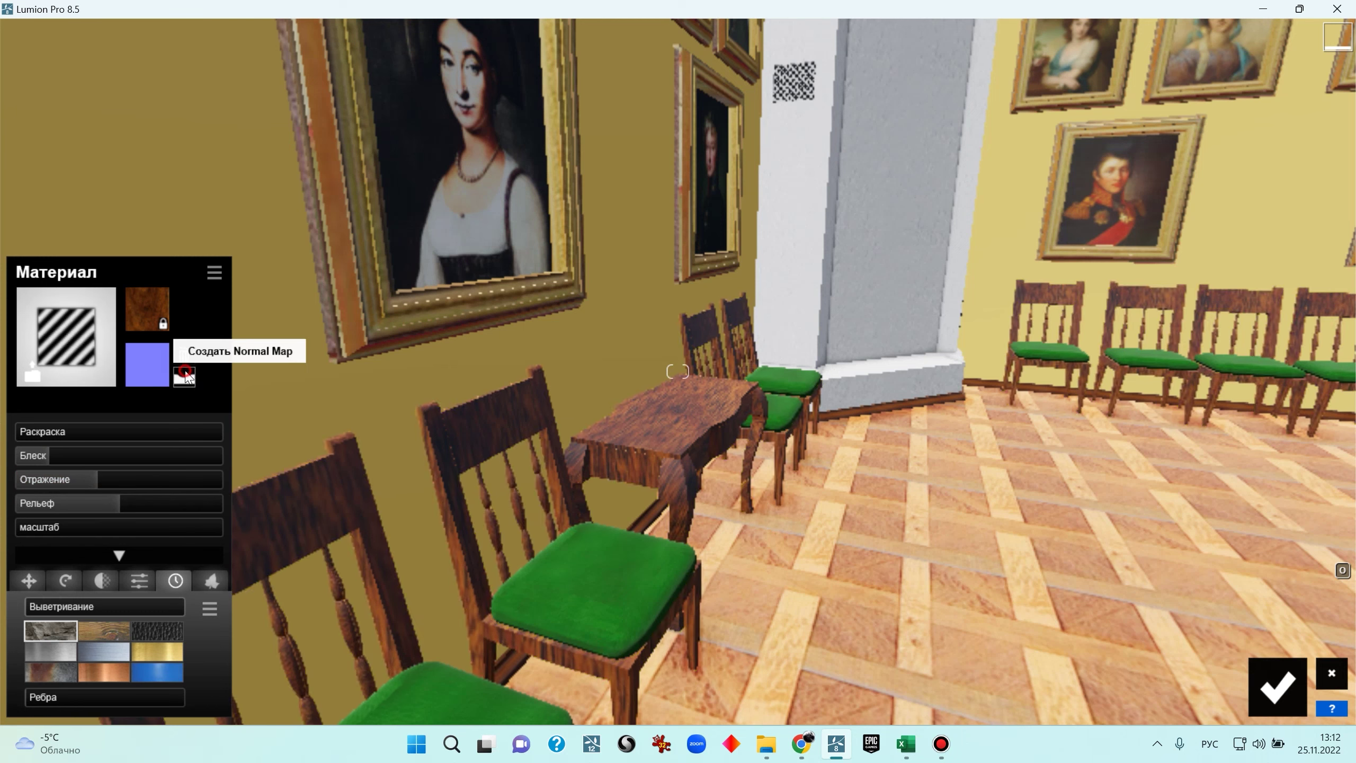
pyautogui.click(104, 630)
pyautogui.moveTo(52, 606); pyautogui.dragTo(3, 621)
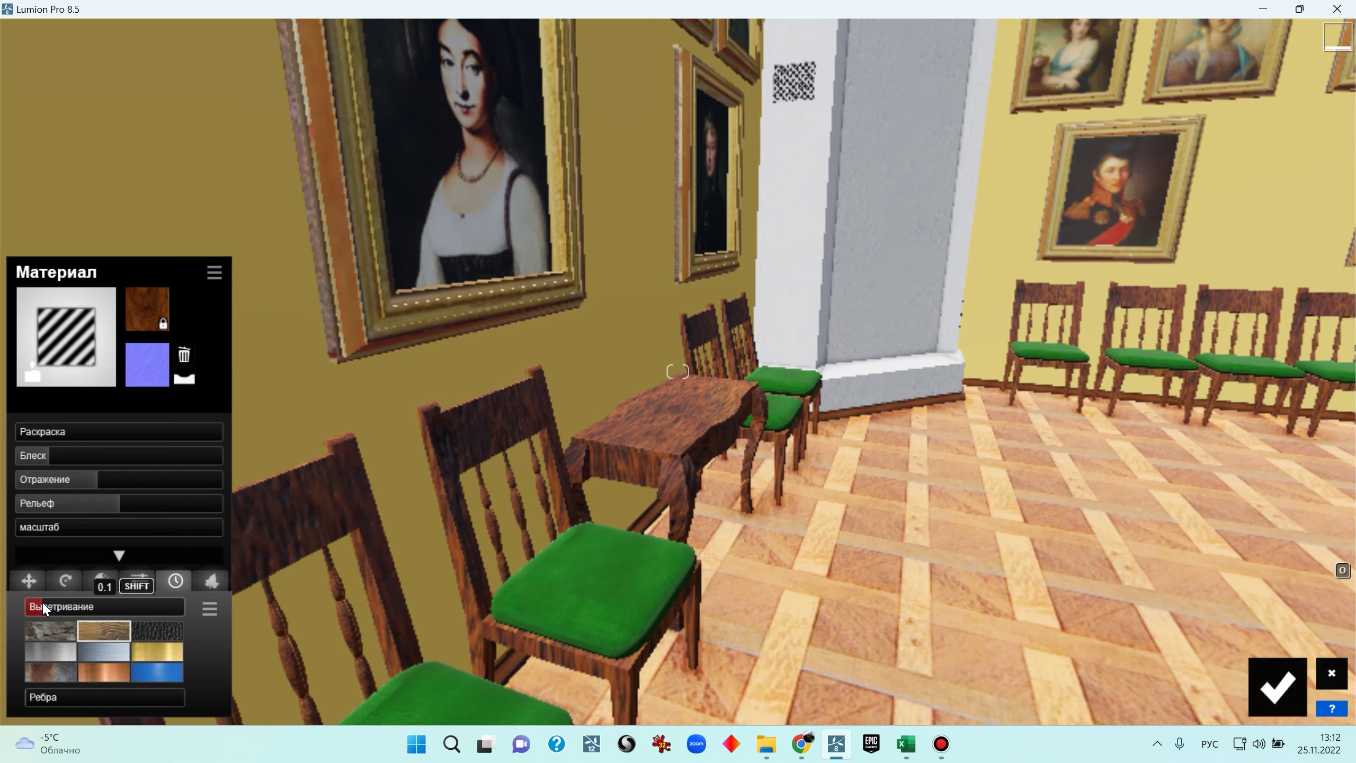
# In the chapel, select the candle stands and assign them a dark copper-coloured indoor metal material
pyautogui.moveTo(677, 372); pyautogui.dragTo(697, 280, button='right')
pyautogui.press('w')
pyautogui.press('w')
pyautogui.press('w')
pyautogui.press('w')
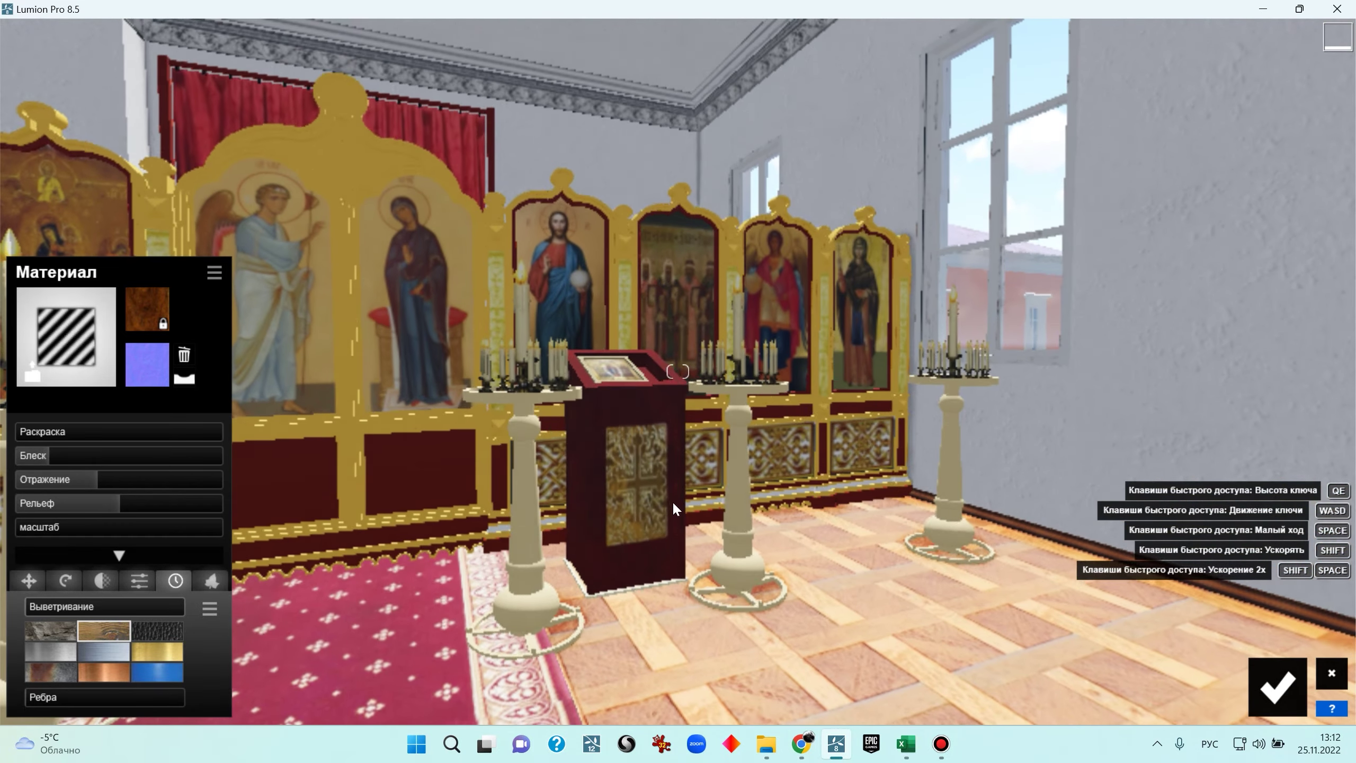
pyautogui.click(534, 511)
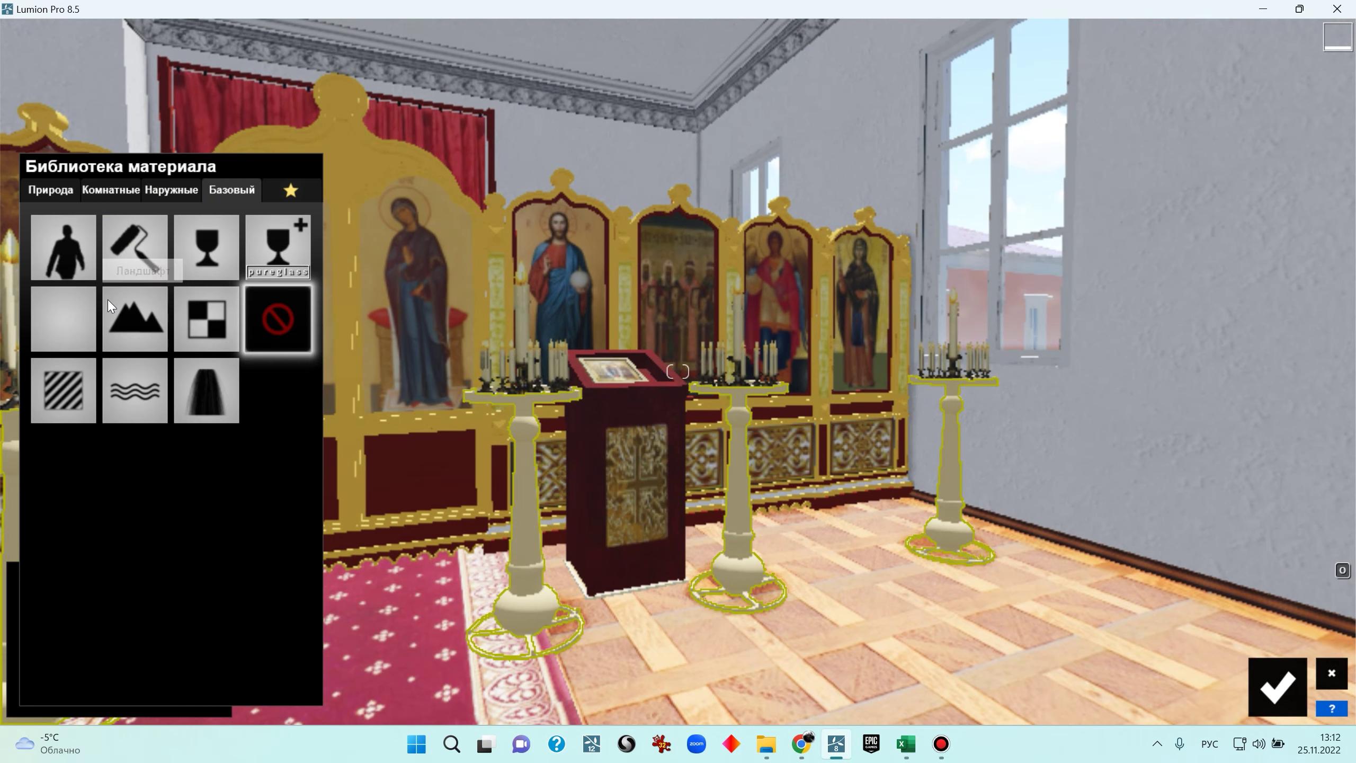
pyautogui.click(123, 192)
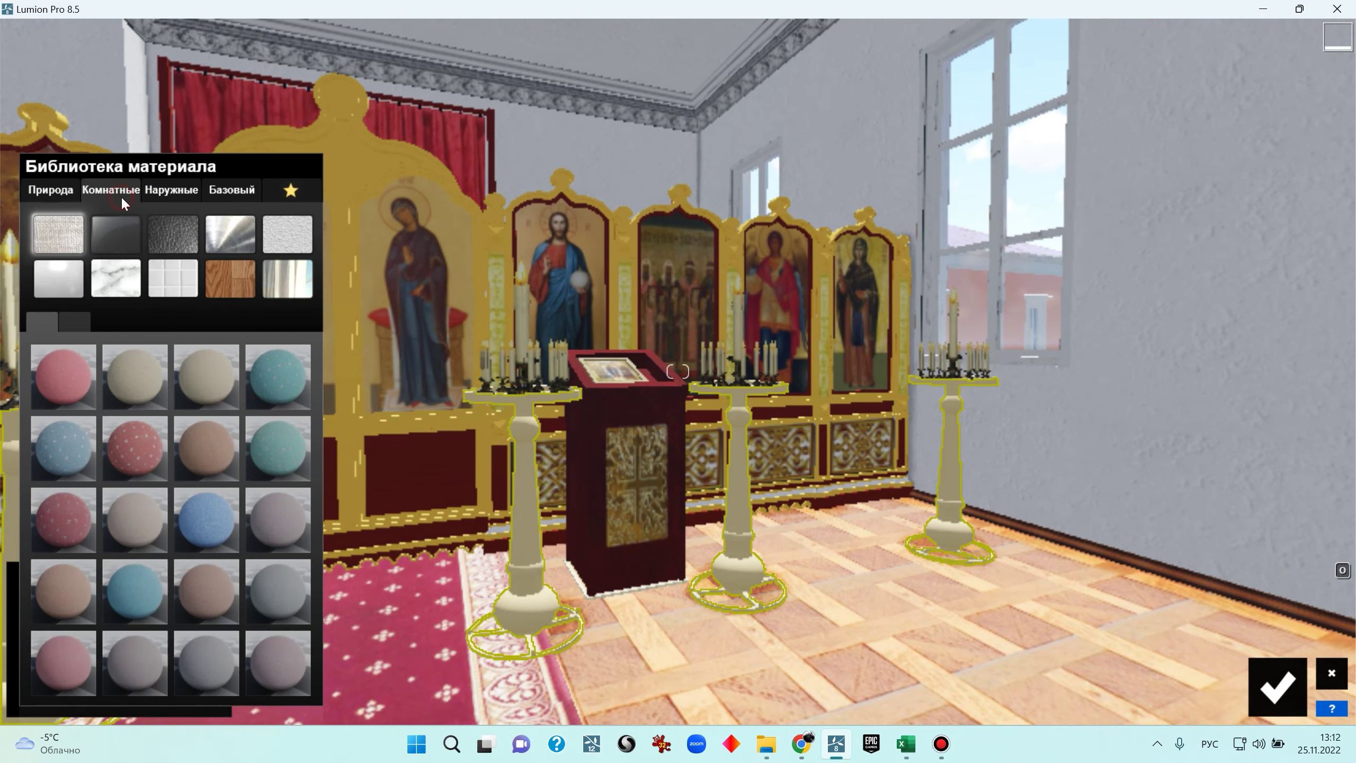
pyautogui.click(230, 234)
pyautogui.click(212, 379)
# Add copper weathering (Медь) at 0.4 to the candle stands' metal
pyautogui.moveTo(677, 372); pyautogui.dragTo(338, 190, button='right')
pyautogui.press('w')
pyautogui.press('w')
pyautogui.press('s')
pyautogui.click(313, 163)
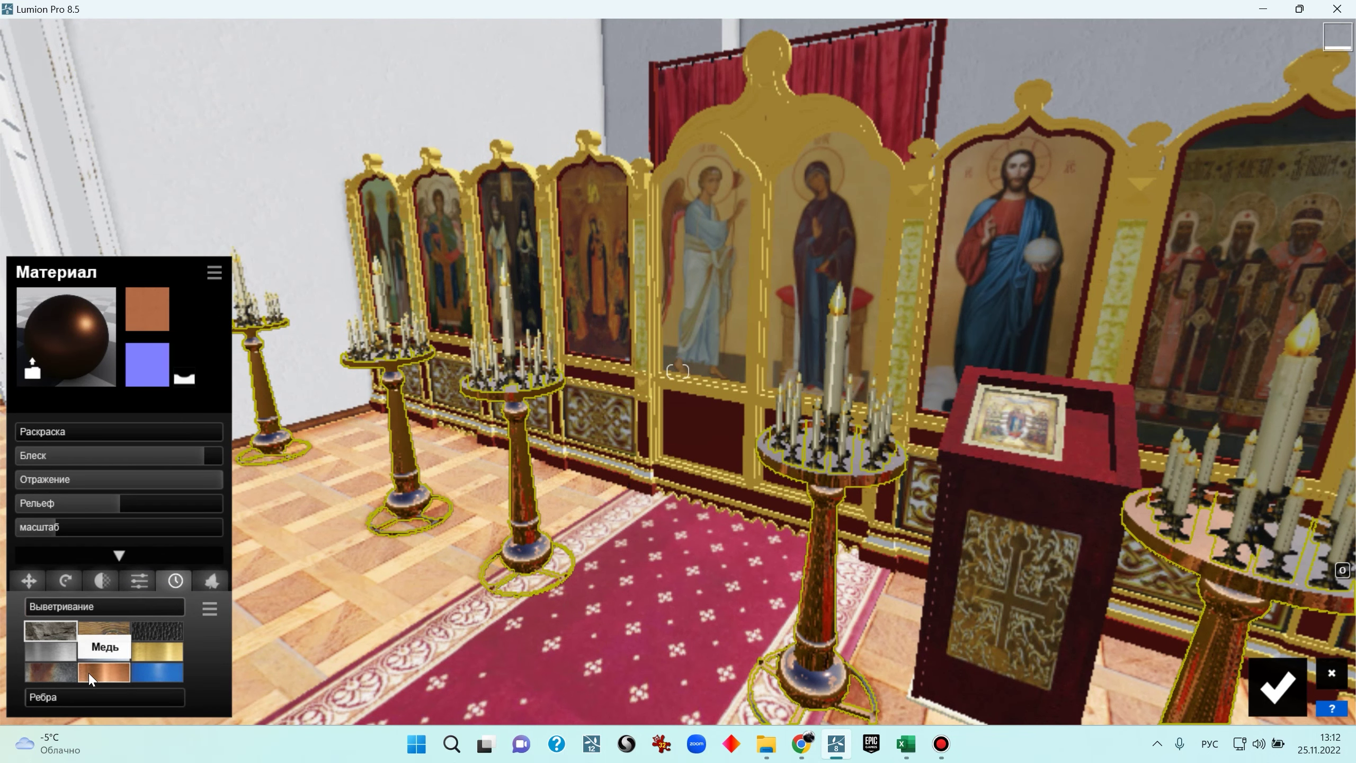
pyautogui.moveTo(53, 608); pyautogui.dragTo(81, 610)
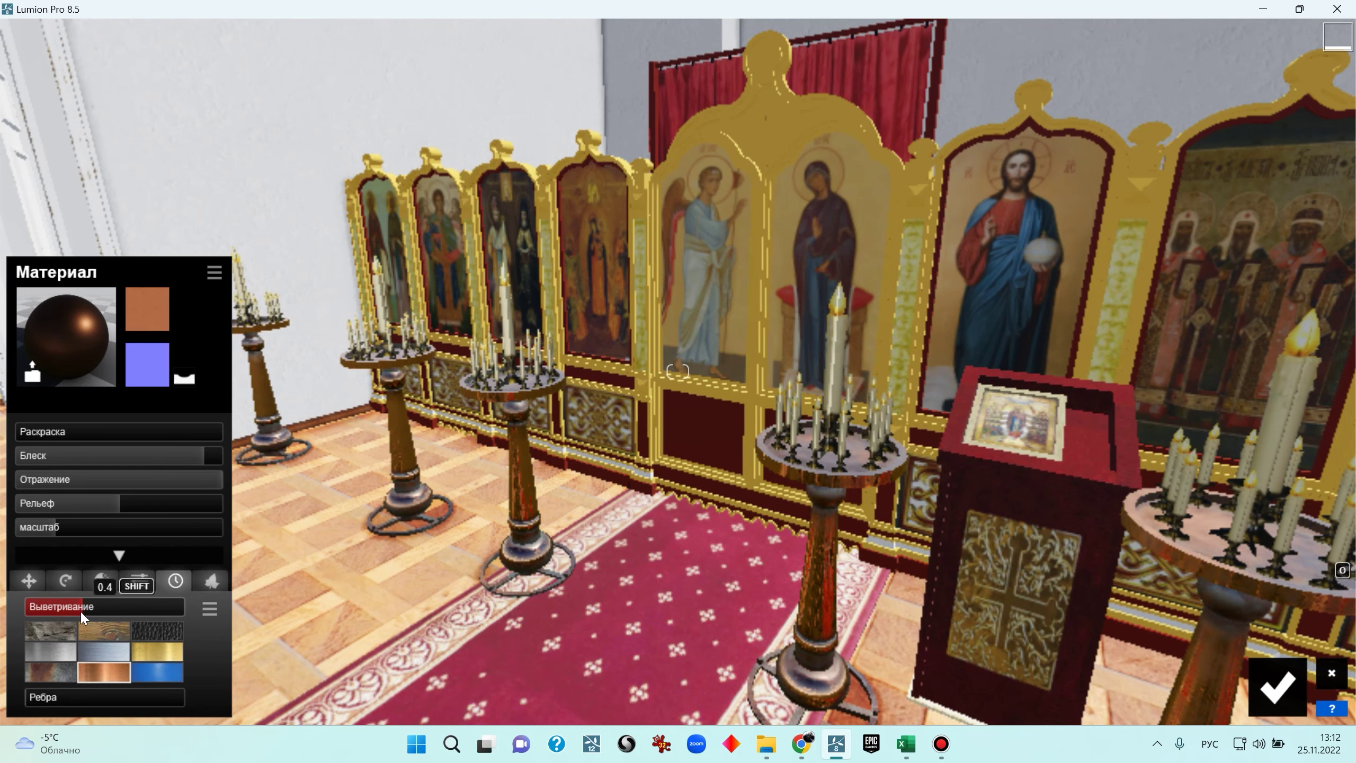
# Select the golden frame of the iconostasis and assign it the basic Standard material
pyautogui.moveTo(281, 578); pyautogui.dragTo(203, 578, button='right')
pyautogui.moveTo(629, 459)
pyautogui.mouseDown(button='right')
pyautogui.moveTo(523, 460)
pyautogui.moveTo(640, 475)
pyautogui.moveTo(630, 460)
pyautogui.mouseUp(button='right')
pyautogui.press('w')
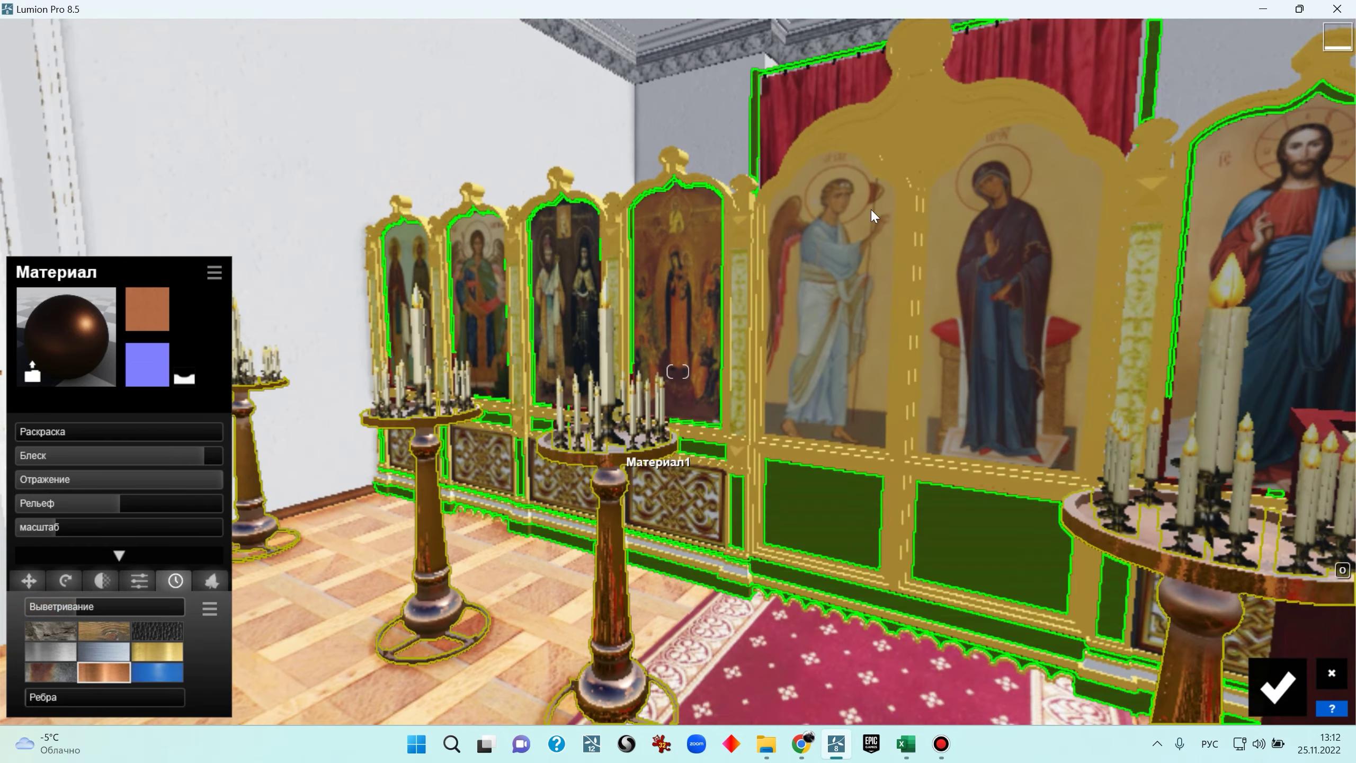
pyautogui.click(905, 144)
pyautogui.click(60, 387)
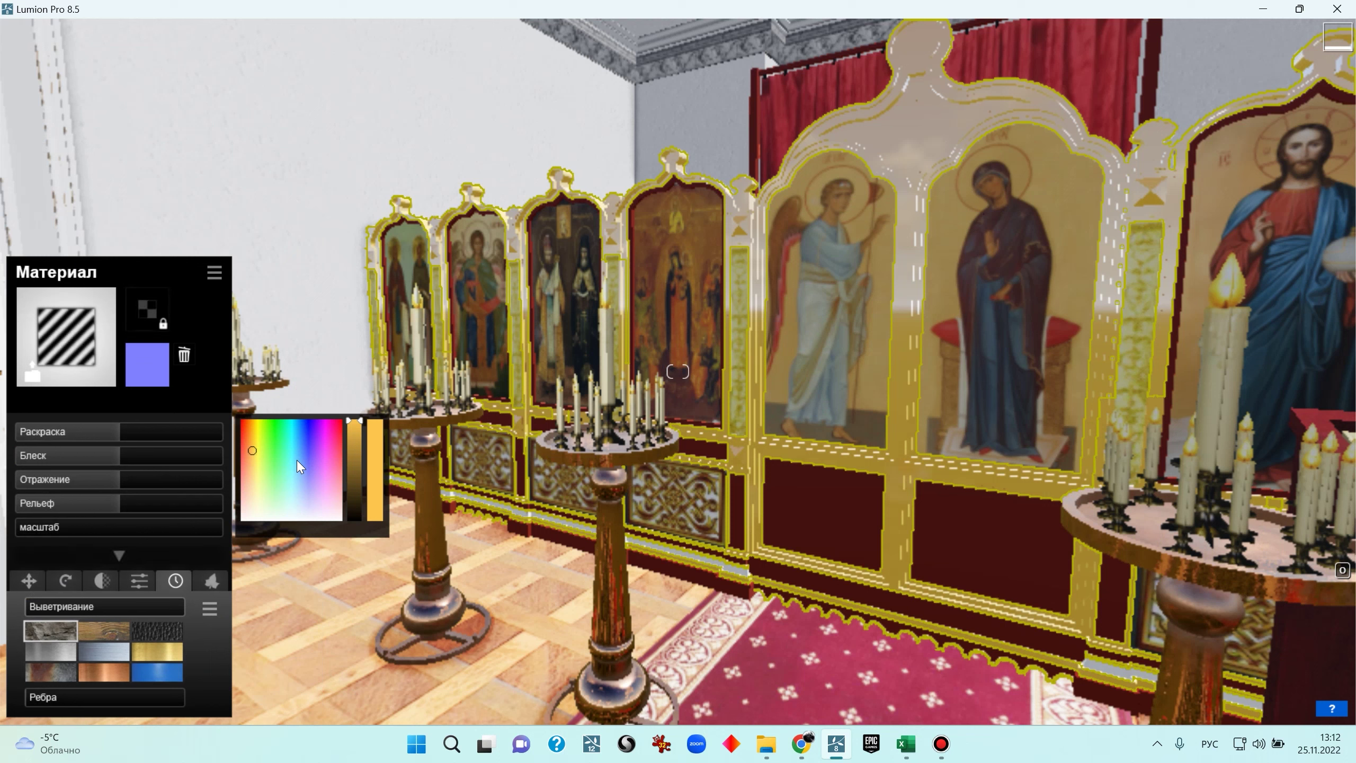
# Set the golden frame's gloss to about 22 percent and reflection to 0.4, and add wood weathering at about 77 percent
pyautogui.moveTo(74, 455); pyautogui.dragTo(57, 478)
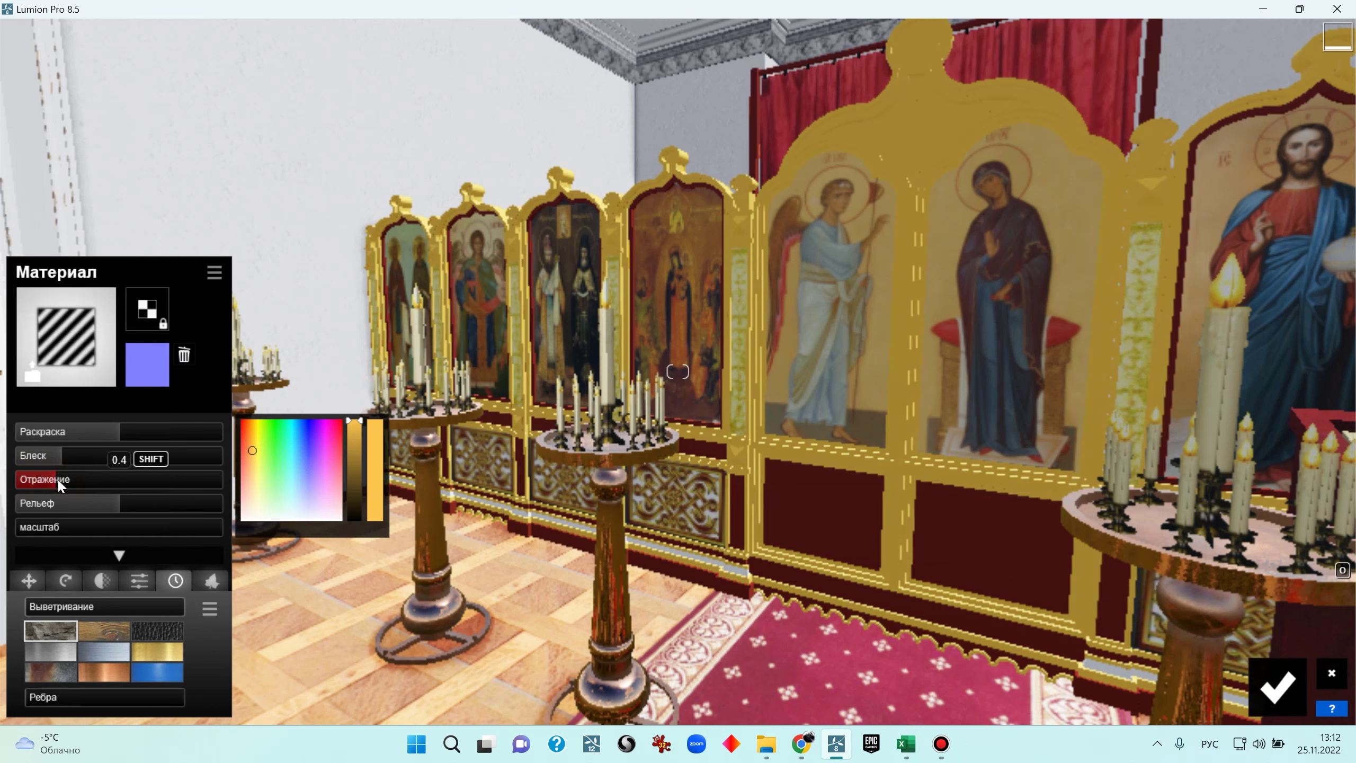
pyautogui.click(101, 628)
pyautogui.moveTo(55, 608); pyautogui.dragTo(153, 589)
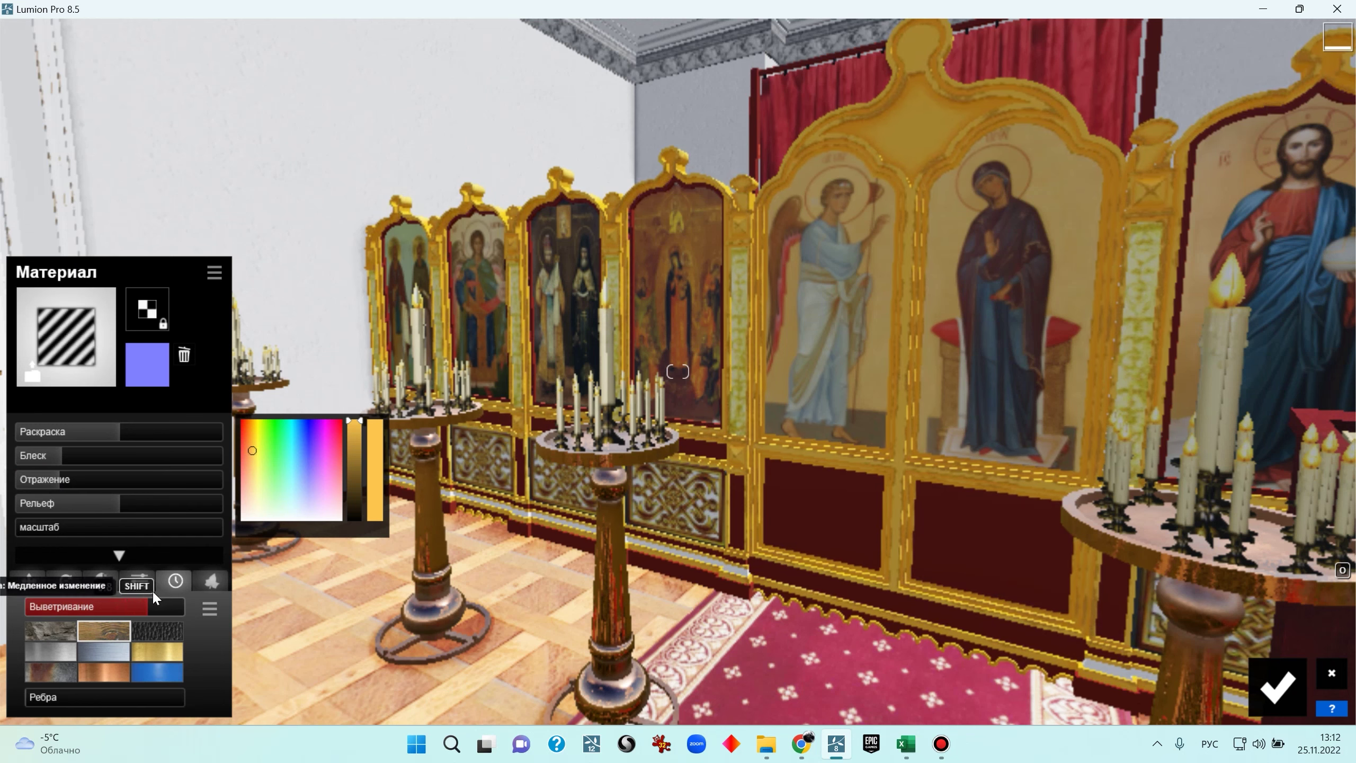
# Select the dark red panels of the iconostasis and assign them the basic Standard material
pyautogui.press('s')
pyautogui.moveTo(342, 598); pyautogui.dragTo(544, 598, button='right')
pyautogui.moveTo(677, 372); pyautogui.dragTo(707, 407, button='right')
pyautogui.press('w')
pyautogui.click(709, 410)
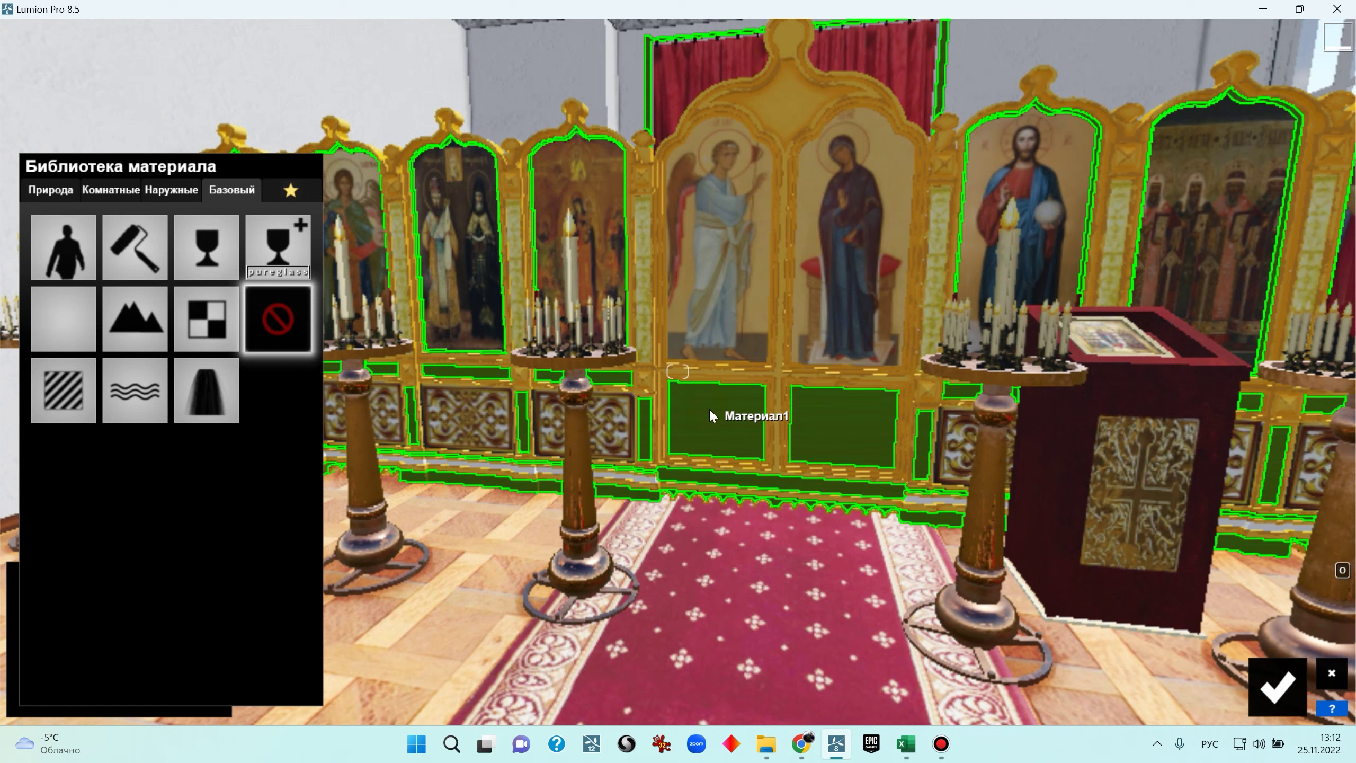
pyautogui.click(60, 387)
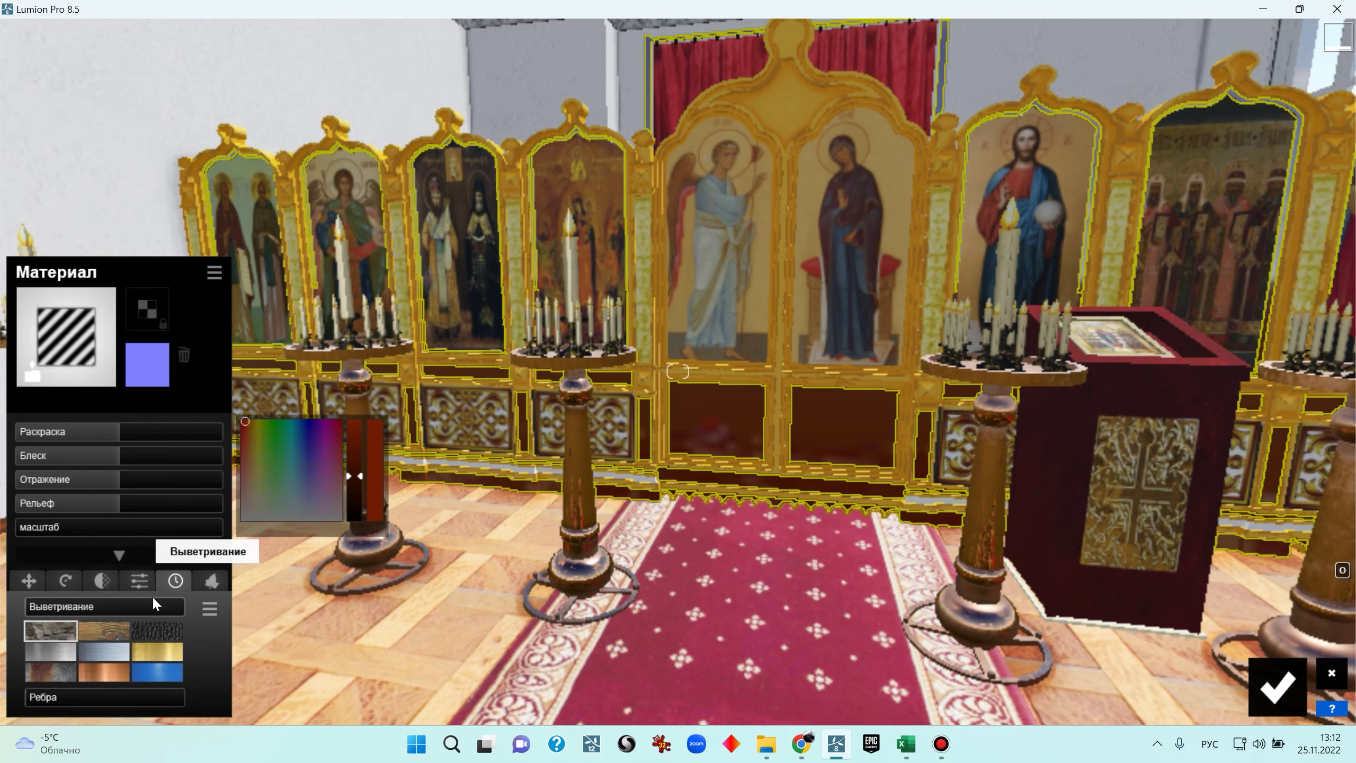
# Set the dark red panels' gloss to about 15 percent and reflection to 0.4, trying wood weathering and reducing it to zero
pyautogui.click(99, 631)
pyautogui.moveTo(69, 450); pyautogui.dragTo(62, 477)
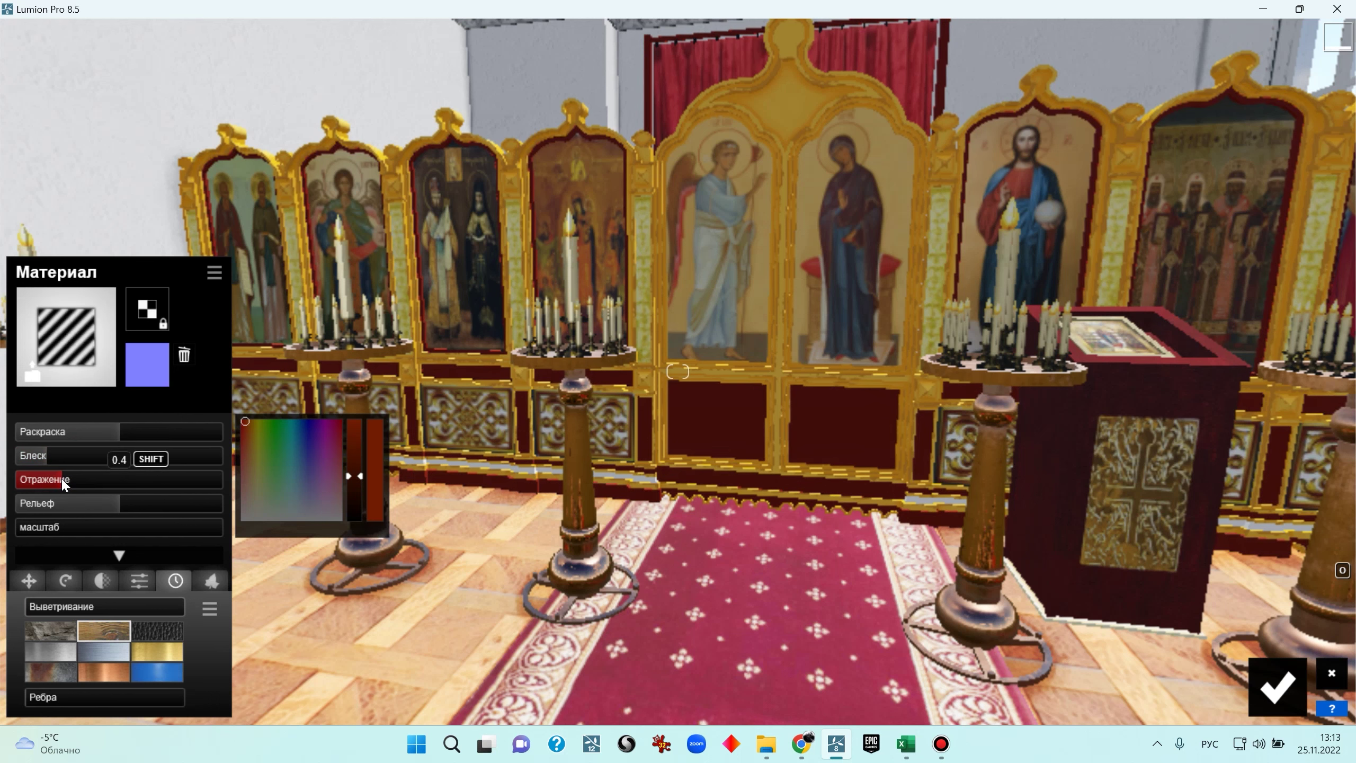
pyautogui.moveTo(53, 598); pyautogui.dragTo(64, 602)
pyautogui.moveTo(150, 606)
pyautogui.mouseDown()
pyautogui.moveTo(63, 608)
pyautogui.moveTo(190, 604)
pyautogui.moveTo(44, 609)
pyautogui.moveTo(233, 610)
pyautogui.moveTo(36, 613)
pyautogui.mouseUp()
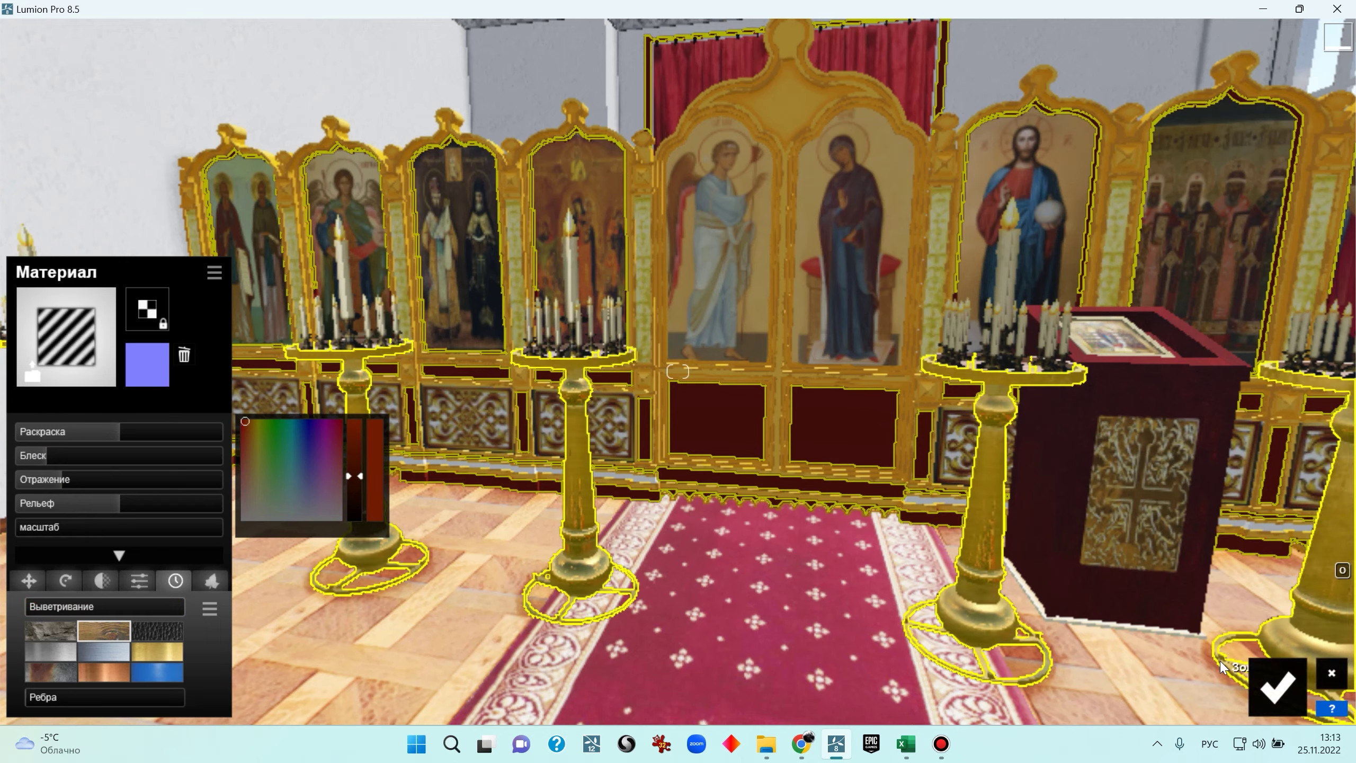
# Back in the portrait hall, select the ornamental ceiling cornice and assign it the basic Standard material
pyautogui.press('w')
pyautogui.moveTo(860, 454); pyautogui.dragTo(683, 225, button='right')
pyautogui.press('w')
pyautogui.press('w')
pyautogui.press('w')
pyautogui.moveTo(778, 348); pyautogui.dragTo(385, 567, button='right')
pyautogui.press('w')
pyautogui.press('s')
pyautogui.moveTo(988, 502); pyautogui.dragTo(797, 263, button='right')
pyautogui.press('w')
pyautogui.click(738, 333)
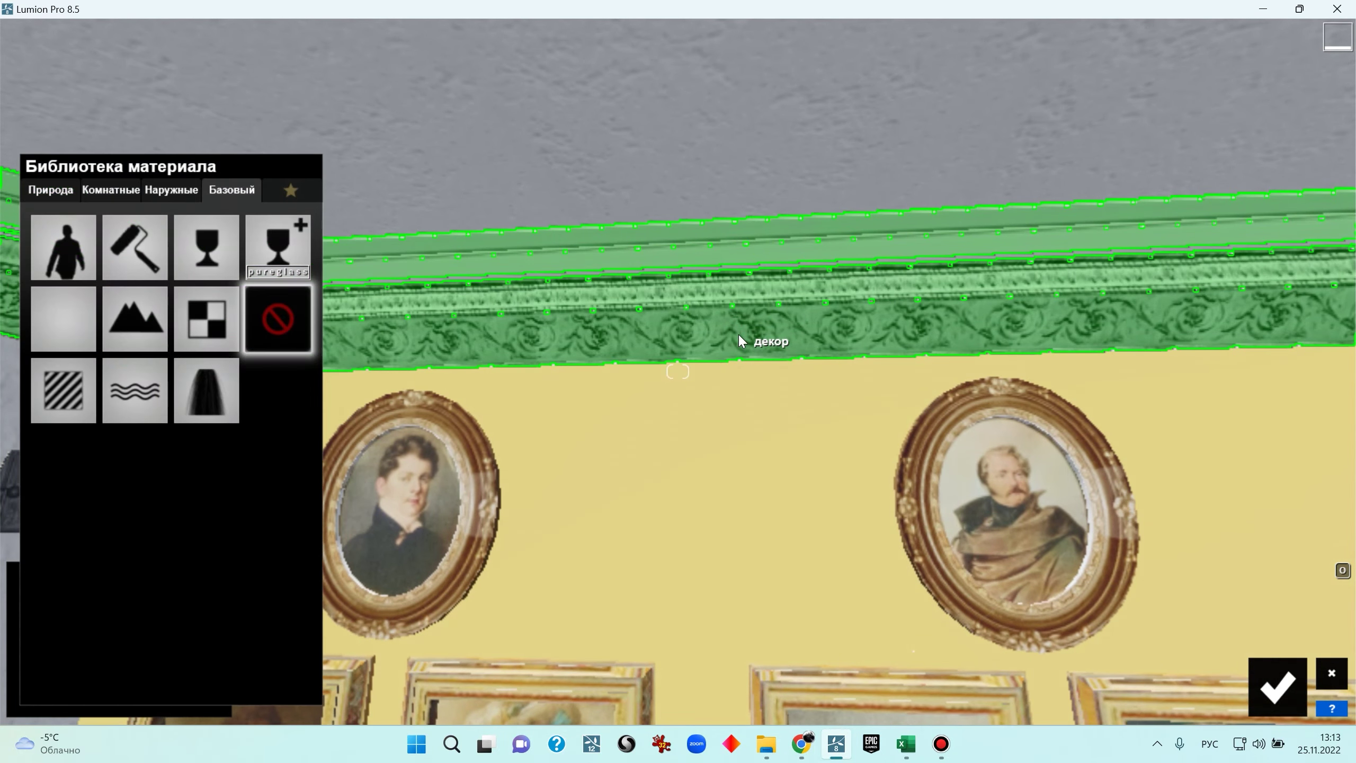
pyautogui.click(60, 312)
# Set the cornice's gloss to 0.1 and its reflection to about 16 percent
pyautogui.moveTo(295, 444); pyautogui.dragTo(1, 462, button='right')
pyautogui.press('w')
pyautogui.click(27, 456)
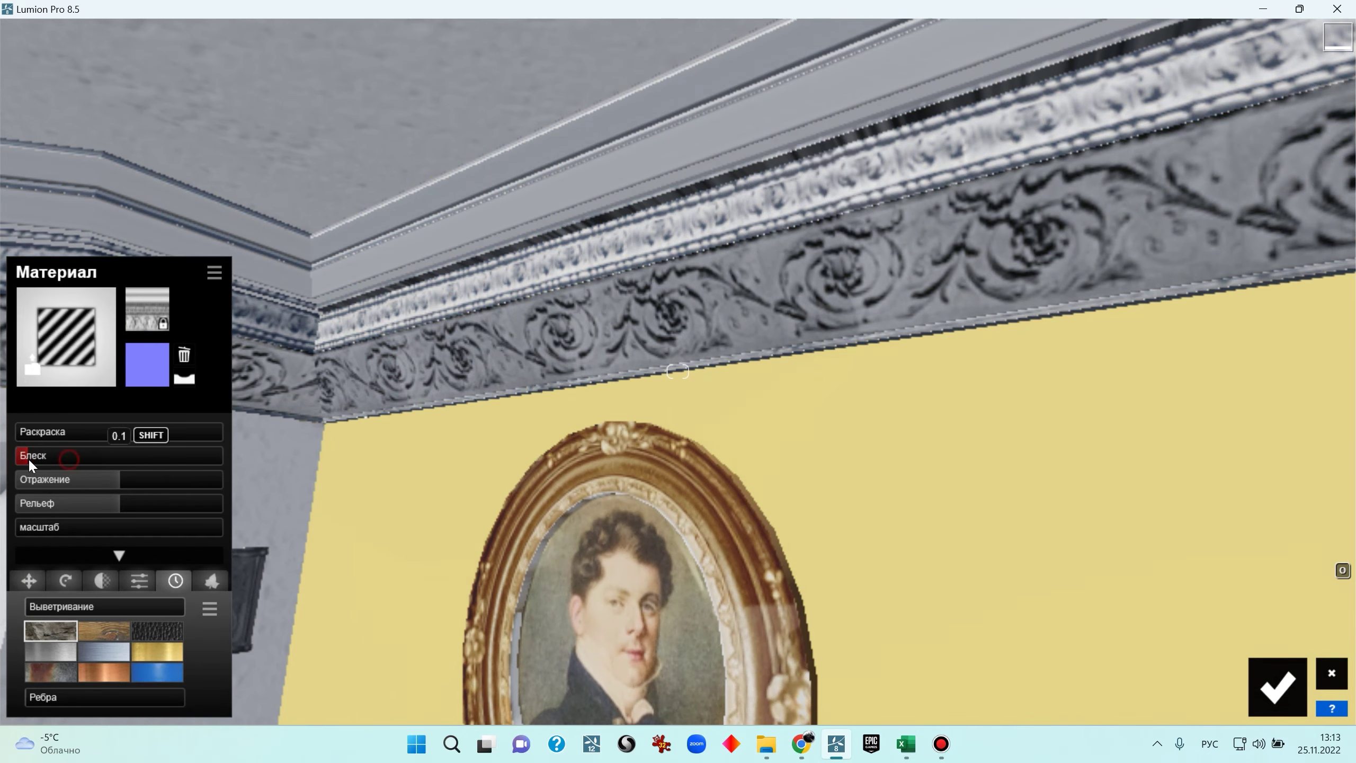
pyautogui.moveTo(61, 479); pyautogui.dragTo(48, 479)
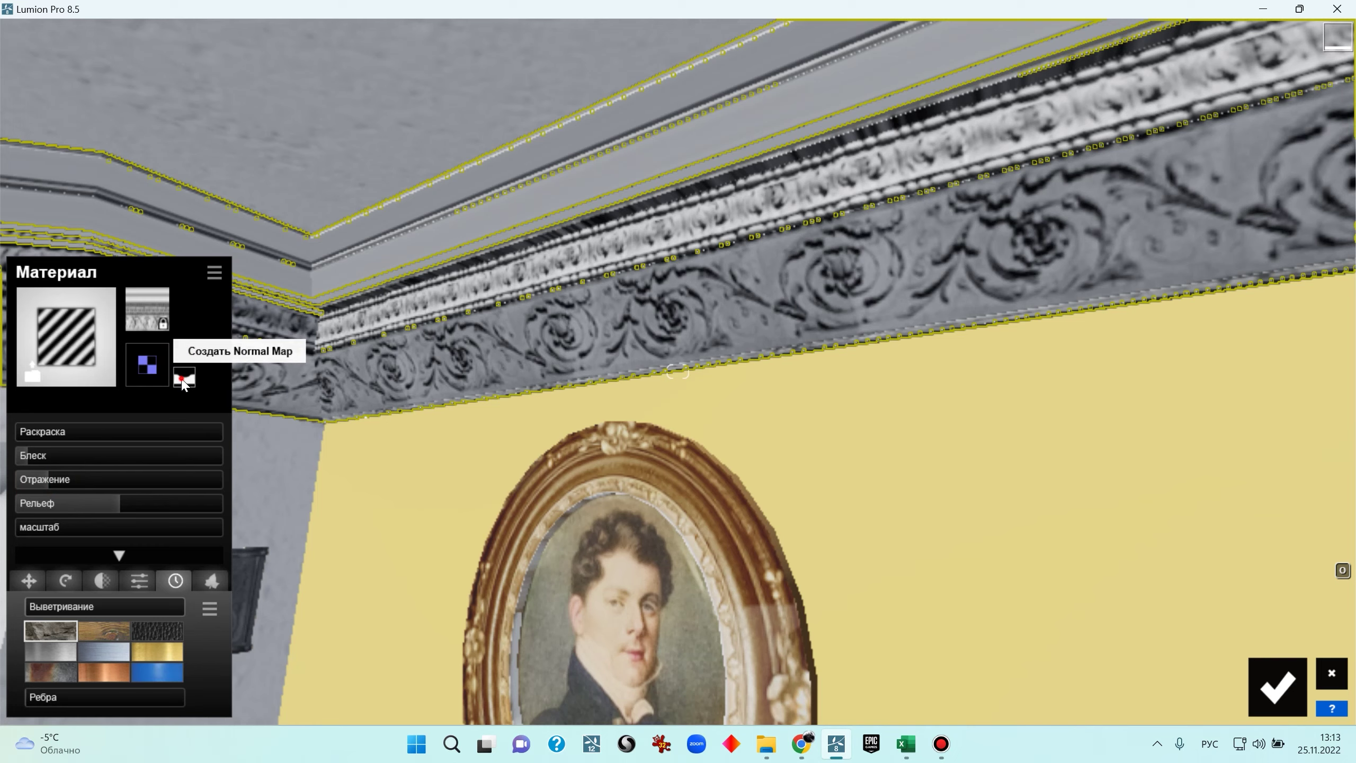
# Generate a normal map for the cornice, flip its direction and raise the relief to the maximum
pyautogui.click(184, 379)
pyautogui.press('w')
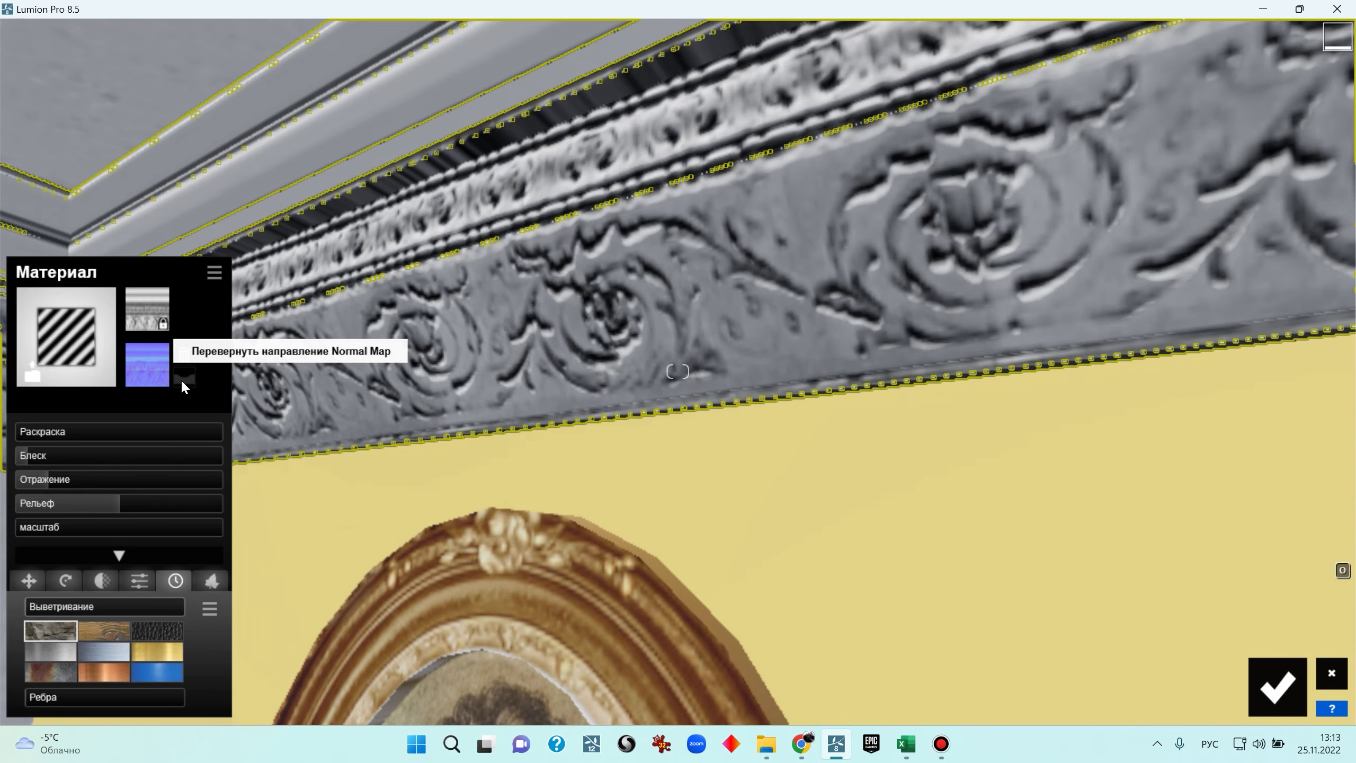
pyautogui.click(183, 378)
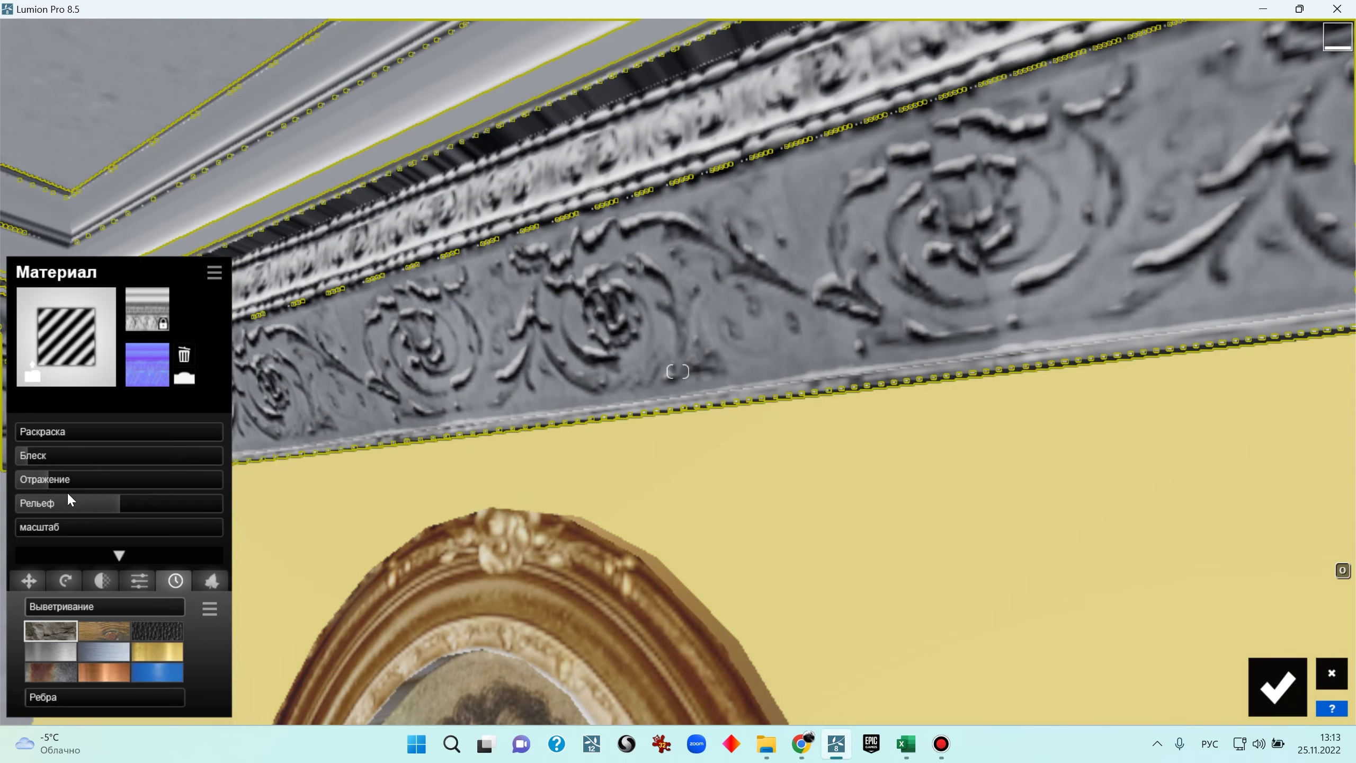
pyautogui.moveTo(166, 503); pyautogui.dragTo(333, 494)
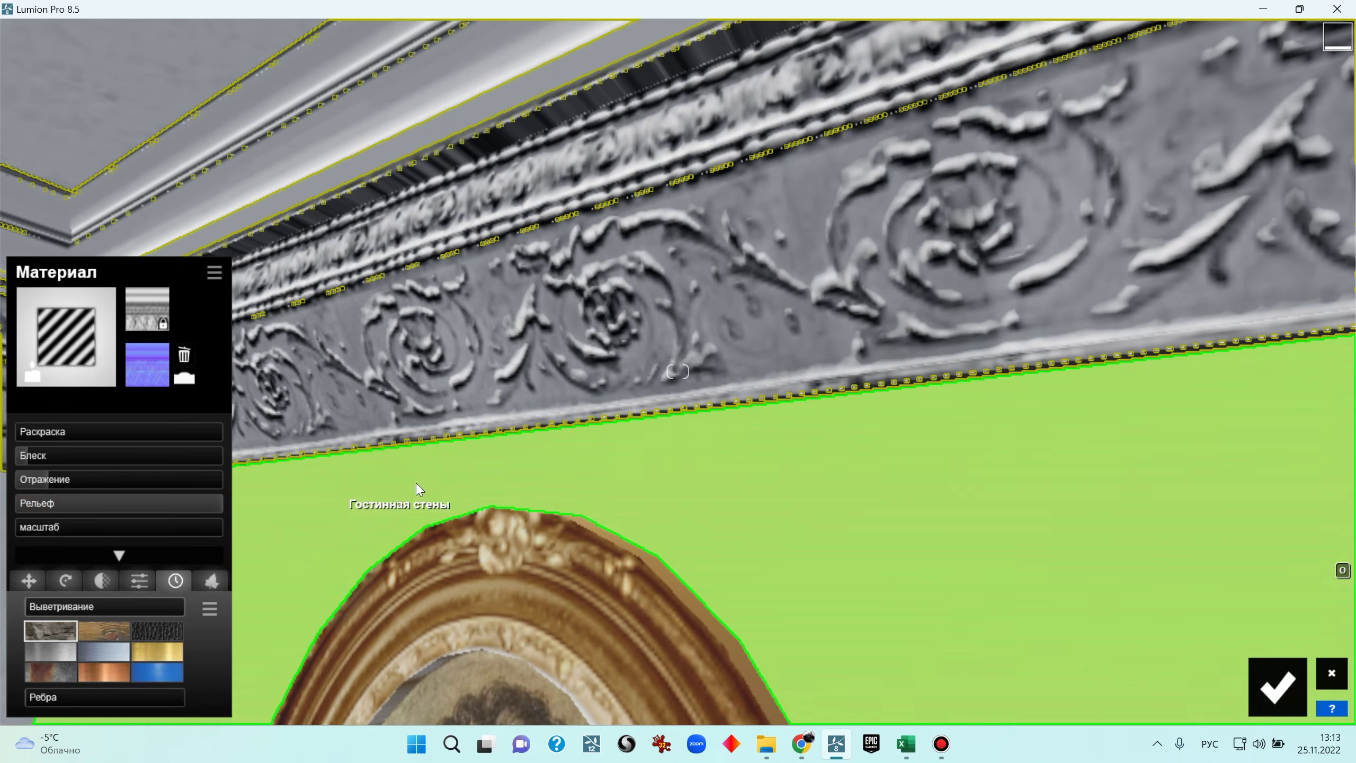
# Raise the cornice's colorization to about 66 percent with white as the tint colour
pyautogui.press('s')
pyautogui.moveTo(415, 484); pyautogui.dragTo(27, 488, button='right')
pyautogui.moveTo(34, 432); pyautogui.dragTo(152, 437)
pyautogui.press('s')
pyautogui.moveTo(678, 371); pyautogui.dragTo(379, 494, button='right')
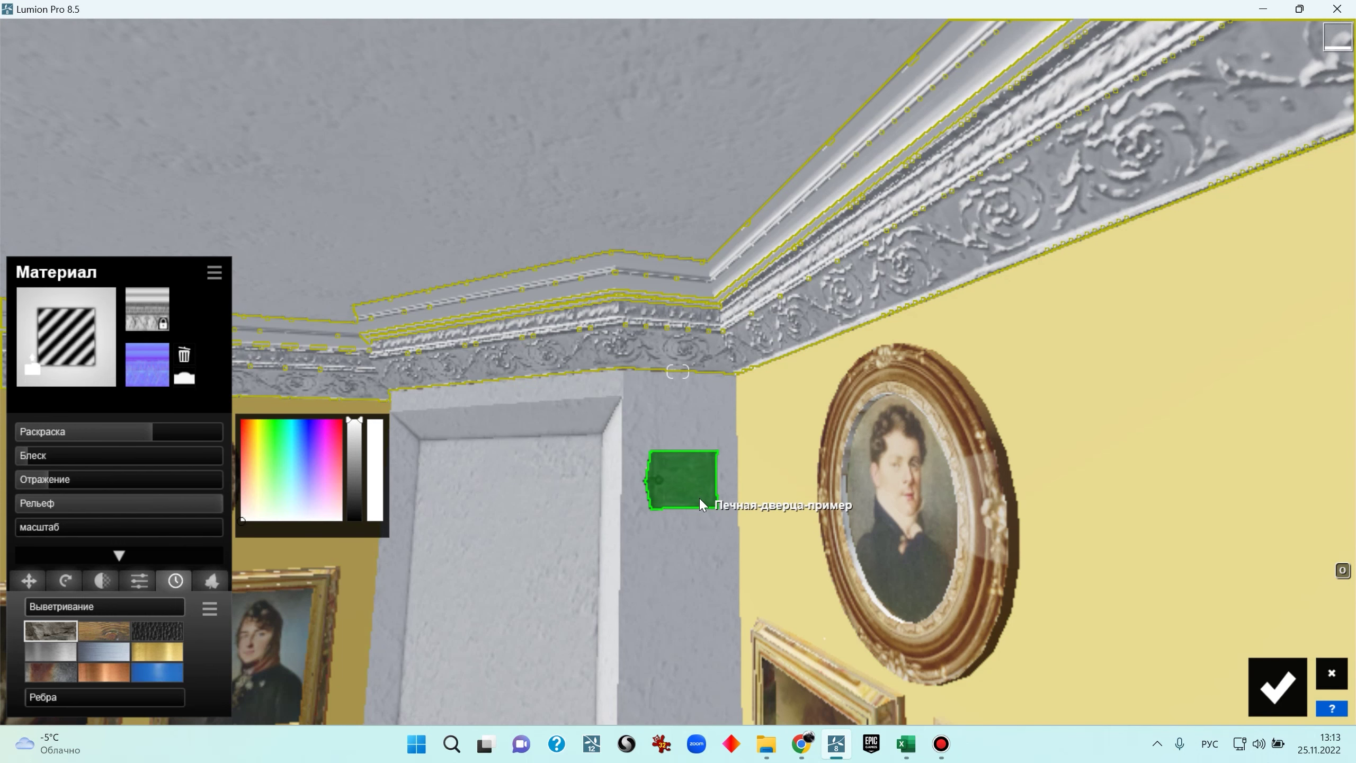
# Assign the Standard material to the dark stove door, with gloss 0.4 and reflection about 30 percent
pyautogui.click(701, 505)
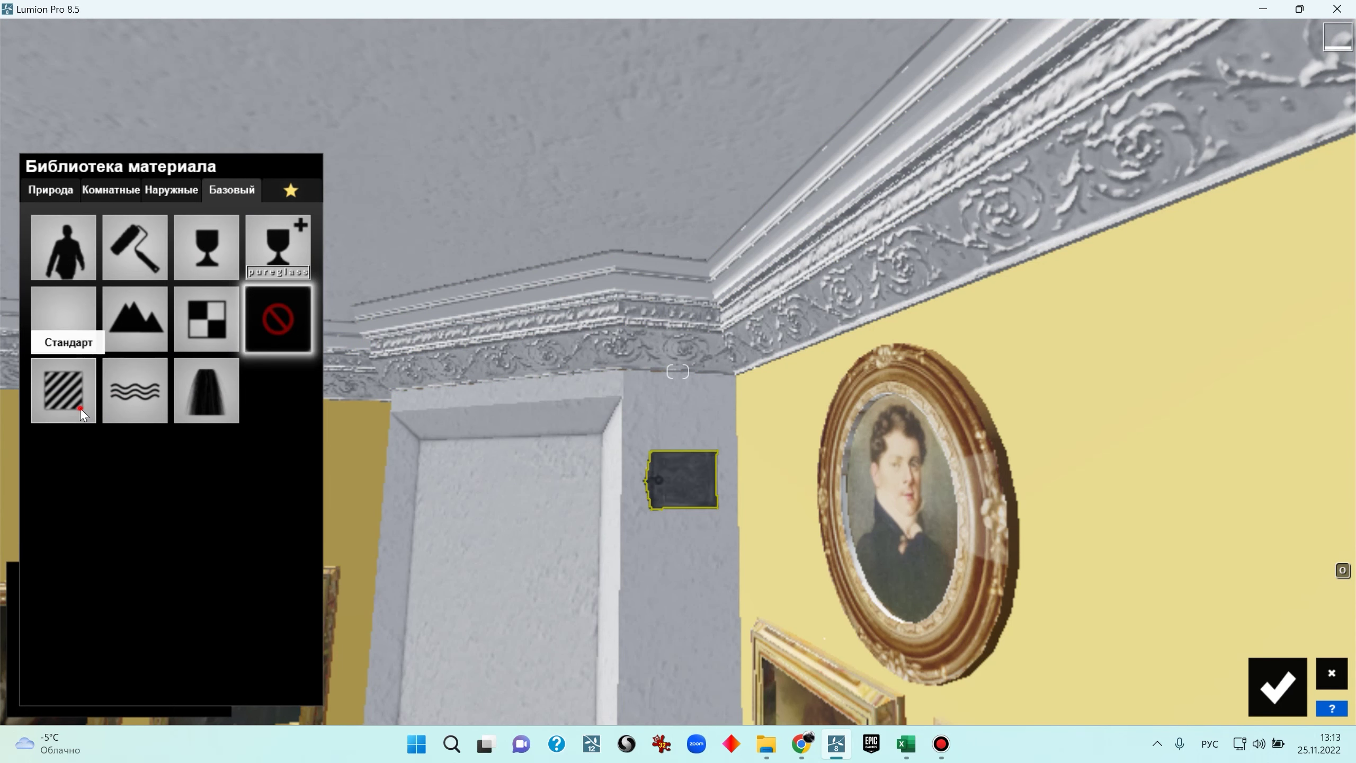
pyautogui.click(80, 408)
pyautogui.moveTo(100, 460); pyautogui.dragTo(61, 453)
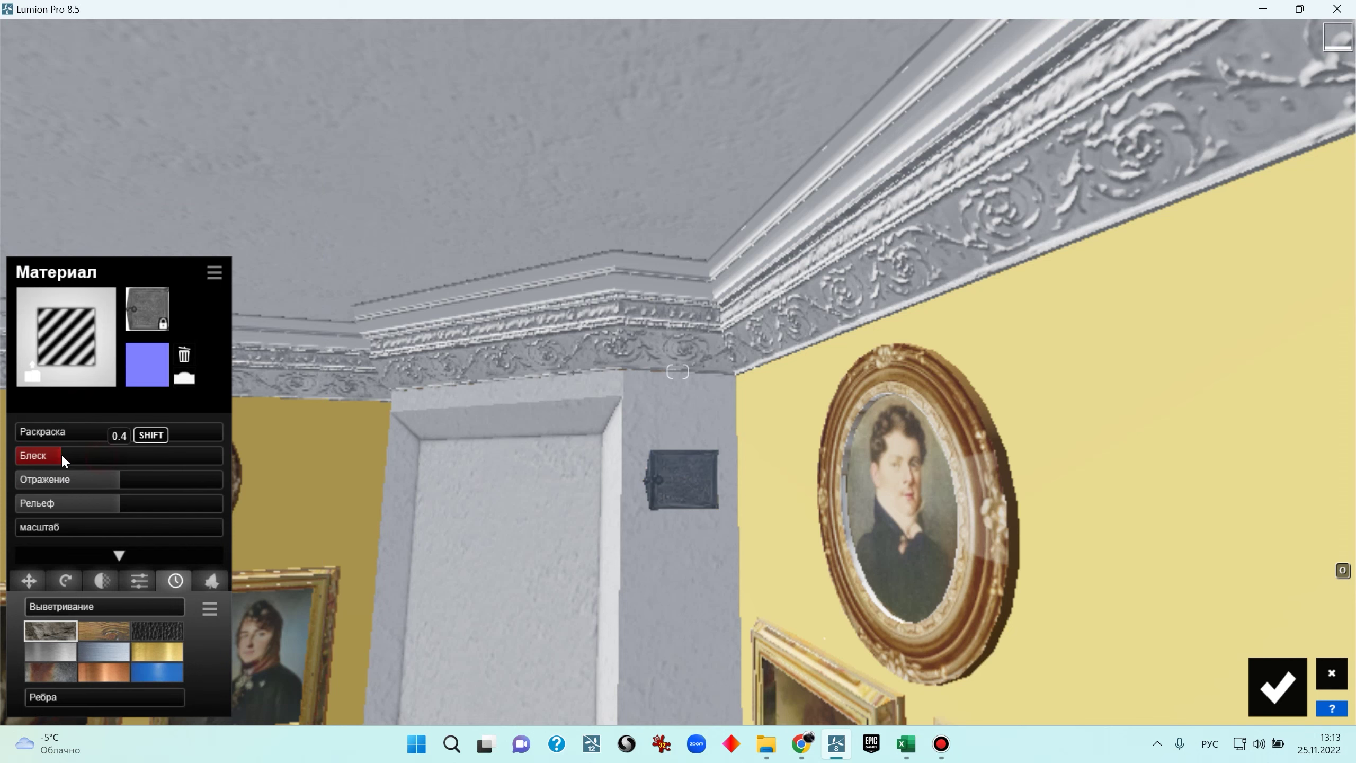
pyautogui.click(77, 476)
# Generate a normal map for the stove door, reduce its relief to zero and save the material changes
pyautogui.click(185, 378)
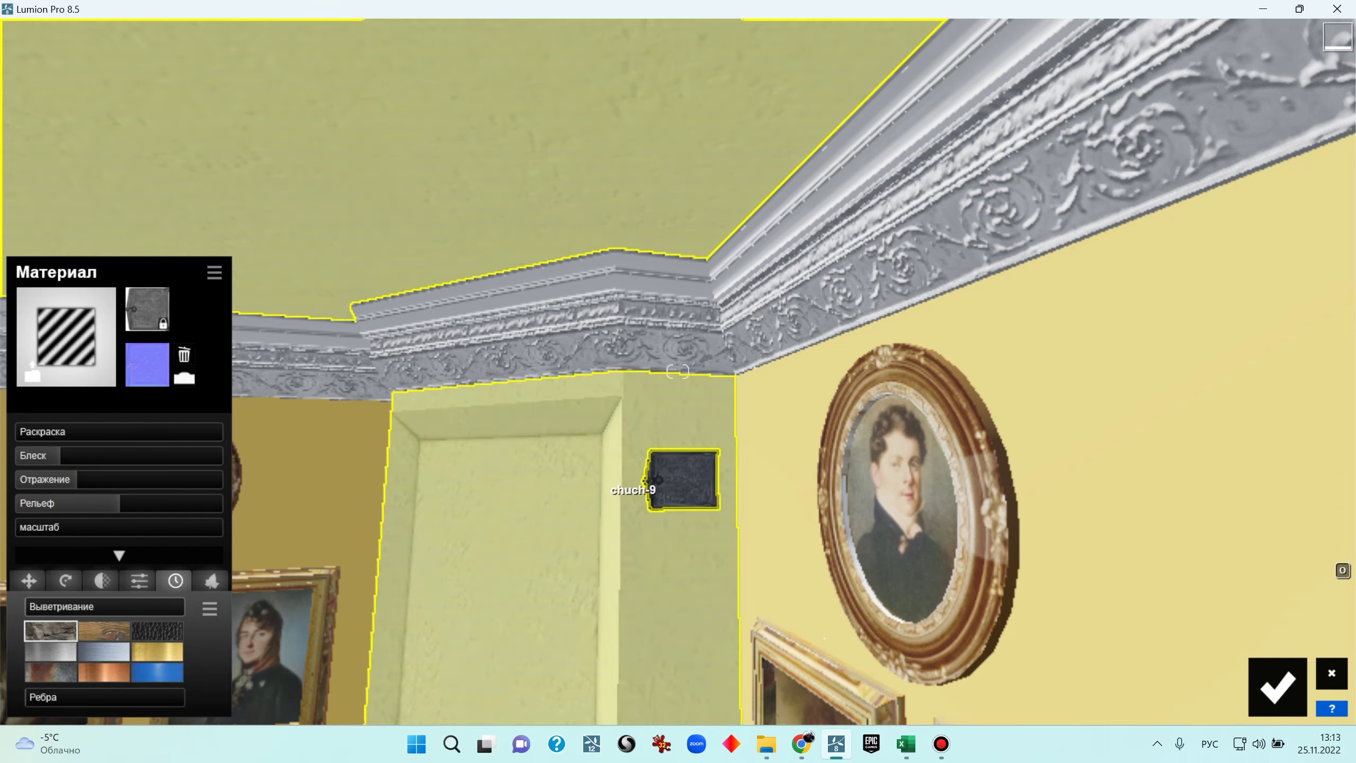
pyautogui.press('w')
pyautogui.moveTo(622, 487)
pyautogui.mouseDown(button='right')
pyautogui.moveTo(579, 604)
pyautogui.moveTo(555, 486)
pyautogui.moveTo(596, 487)
pyautogui.mouseUp(button='right')
pyautogui.press('w')
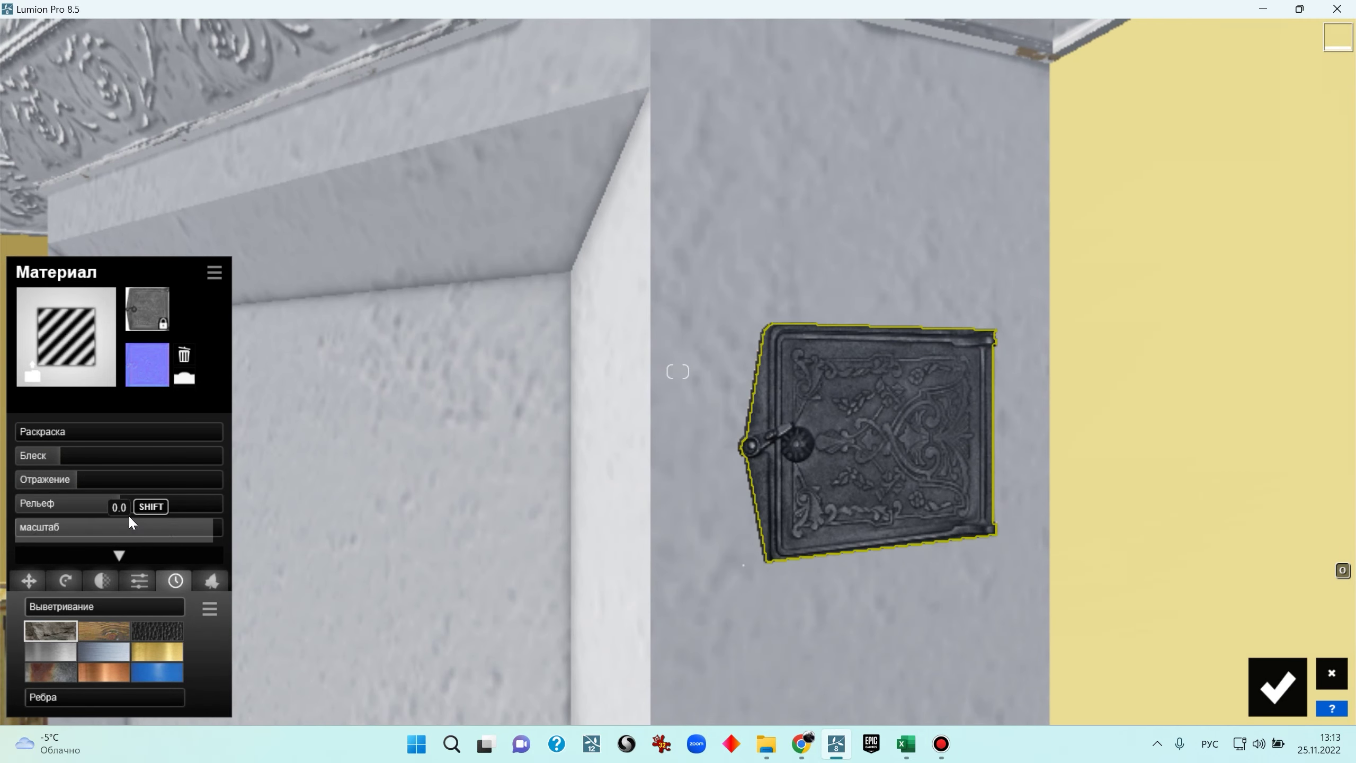
pyautogui.moveTo(108, 502); pyautogui.dragTo(294, 506)
pyautogui.moveTo(120, 517)
pyautogui.mouseDown()
pyautogui.moveTo(262, 509)
pyautogui.moveTo(103, 520)
pyautogui.mouseUp()
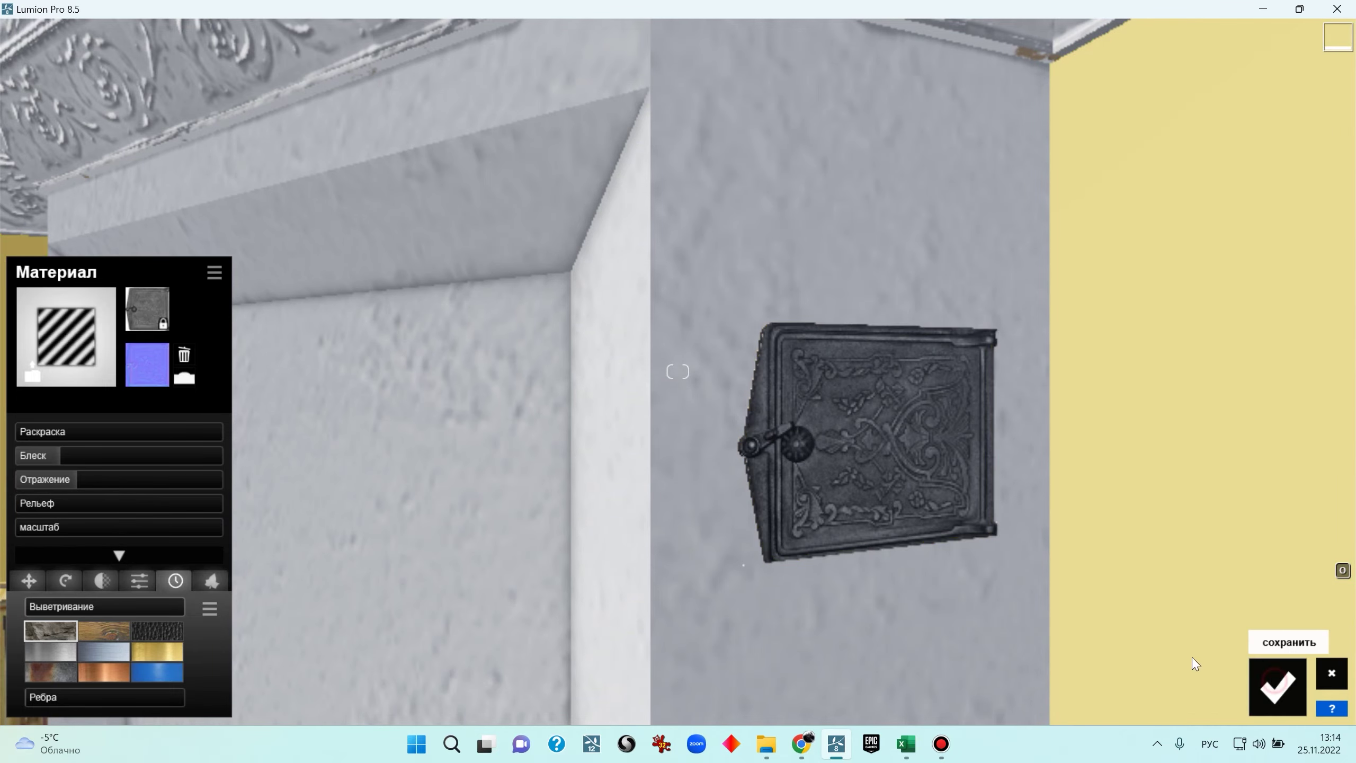
pyautogui.click(1277, 686)
# Go out through the hall doorway to the porch and assign the Standard material to the wooden double door
pyautogui.press('s')
pyautogui.moveTo(677, 372); pyautogui.dragTo(310, 371, button='right')
pyautogui.press('w')
pyautogui.press('w')
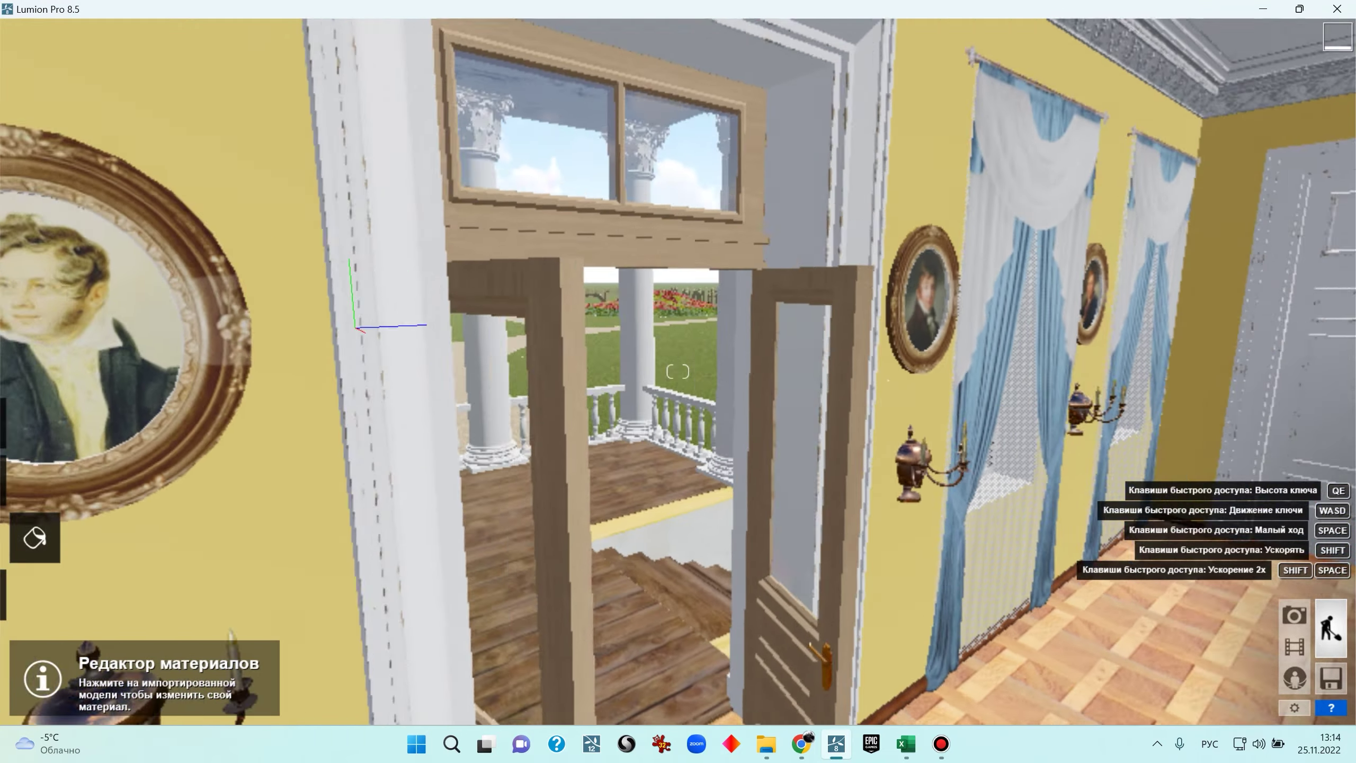
pyautogui.press('w')
pyautogui.moveTo(678, 372)
pyautogui.mouseDown(button='right')
pyautogui.moveTo(534, 406)
pyautogui.moveTo(987, 331)
pyautogui.moveTo(1142, 272)
pyautogui.moveTo(678, 372)
pyautogui.mouseUp(button='right')
pyautogui.press('s')
pyautogui.press('a')
pyautogui.press('w')
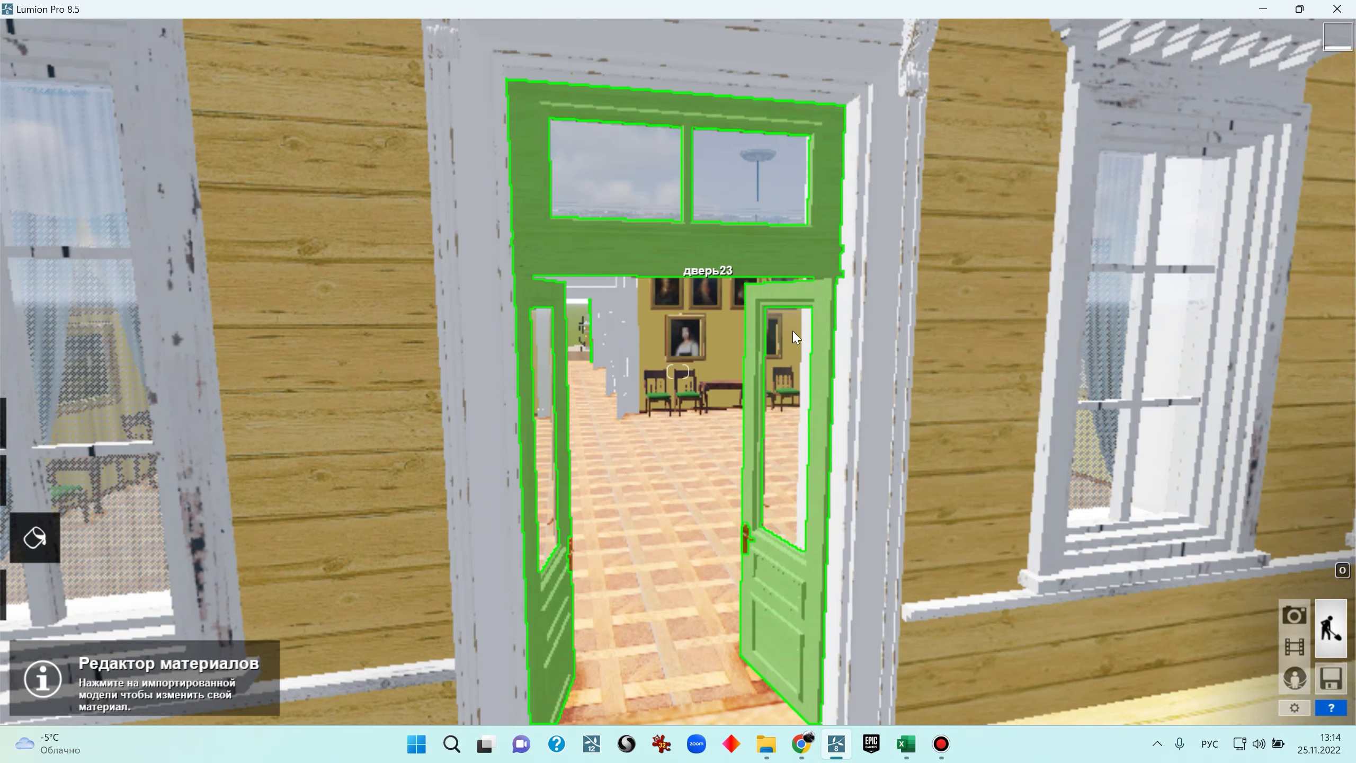
pyautogui.click(790, 357)
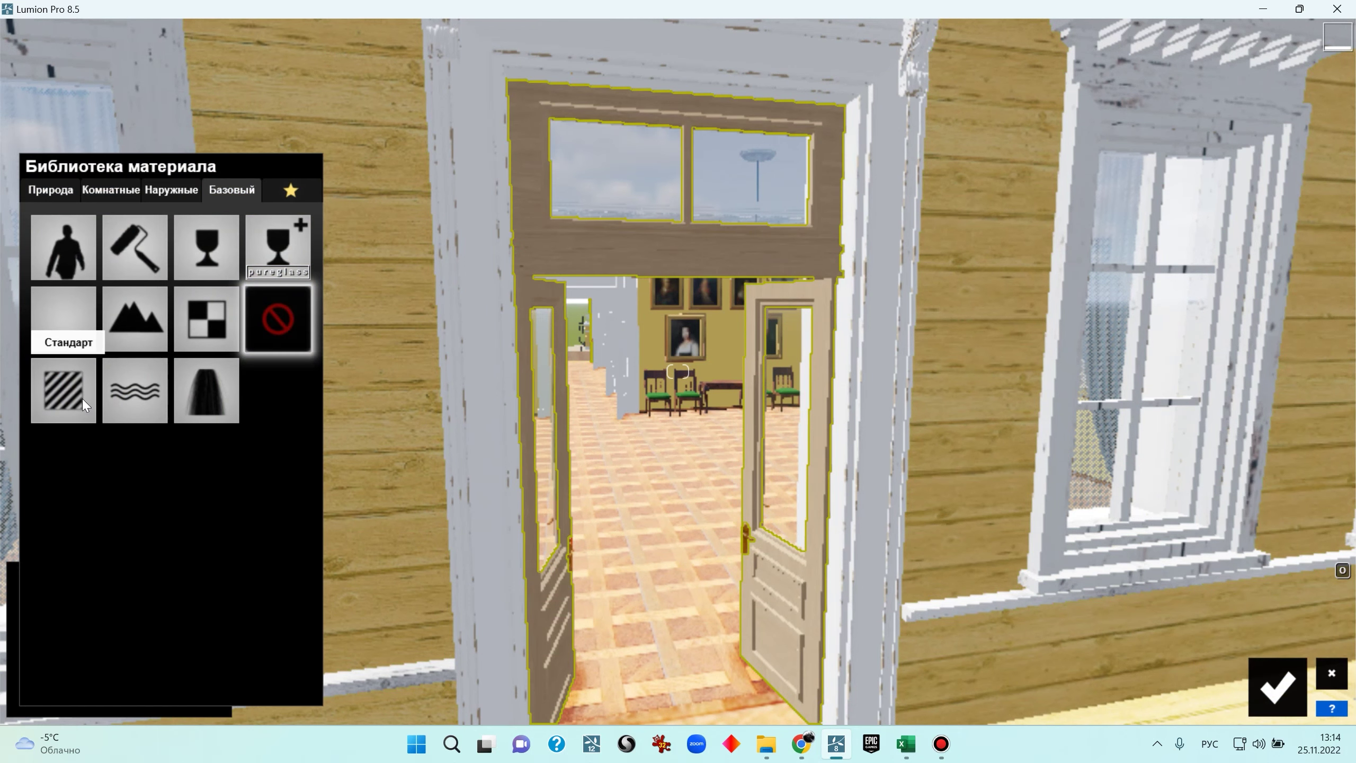
pyautogui.click(87, 398)
# Set the wooden door's gloss to about 20 percent, reflection to about 14 percent and brown wood weathering to about 50 percent
pyautogui.moveTo(80, 455); pyautogui.dragTo(28, 456)
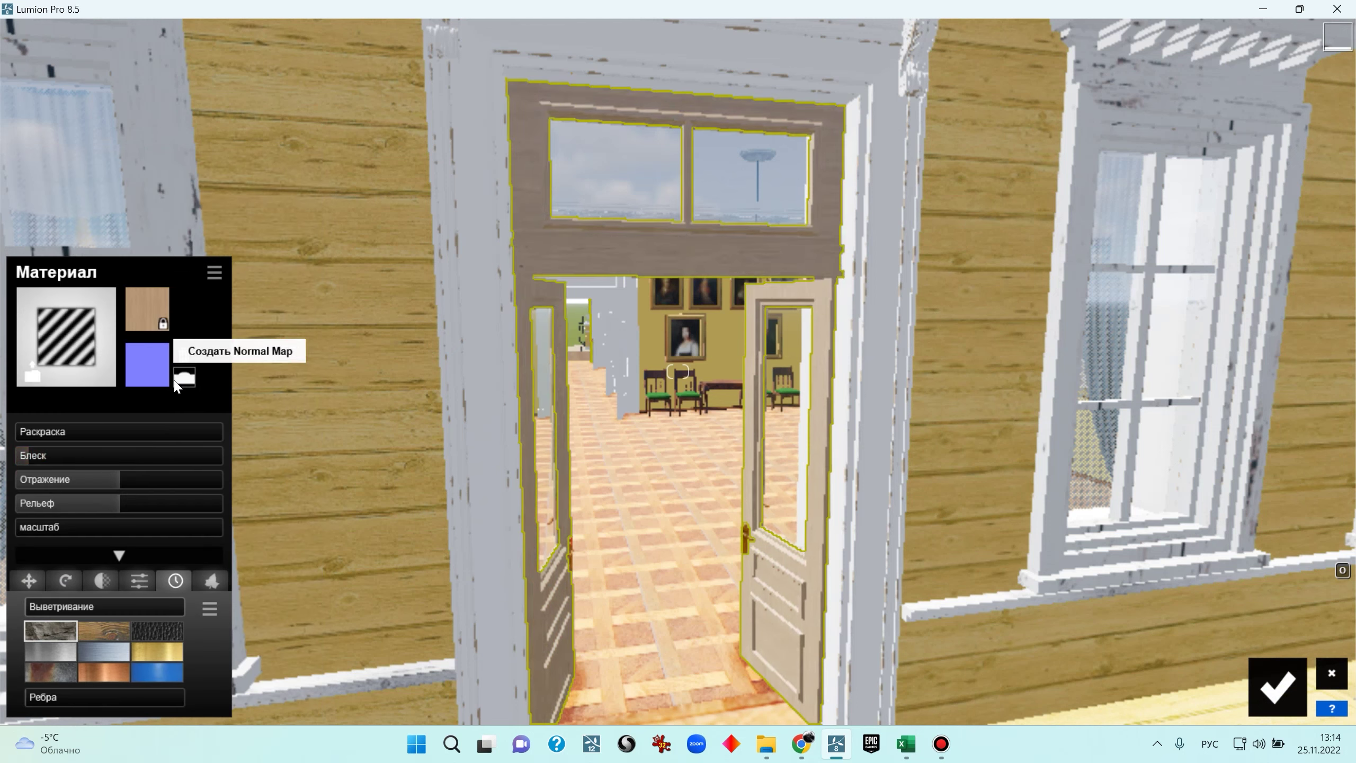
pyautogui.click(103, 630)
pyautogui.moveTo(39, 455); pyautogui.dragTo(47, 485)
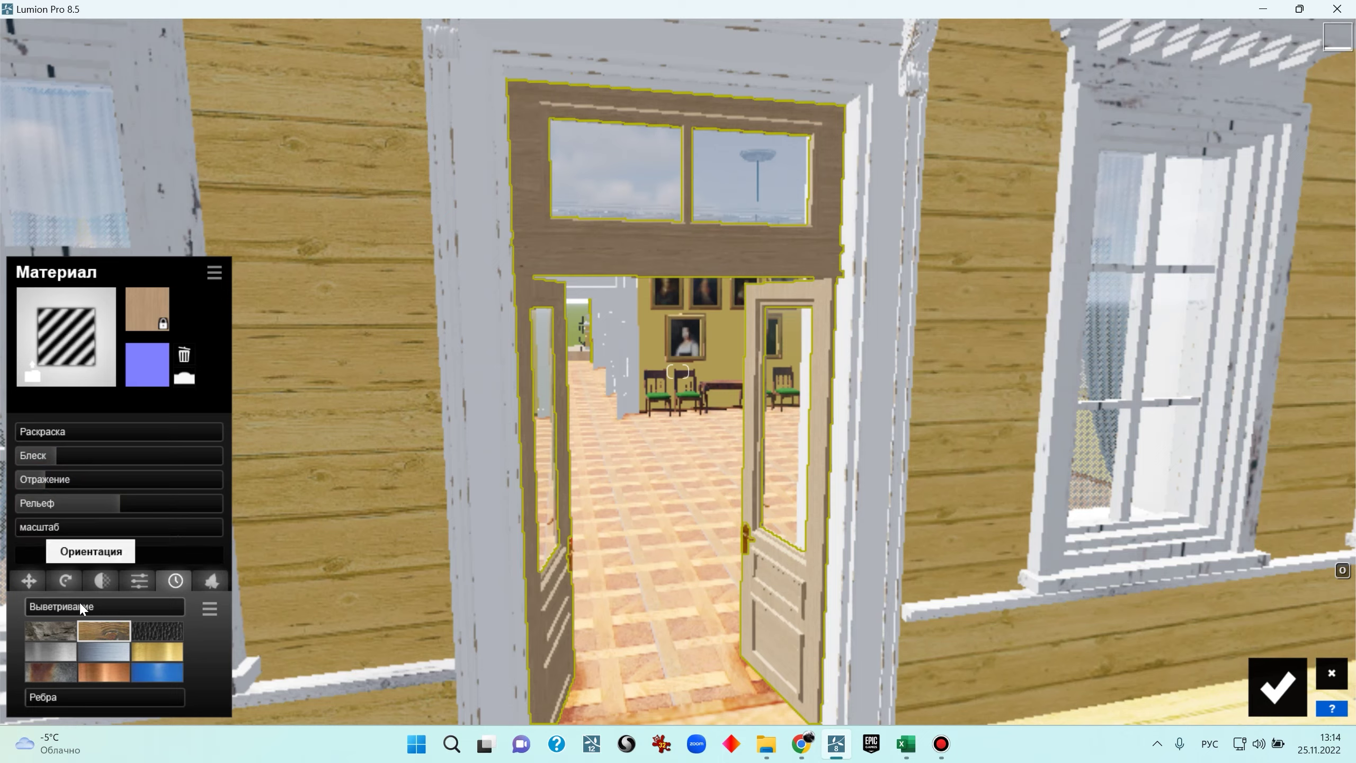
pyautogui.moveTo(44, 609); pyautogui.dragTo(104, 602)
# Assign the Standard material to the porch floorboards, with gloss 0.4, reflection 0.2 and the brown wood weathering type
pyautogui.press('s')
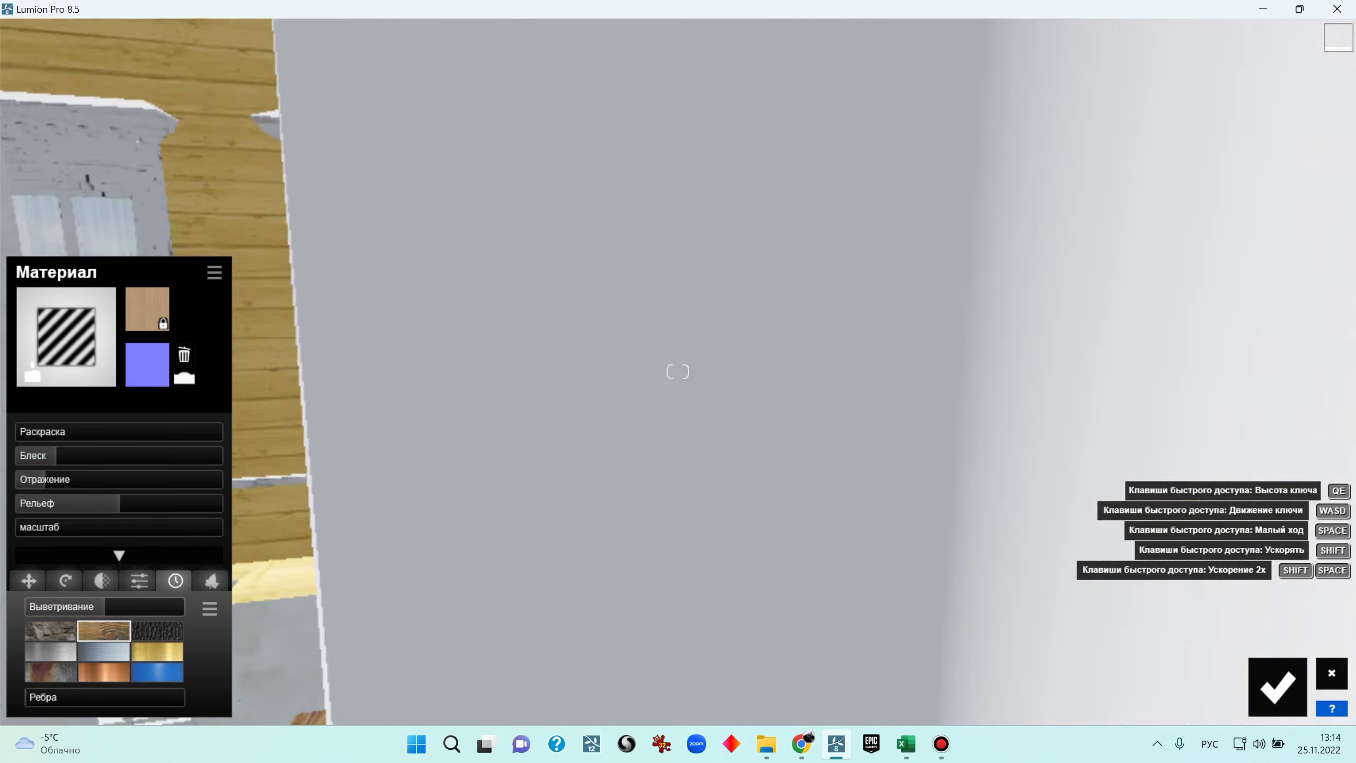
pyautogui.press('w')
pyautogui.moveTo(677, 372); pyautogui.dragTo(756, 421, button='right')
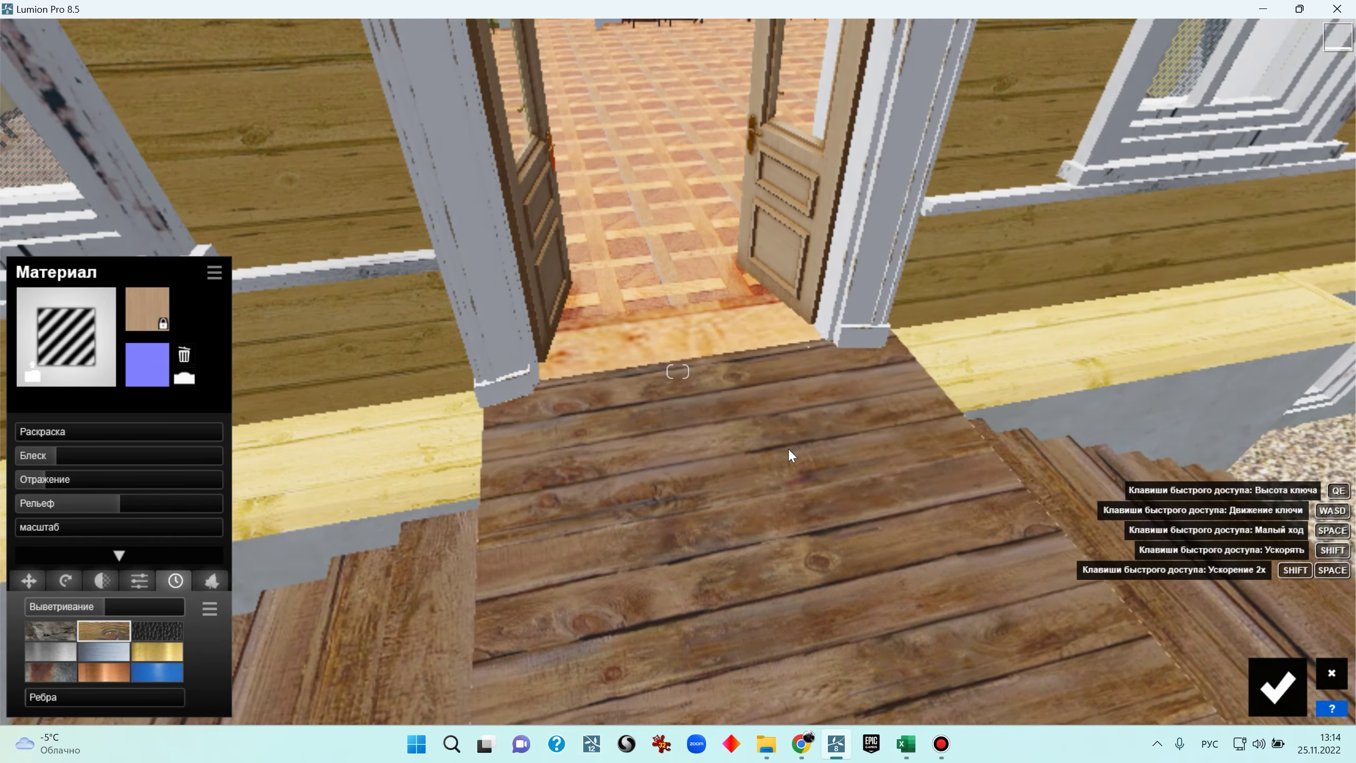
pyautogui.click(789, 454)
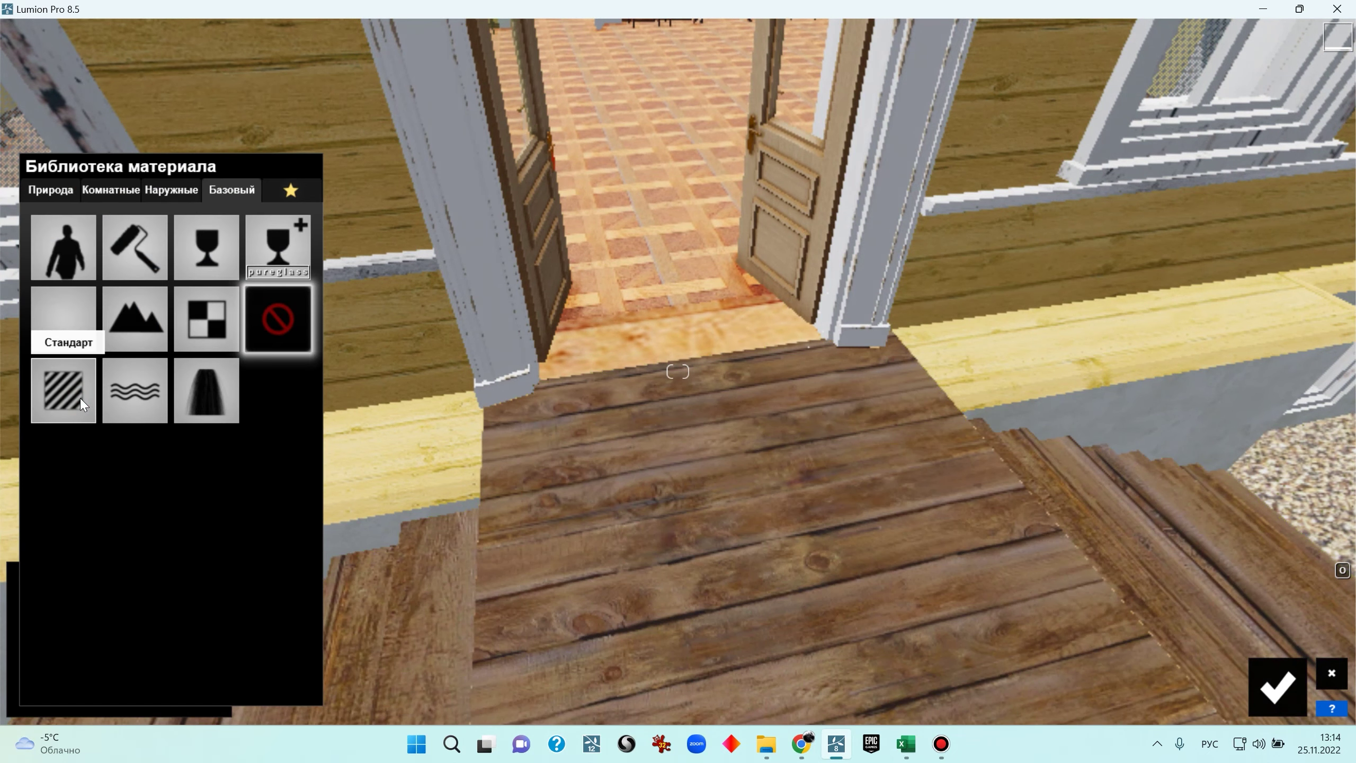
pyautogui.click(80, 397)
pyautogui.click(63, 455)
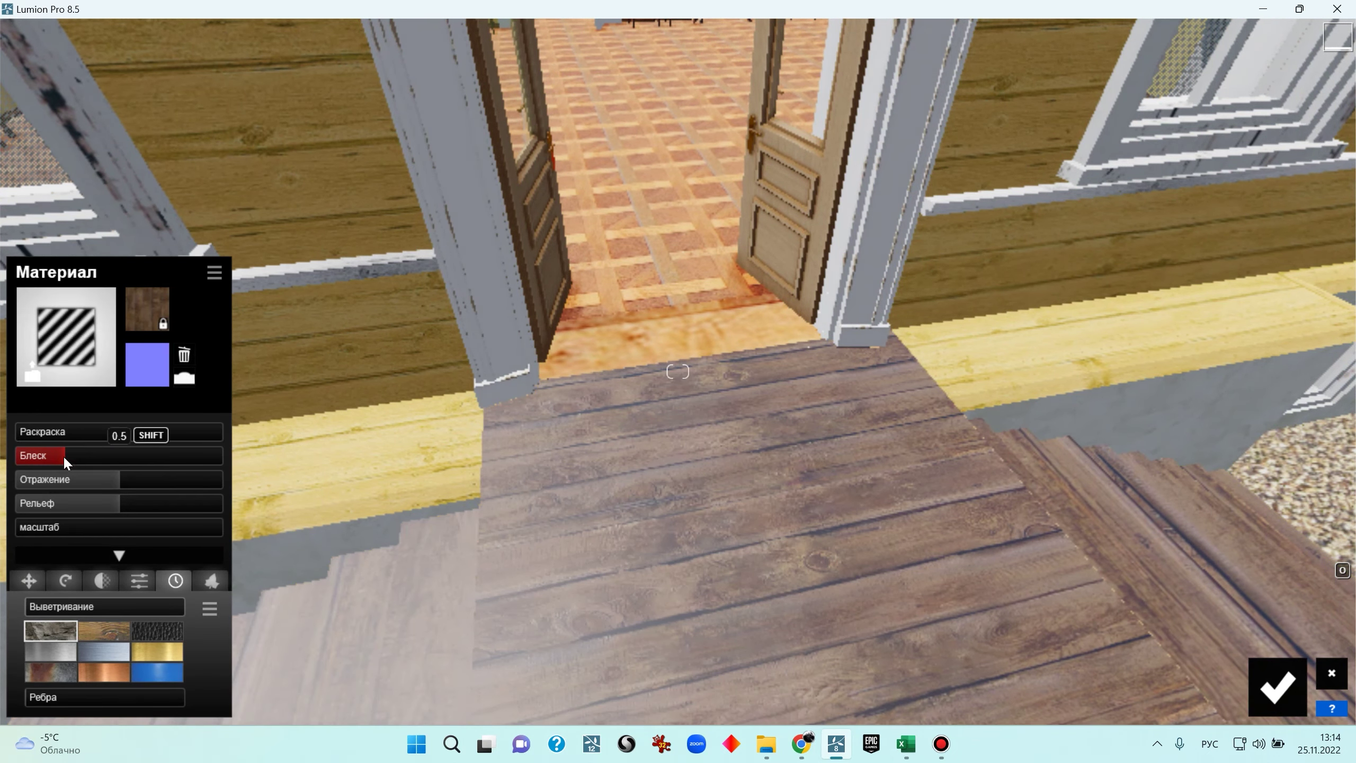
pyautogui.moveTo(62, 479)
pyautogui.mouseDown()
pyautogui.moveTo(16, 477)
pyautogui.moveTo(40, 474)
pyautogui.mouseUp()
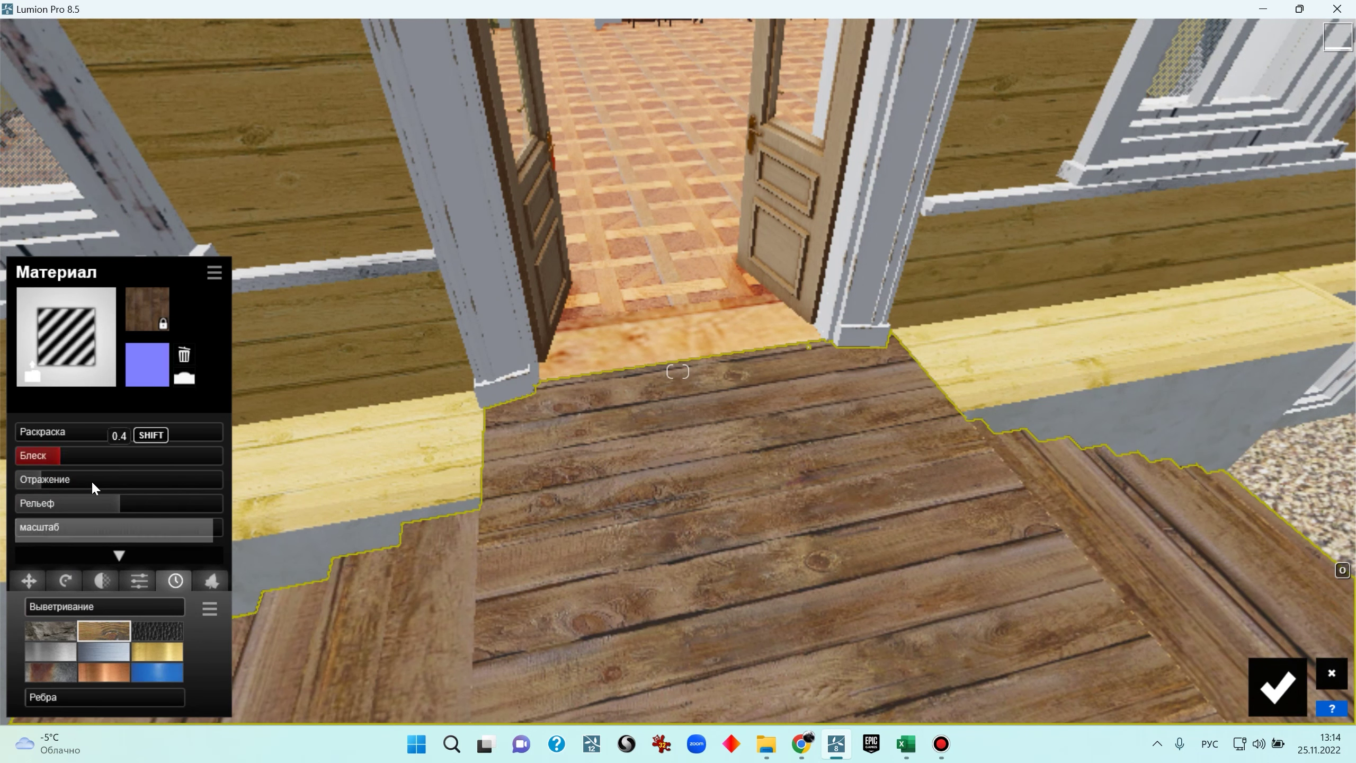
# Generate a normal map for the porch floorboards and raise the relief to the maximum
pyautogui.click(186, 382)
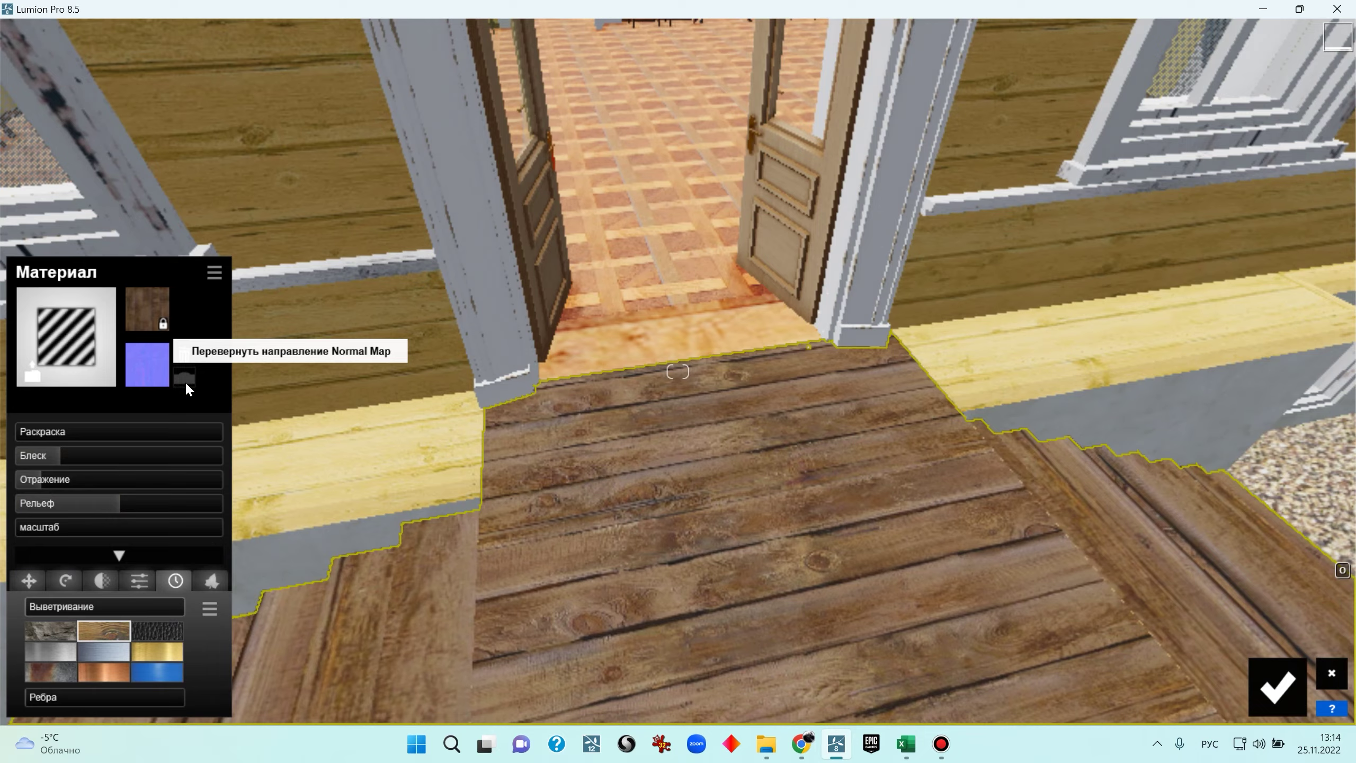
pyautogui.press('w')
pyautogui.moveTo(881, 484); pyautogui.dragTo(881, 641, button='right')
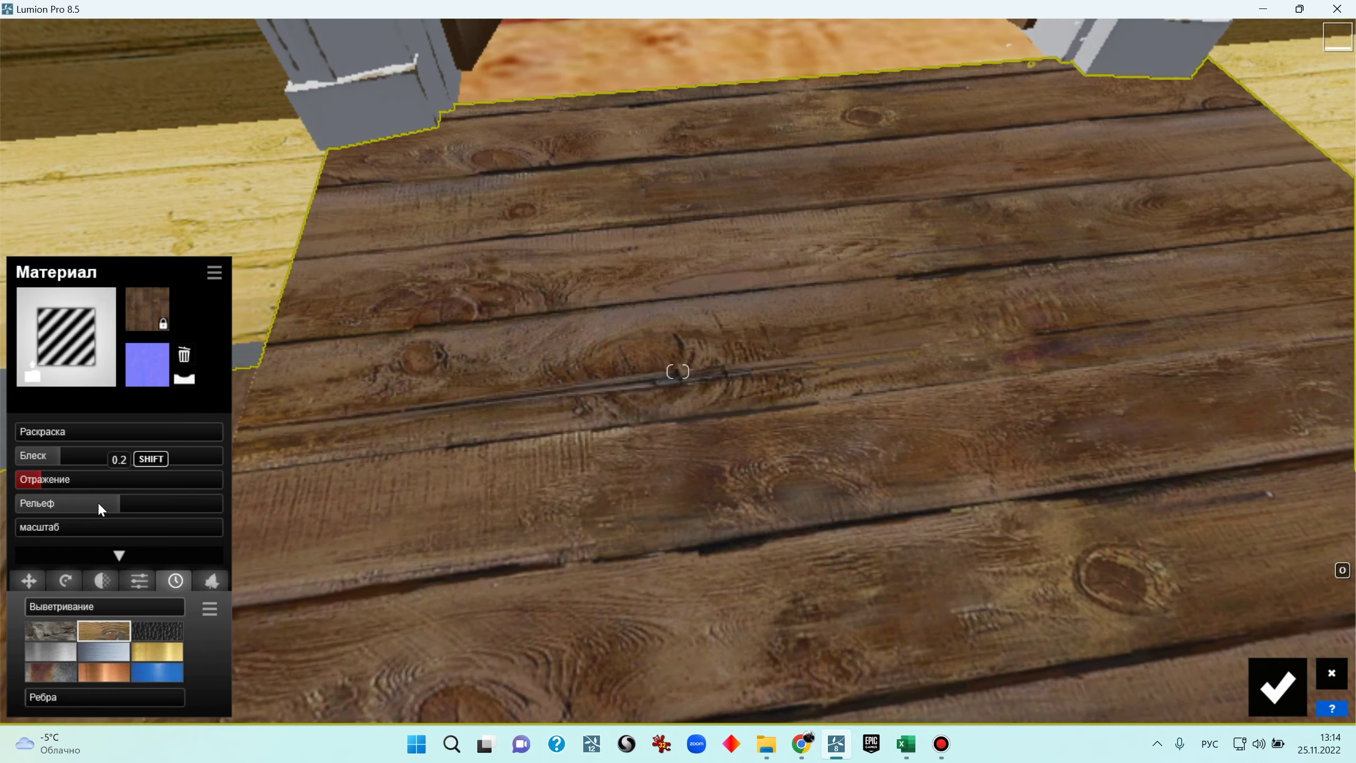
pyautogui.moveTo(40, 502); pyautogui.dragTo(564, 510)
# Set the porch floorboards' weathering to about 17 percent, trying the edges effect and reducing it to zero
pyautogui.press('s')
pyautogui.moveTo(565, 402); pyautogui.dragTo(694, 374, button='right')
pyautogui.moveTo(74, 614); pyautogui.dragTo(38, 604)
pyautogui.press('s')
pyautogui.moveTo(484, 475); pyautogui.dragTo(571, 454, button='right')
pyautogui.press('s')
pyautogui.press('w')
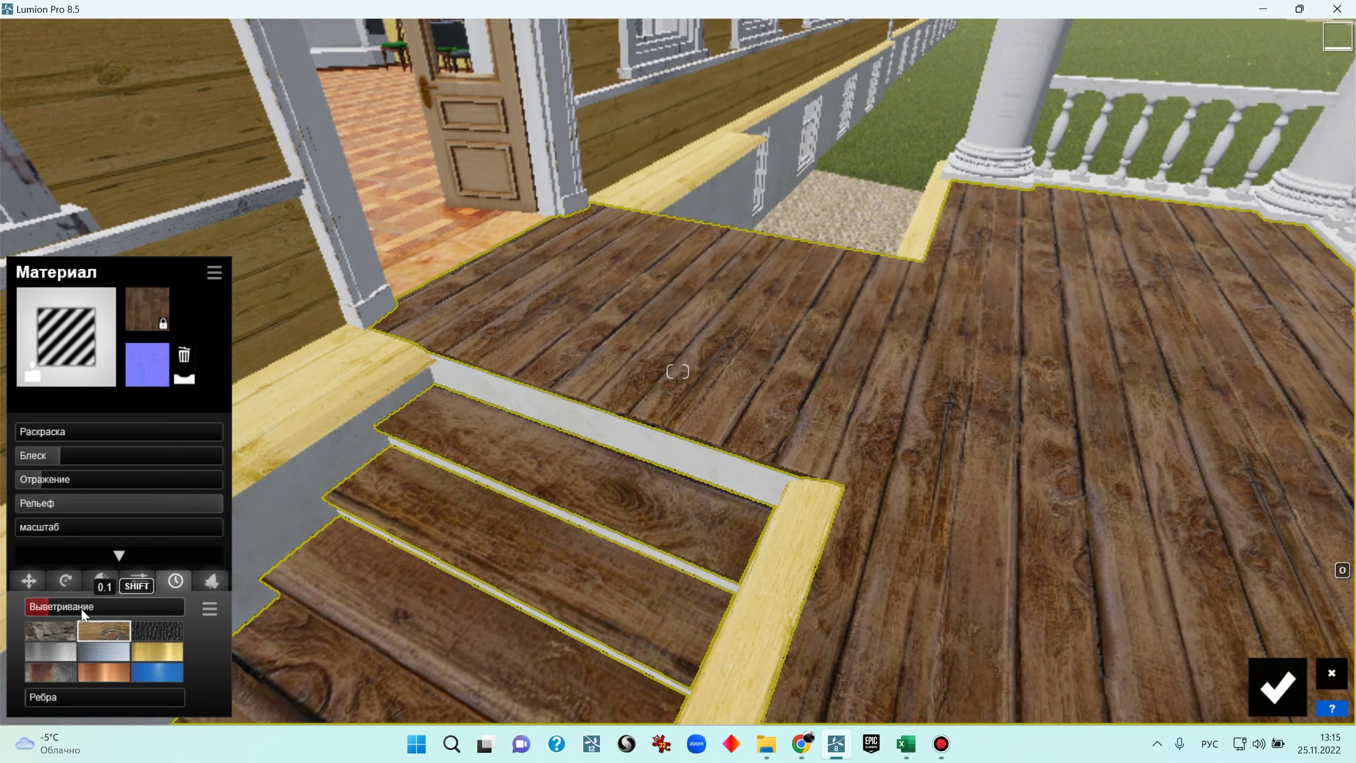
pyautogui.moveTo(48, 695); pyautogui.dragTo(442, 697)
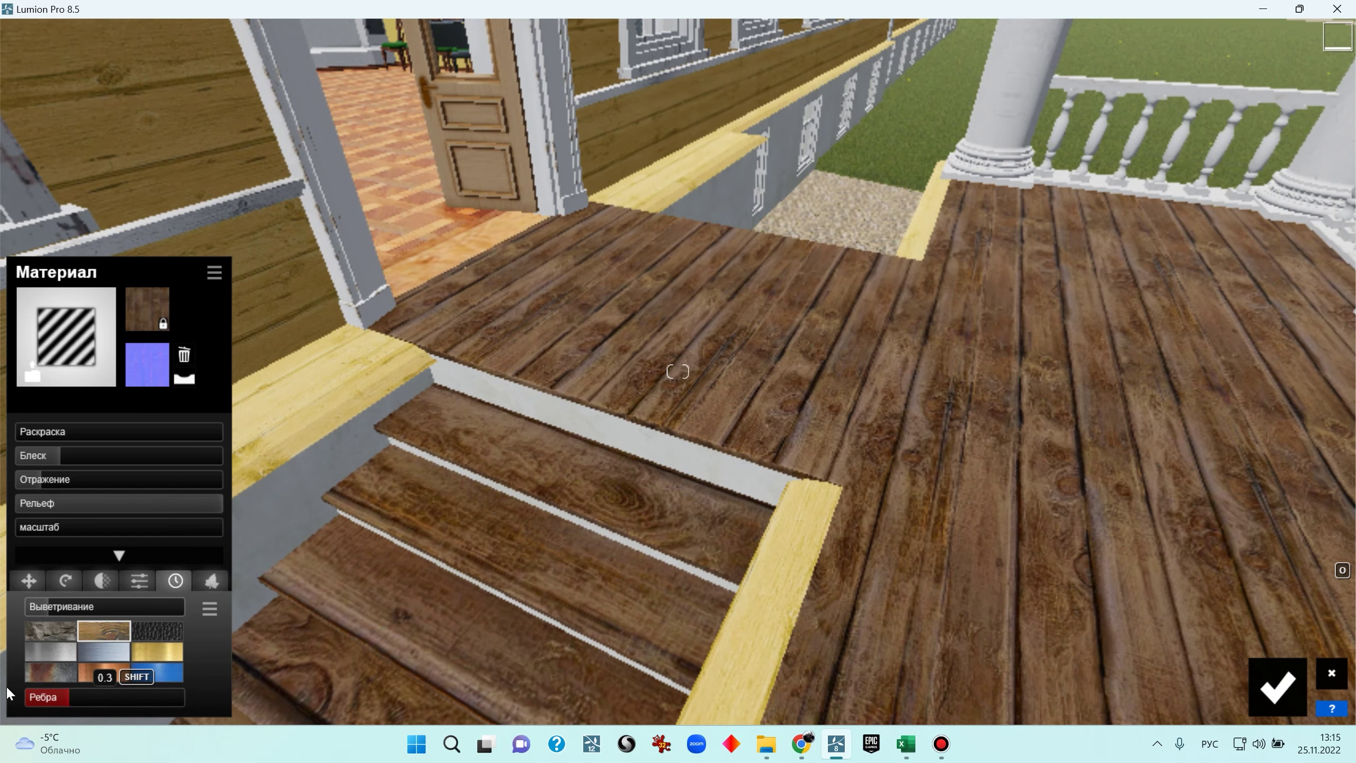
pyautogui.moveTo(61, 606)
pyautogui.mouseDown()
pyautogui.moveTo(161, 609)
pyautogui.moveTo(26, 602)
pyautogui.moveTo(52, 602)
pyautogui.mouseUp()
# Select the mansion's yellow plank facade and assign it the basic Standard material
pyautogui.press('s')
pyautogui.moveTo(740, 415); pyautogui.dragTo(521, 374, button='right')
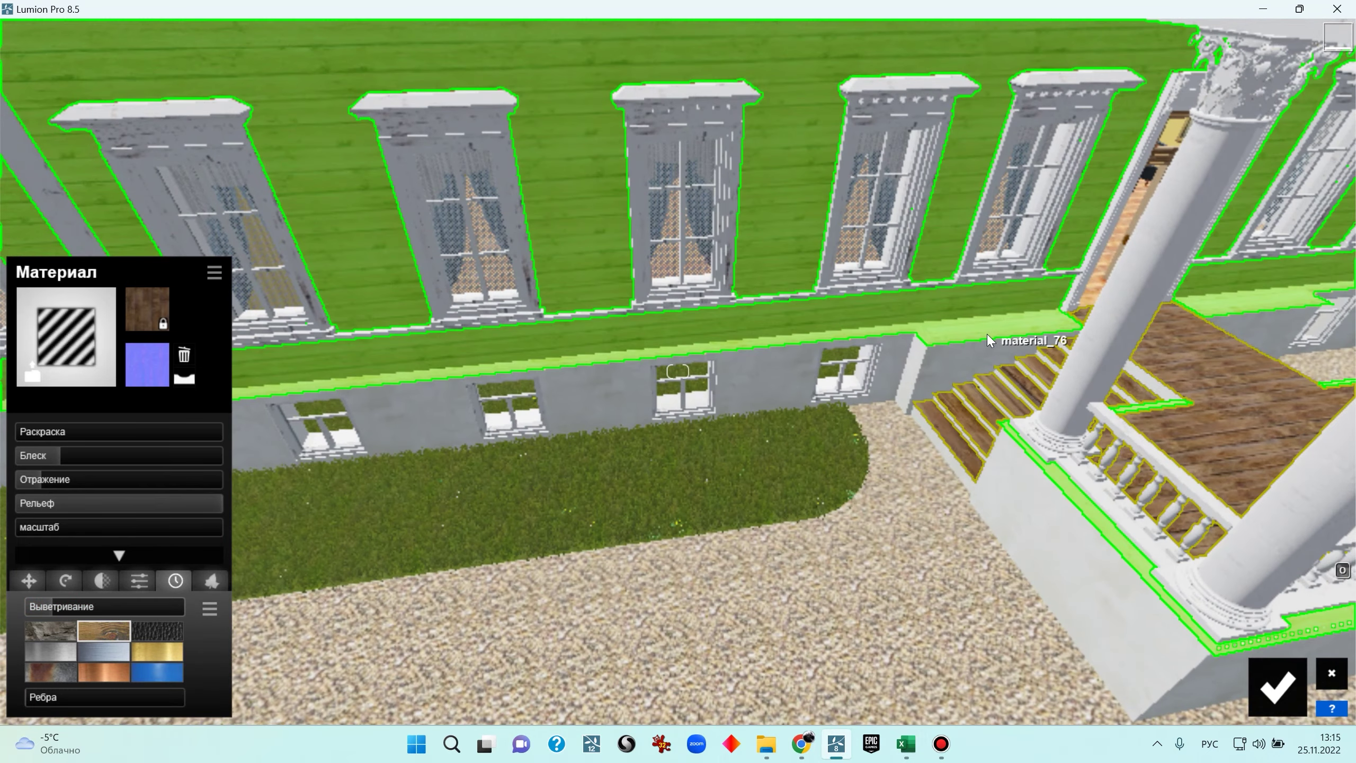
pyautogui.moveTo(986, 339); pyautogui.dragTo(741, 422, button='right')
pyautogui.click(742, 429)
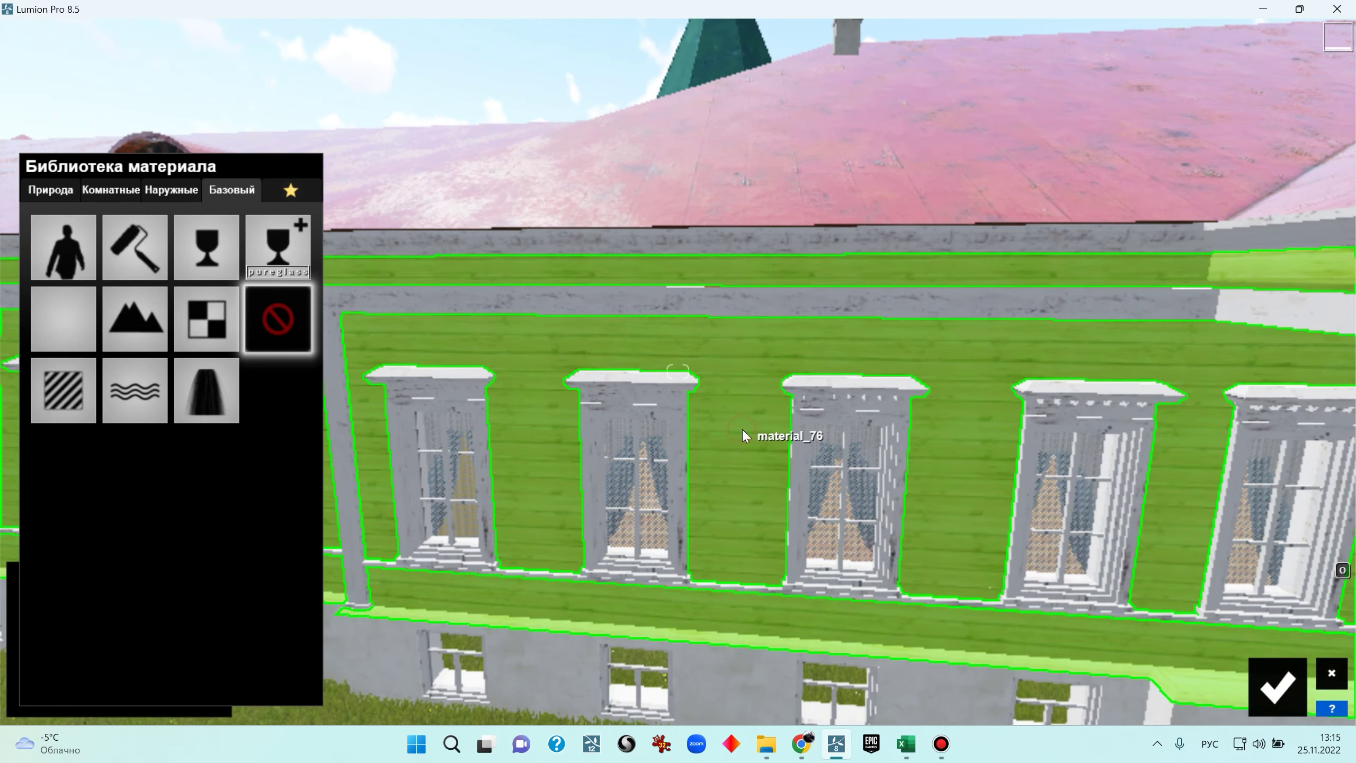
pyautogui.click(65, 393)
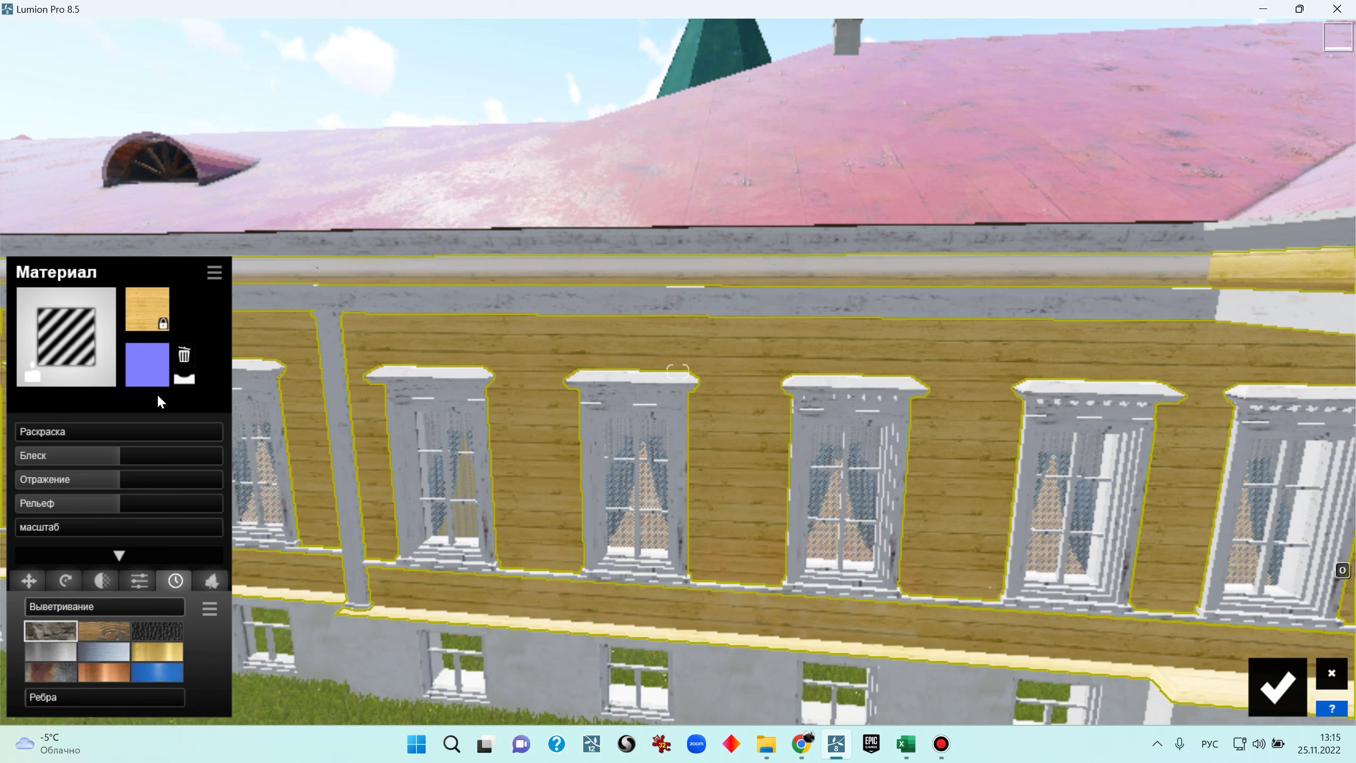
# Generate a normal map for the plank facade, set gloss to about 13 percent, reflection to 0.3 and relief to the maximum
pyautogui.click(184, 379)
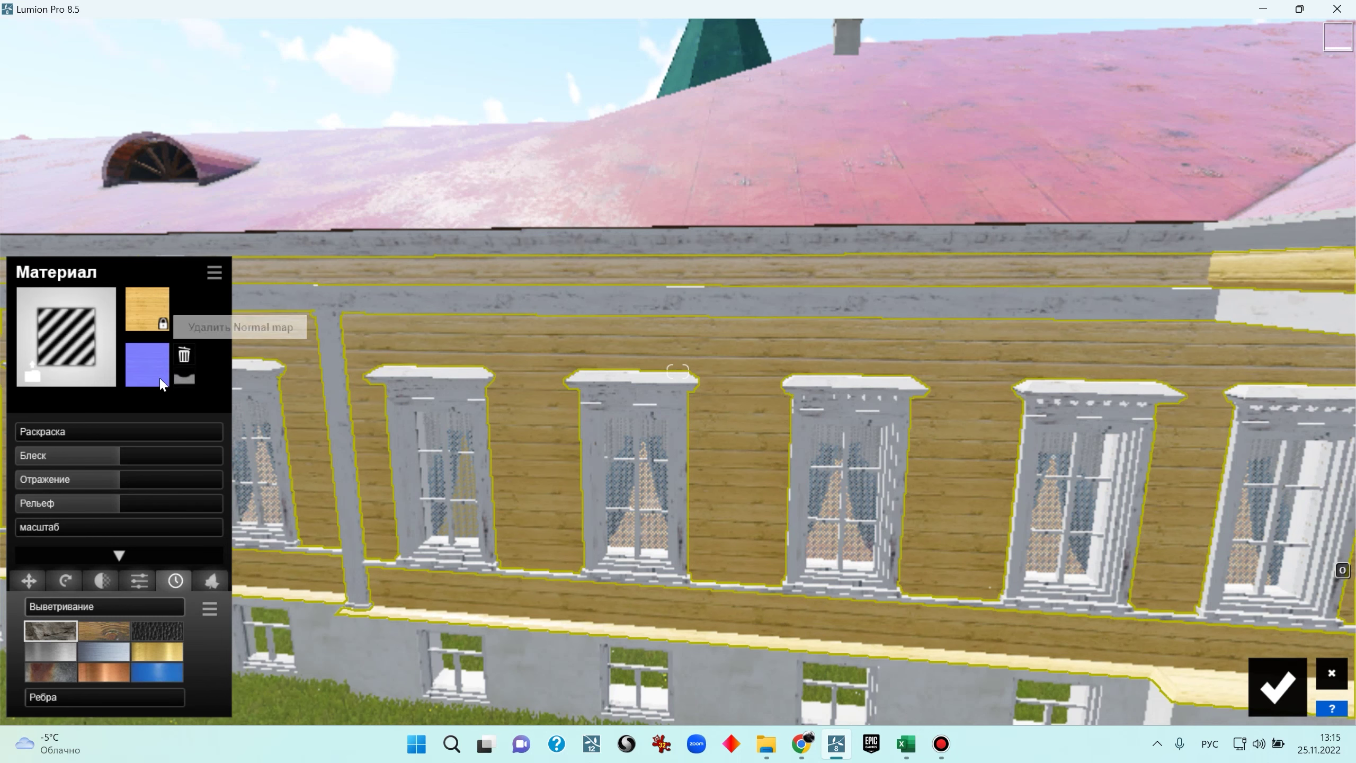
pyautogui.click(44, 455)
pyautogui.click(46, 479)
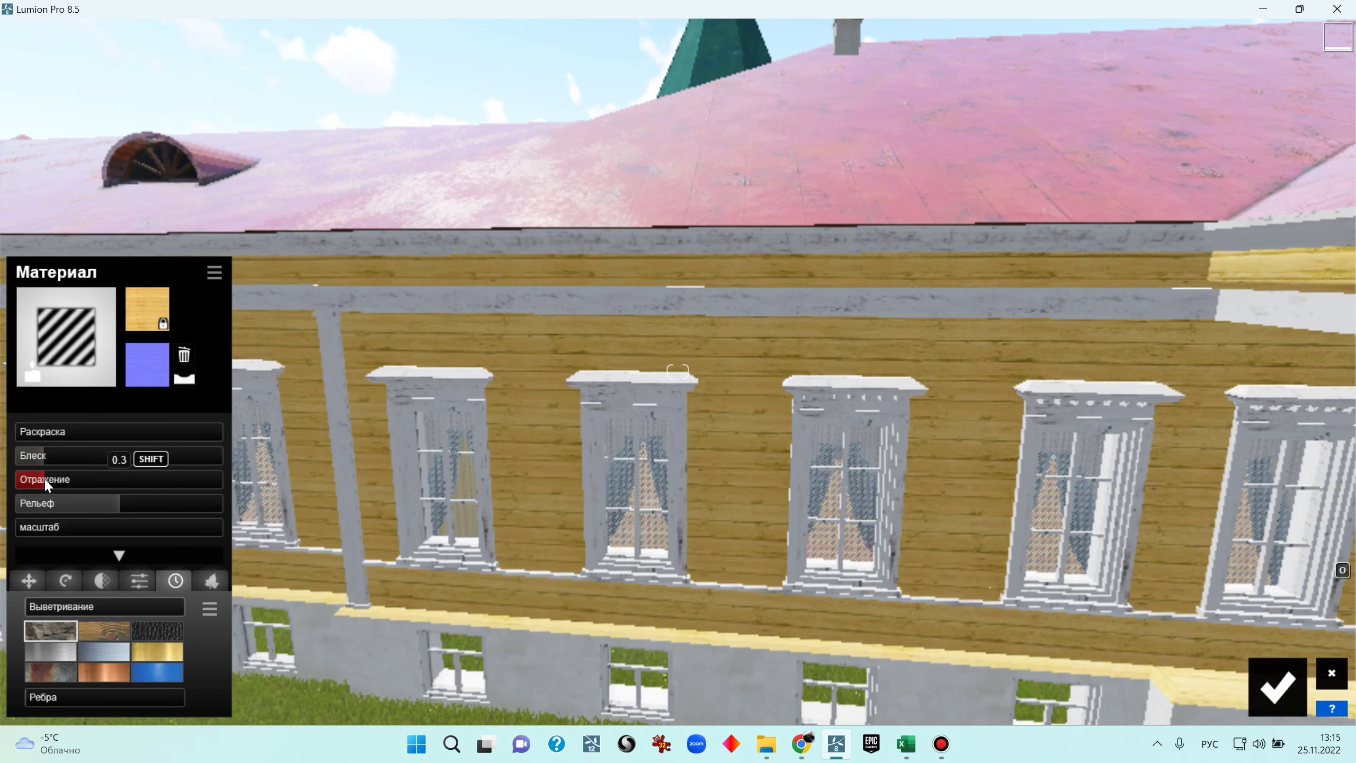
pyautogui.moveTo(95, 506); pyautogui.dragTo(336, 494)
pyautogui.press('w')
pyautogui.moveTo(335, 493); pyautogui.dragTo(151, 577, button='right')
pyautogui.moveTo(720, 345); pyautogui.dragTo(855, 347, button='right')
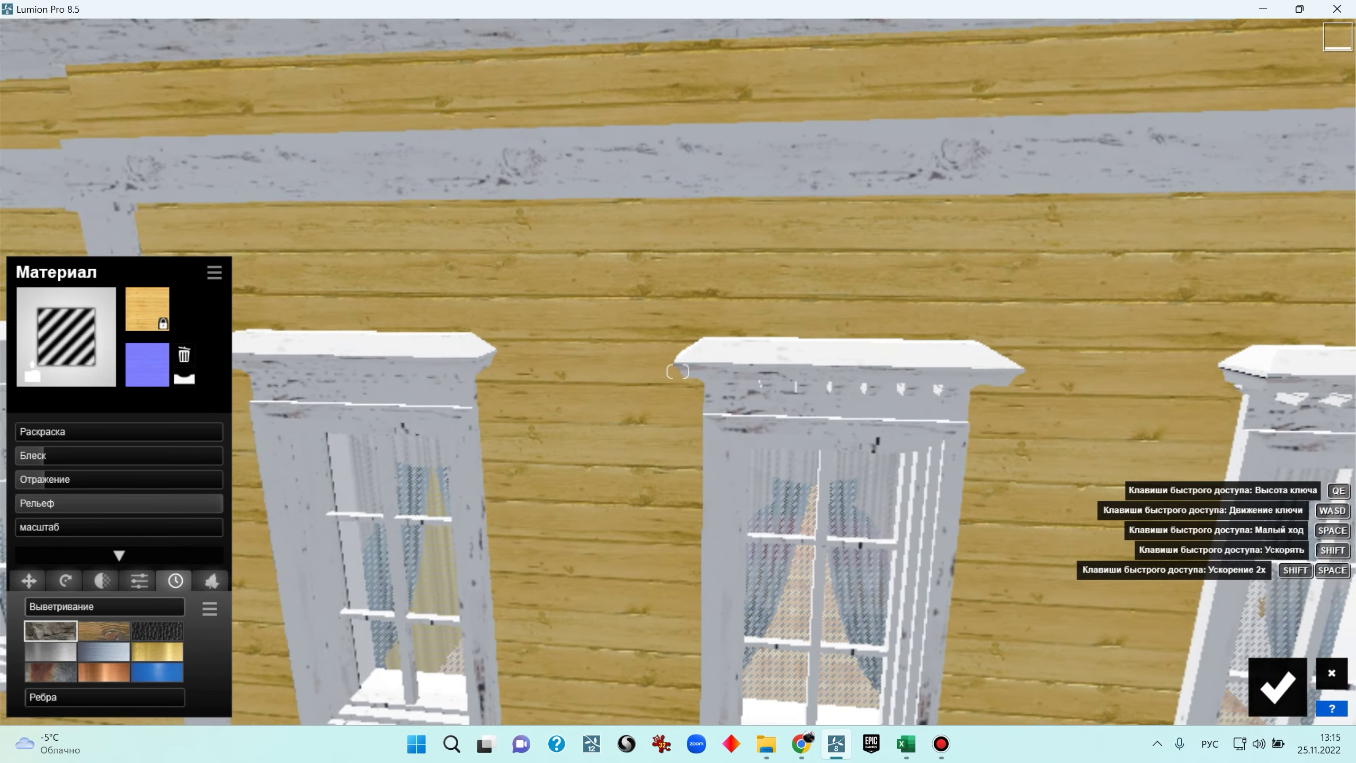
# Assign the Standard material to the peeling white facade trim, with a normal map, gloss about 19 percent and reflection 0.3
pyautogui.moveTo(678, 371); pyautogui.dragTo(727, 348, button='right')
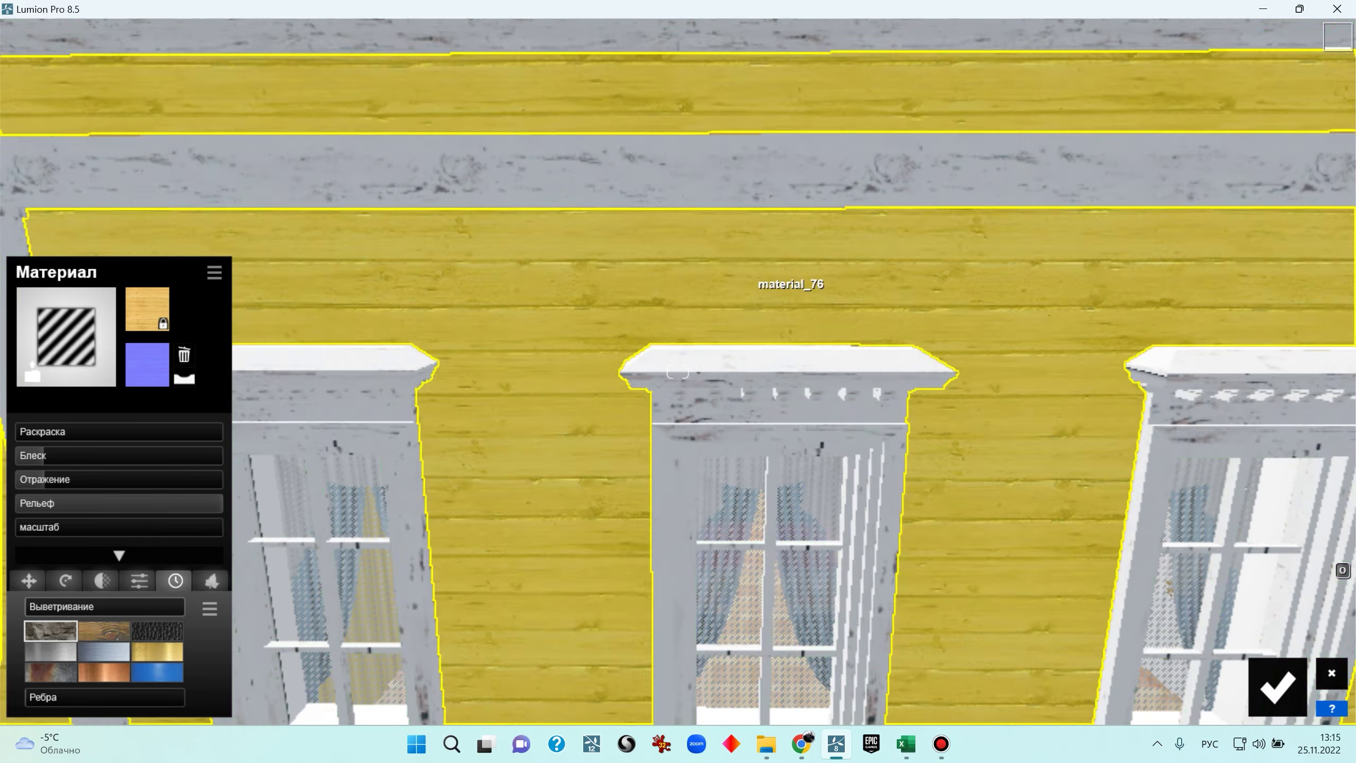
pyautogui.moveTo(742, 280); pyautogui.dragTo(907, 280, button='right')
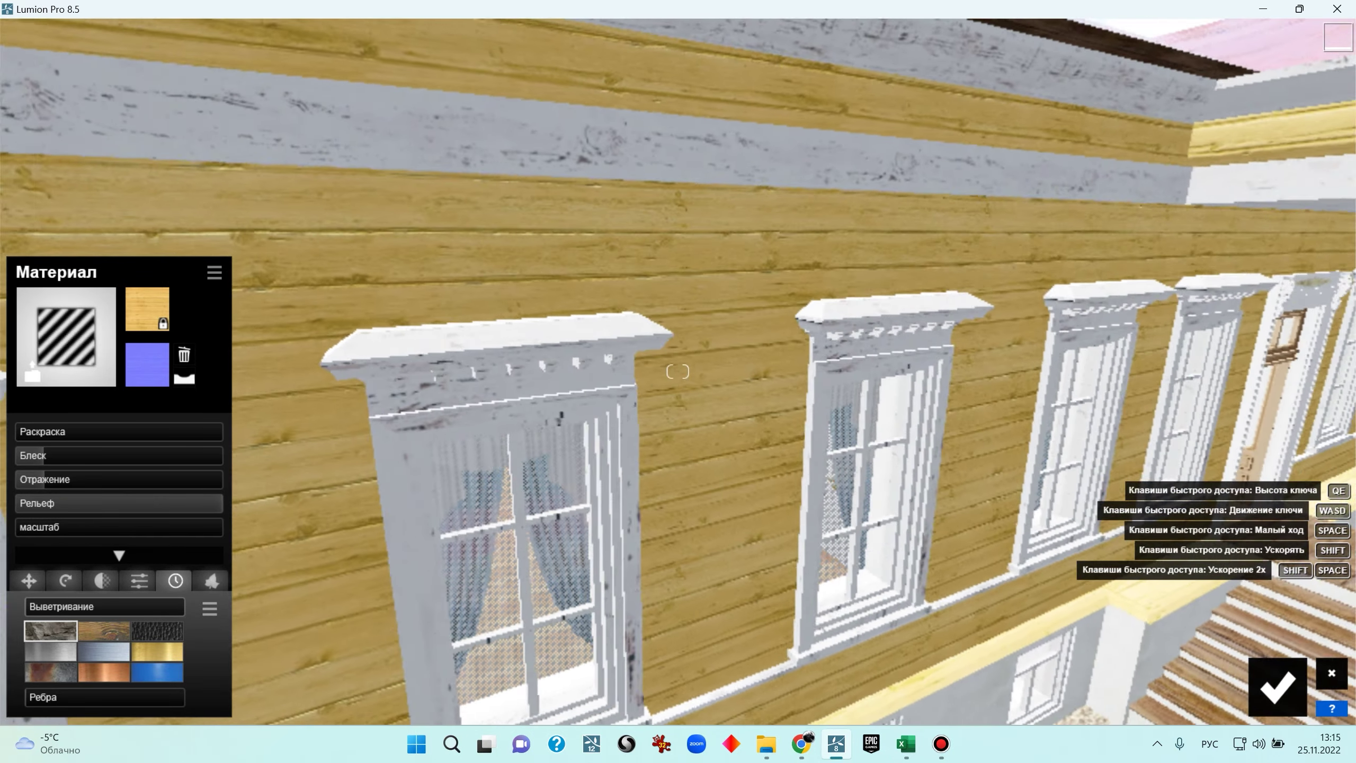
pyautogui.click(586, 159)
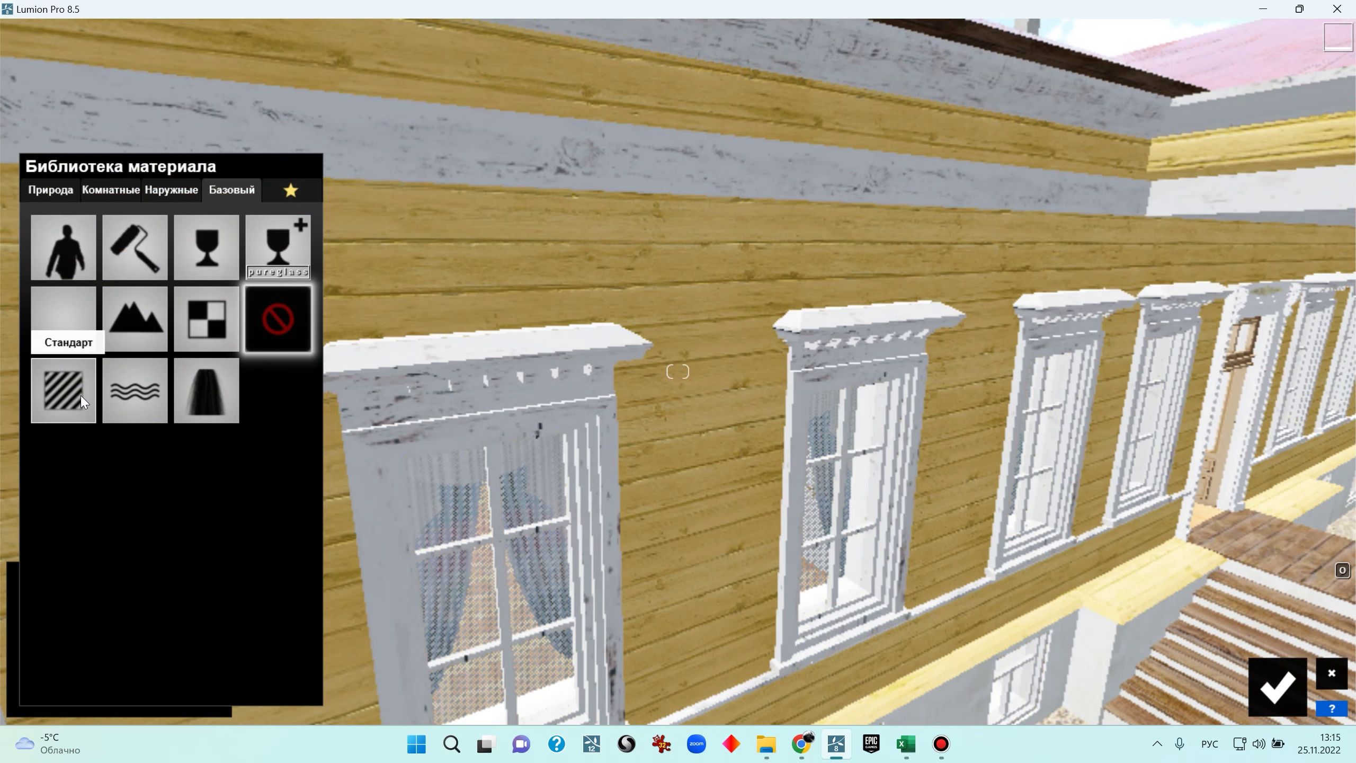
pyautogui.click(83, 401)
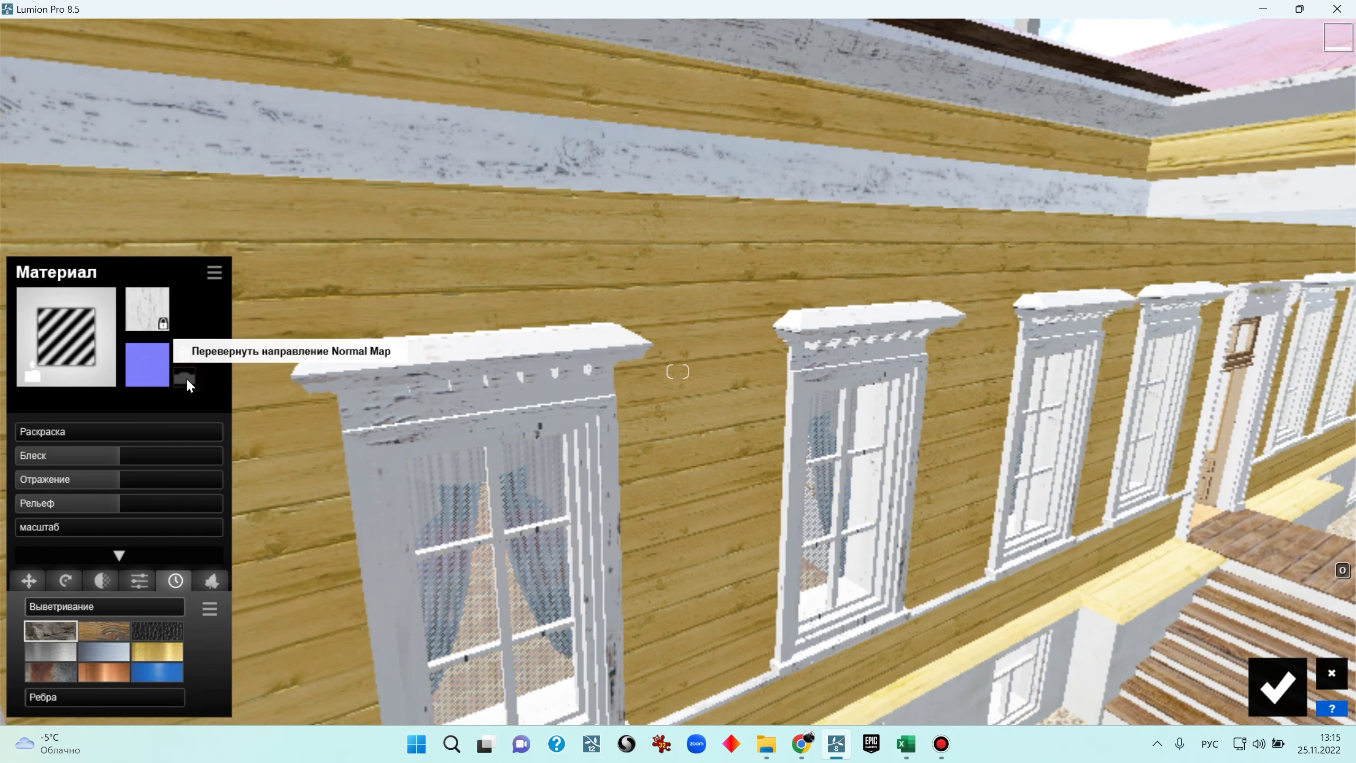
pyautogui.click(55, 455)
pyautogui.click(58, 481)
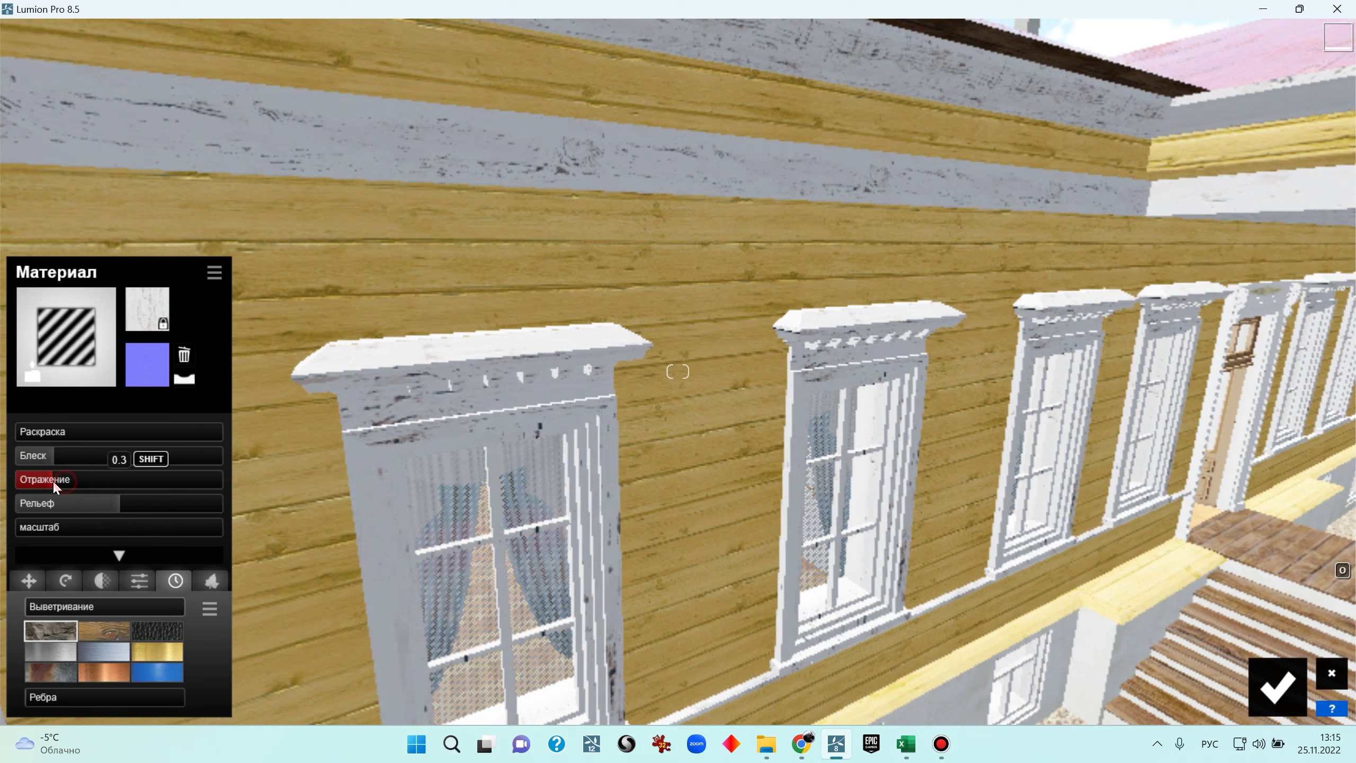
# Try the maximum relief on the white trim, reduce it to zero and choose the brown wood weathering type
pyautogui.moveTo(58, 508); pyautogui.dragTo(479, 494)
pyautogui.moveTo(479, 494); pyautogui.dragTo(479, 331, button='right')
pyautogui.press('w')
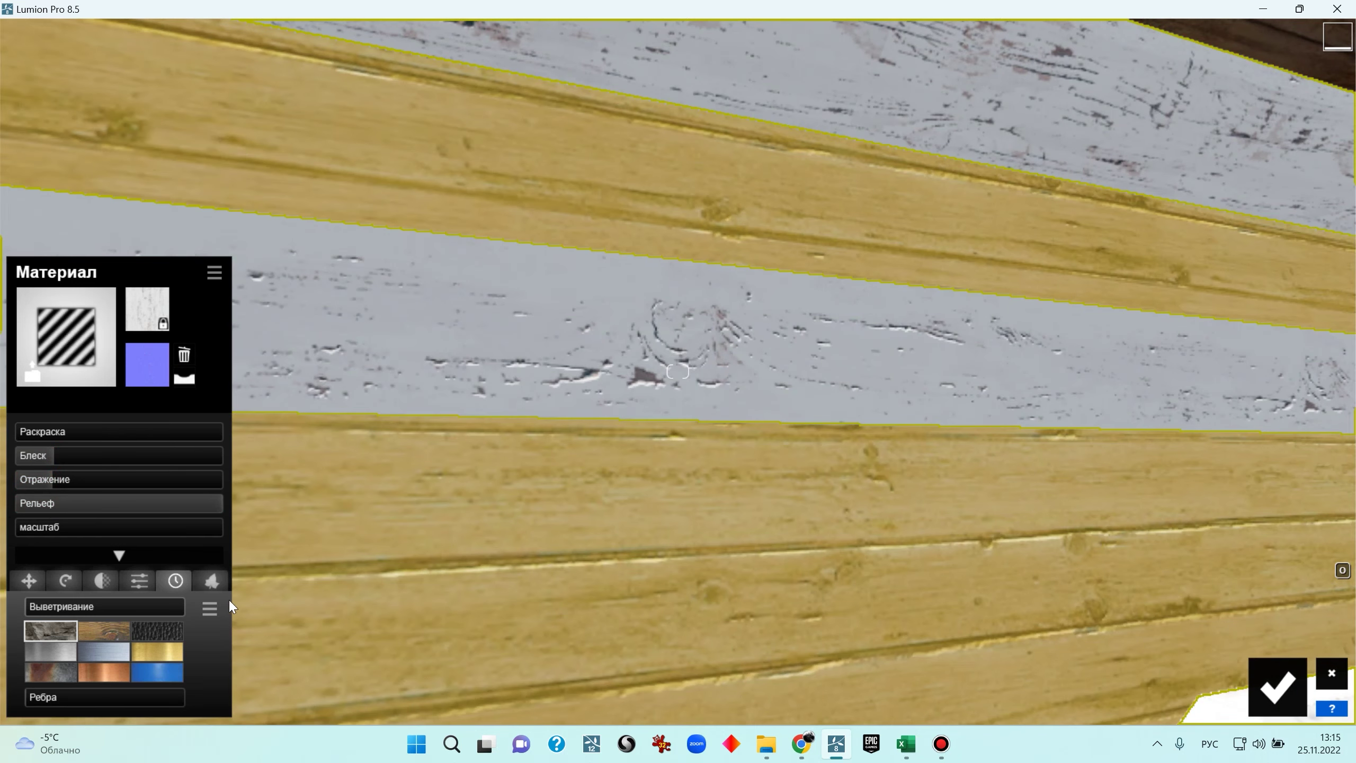
pyautogui.moveTo(168, 508); pyautogui.dragTo(171, 501)
pyautogui.moveTo(292, 505); pyautogui.dragTo(11, 505)
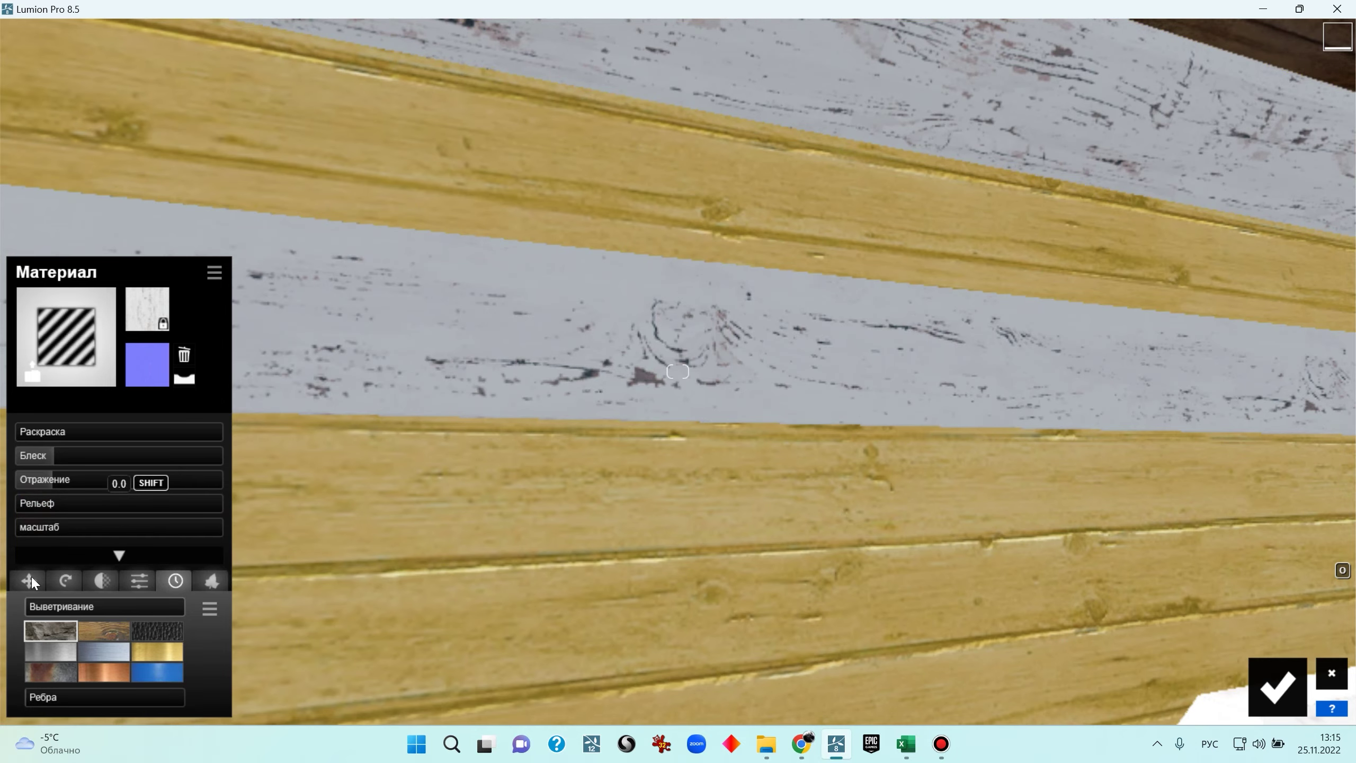
pyautogui.click(119, 636)
# Select the plastered plinth below the plank facade and assign it the basic Standard material
pyautogui.moveTo(277, 588); pyautogui.dragTo(437, 587, button='right')
pyautogui.press('s')
pyautogui.moveTo(678, 371); pyautogui.dragTo(662, 524, button='right')
pyautogui.press('w')
pyautogui.moveTo(557, 315); pyautogui.dragTo(504, 305, button='right')
pyautogui.click(506, 306)
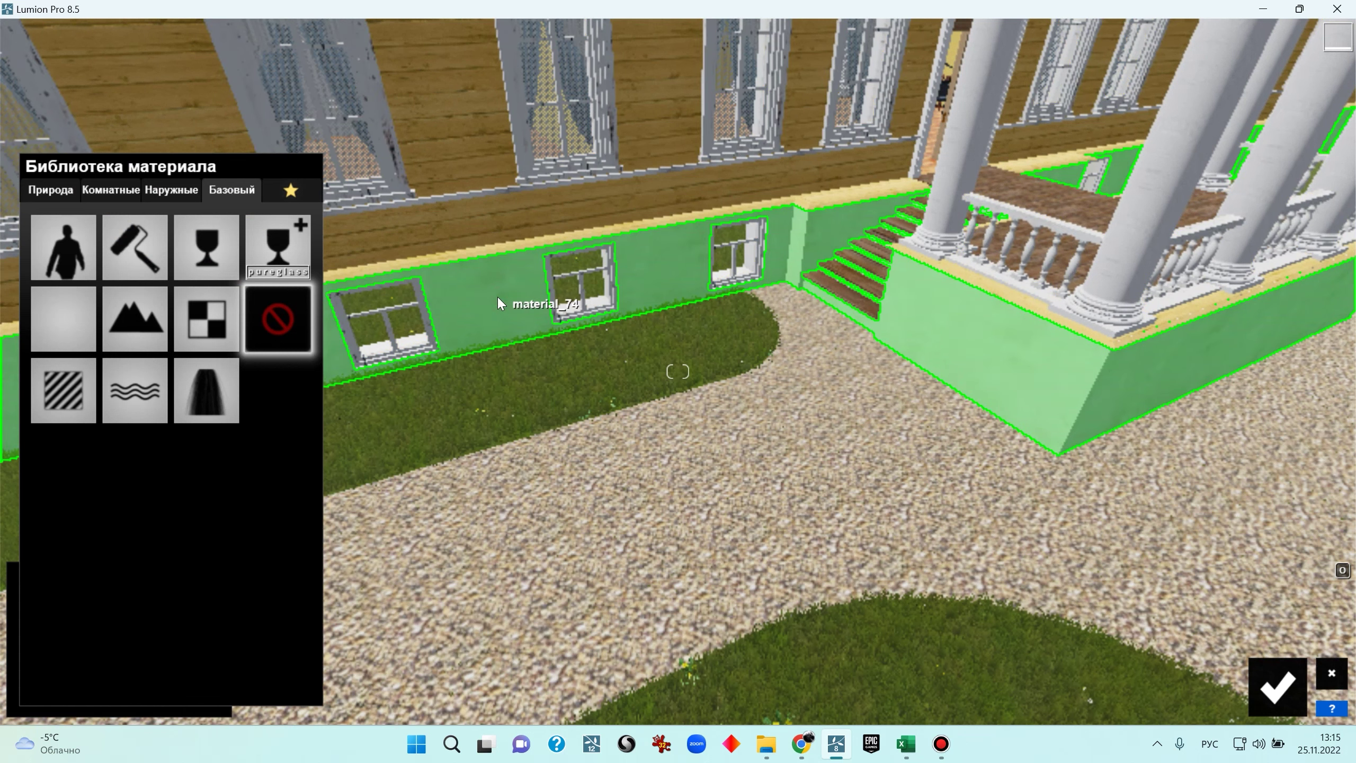
pyautogui.click(75, 407)
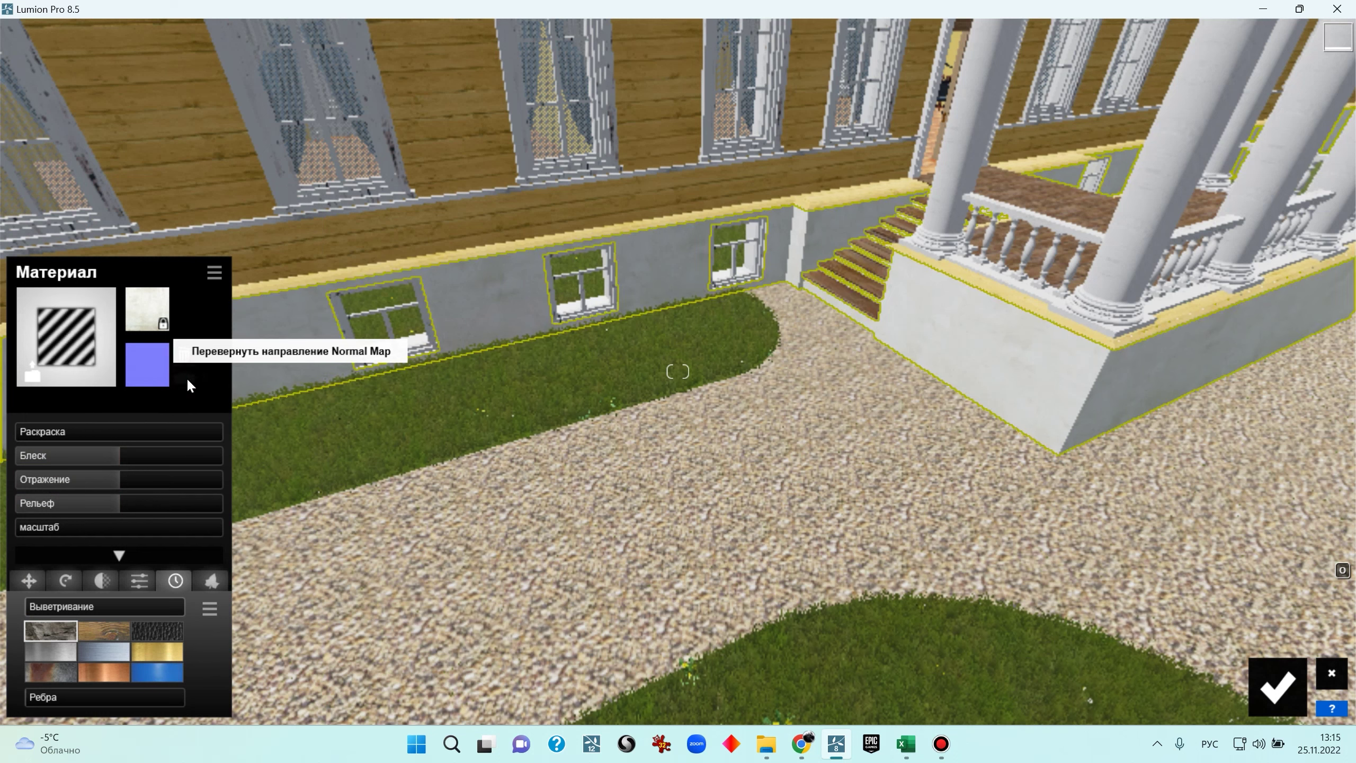
# Set the plinth material to gloss about 37 percent, reflection 0.4, weathering about 55 percent and maximum relief
pyautogui.moveTo(59, 454)
pyautogui.mouseDown()
pyautogui.moveTo(45, 458)
pyautogui.moveTo(93, 455)
pyautogui.moveTo(62, 475)
pyautogui.mouseUp()
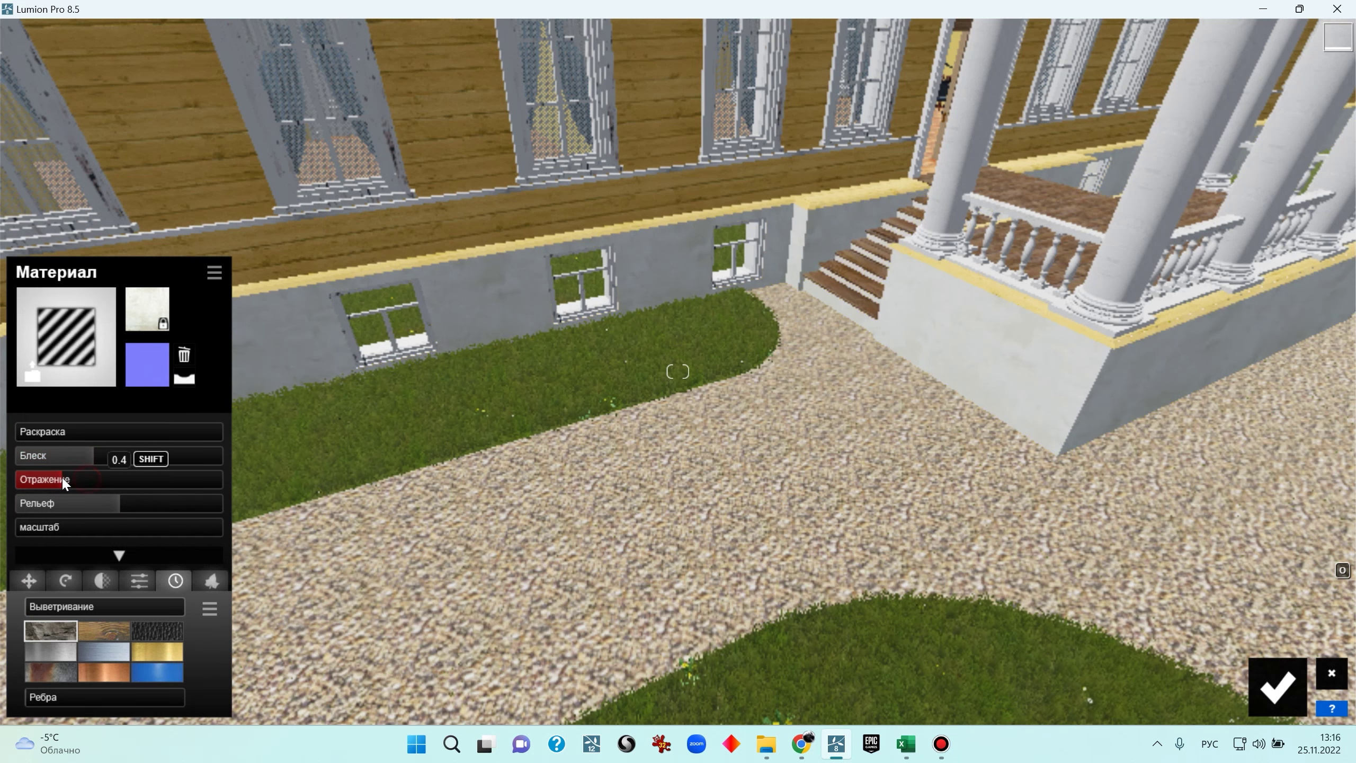
pyautogui.moveTo(80, 607); pyautogui.dragTo(118, 598)
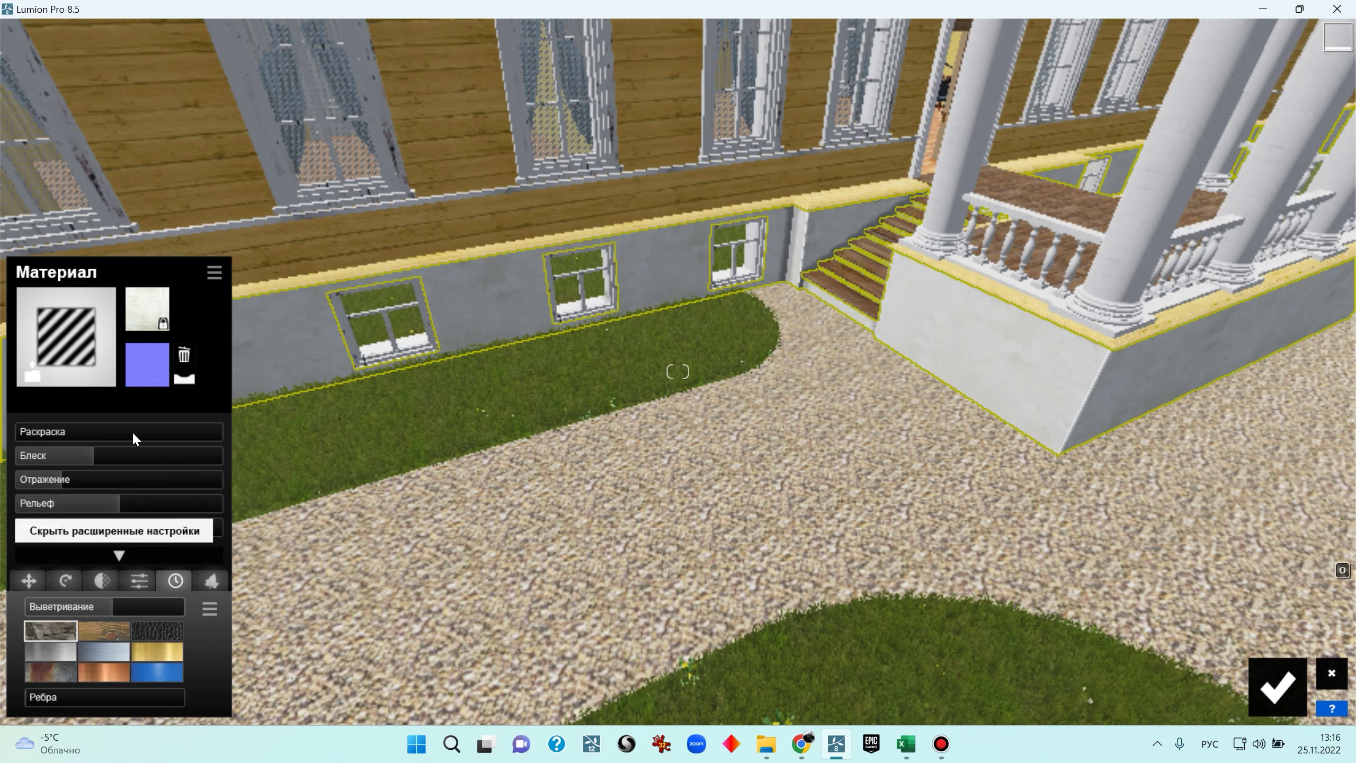
pyautogui.moveTo(118, 511); pyautogui.dragTo(297, 502)
pyautogui.moveTo(710, 481); pyautogui.dragTo(541, 418, button='right')
pyautogui.press('w')
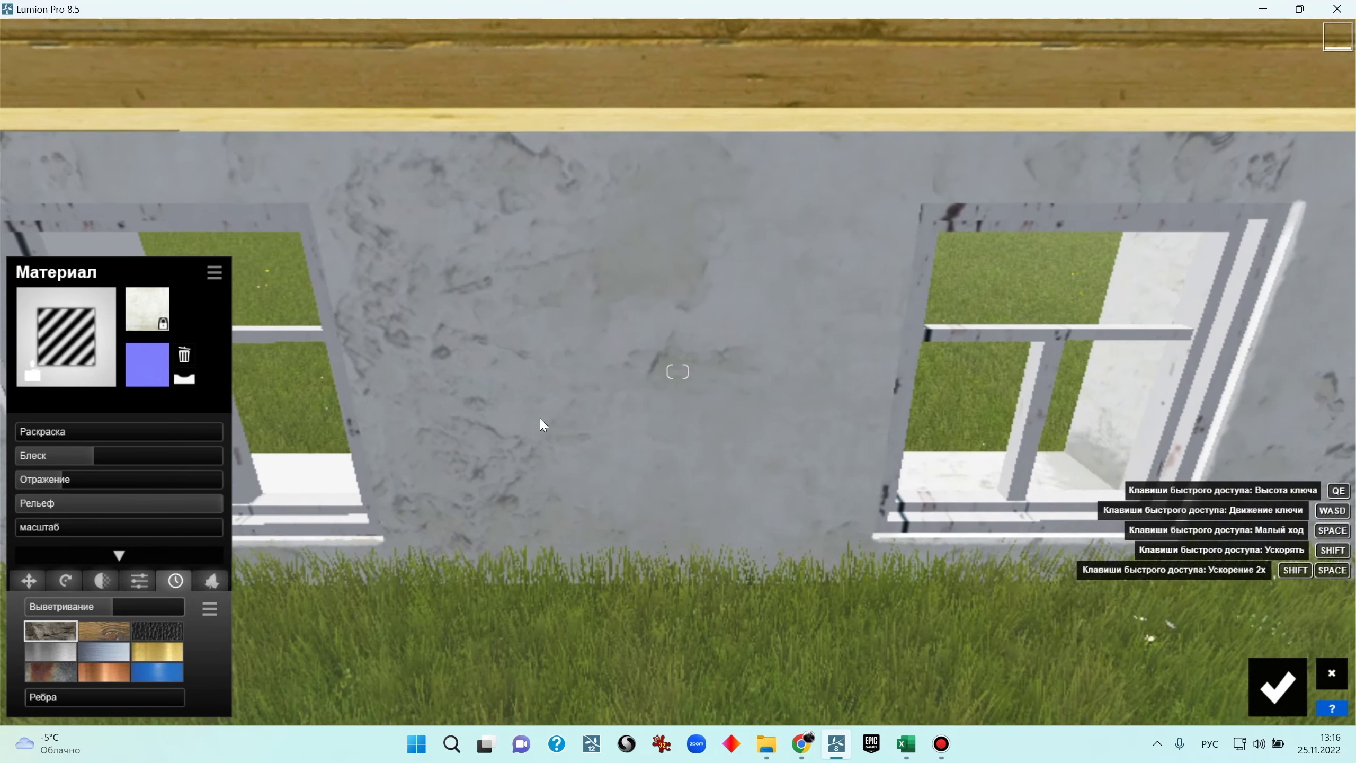
# Try a relief of 0.3 on the plinth, settle on about 84 percent and save the materials
pyautogui.moveTo(154, 505); pyautogui.dragTo(70, 521)
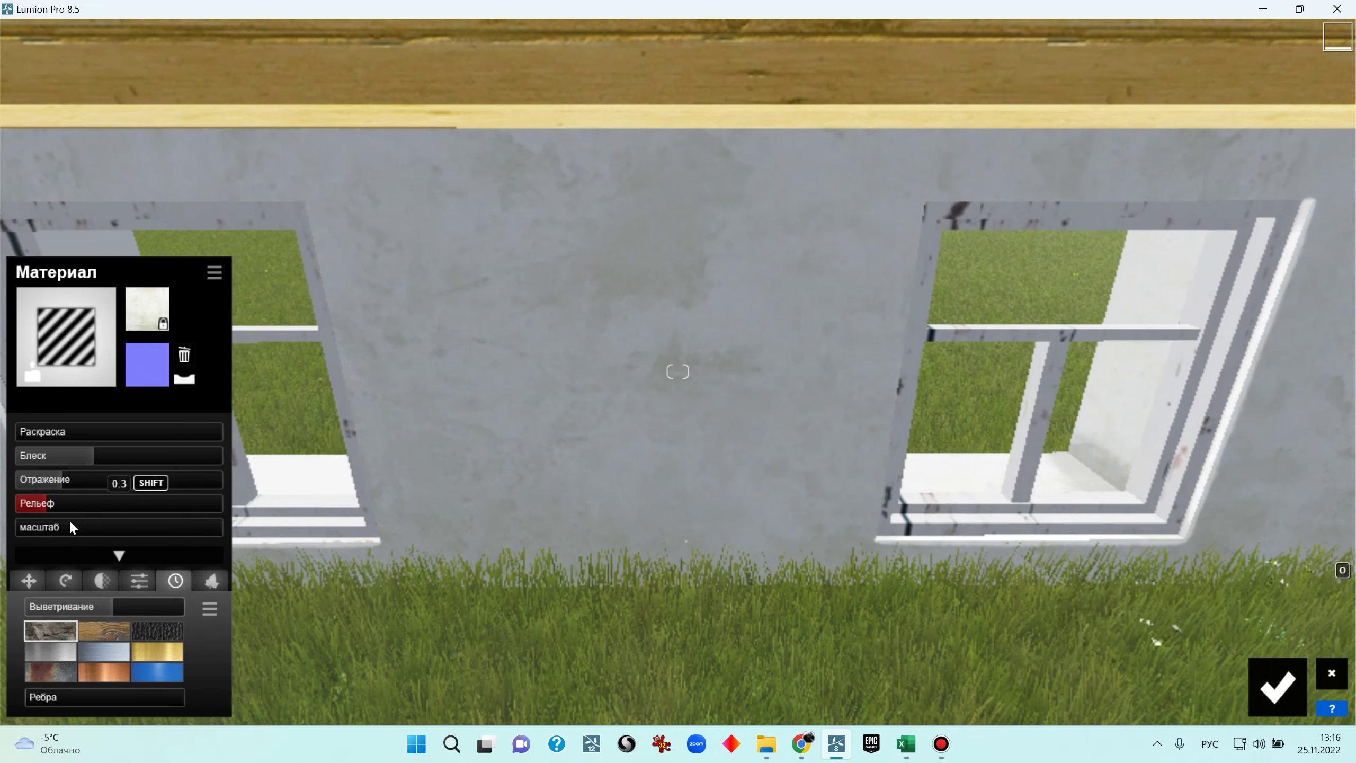
pyautogui.moveTo(180, 516)
pyautogui.mouseDown()
pyautogui.moveTo(161, 519)
pyautogui.moveTo(190, 517)
pyautogui.mouseUp()
pyautogui.press('s')
pyautogui.moveTo(621, 449); pyautogui.dragTo(630, 454, button='right')
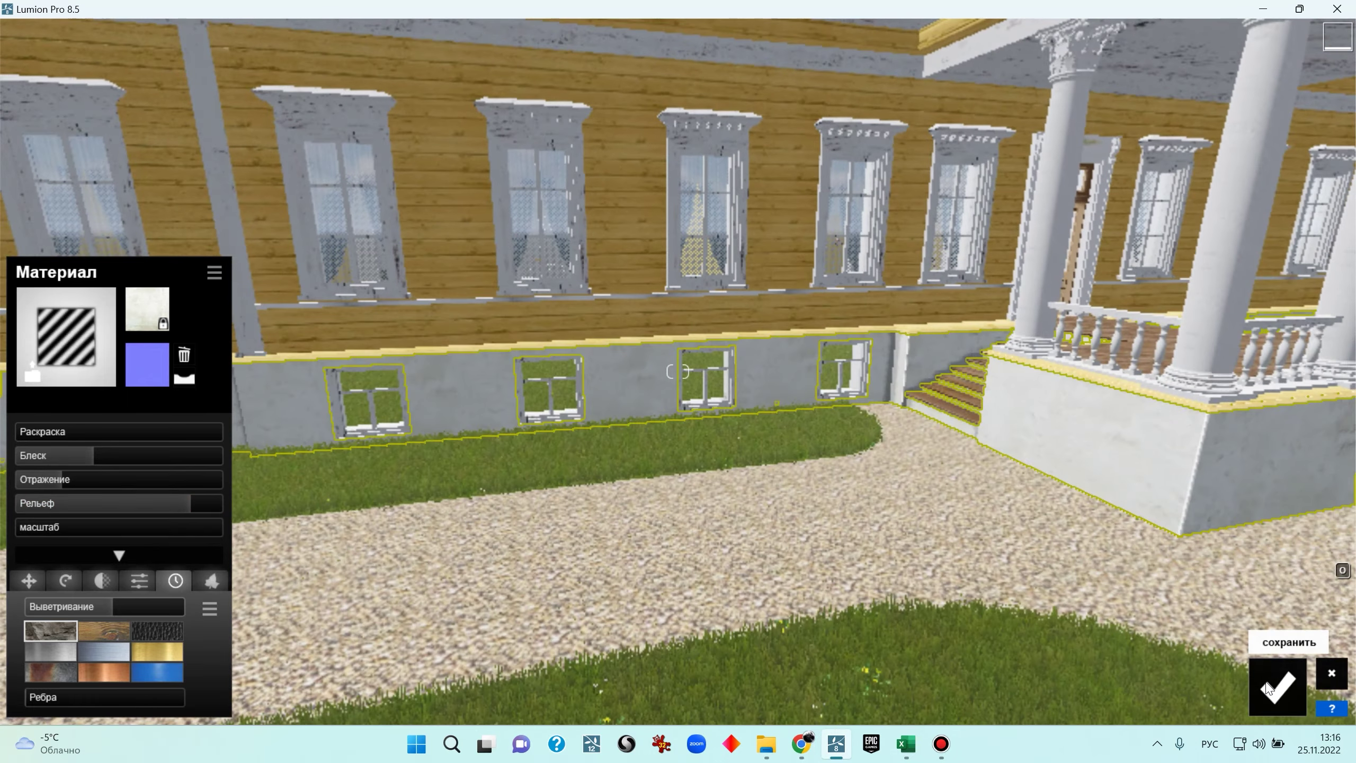
pyautogui.click(1278, 687)
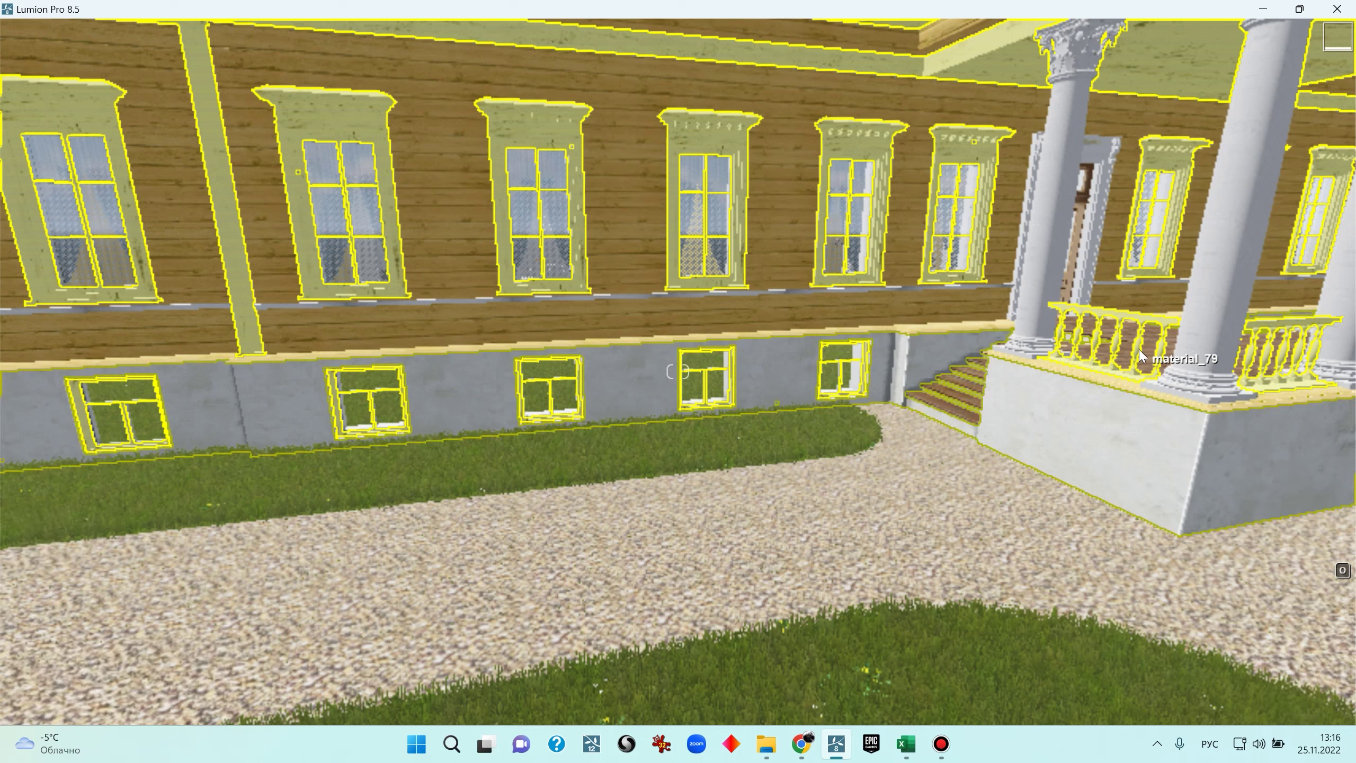
# Select the peeling white trim on the porch balustrade and set its weathering to about 90 percent and its relief to the maximum
pyautogui.click(1139, 357)
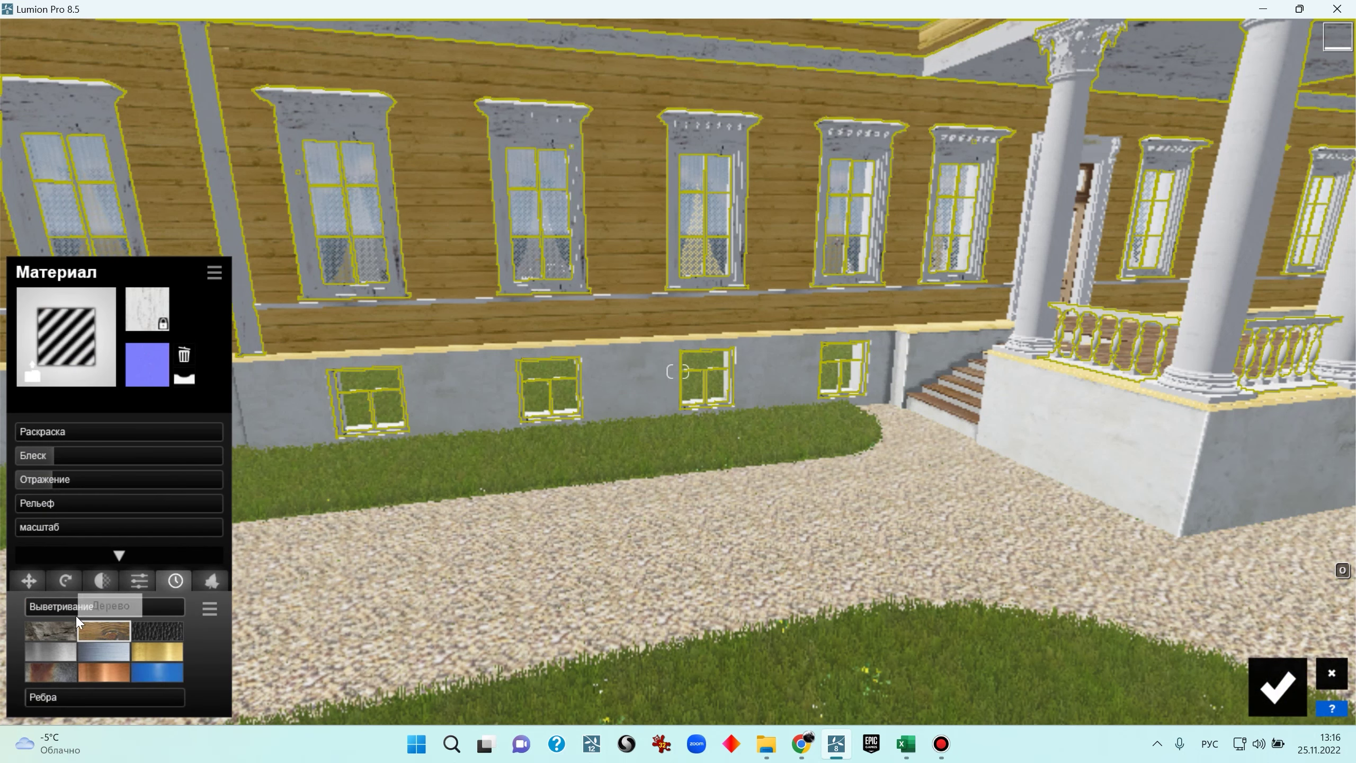
pyautogui.moveTo(55, 609); pyautogui.dragTo(167, 607)
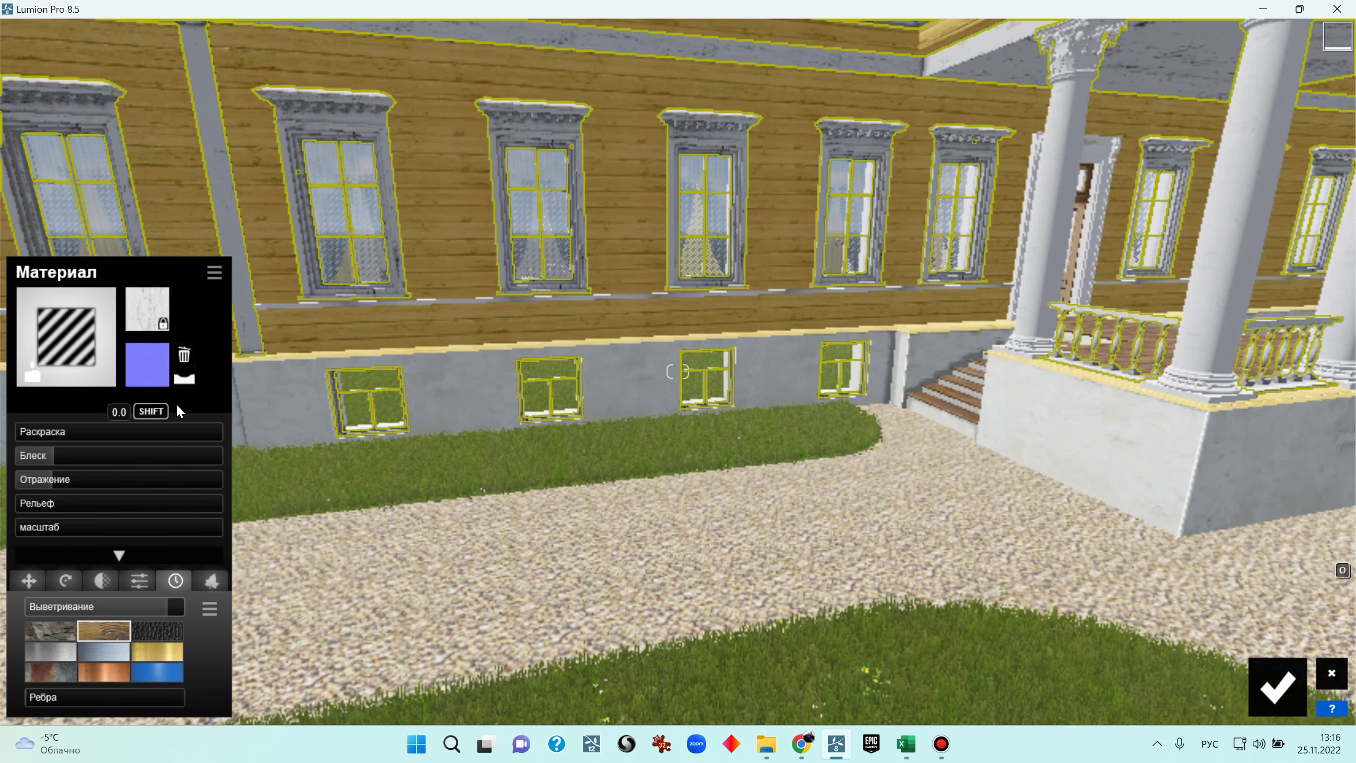
pyautogui.moveTo(52, 503); pyautogui.dragTo(256, 509)
# Delete the white trim's normal map, generate a new one and inspect the porch balusters up close
pyautogui.click(188, 359)
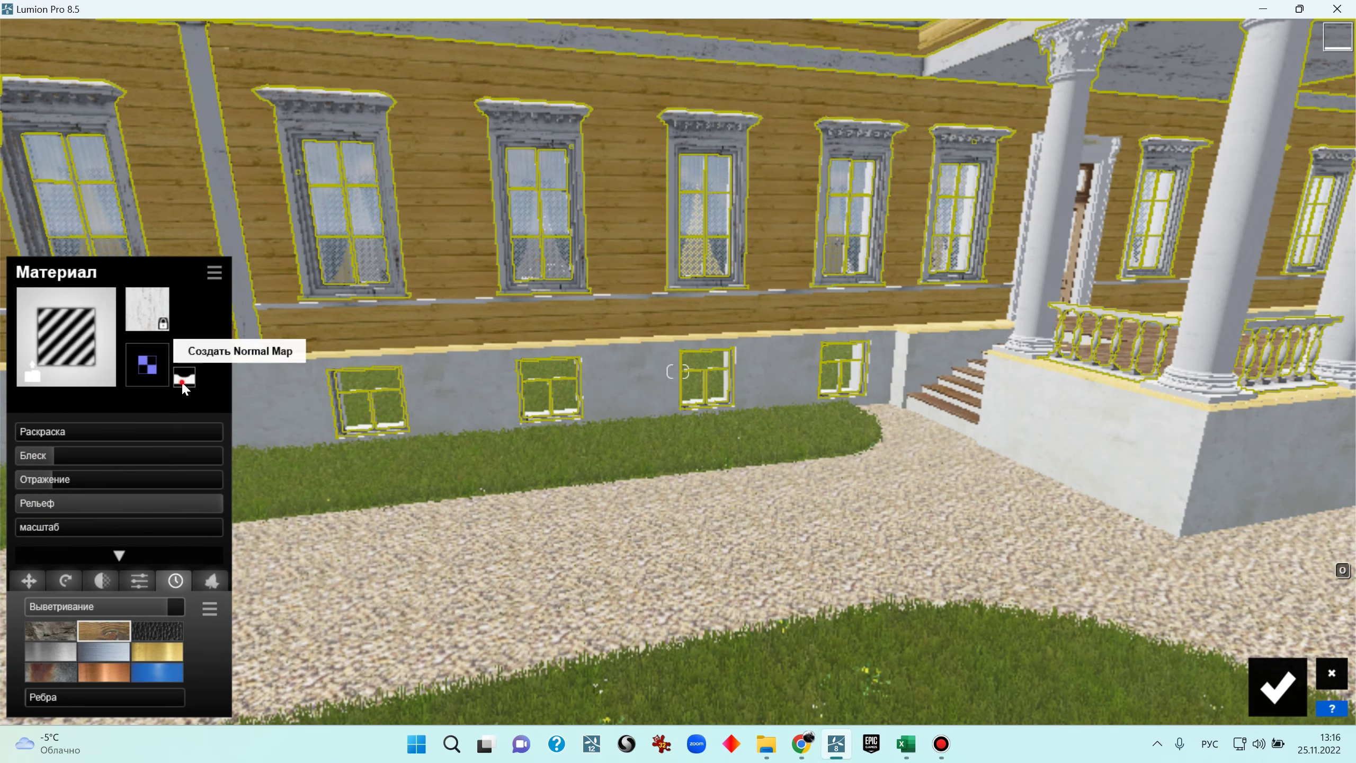
pyautogui.click(188, 370)
pyautogui.moveTo(425, 378); pyautogui.dragTo(640, 390, button='right')
pyautogui.press('w')
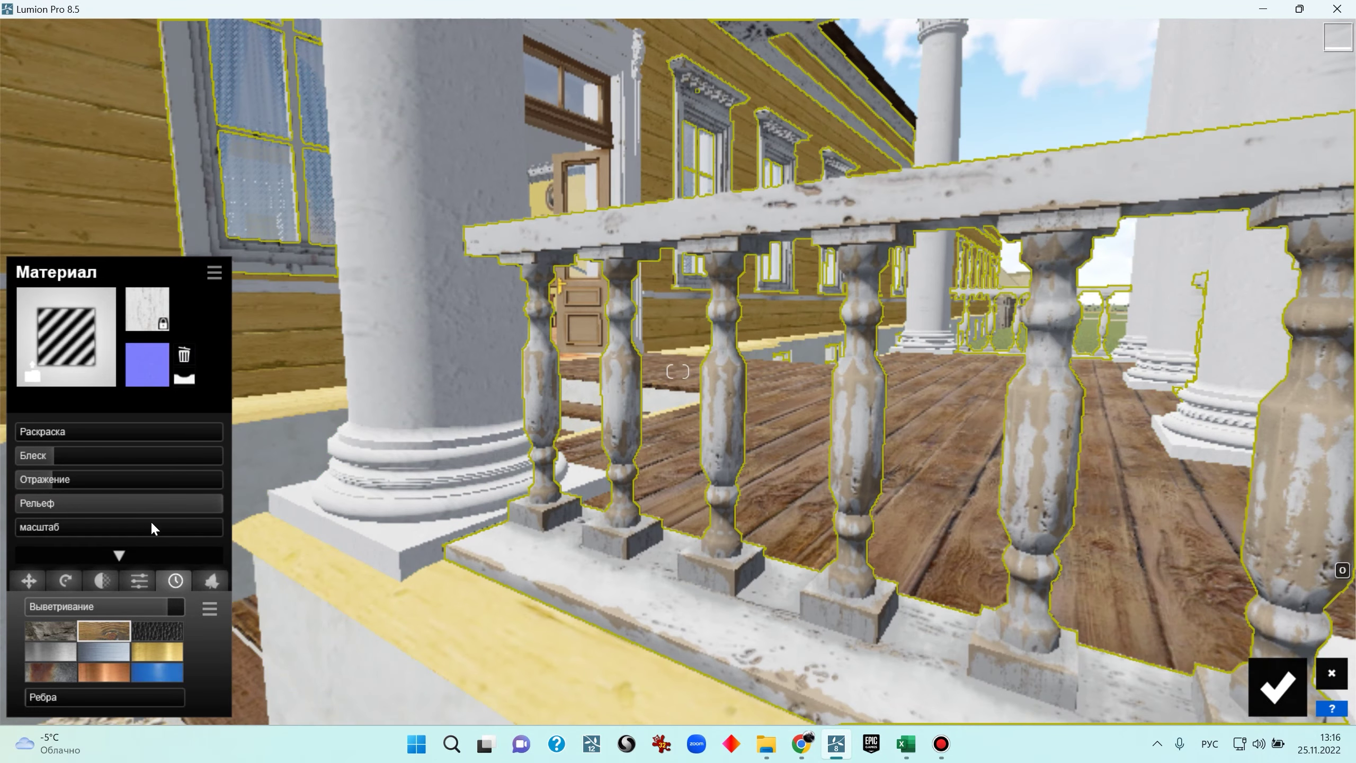
# Reduce the wood weathering on the balustrade's white paint and check the porch from a distance
pyautogui.moveTo(135, 604)
pyautogui.mouseDown()
pyautogui.moveTo(151, 610)
pyautogui.moveTo(138, 611)
pyautogui.mouseUp()
pyautogui.moveTo(445, 462); pyautogui.dragTo(283, 462, button='right')
pyautogui.press('s')
pyautogui.press('s')
pyautogui.moveTo(678, 372); pyautogui.dragTo(668, 262, button='right')
pyautogui.press('w')
pyautogui.press('s')
pyautogui.press('w')
pyautogui.press('s')
pyautogui.press('w')
pyautogui.press('w')
pyautogui.press('s')
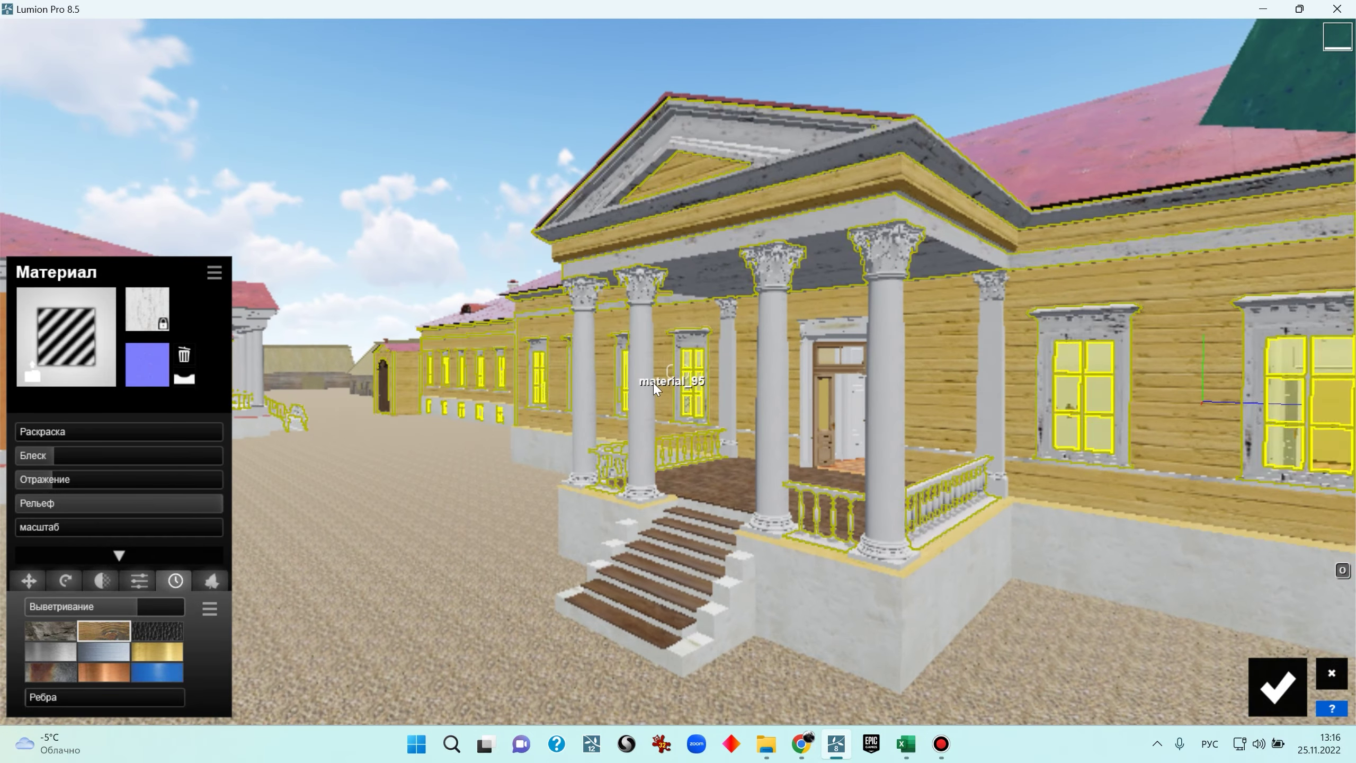
# Assign the Standard material to the porch columns, lower gloss and reflection, and raise relief and weathering
pyautogui.click(896, 464)
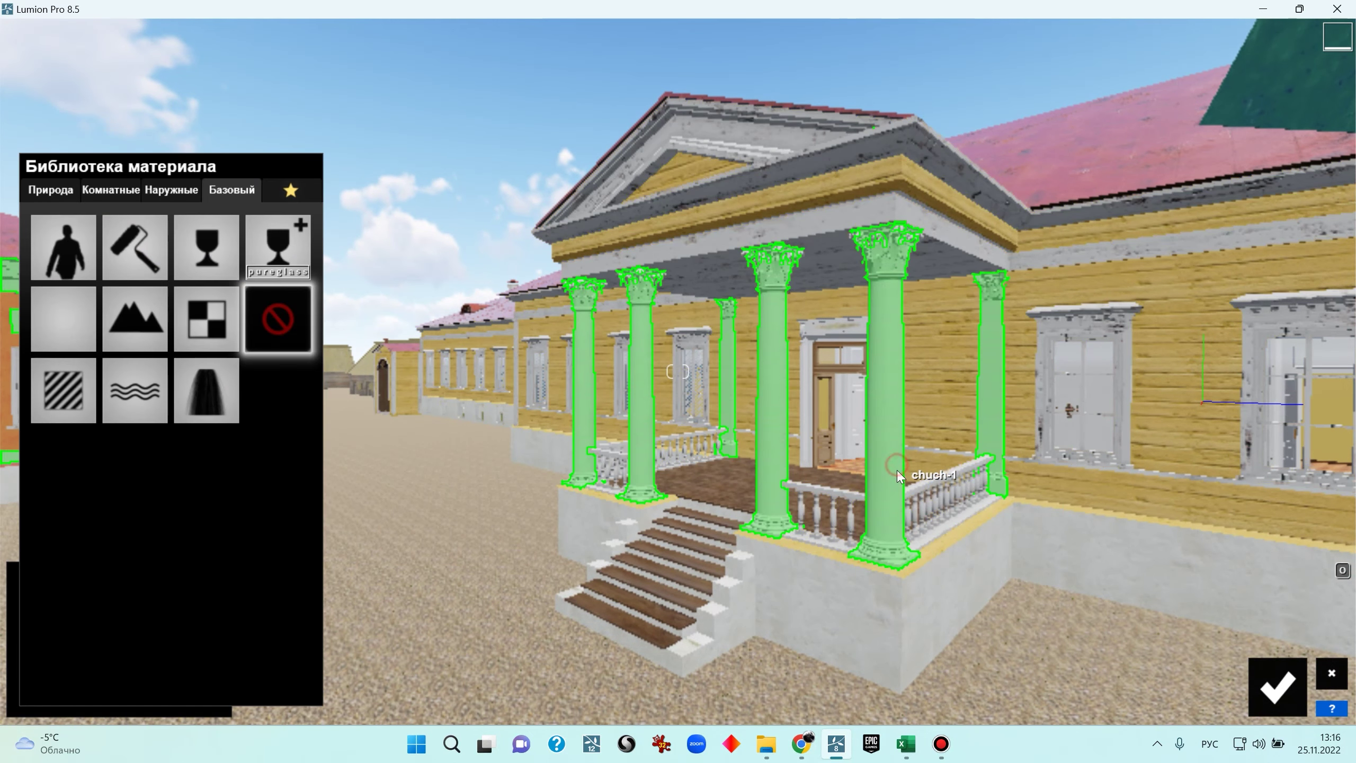
pyautogui.click(63, 389)
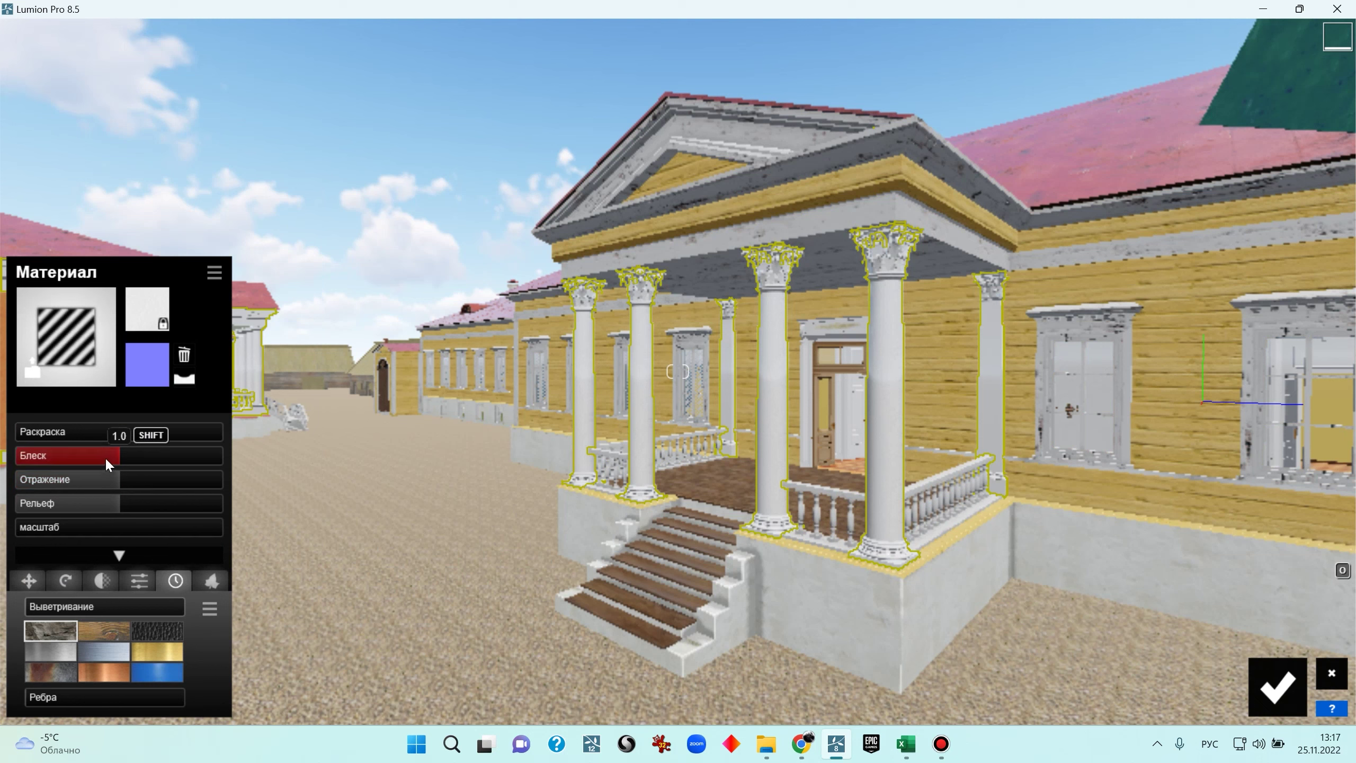
pyautogui.moveTo(105, 457); pyautogui.dragTo(55, 483)
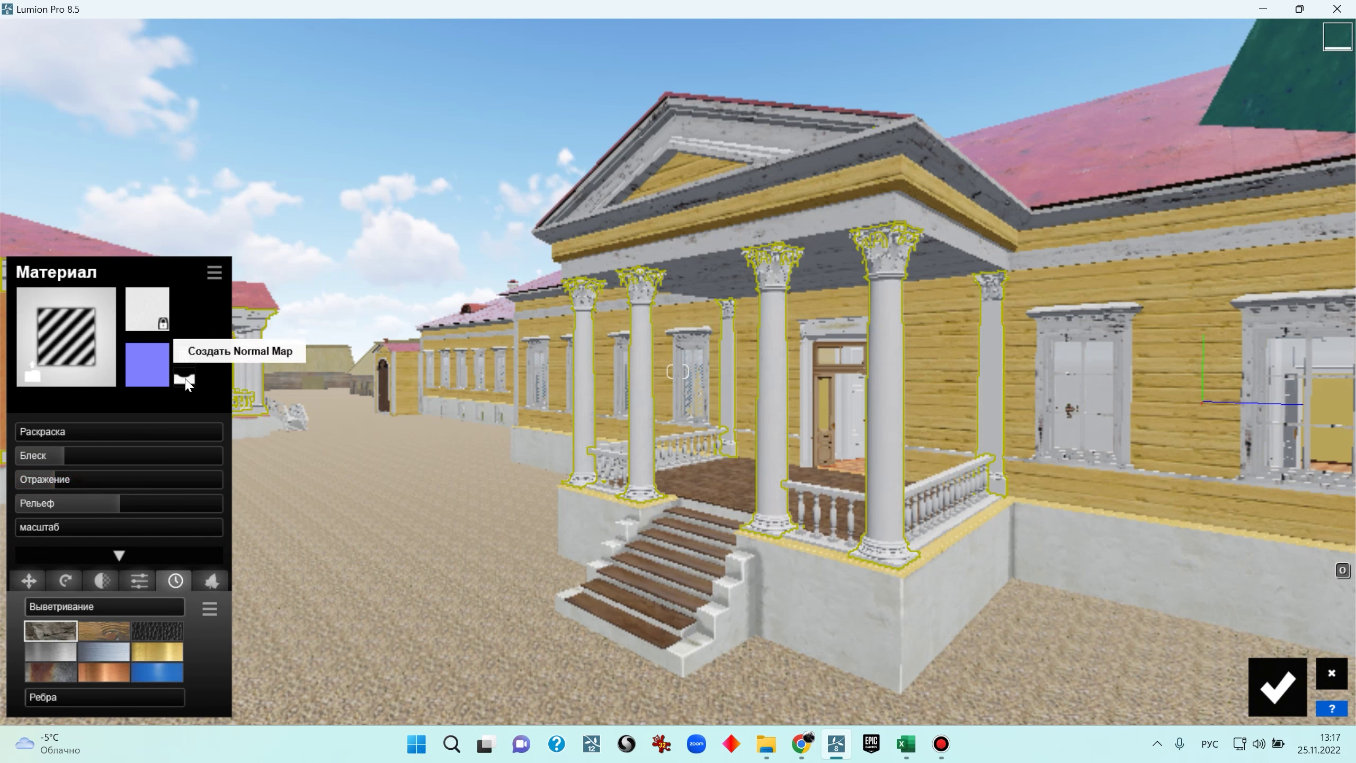
pyautogui.moveTo(147, 504)
pyautogui.mouseDown()
pyautogui.moveTo(167, 510)
pyautogui.moveTo(144, 510)
pyautogui.mouseUp()
pyautogui.moveTo(57, 608); pyautogui.dragTo(91, 604)
# Apply a grey painted metal from the outdoor metal materials to the sloped caps of the fence pillars beneath the urns
pyautogui.moveTo(677, 372); pyautogui.dragTo(544, 361, button='right')
pyautogui.press('w')
pyautogui.press('s')
pyautogui.press('s')
pyautogui.press('w')
pyautogui.press('w')
pyautogui.press('w')
pyautogui.press('a')
pyautogui.moveTo(731, 299); pyautogui.dragTo(811, 332, button='right')
pyautogui.click(771, 477)
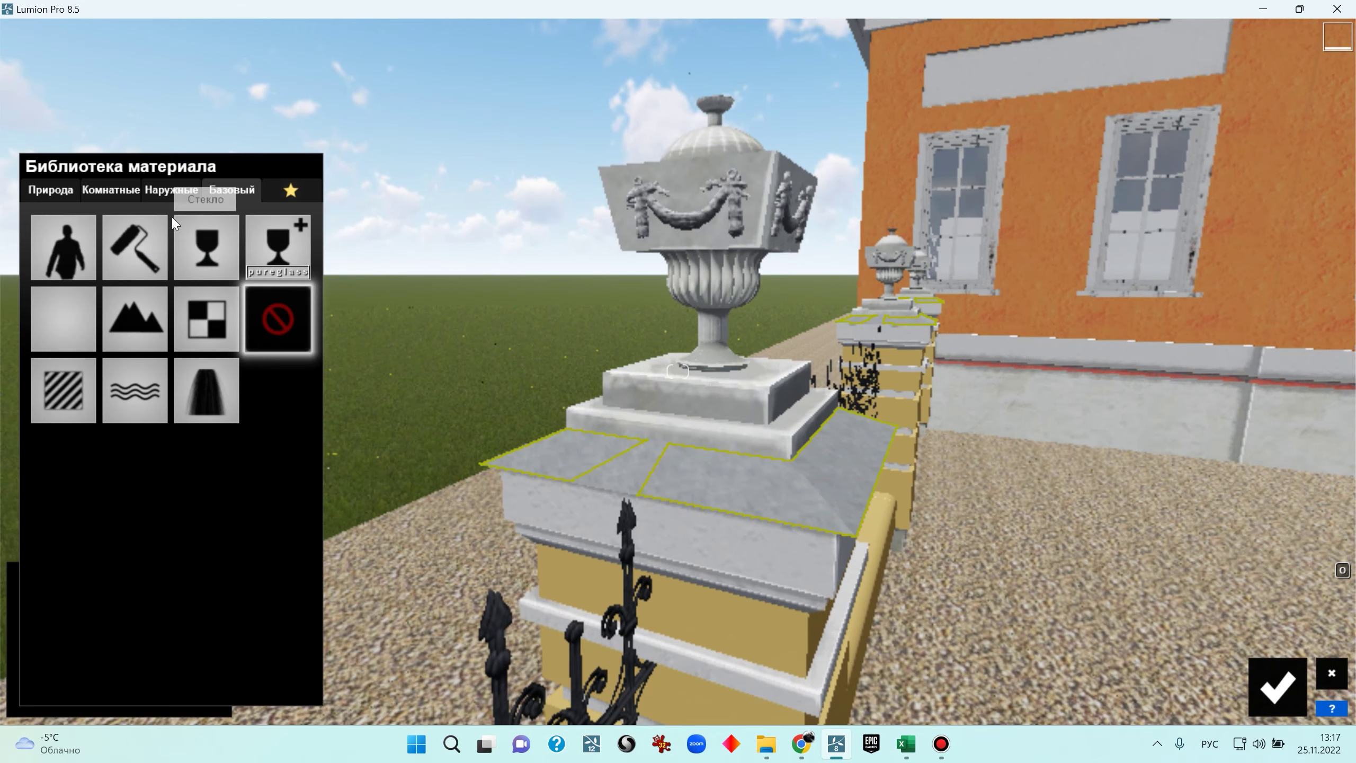
pyautogui.click(181, 193)
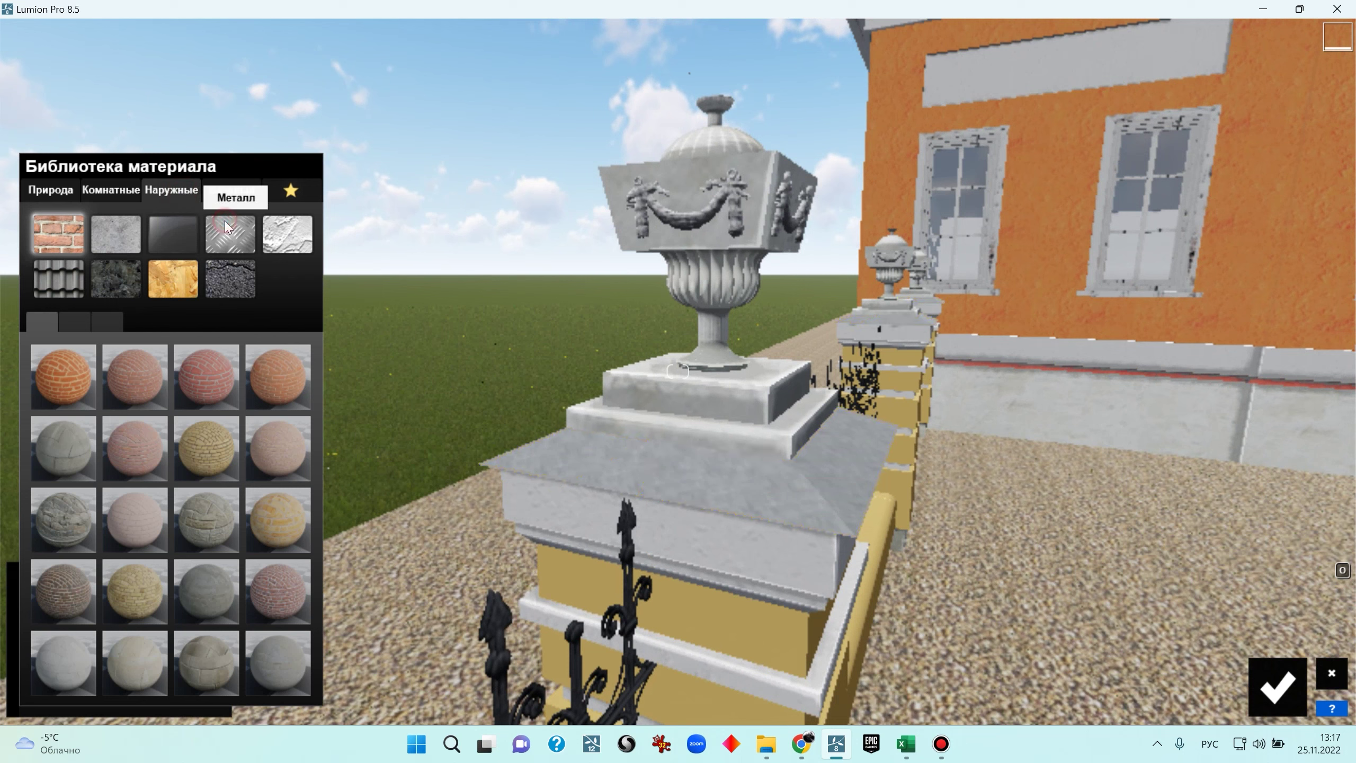
pyautogui.click(229, 674)
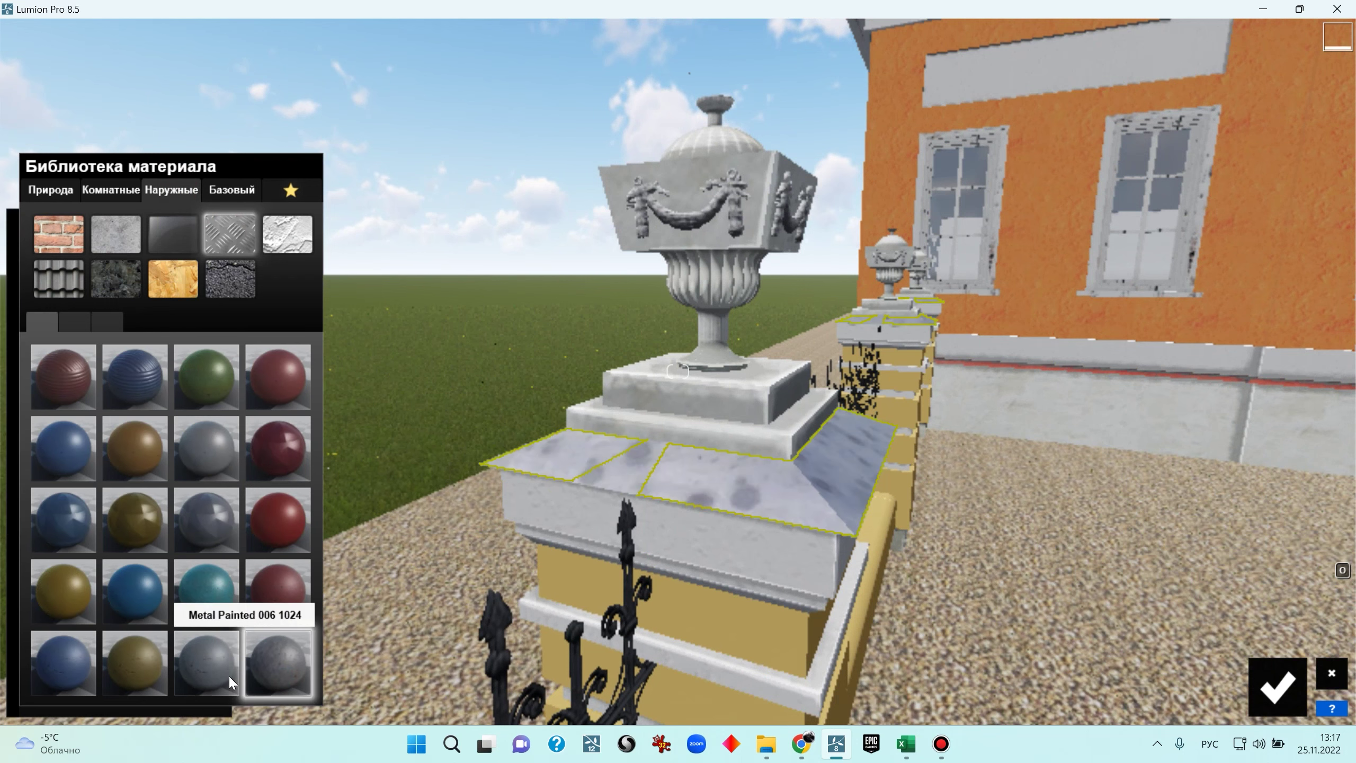
pyautogui.click(731, 299)
# Assign the Standard material to the yellow plaster of the fence pillars and base, and add weathering
pyautogui.moveTo(910, 593); pyautogui.dragTo(974, 553, button='right')
pyautogui.press('w')
pyautogui.moveTo(791, 471); pyautogui.dragTo(996, 471, button='right')
pyautogui.press('s')
pyautogui.press('s')
pyautogui.moveTo(678, 427); pyautogui.dragTo(801, 547, button='right')
pyautogui.click(701, 474)
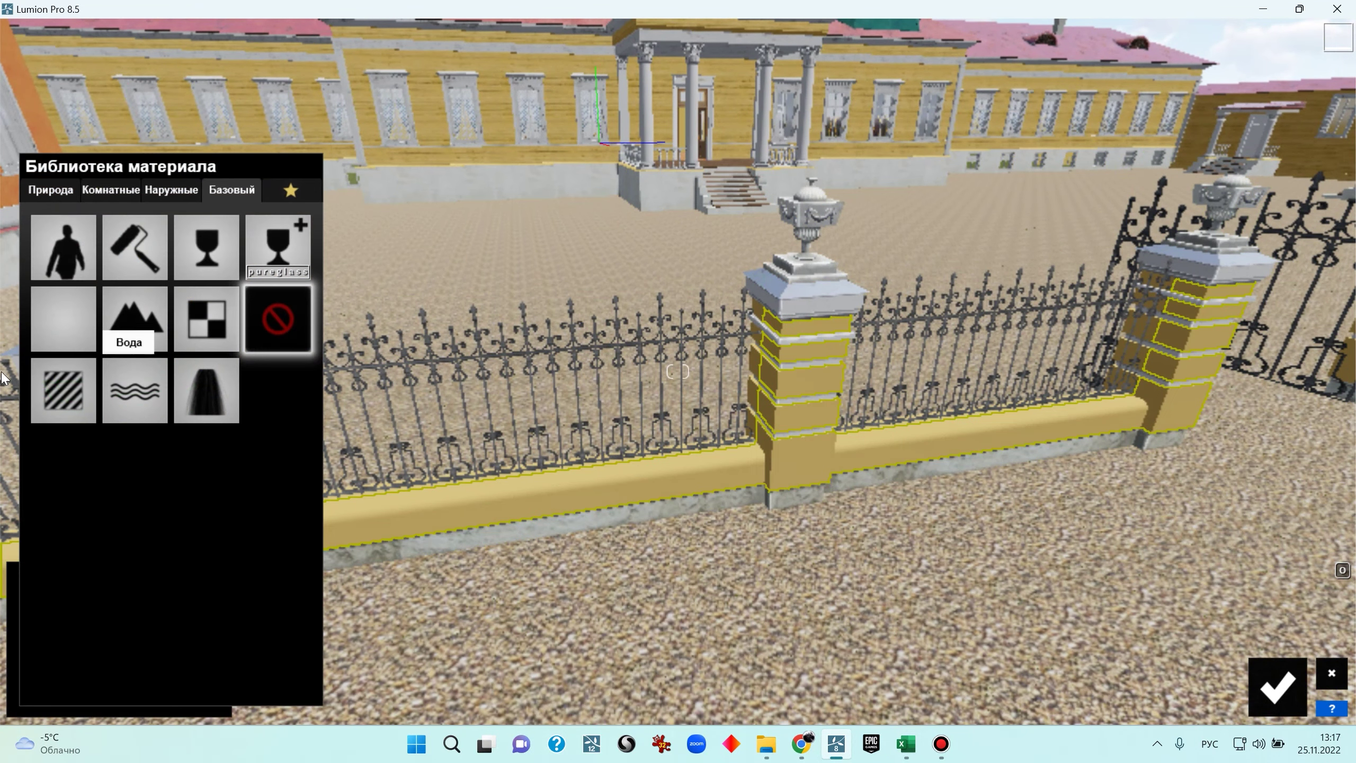
pyautogui.click(65, 387)
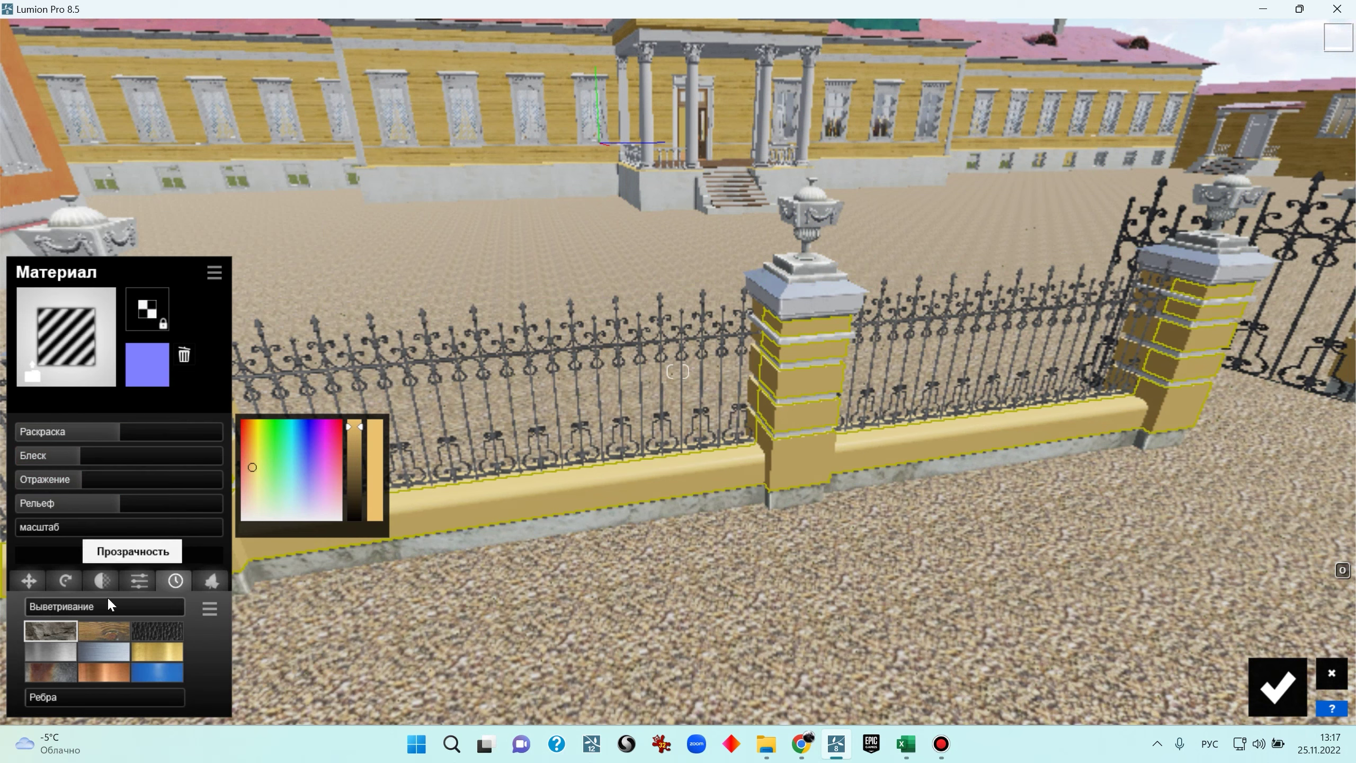
pyautogui.moveTo(106, 605); pyautogui.dragTo(120, 601)
# Assign the Glass material to the fan window panes above the arched wooden gate
pyautogui.moveTo(587, 556); pyautogui.dragTo(421, 555, button='right')
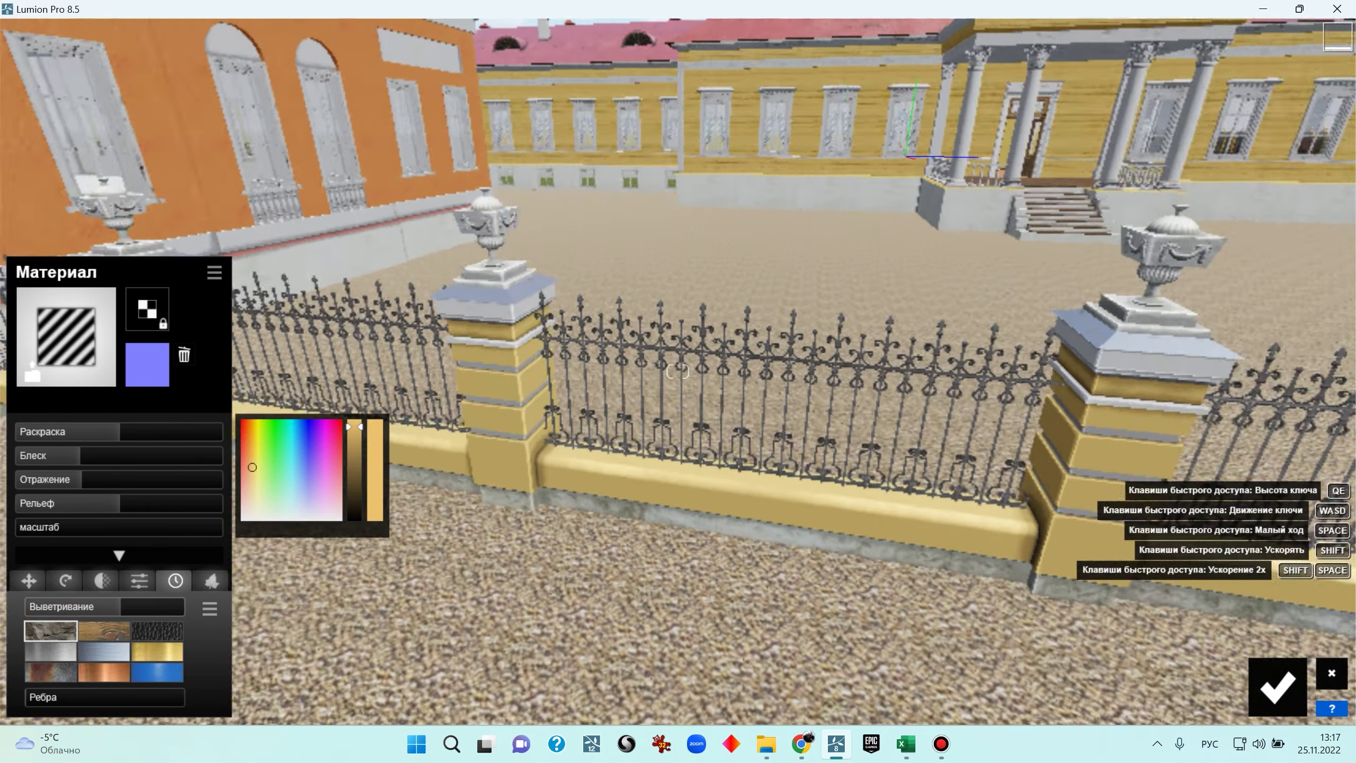
pyautogui.moveTo(678, 371); pyautogui.dragTo(523, 371, button='right')
pyautogui.press('w')
pyautogui.press('s')
pyautogui.moveTo(689, 420); pyautogui.dragTo(534, 475, button='right')
pyautogui.press('d')
pyautogui.press('d')
pyautogui.moveTo(758, 514); pyautogui.dragTo(742, 484, button='right')
pyautogui.press('s')
pyautogui.moveTo(677, 371); pyautogui.dragTo(659, 321, button='right')
pyautogui.press('d')
pyautogui.press('s')
pyautogui.press('d')
pyautogui.press('w')
pyautogui.press('q')
pyautogui.press('w')
pyautogui.press('w')
pyautogui.press('d')
pyautogui.click(686, 238)
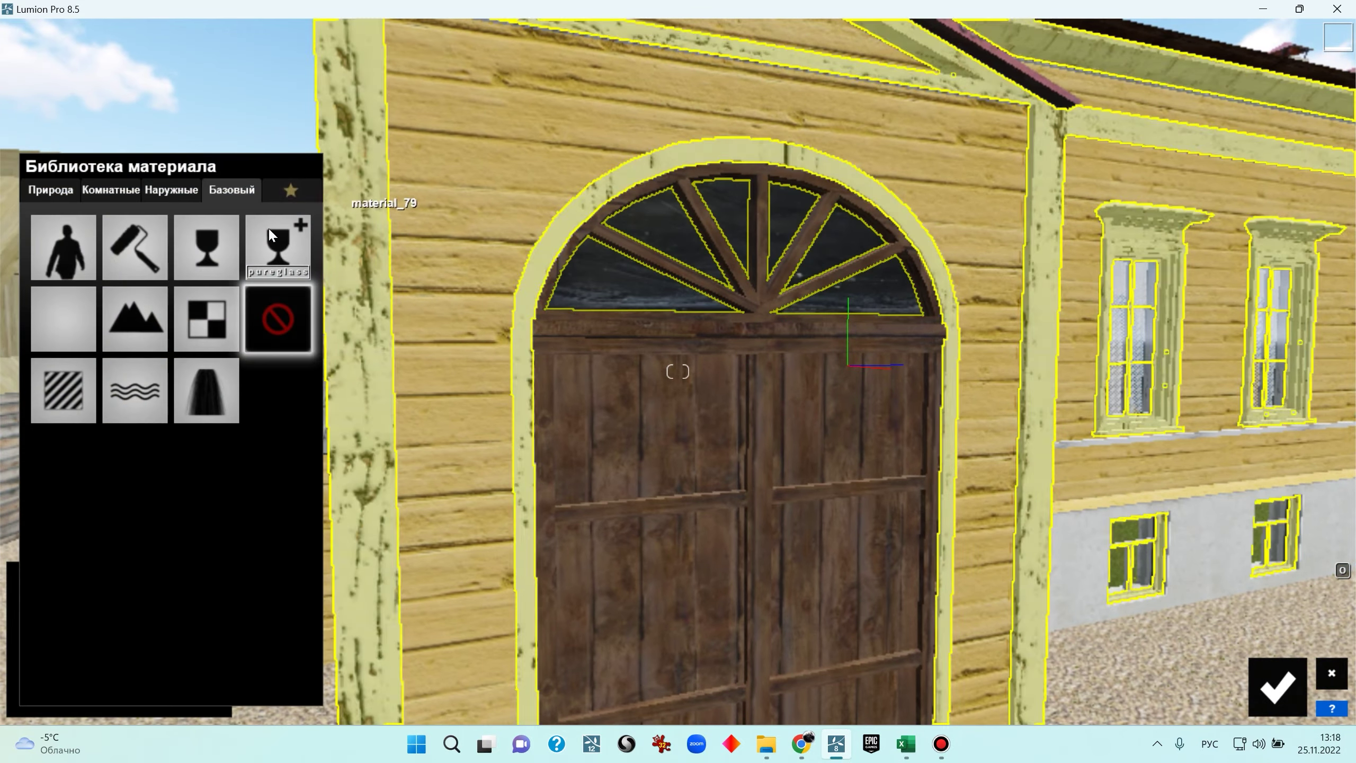
pyautogui.click(206, 244)
# Assign the Standard material to the small shed's plank roof and create a normal map for it
pyautogui.moveTo(665, 382); pyautogui.dragTo(512, 395, button='right')
pyautogui.press('w')
pyautogui.moveTo(790, 208); pyautogui.dragTo(732, 301, button='right')
pyautogui.press('q')
pyautogui.press('d')
pyautogui.press('w')
pyautogui.click(735, 307)
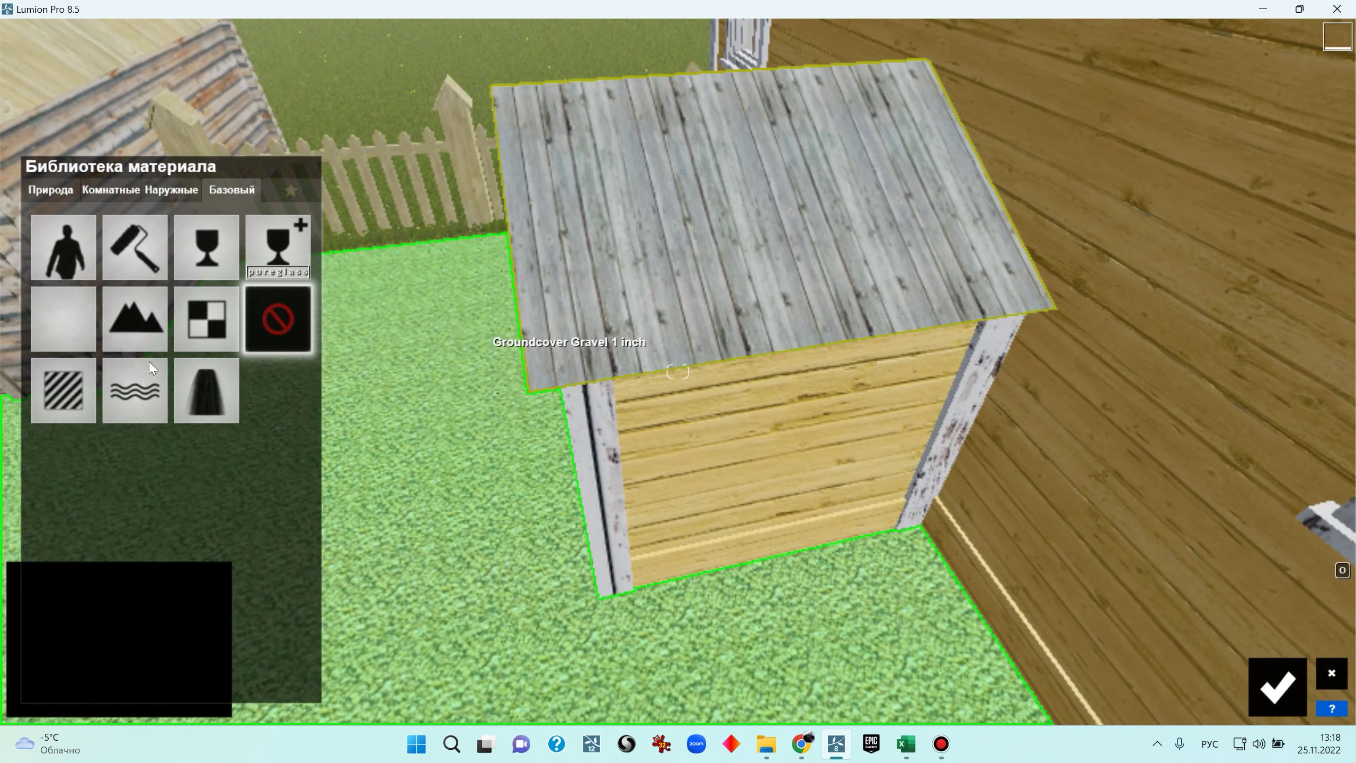
pyautogui.click(81, 408)
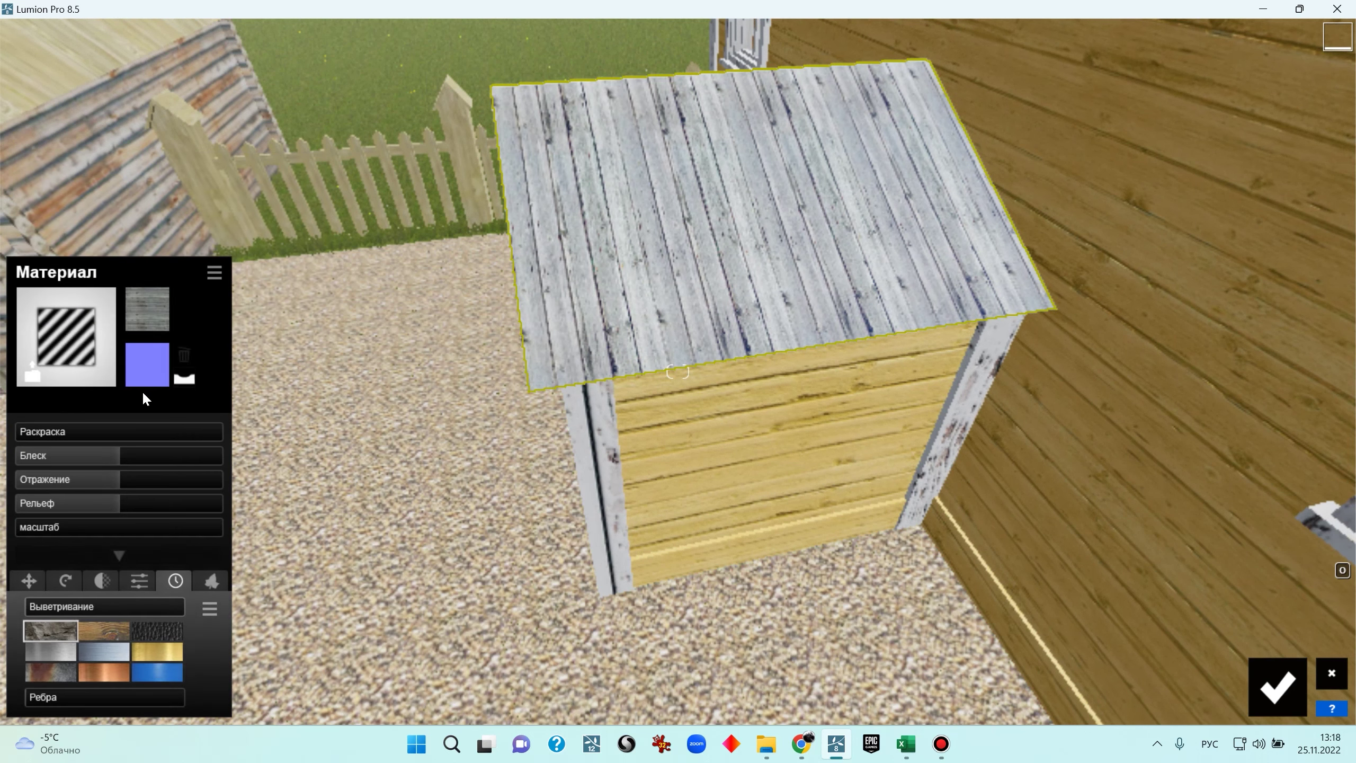
pyautogui.click(181, 381)
# Lower the shed roof's gloss and reflection and add wood-type weathering
pyautogui.click(74, 455)
pyautogui.click(71, 479)
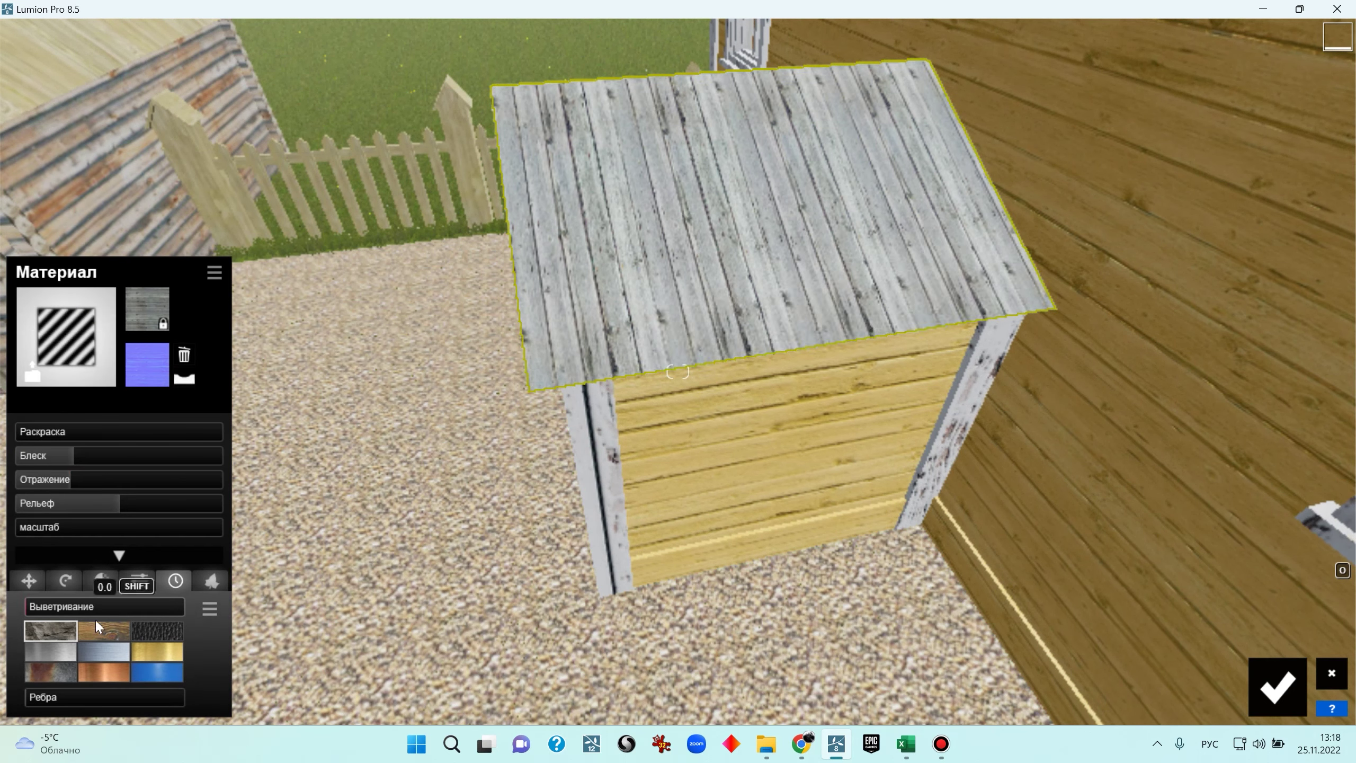
pyautogui.click(97, 623)
pyautogui.moveTo(54, 603); pyautogui.dragTo(125, 598)
# Assign the Standard material to the log walls of the barn and create a normal map for them
pyautogui.moveTo(987, 469); pyautogui.dragTo(809, 353, button='right')
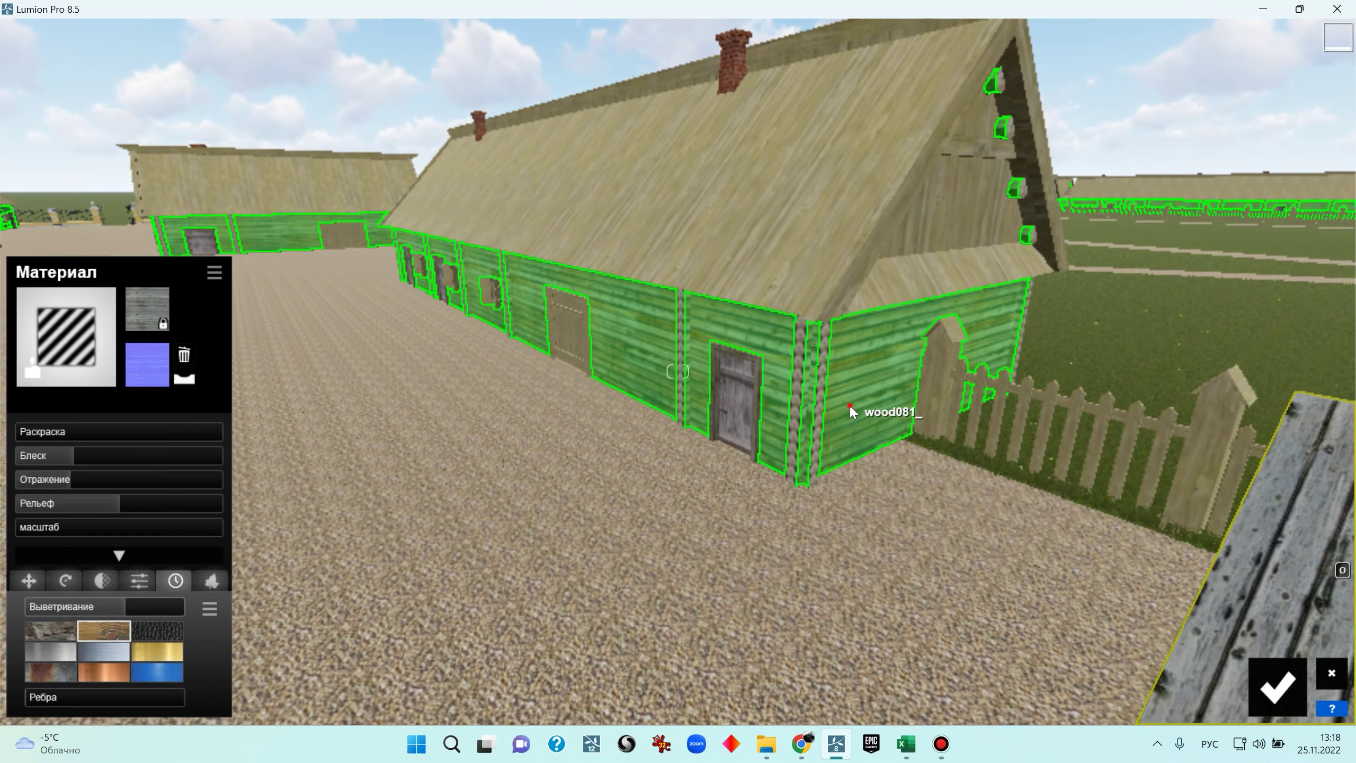
pyautogui.click(849, 404)
pyautogui.click(83, 407)
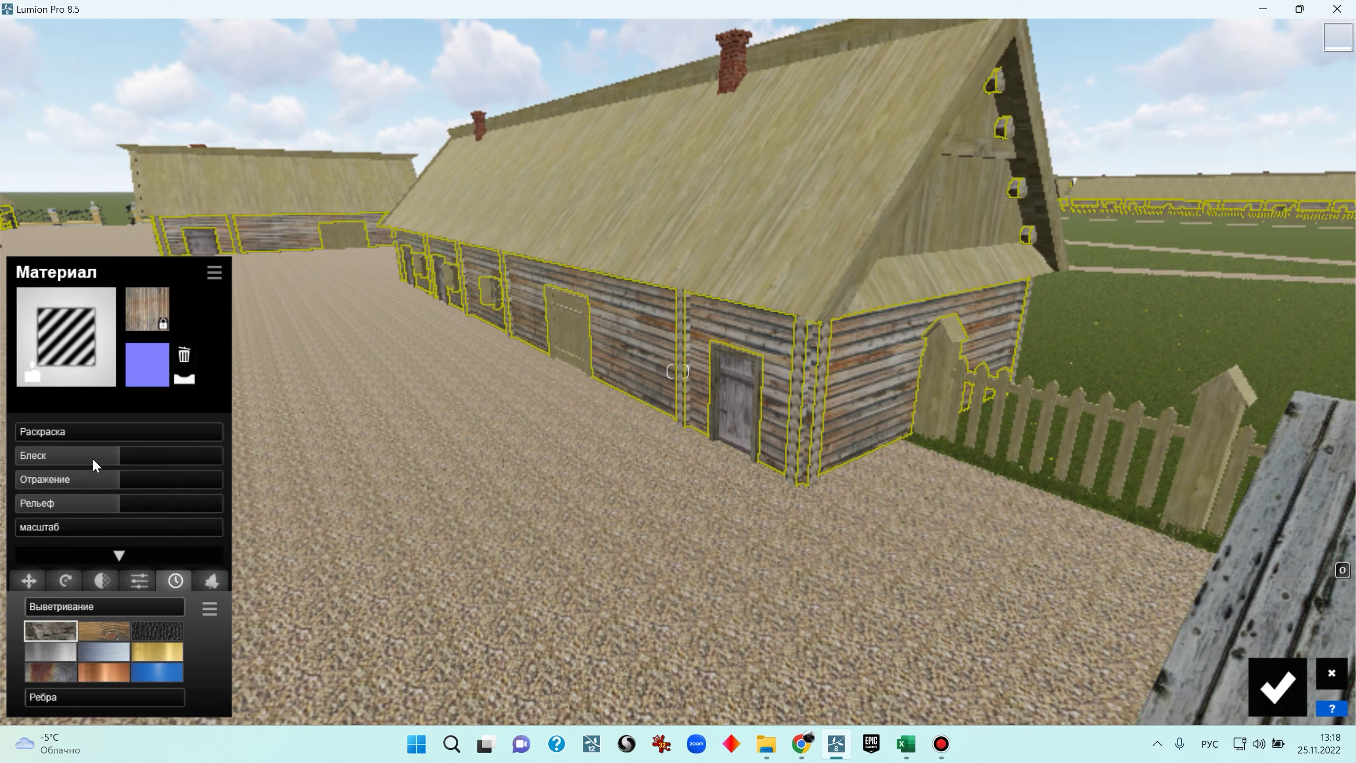
pyautogui.click(190, 380)
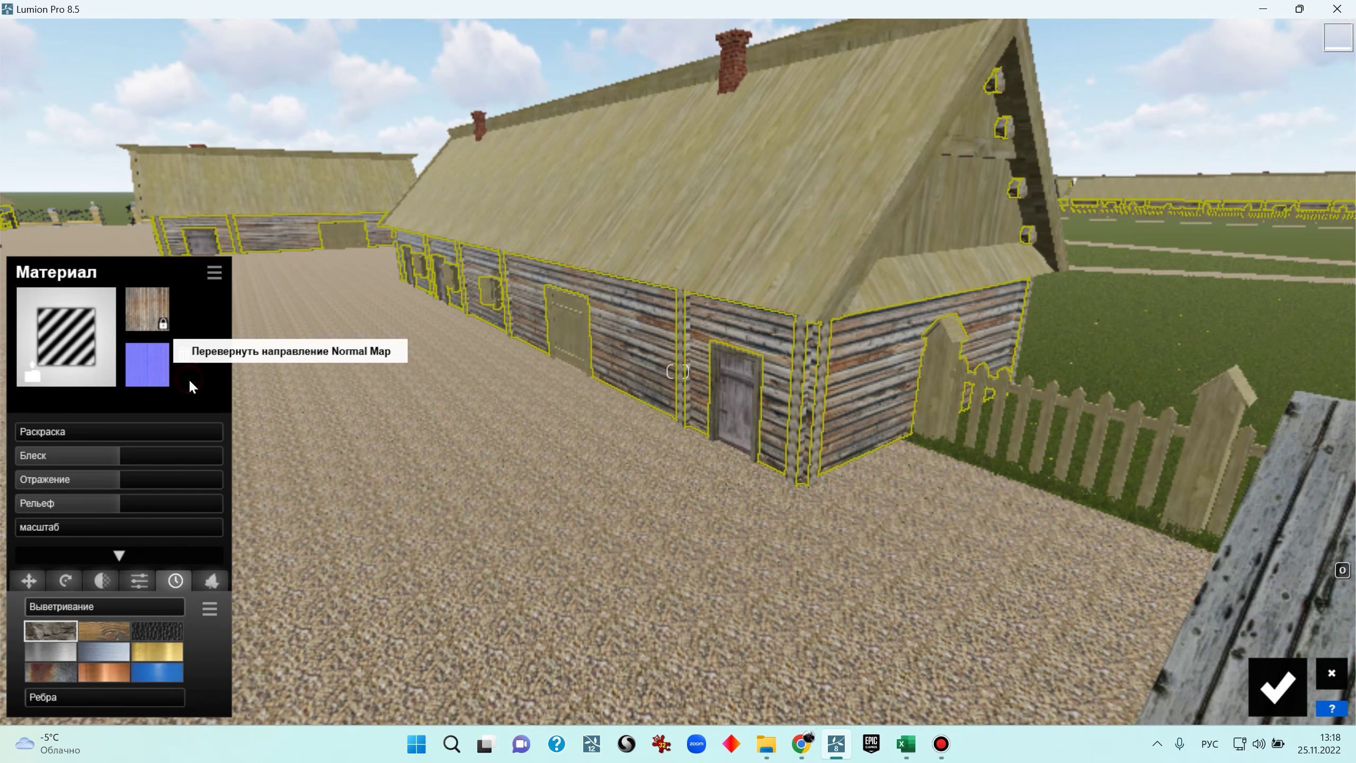
# Lower the log walls' gloss, set reflection to 0.4, maximize the relief, and add wood-type weathering
pyautogui.moveTo(82, 451); pyautogui.dragTo(71, 455)
pyautogui.click(56, 480)
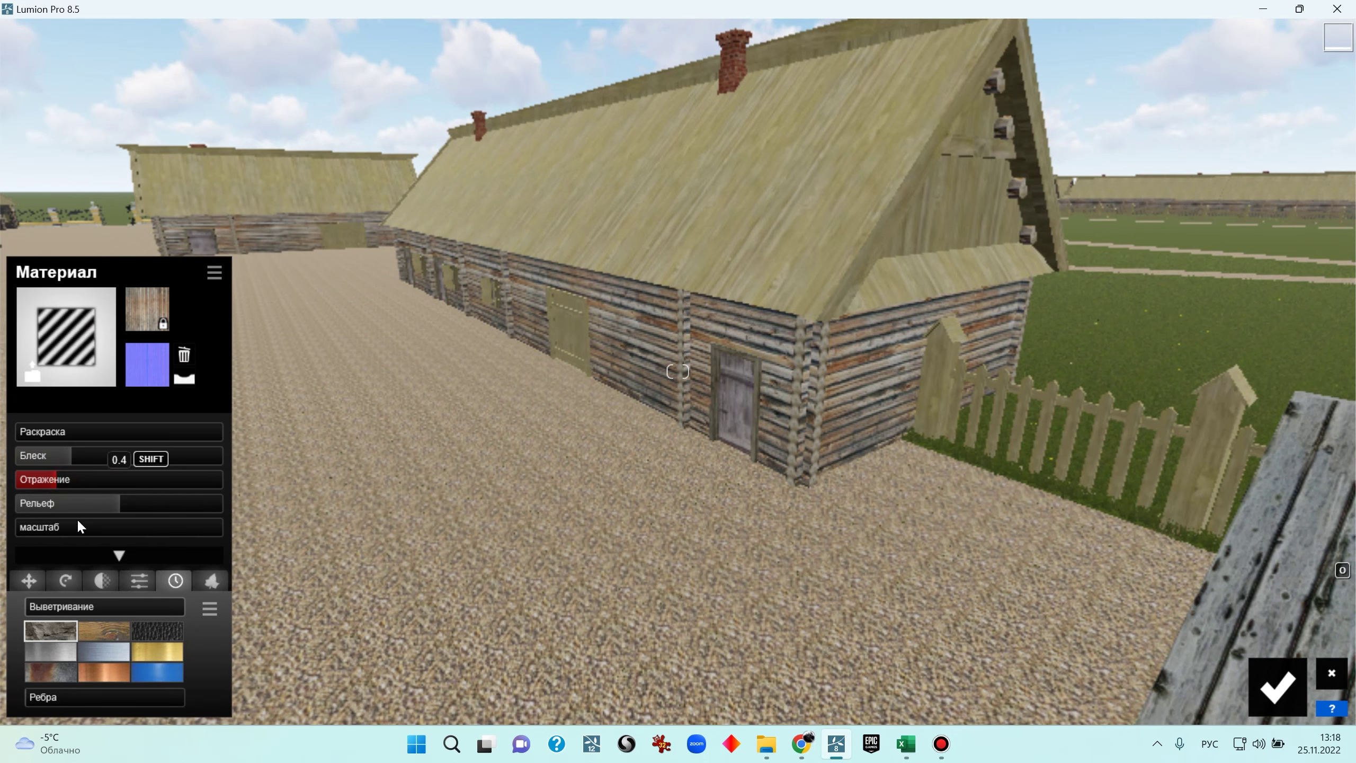
pyautogui.click(87, 623)
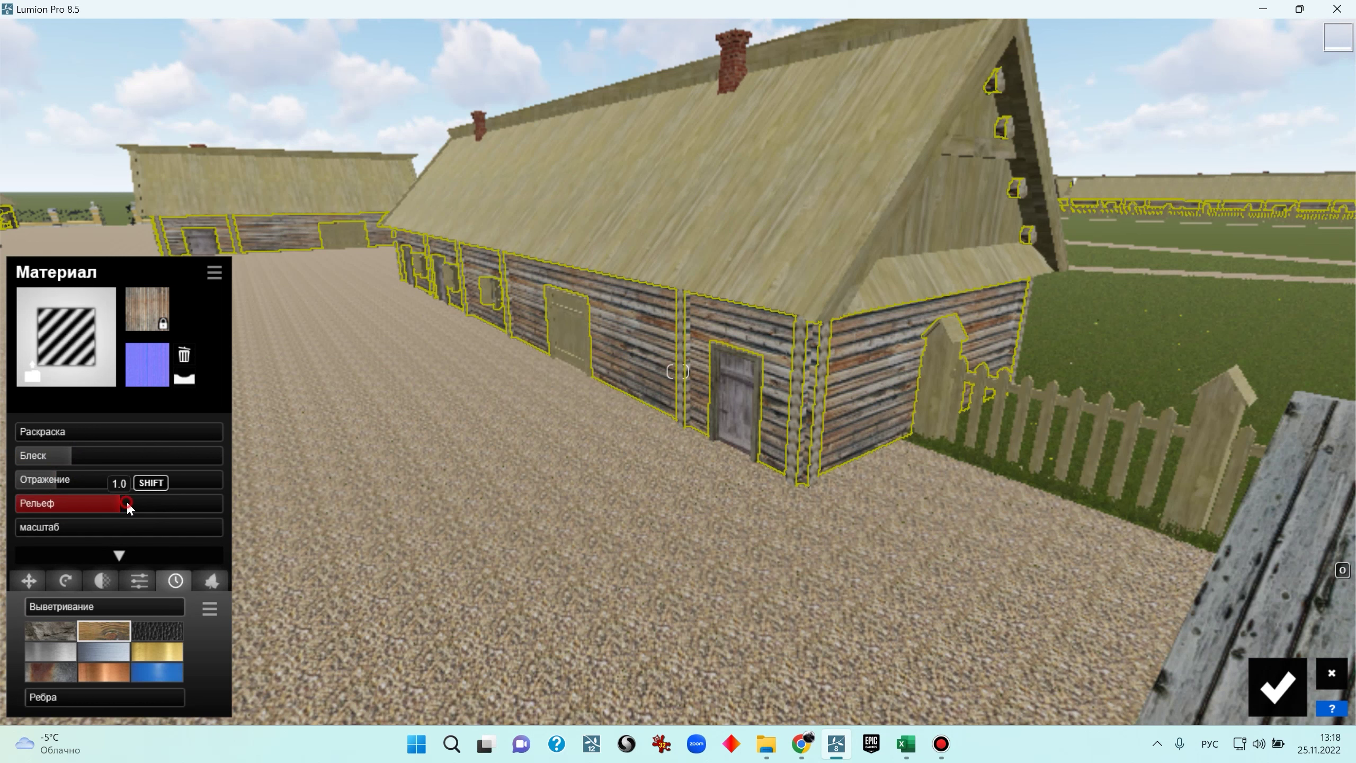
pyautogui.moveTo(60, 606); pyautogui.dragTo(133, 594)
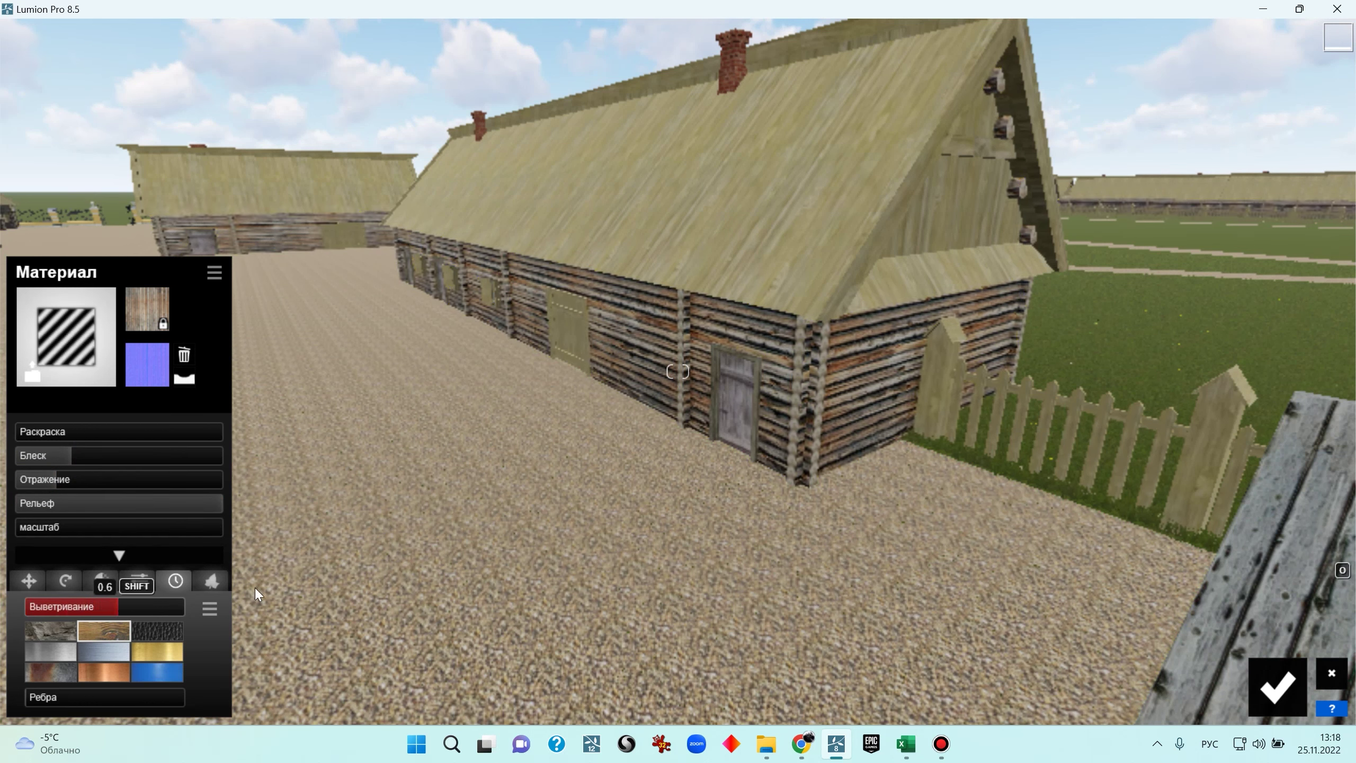
# Try the edges effect on the log walls at the barn's corner
pyautogui.press('w')
pyautogui.press('s')
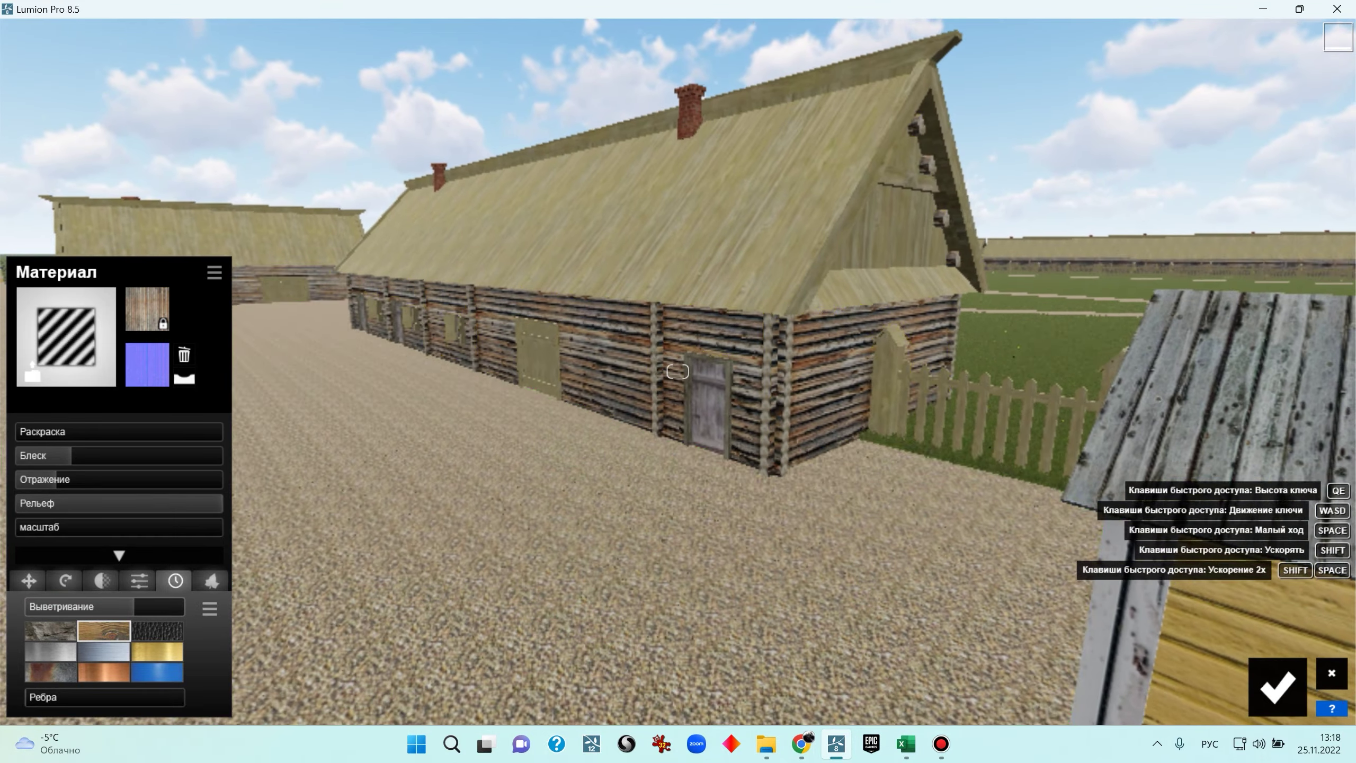
pyautogui.press('w')
pyautogui.press('w')
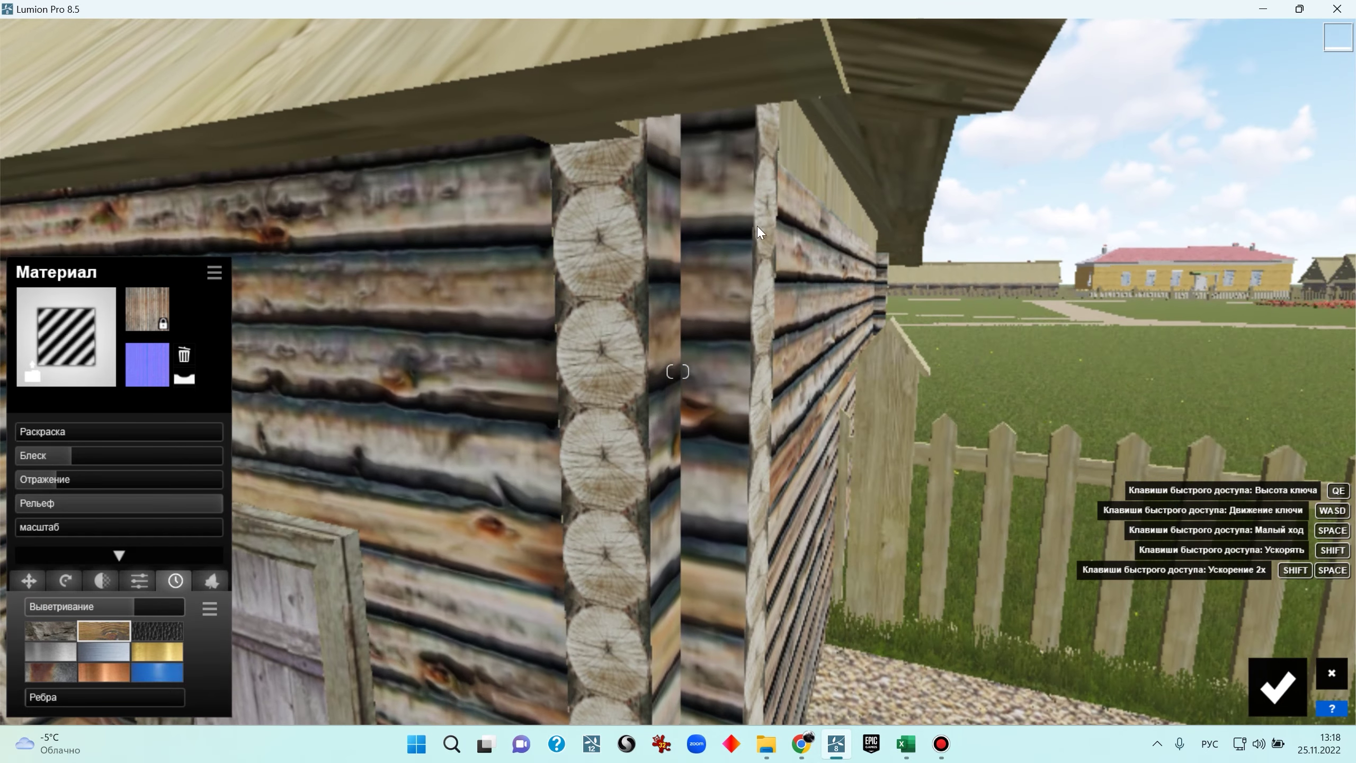
pyautogui.moveTo(48, 699); pyautogui.dragTo(267, 686)
pyautogui.moveTo(175, 682); pyautogui.dragTo(322, 676)
# Assign the Standard material to the log ends at the barn's corner, lowering gloss and setting reflection to 0.3
pyautogui.press('s')
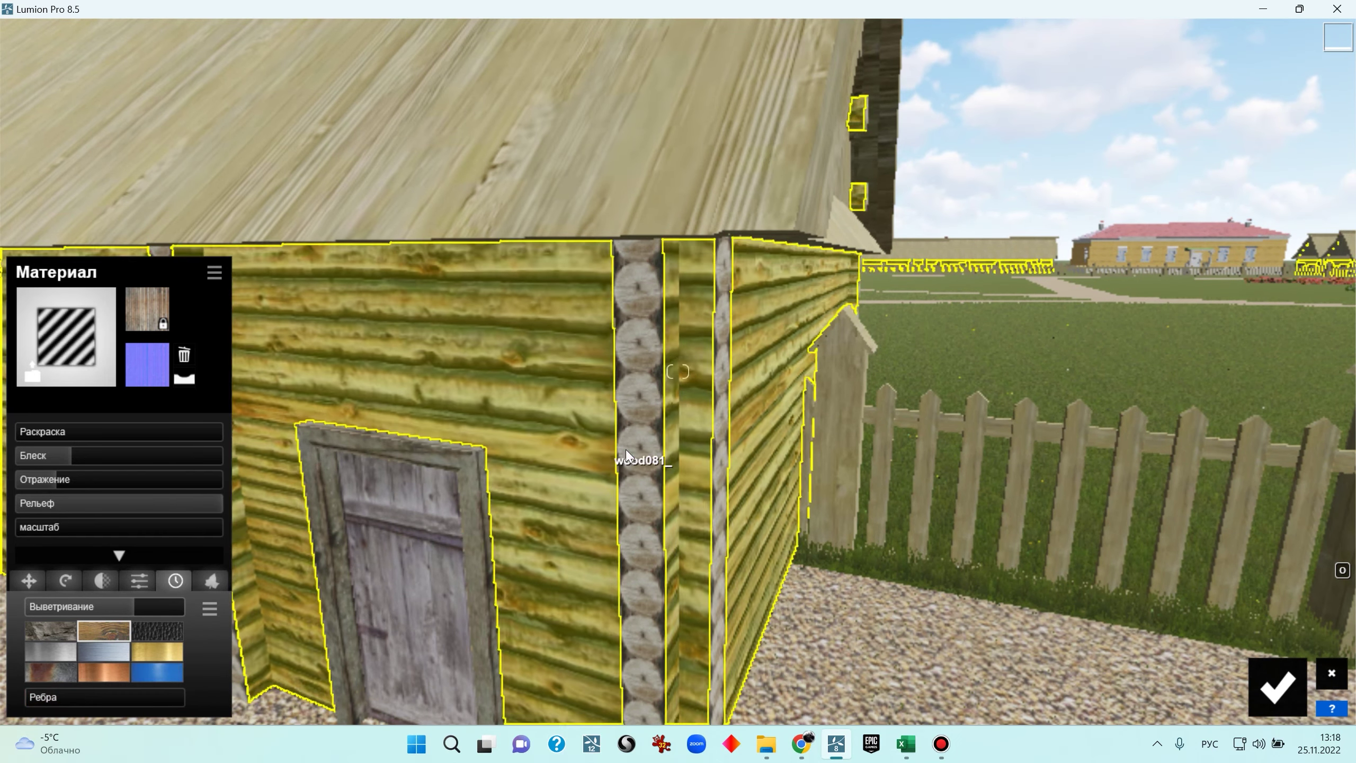
pyautogui.click(629, 455)
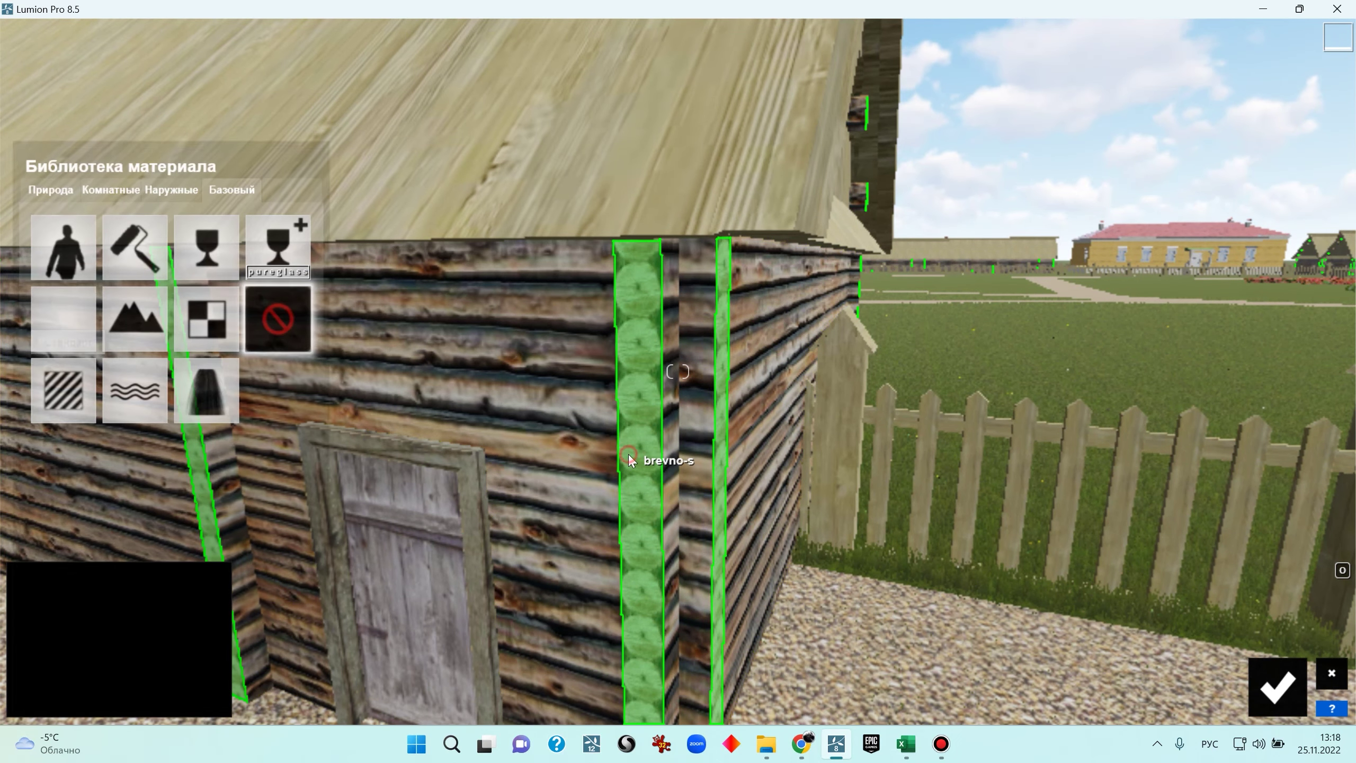
pyautogui.click(74, 409)
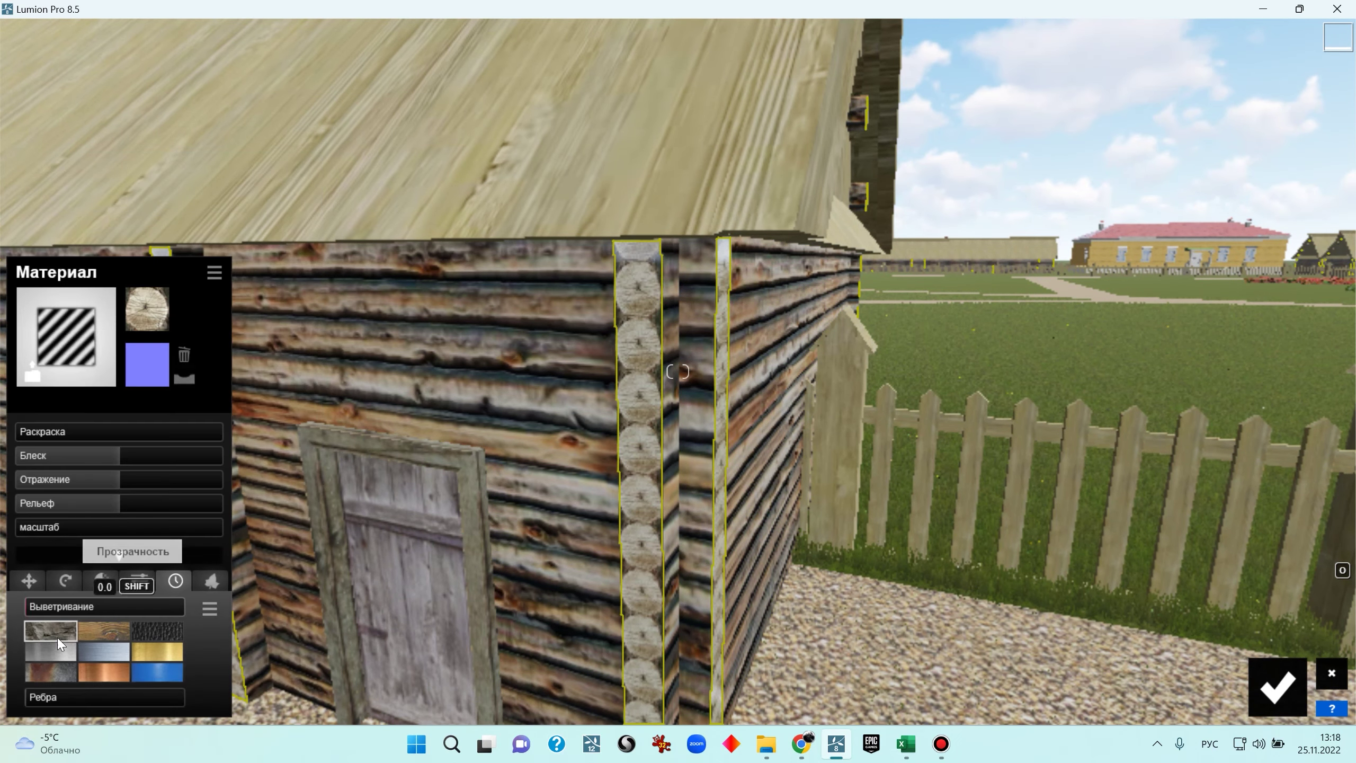
pyautogui.click(51, 477)
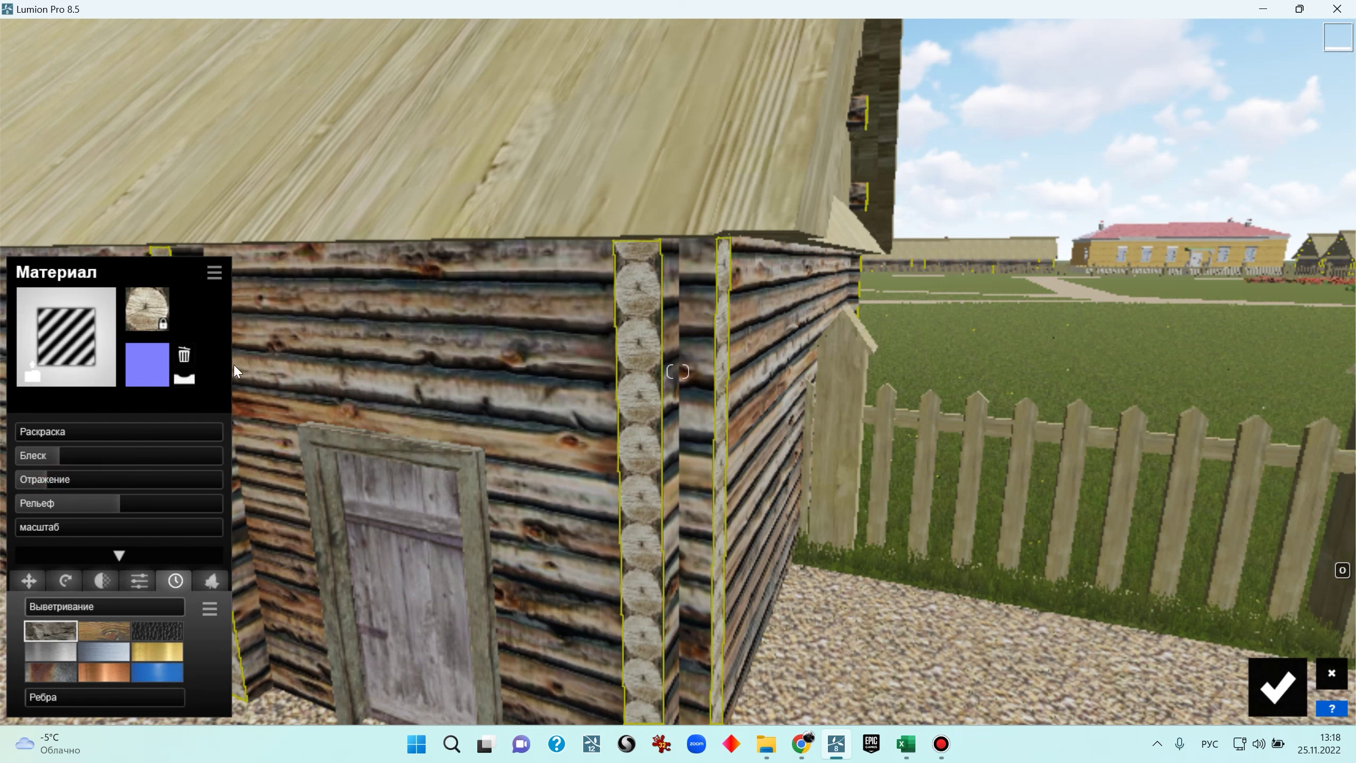
# Create a normal map for the log ends, invert its direction, and set the relief to maximum
pyautogui.click(182, 352)
pyautogui.click(182, 353)
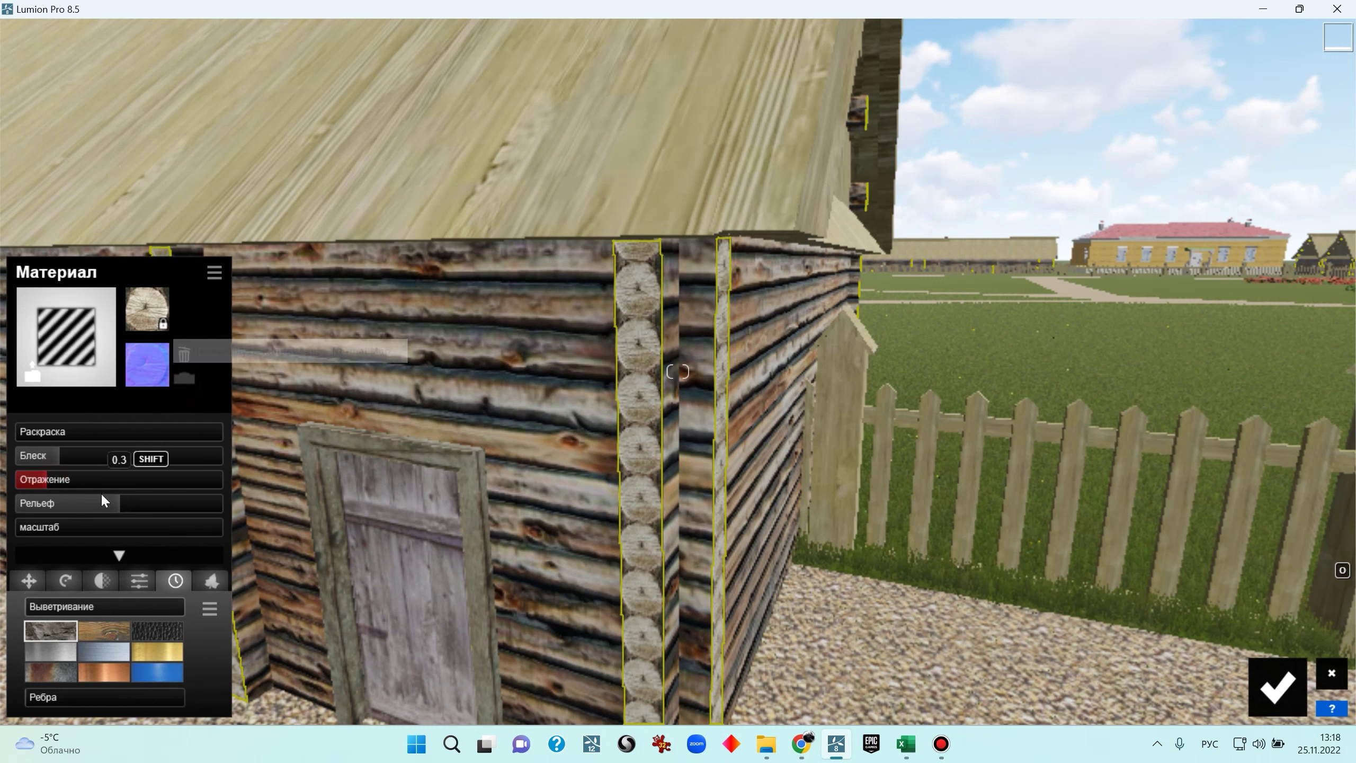
pyautogui.moveTo(101, 503); pyautogui.dragTo(369, 494)
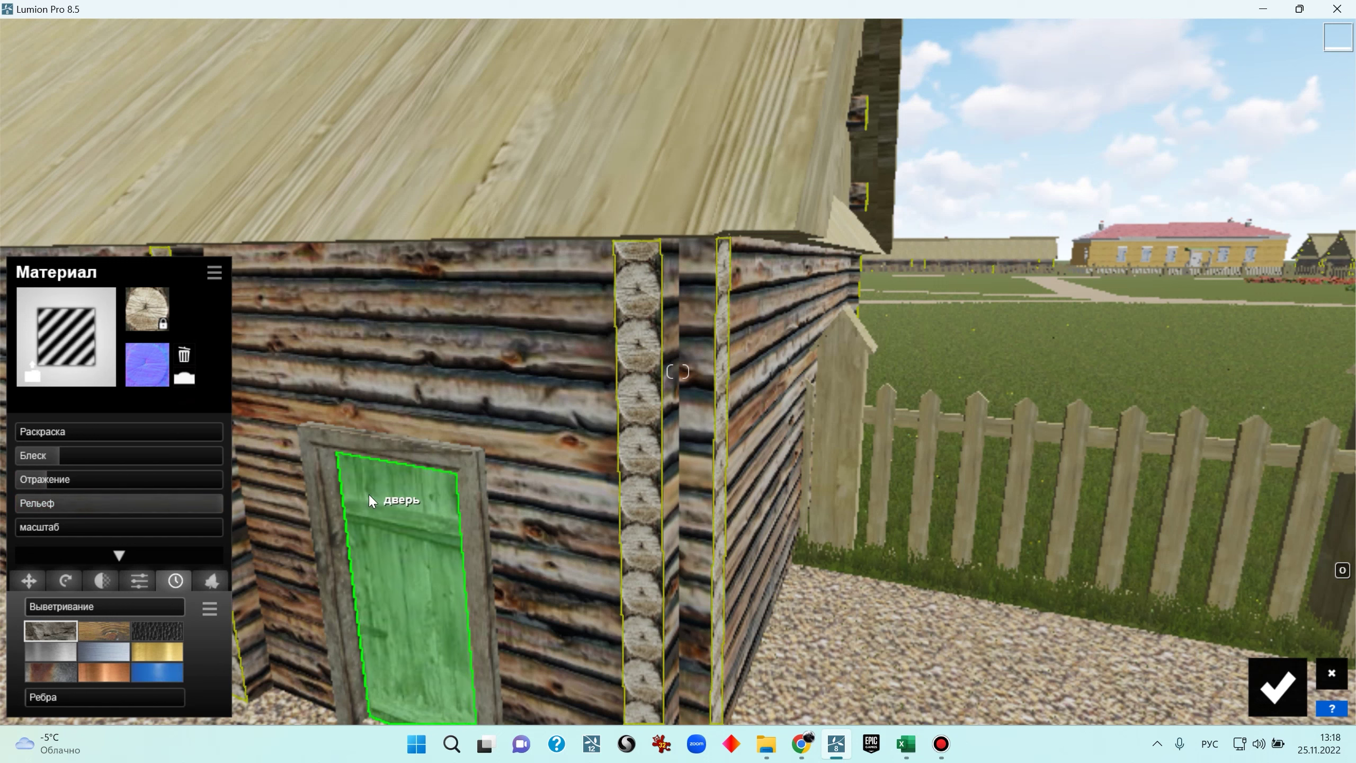
# Adjust the edges effect on the log ends and switch their weathering to the wood type
pyautogui.moveTo(62, 698); pyautogui.dragTo(246, 694)
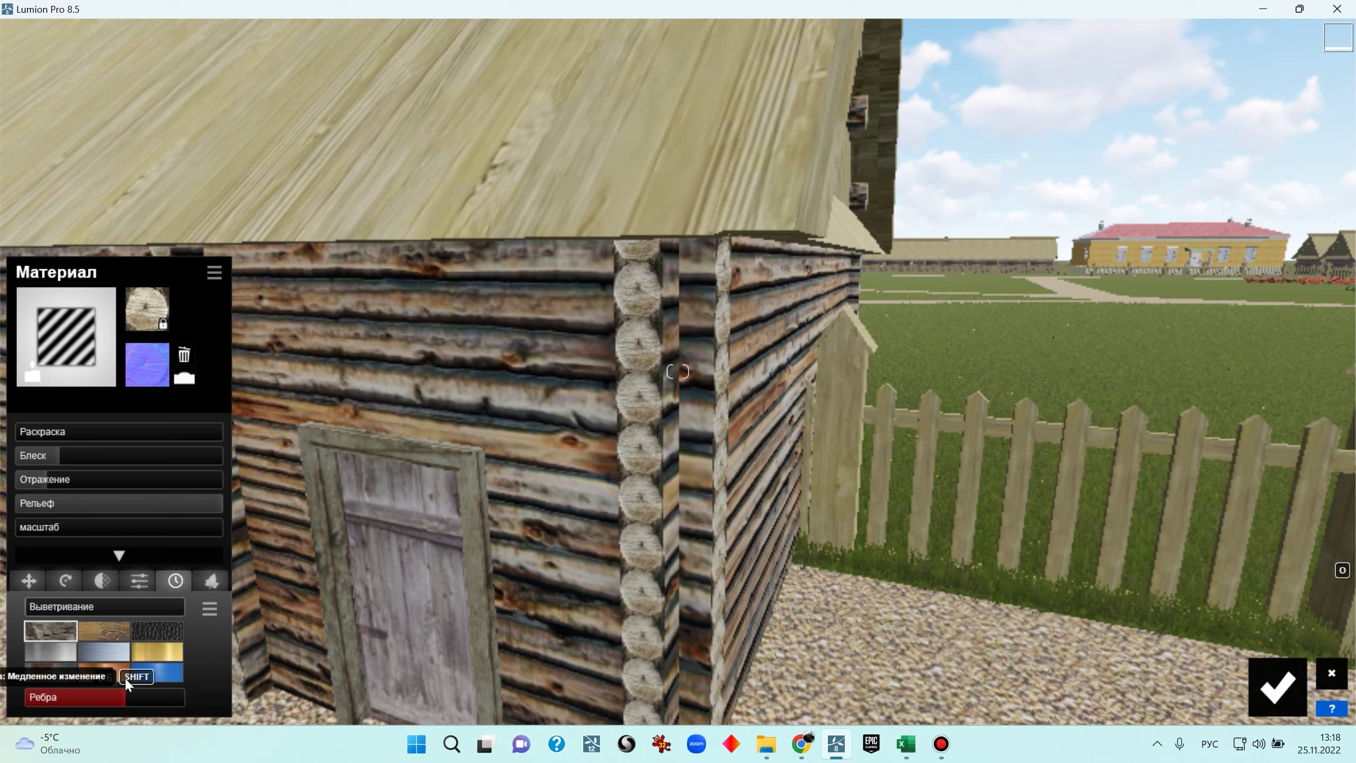
pyautogui.click(93, 632)
pyautogui.moveTo(57, 608); pyautogui.dragTo(24, 595)
# Assign the Standard material to the barns' plank roofs and create a normal map for them
pyautogui.moveTo(417, 521); pyautogui.dragTo(310, 476, button='right')
pyautogui.press('s')
pyautogui.moveTo(1121, 454); pyautogui.dragTo(913, 409, button='right')
pyautogui.click(924, 402)
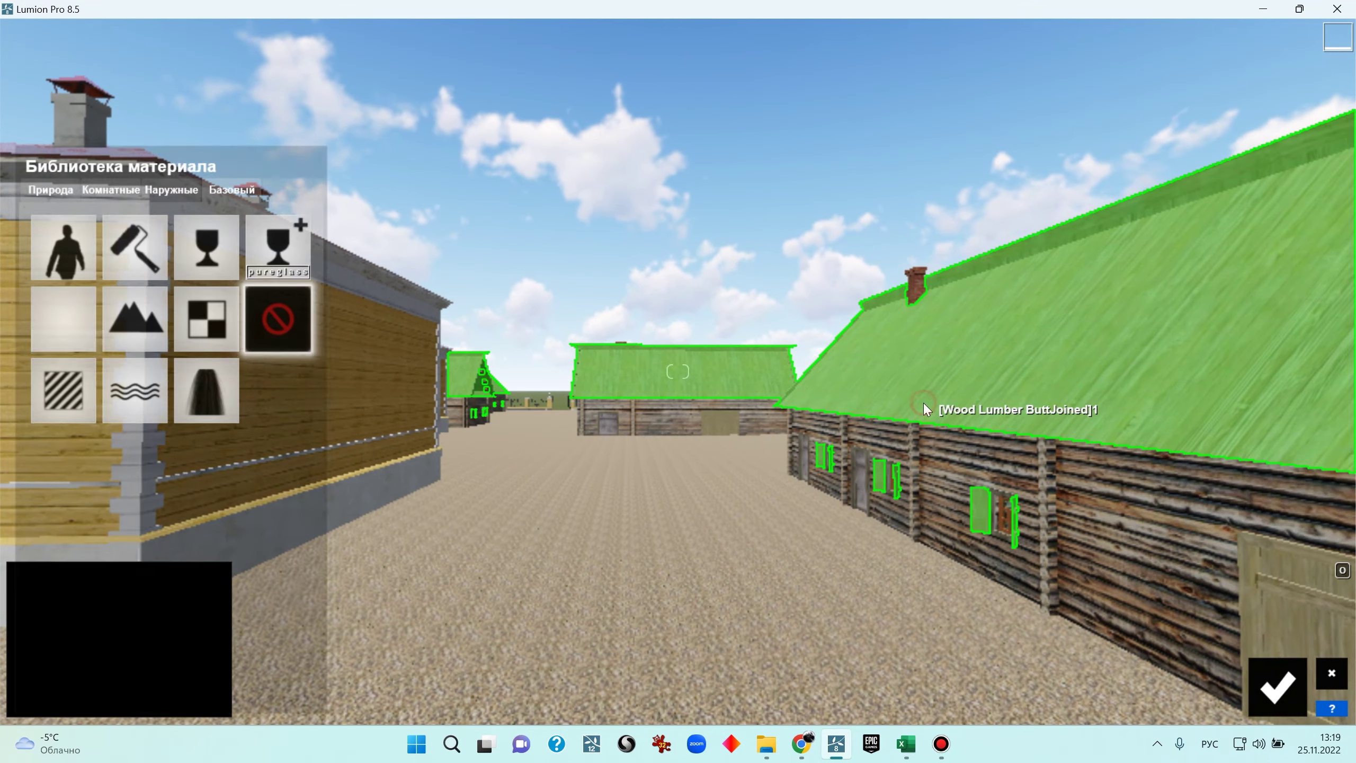
pyautogui.click(67, 420)
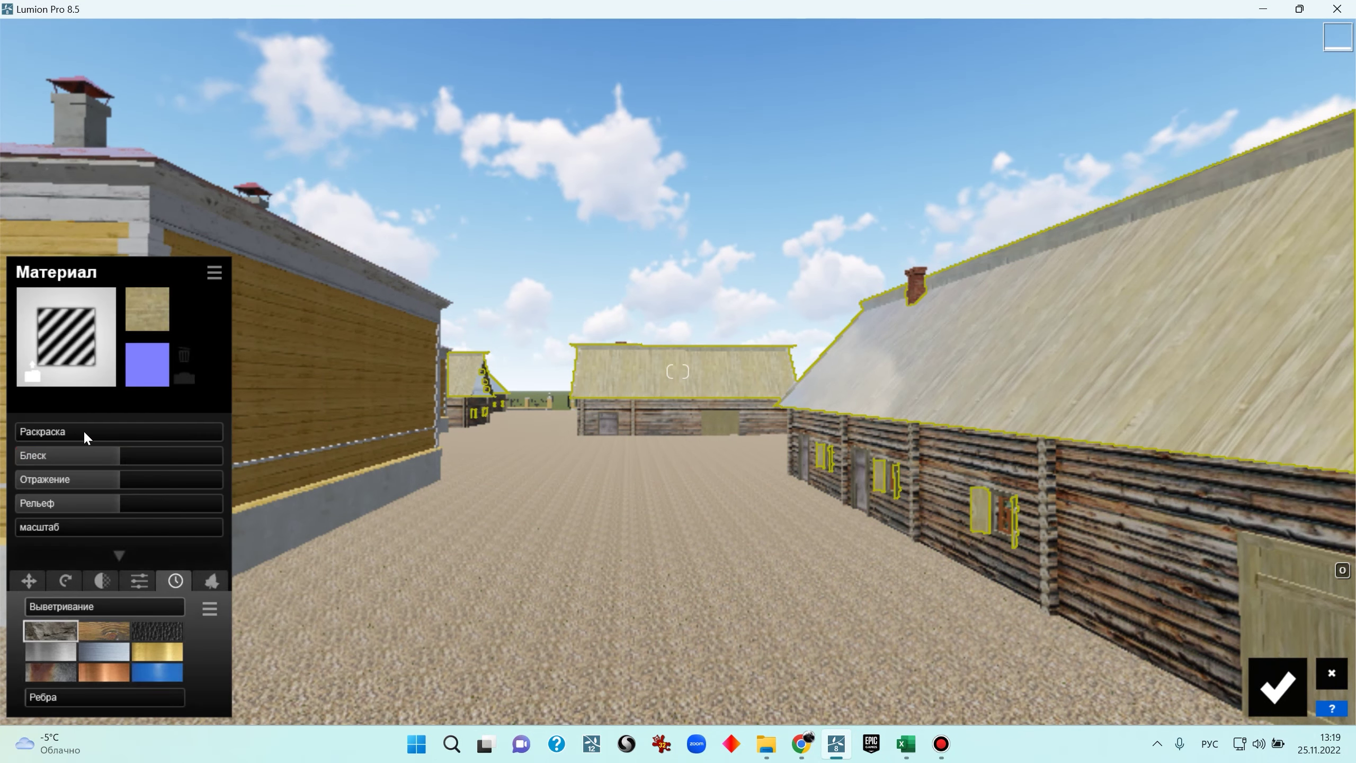
pyautogui.click(184, 377)
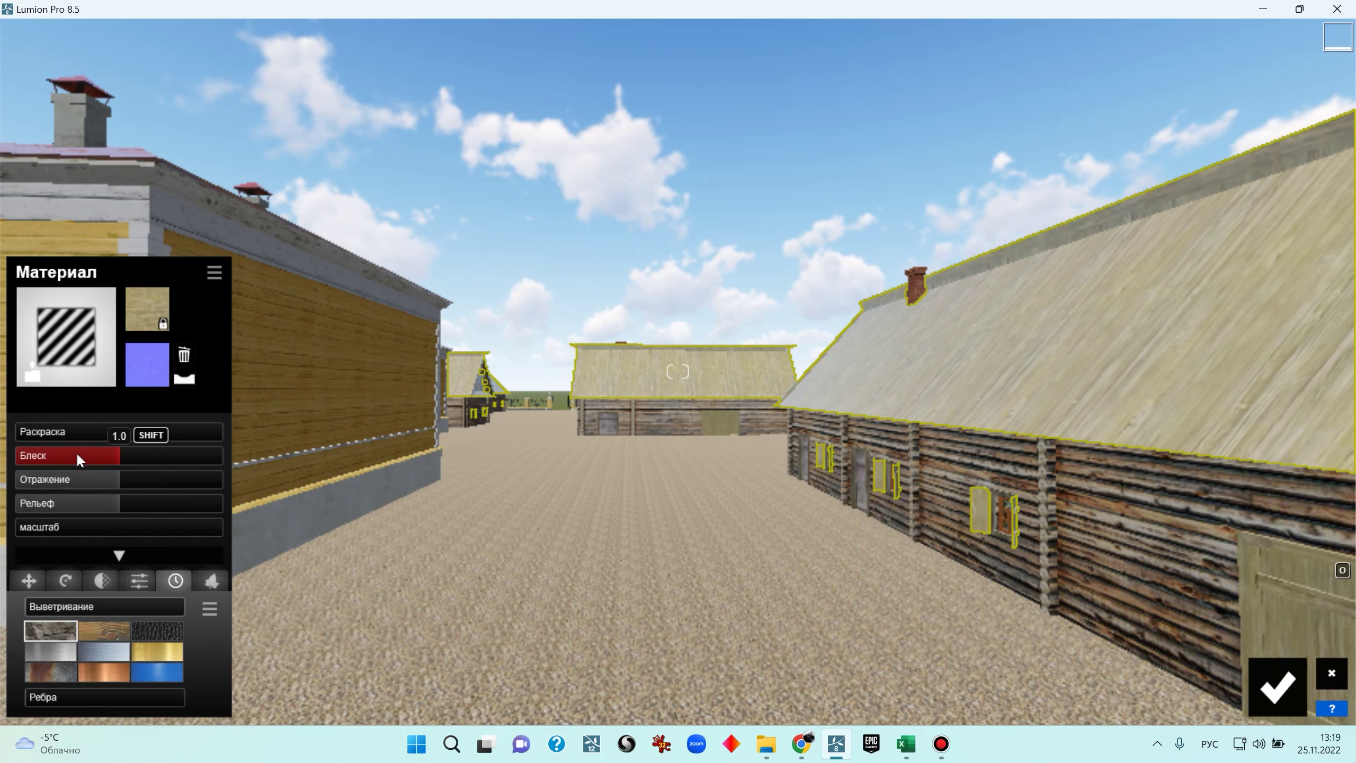
# Lower the plank roofs' gloss and reflection and add moderate wood-type weathering
pyautogui.moveTo(78, 457); pyautogui.dragTo(64, 455)
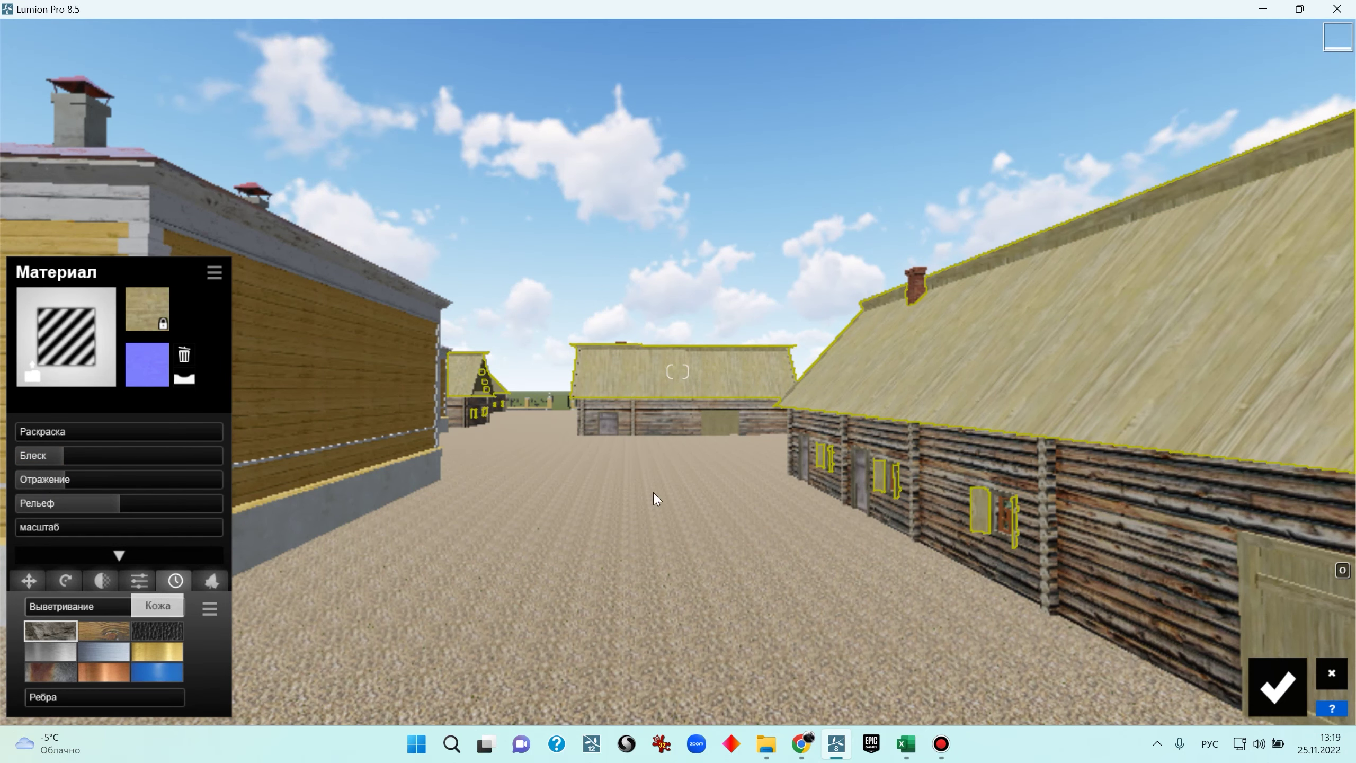
pyautogui.moveTo(344, 534); pyautogui.dragTo(480, 534, button='right')
pyautogui.click(123, 636)
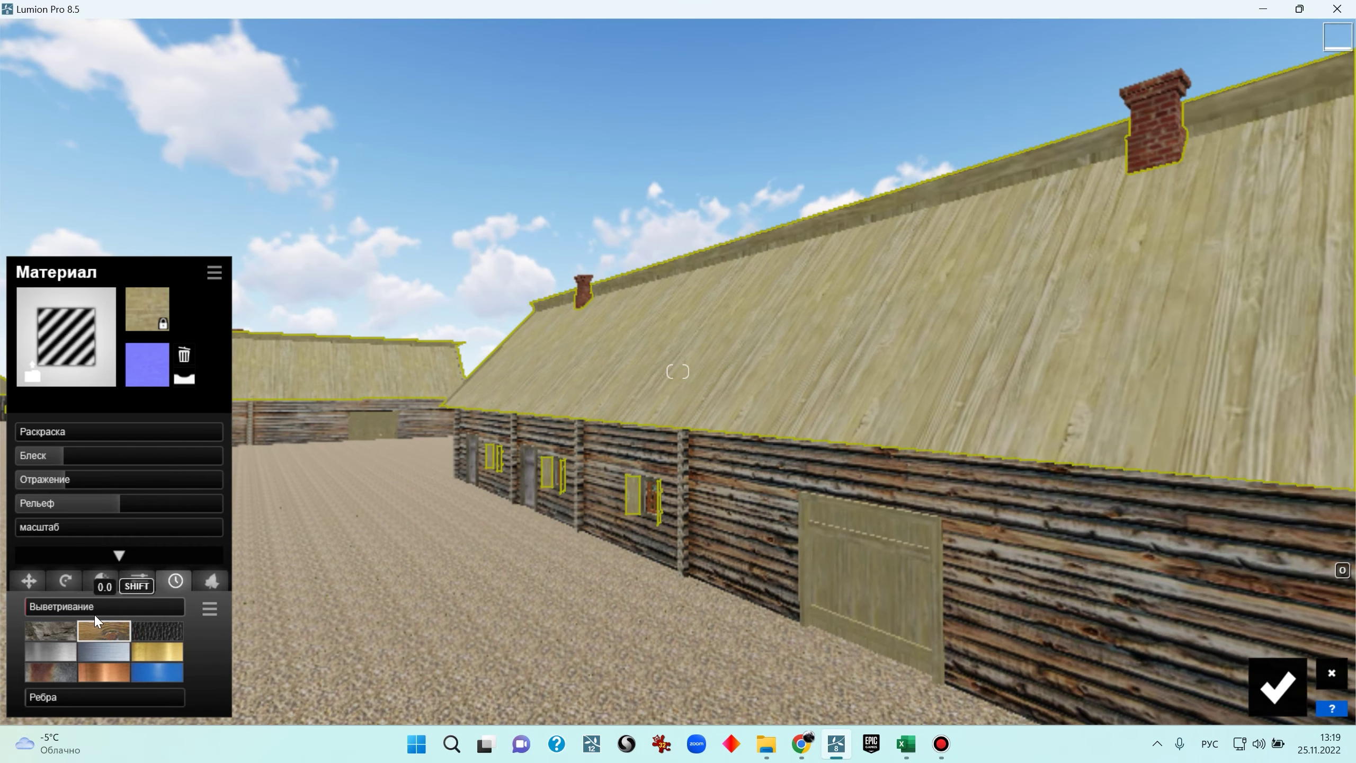
pyautogui.moveTo(75, 608); pyautogui.dragTo(149, 607)
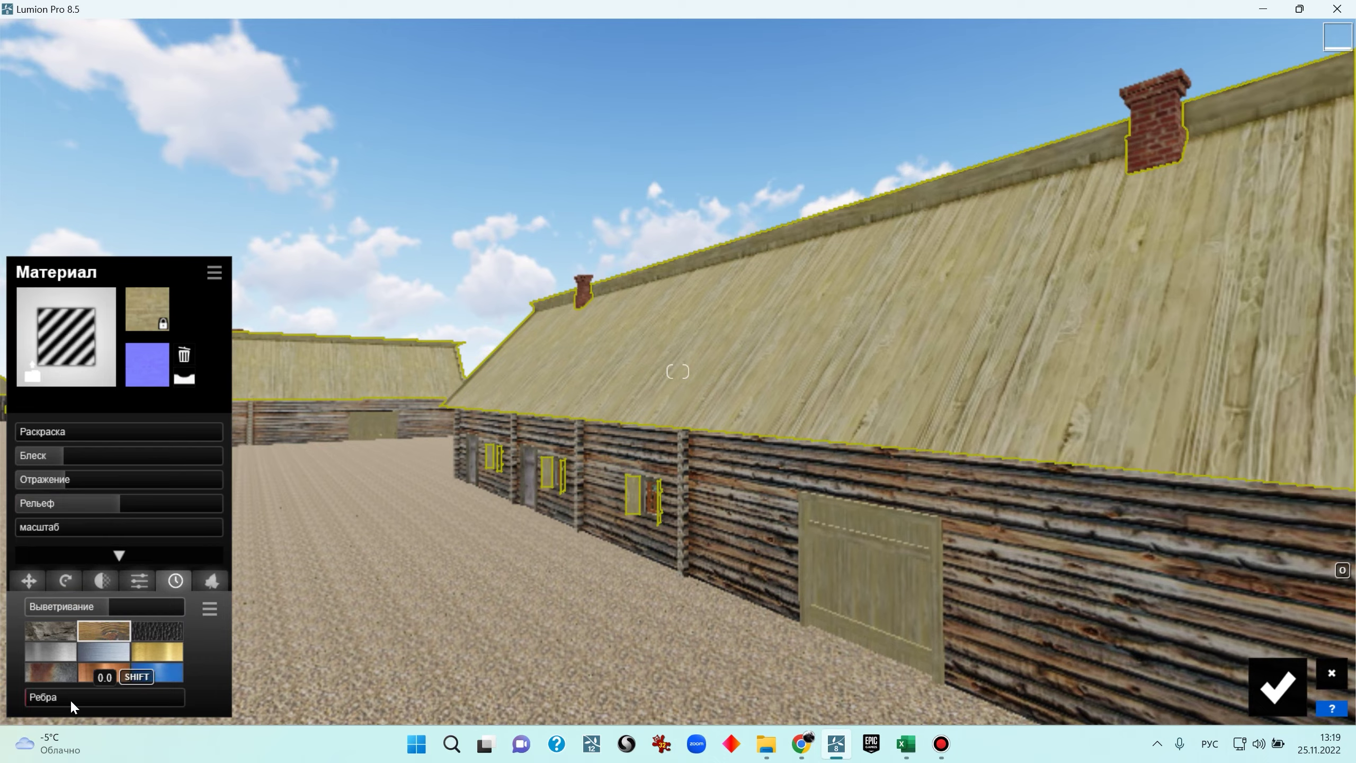
# Raise the plank roofs' wood-type weathering to nearly full strength and set their relief to maximum
pyautogui.press('s')
pyautogui.moveTo(641, 535); pyautogui.dragTo(684, 361, button='right')
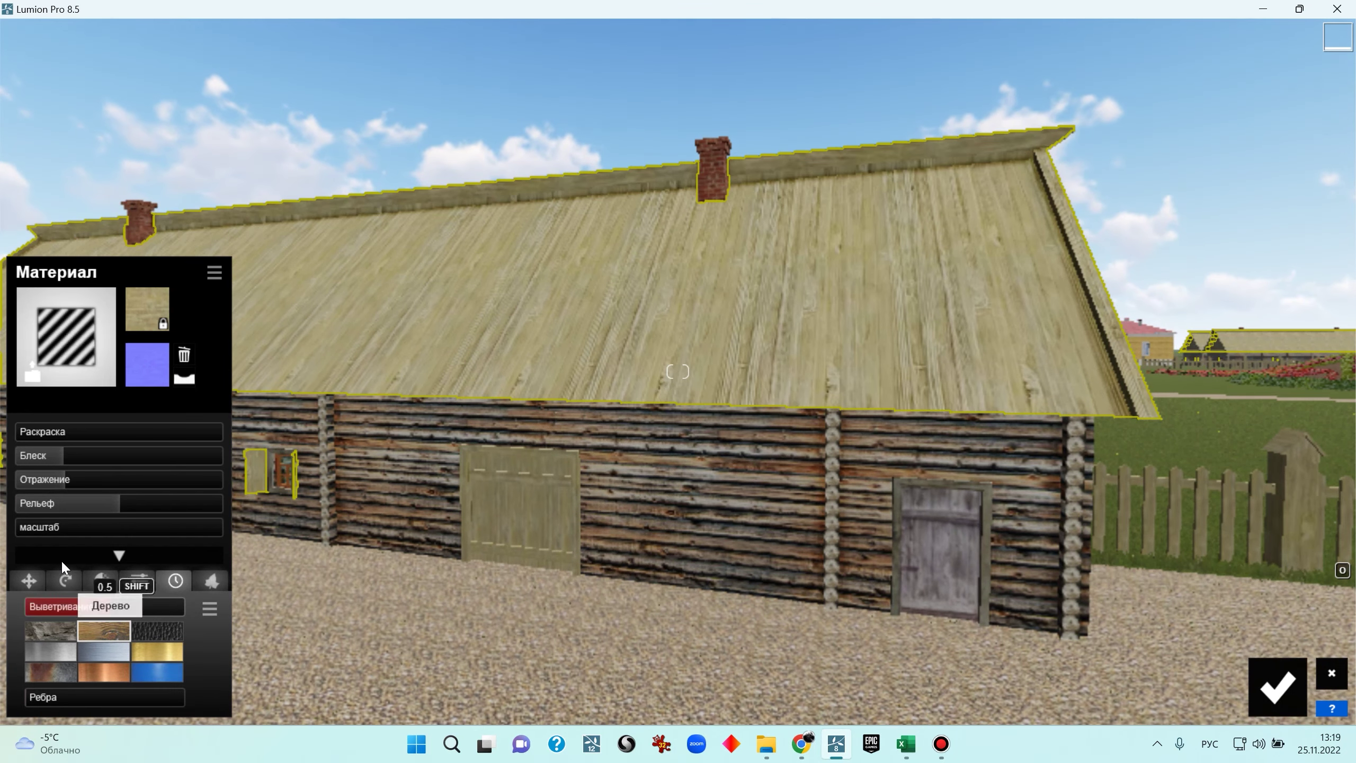
pyautogui.moveTo(108, 604); pyautogui.dragTo(174, 599)
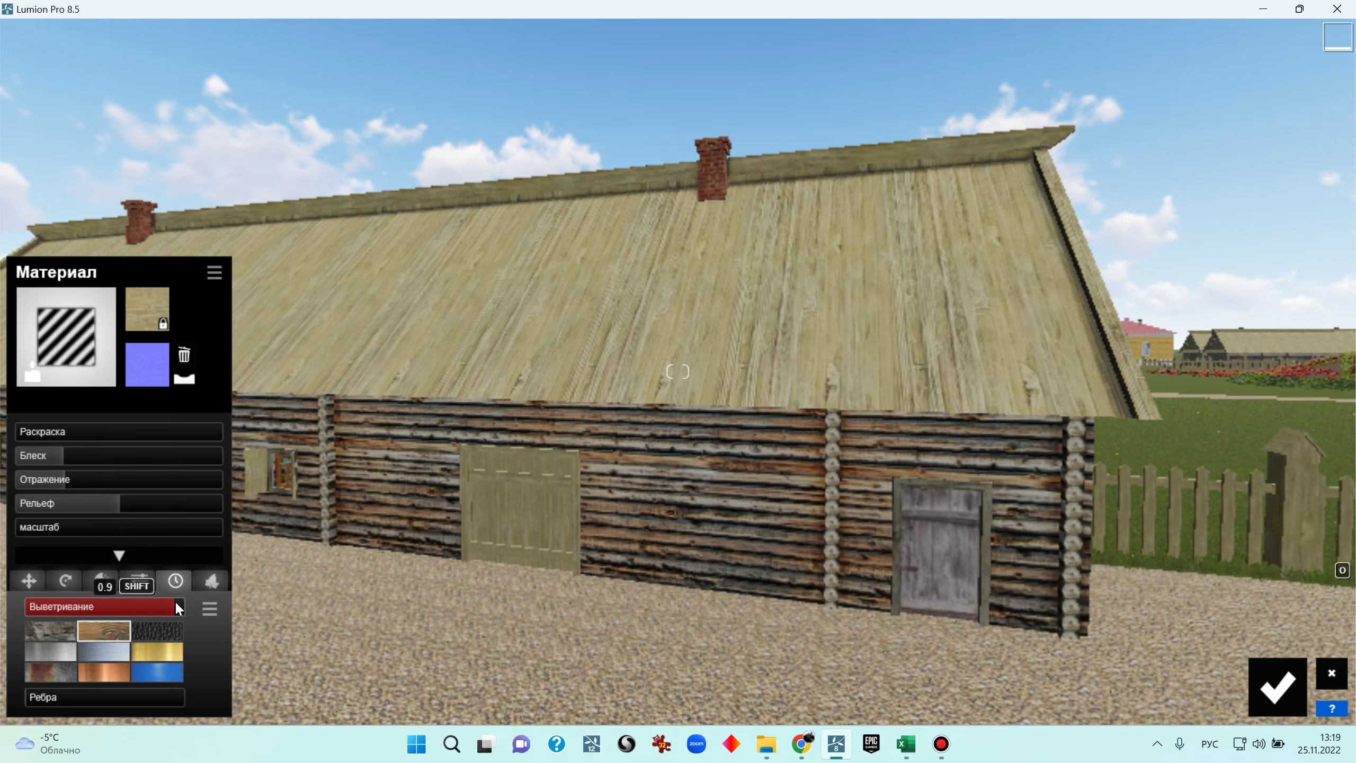
pyautogui.moveTo(122, 503); pyautogui.dragTo(256, 499)
# Assign the Standard material to the barn gates and picket fence, create a normal map for it and invert its direction
pyautogui.moveTo(677, 371); pyautogui.dragTo(940, 470, button='right')
pyautogui.press('q')
pyautogui.press('s')
pyautogui.press('s')
pyautogui.press('w')
pyautogui.press('d')
pyautogui.press('s')
pyautogui.press('d')
pyautogui.press('q')
pyautogui.press('w')
pyautogui.press('e')
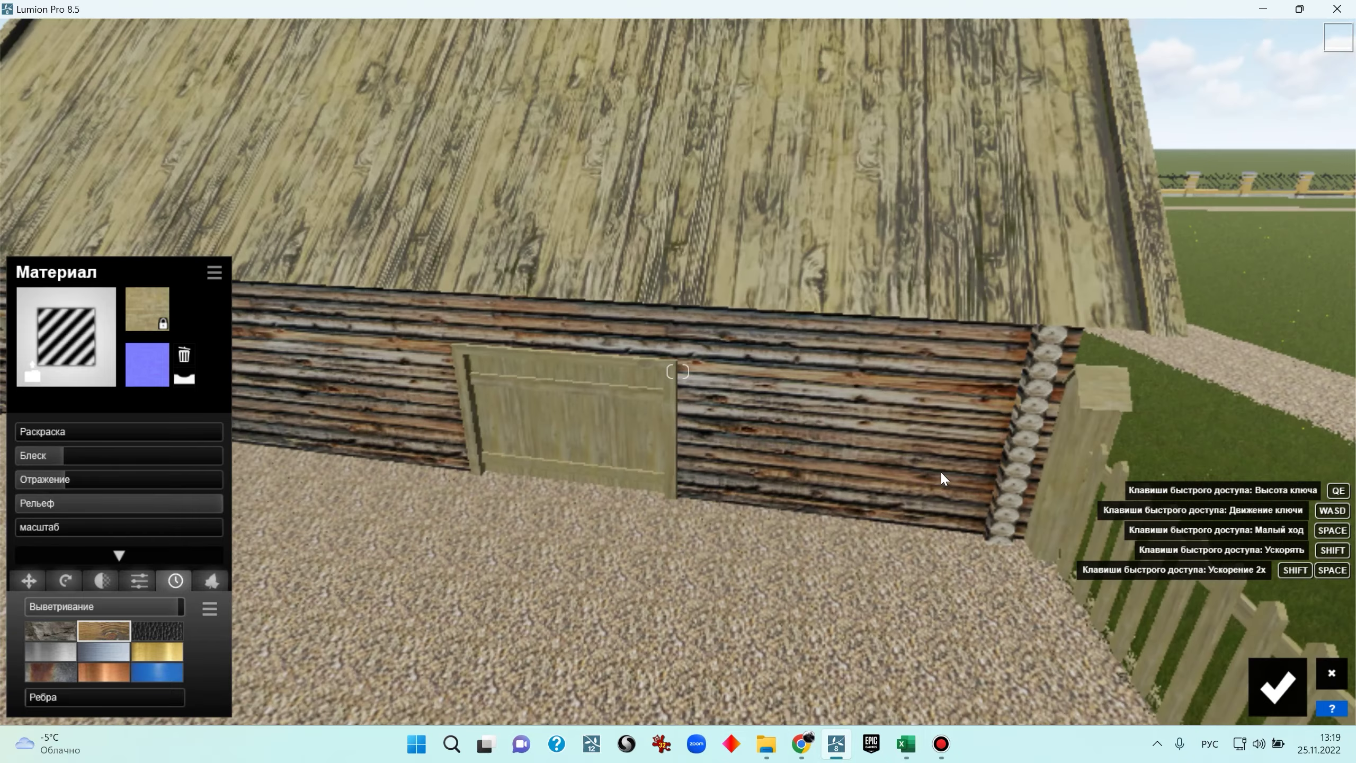
pyautogui.click(622, 417)
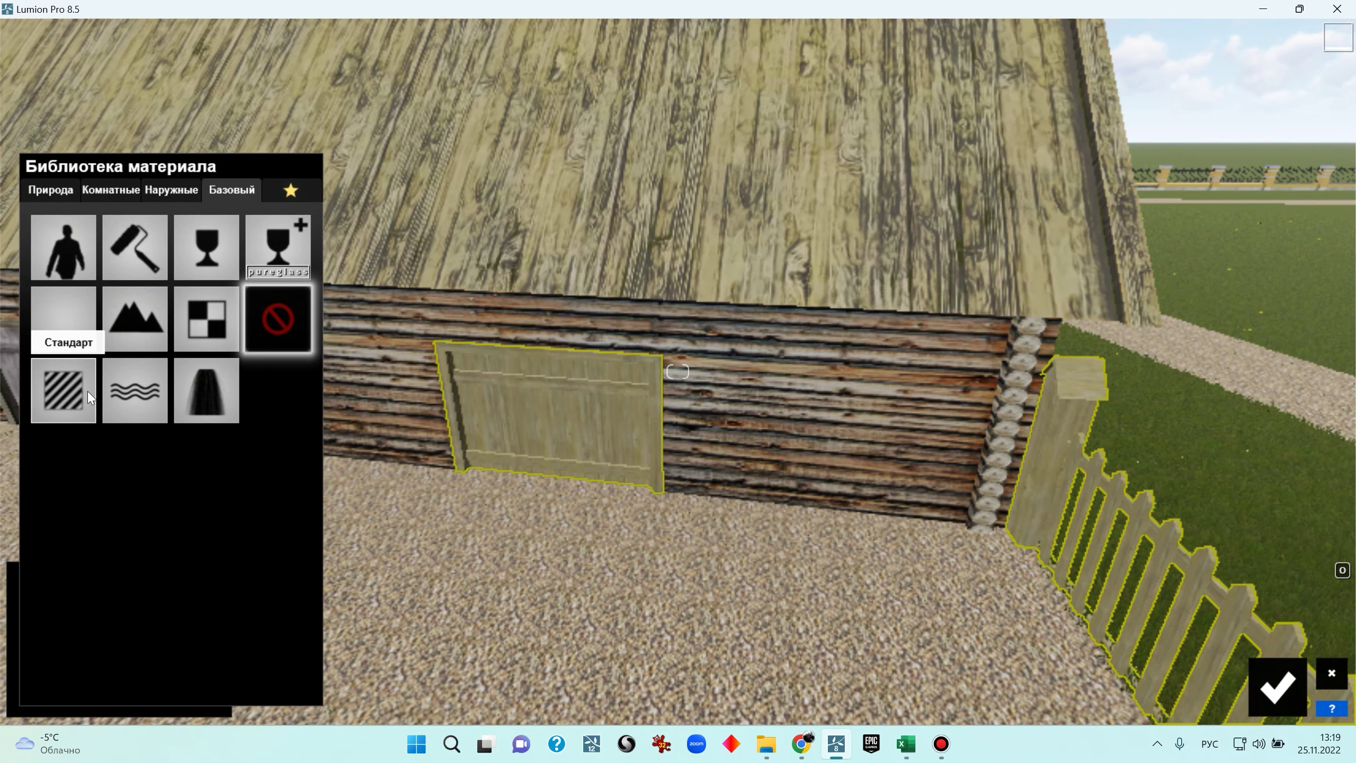
pyautogui.click(87, 390)
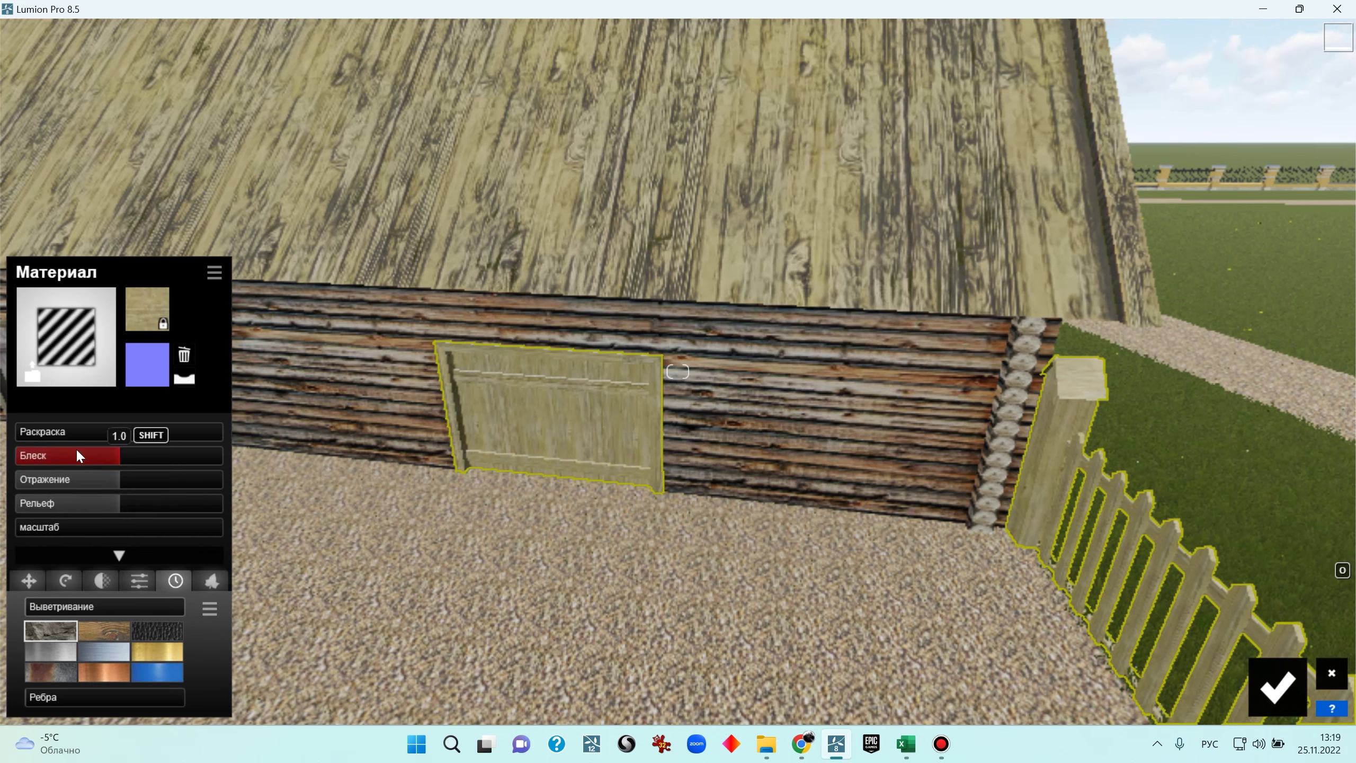
pyautogui.click(185, 355)
pyautogui.click(185, 379)
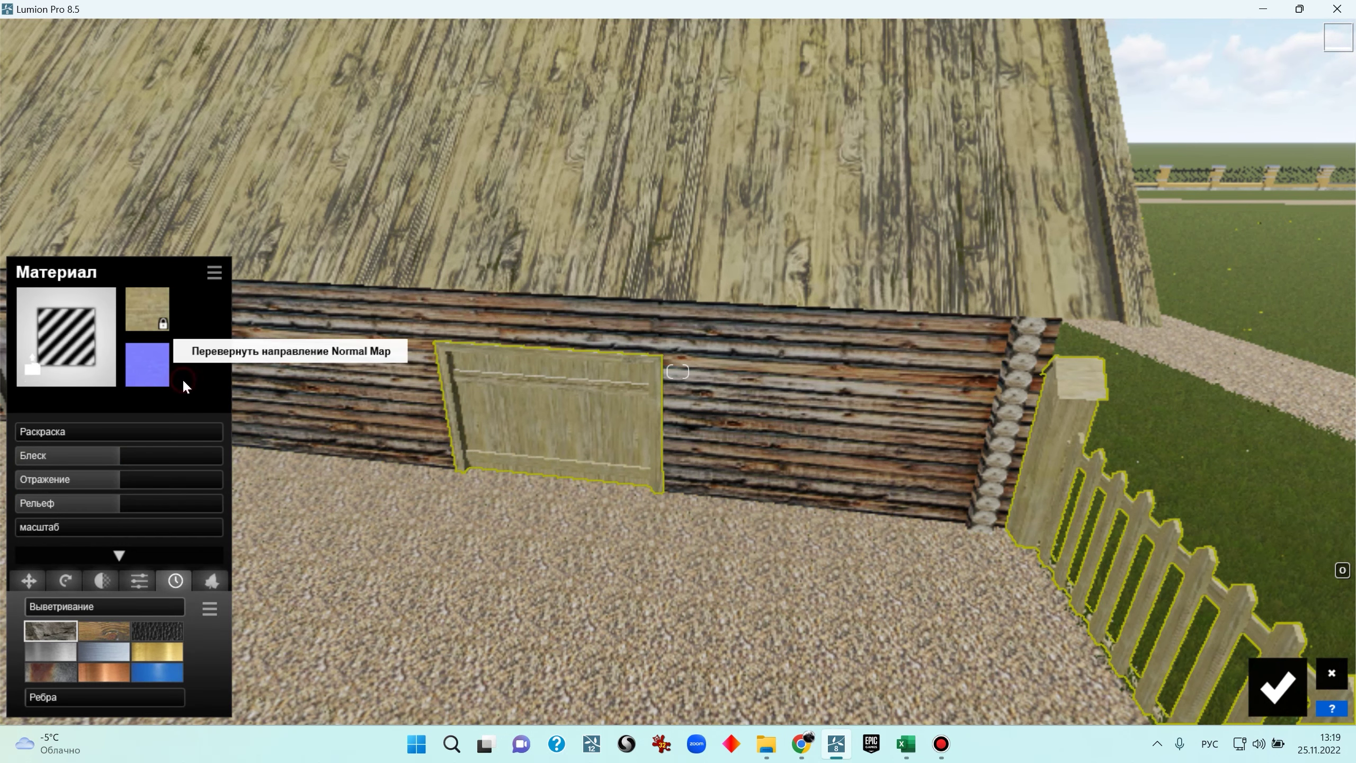
# Lower the gates' and picket fence's gloss and reflection, and add wood-type weathering of about 0.6
pyautogui.click(77, 455)
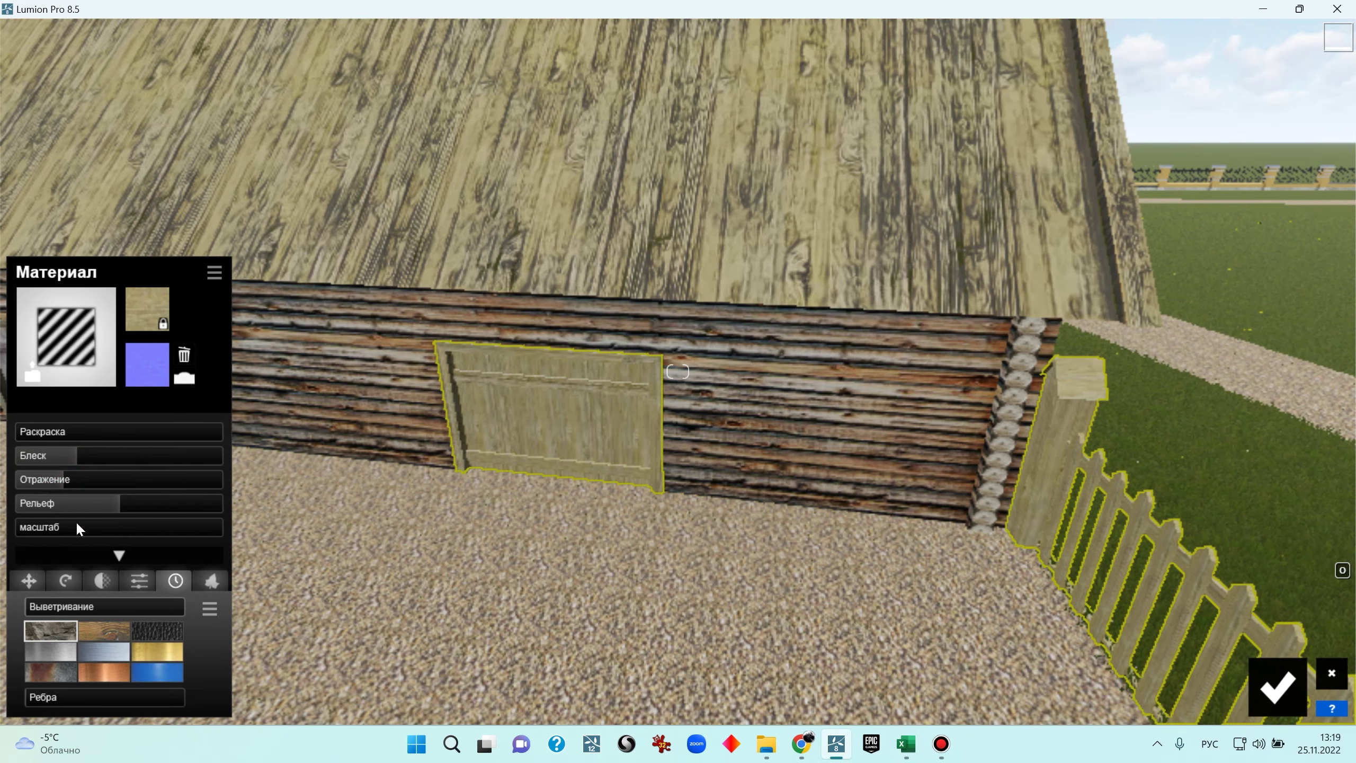
pyautogui.click(90, 628)
pyautogui.moveTo(53, 600); pyautogui.dragTo(123, 609)
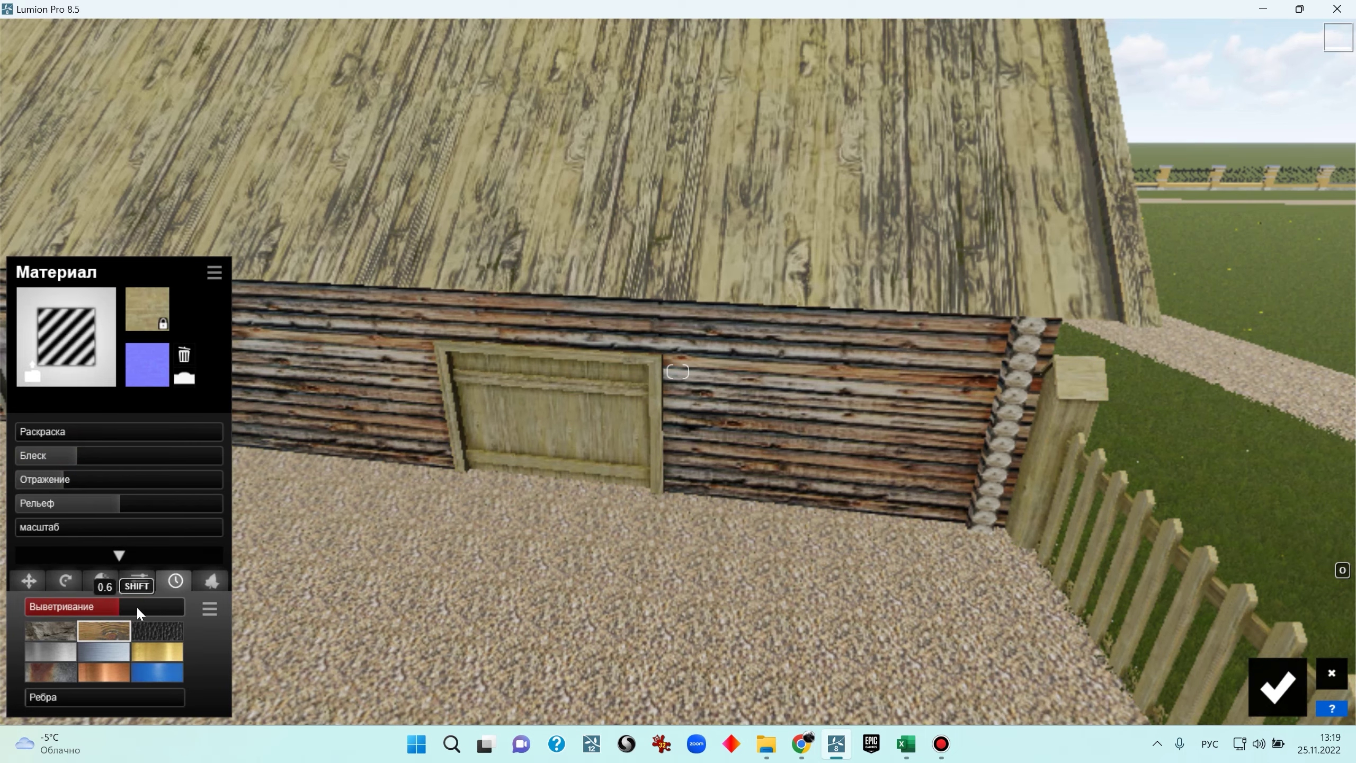
# Strengthen the wood-type weathering on the picket fence and barn gates
pyautogui.moveTo(745, 494); pyautogui.dragTo(822, 539, button='right')
pyautogui.press('w')
pyautogui.press('s')
pyautogui.moveTo(678, 371); pyautogui.dragTo(757, 470, button='right')
pyautogui.press('s')
pyautogui.press('w')
pyautogui.press('w')
pyautogui.press('s')
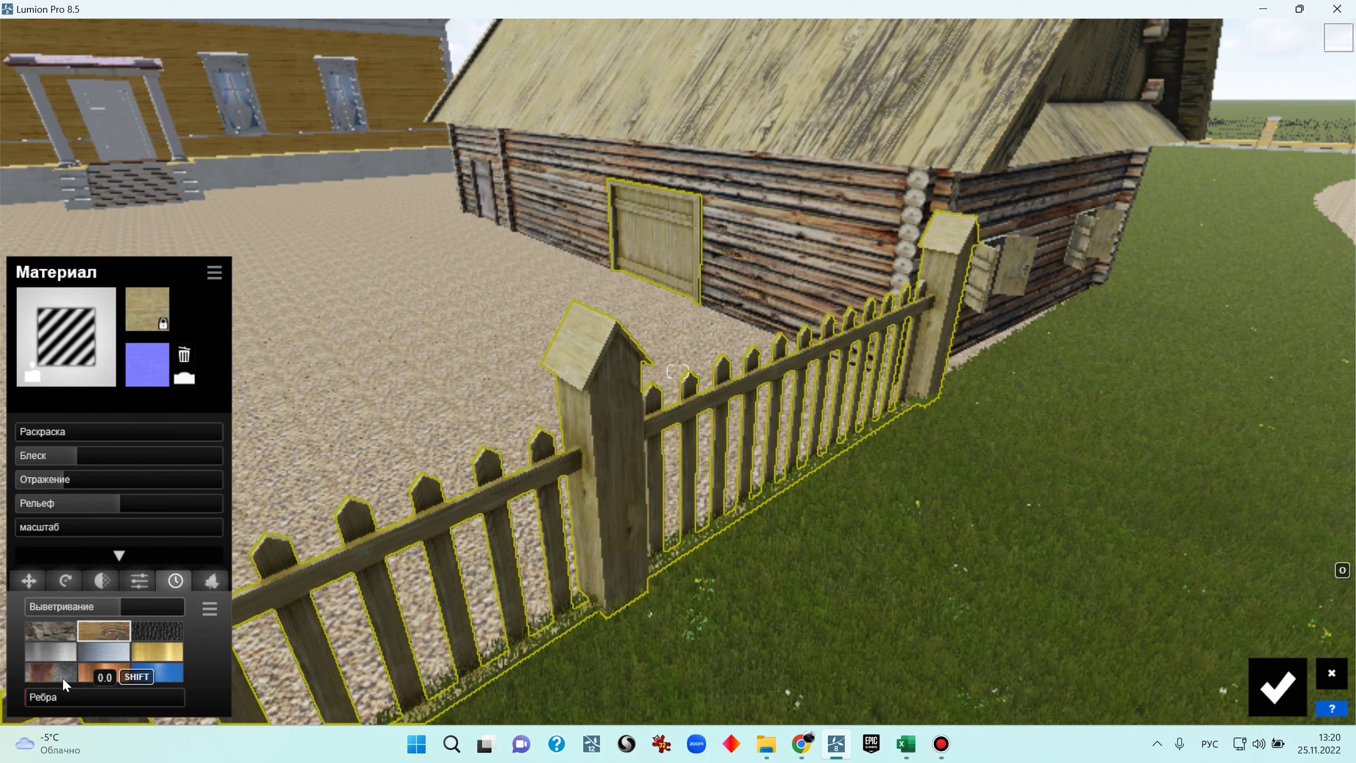
pyautogui.moveTo(113, 606); pyautogui.dragTo(167, 605)
# Examine the white trim material on the pillars of the wrought-iron fence beside the log barn
pyautogui.press('s')
pyautogui.moveTo(488, 470); pyautogui.dragTo(499, 427, button='right')
pyautogui.moveTo(678, 371); pyautogui.dragTo(313, 443, button='right')
pyautogui.press('w')
pyautogui.press('w')
pyautogui.press('e')
pyautogui.press('w')
pyautogui.press('e')
pyautogui.press('w')
pyautogui.moveTo(257, 406); pyautogui.dragTo(468, 389, button='right')
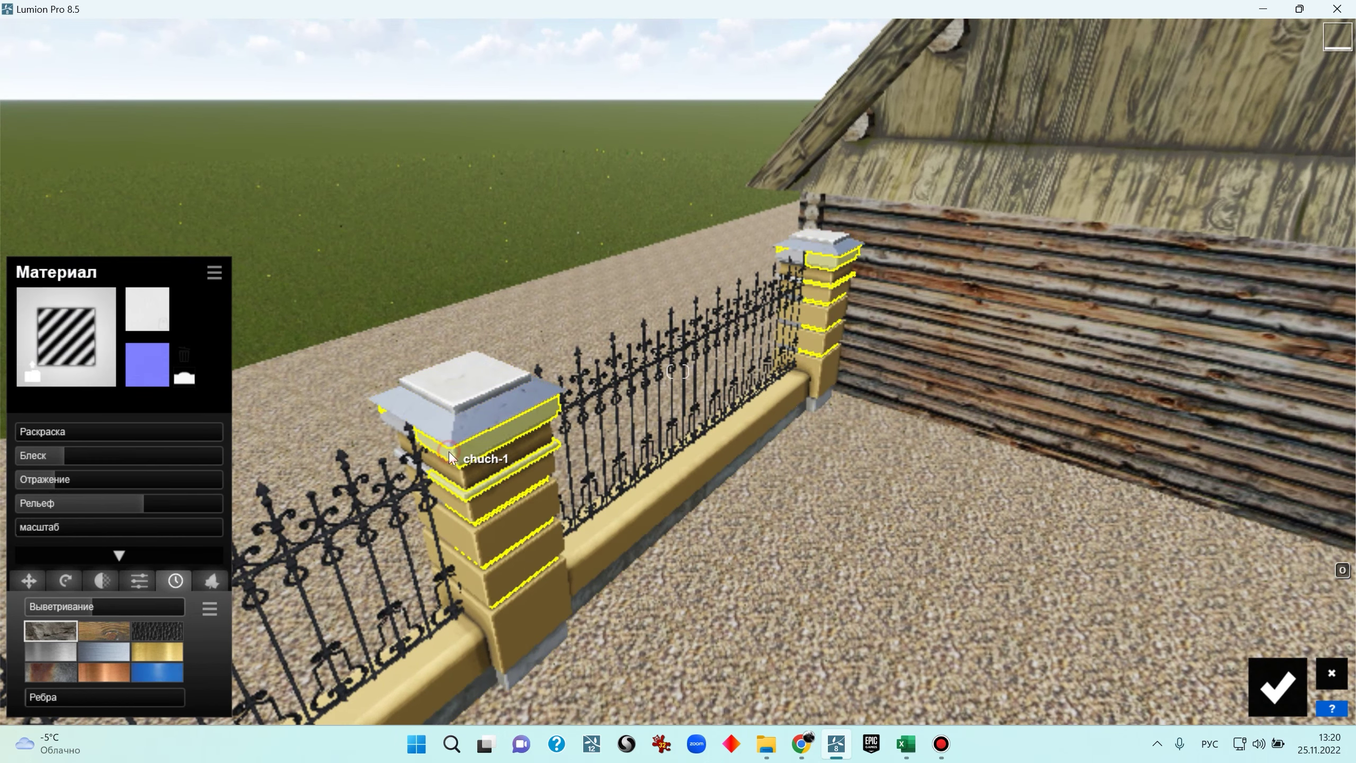
pyautogui.moveTo(449, 451); pyautogui.dragTo(507, 465, button='right')
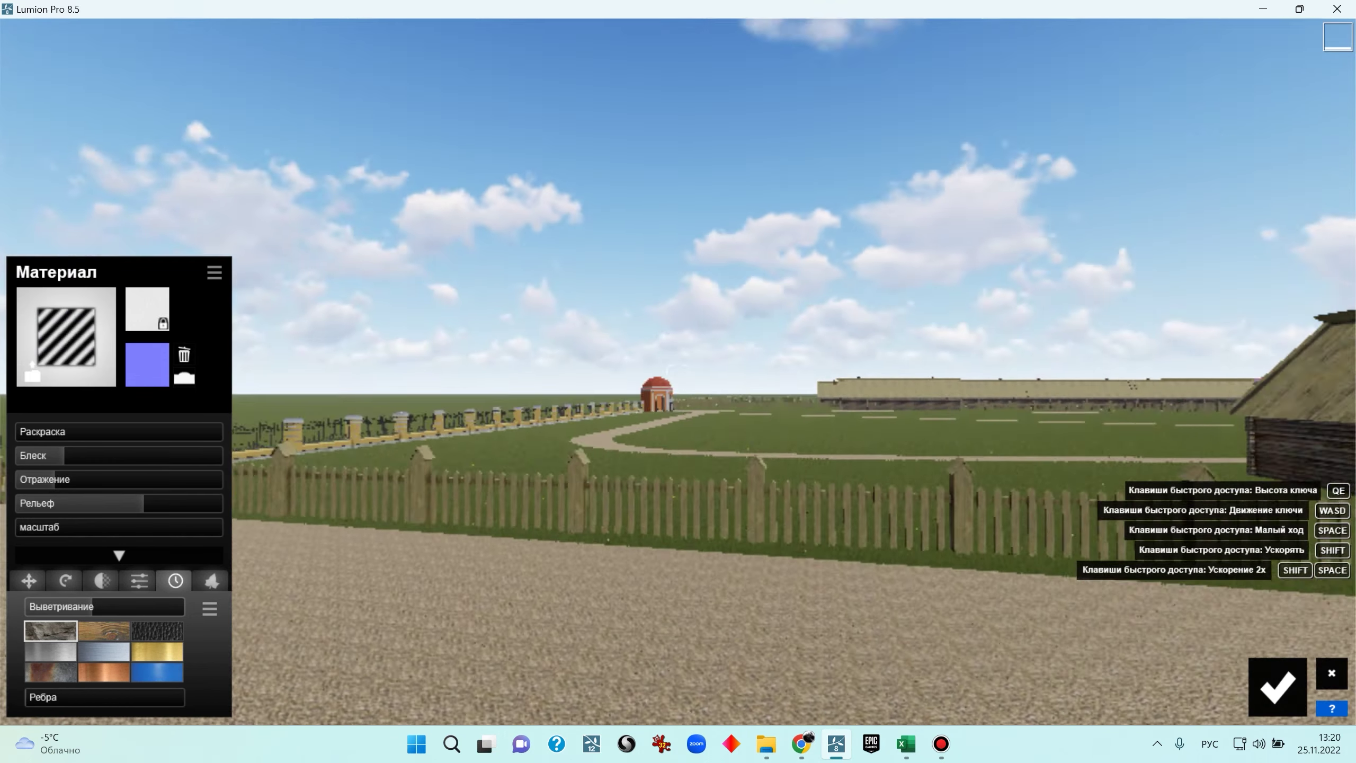
# Assign the Standard material to the gatehouse's red dome roof and create a normal map for it
pyautogui.moveTo(678, 371); pyautogui.dragTo(843, 416, button='right')
pyautogui.press('w')
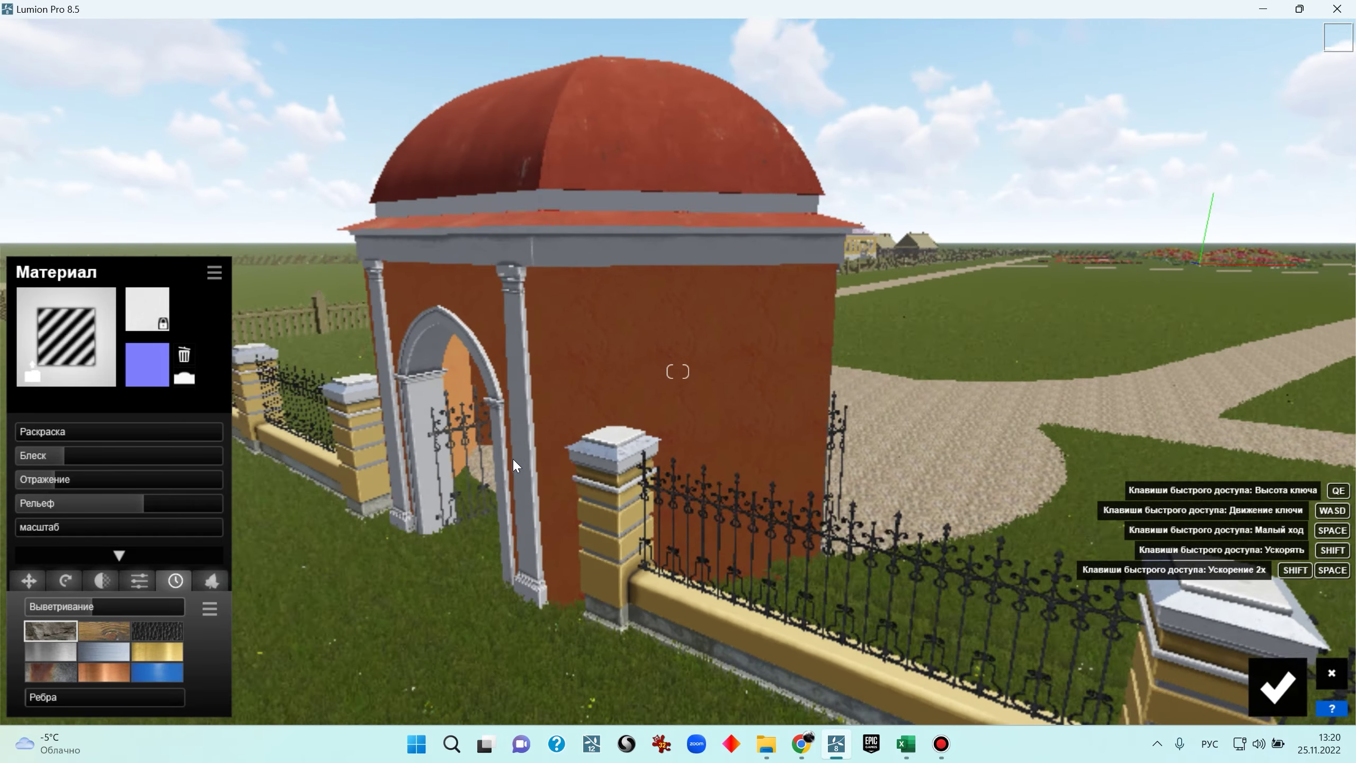
pyautogui.click(683, 87)
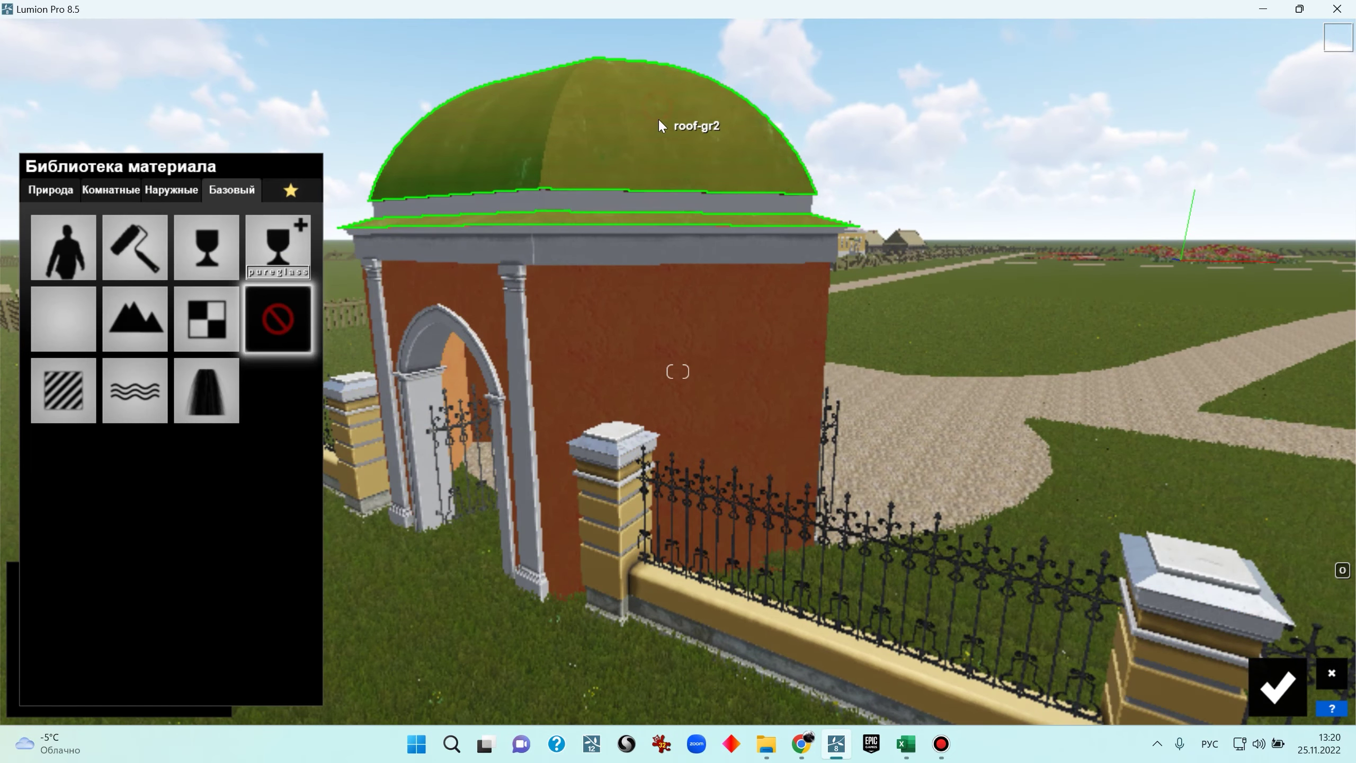
pyautogui.click(61, 393)
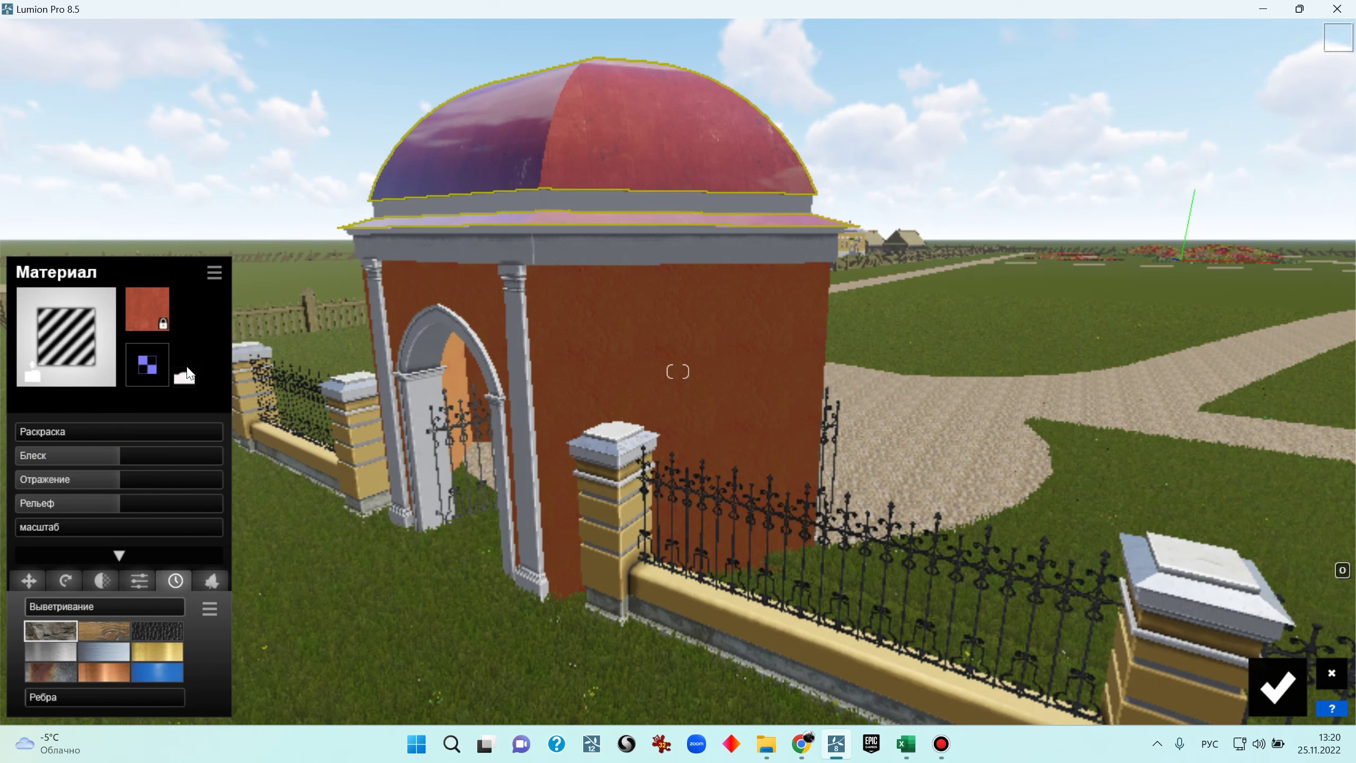
pyautogui.click(185, 384)
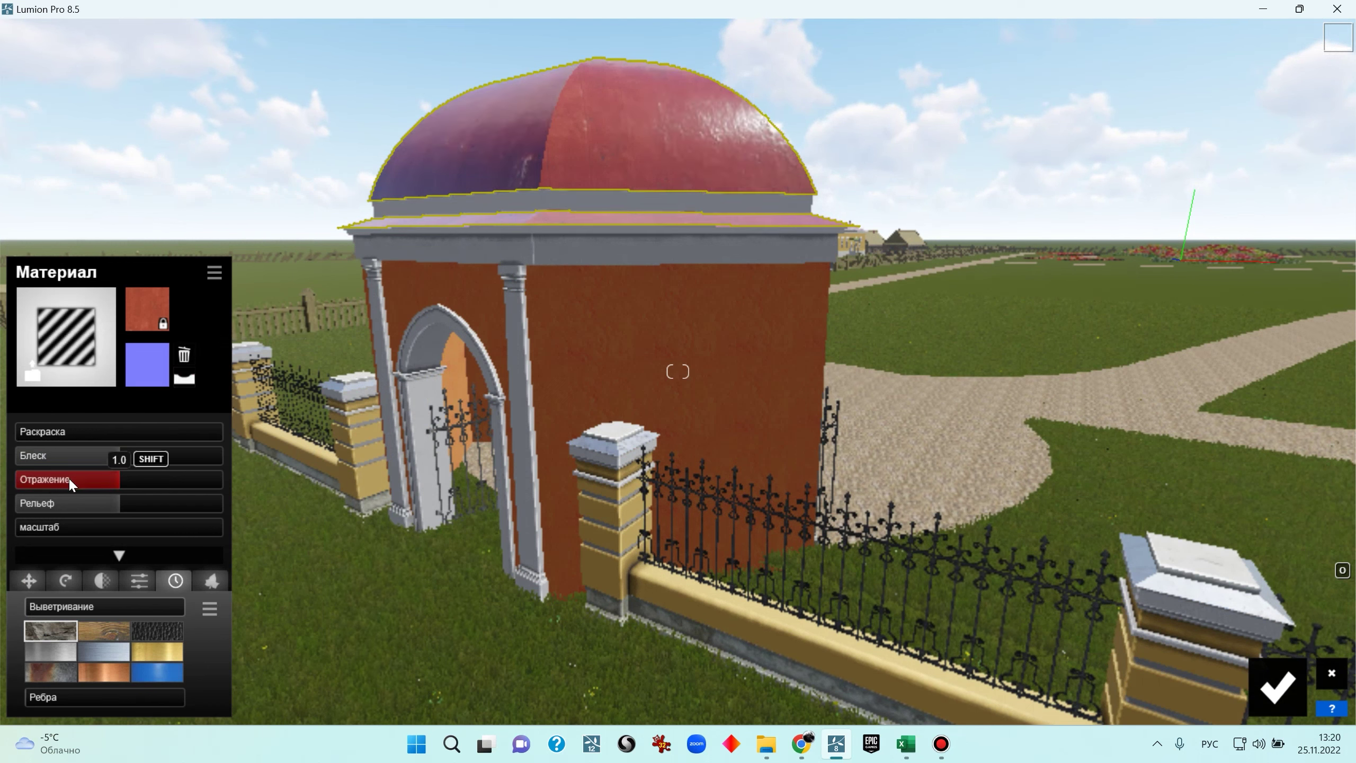
# Set the dome roof's gloss to 0.9, reduce its reflection slightly, and add light stone-type weathering
pyautogui.click(82, 482)
pyautogui.click(89, 450)
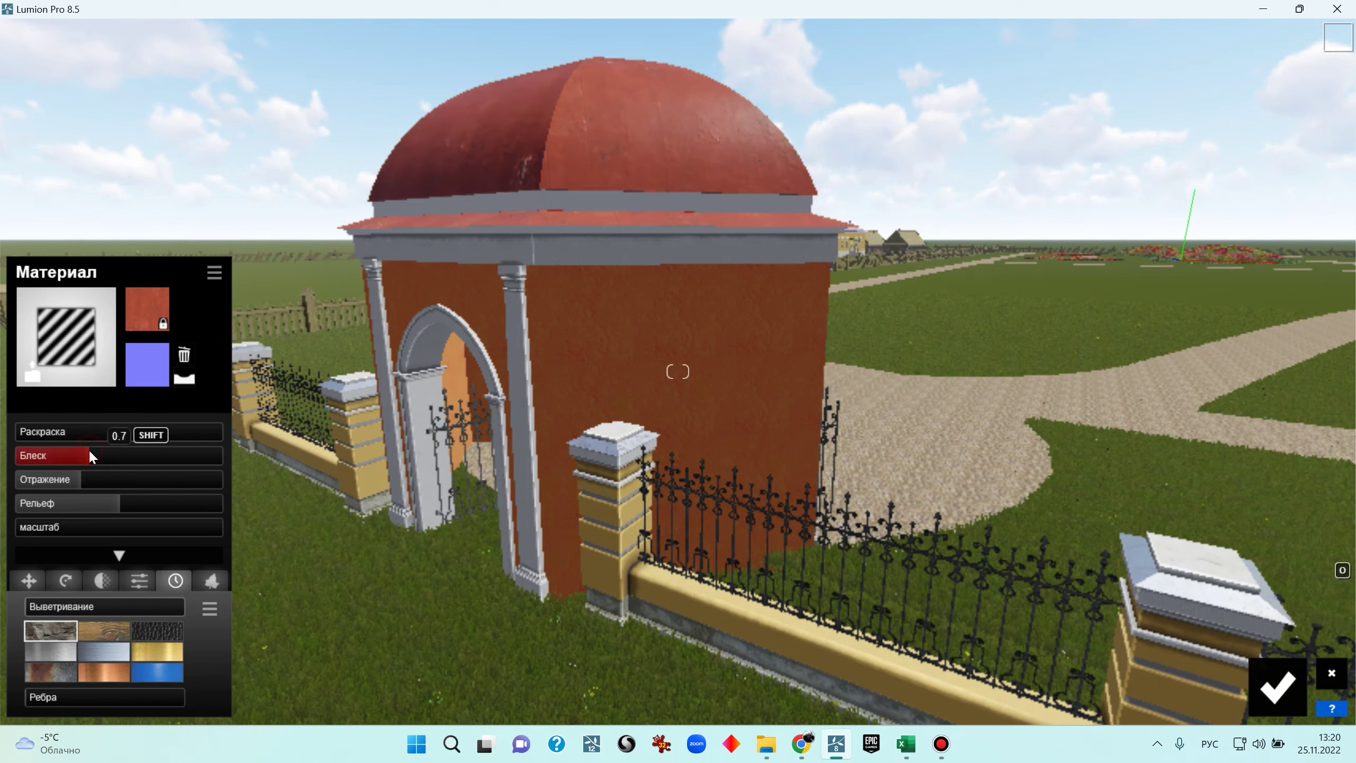
pyautogui.moveTo(119, 459); pyautogui.dragTo(112, 460)
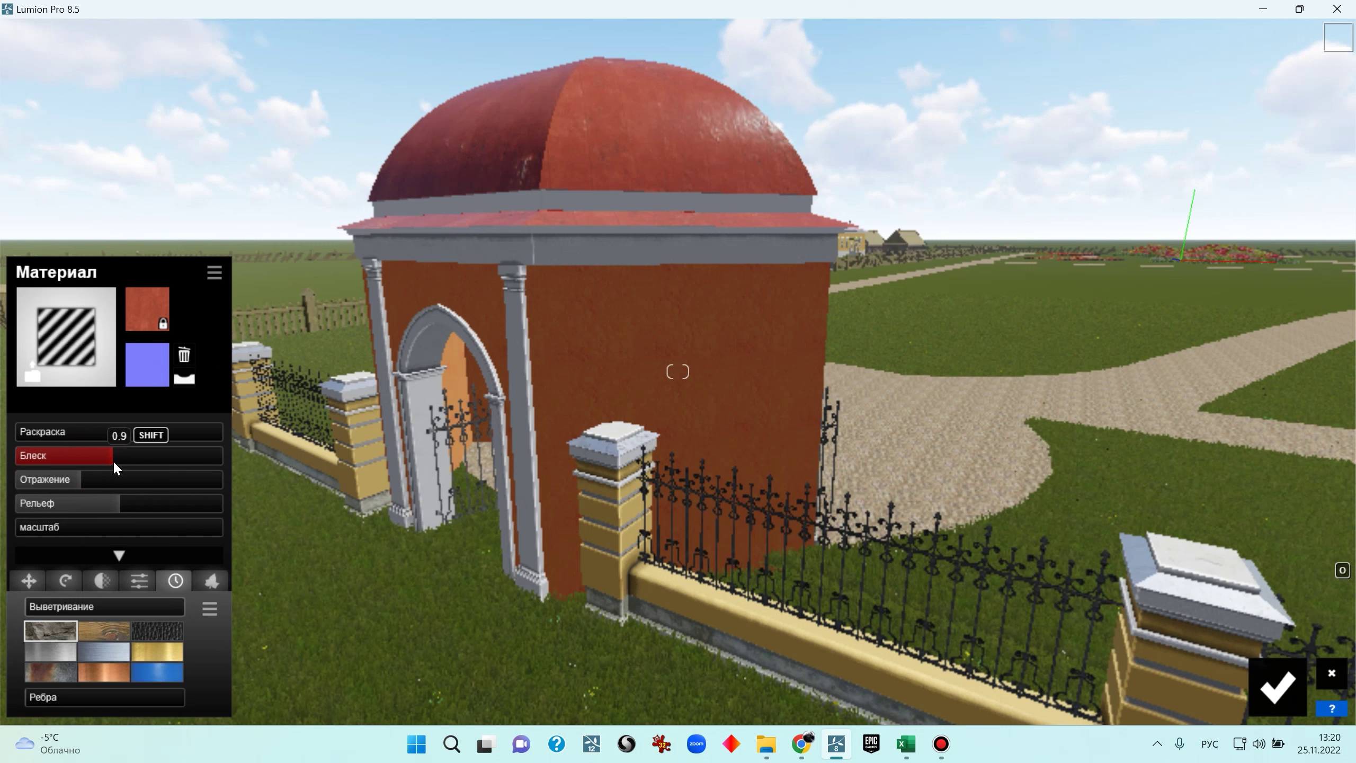
pyautogui.click(101, 480)
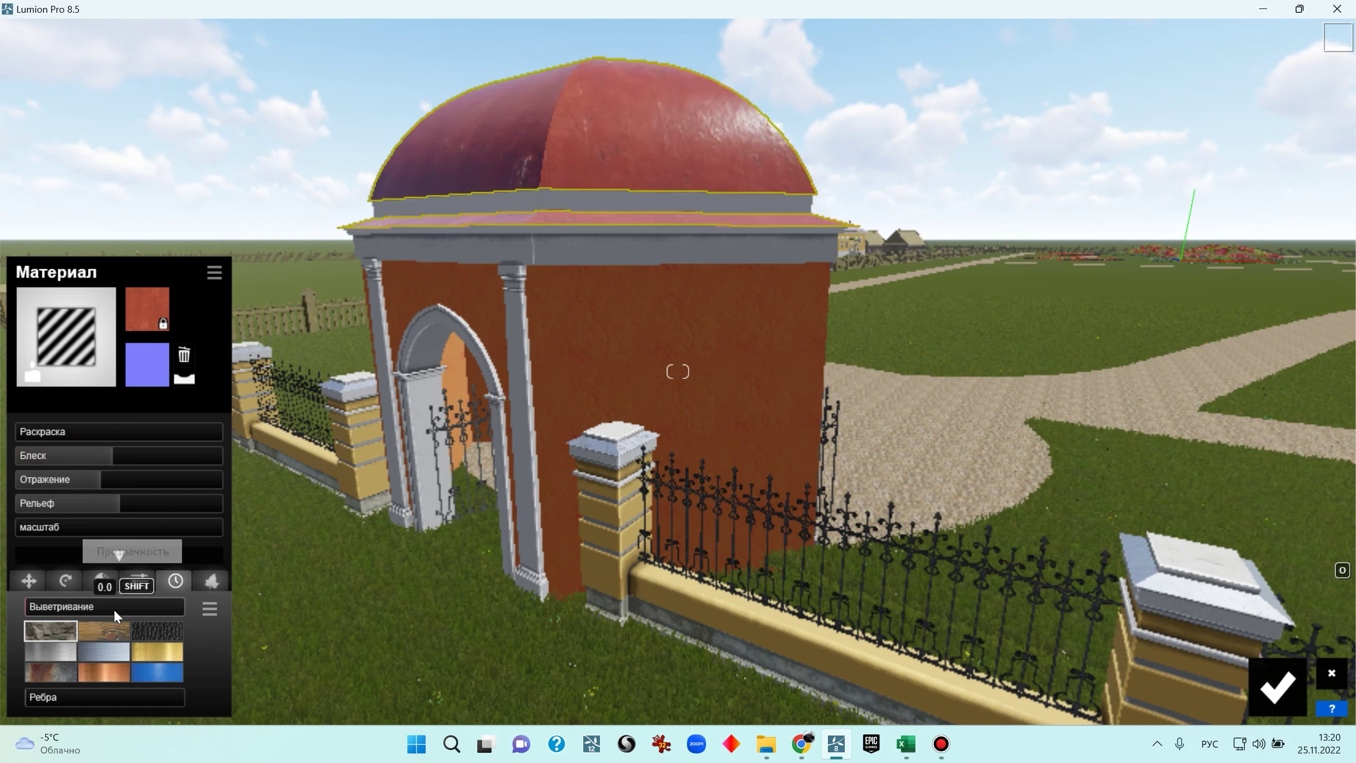
pyautogui.moveTo(63, 613)
pyautogui.mouseDown()
pyautogui.moveTo(140, 613)
pyautogui.moveTo(85, 617)
pyautogui.mouseUp()
# Give the gatehouse's orange walls the Standard material with an inverted normal map, reduced gloss and reflection, and light weathering
pyautogui.click(537, 416)
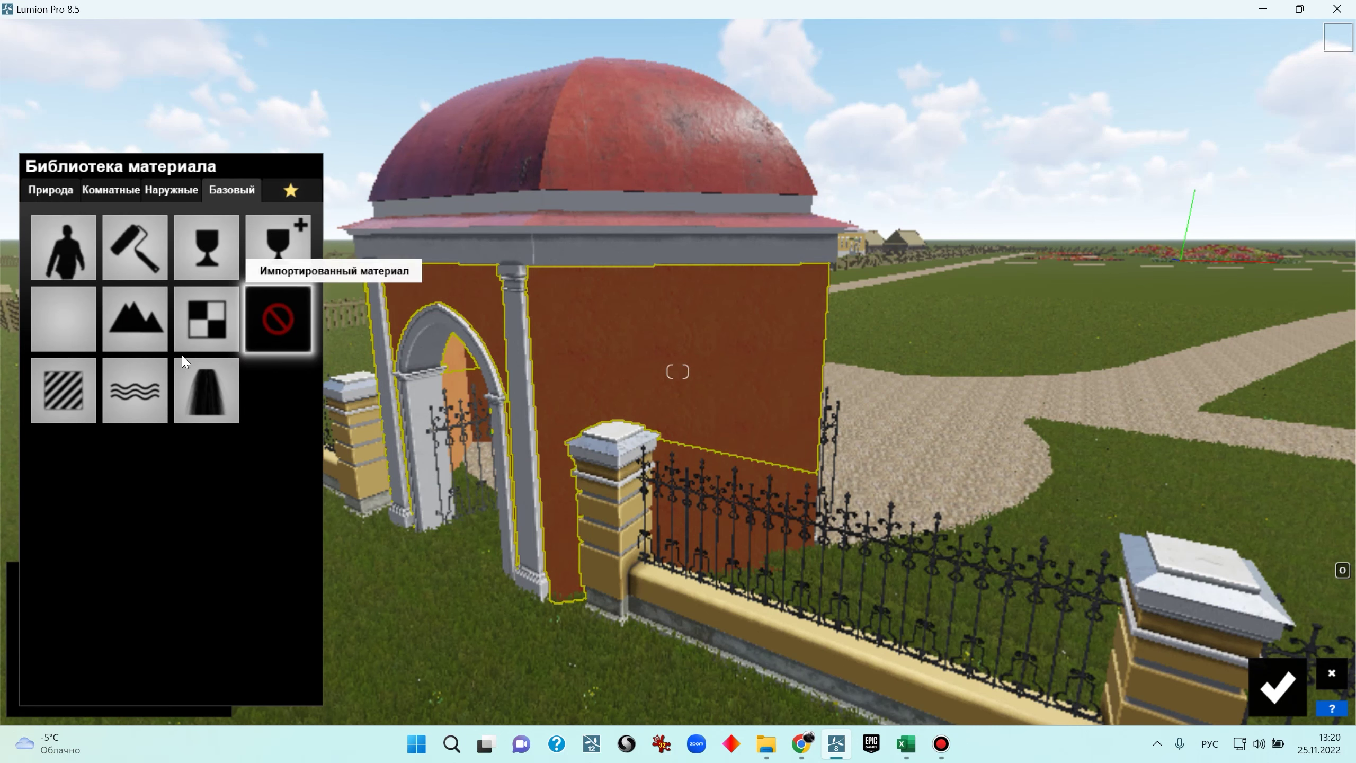
pyautogui.click(83, 394)
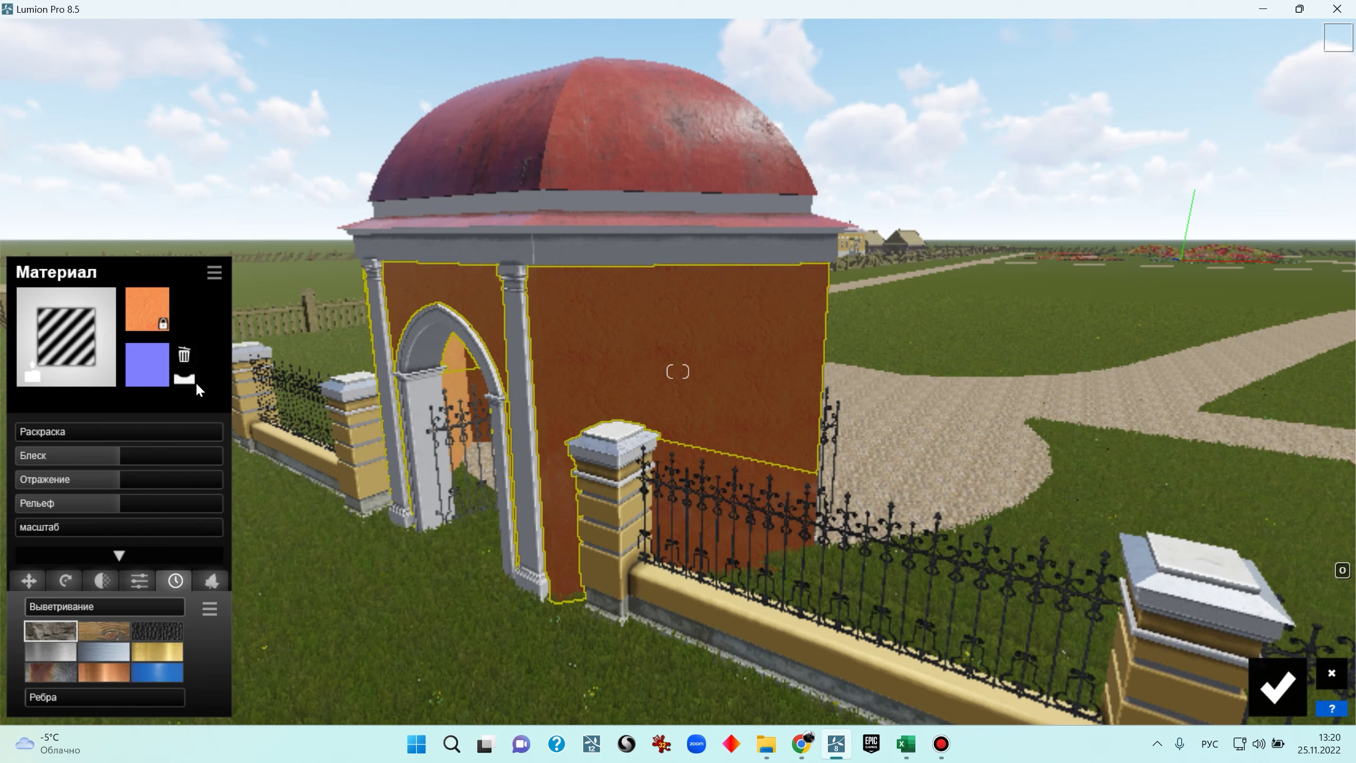
pyautogui.click(184, 354)
pyautogui.click(184, 378)
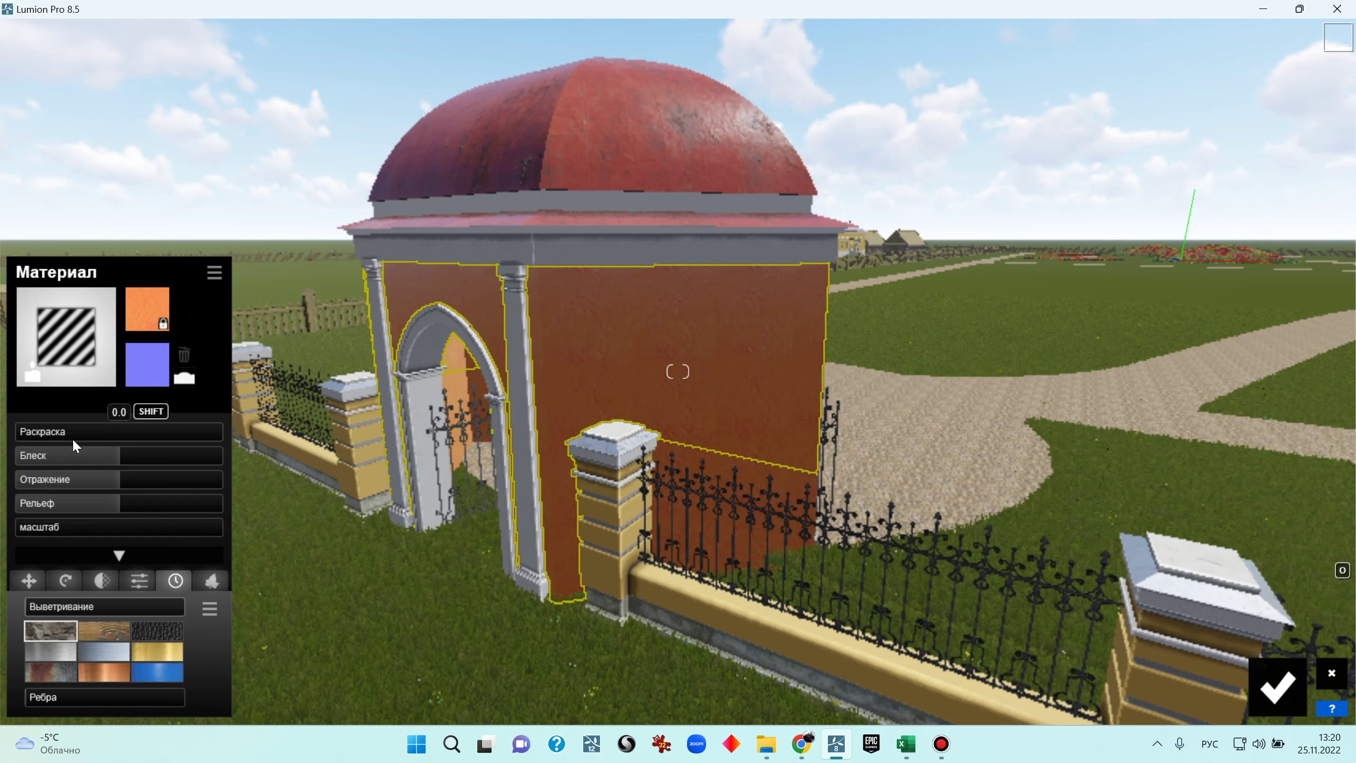
pyautogui.moveTo(87, 453); pyautogui.dragTo(72, 482)
pyautogui.moveTo(59, 605)
pyautogui.mouseDown()
pyautogui.moveTo(37, 604)
pyautogui.moveTo(174, 606)
pyautogui.moveTo(68, 621)
pyautogui.mouseUp()
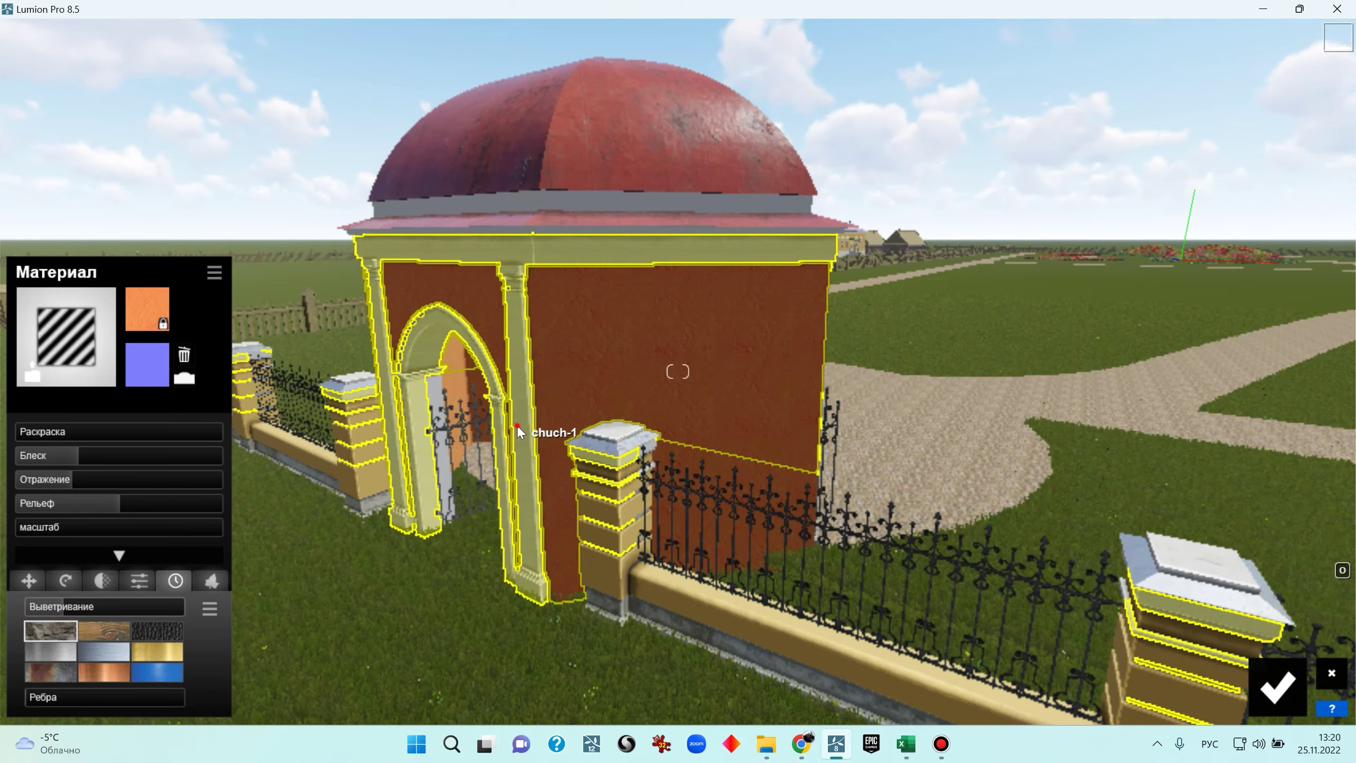
# Check the gatehouse's white trim material and the overall estate, and save the material changes
pyautogui.click(517, 427)
pyautogui.moveTo(578, 485); pyautogui.dragTo(321, 510, button='right')
pyautogui.press('w')
pyautogui.press('s')
pyautogui.moveTo(677, 371)
pyautogui.mouseDown(button='right')
pyautogui.moveTo(854, 406)
pyautogui.moveTo(868, 454)
pyautogui.moveTo(988, 433)
pyautogui.moveTo(470, 481)
pyautogui.moveTo(518, 390)
pyautogui.moveTo(673, 385)
pyautogui.moveTo(677, 371)
pyautogui.mouseUp(button='right')
pyautogui.press('q')
pyautogui.press('d')
pyautogui.press('s')
pyautogui.press('w')
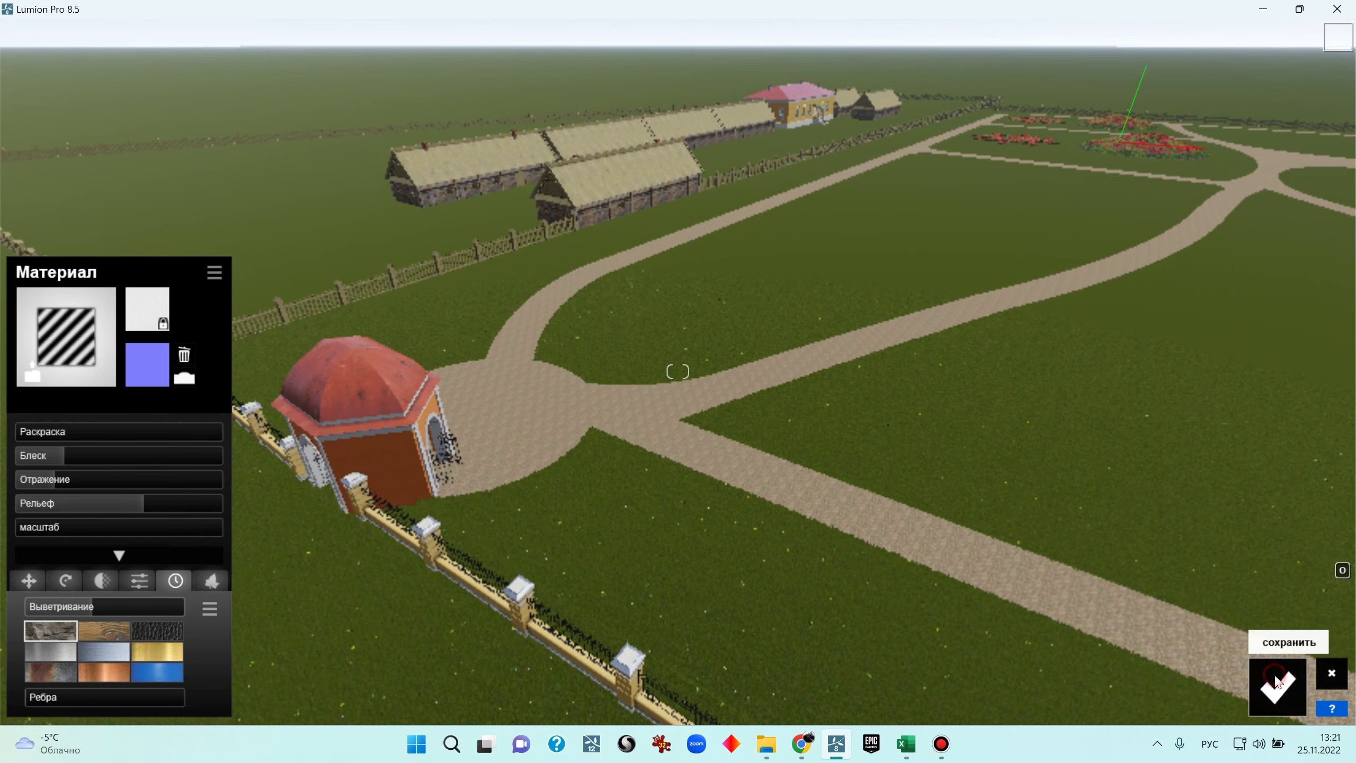
pyautogui.click(1277, 686)
# Save the scene as Usadba1855-2.ls8 in the folder Грант 2021-2022
pyautogui.click(1331, 679)
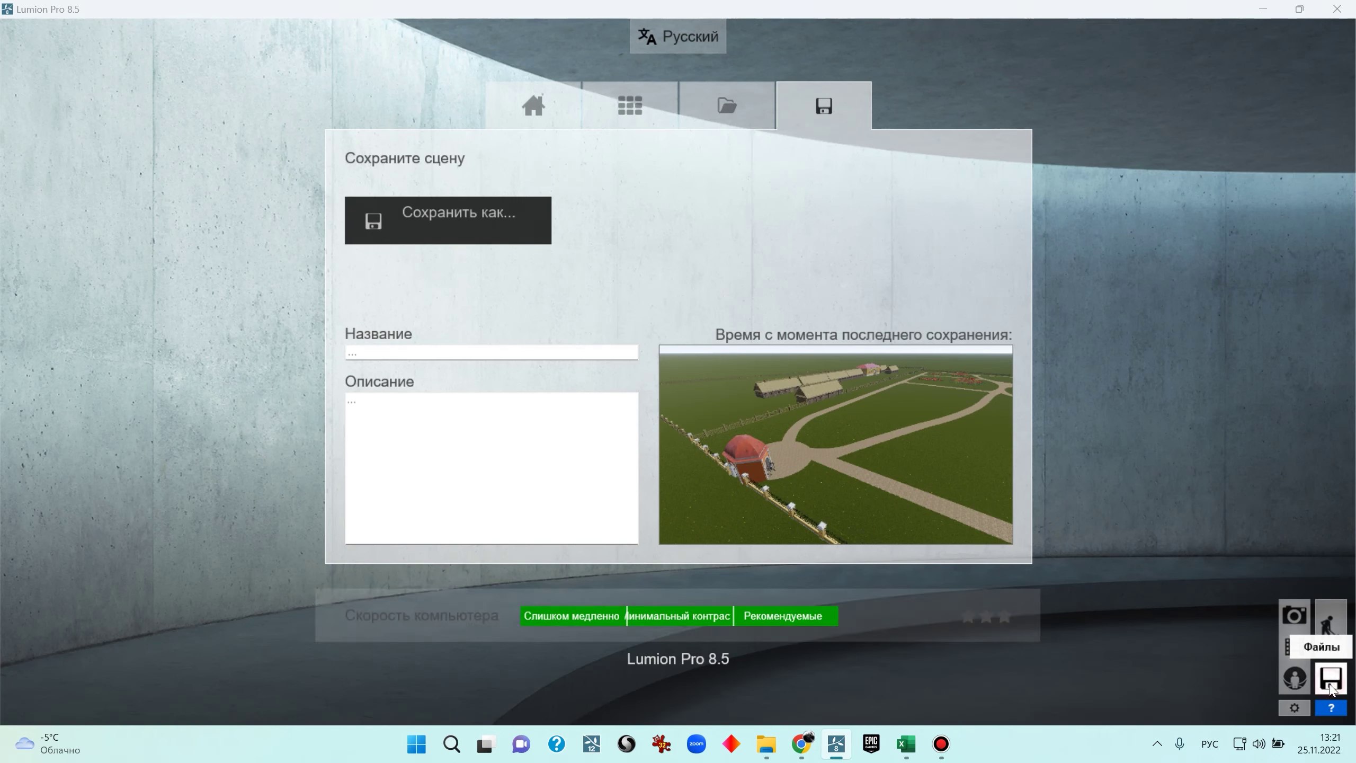
pyautogui.click(454, 219)
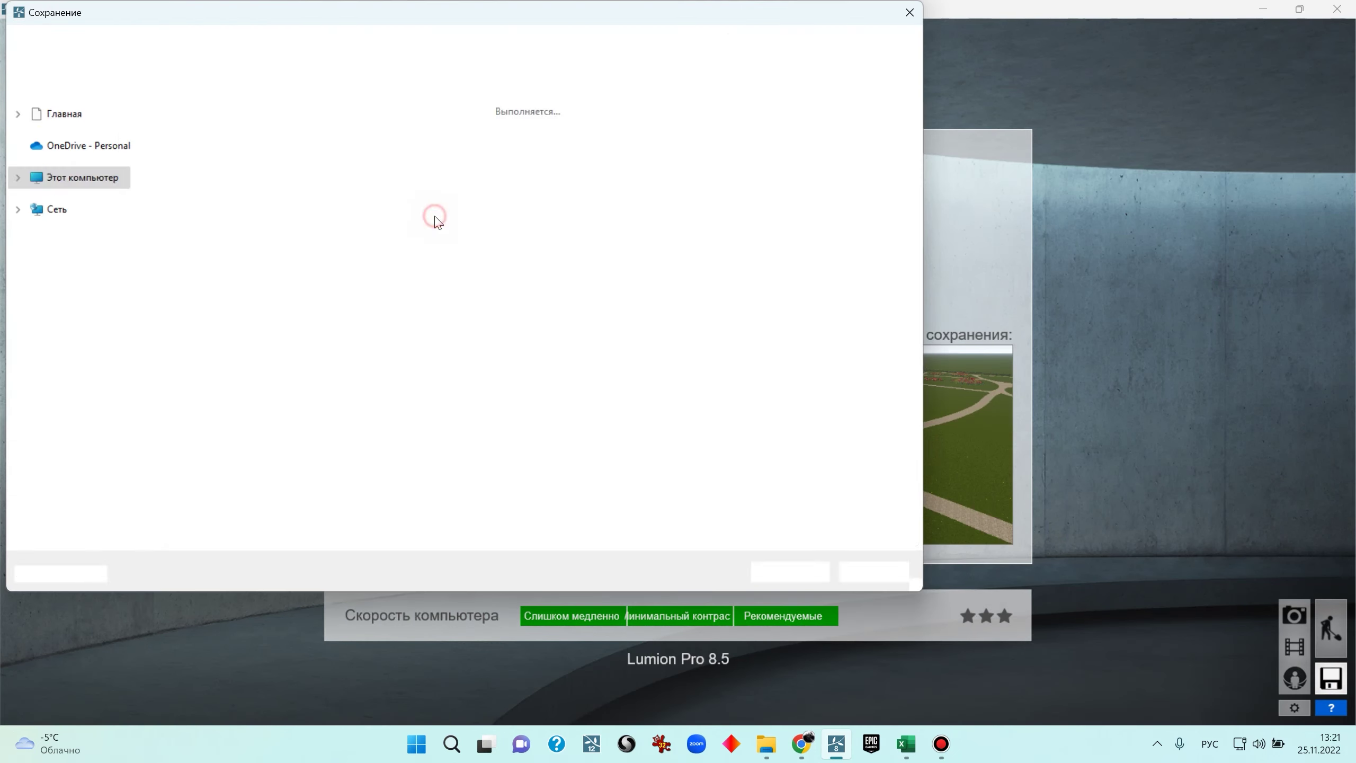
pyautogui.scroll(-1, 465, 321)
pyautogui.click(376, 469)
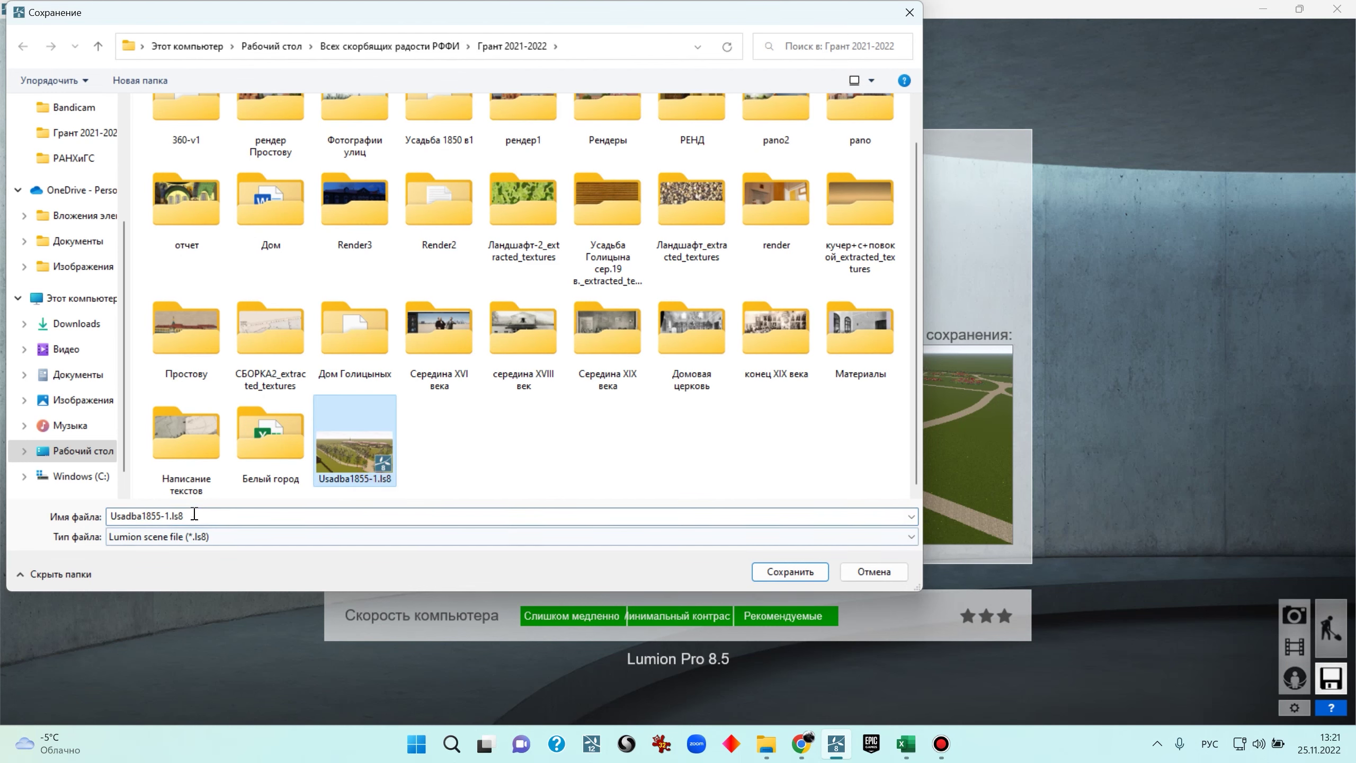
pyautogui.click(173, 516)
pyautogui.click(165, 517)
pyautogui.write('2')
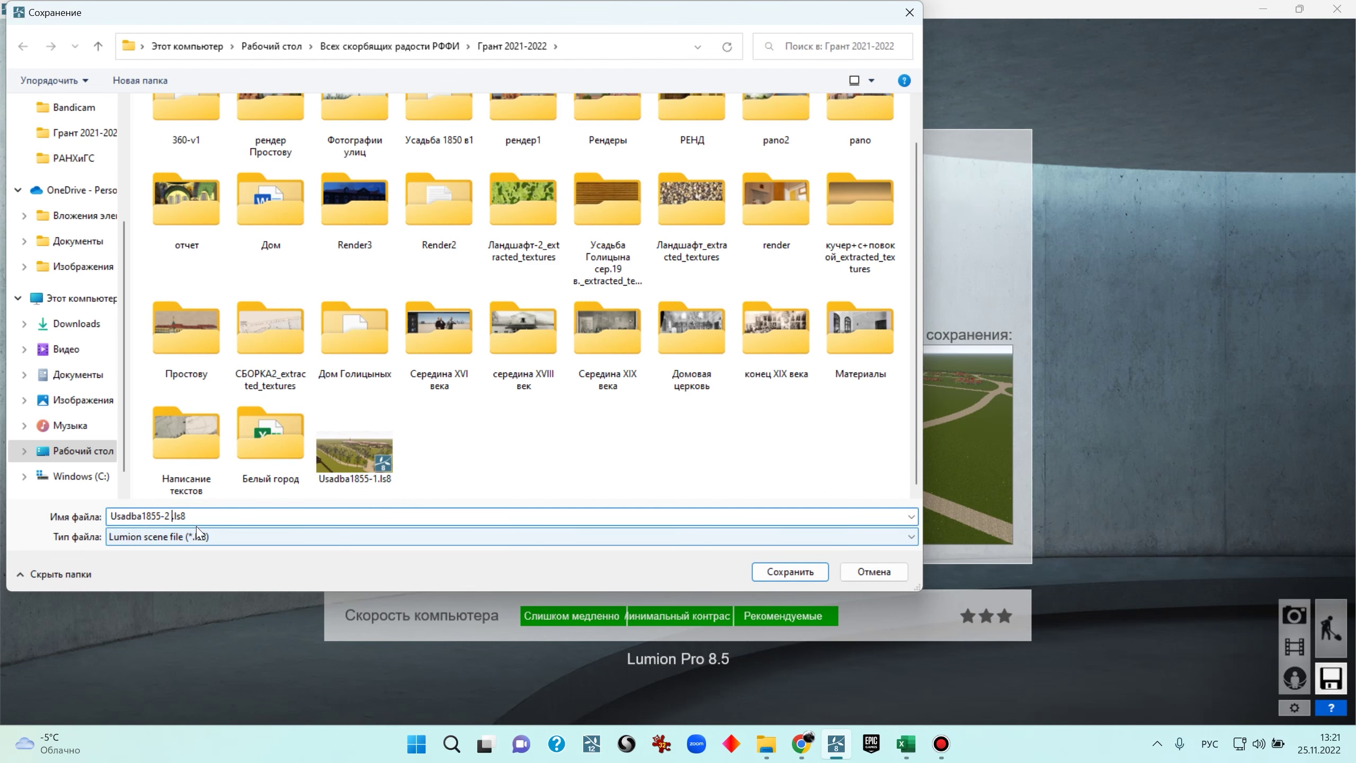
pyautogui.press('Return')
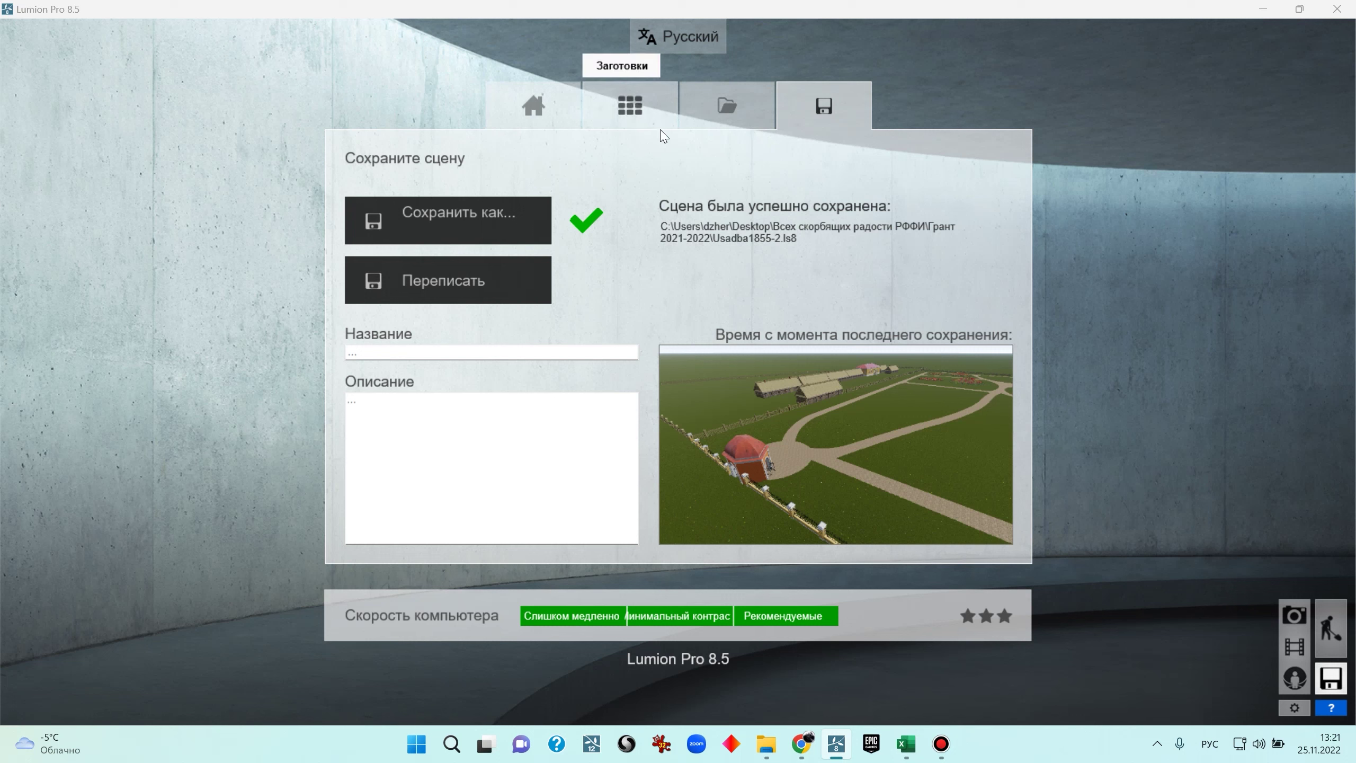
# Return to build mode near the fence corner beside the gatehouse and open the nature object library
pyautogui.click(1316, 616)
pyautogui.moveTo(1198, 587); pyautogui.dragTo(1199, 668, button='right')
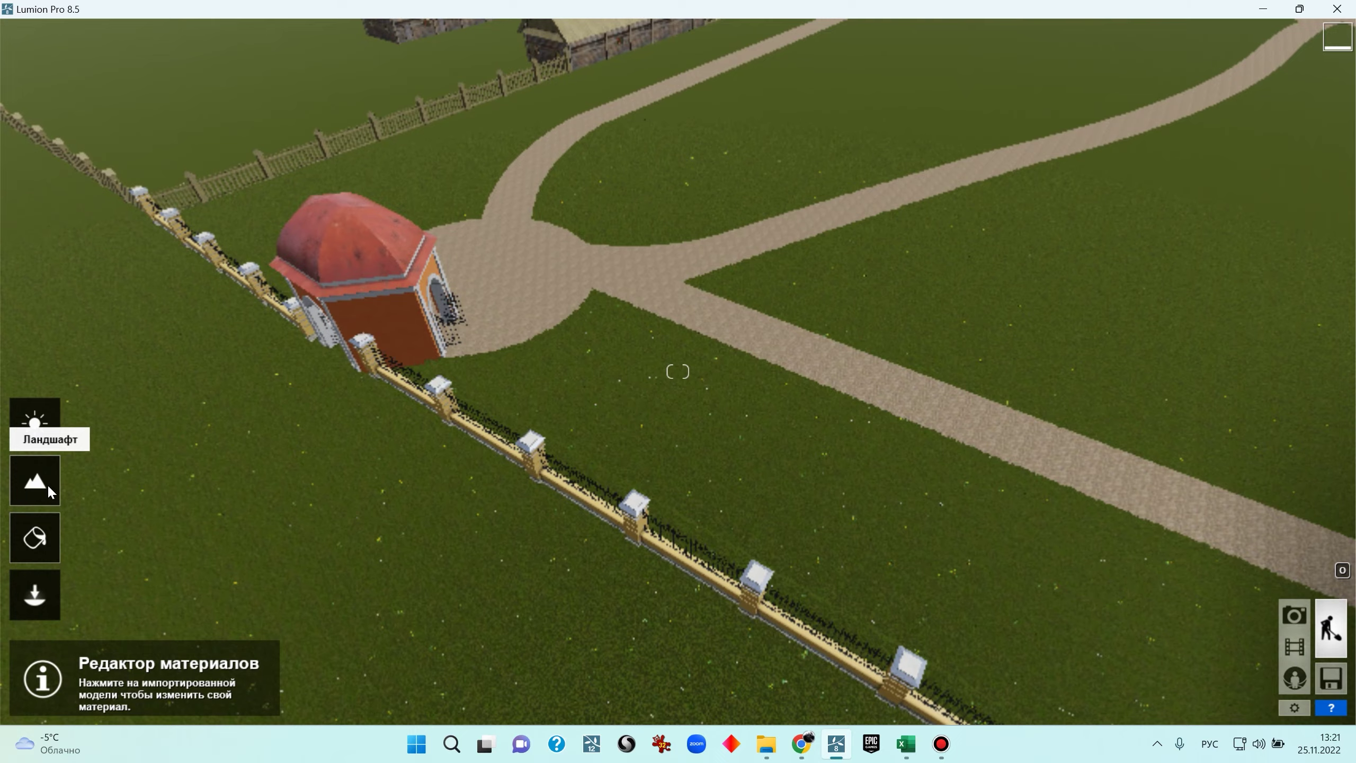
pyautogui.moveTo(387, 483); pyautogui.dragTo(289, 347, button='right')
pyautogui.press('w')
pyautogui.moveTo(388, 411); pyautogui.dragTo(387, 489, button='right')
pyautogui.click(41, 602)
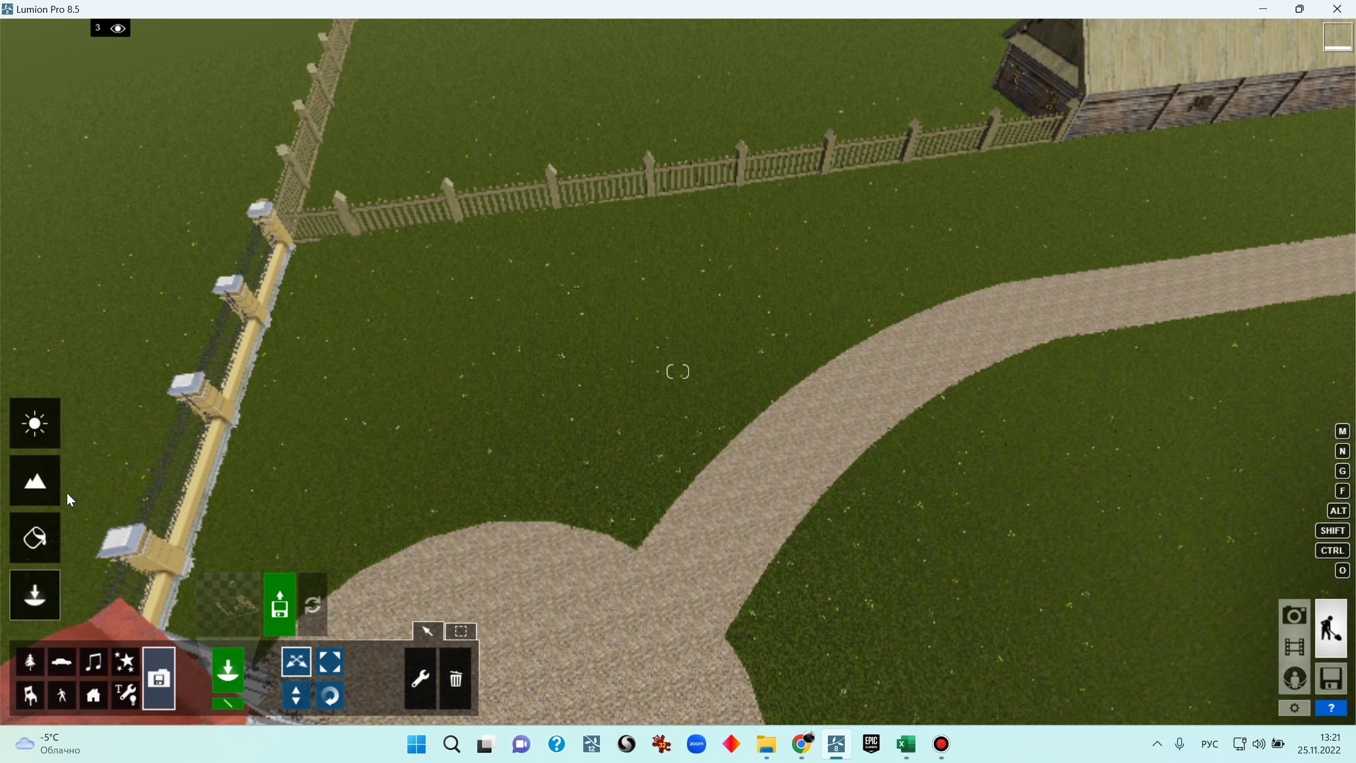
pyautogui.click(33, 662)
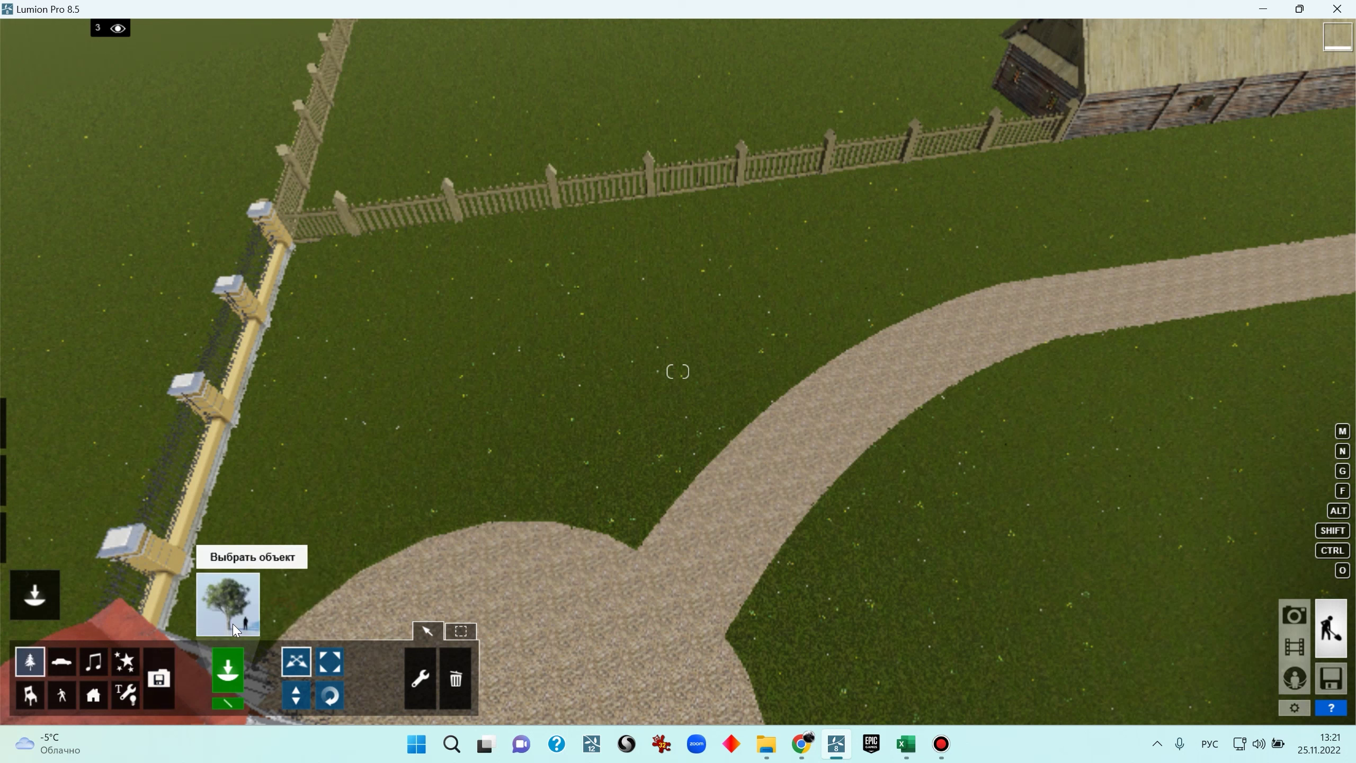
pyautogui.click(235, 625)
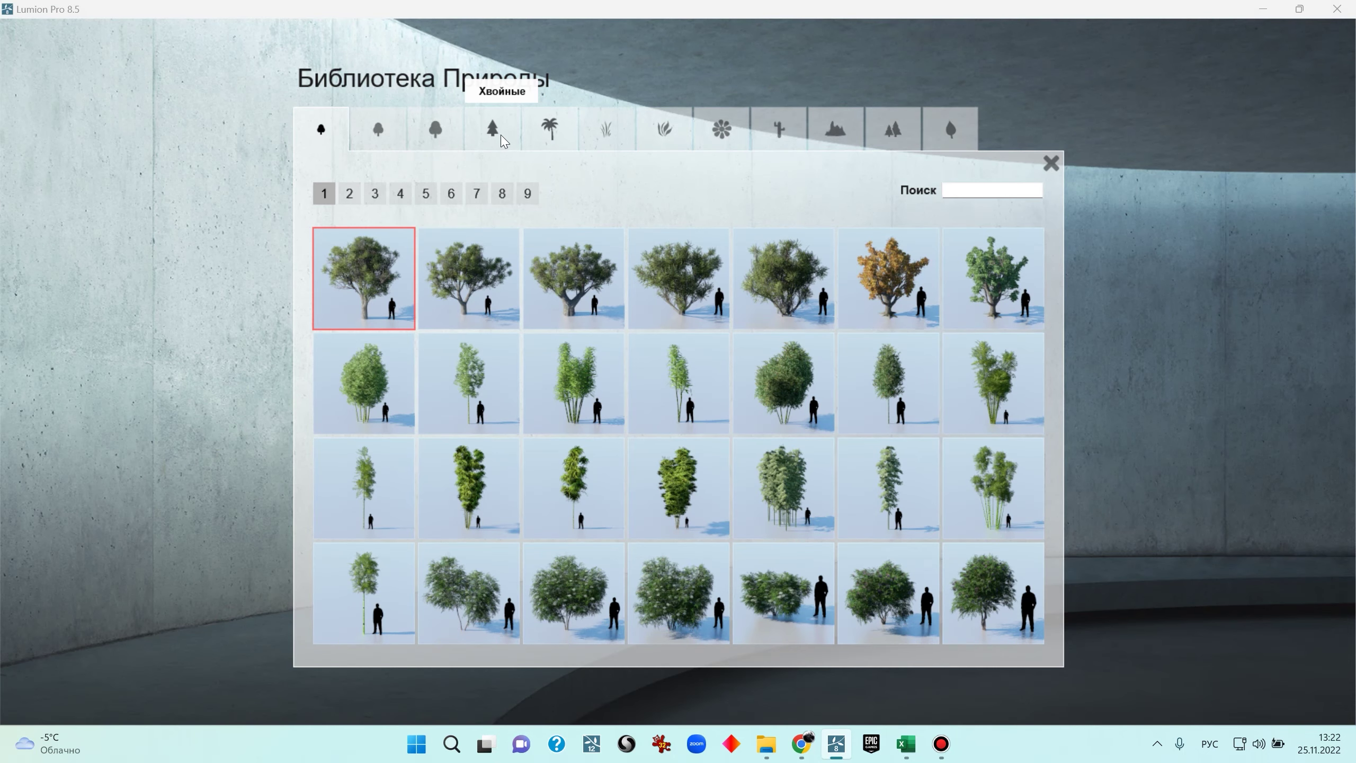
# Search the nature library for "bir" and choose the grey birch tree
pyautogui.click(387, 141)
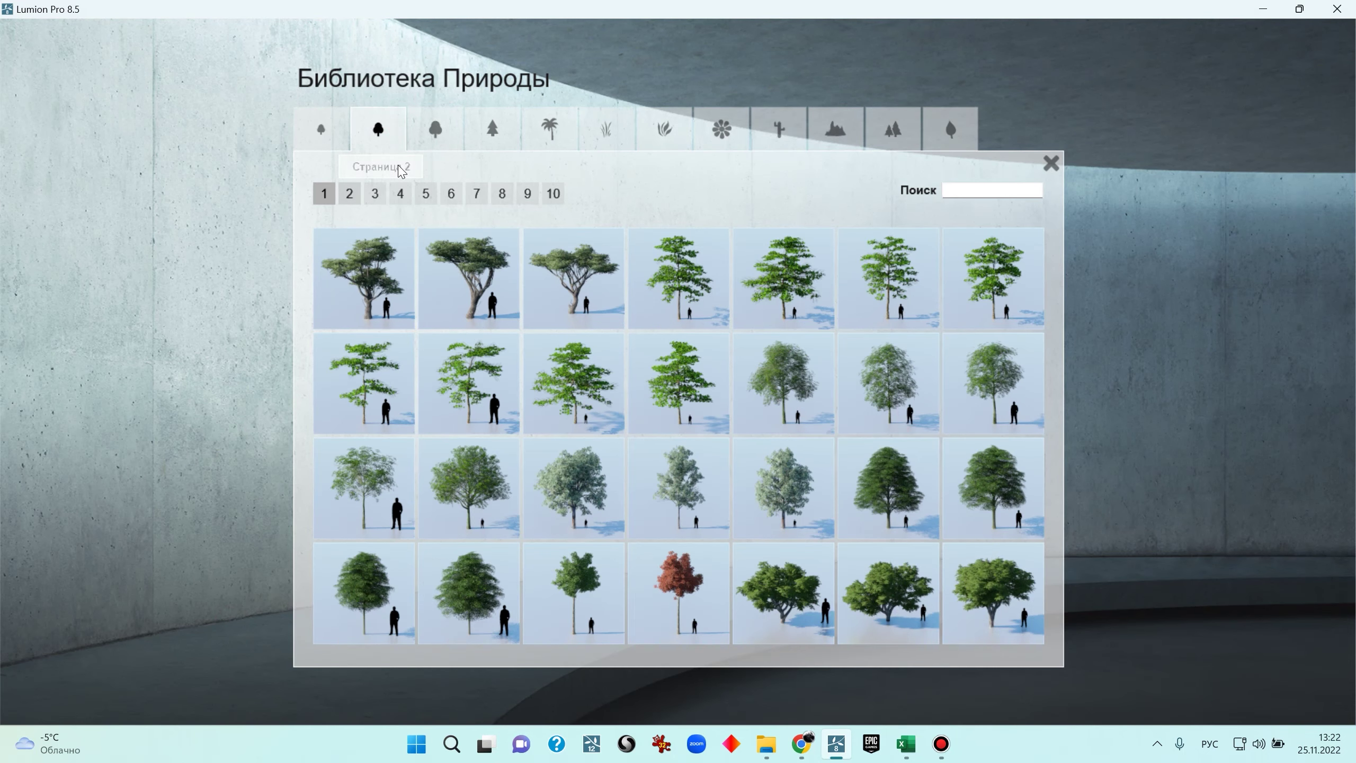
pyautogui.click(979, 183)
pyautogui.write('и')
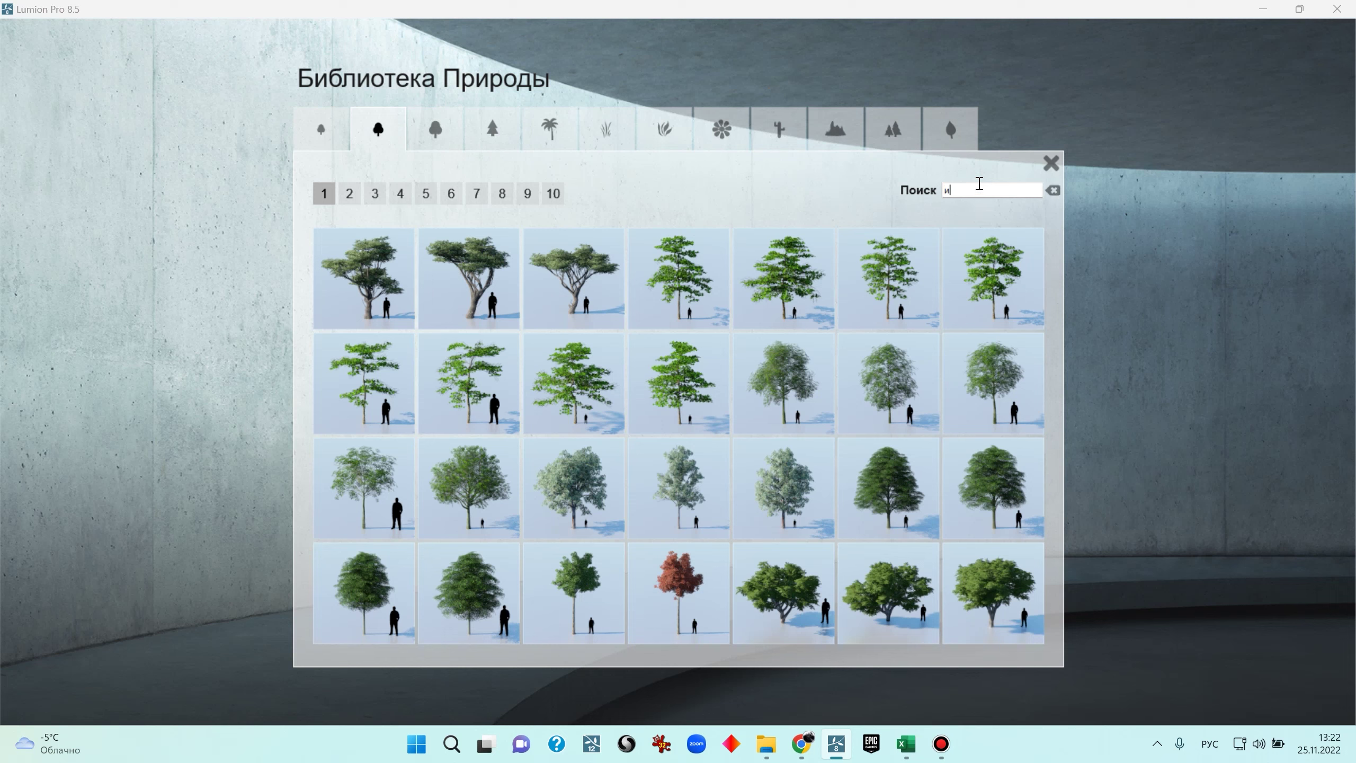
pyautogui.write('в')
pyautogui.press('BackSpace')
pyautogui.press('BackSpace')
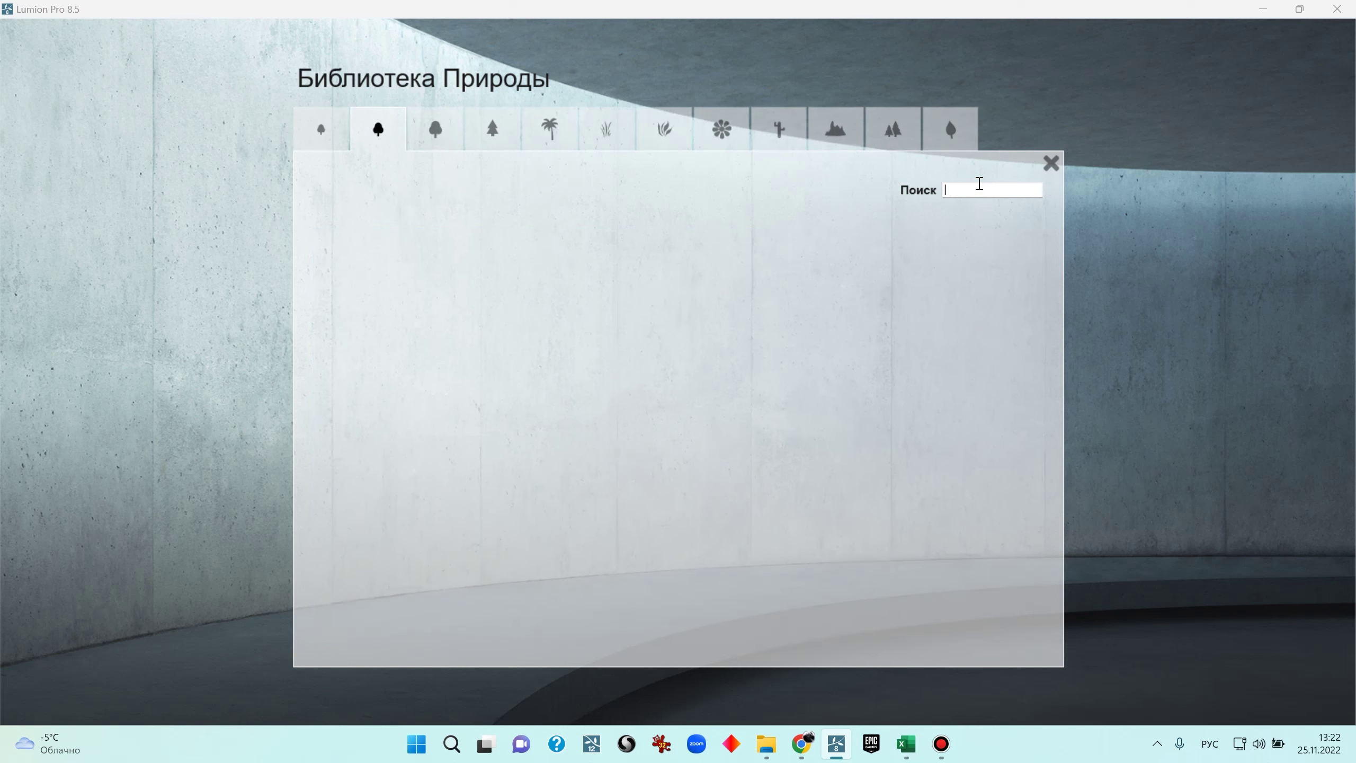
pyautogui.hotkey('alt', 'shift')
pyautogui.write('bir')
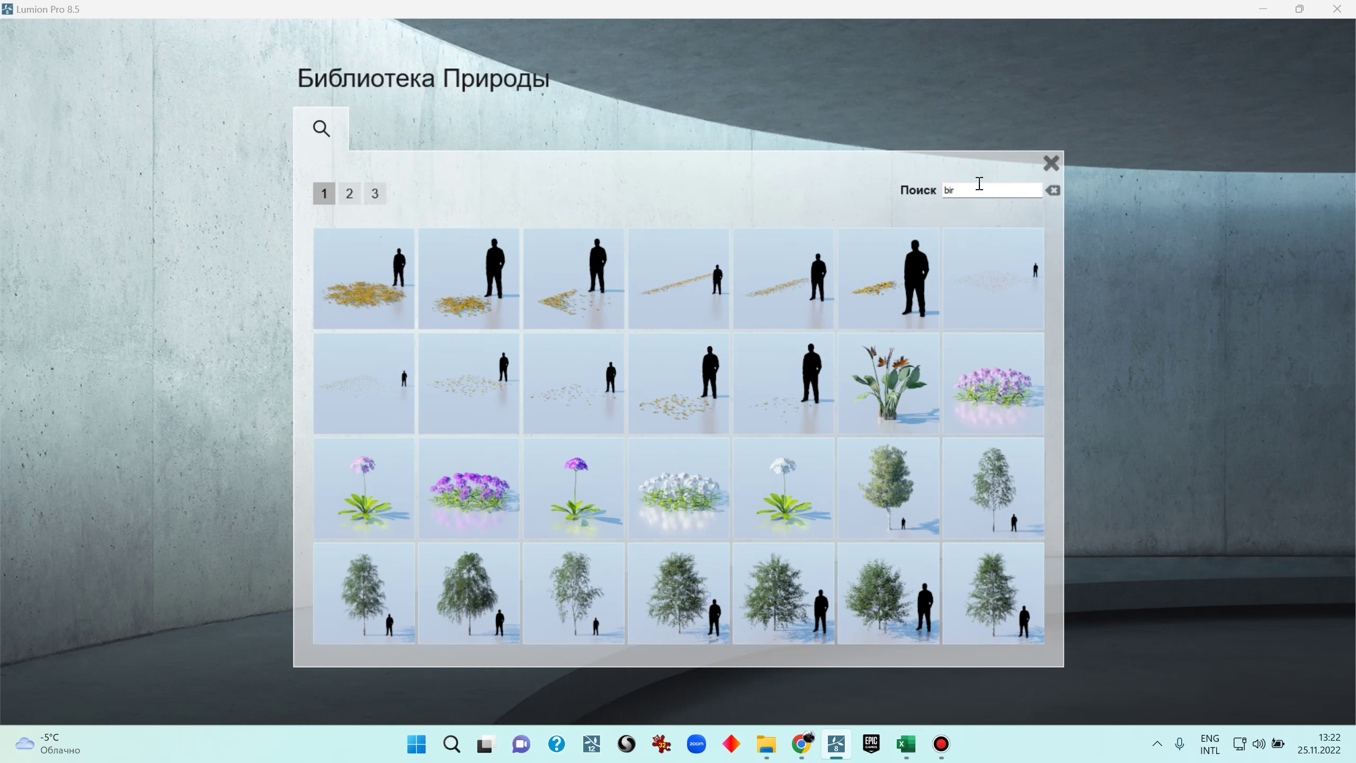
pyautogui.click(900, 503)
# Place a grey birch on the grass wedge where the paths meet near the gatehouse, ready for repositioning
pyautogui.moveTo(499, 514); pyautogui.dragTo(1206, 545, button='right')
pyautogui.moveTo(283, 566); pyautogui.dragTo(267, 566, button='right')
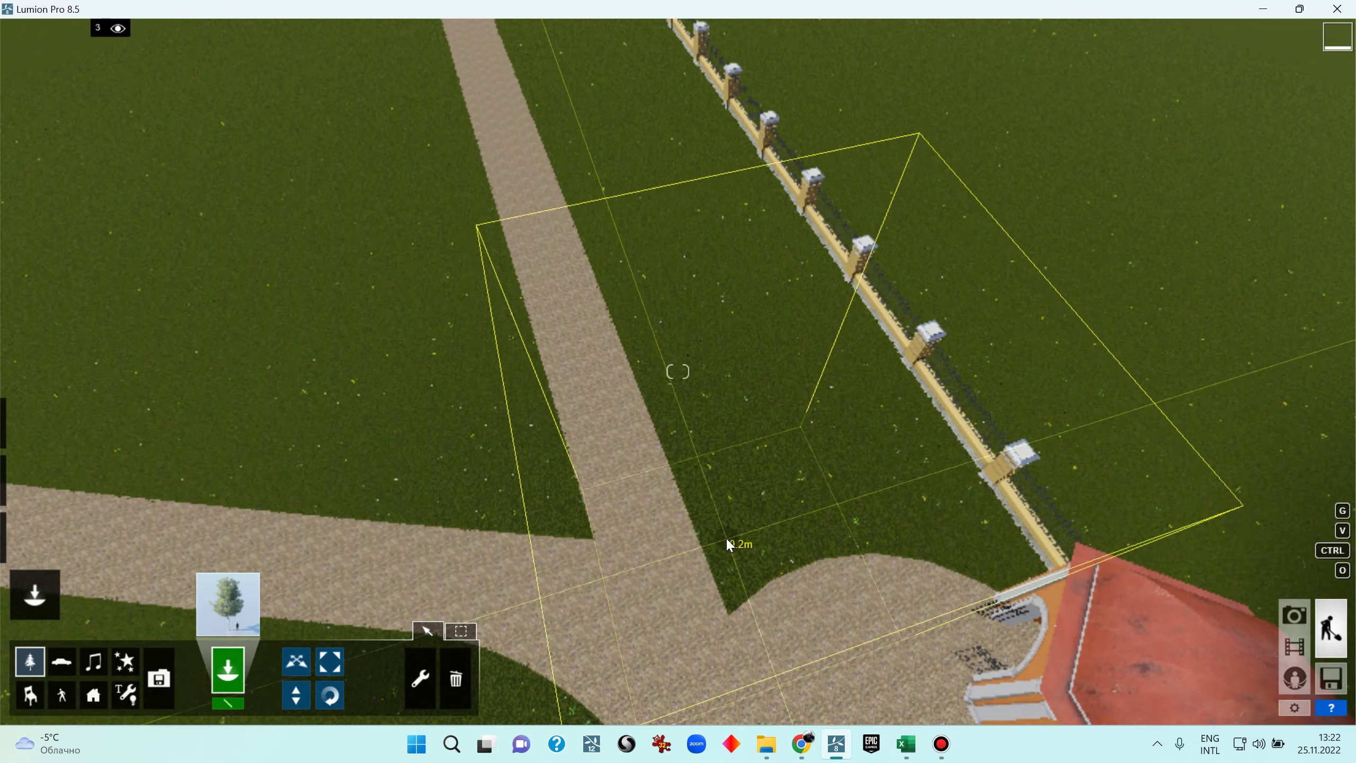
pyautogui.click(739, 570)
pyautogui.moveTo(744, 570); pyautogui.dragTo(397, 645, button='right')
pyautogui.click(305, 662)
pyautogui.moveTo(791, 425)
pyautogui.mouseDown()
pyautogui.moveTo(751, 401)
pyautogui.moveTo(790, 418)
pyautogui.mouseUp()
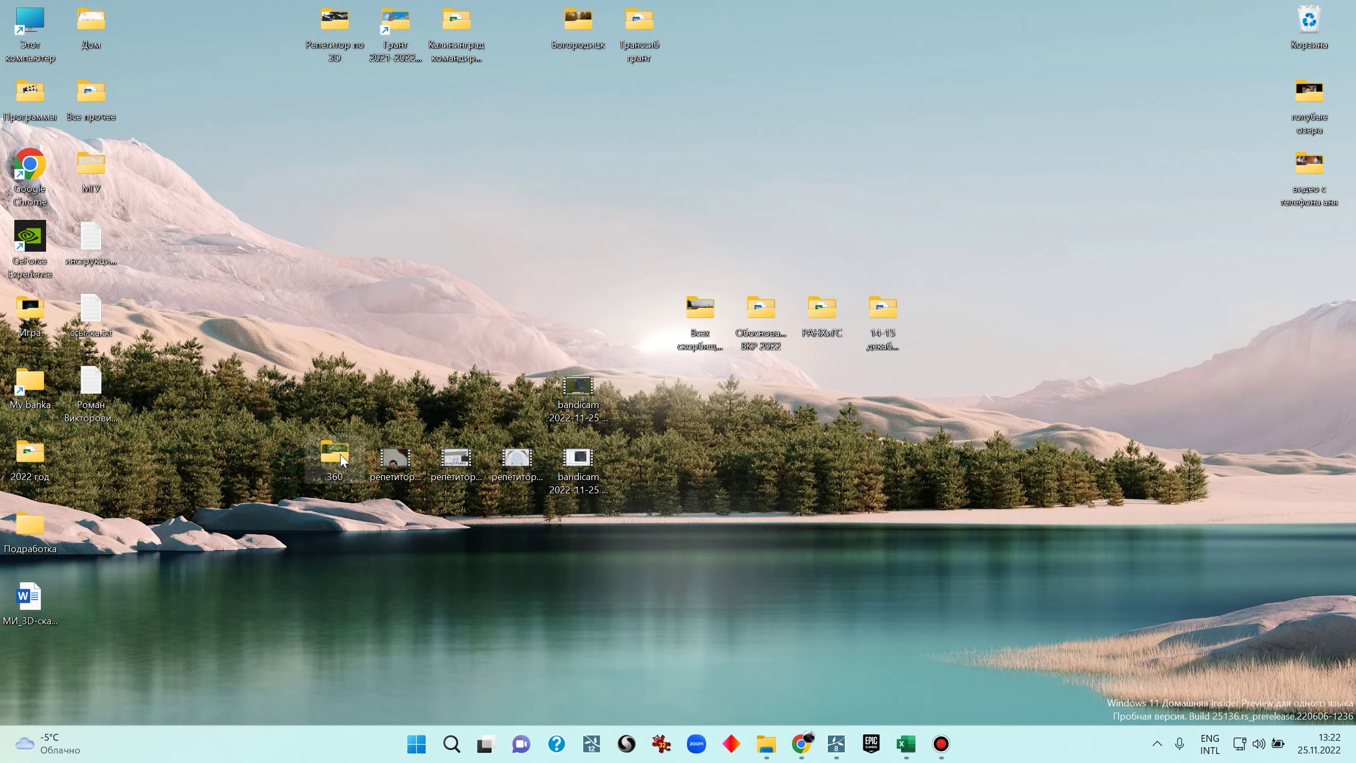
# Open the 360 folder on the desktop and view the rendered estate photos, including 000_2 - Фото.jpg
pyautogui.doubleClick(337, 457)
pyautogui.doubleClick(262, 181)
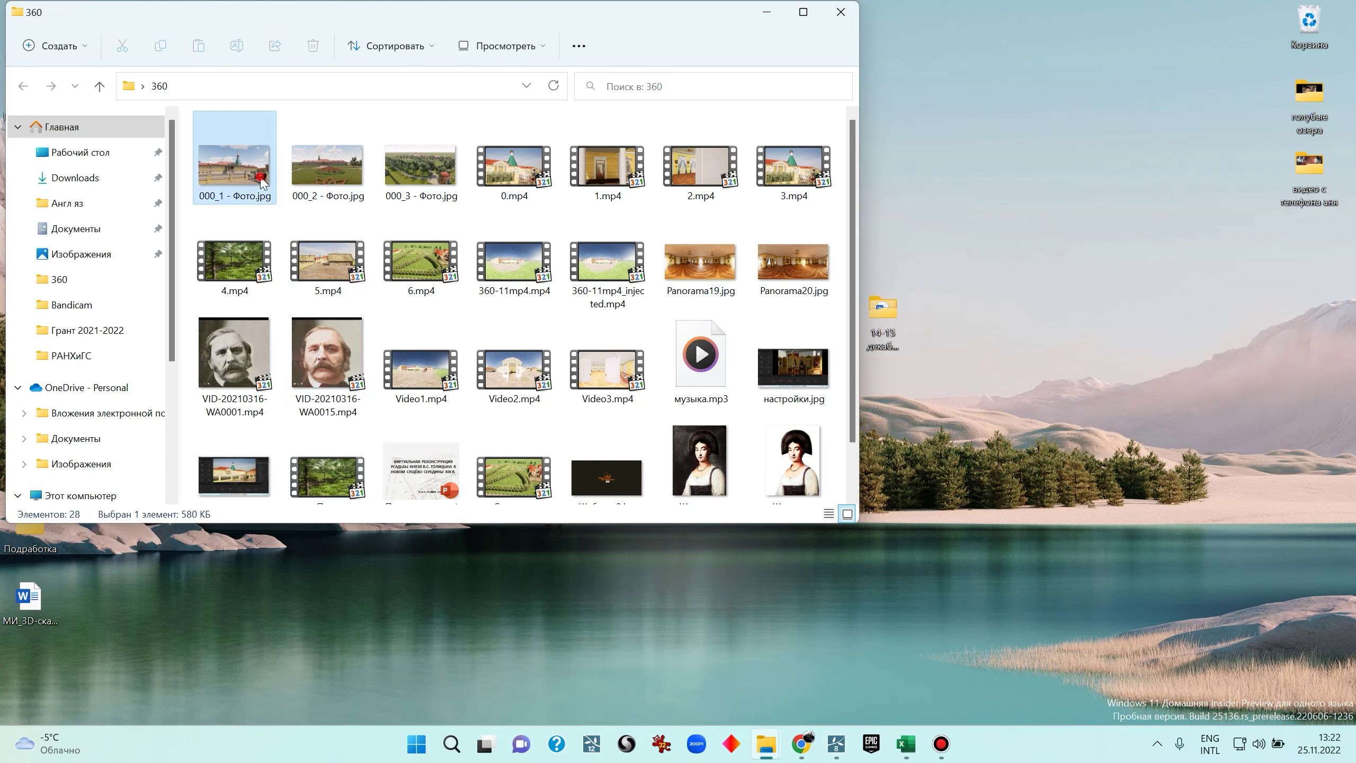
pyautogui.scroll(-1, 562, 360)
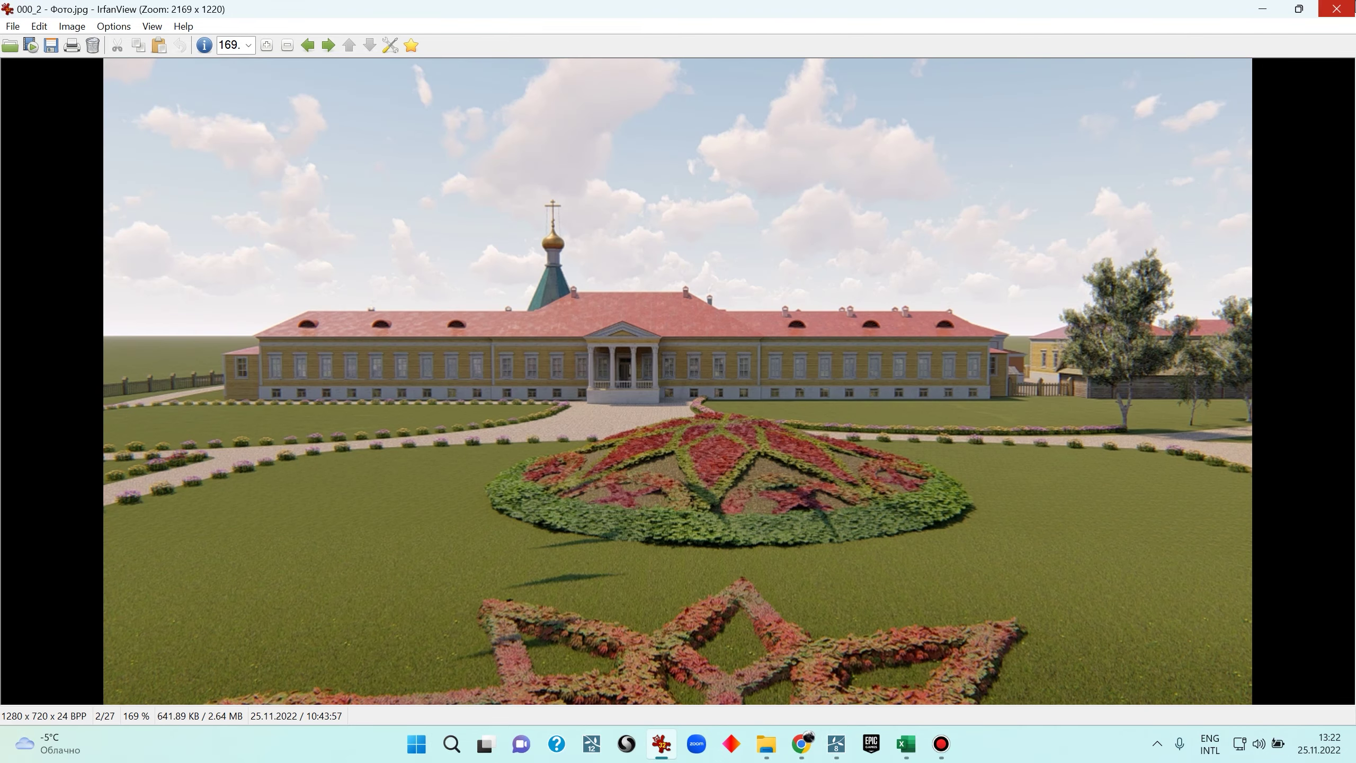
pyautogui.press('Escape')
pyautogui.scroll(-1, 496, 402)
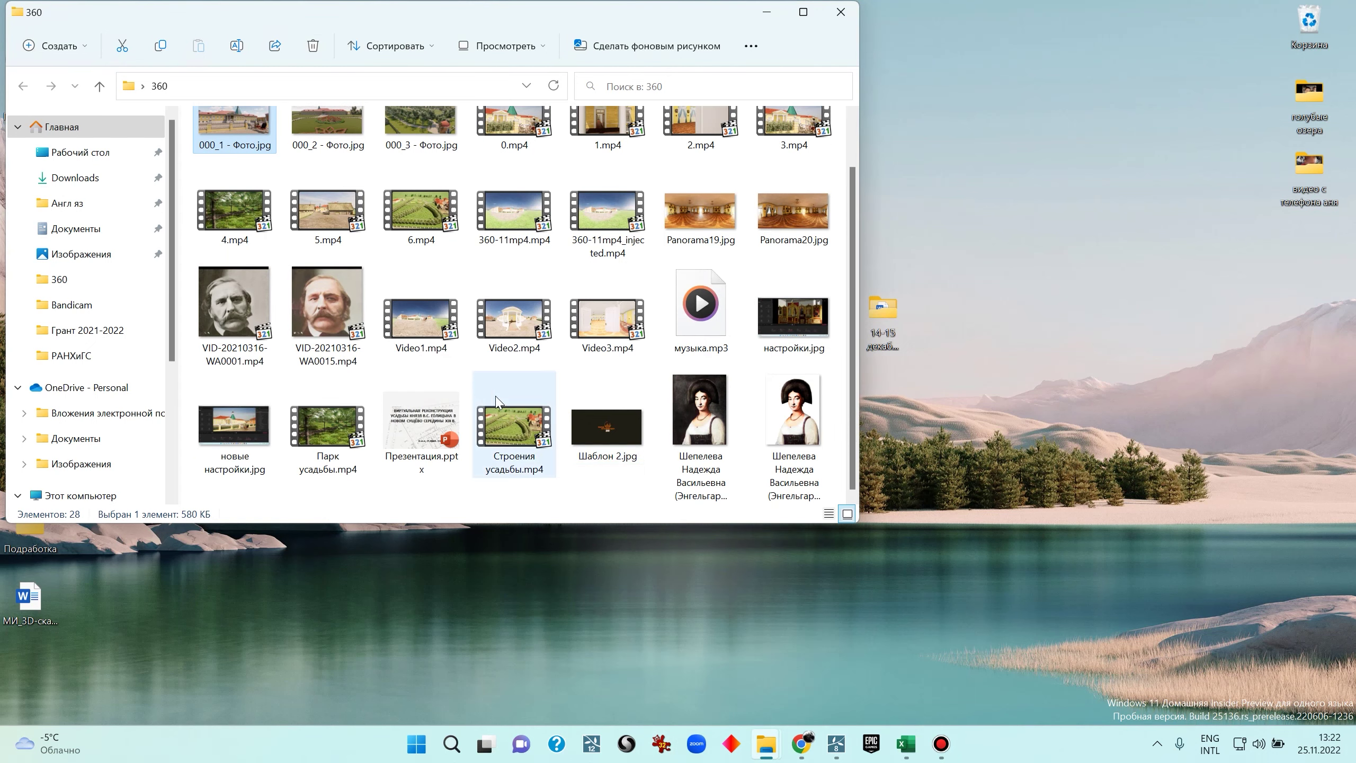
# Play the animated portrait video VID-20210316-WA0015.mp4 from the 360 folder and close the player
pyautogui.click(328, 323)
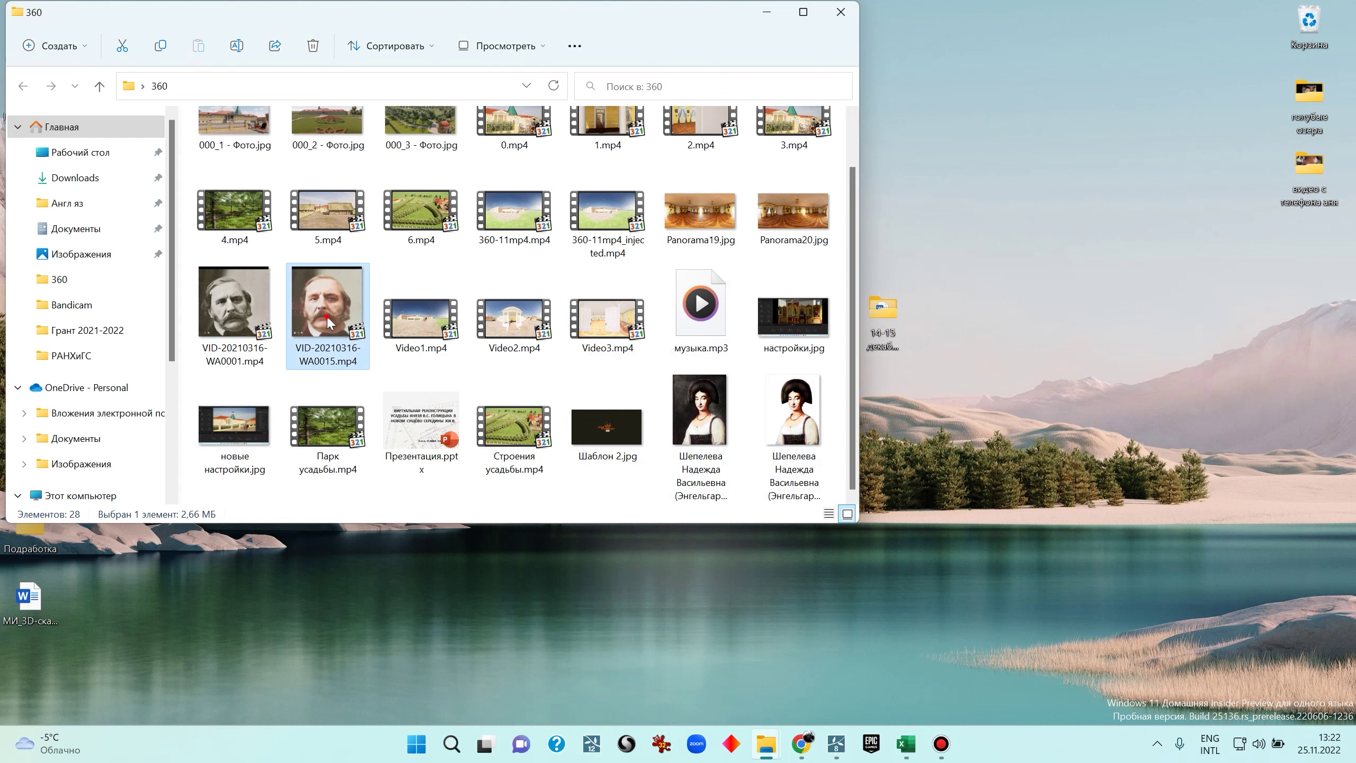
pyautogui.doubleClick(327, 320)
pyautogui.click(683, 397)
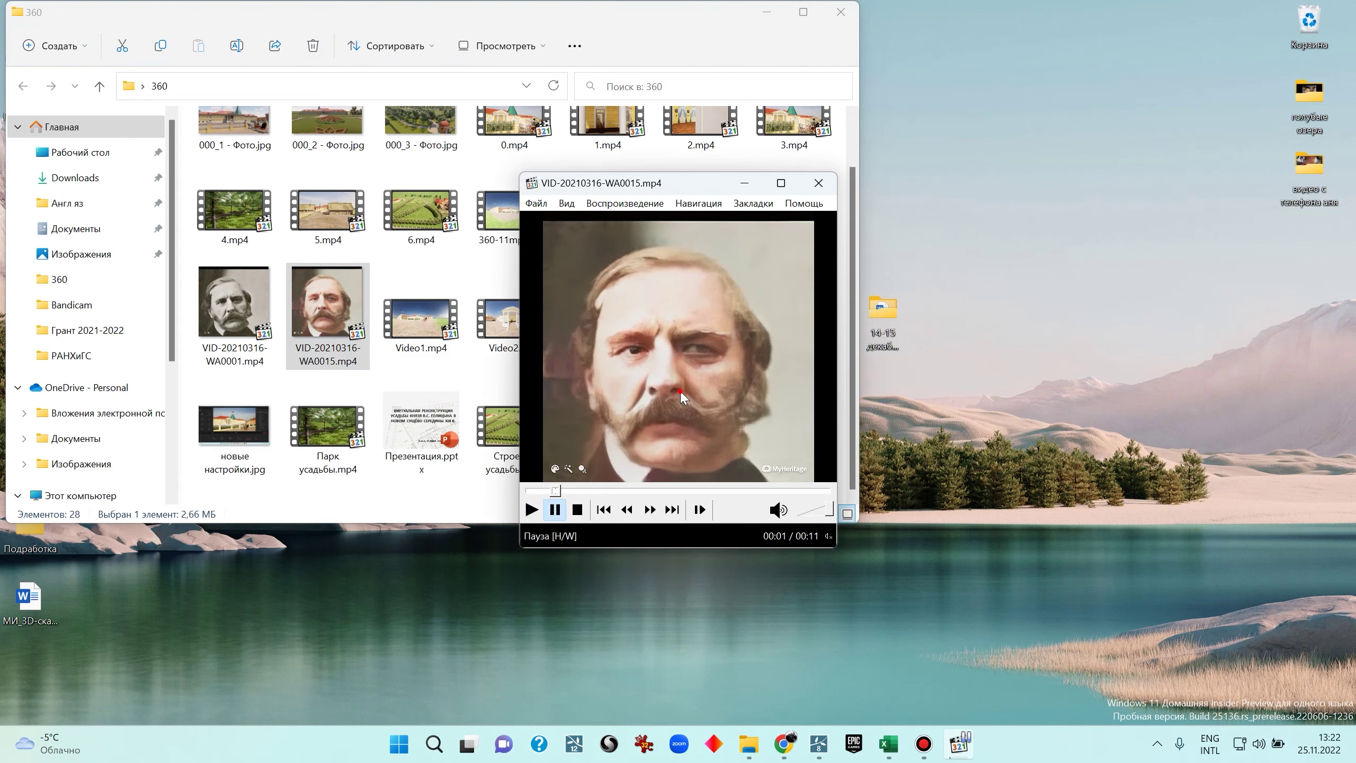
pyautogui.doubleClick(683, 396)
pyautogui.press('Escape')
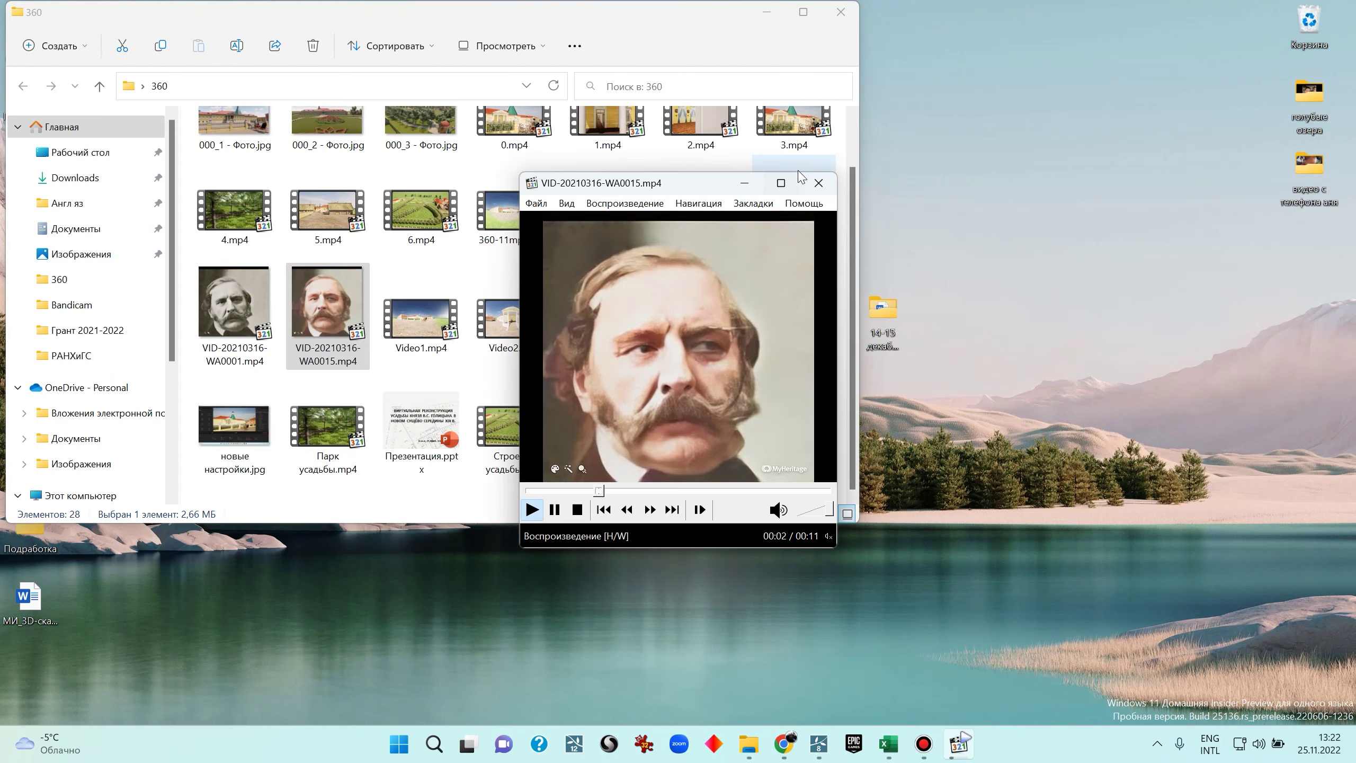
pyautogui.click(818, 182)
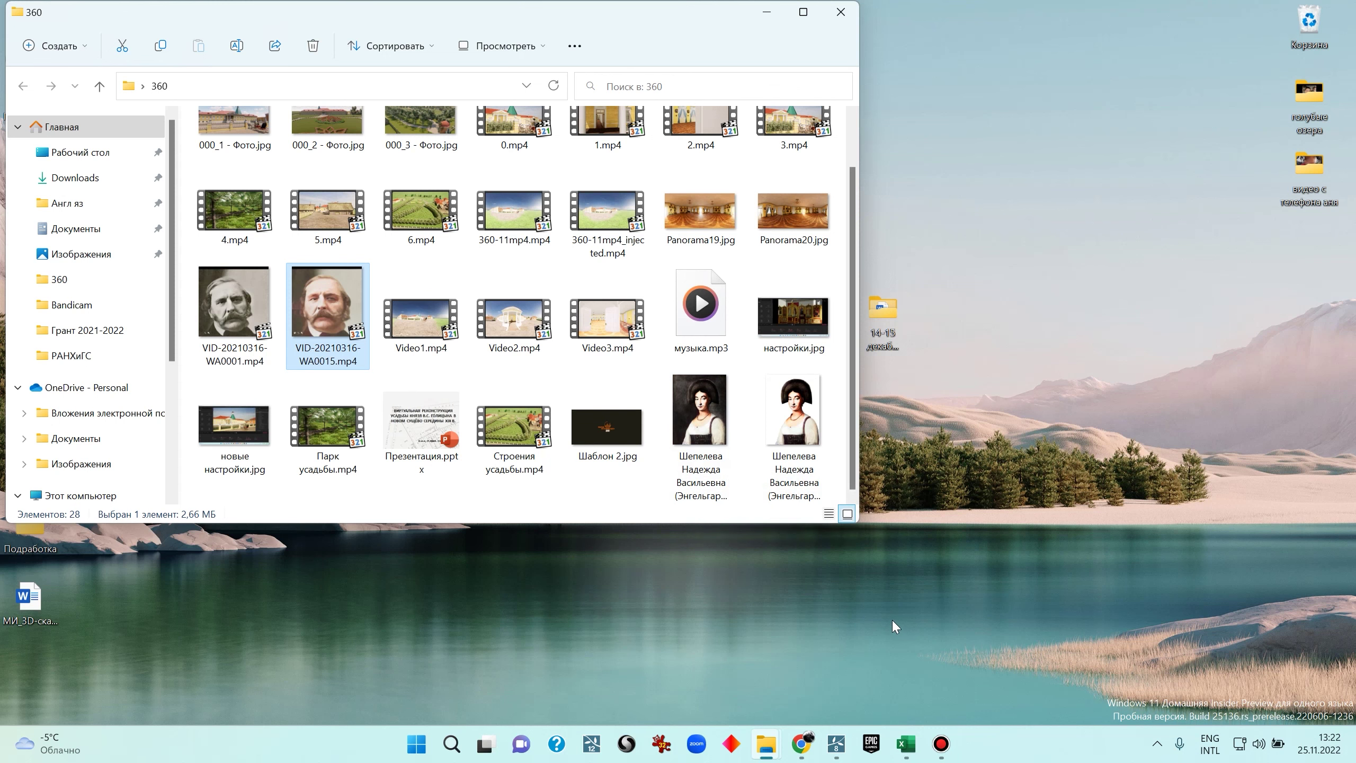
# Switch to the Excel workbook Список 2 DH группы.xlsx and review the 14.окт and 28.окт assignment columns
pyautogui.moveTo(592, 21); pyautogui.dragTo(740, 50)
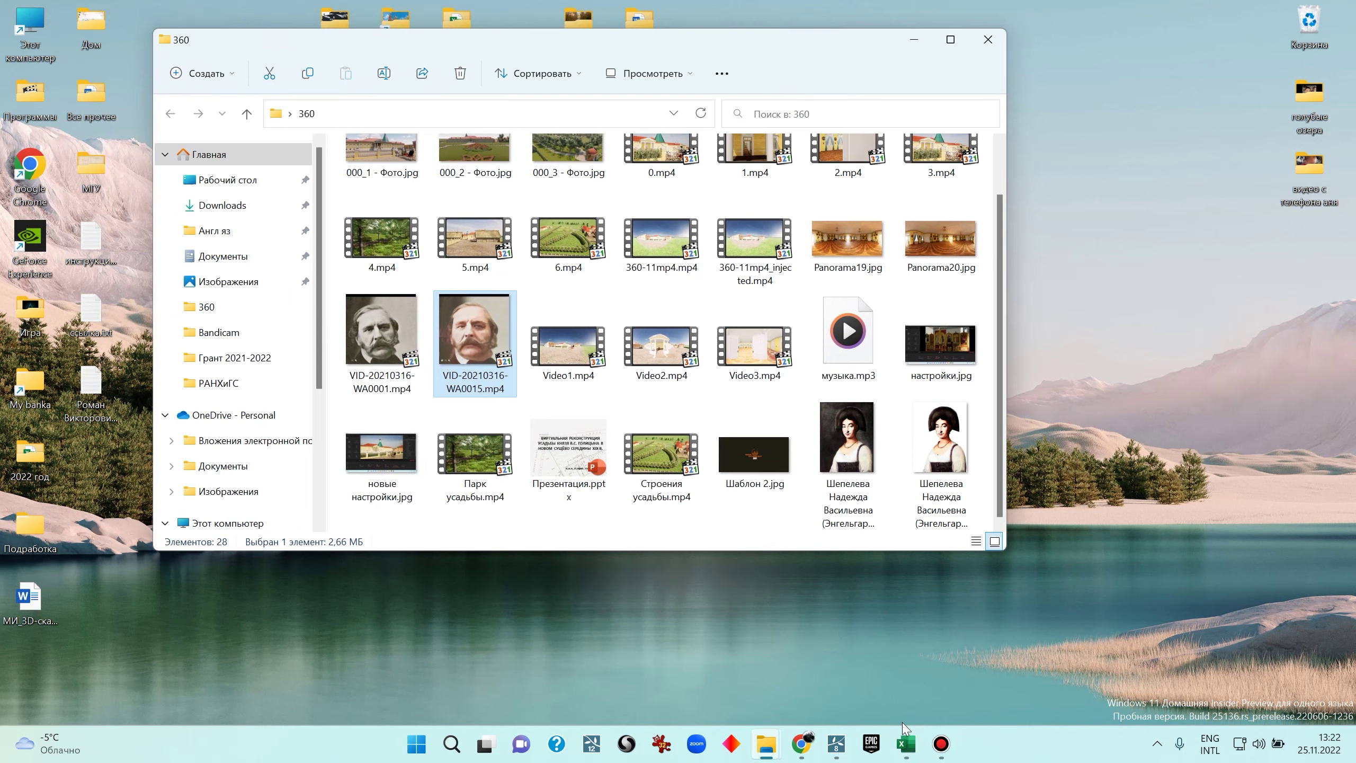
pyautogui.click(906, 745)
pyautogui.click(675, 253)
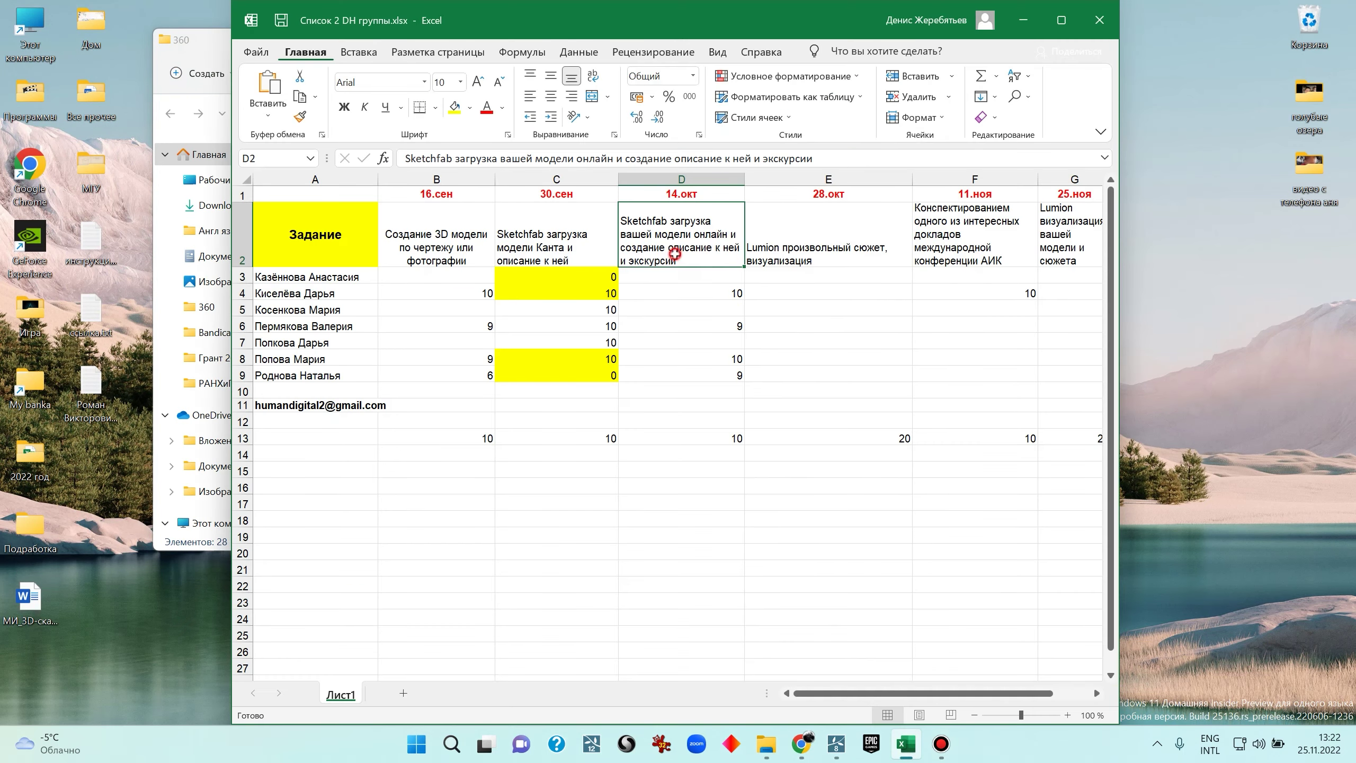
pyautogui.click(700, 277)
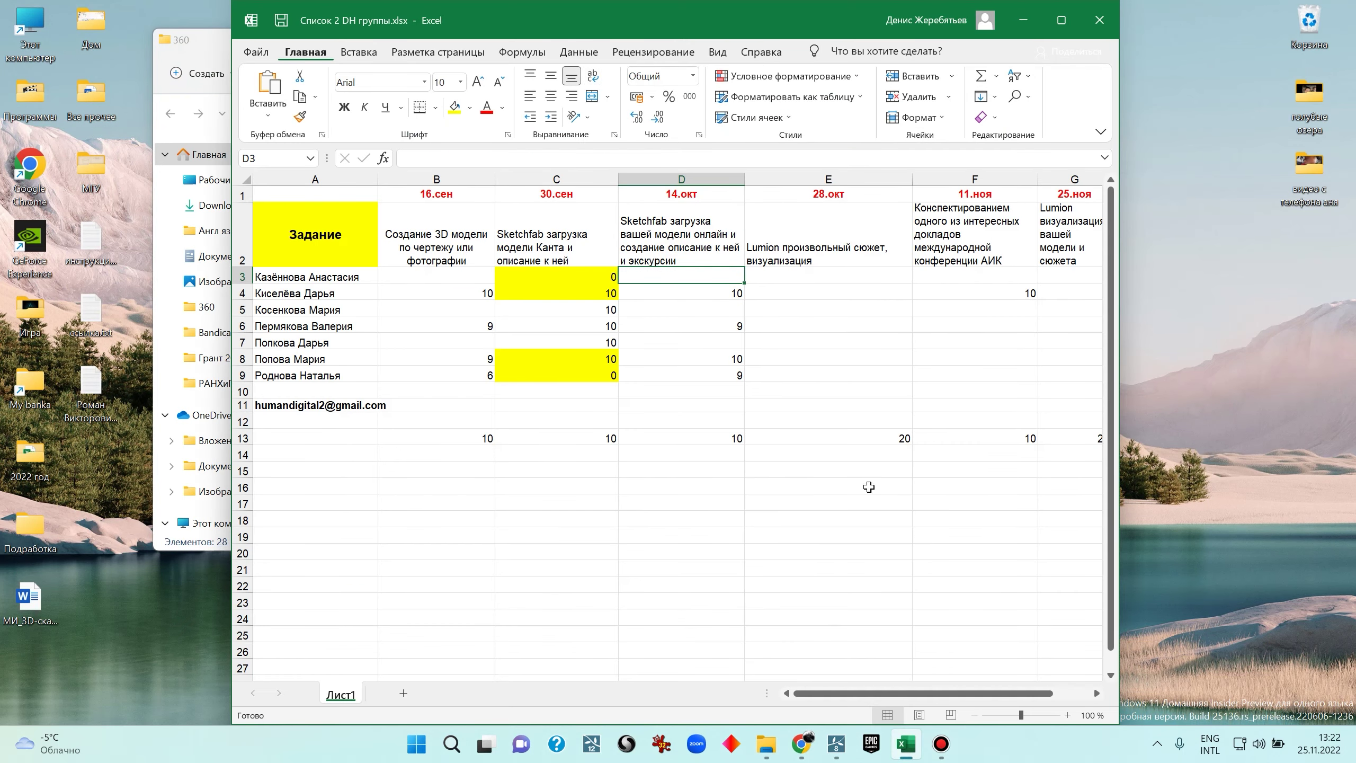
pyautogui.click(798, 305)
pyautogui.moveTo(693, 309); pyautogui.dragTo(768, 309)
# Switch back to Lumion and place copies of the grey birch in a row between the path and the brick-pillar fence
pyautogui.click(835, 745)
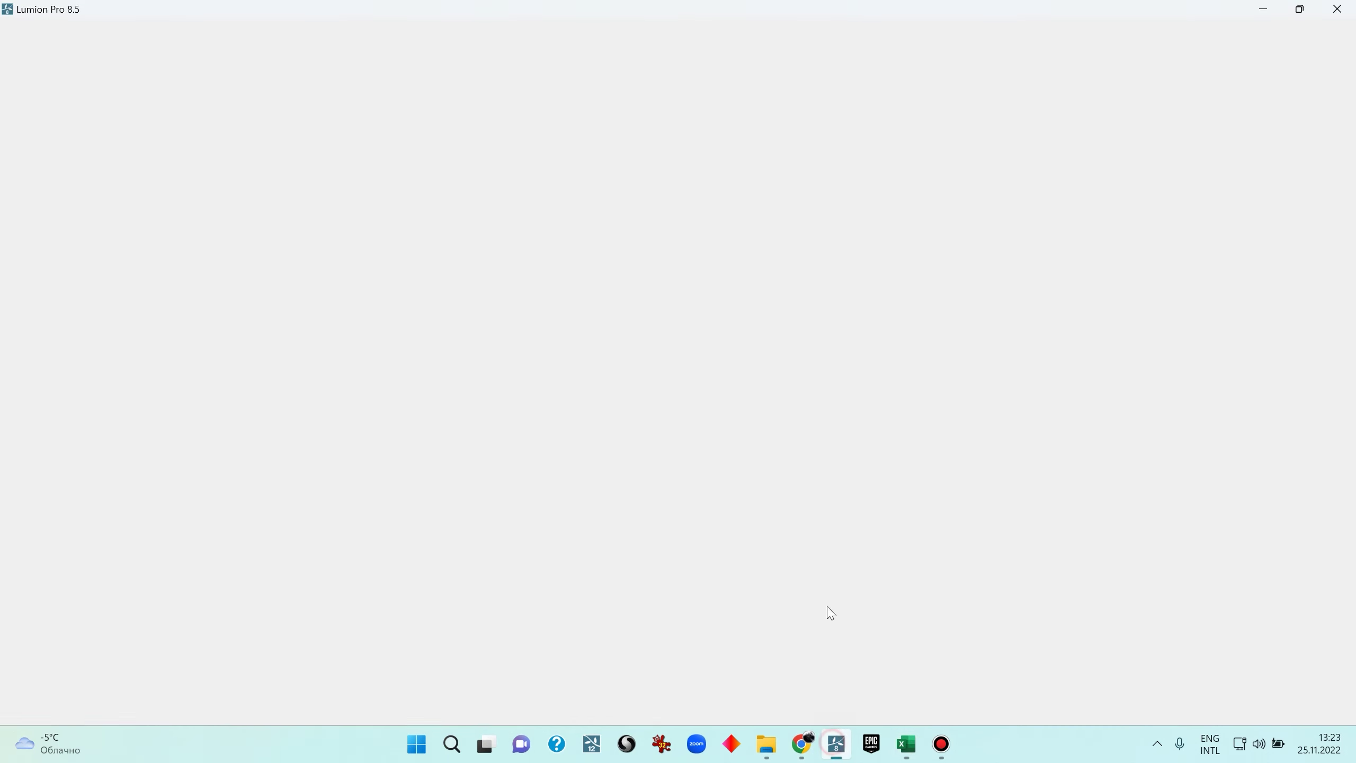
pyautogui.click(767, 402)
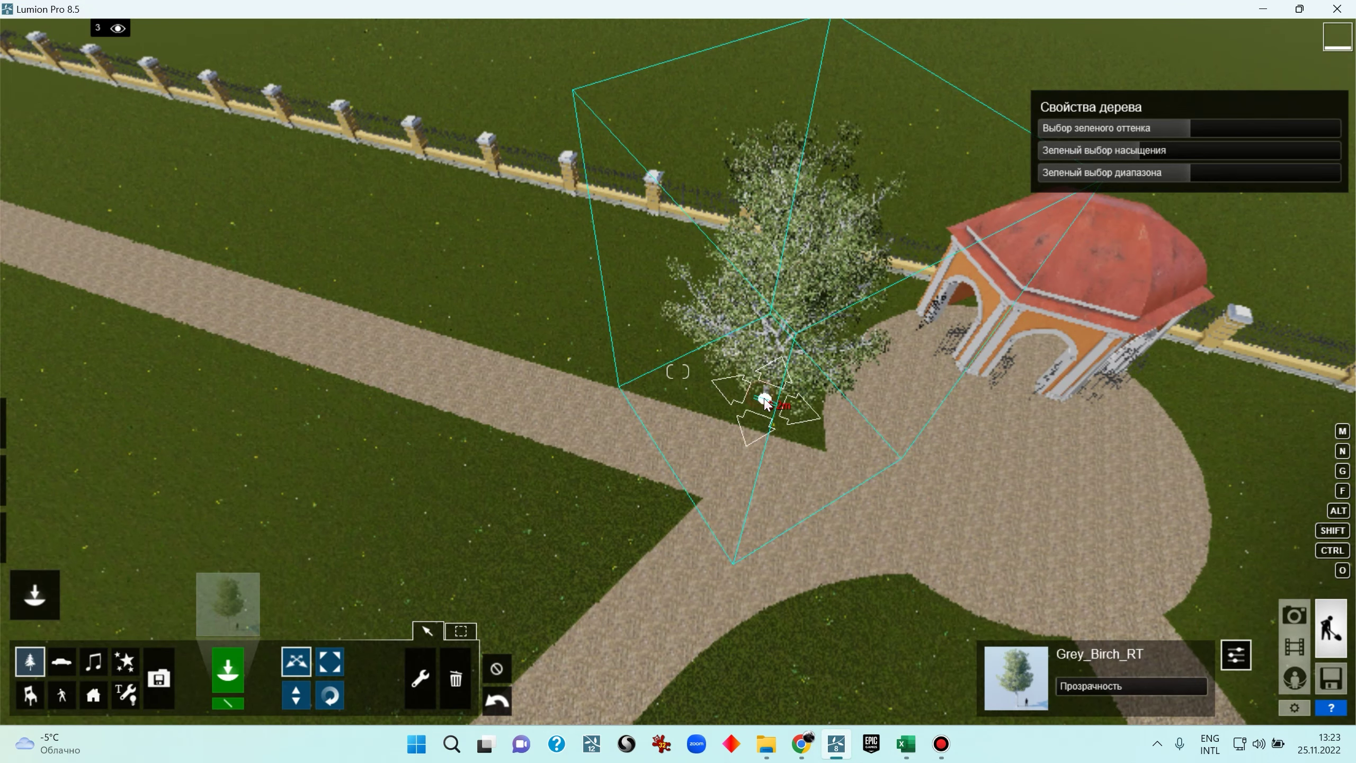
pyautogui.keyDown('alt'); pyautogui.moveTo(764, 404); pyautogui.dragTo(329, 280); pyautogui.keyUp('alt')
pyautogui.moveTo(432, 345); pyautogui.dragTo(531, 344, button='right')
pyautogui.keyDown('alt'); pyautogui.moveTo(632, 347); pyautogui.dragTo(502, 204); pyautogui.keyUp('alt')
pyautogui.moveTo(513, 237); pyautogui.dragTo(629, 320, button='right')
pyautogui.moveTo(650, 320); pyautogui.dragTo(651, 317)
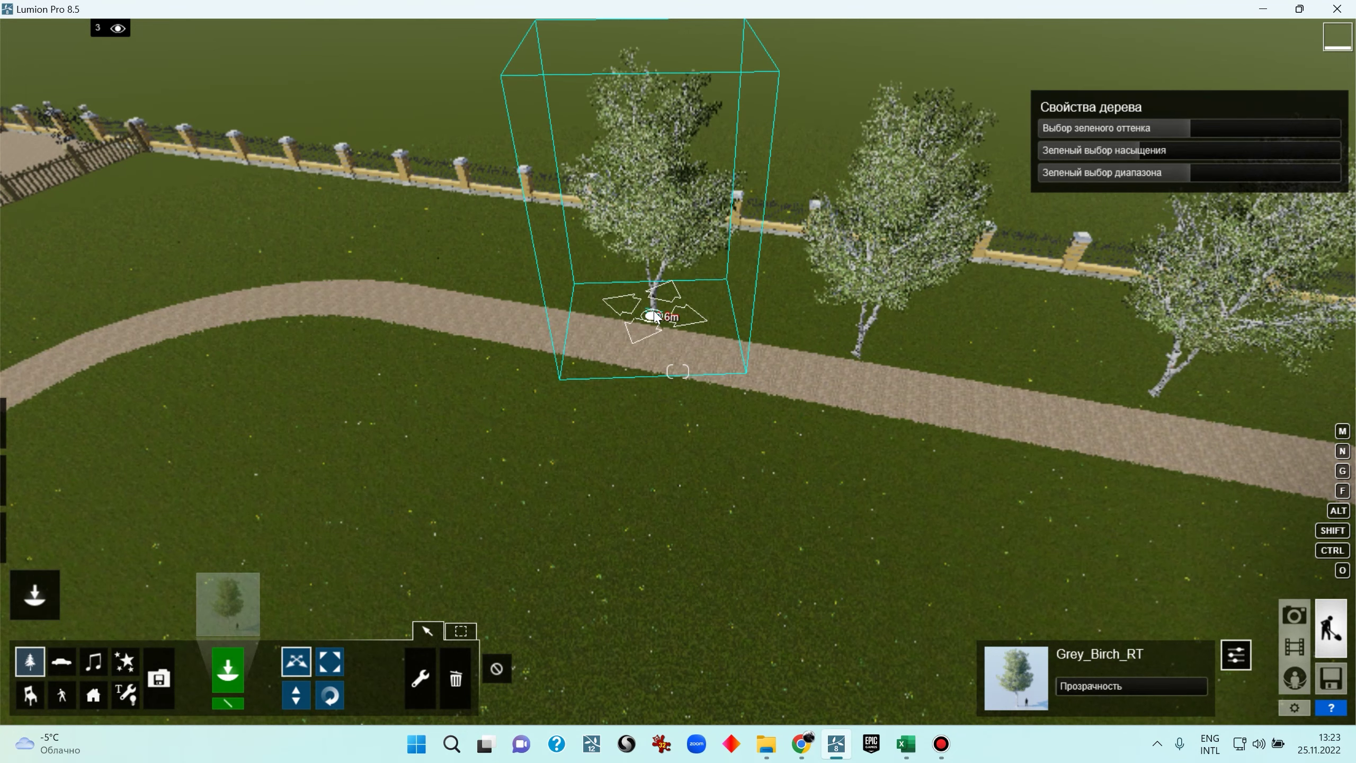
# Switch to Excel and duplicate the 09.дек assignment column H into column I
pyautogui.click(1261, 9)
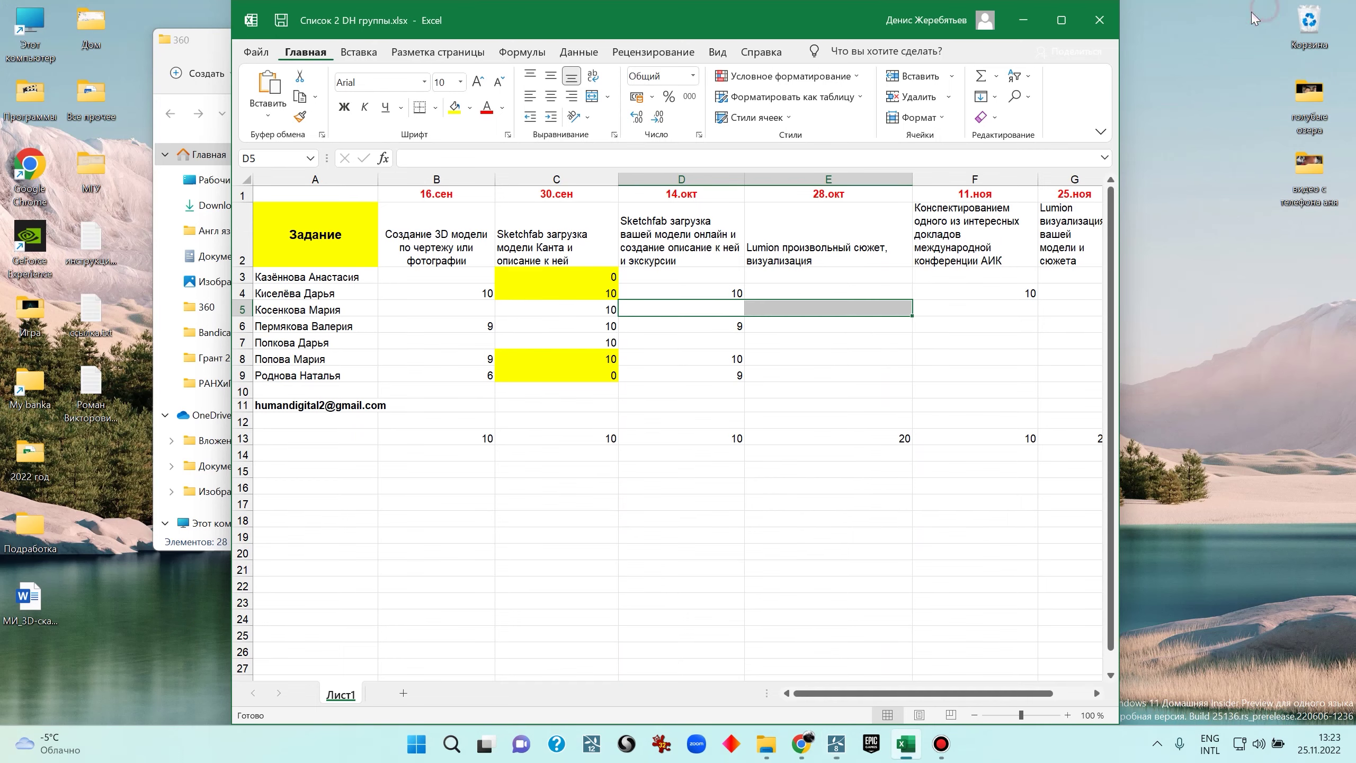
pyautogui.click(930, 492)
pyautogui.hscroll(1, 1096, 370)
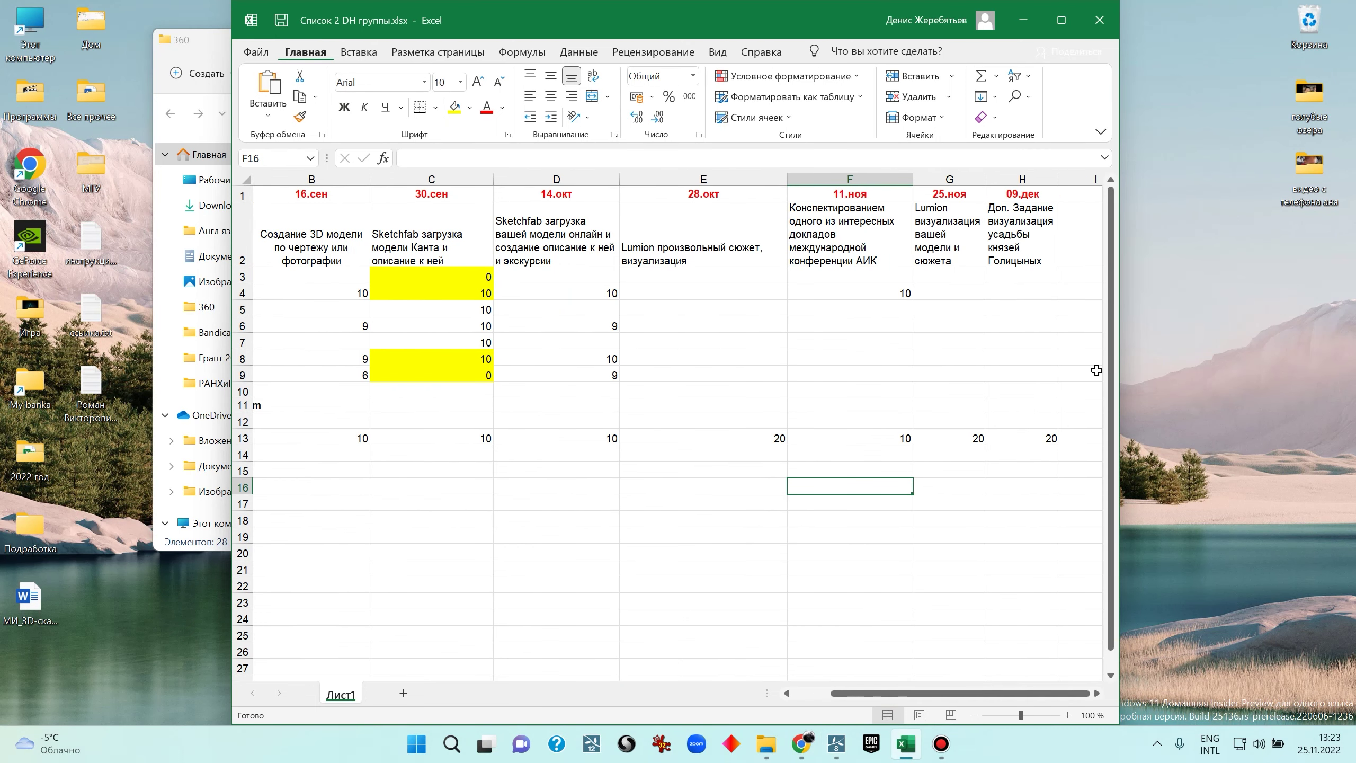
pyautogui.click(1090, 214)
pyautogui.click(1087, 193)
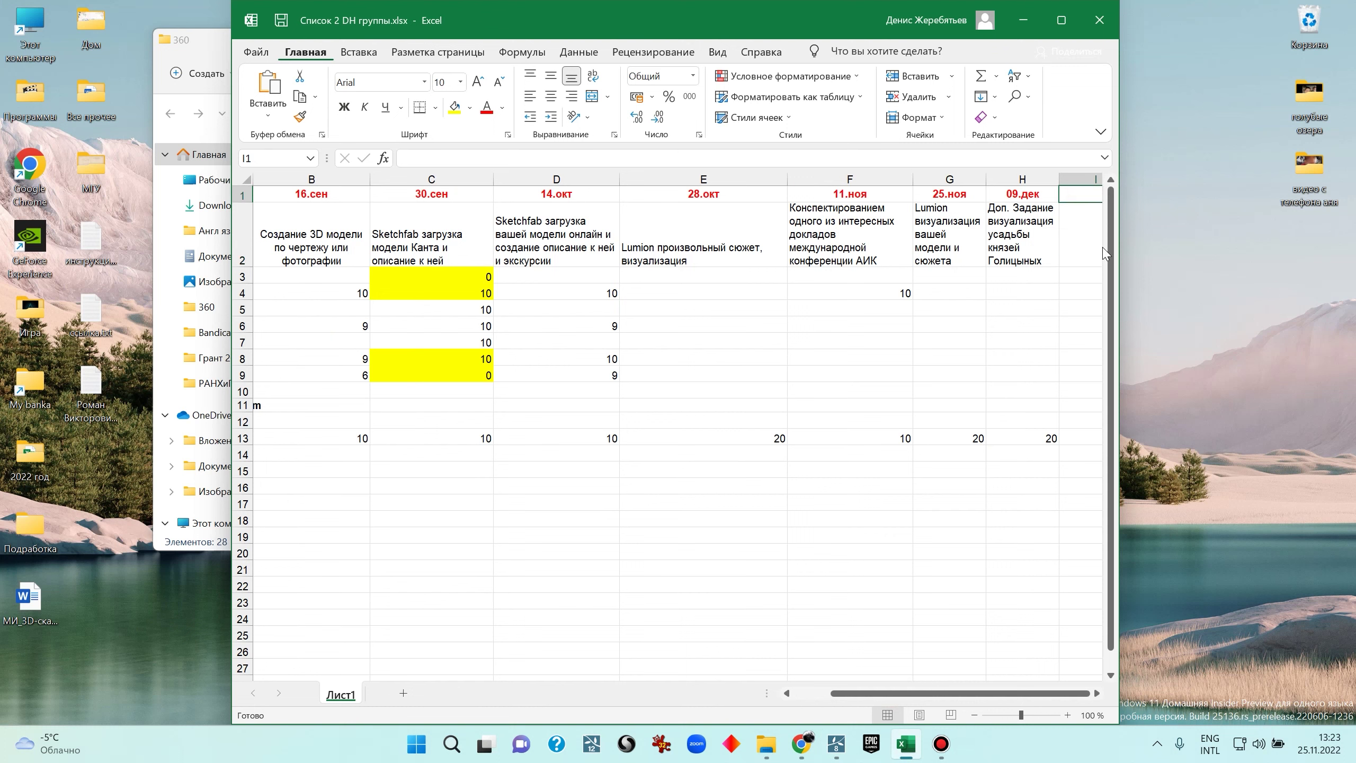
pyautogui.click(1036, 196)
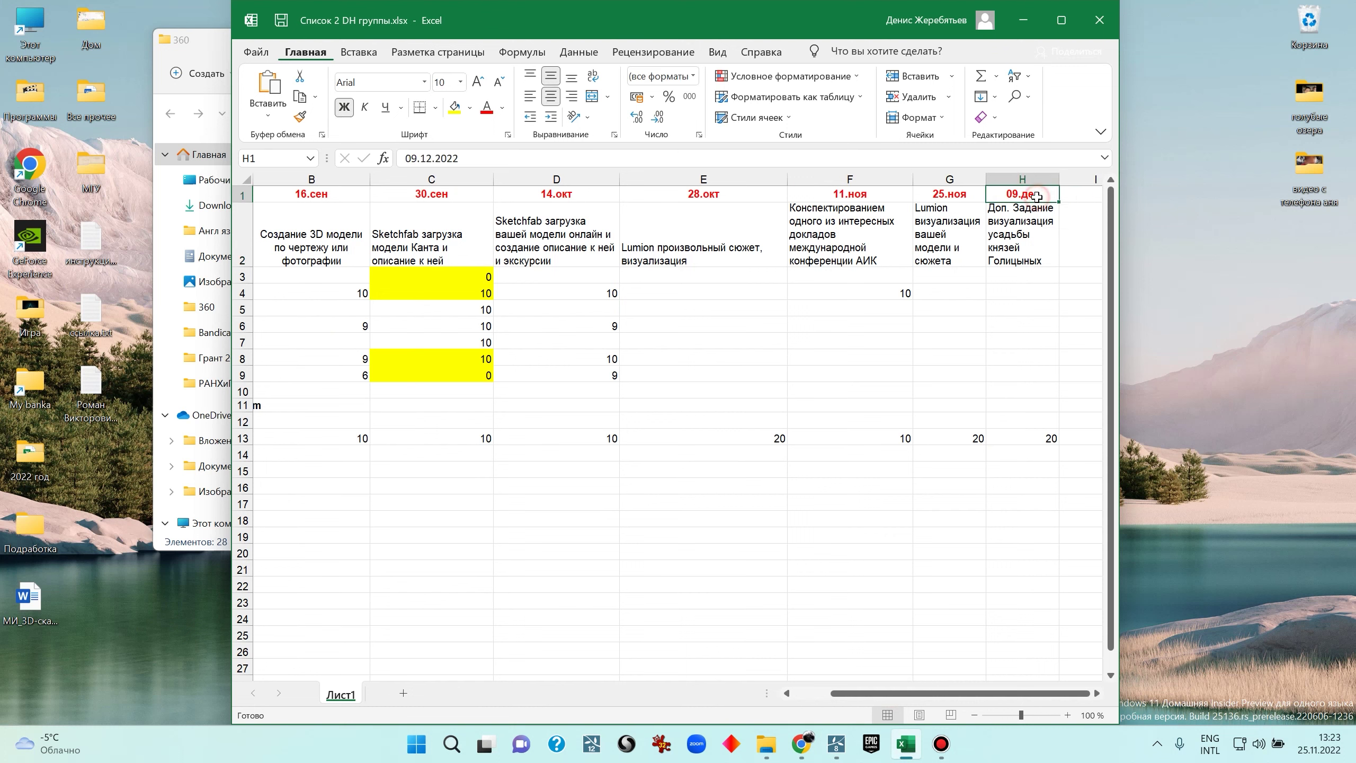
pyautogui.click(1022, 179)
pyautogui.hotkey('ctrl', 'c')
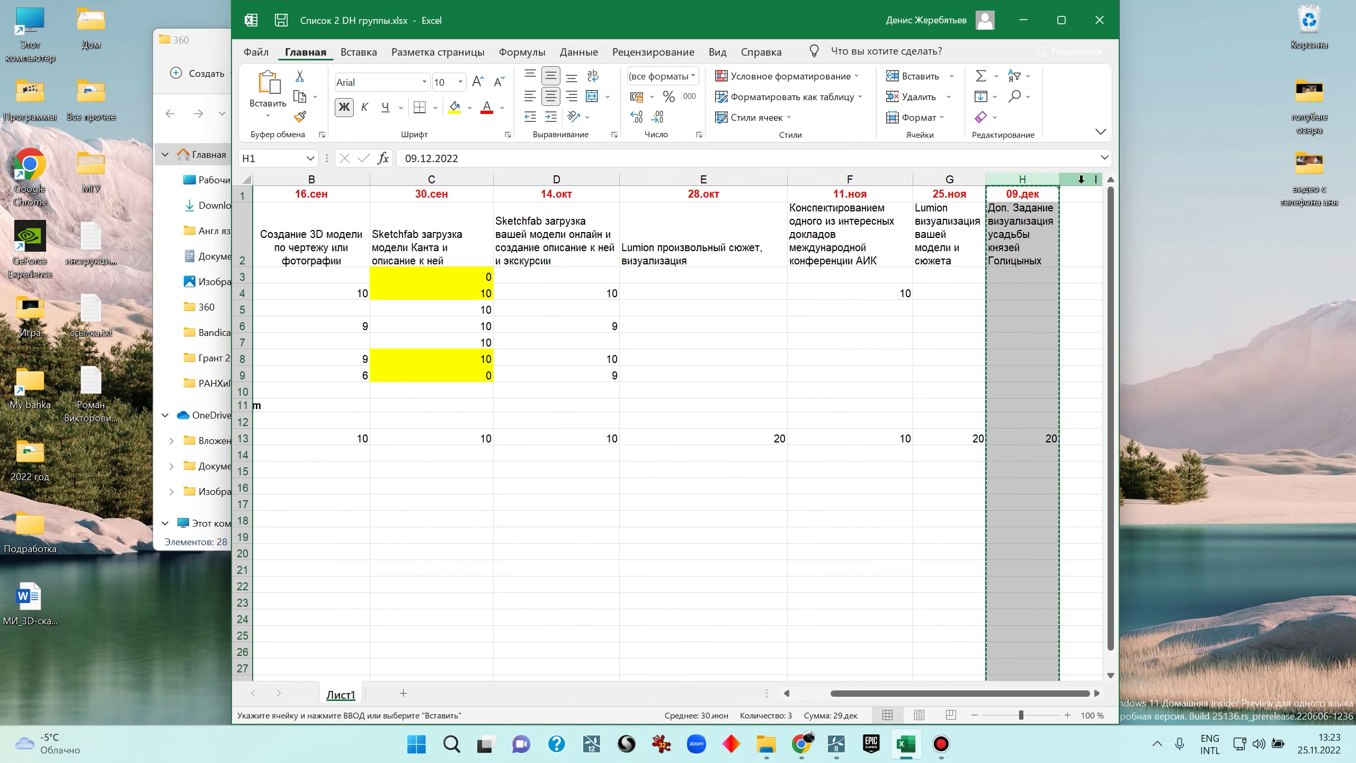
pyautogui.click(1086, 179)
pyautogui.hotkey('ctrl', 'v')
# Set the points in cell I13 to 10 for the new assignment
pyautogui.click(725, 489)
pyautogui.click(568, 437)
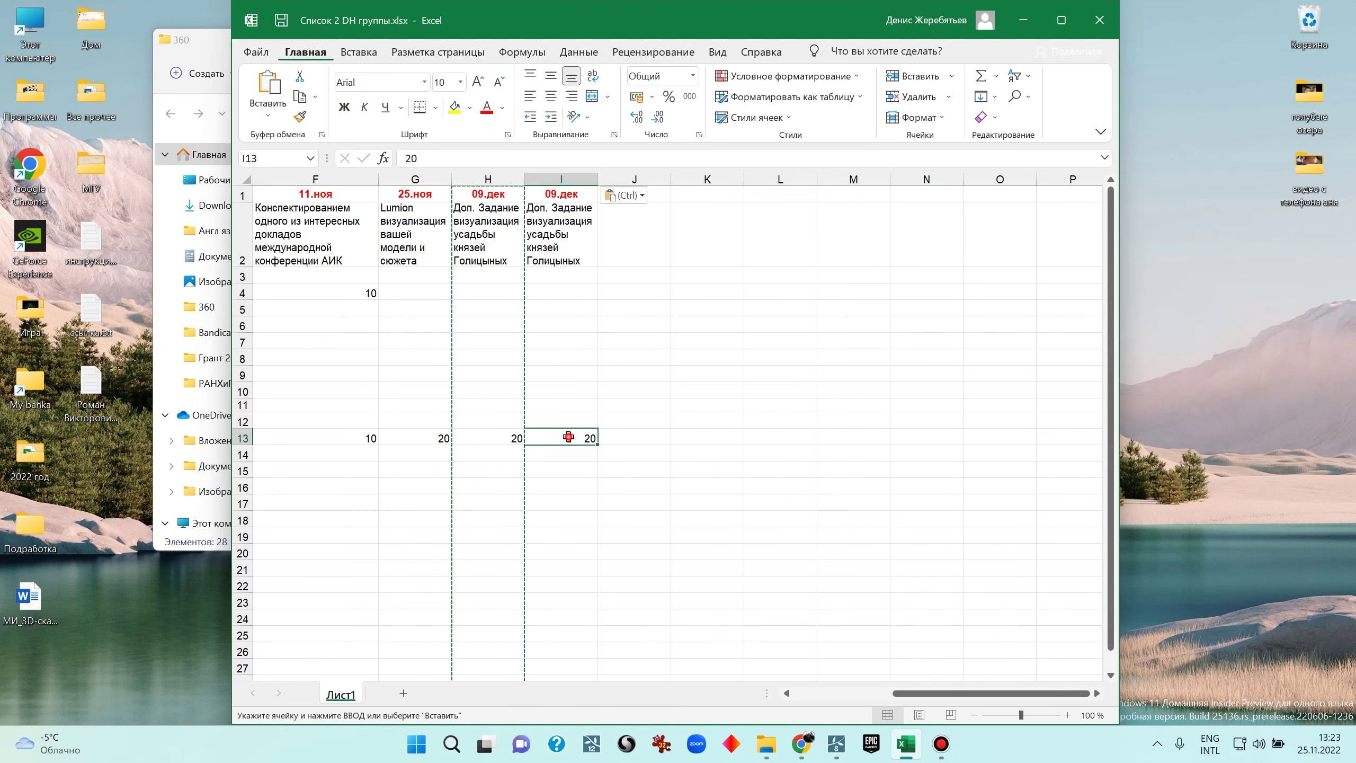
pyautogui.write('10')
# Enter "Конспект 2 страниц технологических методов и приемов используемых в проекте Окно в прошлое" in cell I2 and close the workbook
pyautogui.click(514, 222)
pyautogui.click(540, 215)
pyautogui.write('Rjyc')
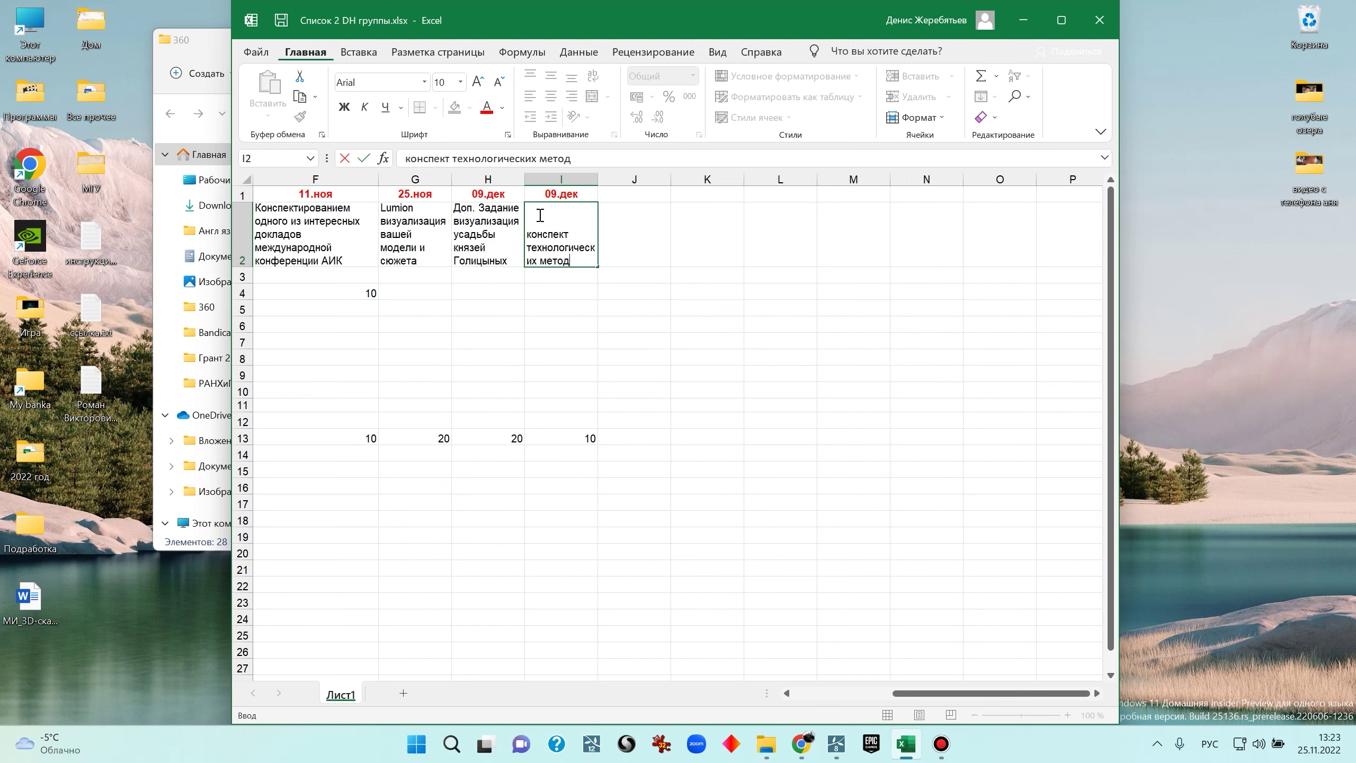
pyautogui.write('и прием')
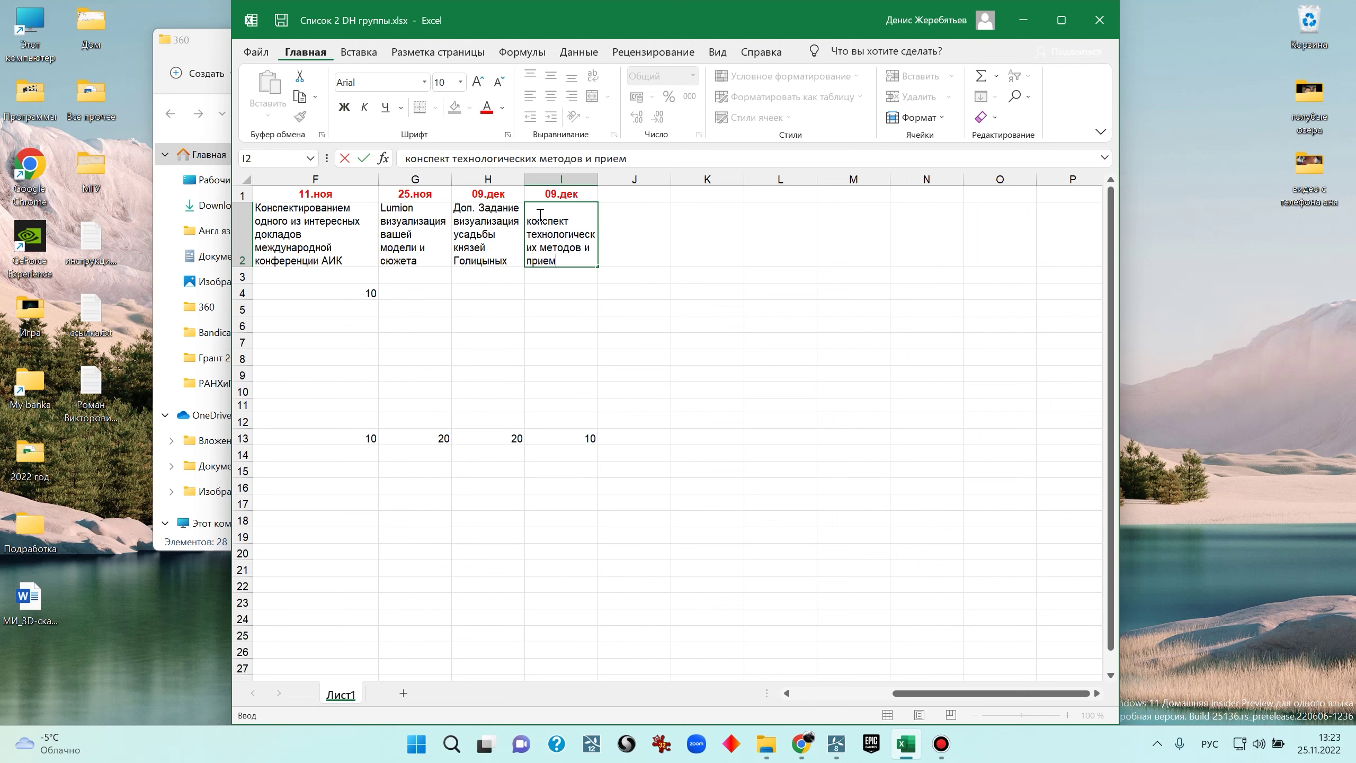
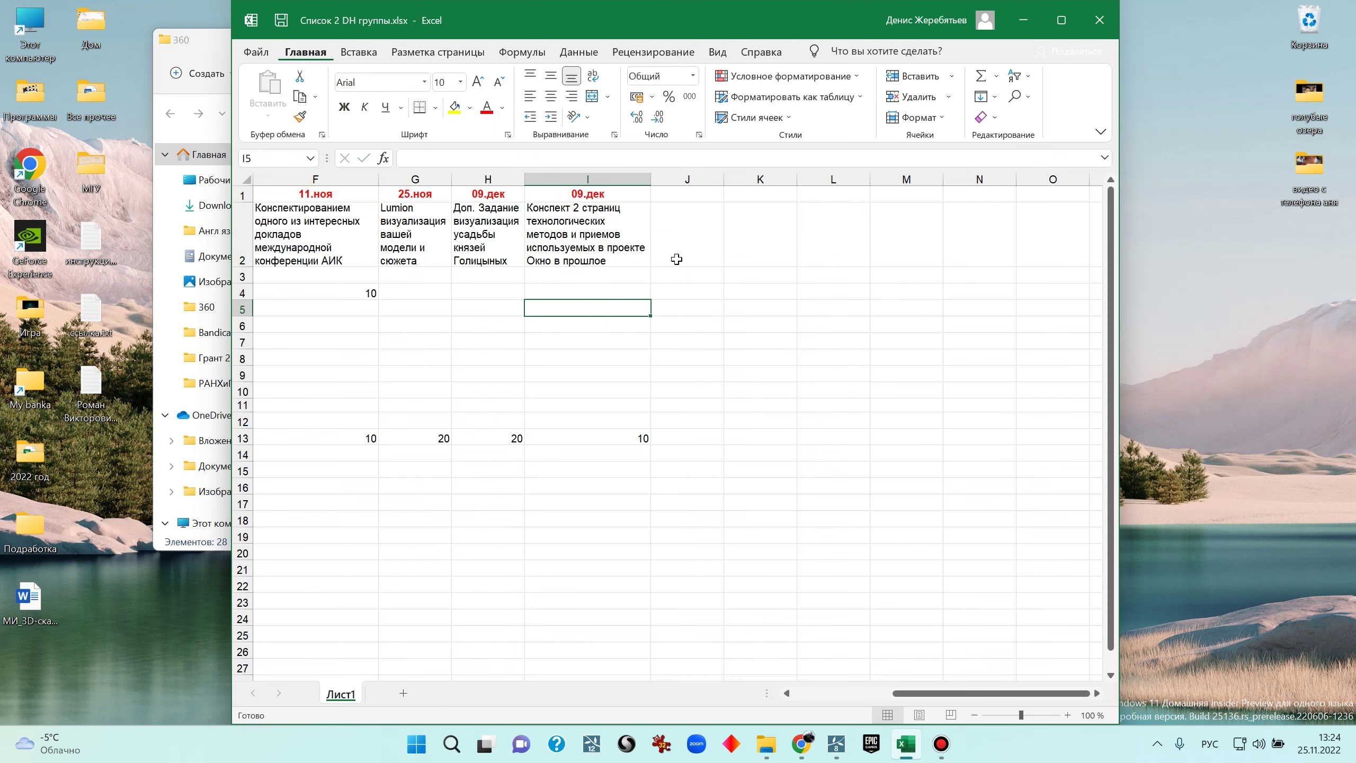
pyautogui.click(1110, 23)
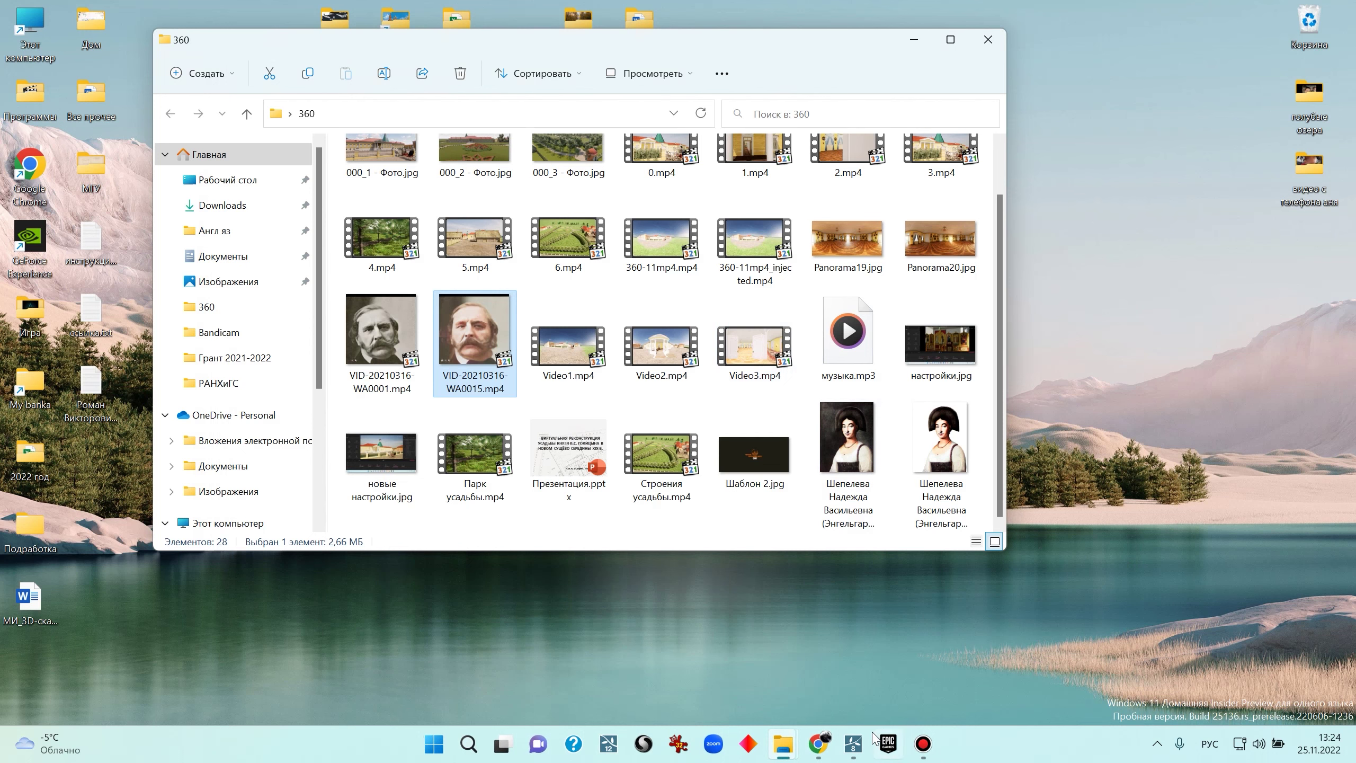
# Return to Lumion and copy the last birch further along the fence side of the path, toward its bend
pyautogui.moveTo(859, 752)
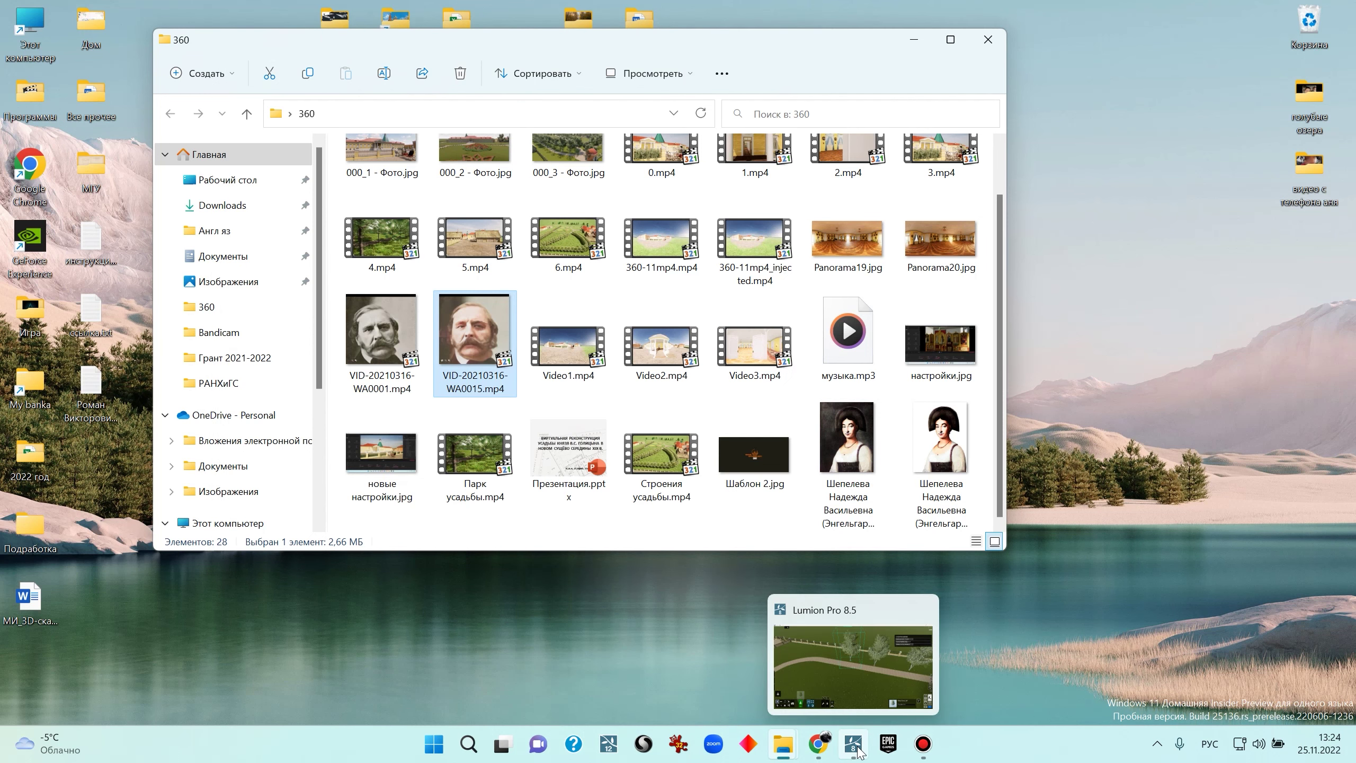
pyautogui.click(881, 644)
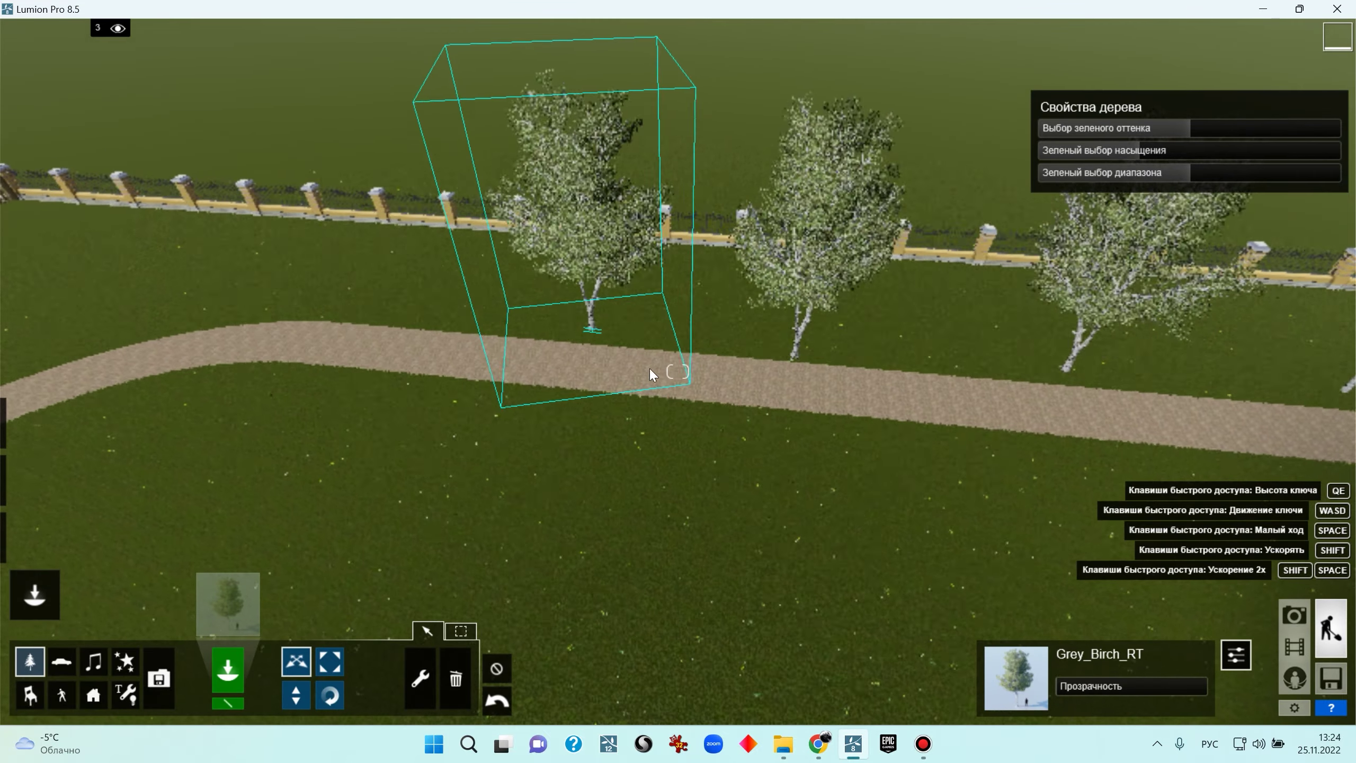
pyautogui.keyDown('alt'); pyautogui.moveTo(590, 330); pyautogui.dragTo(259, 318); pyautogui.keyUp('alt')
pyautogui.click(330, 662)
pyautogui.click(296, 661)
pyautogui.moveTo(259, 319); pyautogui.dragTo(677, 354, button='right')
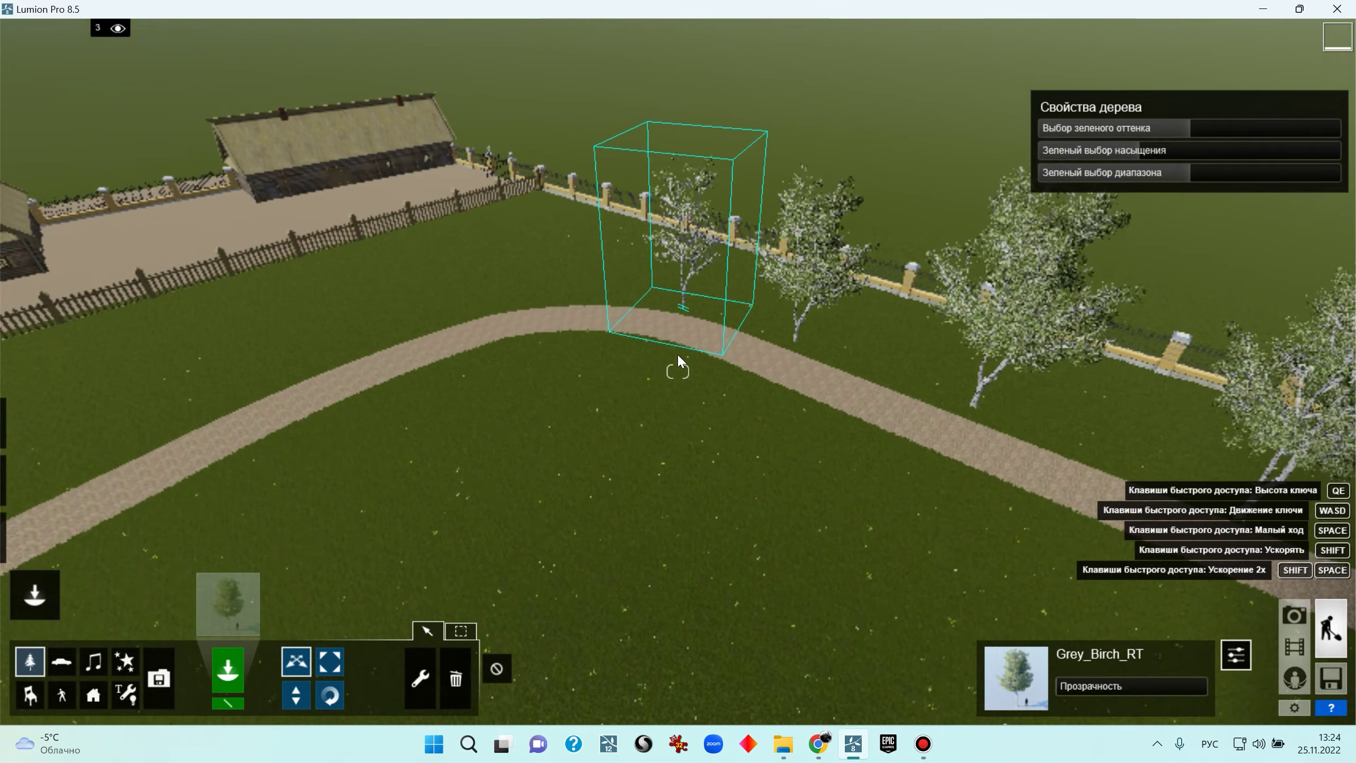
# Place another birch copy on the outer side of the path's bend, near the wooden picket fence
pyautogui.keyDown('alt'); pyautogui.moveTo(684, 306); pyautogui.dragTo(467, 322); pyautogui.keyUp('alt')
pyautogui.moveTo(511, 371); pyautogui.dragTo(745, 332, button='right')
pyautogui.press('s')
pyautogui.press('w')
pyautogui.press('s')
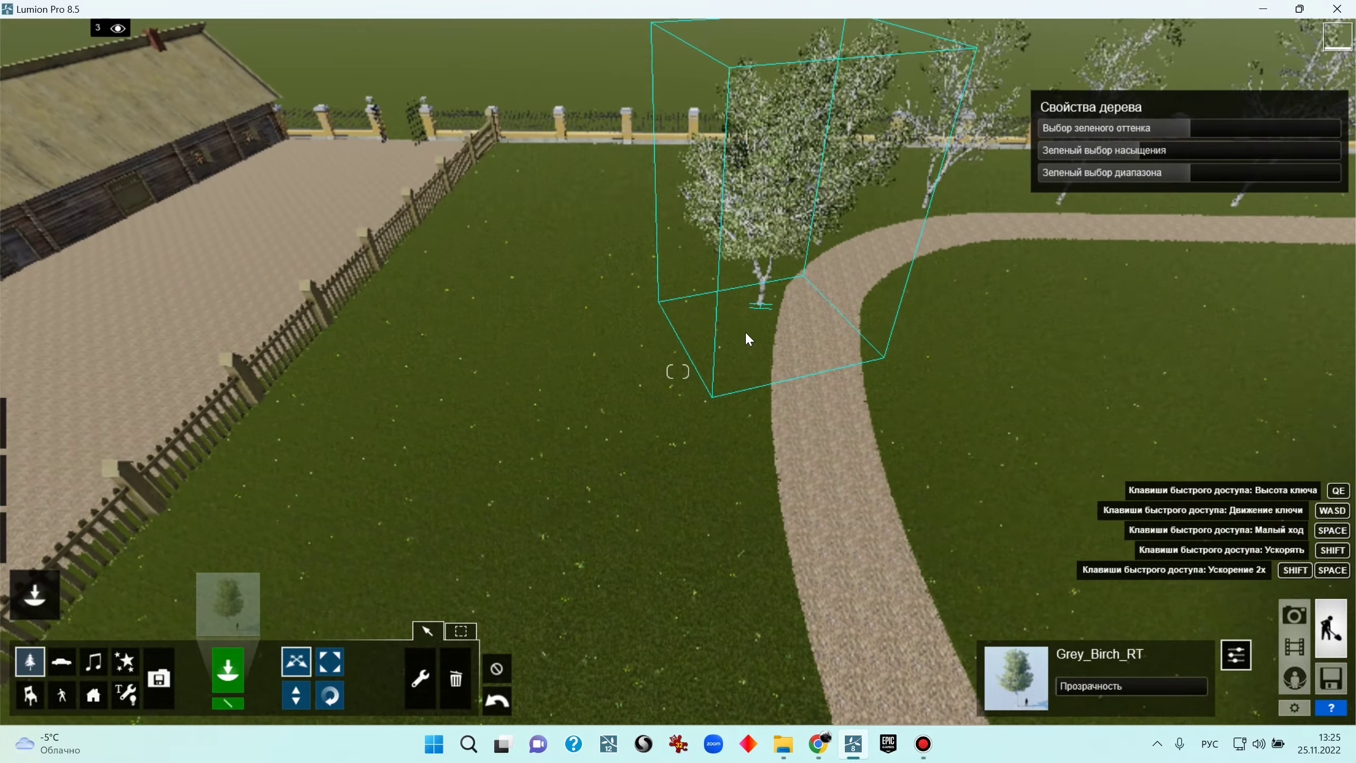
# Continue the birch row past the bend with two more copies, ending beside the path near the log barn
pyautogui.keyDown('alt'); pyautogui.moveTo(760, 306); pyautogui.dragTo(753, 460); pyautogui.keyUp('alt')
pyautogui.moveTo(753, 460); pyautogui.dragTo(923, 380, button='right')
pyautogui.press('s')
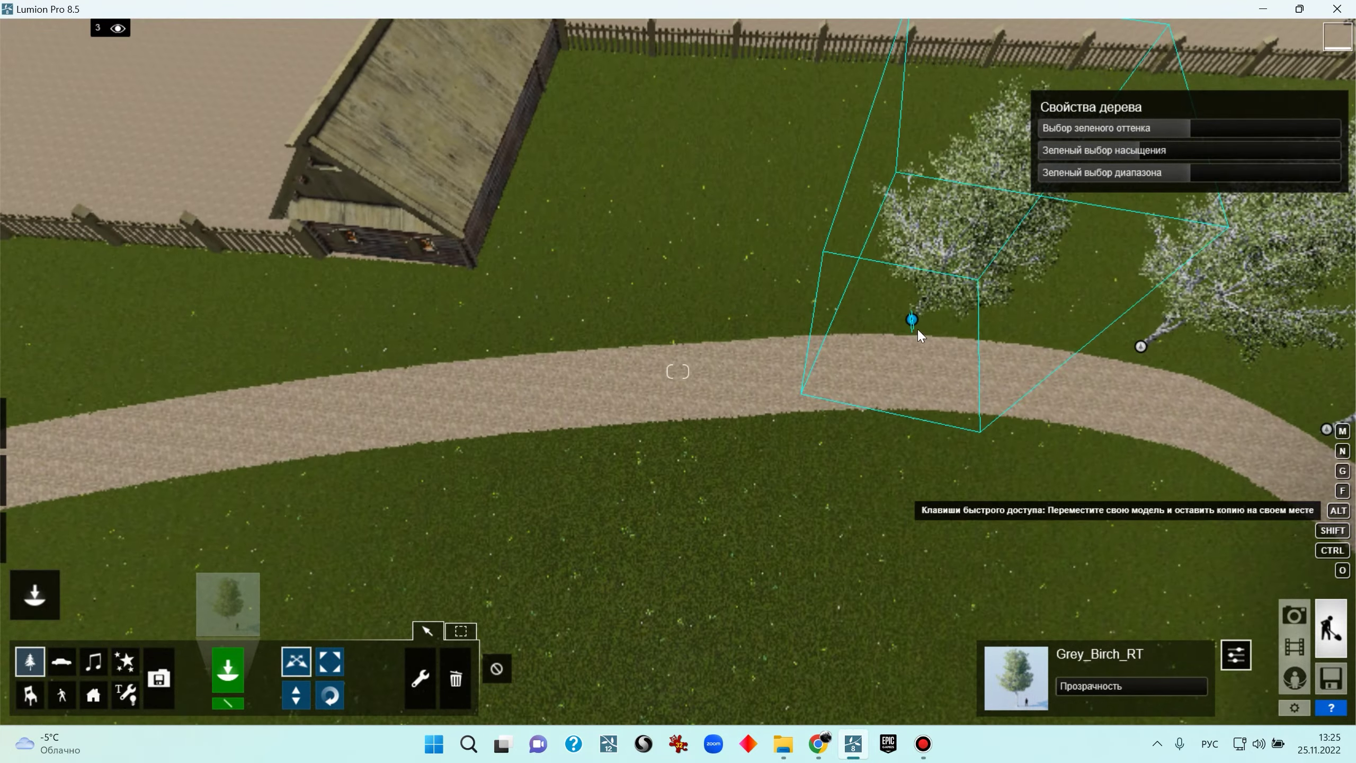
pyautogui.moveTo(898, 326); pyautogui.dragTo(445, 344)
pyautogui.moveTo(446, 345); pyautogui.dragTo(636, 350, button='right')
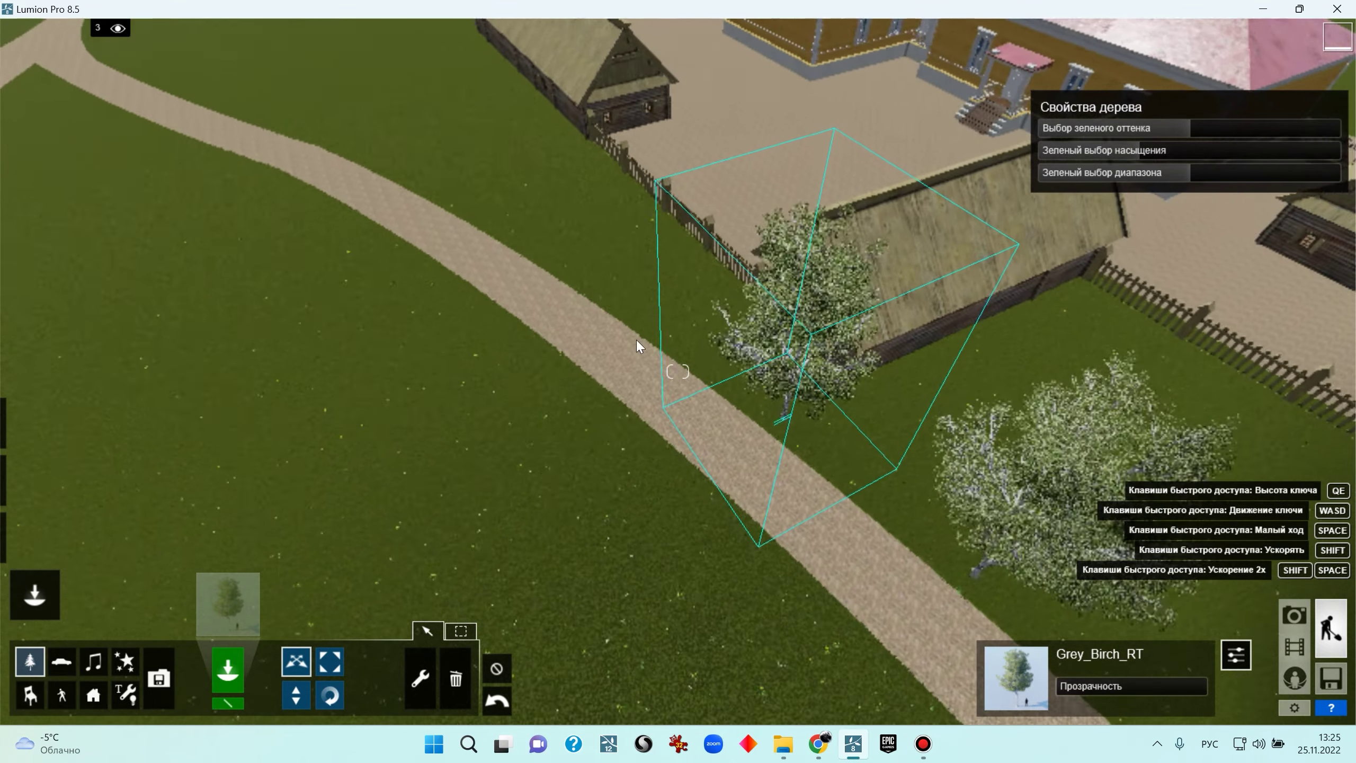
# Copy the birch further along the fence side of the path and adjust its position near the long log barn
pyautogui.keyDown('alt'); pyautogui.moveTo(791, 425); pyautogui.dragTo(342, 146); pyautogui.keyUp('alt')
pyautogui.press('s')
pyautogui.moveTo(342, 146); pyautogui.dragTo(449, 334, button='right')
pyautogui.press('w')
pyautogui.moveTo(181, 470); pyautogui.dragTo(240, 434)
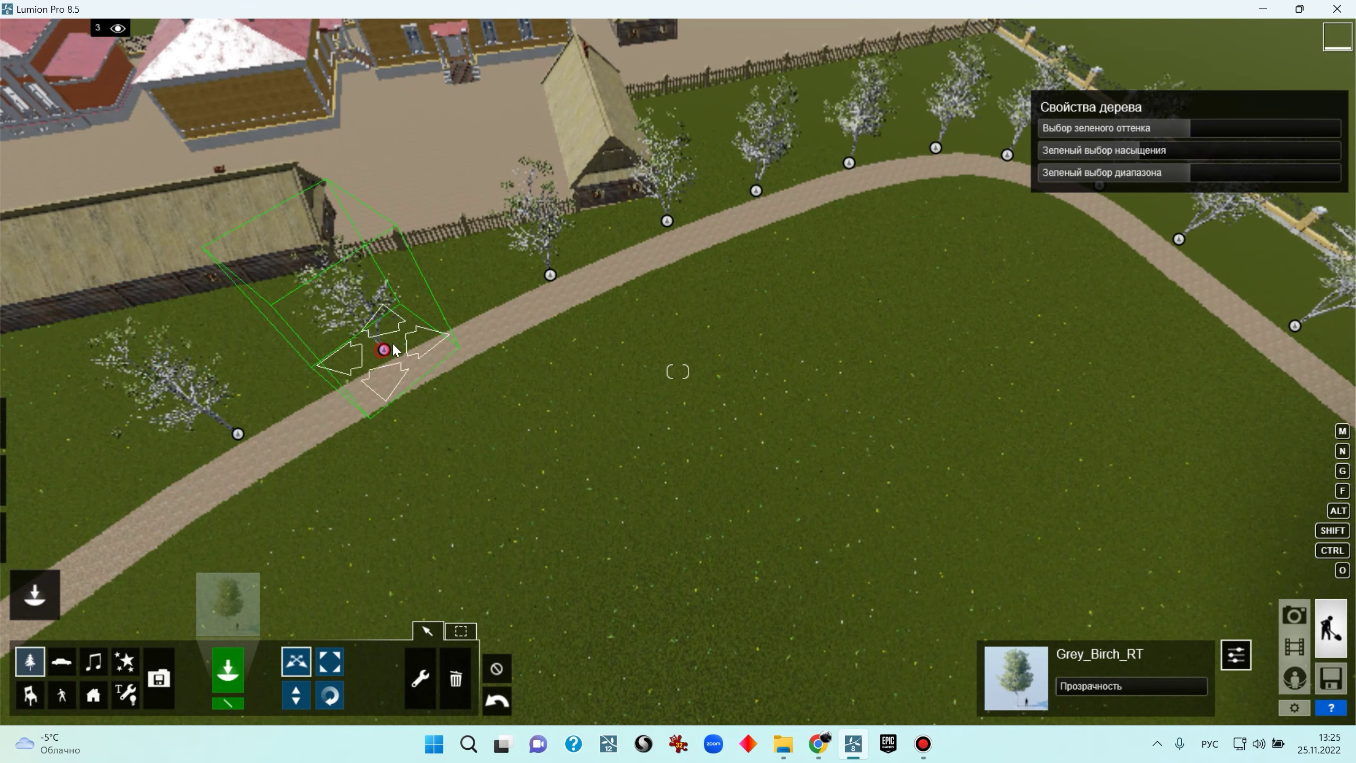
# Review the editing quality and resolution settings, then return to the scene
pyautogui.press('s')
pyautogui.moveTo(415, 333); pyautogui.dragTo(513, 363, button='right')
pyautogui.press('w')
pyautogui.moveTo(678, 372); pyautogui.dragTo(678, 371, button='right')
pyautogui.click(1294, 707)
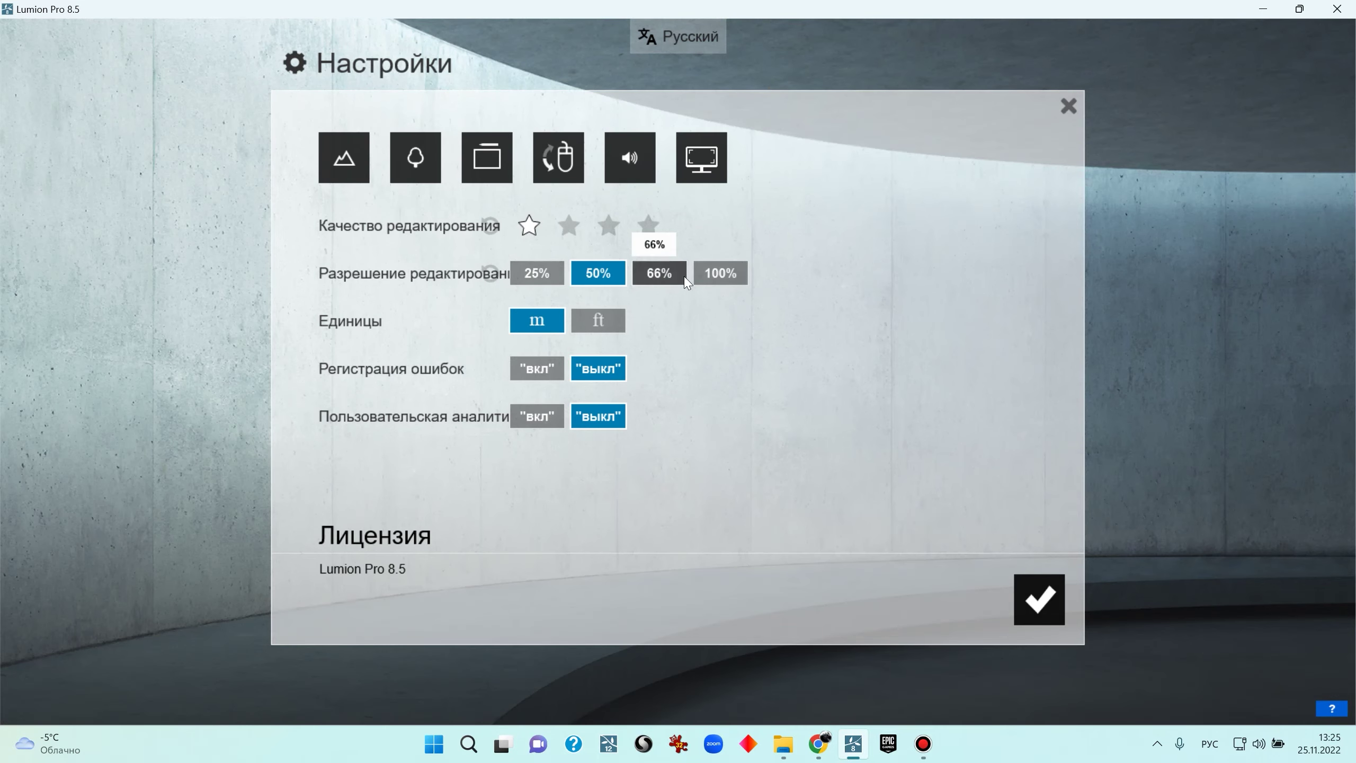
pyautogui.click(1036, 607)
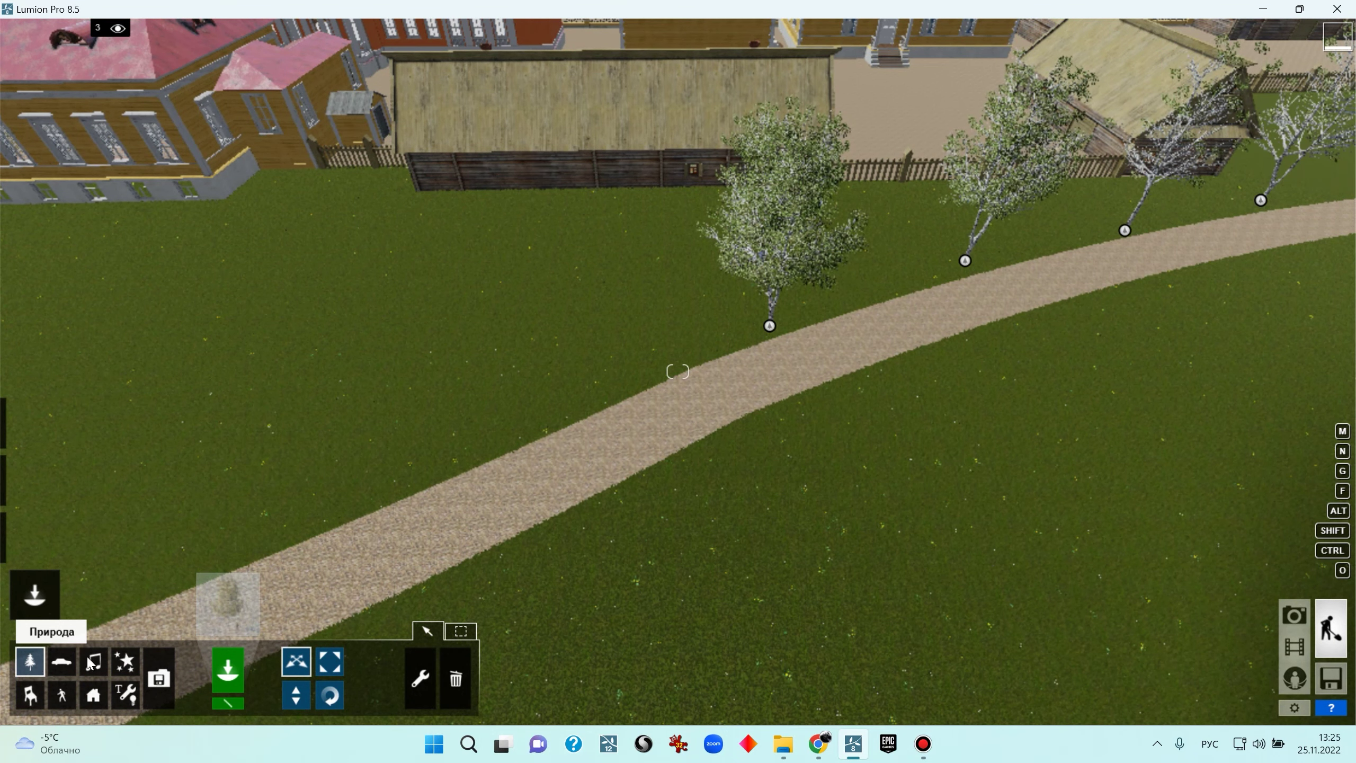
pyautogui.moveTo(809, 240); pyautogui.dragTo(763, 293, button='right')
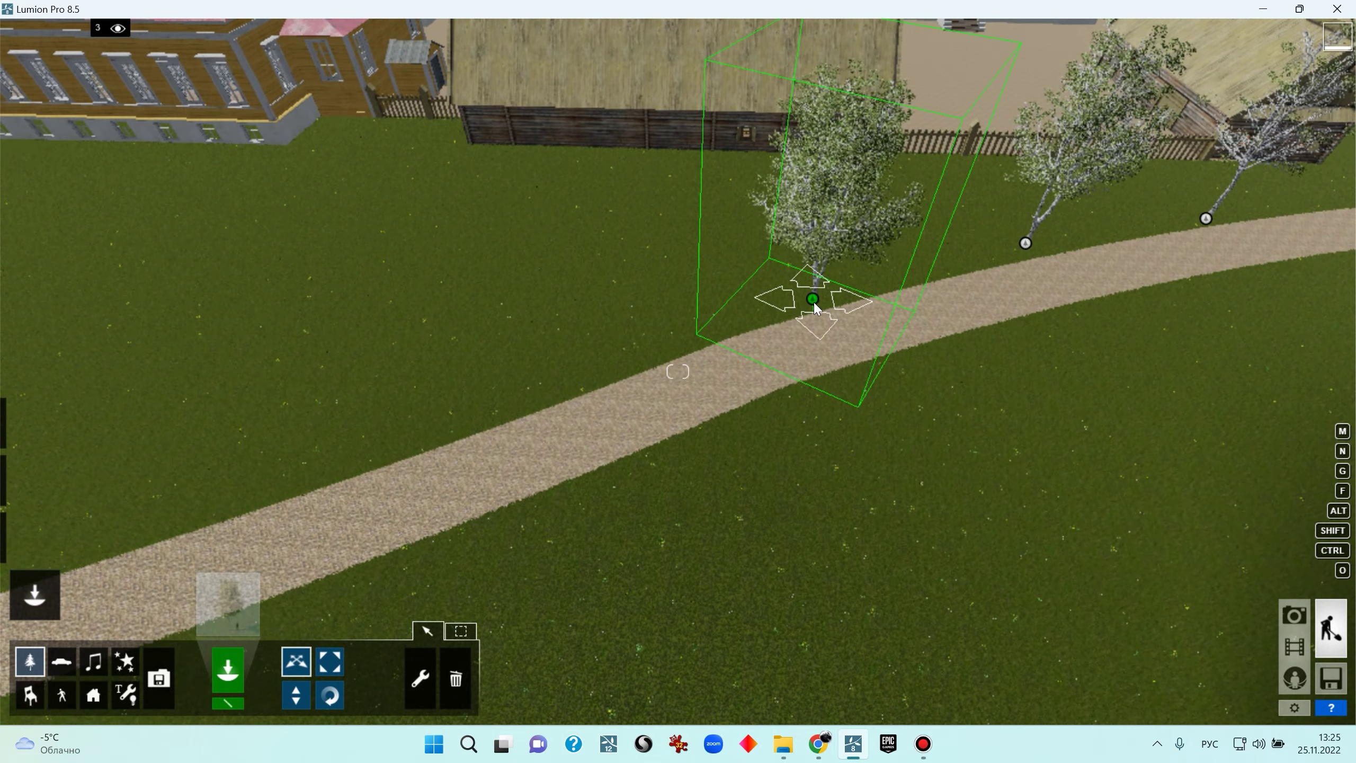
pyautogui.press('s')
pyautogui.moveTo(765, 399); pyautogui.dragTo(273, 644, button='right')
pyautogui.press('w')
pyautogui.click(223, 611)
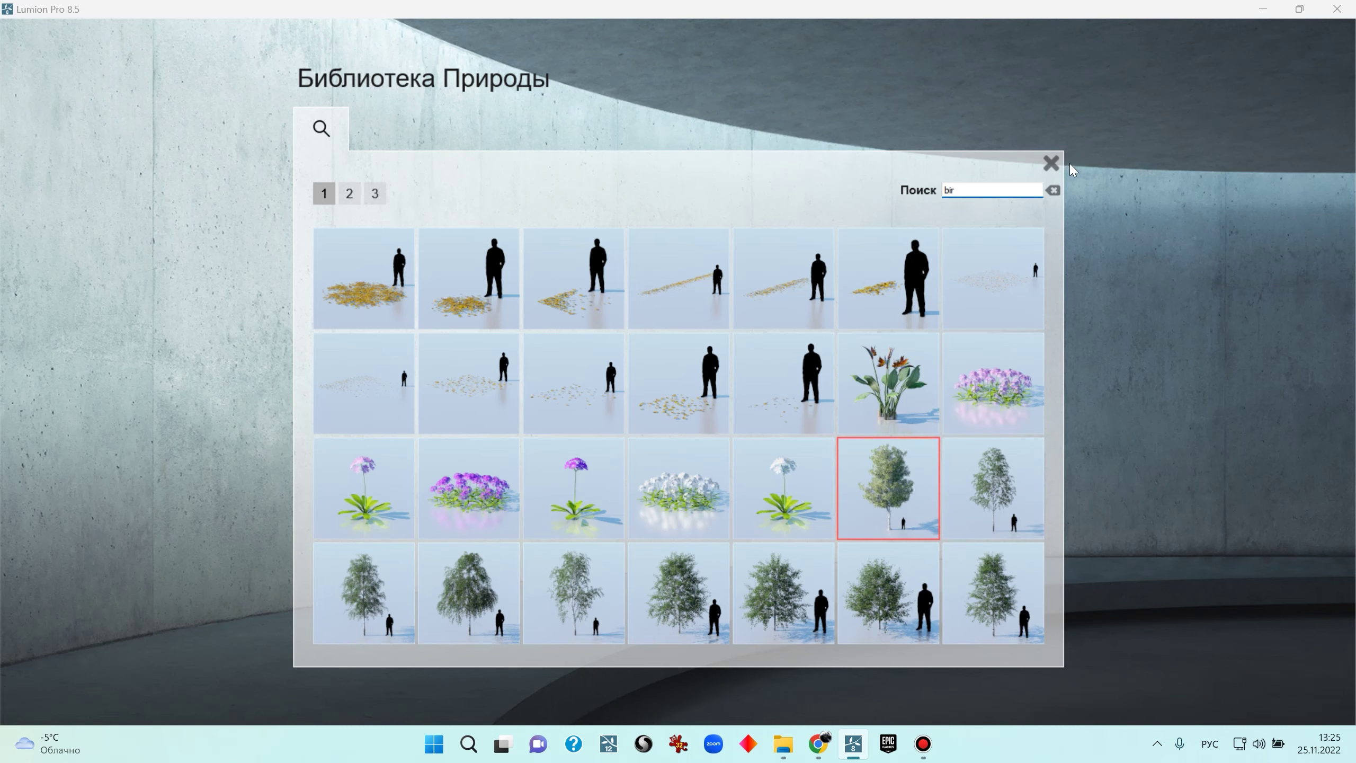
pyautogui.click(1049, 161)
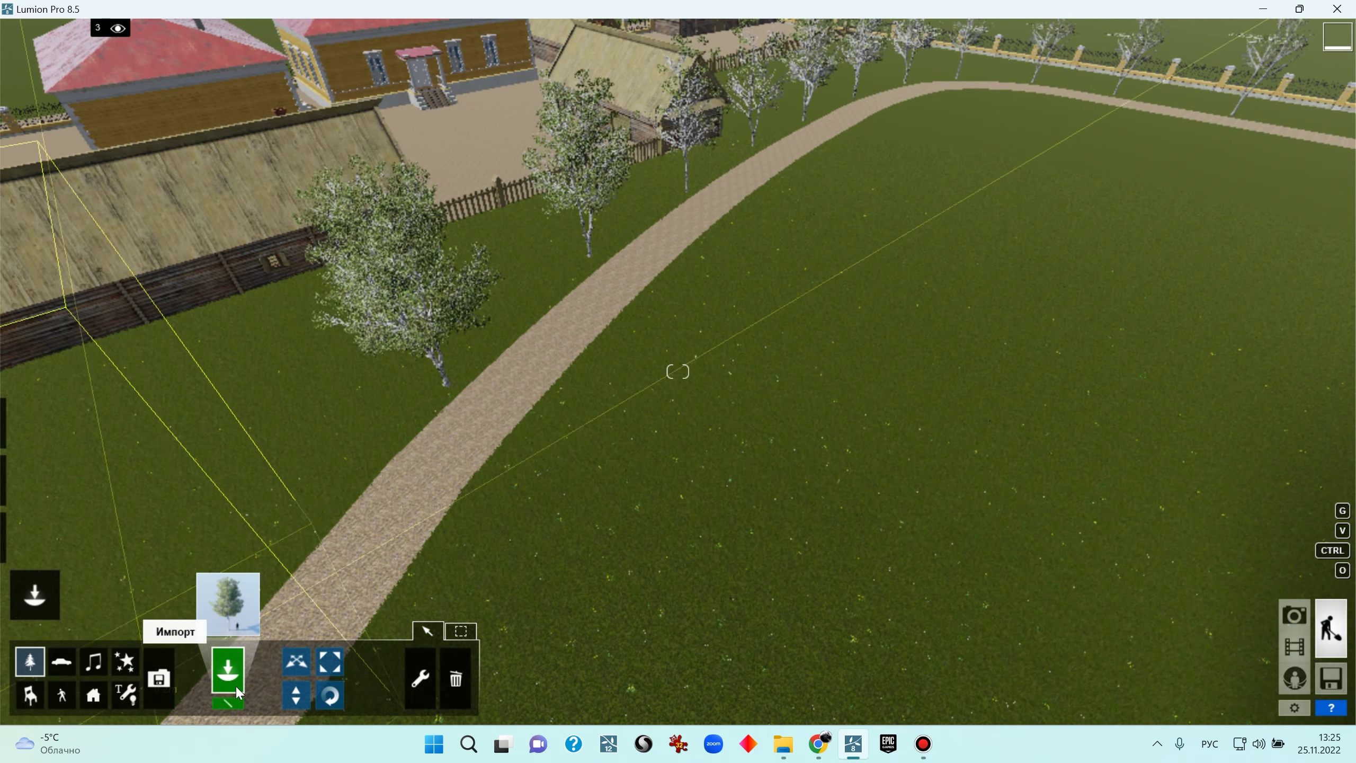
pyautogui.click(226, 704)
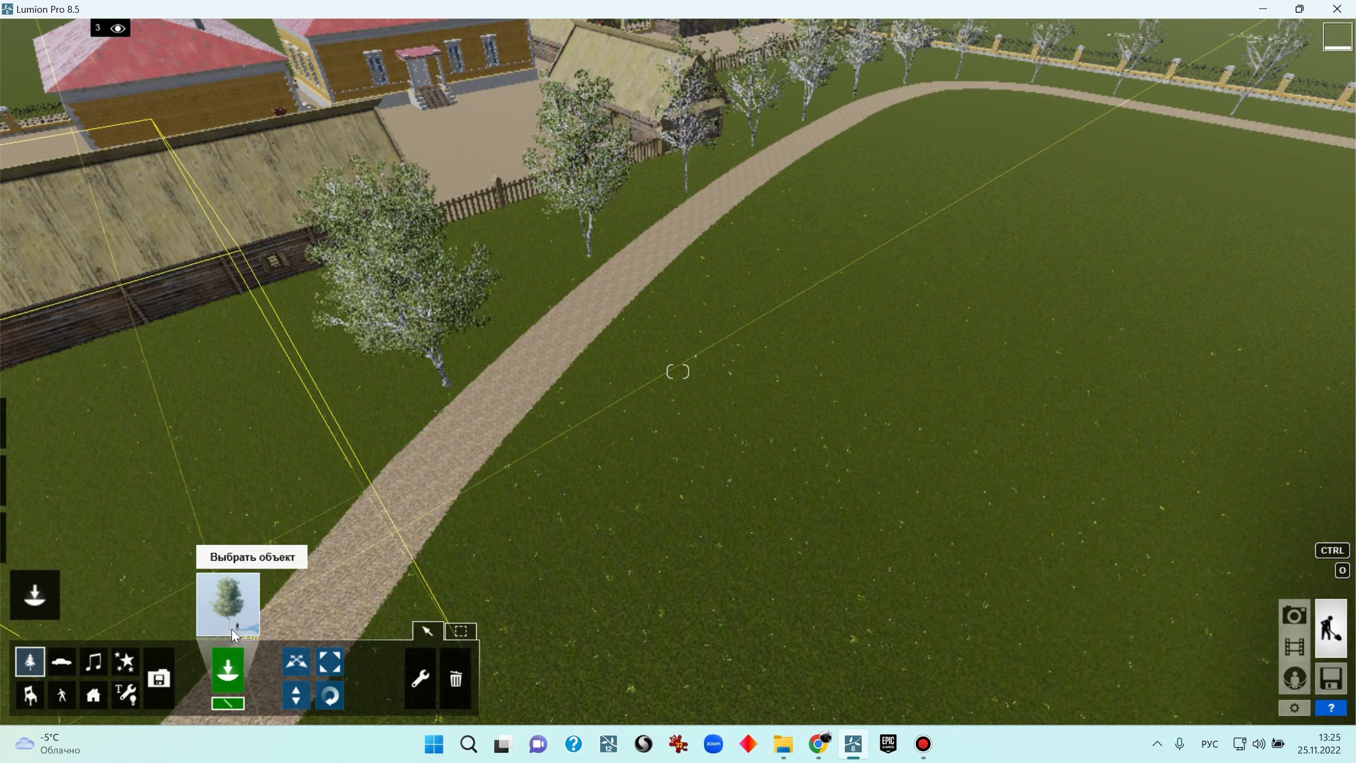
pyautogui.moveTo(691, 306); pyautogui.dragTo(720, 306, button='right')
pyautogui.press('s')
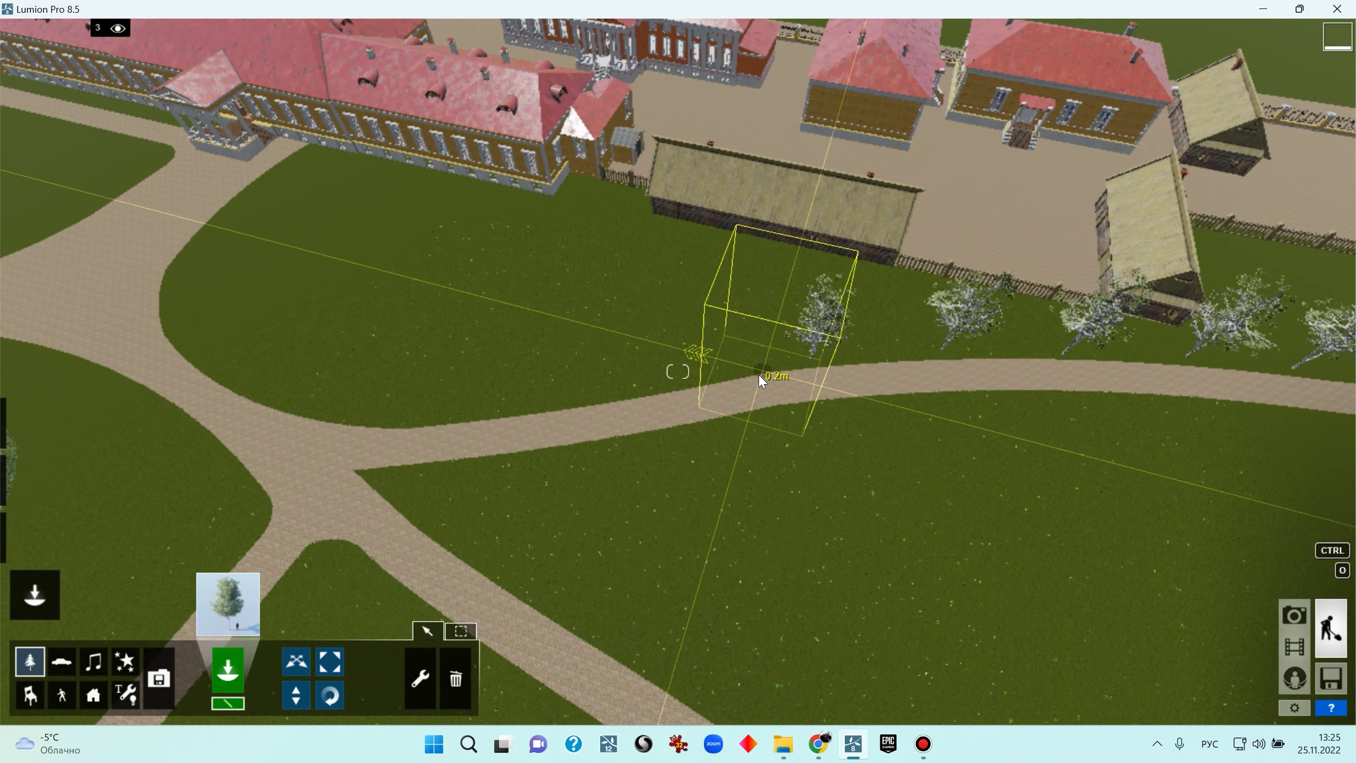
pyautogui.moveTo(744, 374); pyautogui.dragTo(790, 373, button='right')
# Extend the birch row along the outer side of the path, from the long log barn toward the path junction
pyautogui.click(302, 666)
pyautogui.click(304, 672)
pyautogui.moveTo(751, 348); pyautogui.dragTo(350, 467)
# Start a mass placement of birches in a line along the inner side of the path, from the gazebo junction toward the bend
pyautogui.moveTo(331, 478); pyautogui.dragTo(296, 495, button='right')
pyautogui.press('w')
pyautogui.press('s')
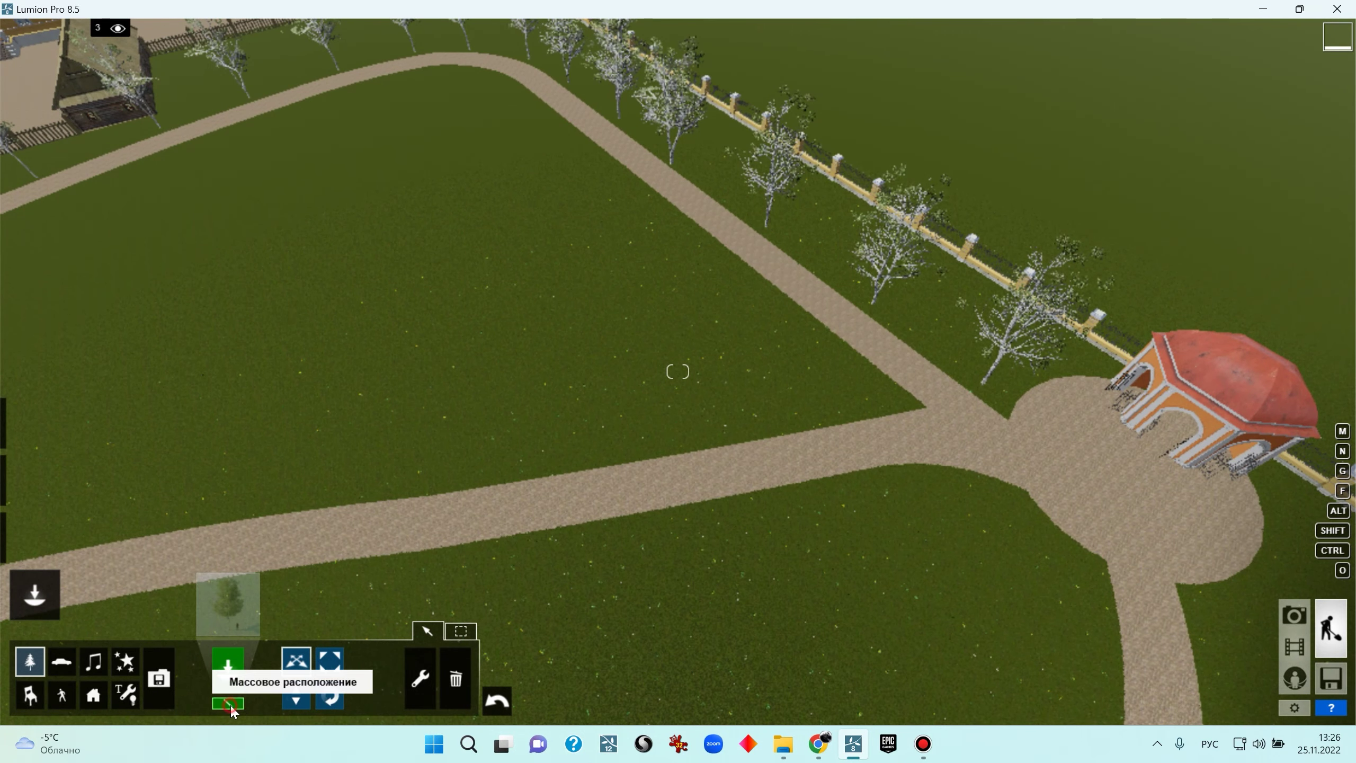
pyautogui.click(229, 704)
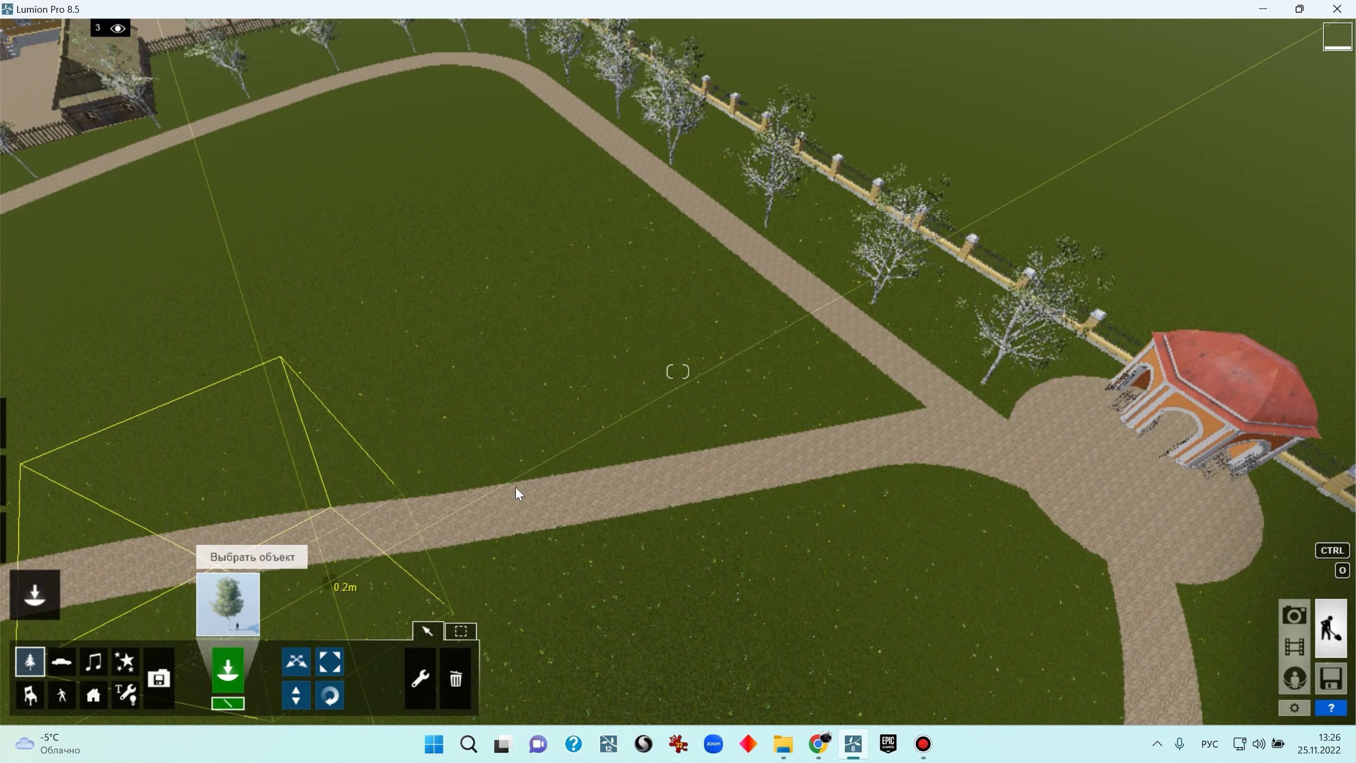
pyautogui.click(846, 380)
pyautogui.click(889, 396)
pyautogui.moveTo(846, 380); pyautogui.dragTo(497, 85)
# Increase the number of birches distributed along the placement line
pyautogui.press('w')
pyautogui.moveTo(497, 86); pyautogui.dragTo(617, 143, button='right')
pyautogui.press('s')
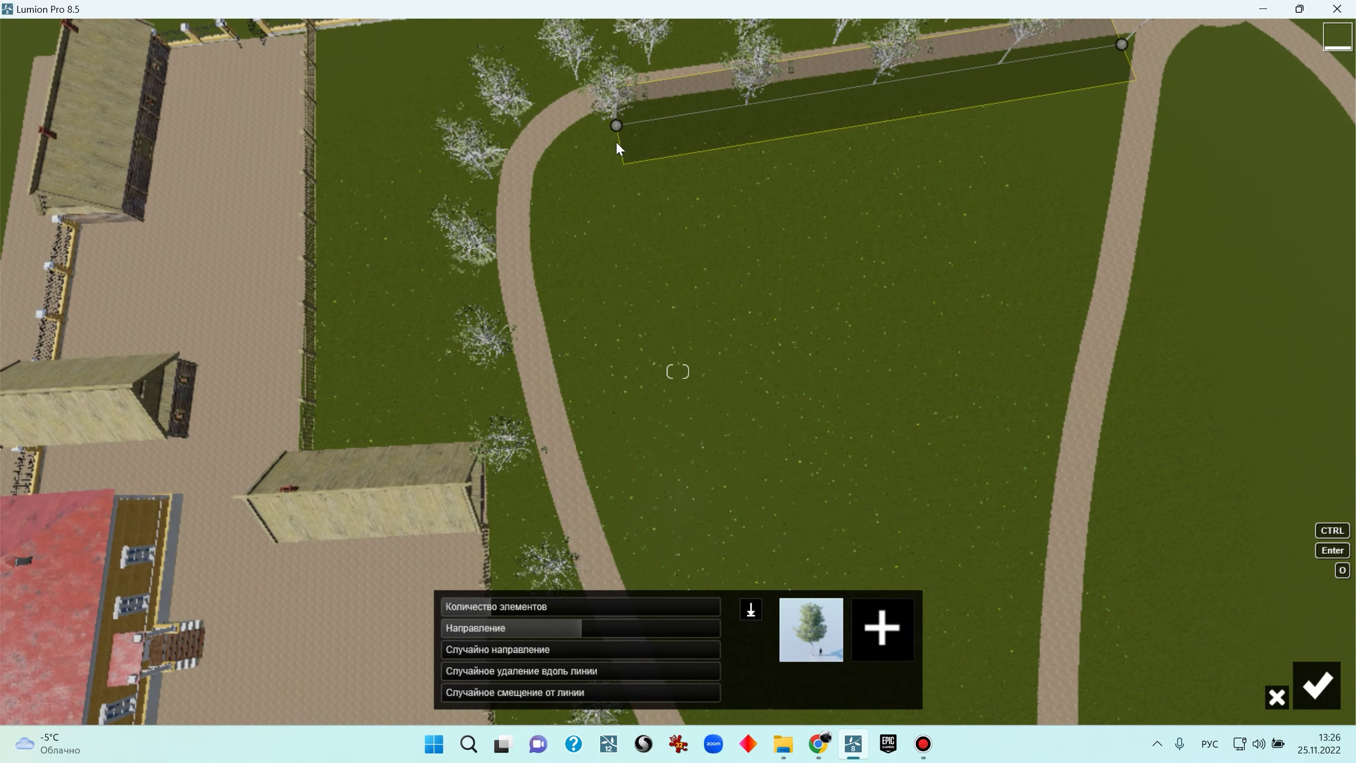
pyautogui.moveTo(510, 606); pyautogui.dragTo(526, 606)
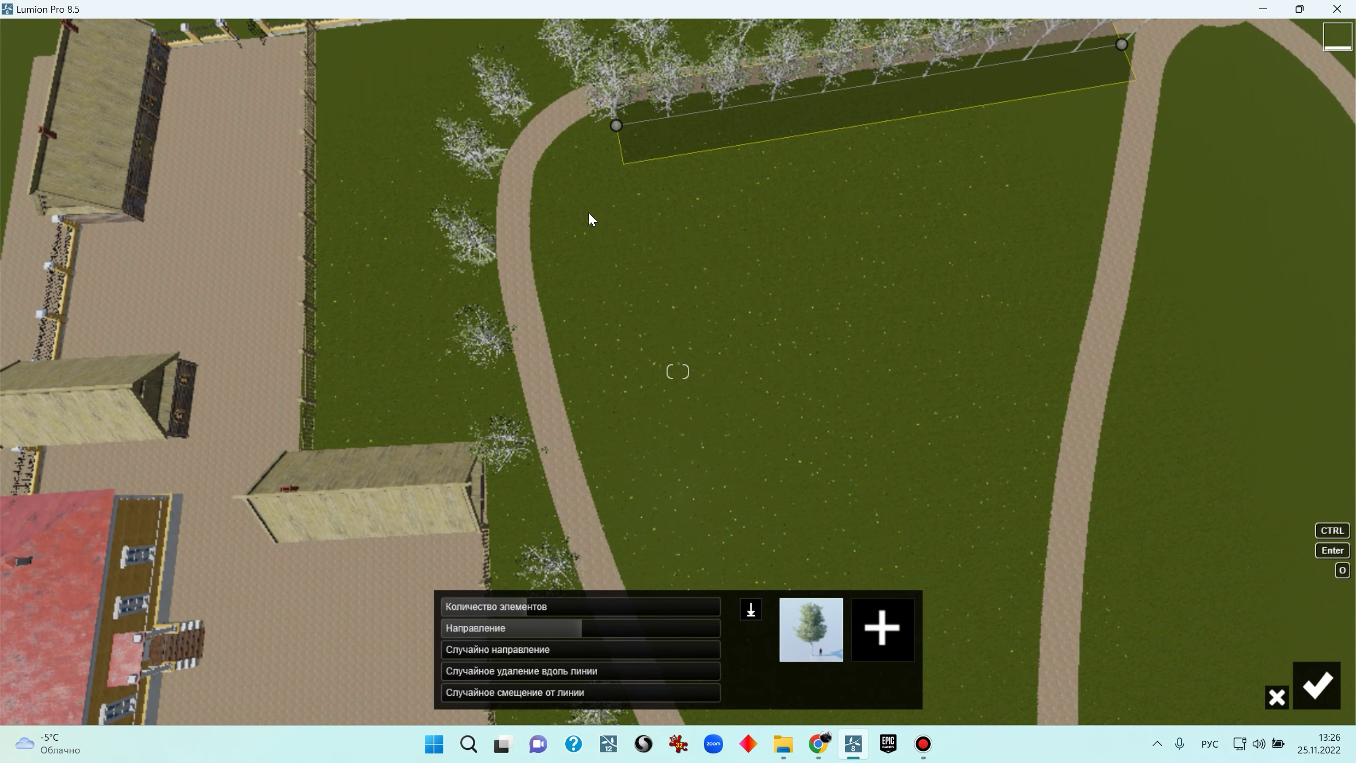
# Extend the placement line around the inner side of the bend and along the path opposite the existing birch row
pyautogui.moveTo(616, 126); pyautogui.dragTo(614, 125)
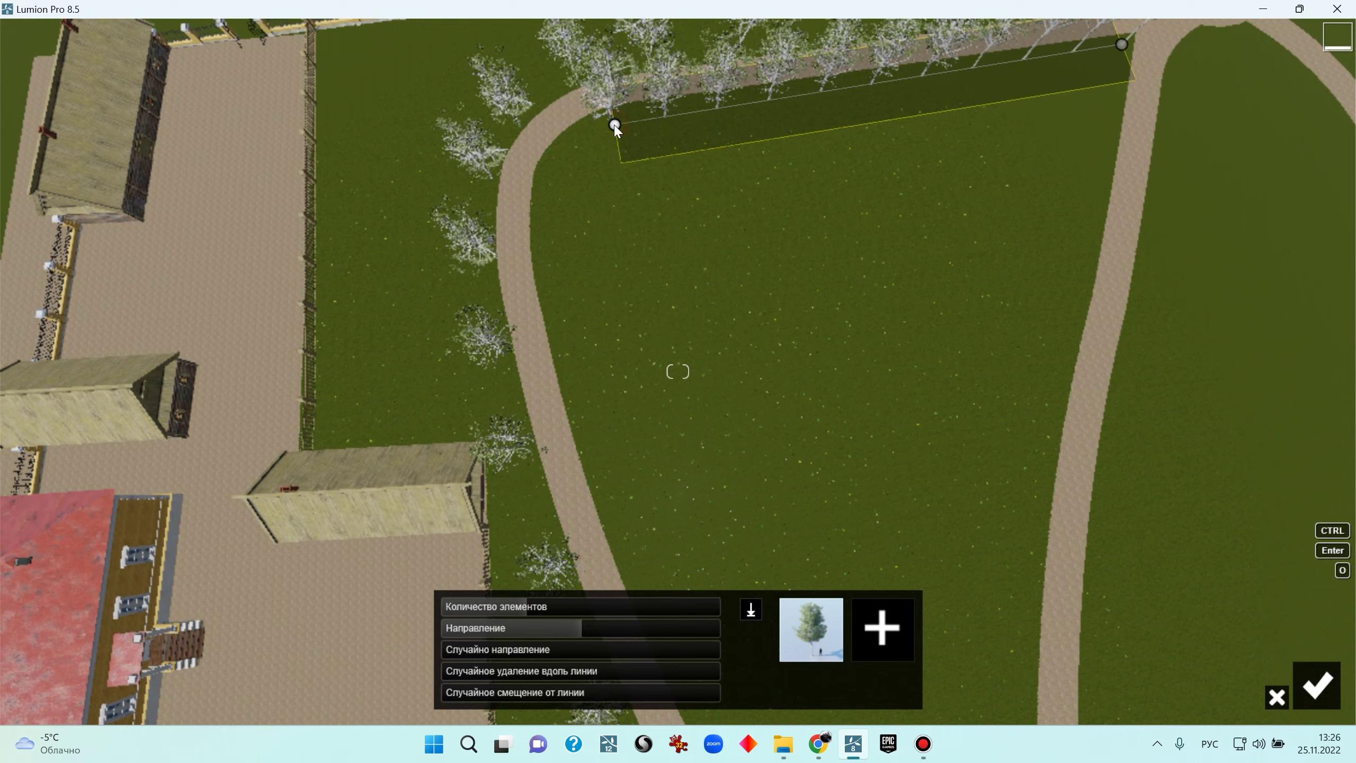
pyautogui.keyDown('ctrl'); pyautogui.click(565, 153); pyautogui.keyUp('ctrl')
pyautogui.keyDown('ctrl'); pyautogui.click(542, 217); pyautogui.keyUp('ctrl')
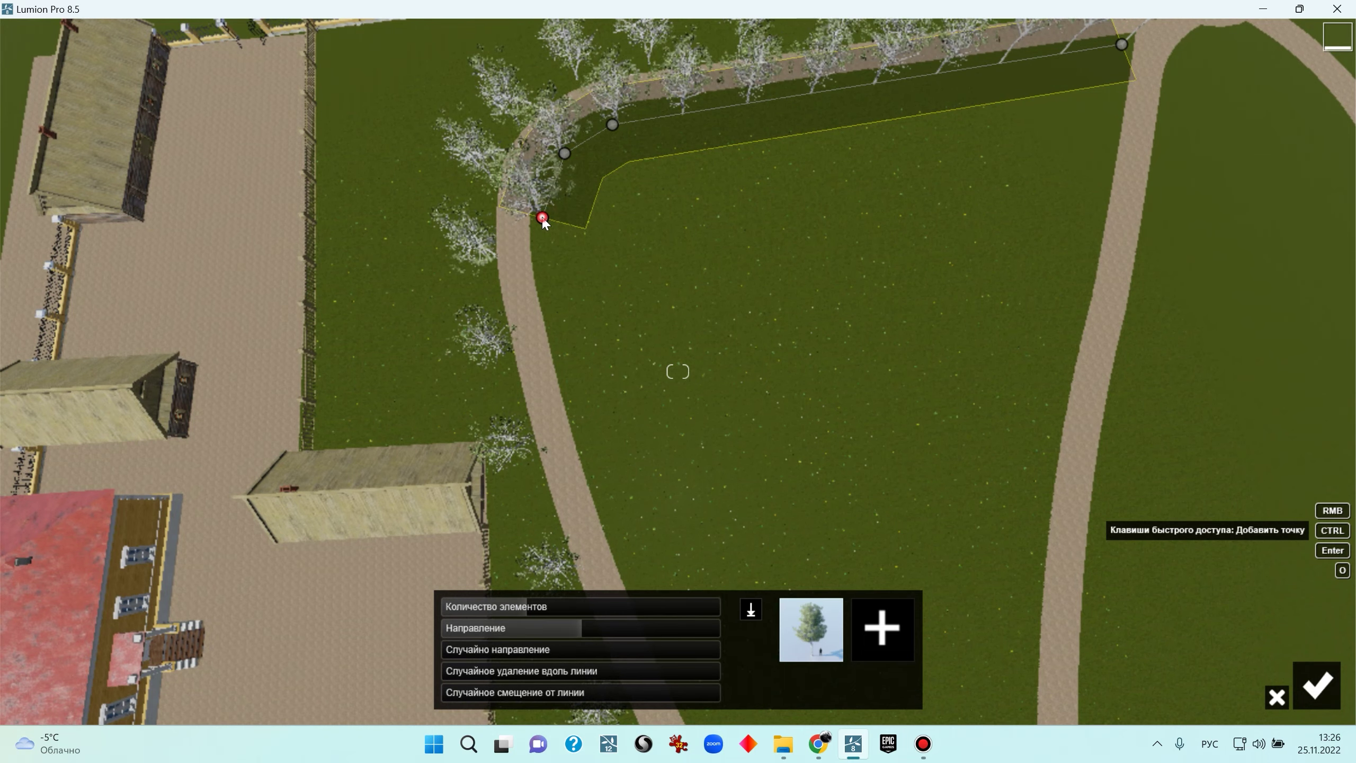
pyautogui.keyDown('ctrl'); pyautogui.click(558, 320); pyautogui.keyUp('ctrl')
pyautogui.moveTo(578, 341); pyautogui.dragTo(587, 348, button='right')
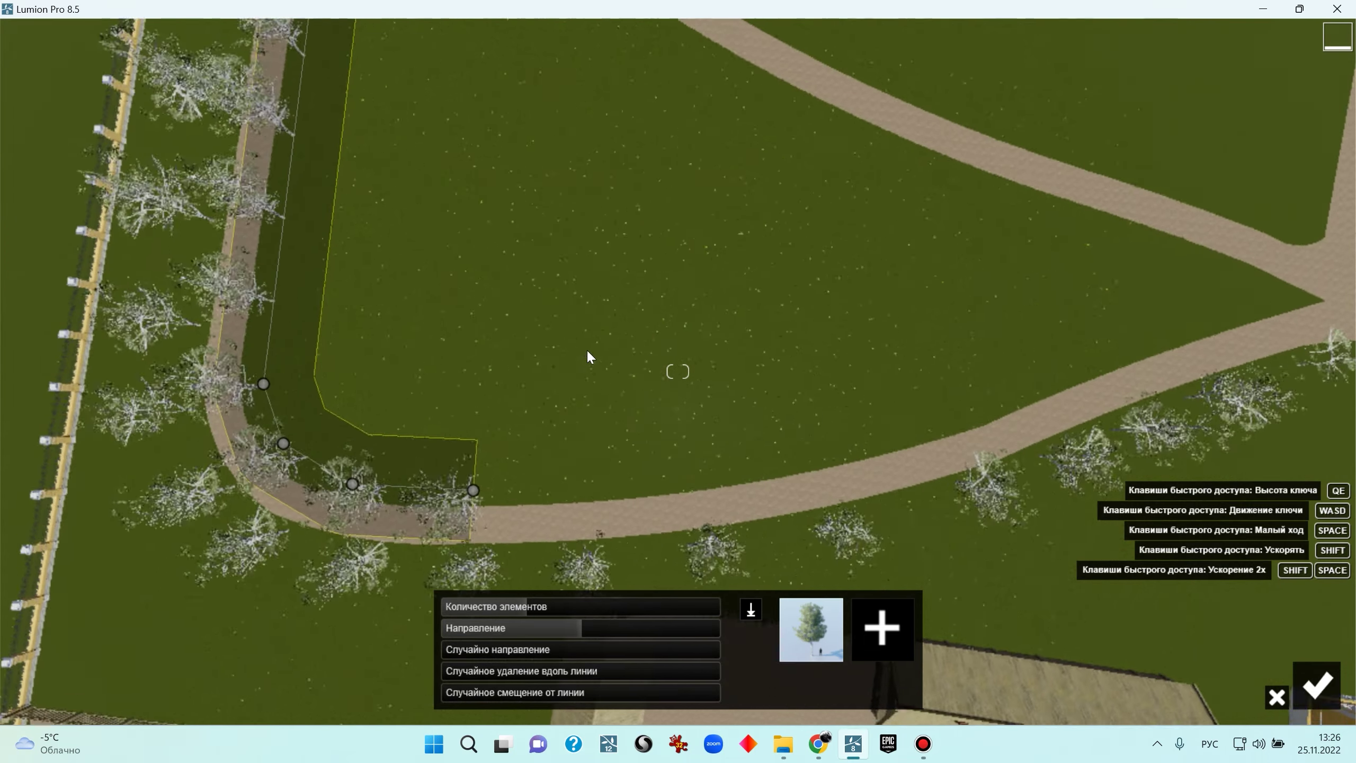
pyautogui.keyDown('ctrl'); pyautogui.click(772, 462); pyautogui.keyUp('ctrl')
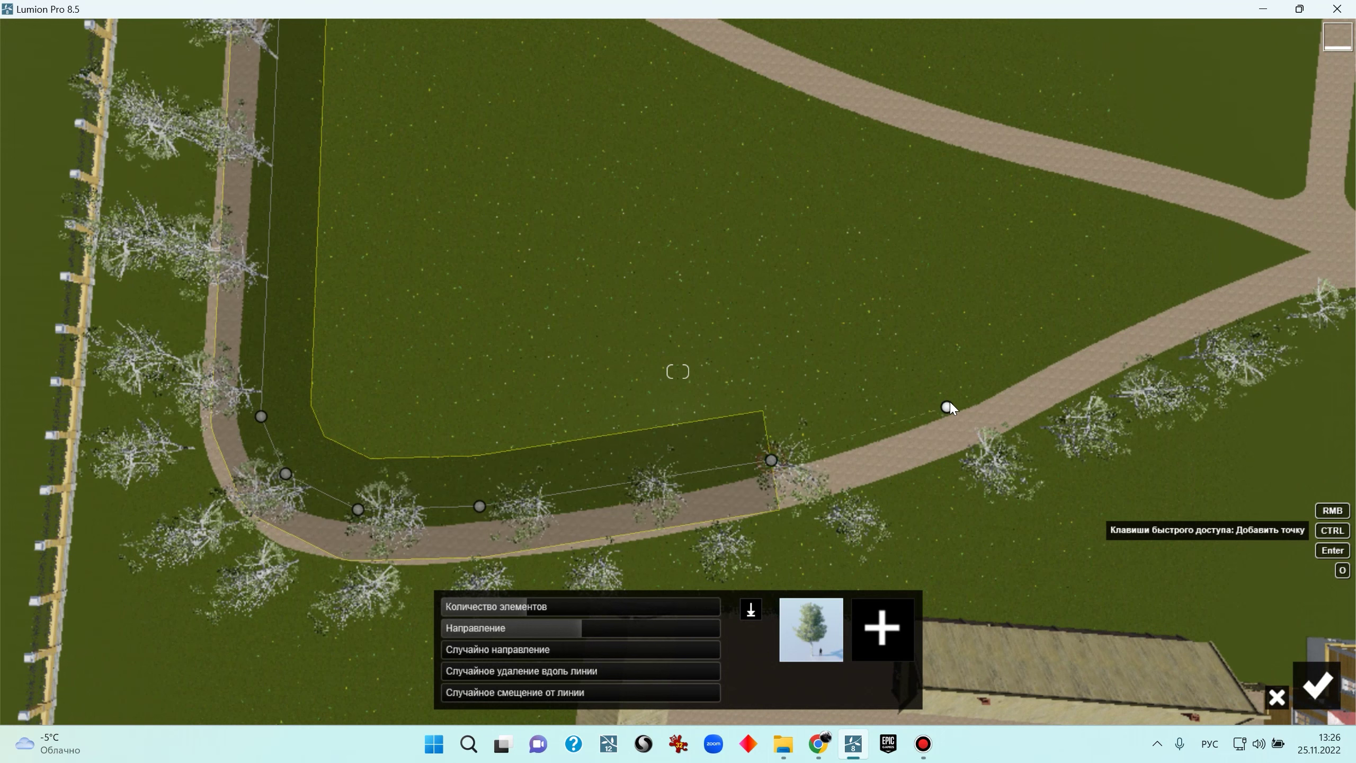
pyautogui.keyDown('ctrl'); pyautogui.click(950, 401); pyautogui.keyUp('ctrl')
pyautogui.keyDown('ctrl'); pyautogui.click(1027, 354); pyautogui.keyUp('ctrl')
pyautogui.keyDown('ctrl'); pyautogui.click(1150, 295); pyautogui.keyUp('ctrl')
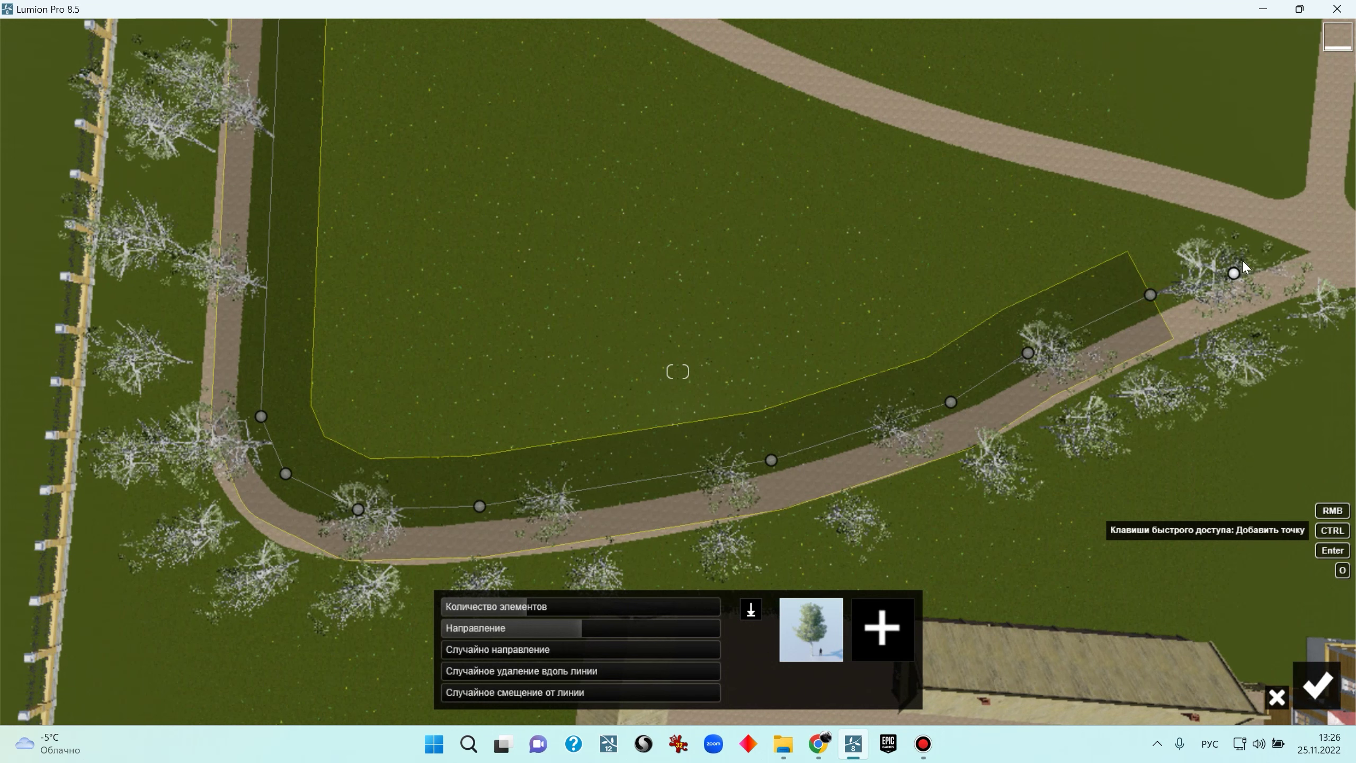
# Turn the placement line at the far junction and run it back along the other inner path edge to the line's start
pyautogui.keyDown('ctrl'); pyautogui.click(1271, 249); pyautogui.keyUp('ctrl')
pyautogui.keyDown('ctrl'); pyautogui.click(1091, 204); pyautogui.keyUp('ctrl')
pyautogui.keyDown('ctrl'); pyautogui.click(882, 147); pyautogui.keyUp('ctrl')
pyautogui.moveTo(881, 147); pyautogui.dragTo(910, 344, button='right')
pyautogui.keyDown('ctrl'); pyautogui.click(841, 317); pyautogui.keyUp('ctrl')
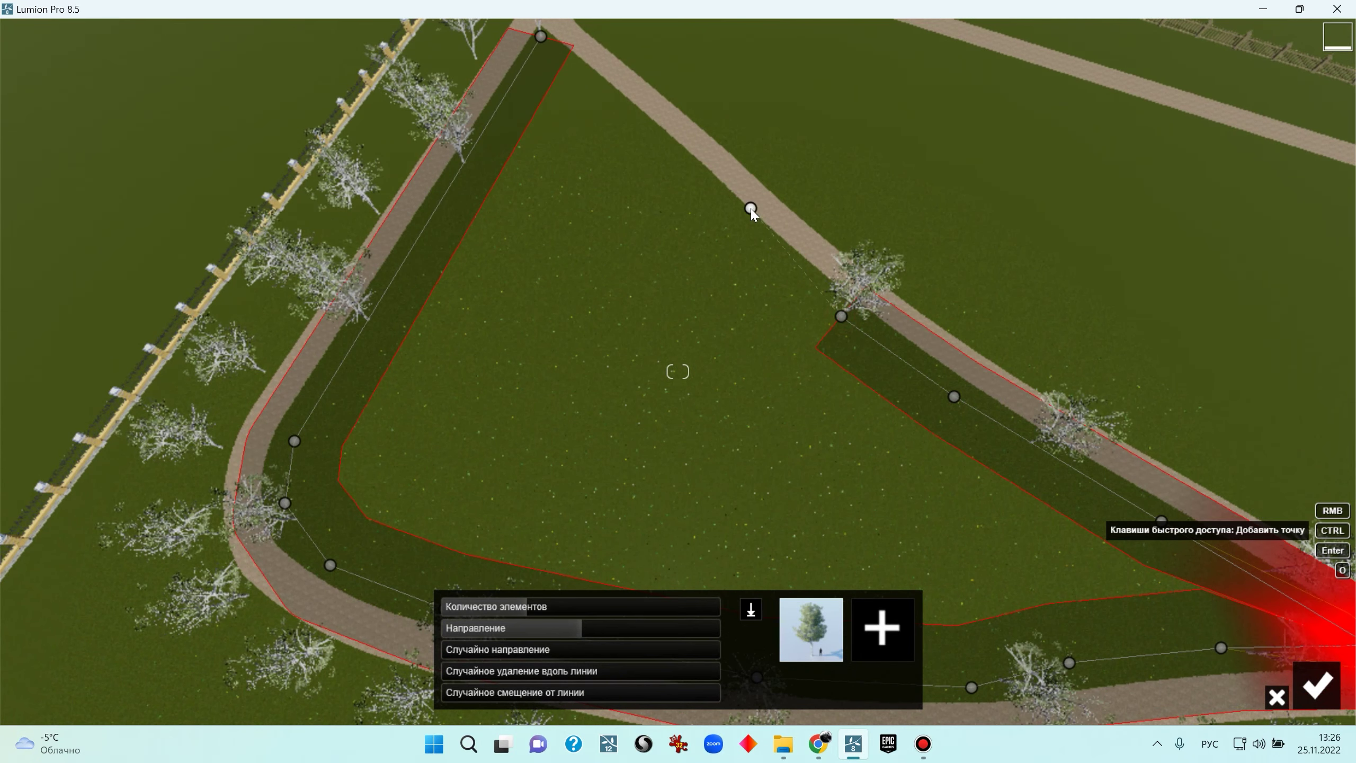
pyautogui.keyDown('ctrl'); pyautogui.click(734, 215); pyautogui.keyUp('ctrl')
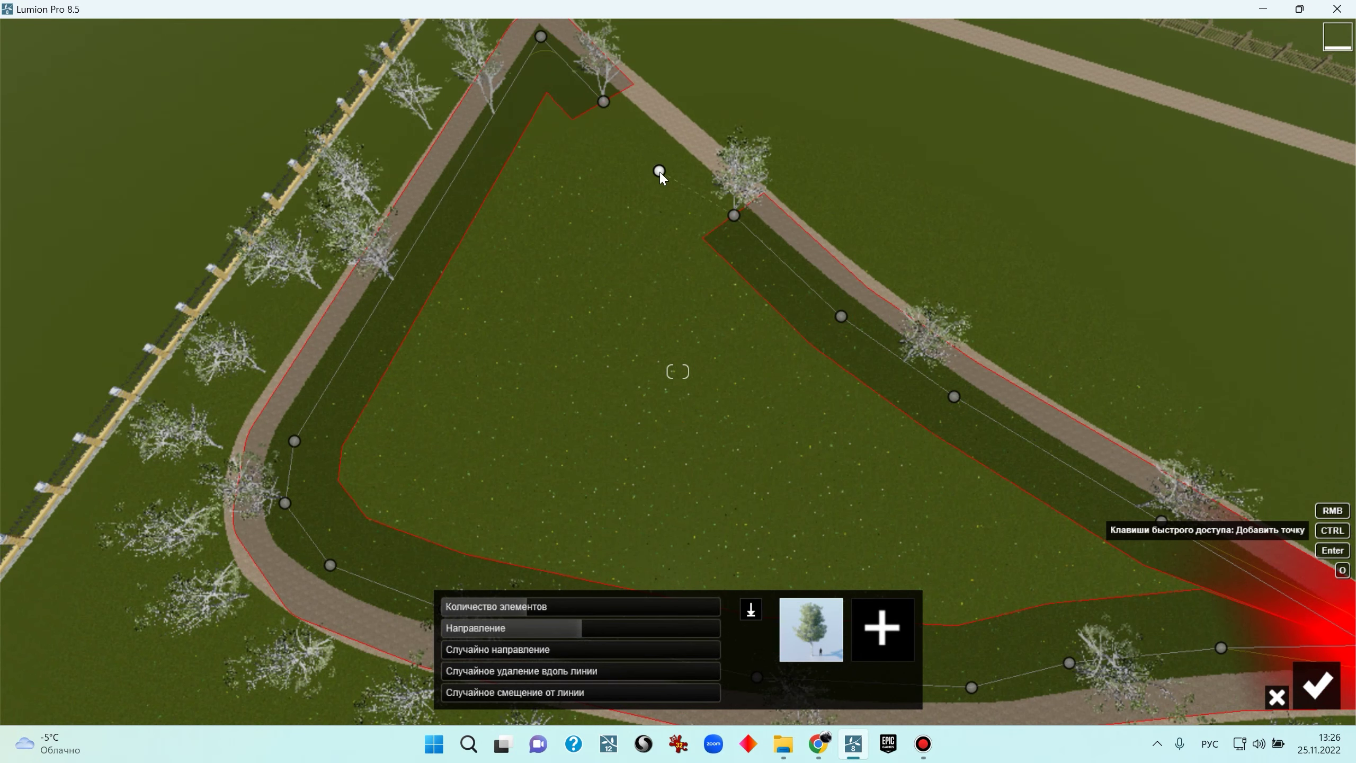
pyautogui.moveTo(732, 216); pyautogui.dragTo(607, 105)
# Raise the number of birches to fill the whole line around the triangular lawn more densely
pyautogui.moveTo(607, 105); pyautogui.dragTo(1081, 258, button='right')
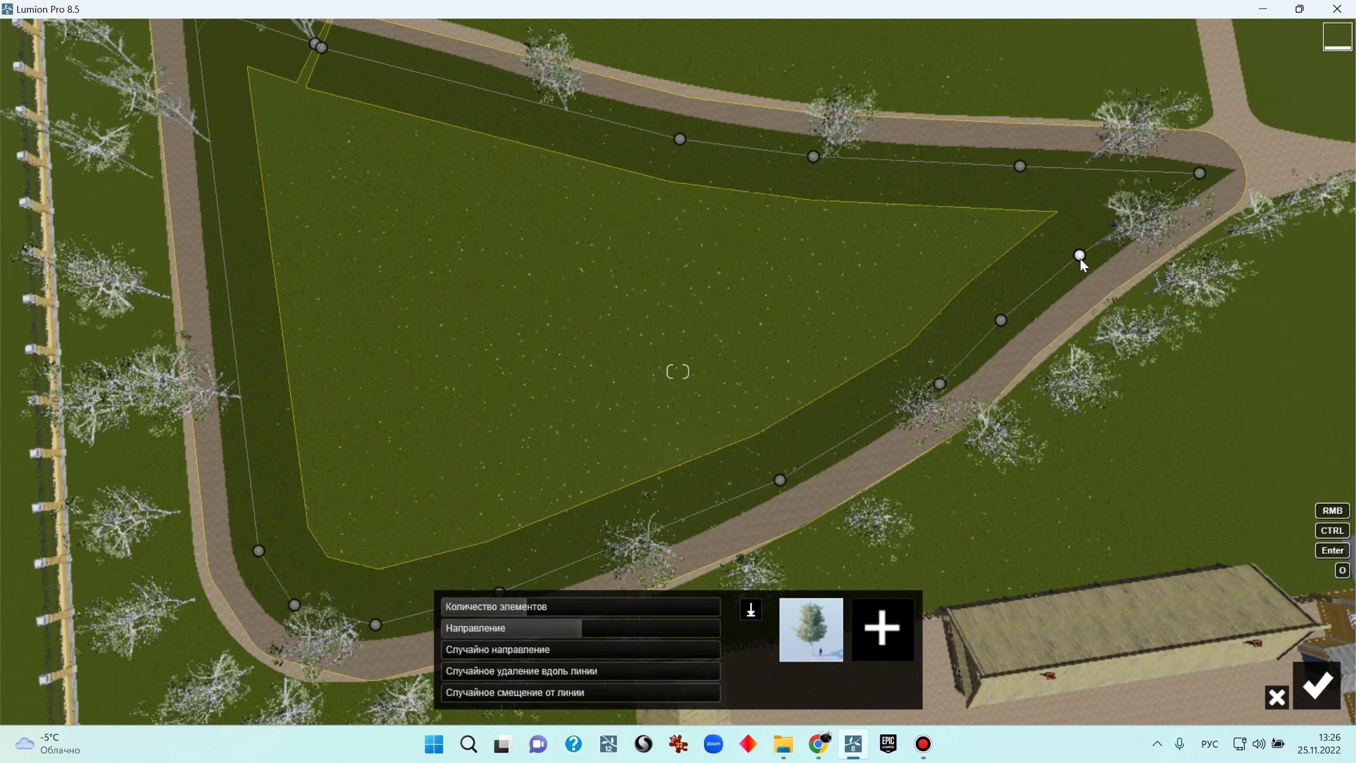
pyautogui.moveTo(993, 217); pyautogui.dragTo(1041, 195, button='right')
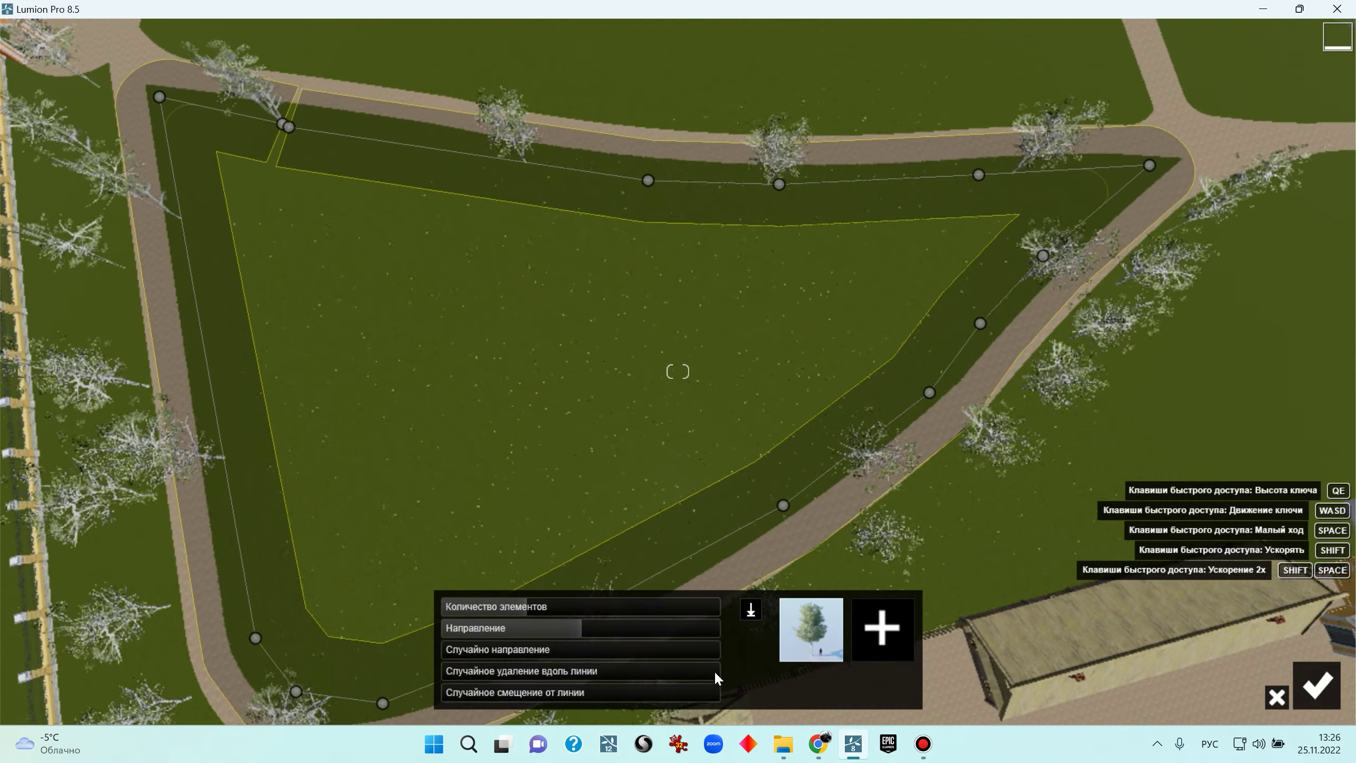
pyautogui.moveTo(530, 606); pyautogui.dragTo(608, 592)
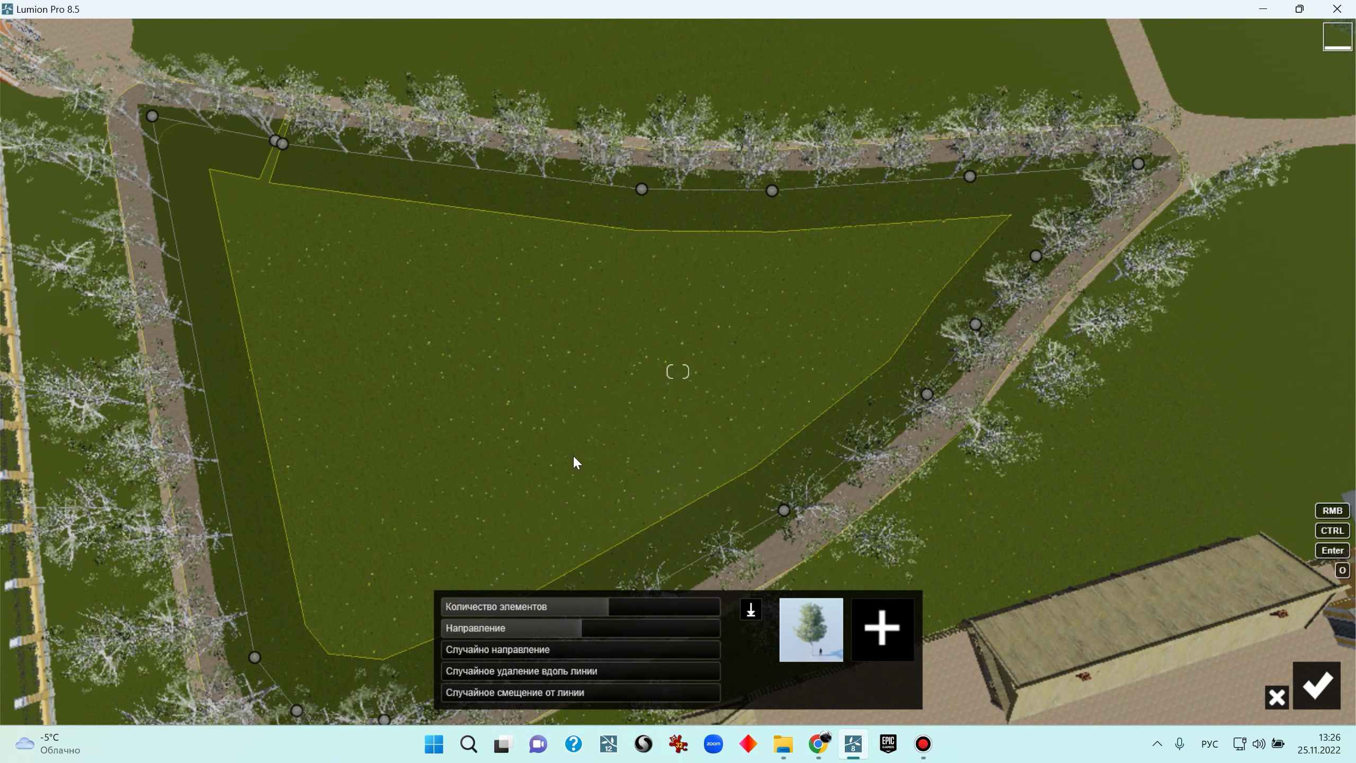
pyautogui.click(601, 606)
# Try to extend the birch line from the junction to the side of the gazebo
pyautogui.moveTo(633, 397); pyautogui.dragTo(641, 356, button='right')
pyautogui.press('w')
pyautogui.moveTo(510, 331); pyautogui.dragTo(706, 322, button='right')
pyautogui.press('w')
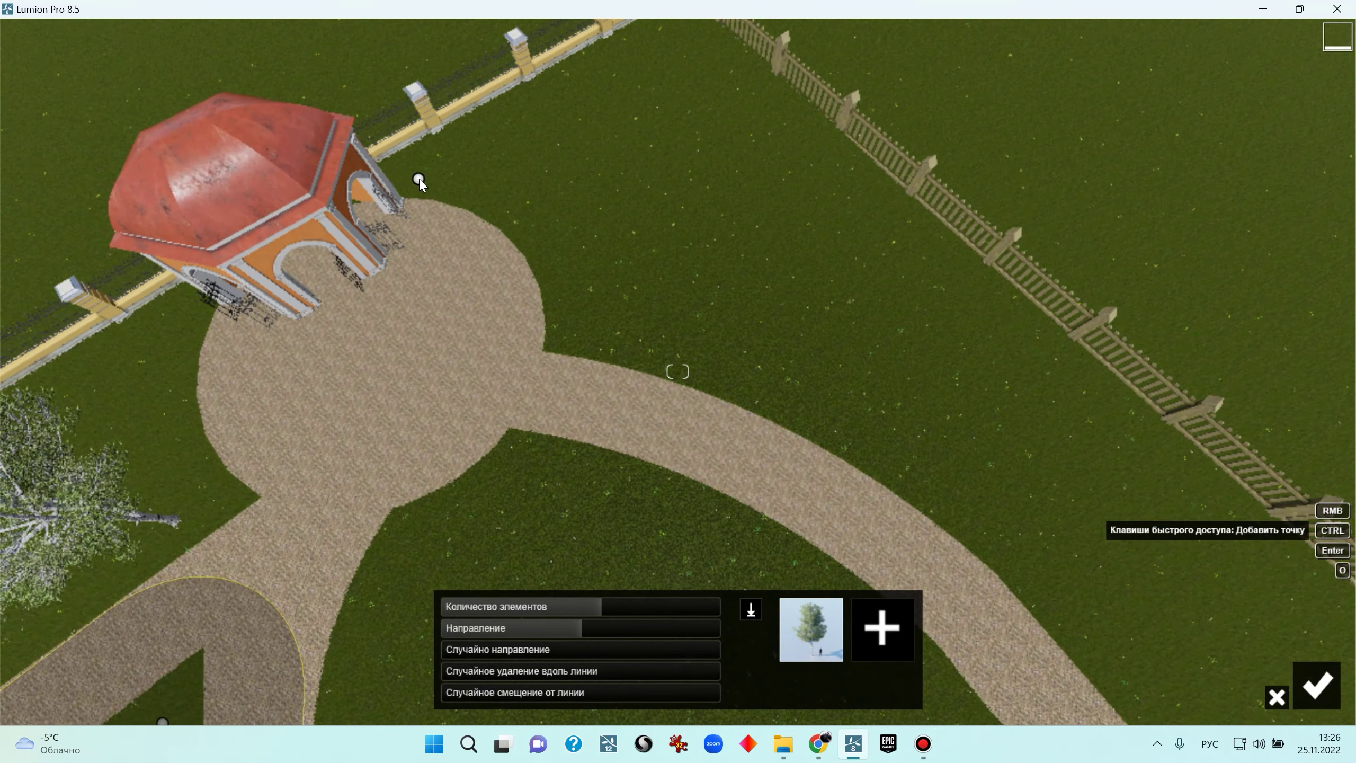
pyautogui.click(416, 183)
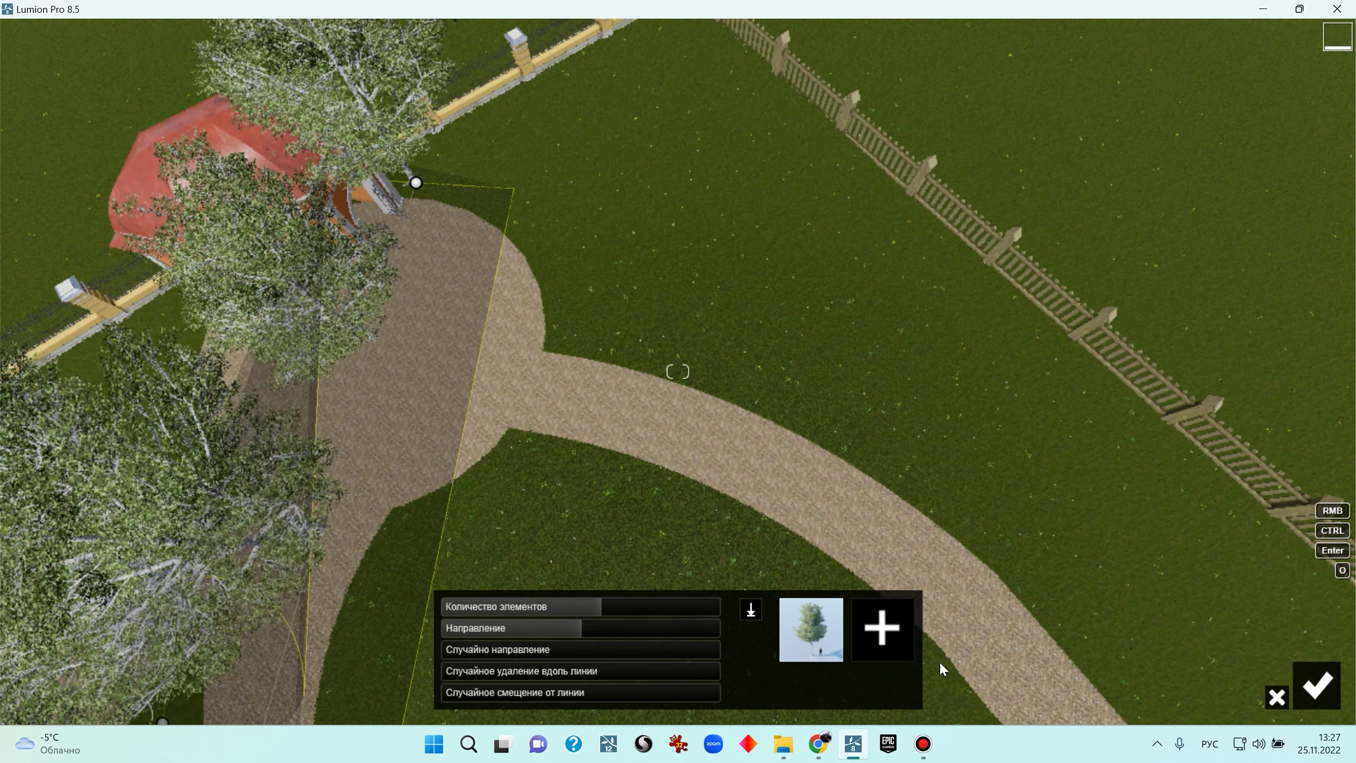
pyautogui.moveTo(987, 332); pyautogui.dragTo(735, 277, button='right')
pyautogui.press('s')
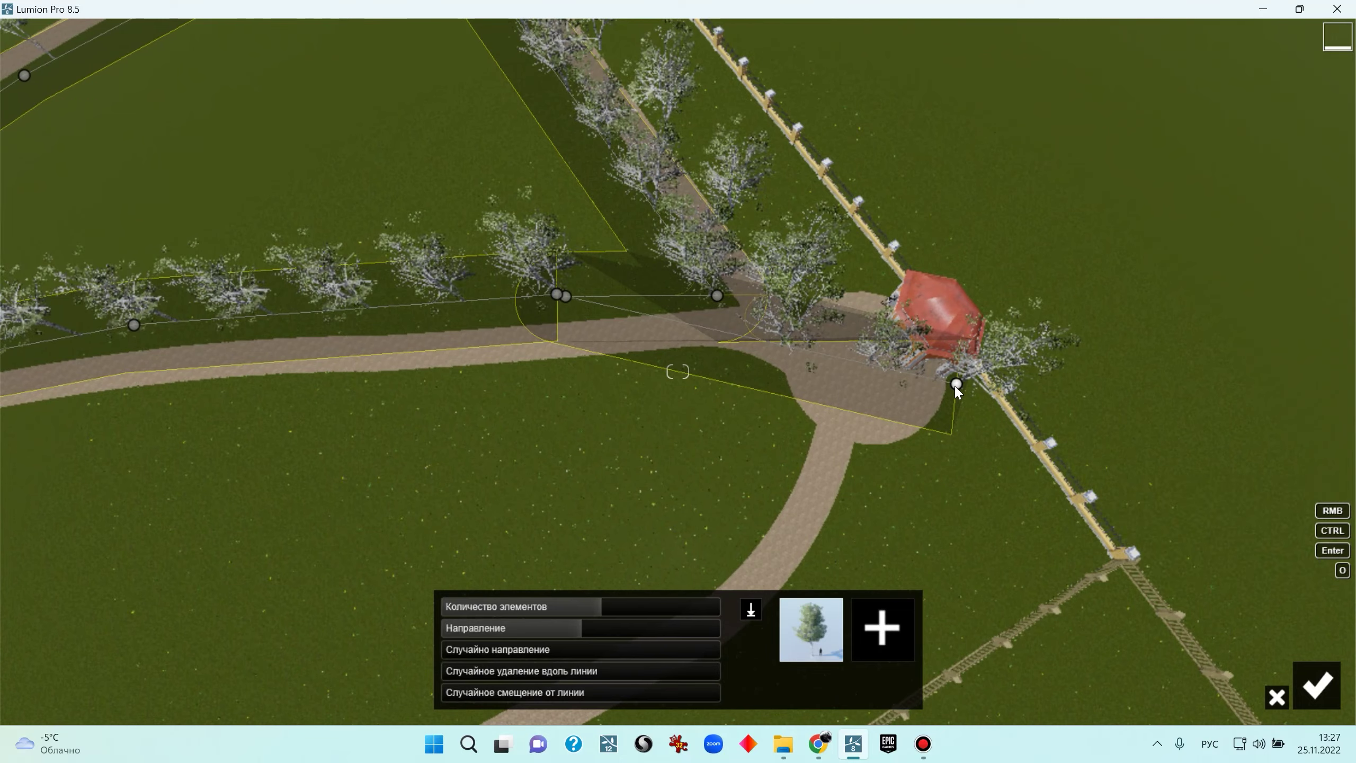
# Pull both ends of the birch line together beside the inner path short of the junction and confirm the mass placement
pyautogui.click(650, 381)
pyautogui.press('w')
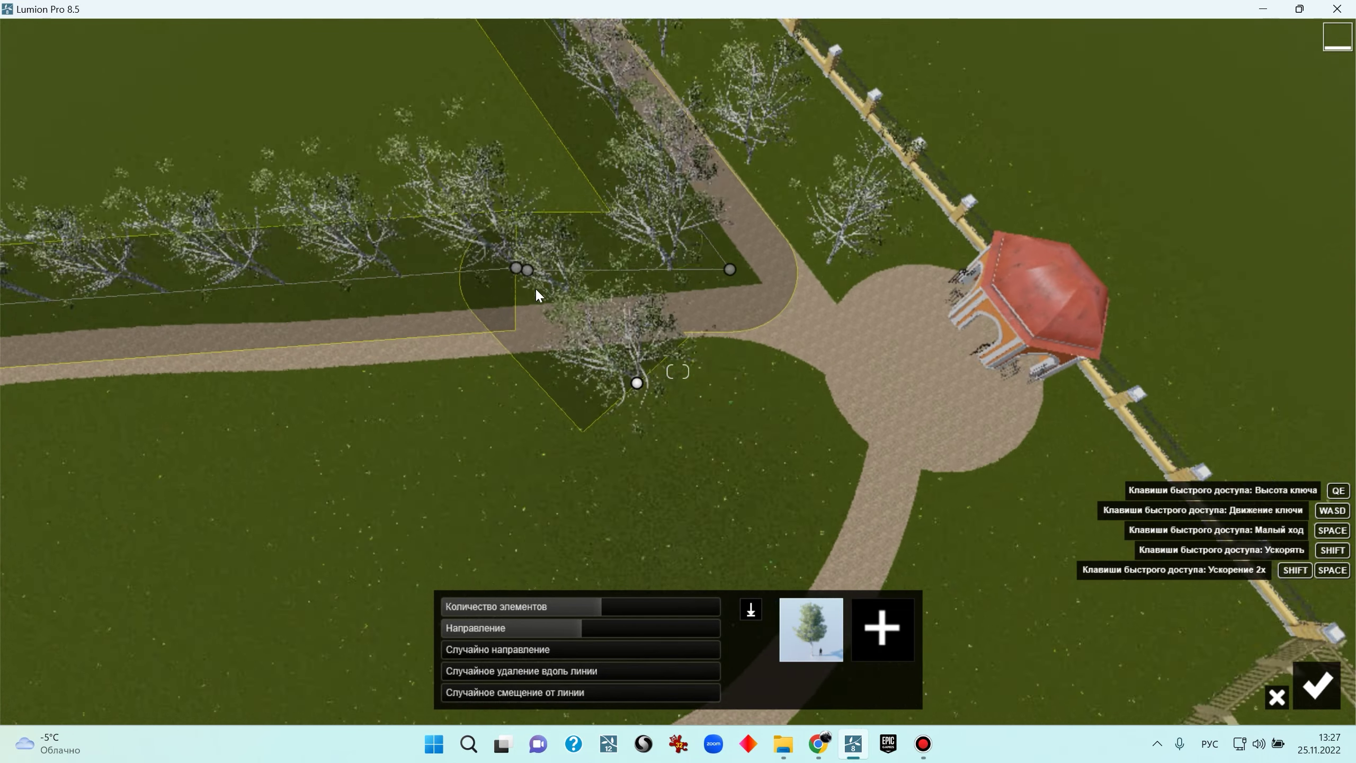
pyautogui.moveTo(496, 257); pyautogui.dragTo(232, 262)
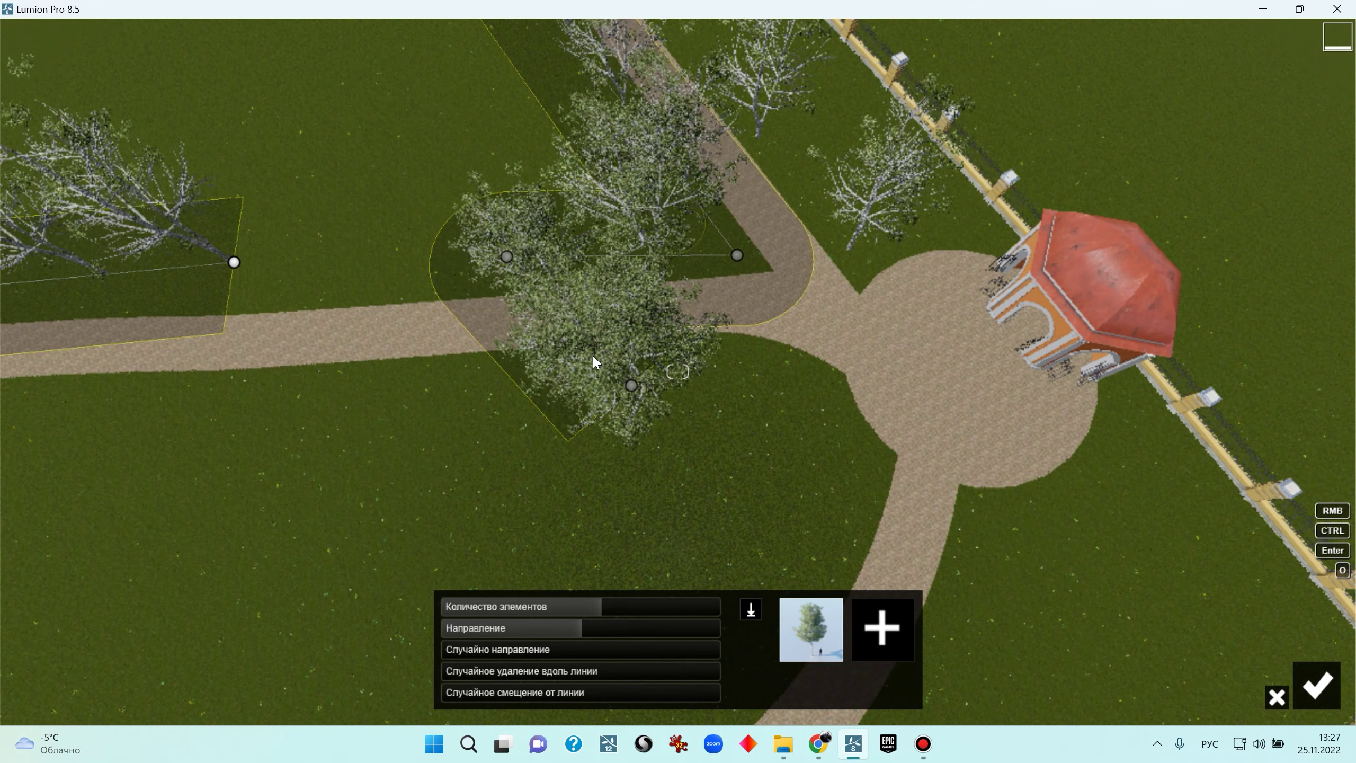
pyautogui.moveTo(631, 385); pyautogui.dragTo(242, 266)
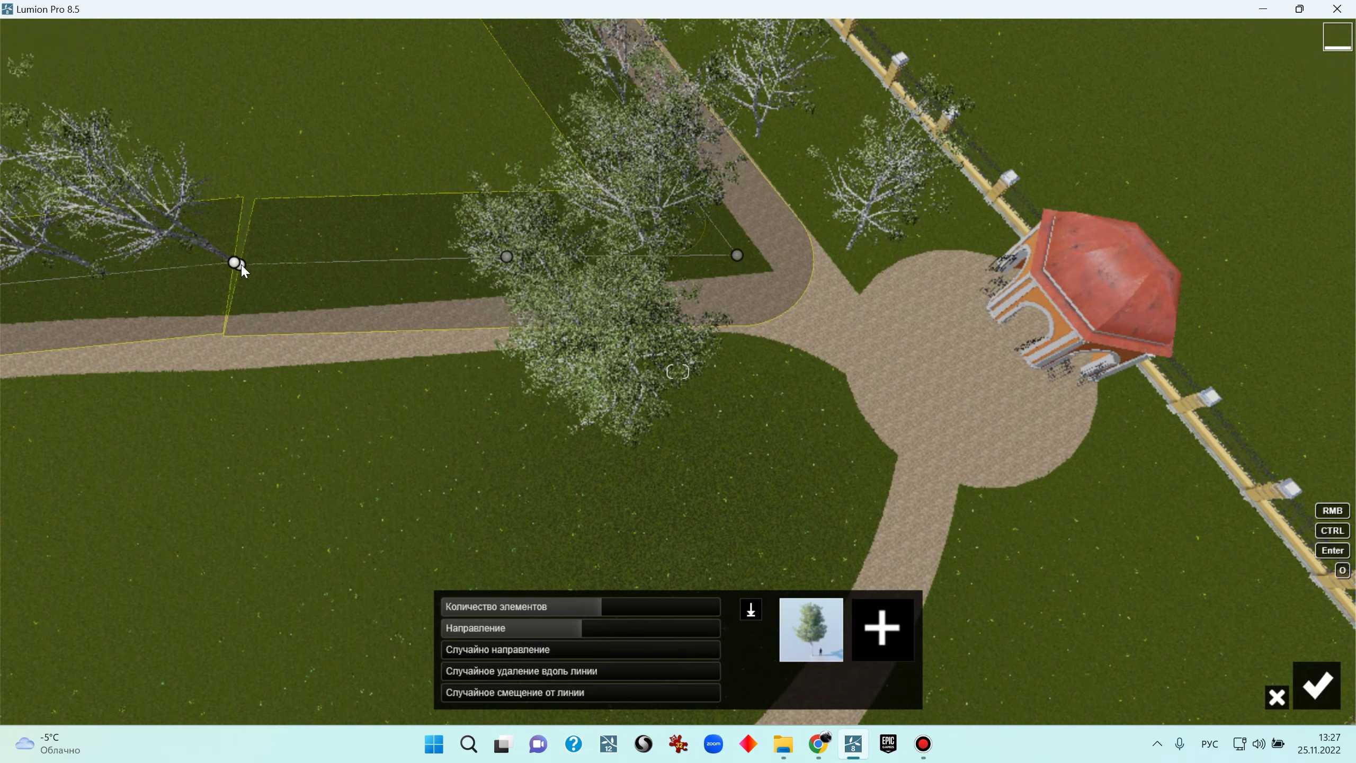
pyautogui.moveTo(418, 315); pyautogui.dragTo(461, 343, button='right')
pyautogui.click(1315, 685)
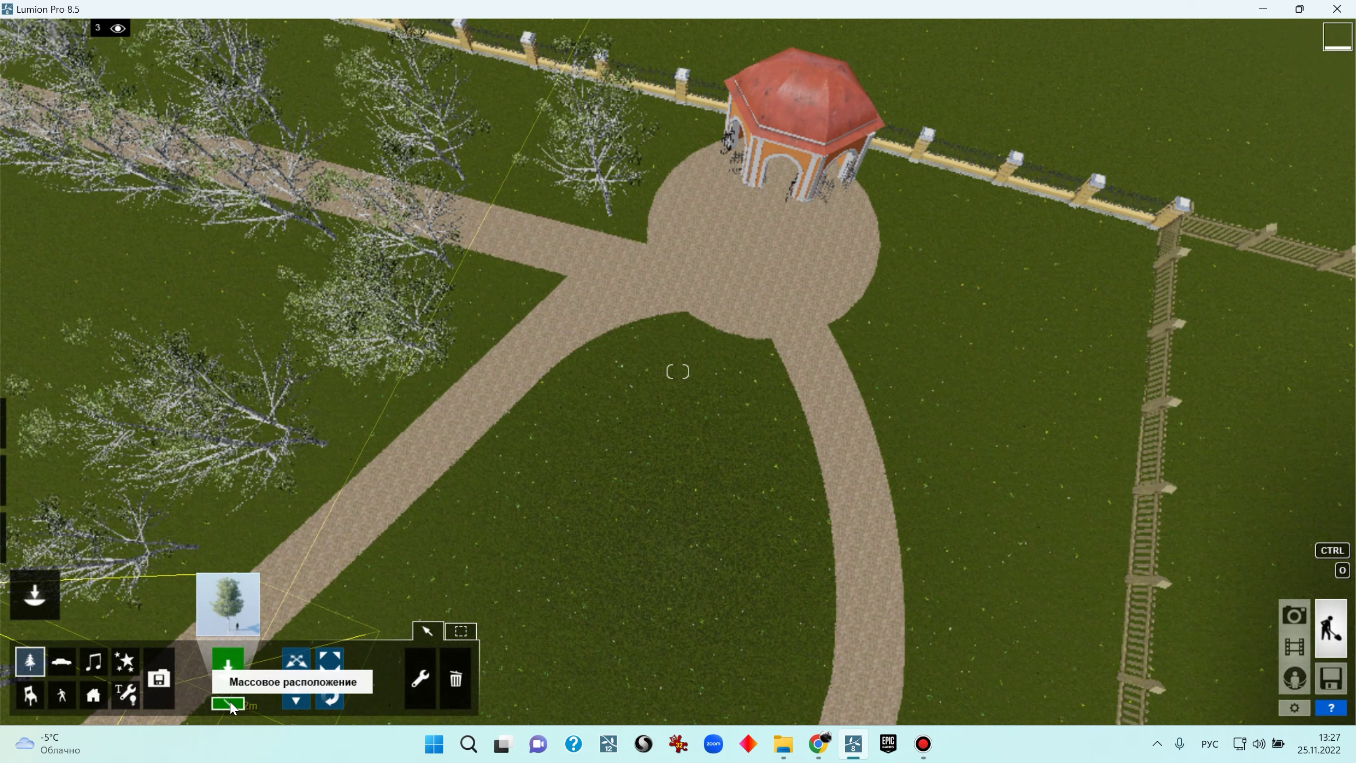
# Start a second mass placement of birches beside the gazebo, following the paved circle's outer edge onto the adjoining path
pyautogui.click(231, 705)
pyautogui.click(872, 183)
pyautogui.click(898, 217)
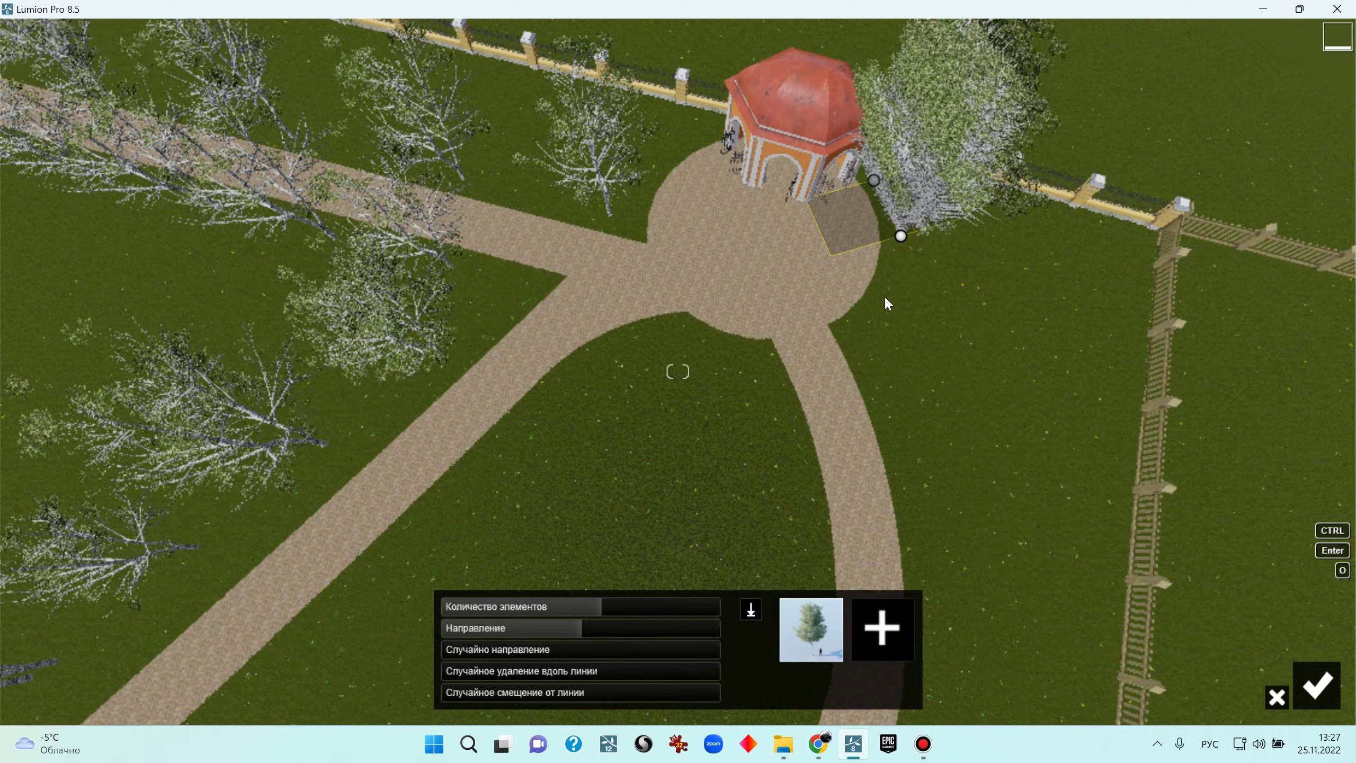
pyautogui.keyDown('ctrl'); pyautogui.click(869, 310); pyautogui.keyUp('ctrl')
pyautogui.keyDown('ctrl'); pyautogui.click(897, 435); pyautogui.keyUp('ctrl')
# Extend the second birch line along the fence side of the path, past the log barns to the far corner near the flower beds
pyautogui.moveTo(896, 436); pyautogui.dragTo(862, 430, button='right')
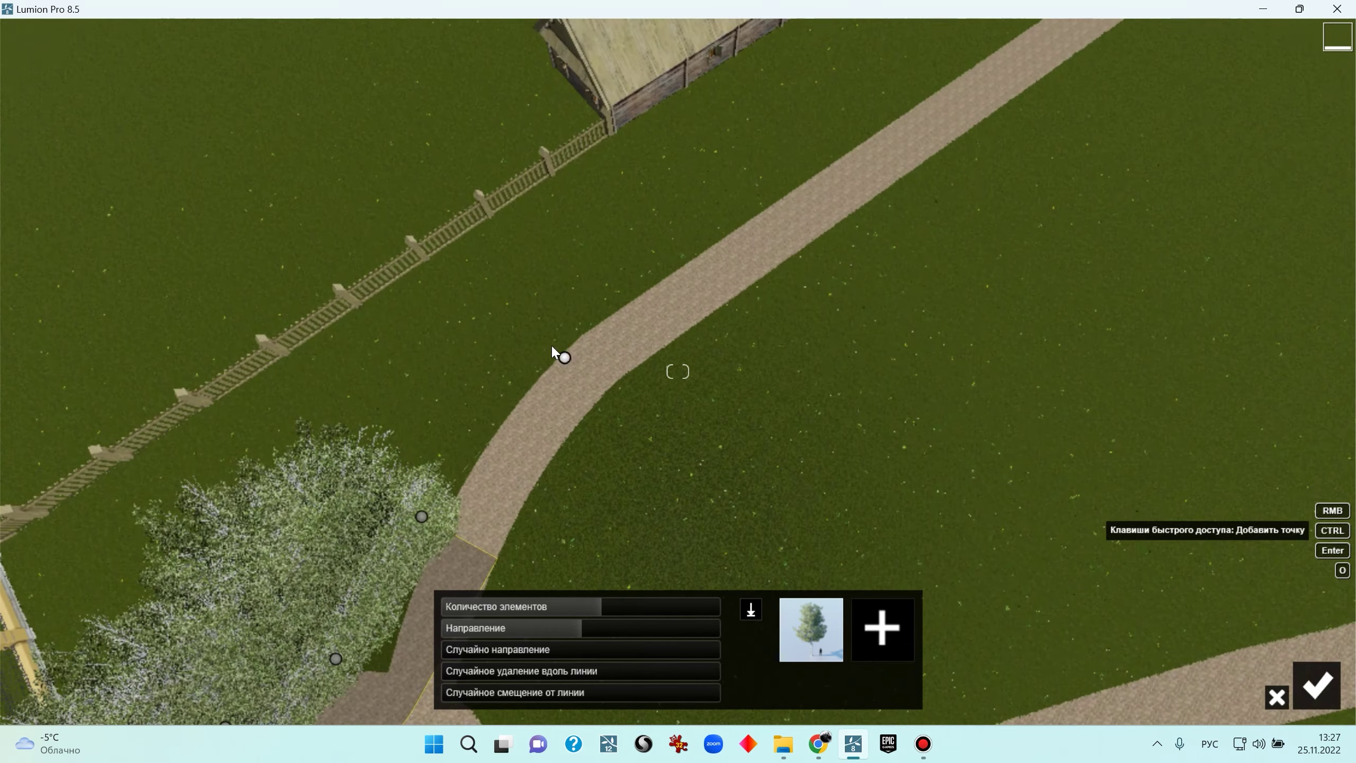
pyautogui.keyDown('ctrl'); pyautogui.click(548, 340); pyautogui.keyUp('ctrl')
pyautogui.keyDown('ctrl'); pyautogui.click(803, 165); pyautogui.keyUp('ctrl')
pyautogui.moveTo(803, 165); pyautogui.dragTo(831, 127, button='right')
pyautogui.keyDown('ctrl'); pyautogui.click(823, 138); pyautogui.keyUp('ctrl')
pyautogui.moveTo(678, 371); pyautogui.dragTo(1041, 163, button='right')
pyautogui.press('w')
pyautogui.press('s')
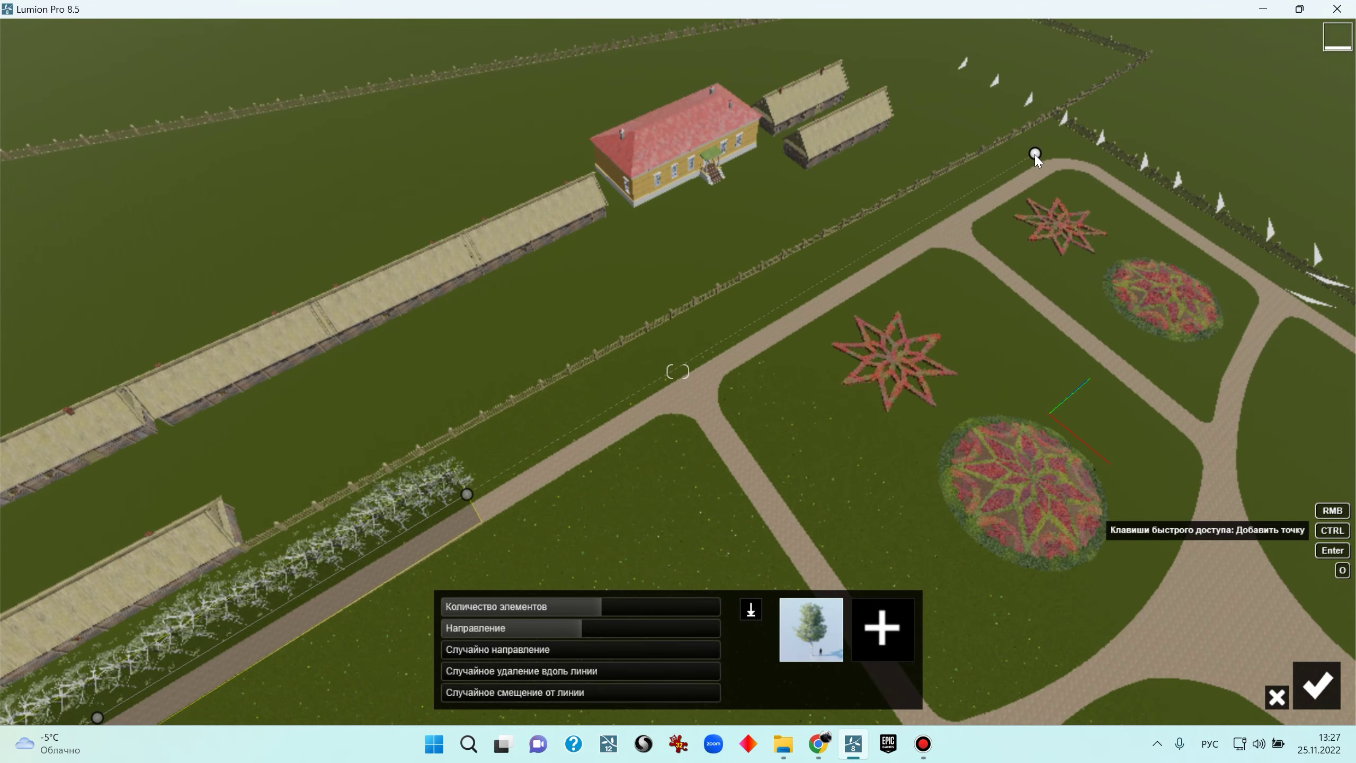
pyautogui.keyDown('ctrl'); pyautogui.click(1035, 153); pyautogui.keyUp('ctrl')
# Add a second, smaller birch model from the nature library to the mass placement line
pyautogui.press('w')
pyautogui.moveTo(922, 308); pyautogui.dragTo(549, 166, button='right')
pyautogui.click(891, 634)
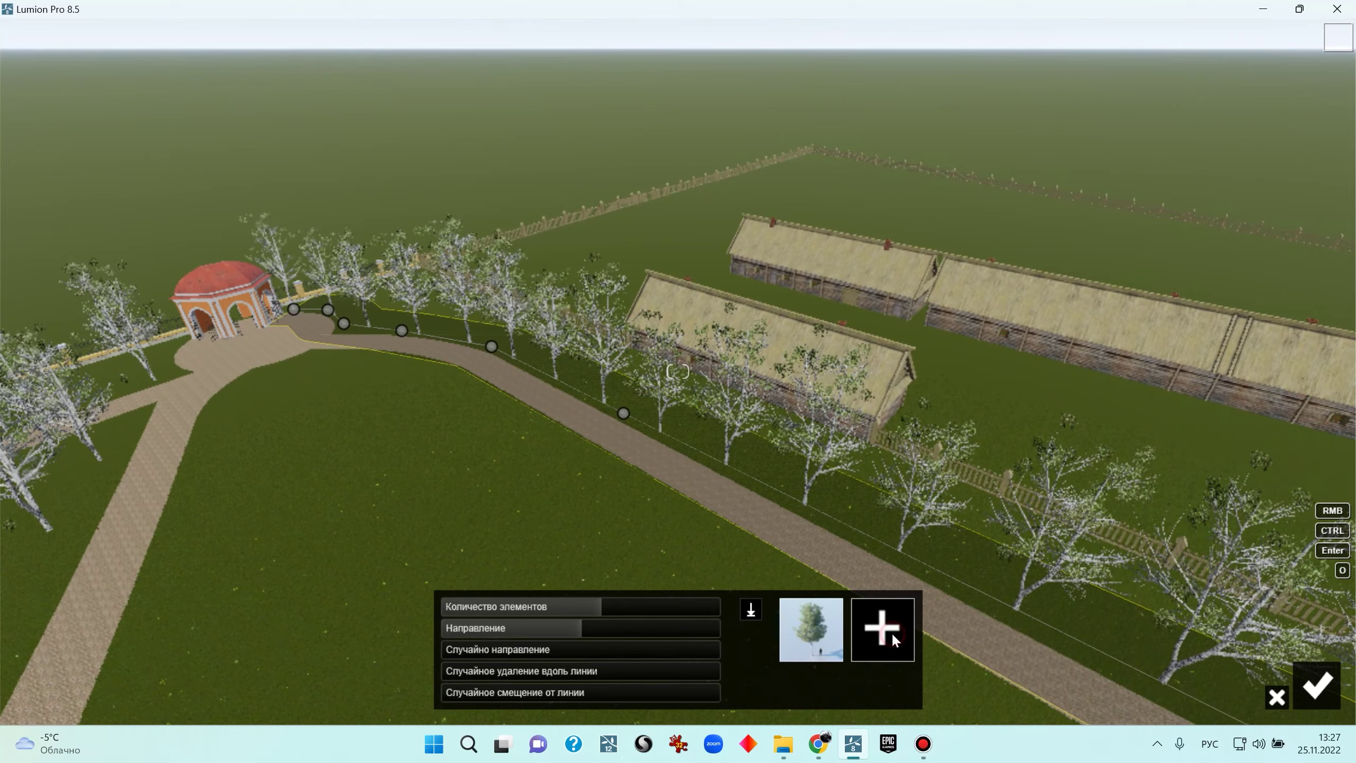
pyautogui.click(892, 631)
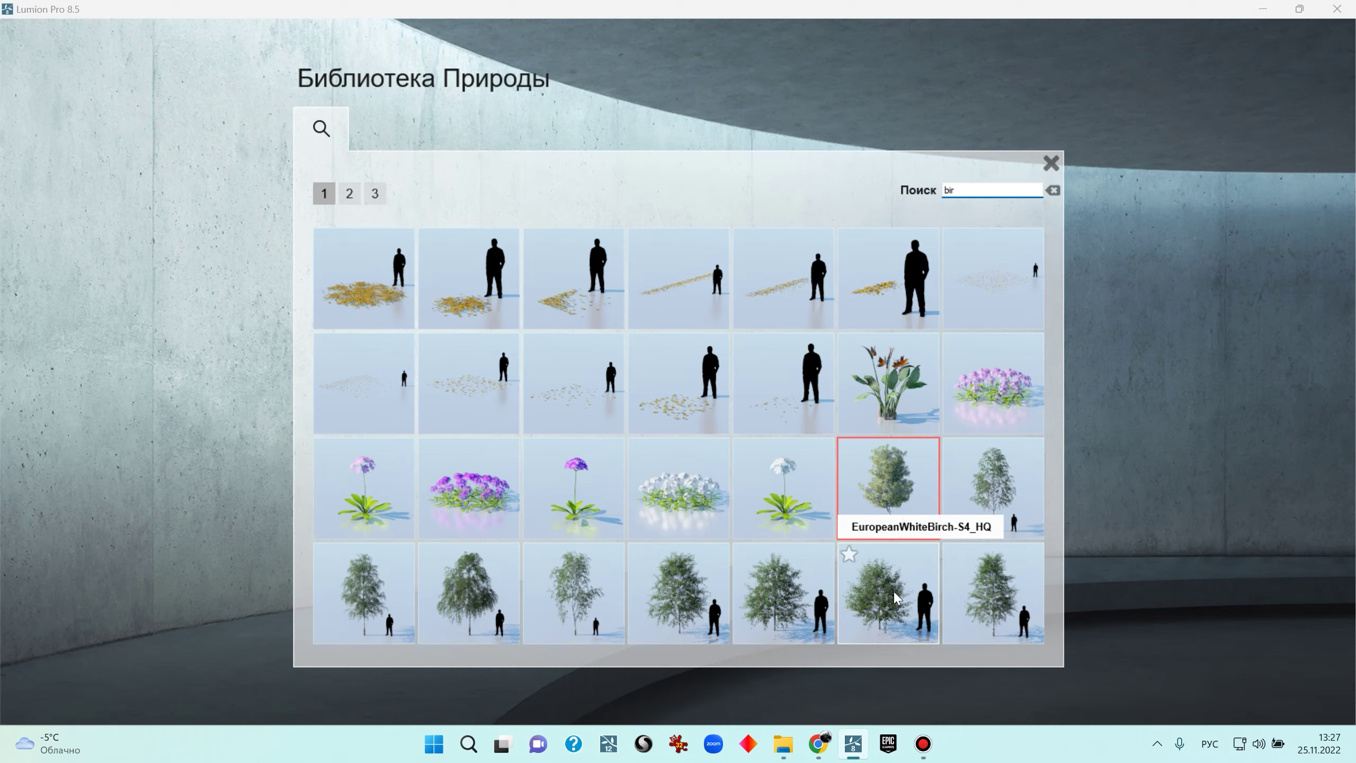
pyautogui.click(991, 599)
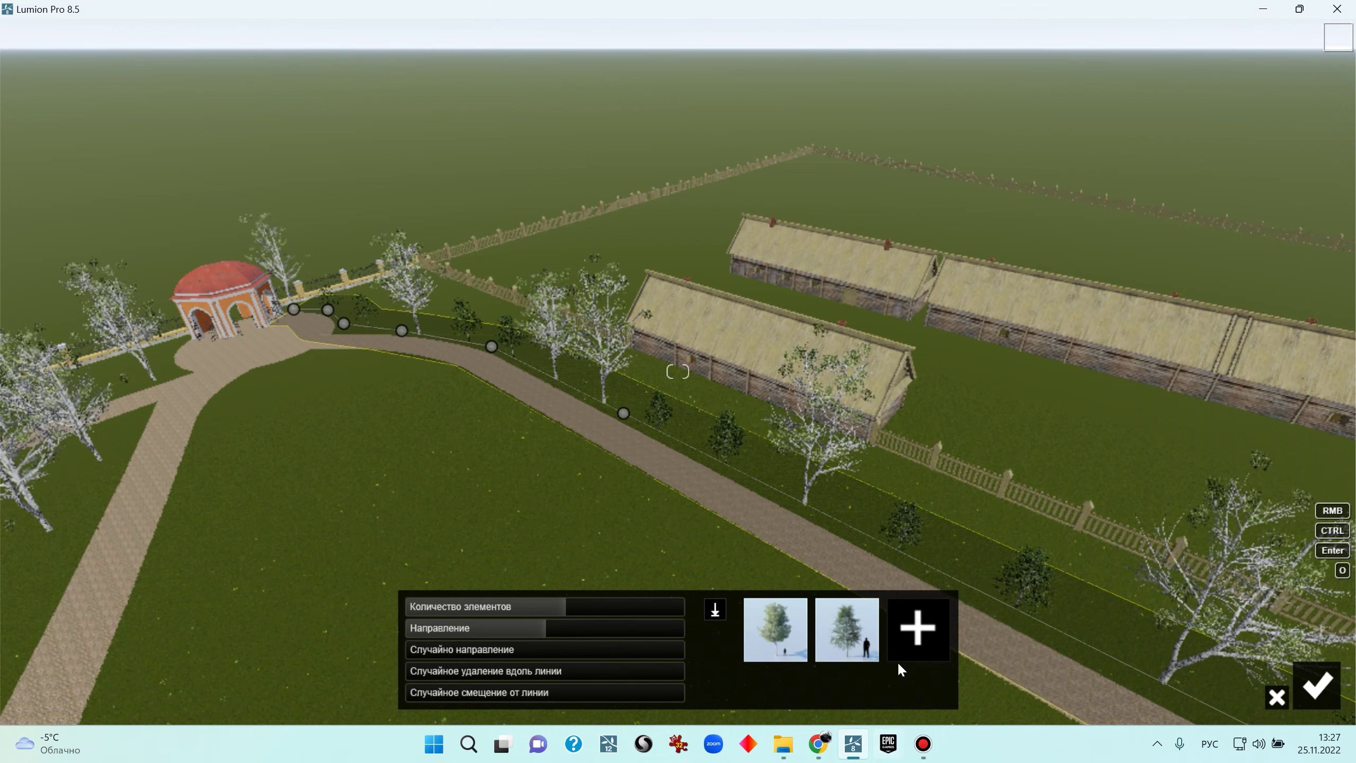
# Try replacing the second birch model in the mass placement line with EuropeanWhiteBirch-M_HQ
pyautogui.click(845, 625)
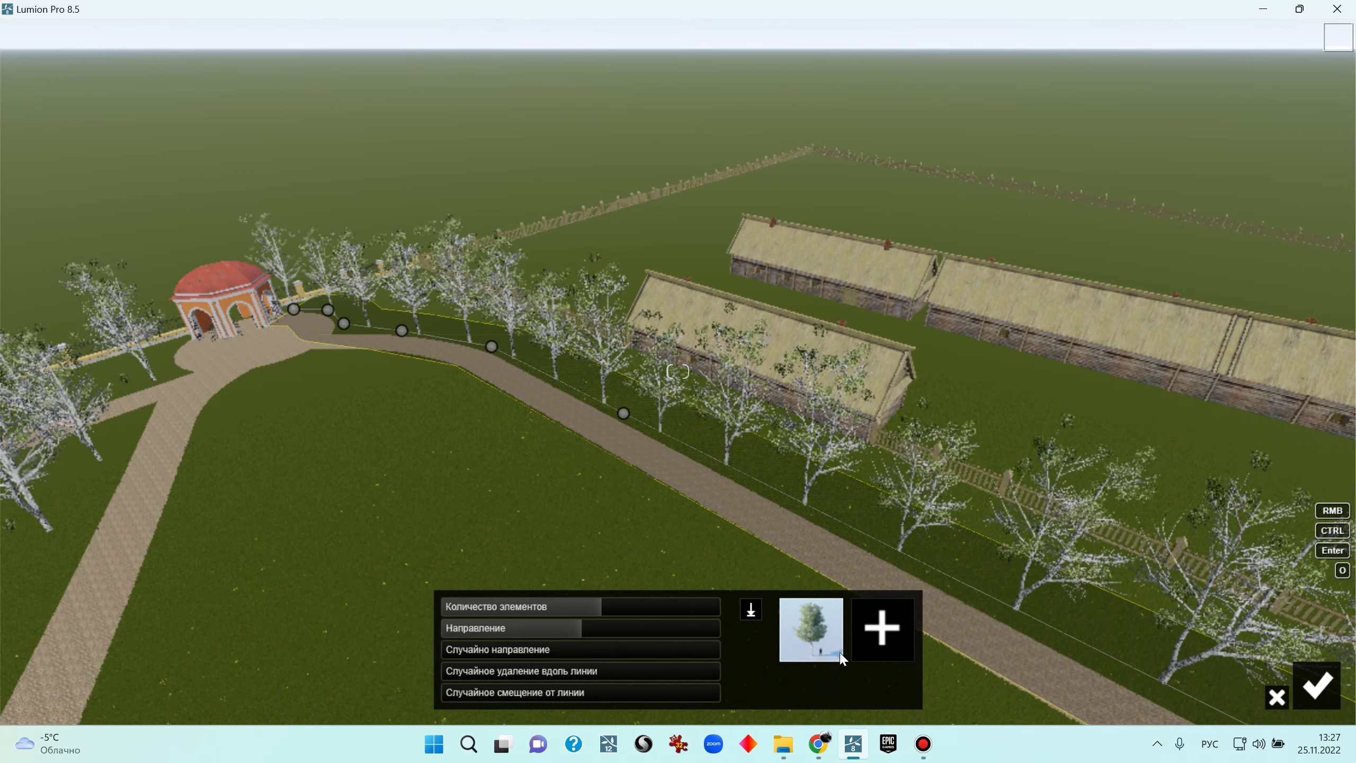
pyautogui.click(874, 633)
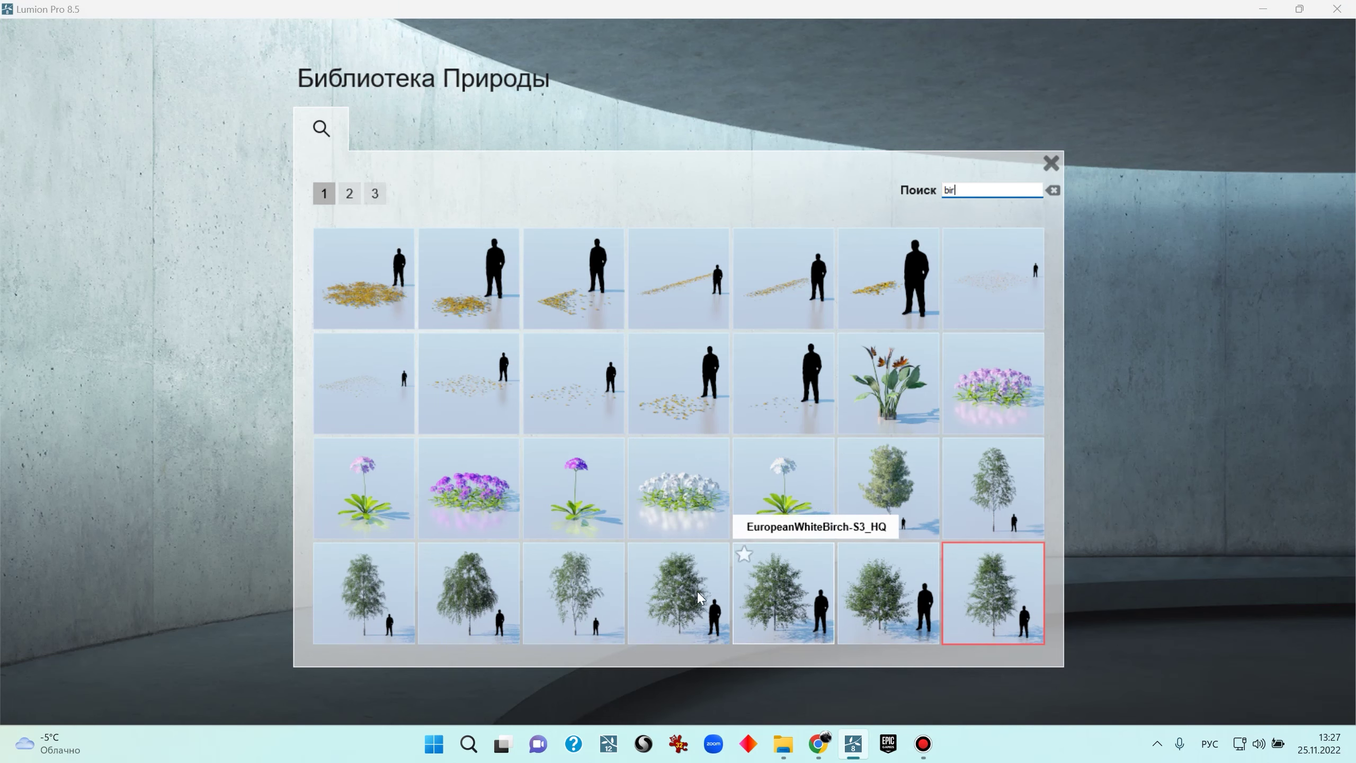
pyautogui.click(561, 588)
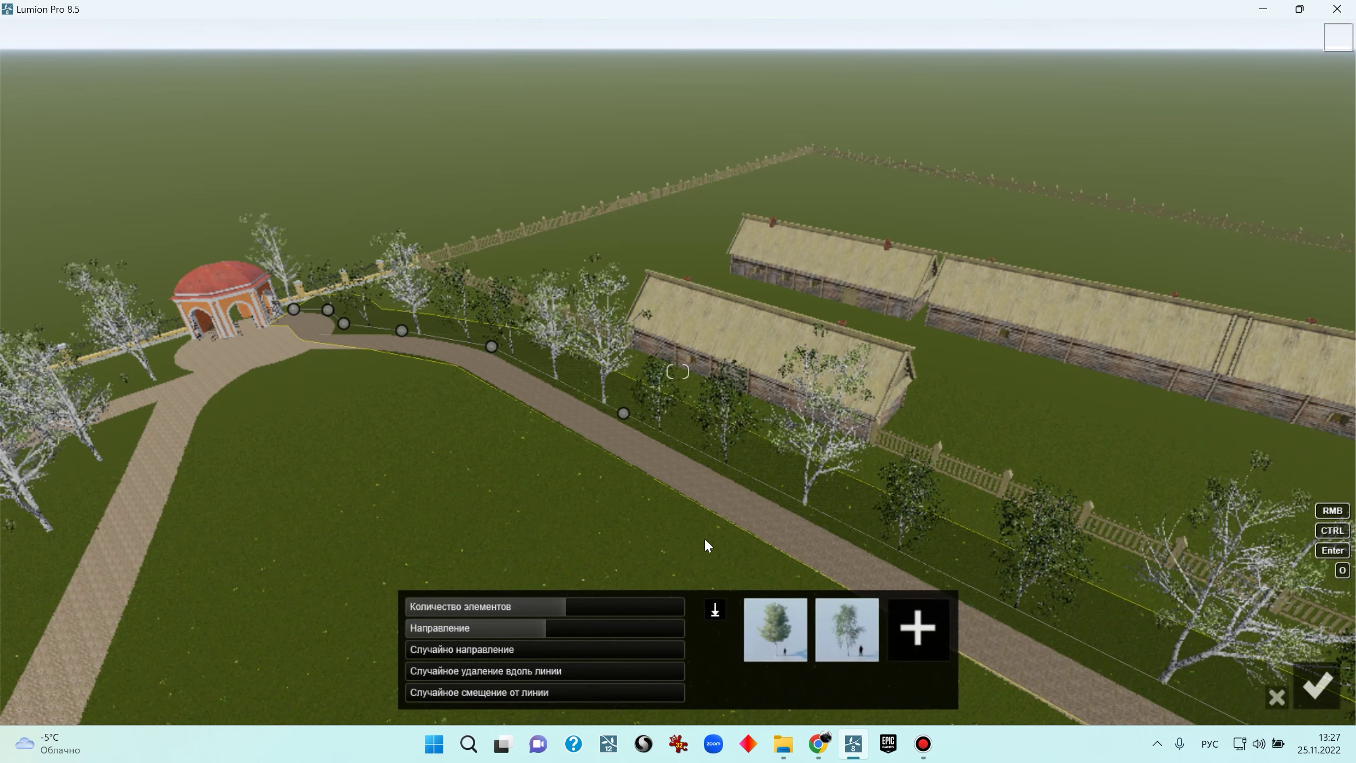
pyautogui.click(875, 639)
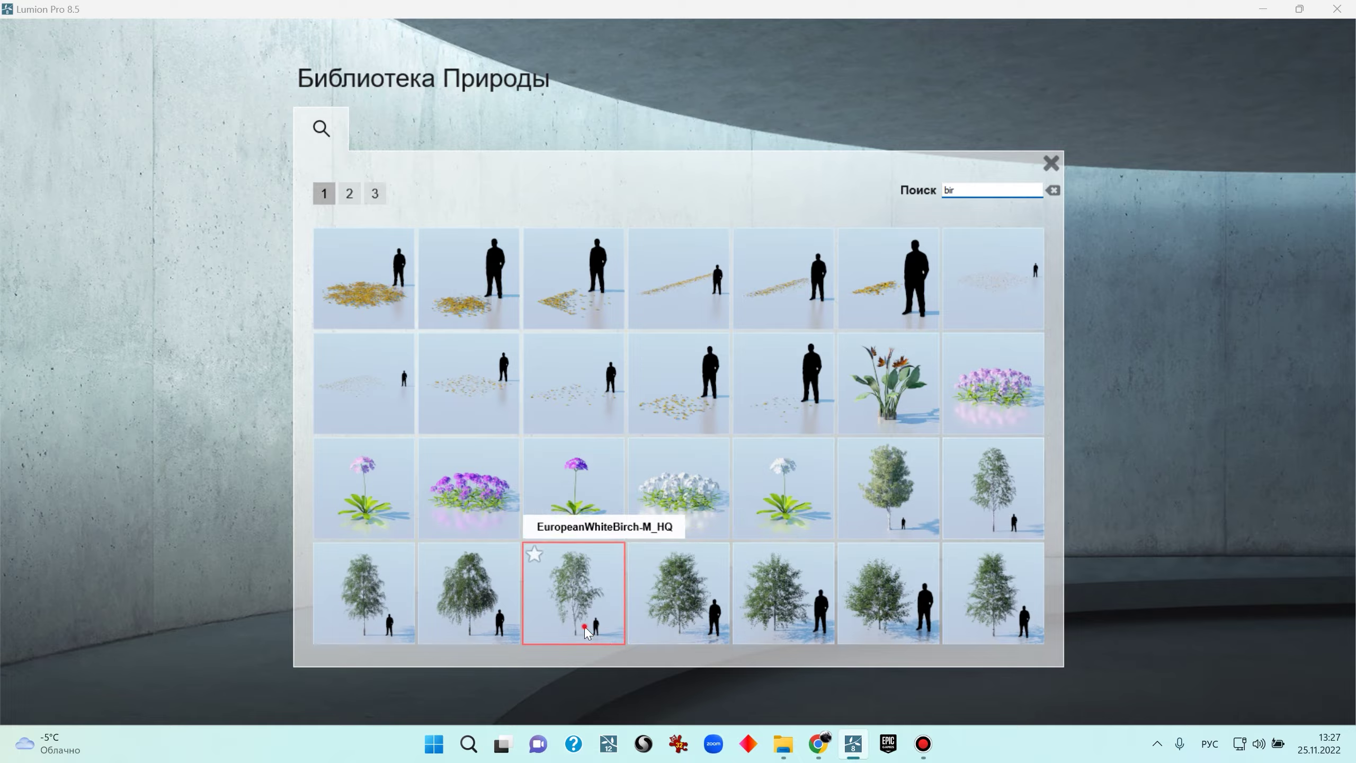
pyautogui.click(595, 600)
pyautogui.moveTo(661, 430); pyautogui.dragTo(665, 457, button='right')
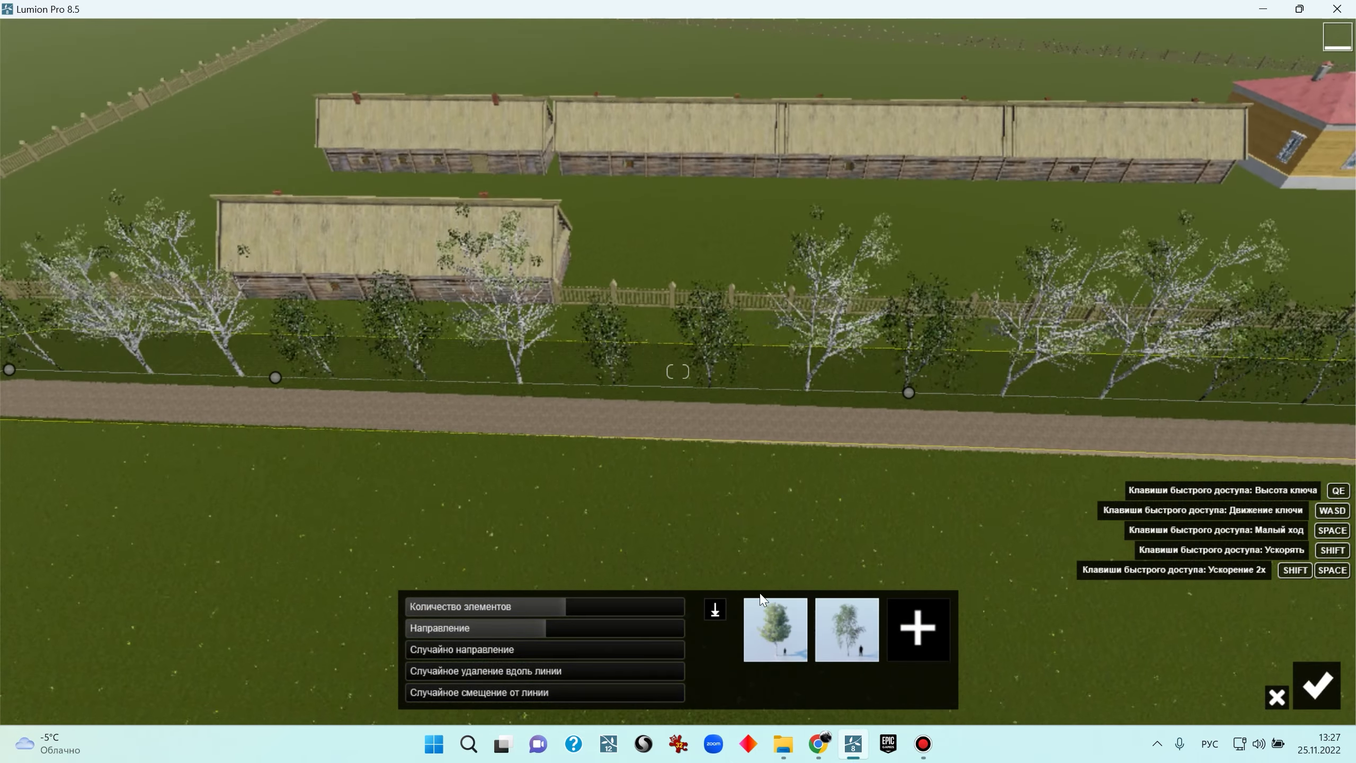
# Remove the second birch model from the fence-side line and confirm the mass placement
pyautogui.click(848, 629)
pyautogui.moveTo(694, 405); pyautogui.dragTo(735, 426, button='right')
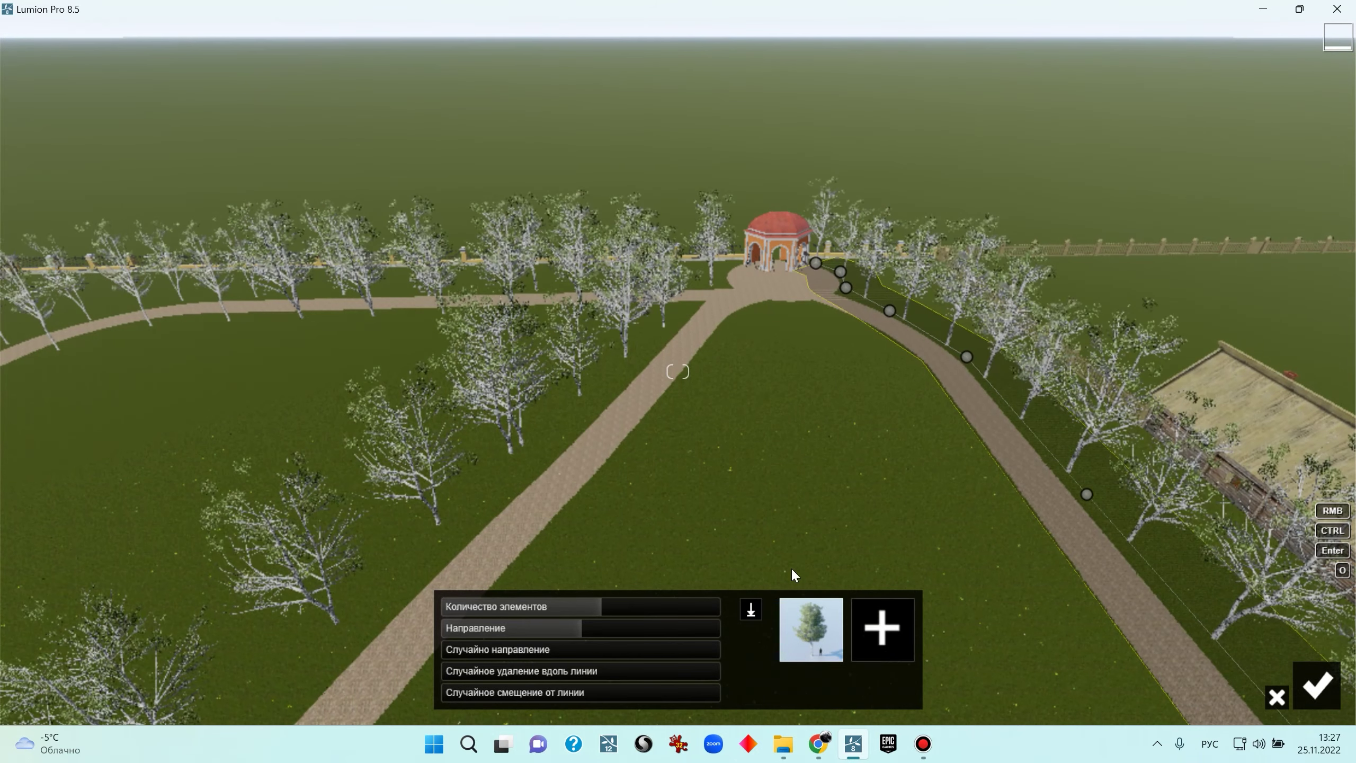
pyautogui.click(1327, 693)
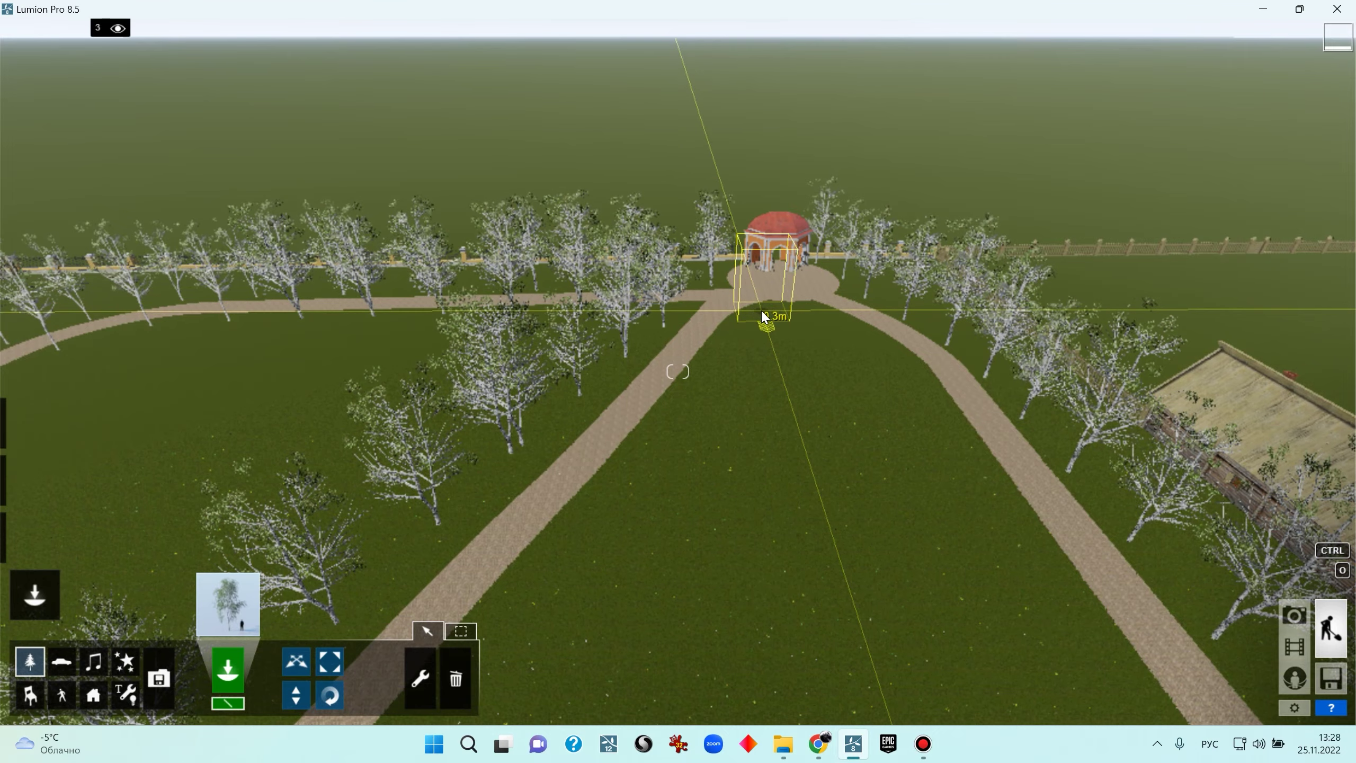
# Start a new mass placement of birches beside the gazebo junction, following the unplanted edge of the inner path
pyautogui.click(761, 310)
pyautogui.moveTo(777, 383); pyautogui.dragTo(728, 297, button='right')
pyautogui.press('w')
pyautogui.click(703, 359)
pyautogui.keyDown('ctrl'); pyautogui.click(680, 475); pyautogui.keyUp('ctrl')
pyautogui.moveTo(868, 475); pyautogui.dragTo(863, 464, button='right')
pyautogui.keyDown('ctrl'); pyautogui.click(744, 434); pyautogui.keyUp('ctrl')
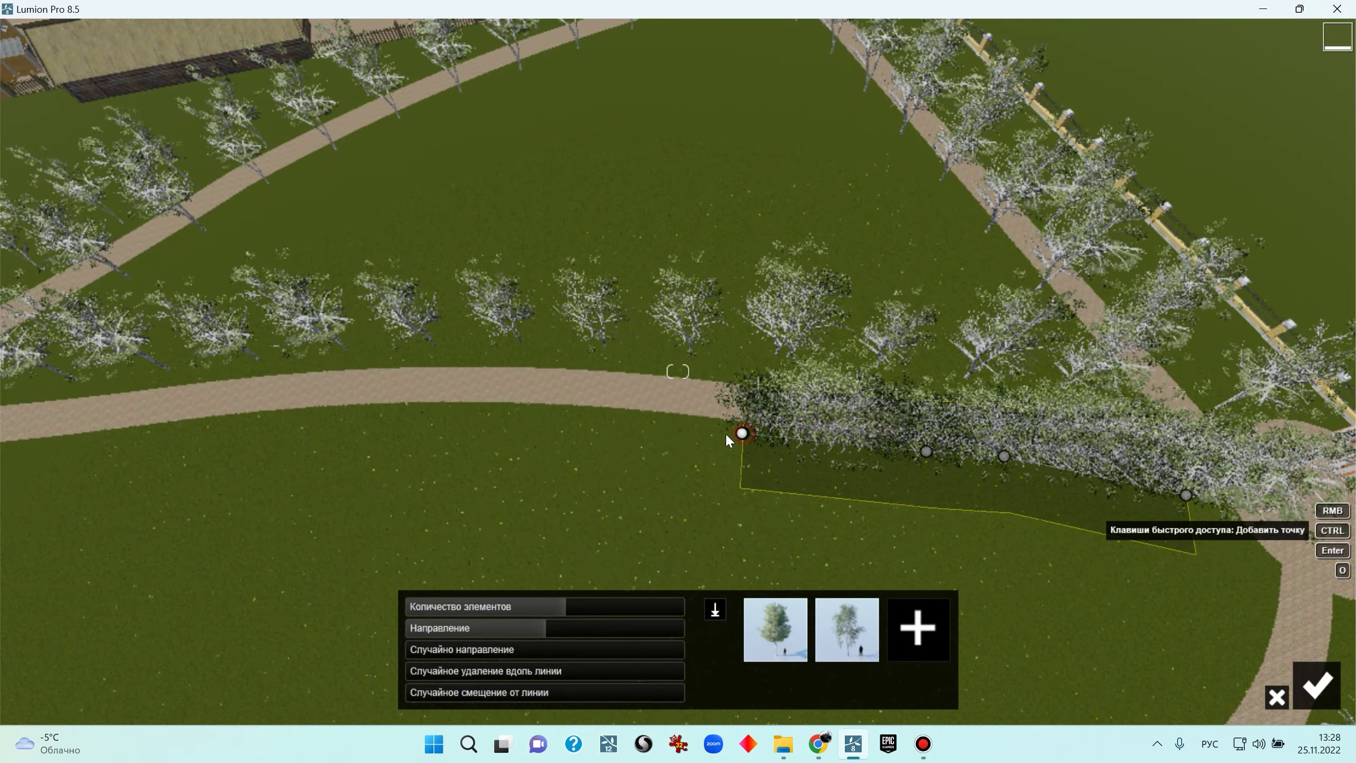
pyautogui.keyDown('ctrl'); pyautogui.click(552, 424); pyautogui.keyUp('ctrl')
# Extend the birch line along the inner path's edge toward the junction near the flower beds
pyautogui.moveTo(552, 424); pyautogui.dragTo(572, 406, button='right')
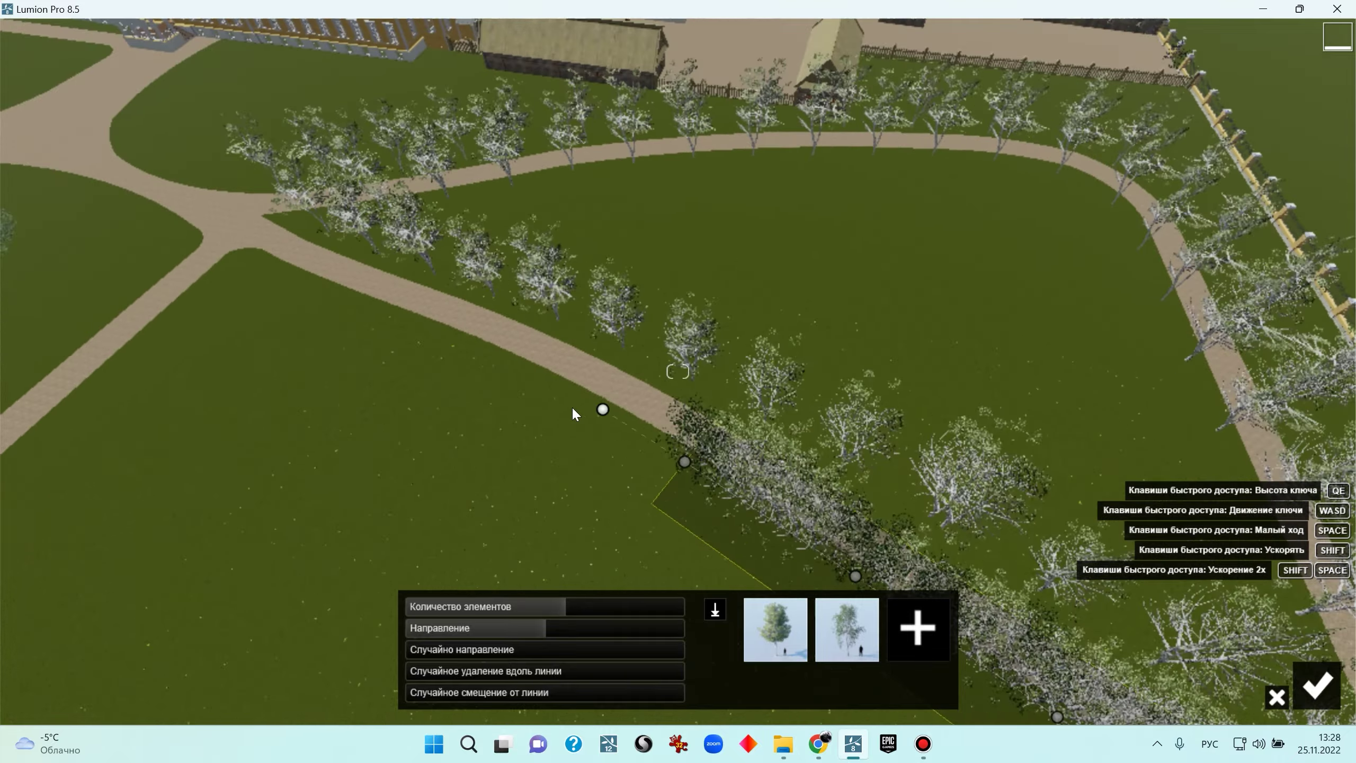
pyautogui.keyDown('ctrl'); pyautogui.click(557, 395); pyautogui.keyUp('ctrl')
pyautogui.click(522, 384)
pyautogui.keyDown('ctrl'); pyautogui.click(361, 300); pyautogui.keyUp('ctrl')
pyautogui.keyDown('ctrl'); pyautogui.click(260, 266); pyautogui.keyUp('ctrl')
# Continue the birch line along the cross path near the star flower bed and around its far rounded corner
pyautogui.moveTo(261, 267); pyautogui.dragTo(446, 131, button='right')
pyautogui.keyDown('ctrl'); pyautogui.click(445, 131); pyautogui.keyUp('ctrl')
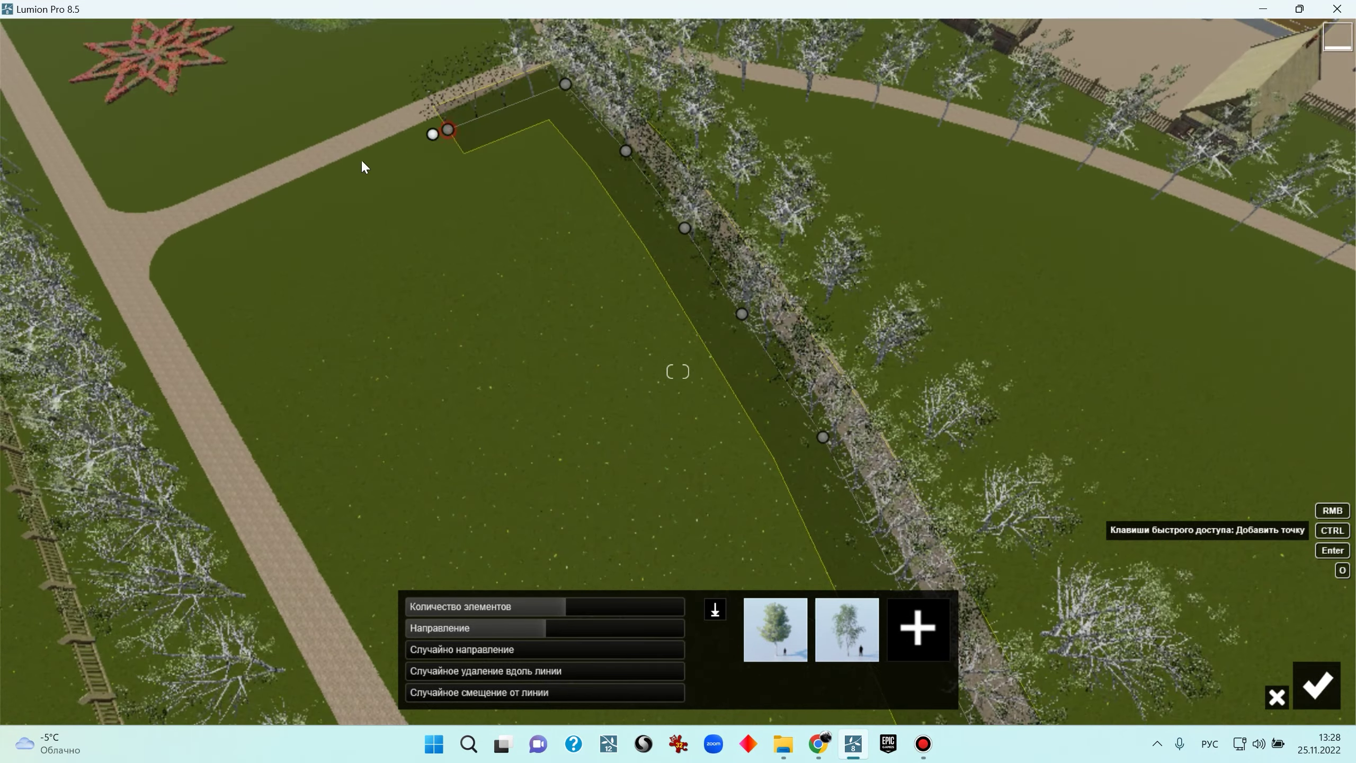
pyautogui.click(286, 202)
pyautogui.click(179, 245)
pyautogui.click(175, 300)
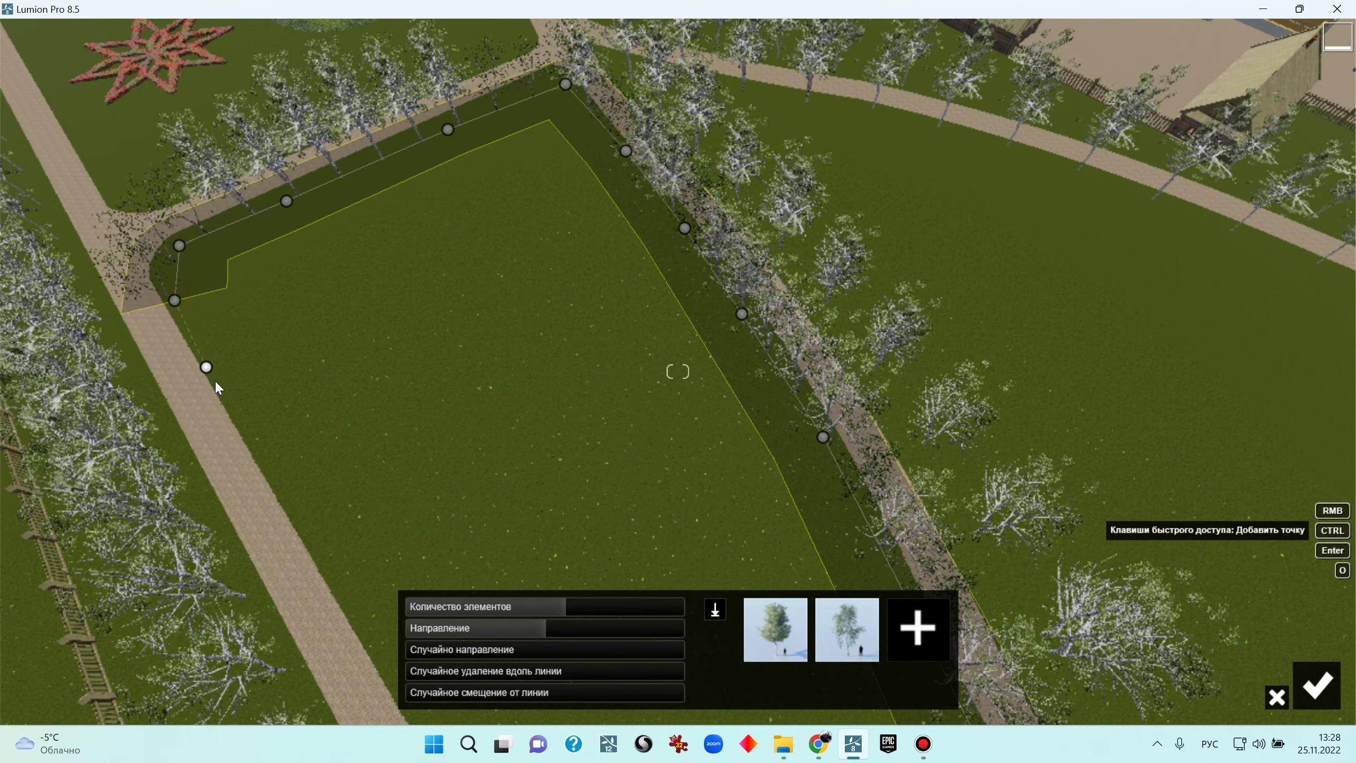
# Run the birch line back along the lawn edge of the path facing the log barns to the gazebo's paved circle
pyautogui.moveTo(233, 394); pyautogui.dragTo(540, 234, button='right')
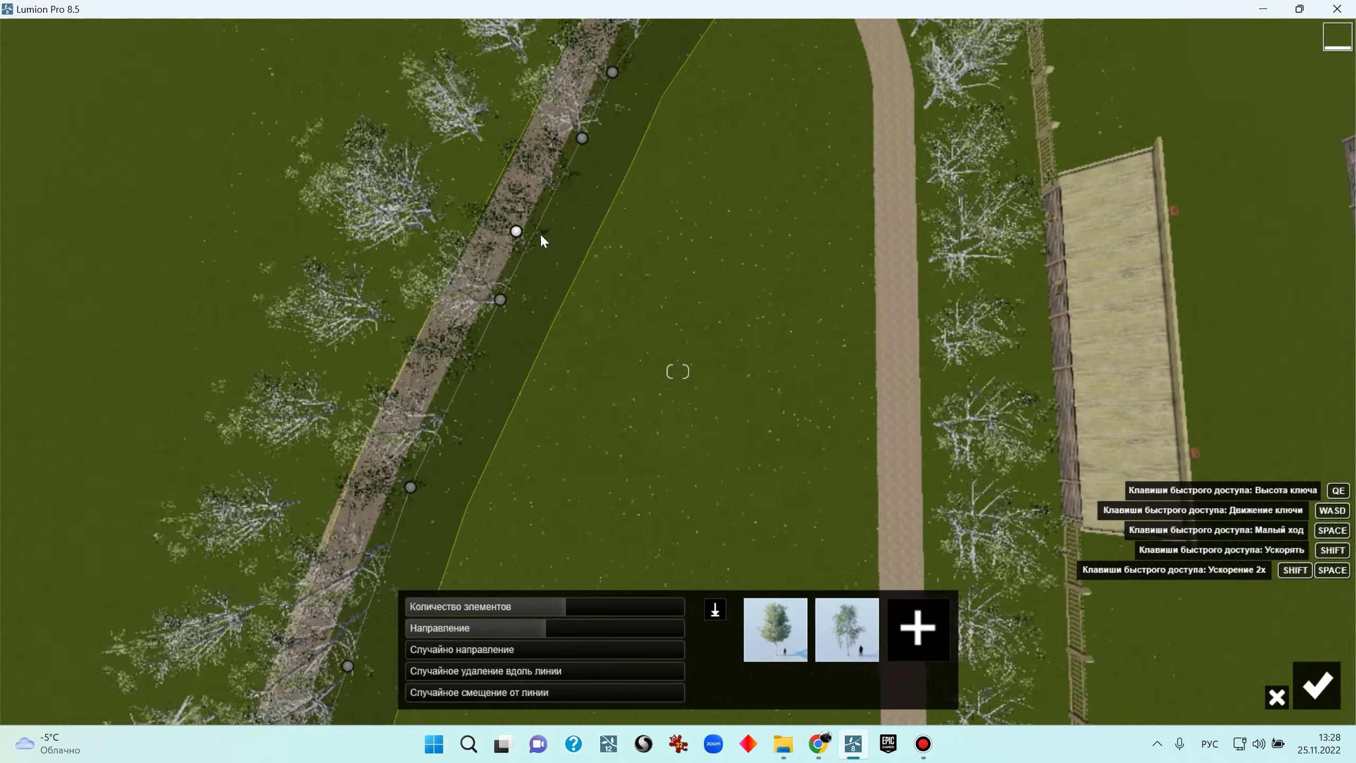
pyautogui.moveTo(856, 196); pyautogui.dragTo(880, 337, button='right')
pyautogui.click(880, 332)
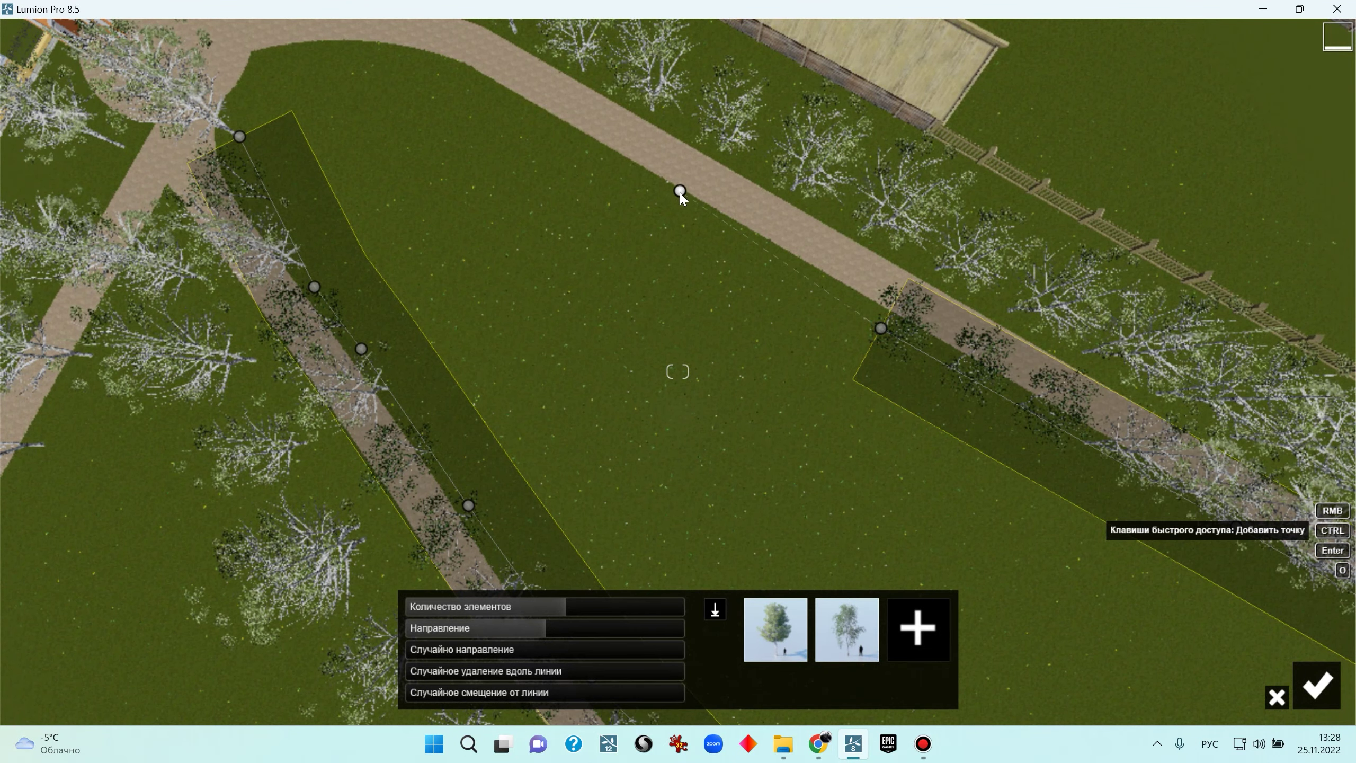
pyautogui.click(672, 199)
pyautogui.click(543, 119)
pyautogui.click(425, 75)
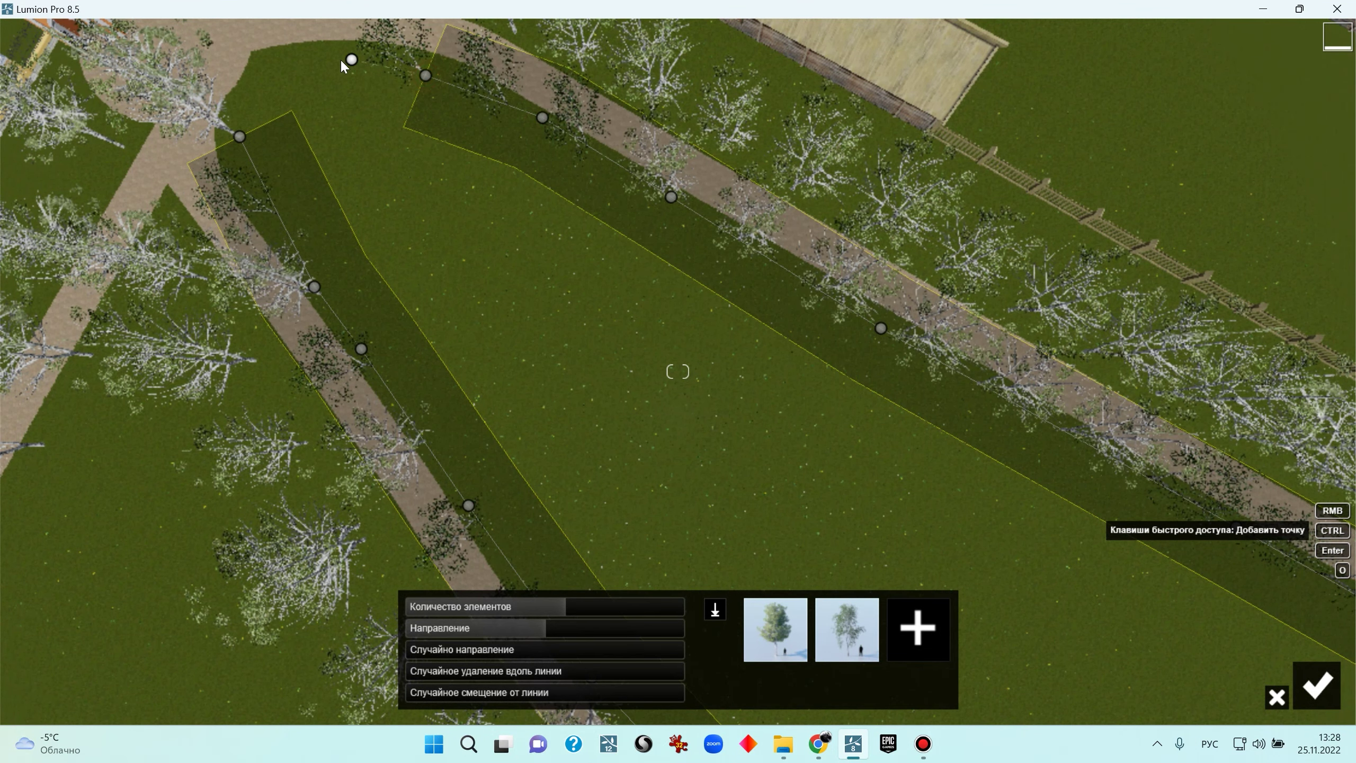
pyautogui.click(323, 59)
pyautogui.click(273, 77)
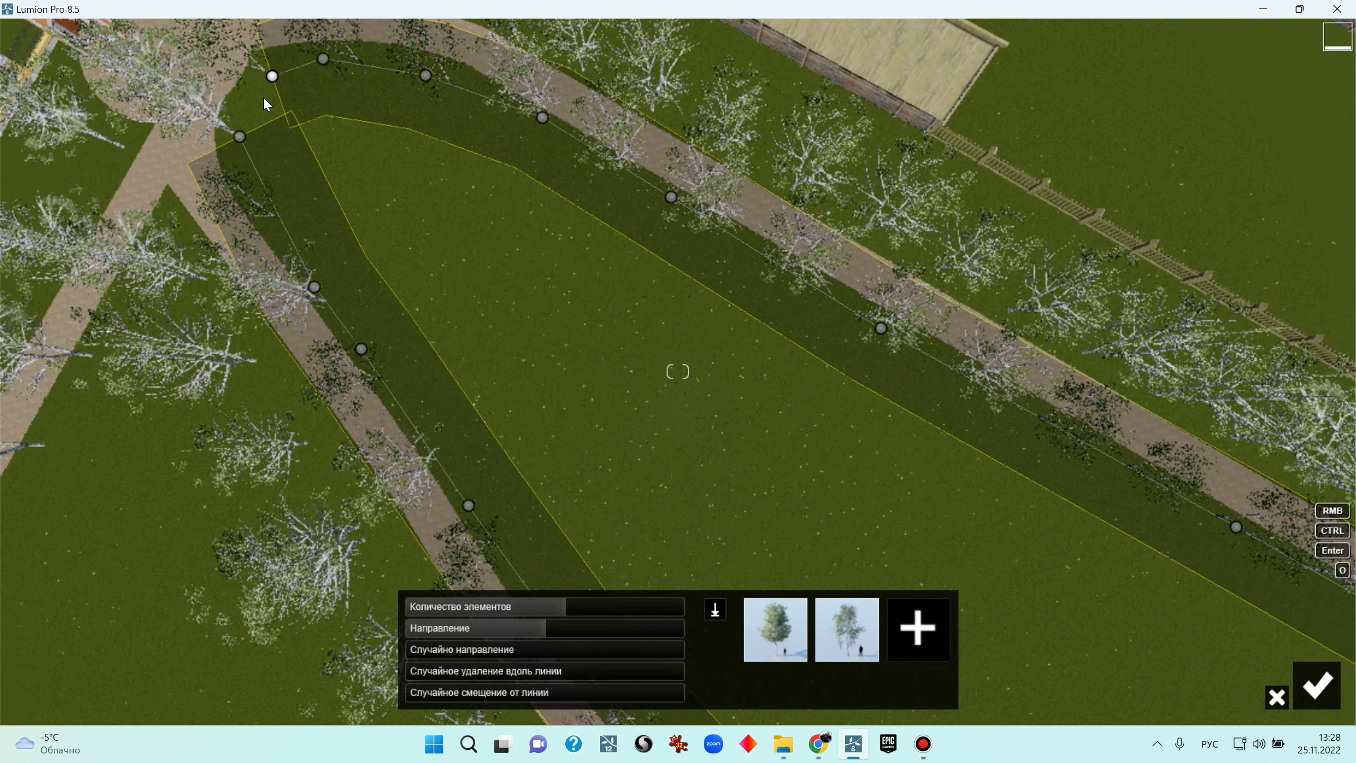
# Apply a slight random direction to the birches around the lawn and confirm the mass placement
pyautogui.moveTo(262, 106); pyautogui.dragTo(526, 237, button='right')
pyautogui.press('w')
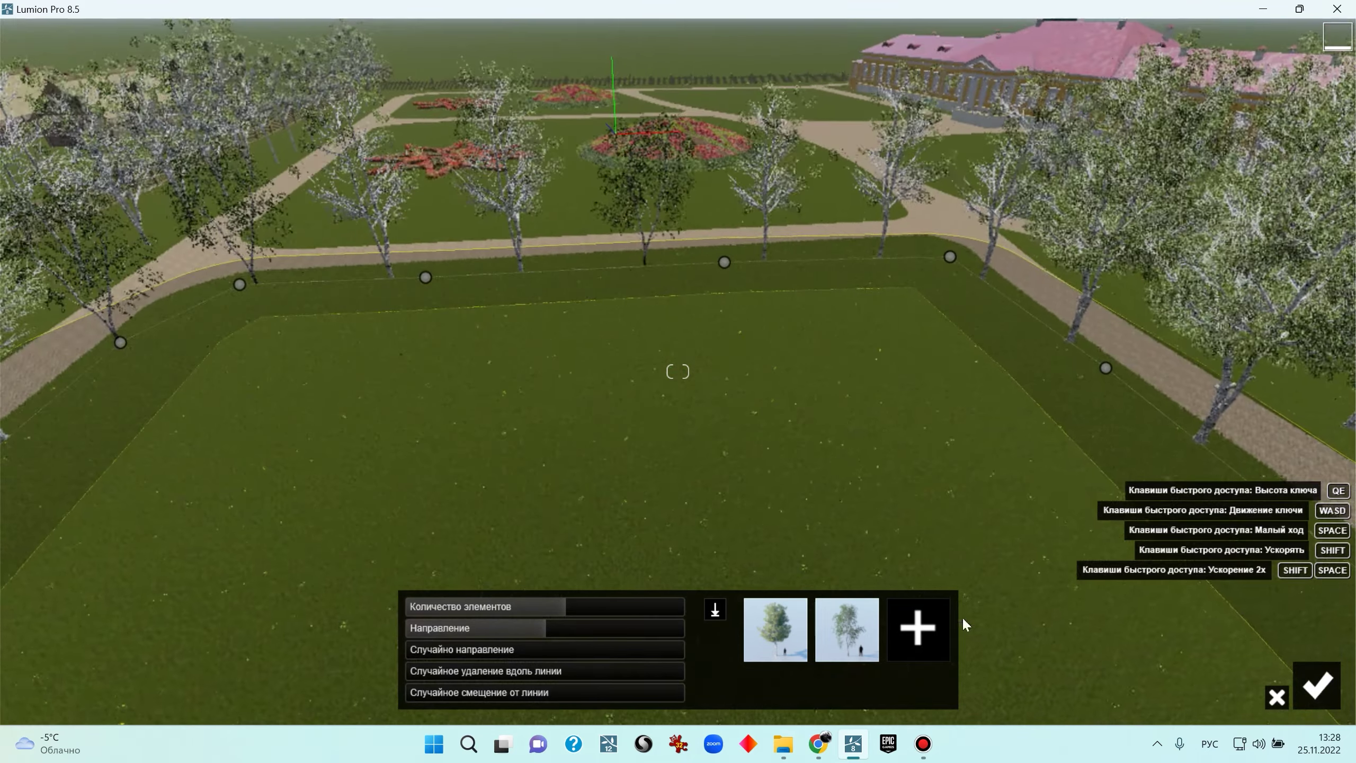
pyautogui.moveTo(448, 647); pyautogui.dragTo(470, 648)
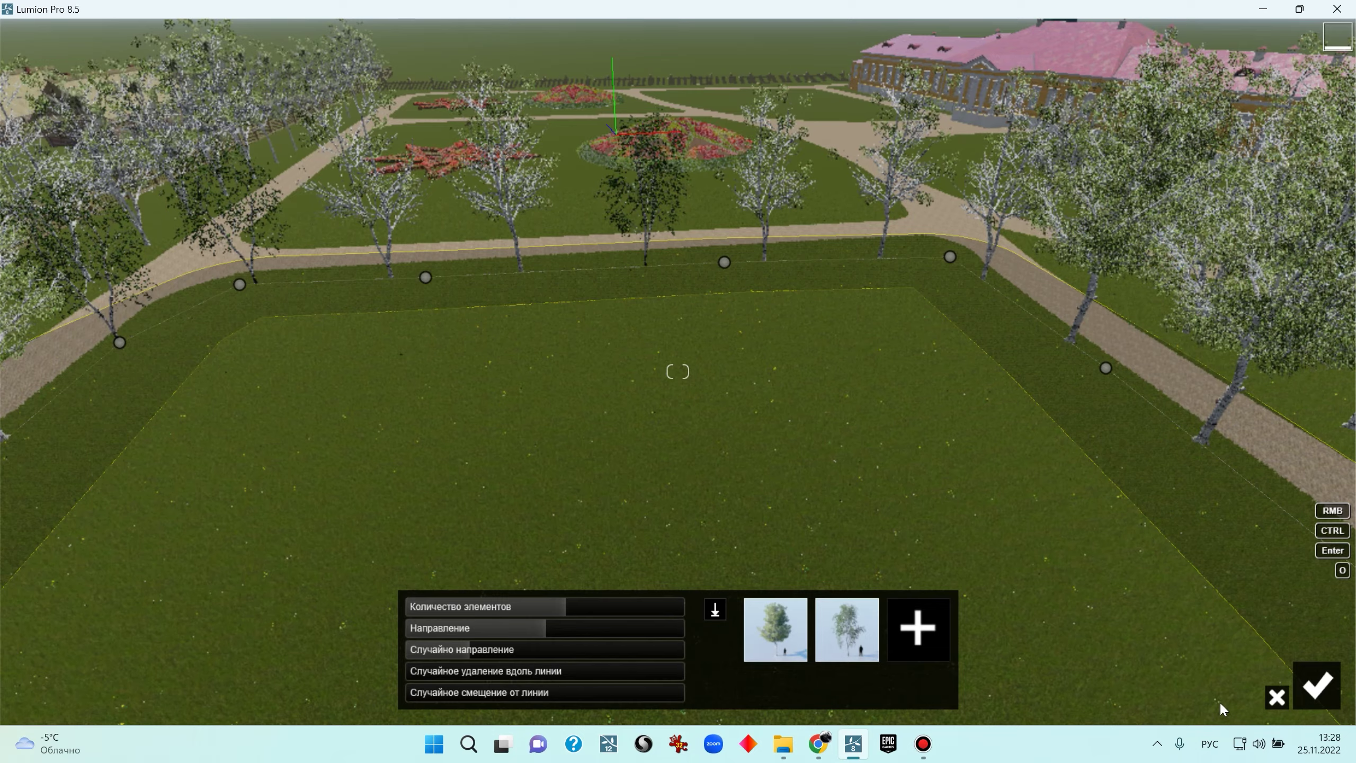
pyautogui.click(1314, 686)
# Clear the birch search in the nature library and choose the yellow daisy cluster from the flowers category
pyautogui.moveTo(1075, 561); pyautogui.dragTo(876, 524, button='right')
pyautogui.press('w')
pyautogui.press('s')
pyautogui.press('w')
pyautogui.press('w')
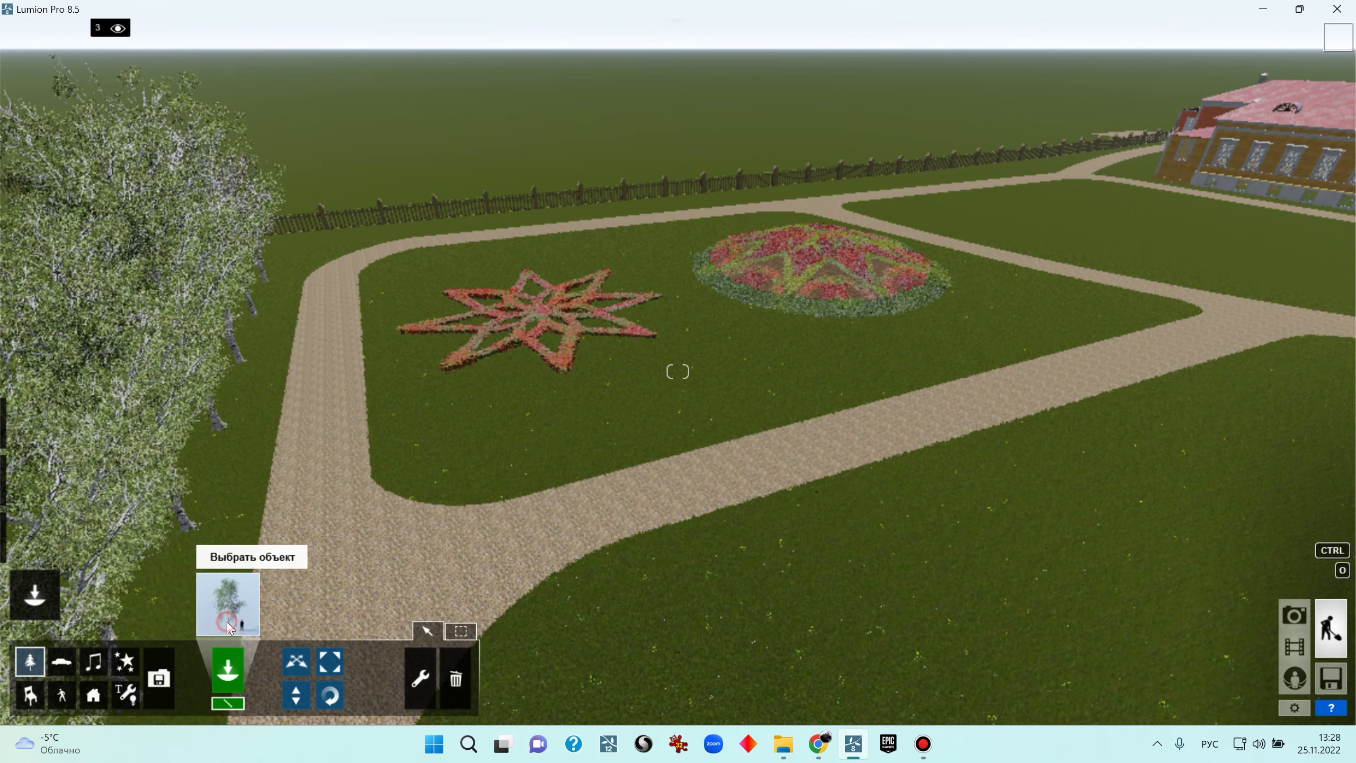
pyautogui.click(227, 600)
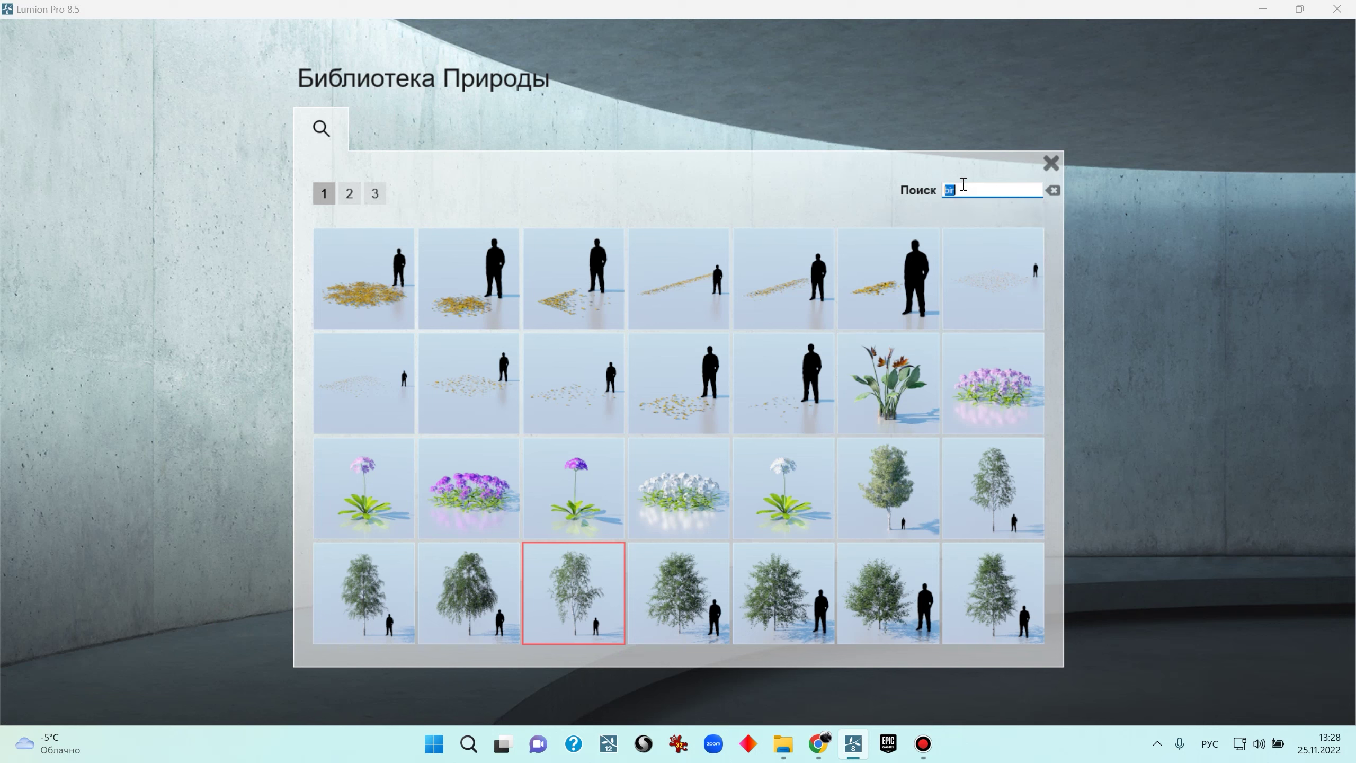
pyautogui.press('BackSpace')
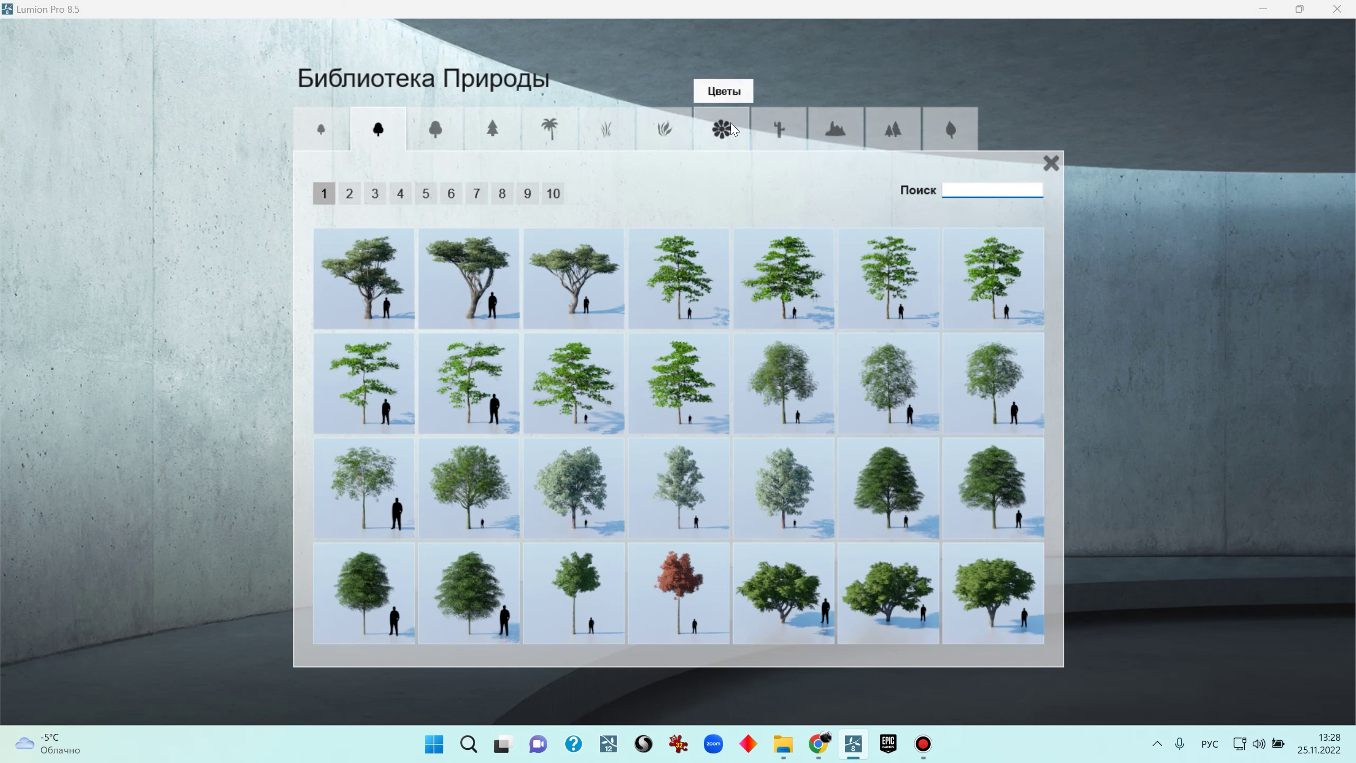
pyautogui.click(740, 140)
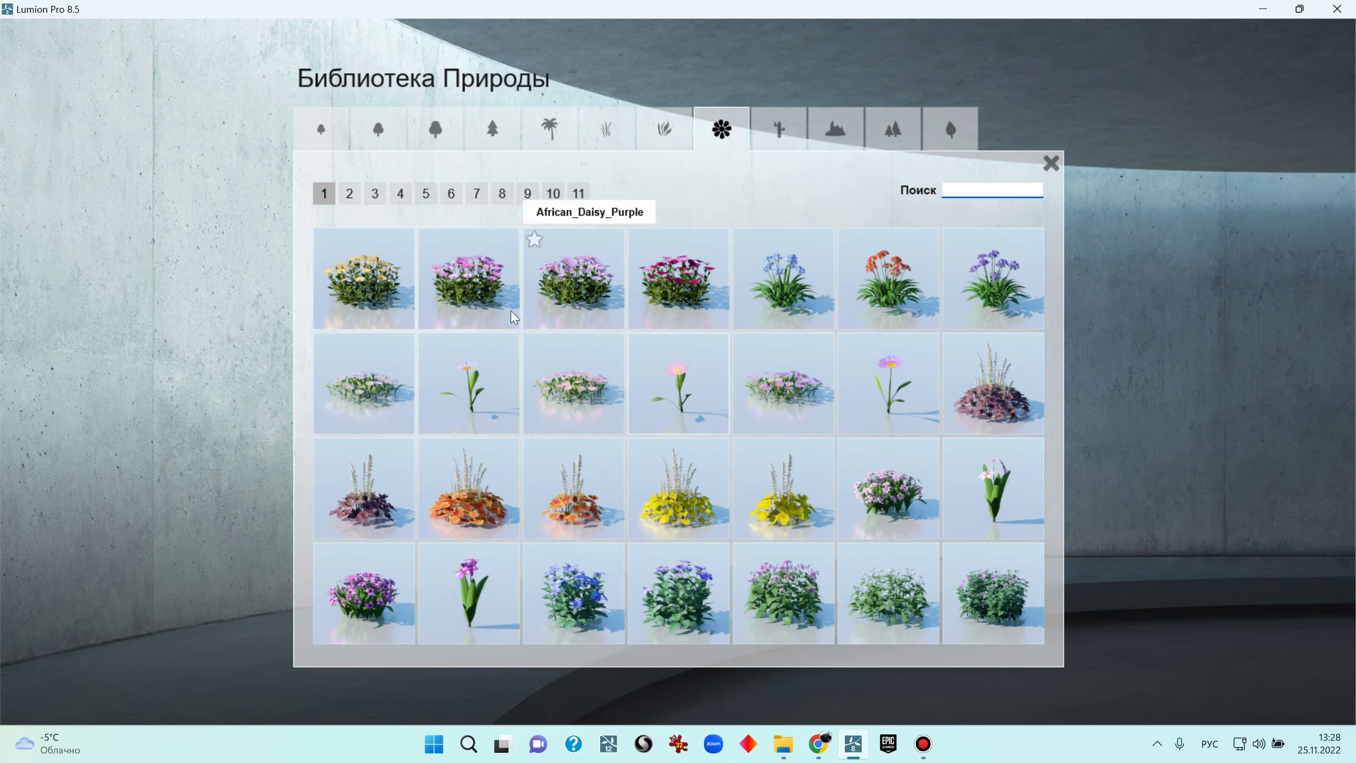
pyautogui.click(691, 469)
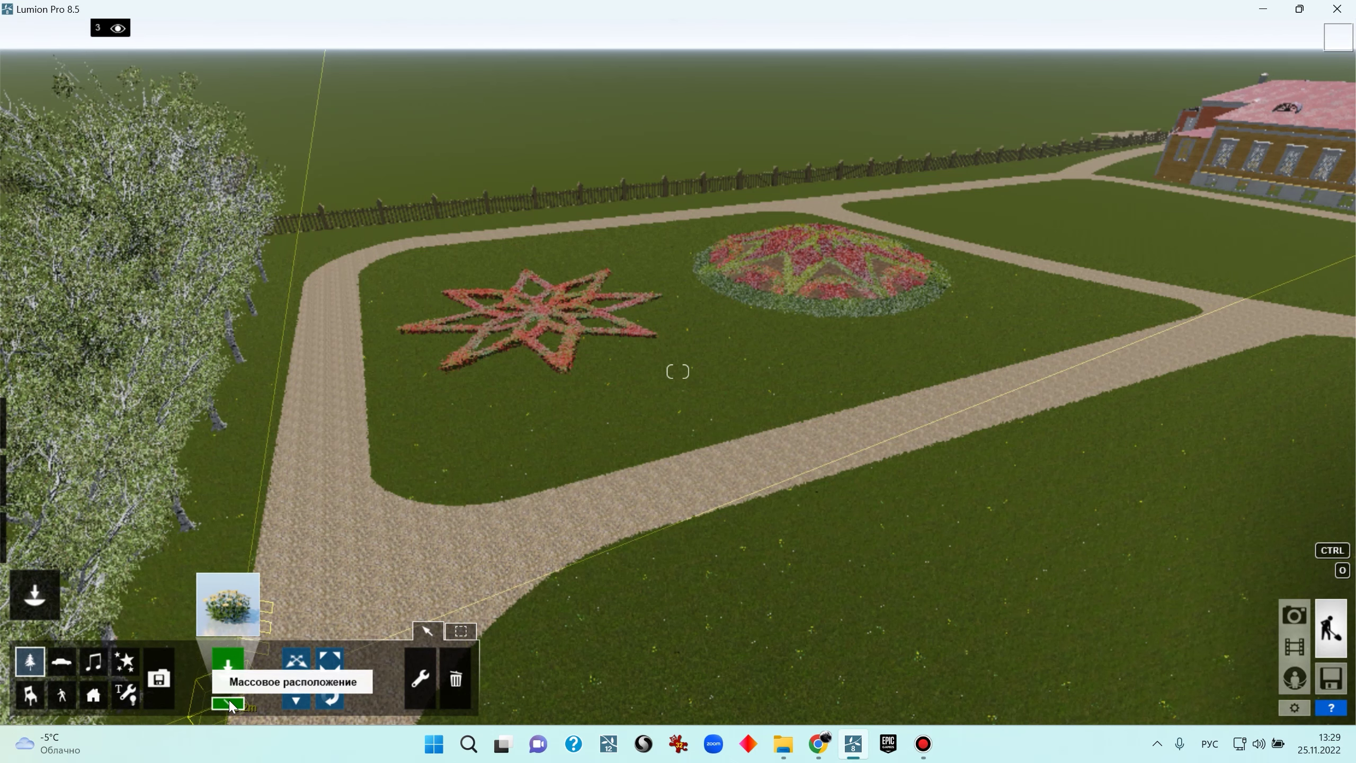
# Draw a mass placement line along the path edge beside the star flower bed and remove the birch models from it
pyautogui.click(383, 468)
pyautogui.moveTo(370, 347); pyautogui.dragTo(369, 342)
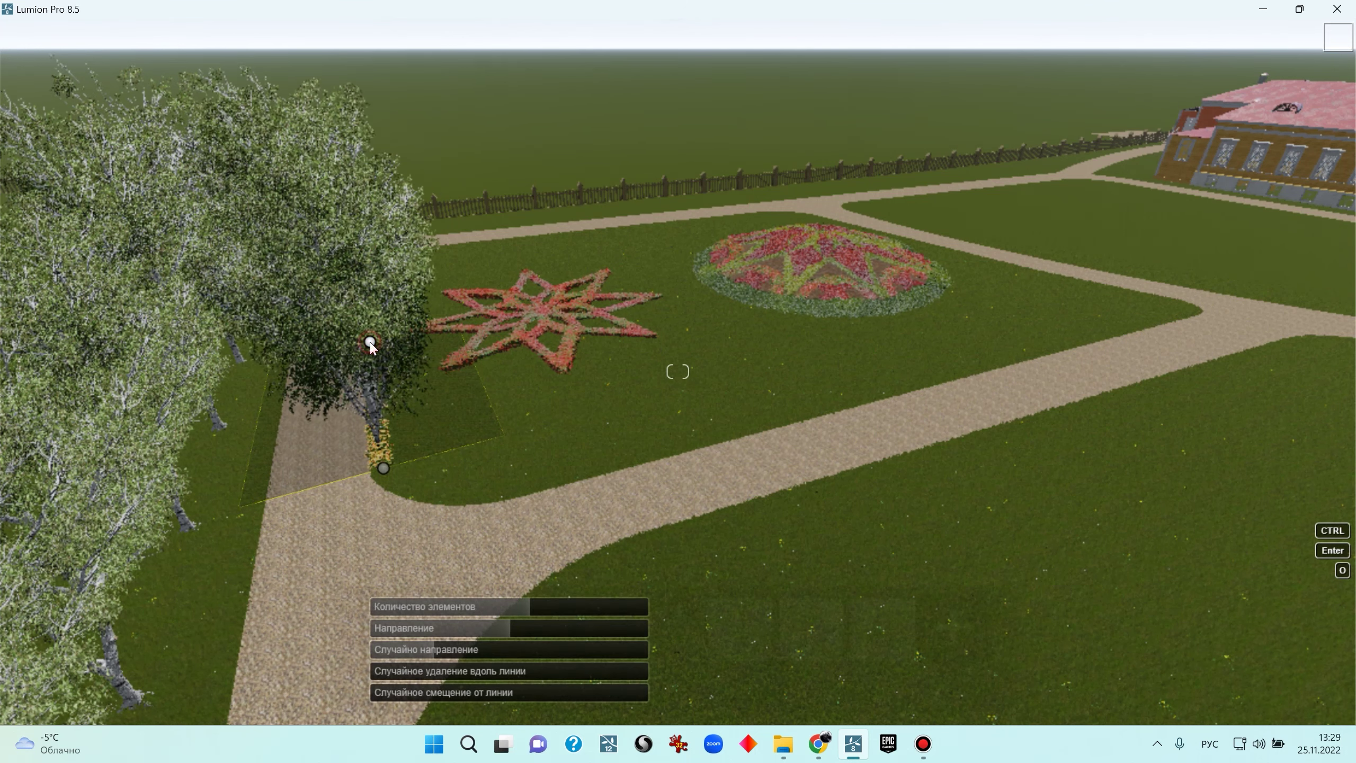
pyautogui.click(812, 635)
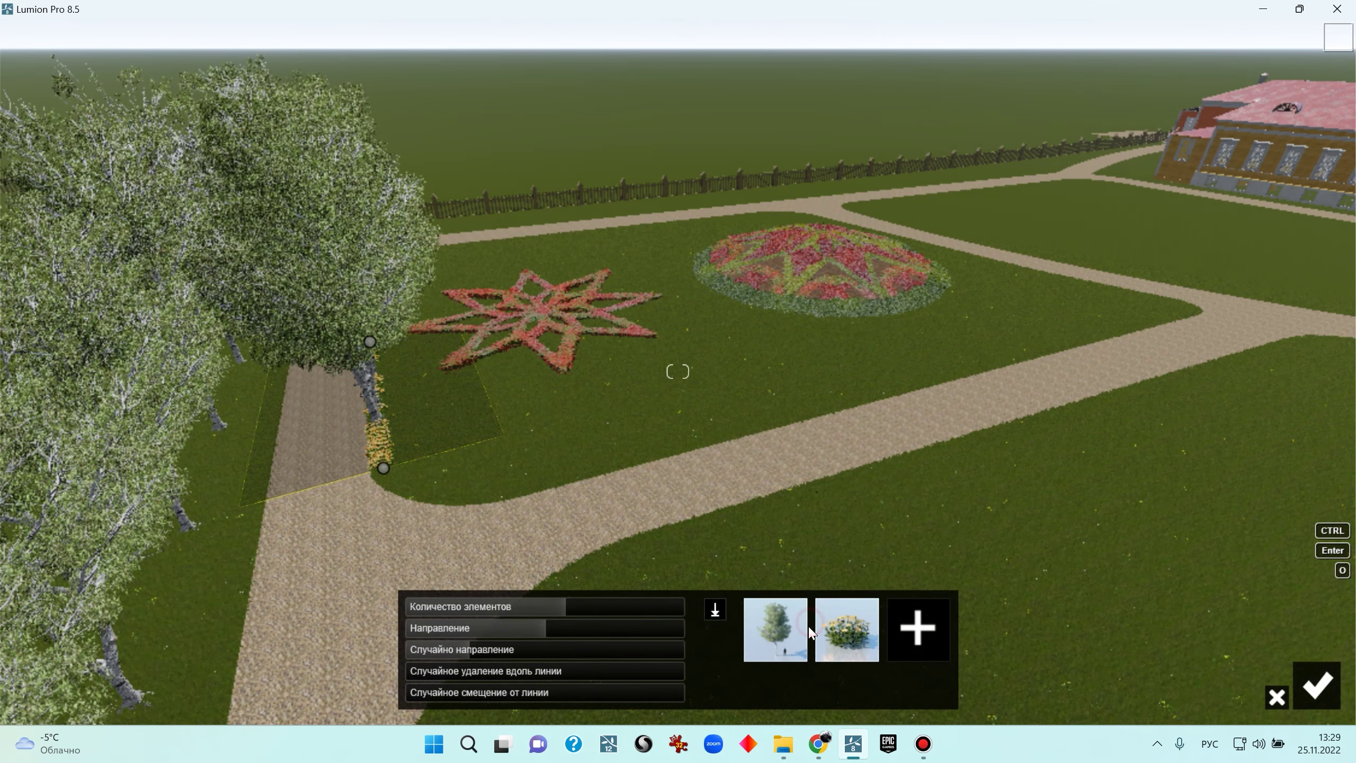
pyautogui.click(772, 637)
# Add African_Daisy_Pink and the dark red daisy cluster to the flower mass placement line
pyautogui.click(898, 643)
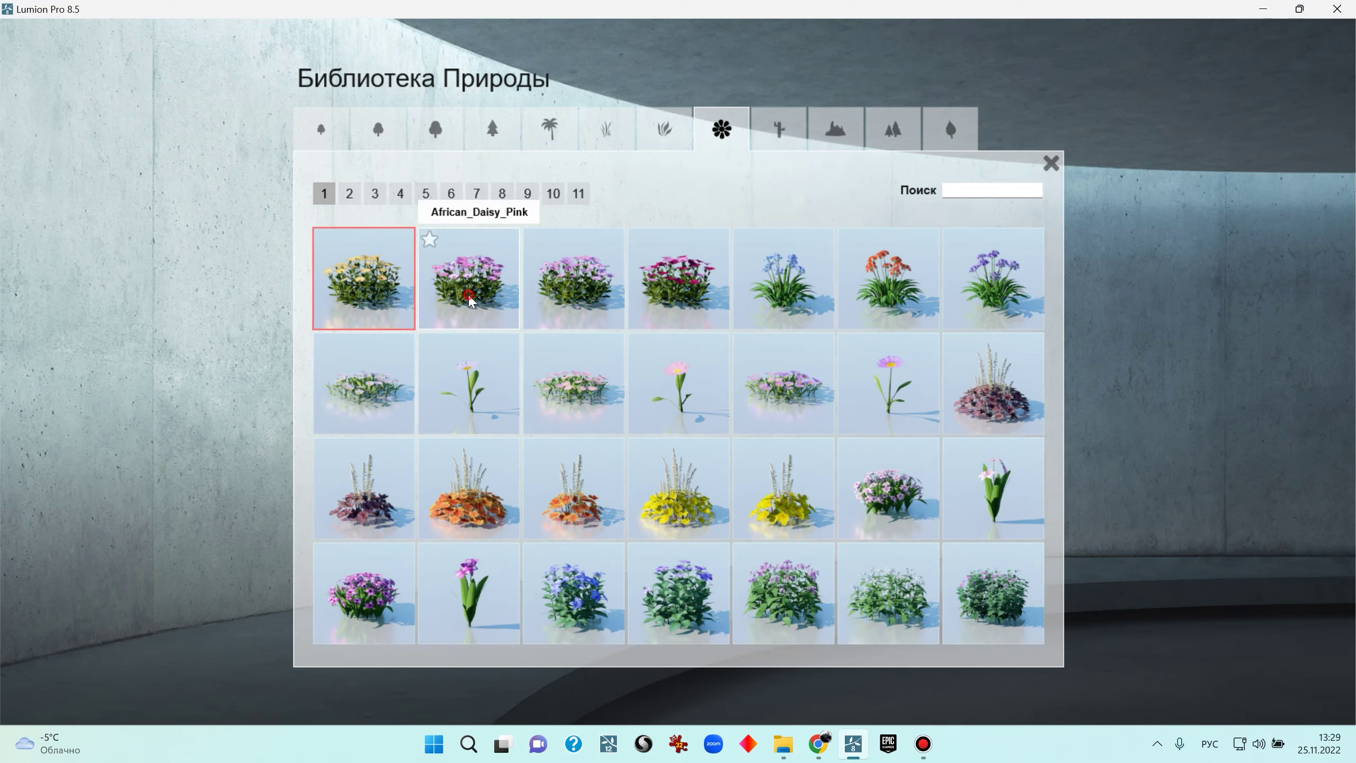
pyautogui.click(469, 301)
pyautogui.click(900, 634)
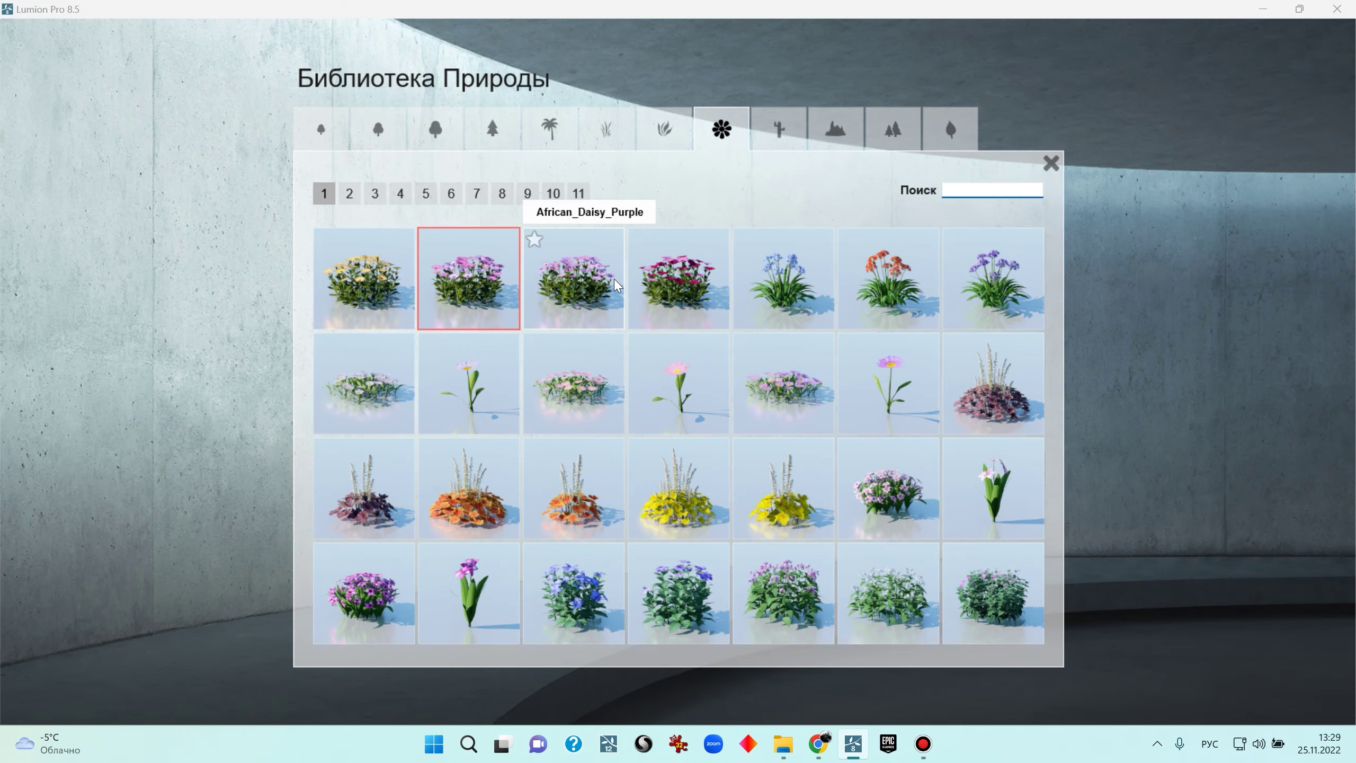
pyautogui.click(696, 295)
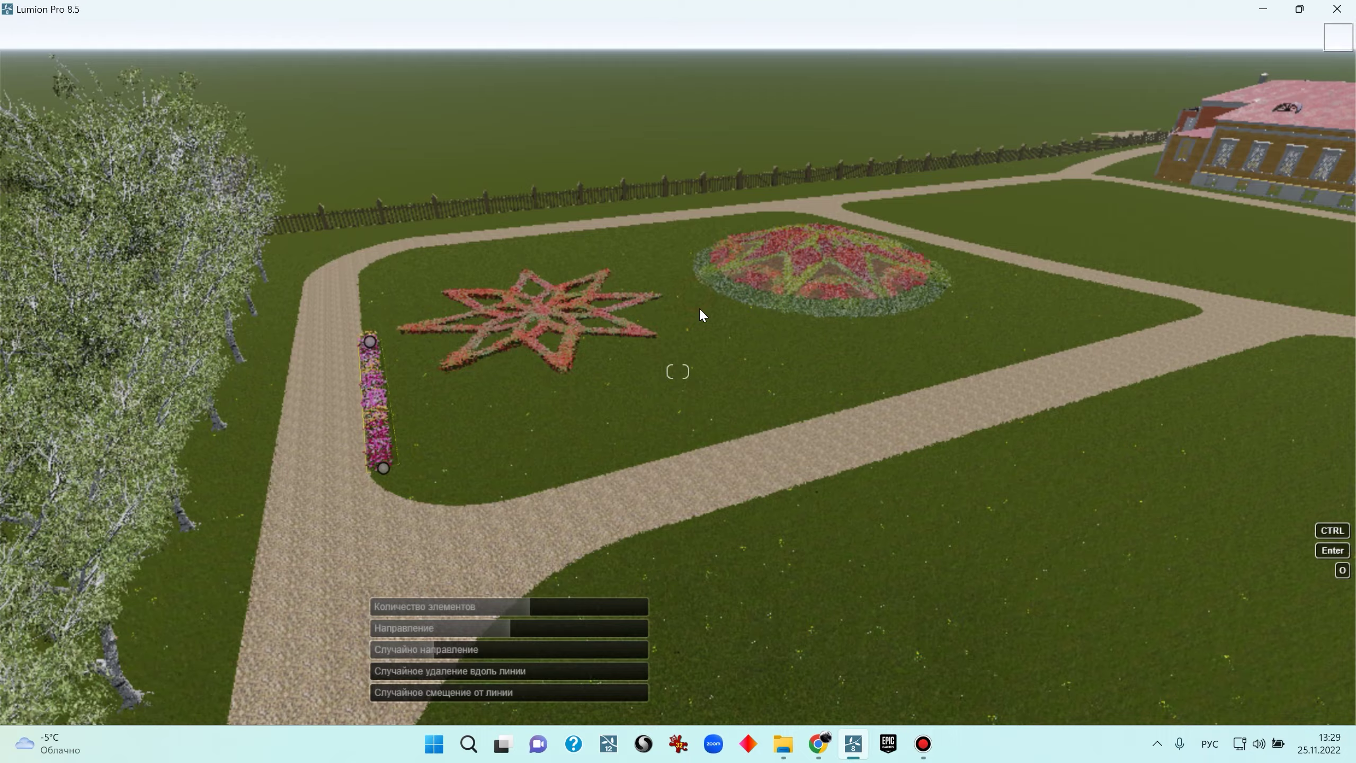
# Stretch the flower line to the lawn's far corner beside the star bed and bend it around the curve
pyautogui.press('w')
pyautogui.moveTo(579, 468)
pyautogui.mouseDown(button='right')
pyautogui.moveTo(417, 267)
pyautogui.moveTo(374, 497)
pyautogui.moveTo(583, 469)
pyautogui.mouseUp(button='right')
pyautogui.moveTo(788, 351); pyautogui.dragTo(458, 453)
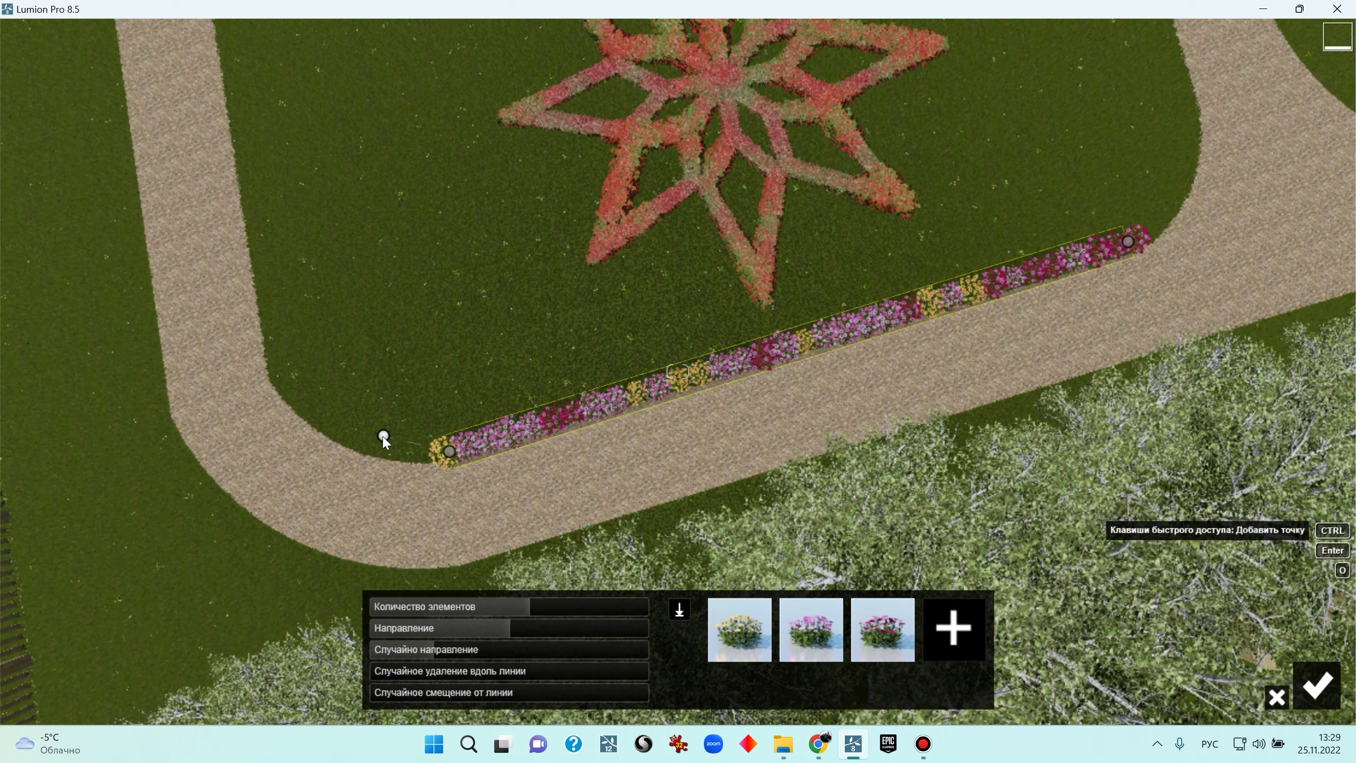
pyautogui.keyDown('ctrl'); pyautogui.click(380, 439); pyautogui.keyUp('ctrl')
pyautogui.keyDown('ctrl'); pyautogui.click(304, 390); pyautogui.keyUp('ctrl')
pyautogui.keyDown('ctrl'); pyautogui.click(267, 298); pyautogui.keyUp('ctrl')
pyautogui.moveTo(281, 314); pyautogui.dragTo(371, 109, button='right')
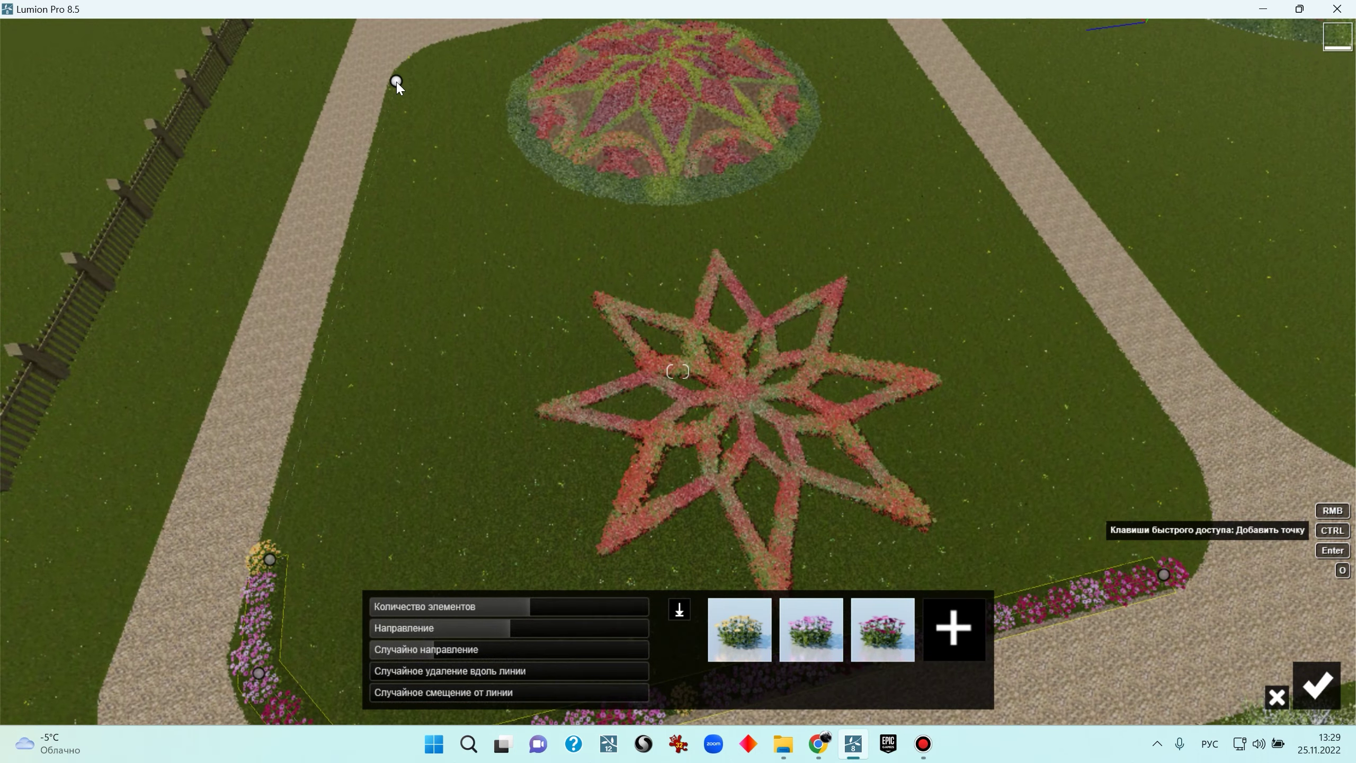
# Extend the flower line along the fence-side path and past the circular flower bed to the lawn's pointed corner
pyautogui.keyDown('ctrl'); pyautogui.click(396, 82); pyautogui.keyUp('ctrl')
pyautogui.press('s')
pyautogui.moveTo(475, 189); pyautogui.dragTo(502, 306, button='right')
pyautogui.press('w')
pyautogui.press('s')
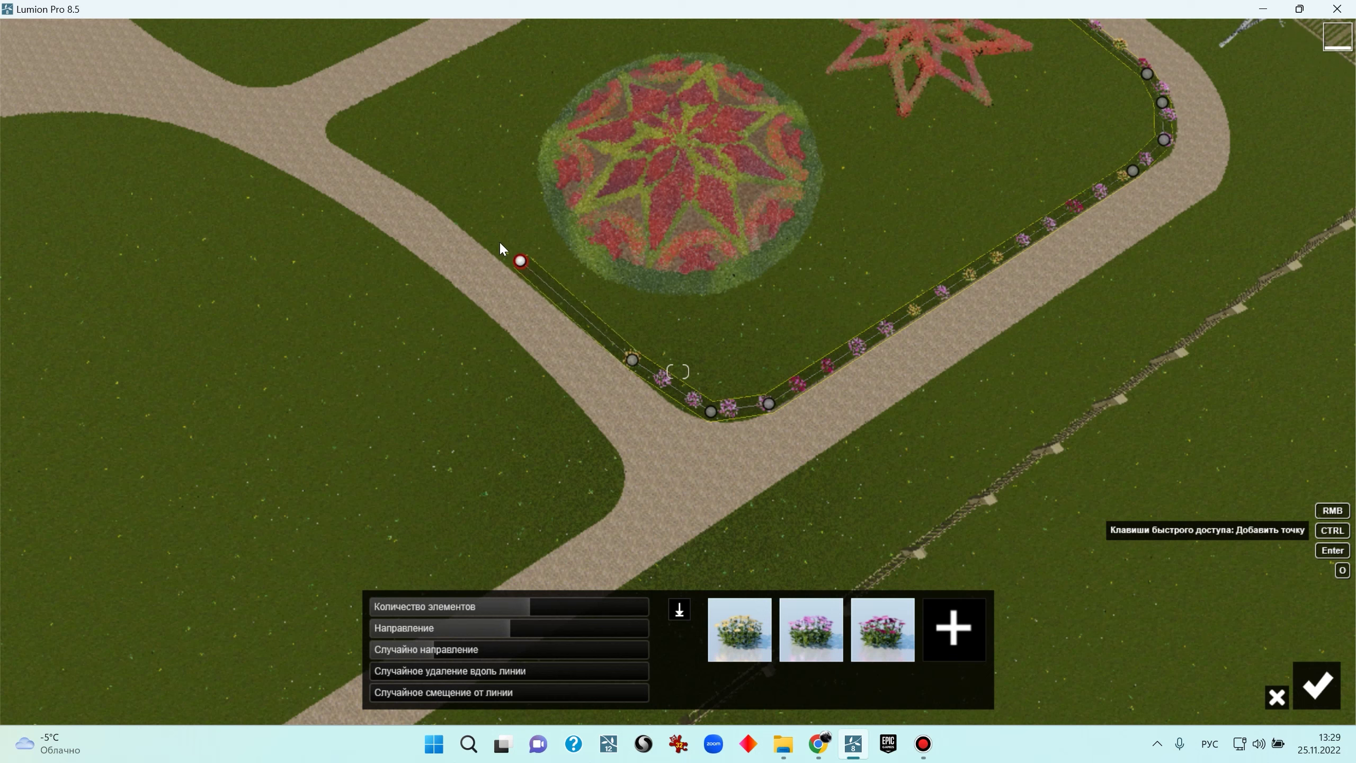
pyautogui.click(335, 130)
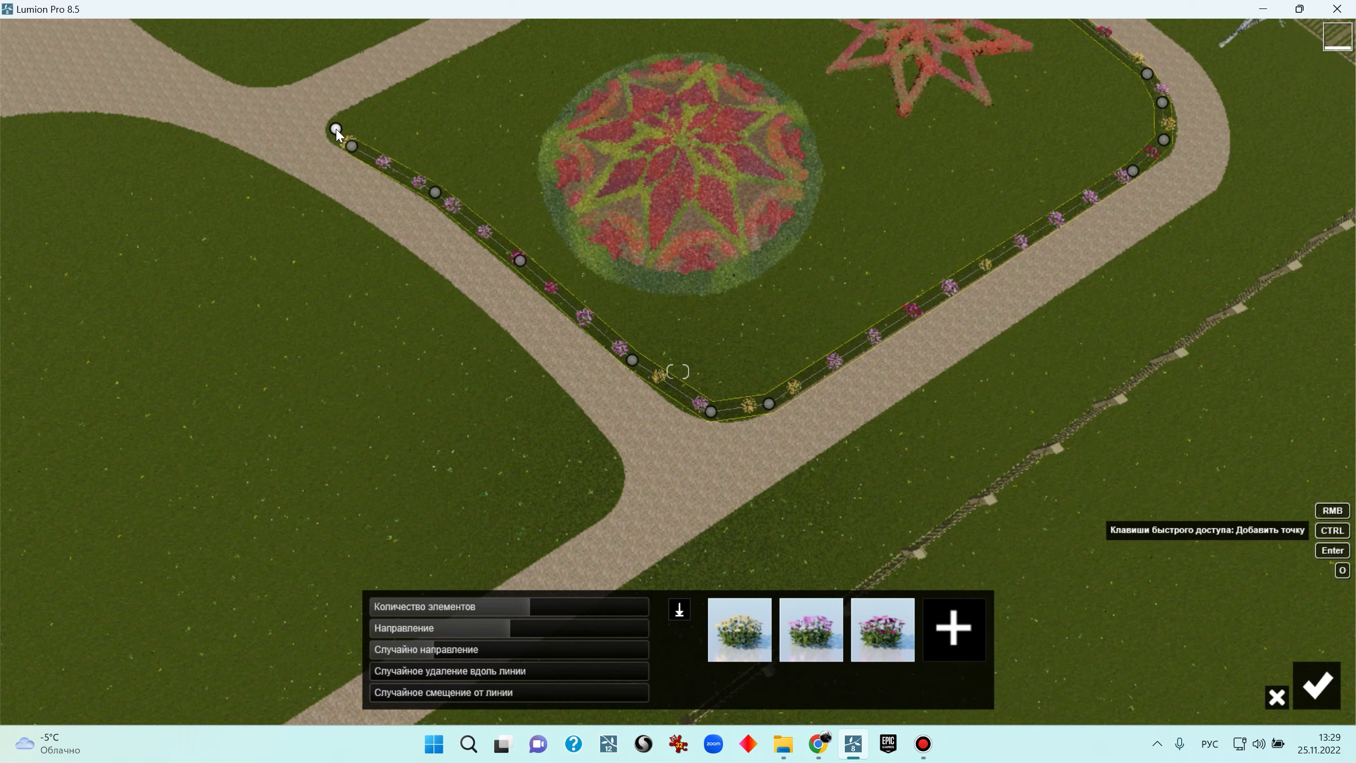
pyautogui.click(372, 103)
# Close the flower line around the star bed's junction corner and remaining path edge, and set its number of elements to 100
pyautogui.moveTo(417, 145); pyautogui.dragTo(405, 187, button='right')
pyautogui.press('w')
pyautogui.press('s')
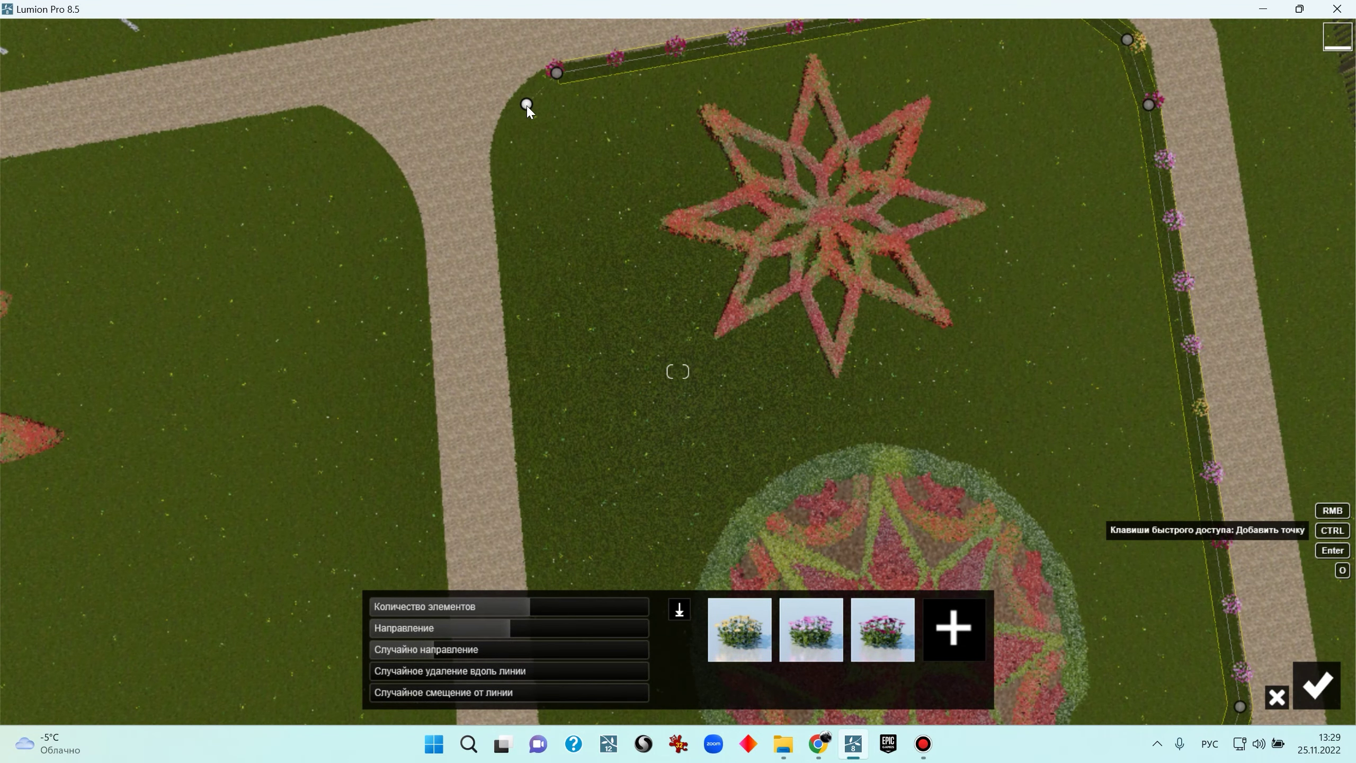
pyautogui.click(502, 161)
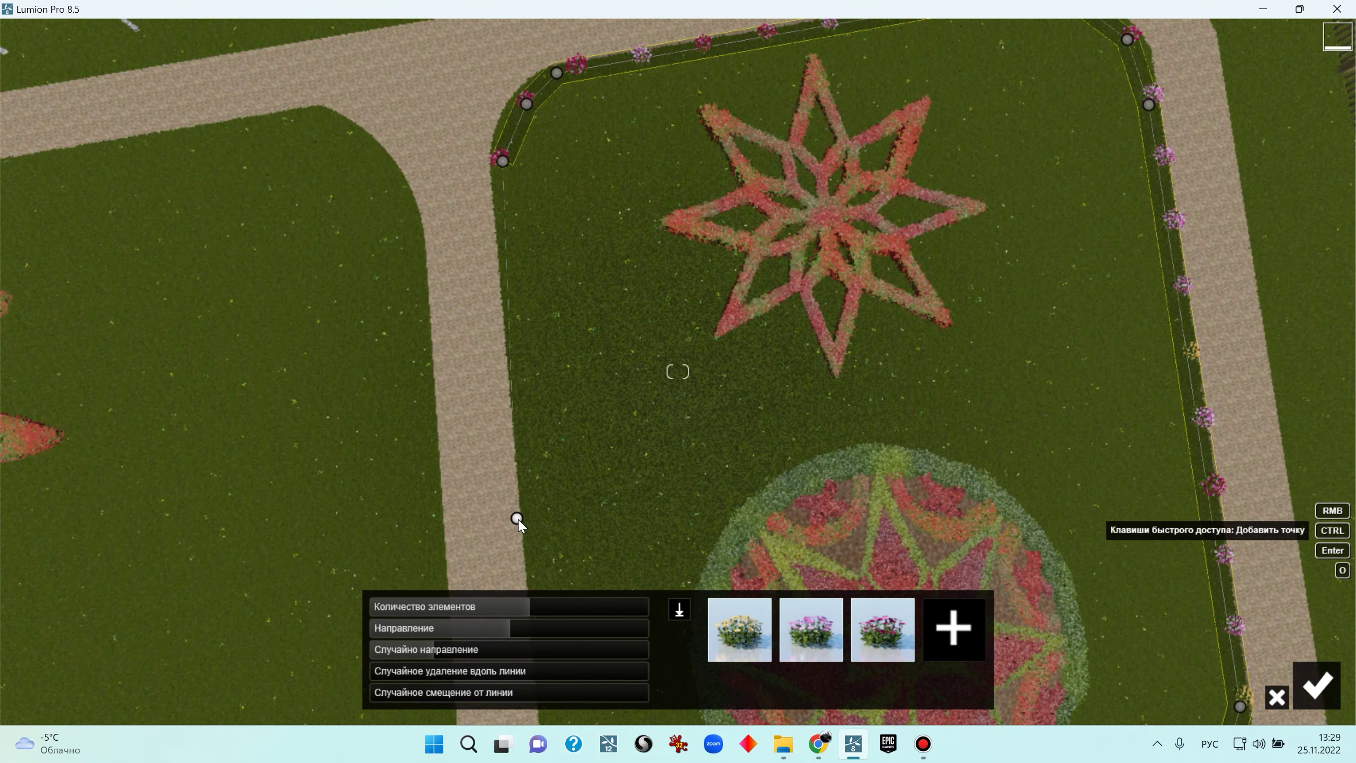
pyautogui.click(534, 537)
pyautogui.moveTo(423, 394); pyautogui.dragTo(647, 403, button='right')
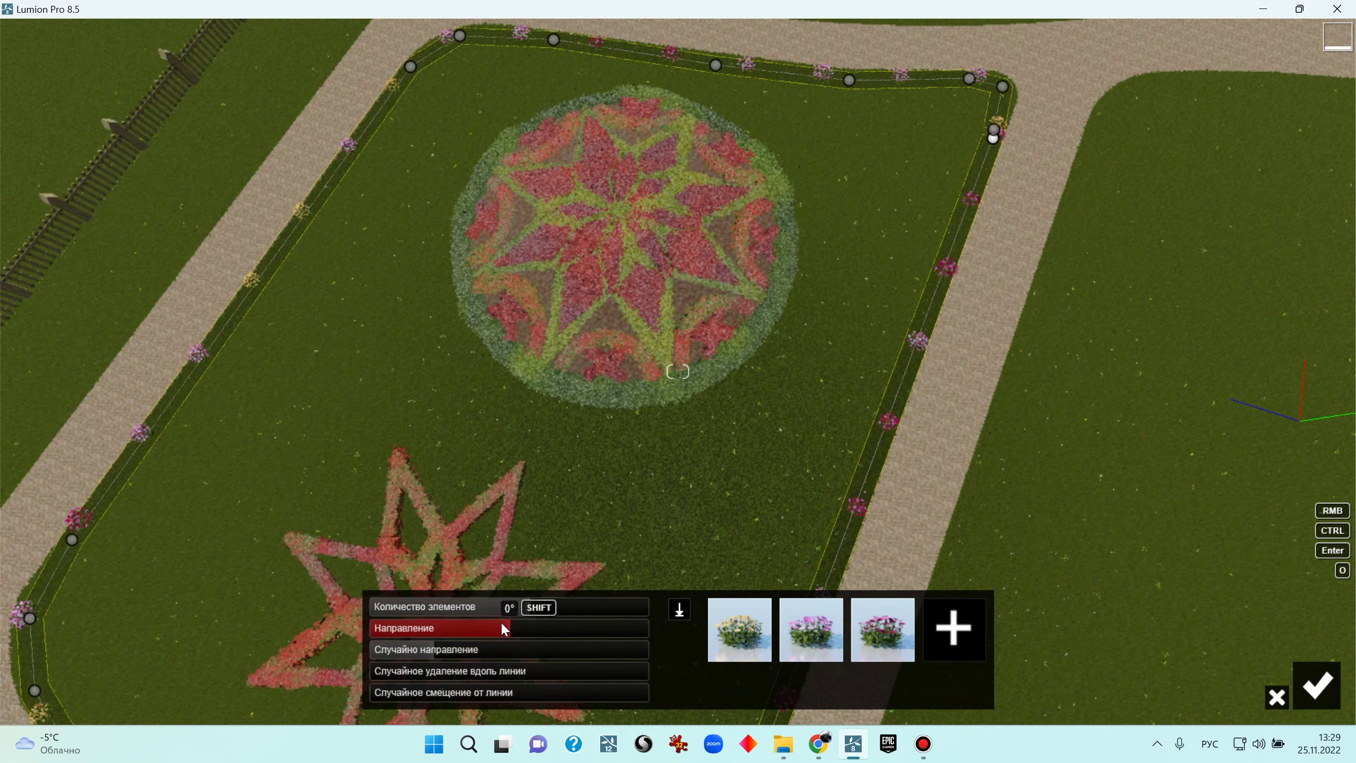
pyautogui.moveTo(596, 613); pyautogui.dragTo(662, 609)
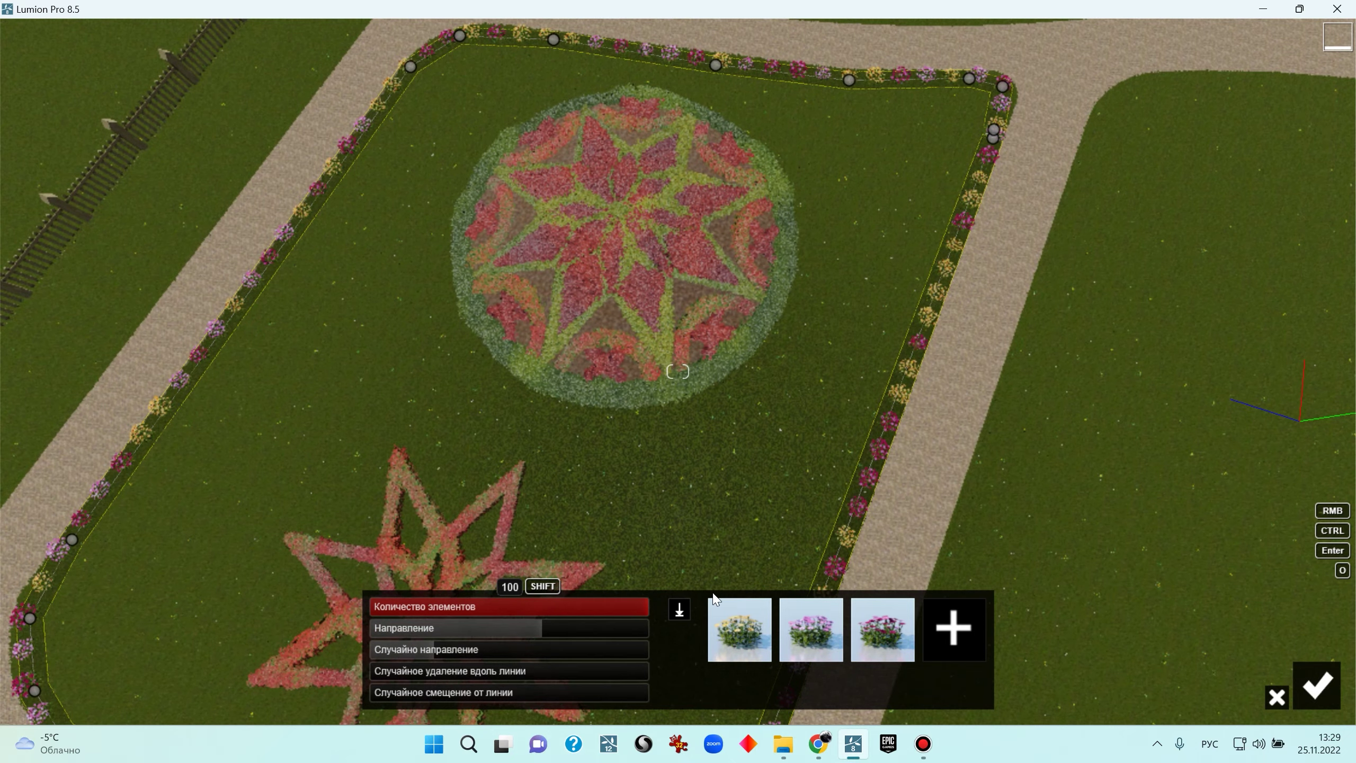
# Check the flower border around the first flower-bed lawn and confirm the finished placement line
pyautogui.moveTo(603, 382); pyautogui.dragTo(570, 371, button='right')
pyautogui.press('s')
pyautogui.press('w')
pyautogui.moveTo(1030, 400); pyautogui.dragTo(631, 374, button='right')
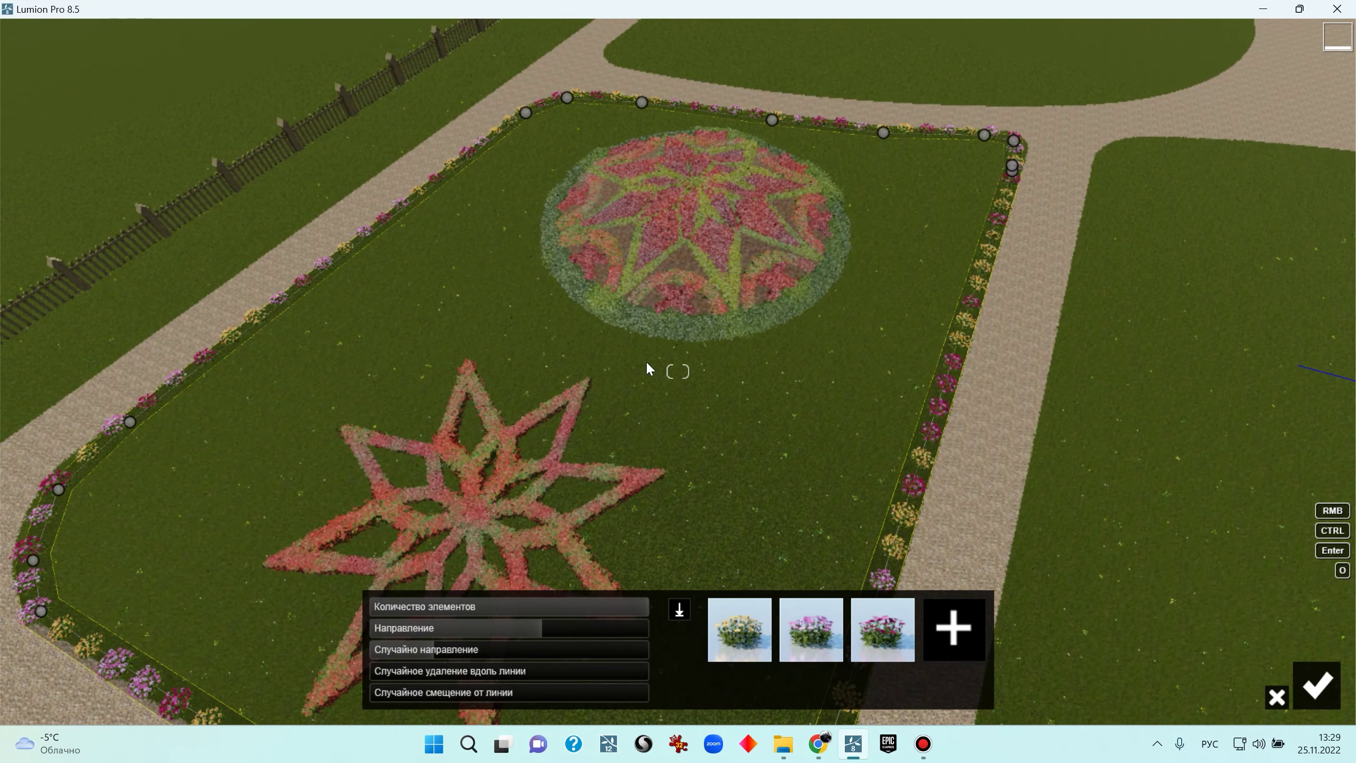
pyautogui.click(1308, 676)
# Place a new mixed daisy line on the neighbouring lawn, along its birch-lined path edge beside the star bed
pyautogui.moveTo(677, 371); pyautogui.dragTo(988, 305, button='right')
pyautogui.moveTo(1355, 687); pyautogui.dragTo(1297, 284, button='right')
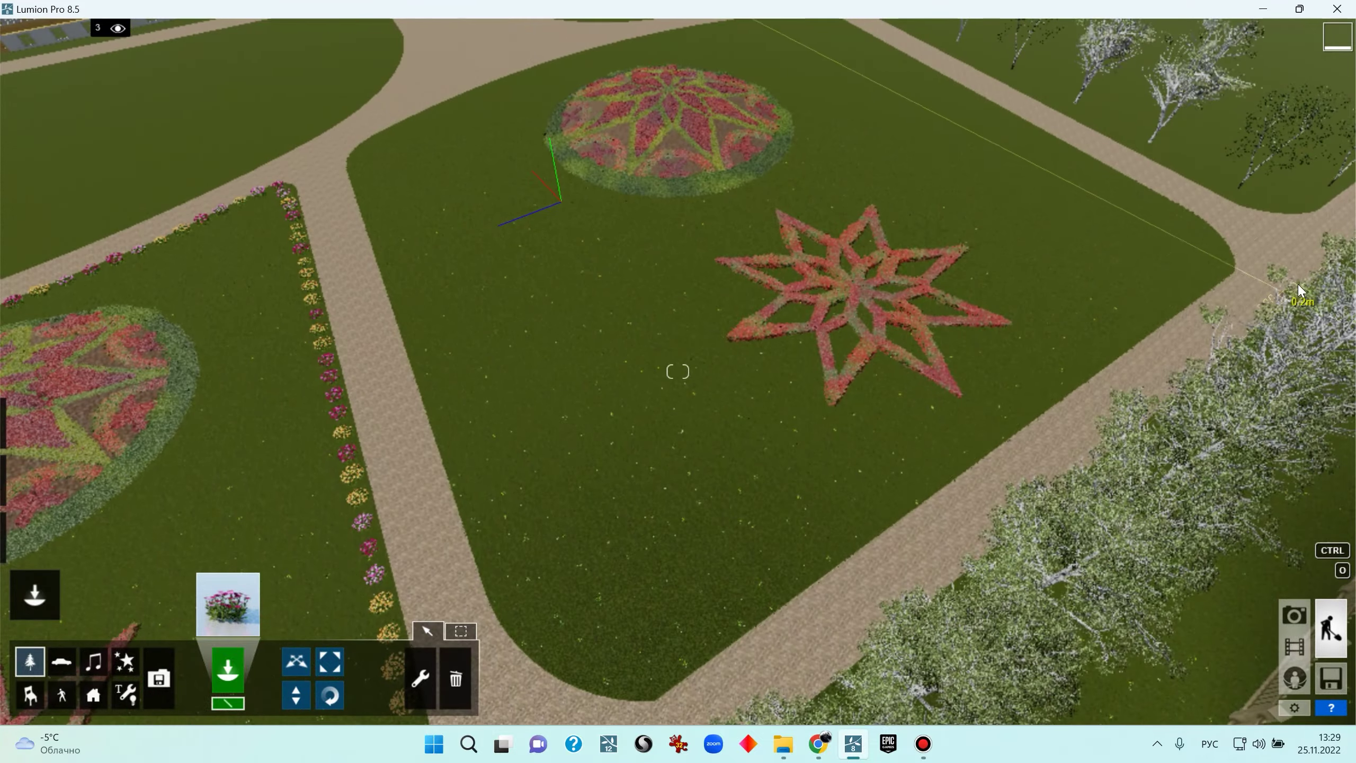
pyautogui.click(1216, 270)
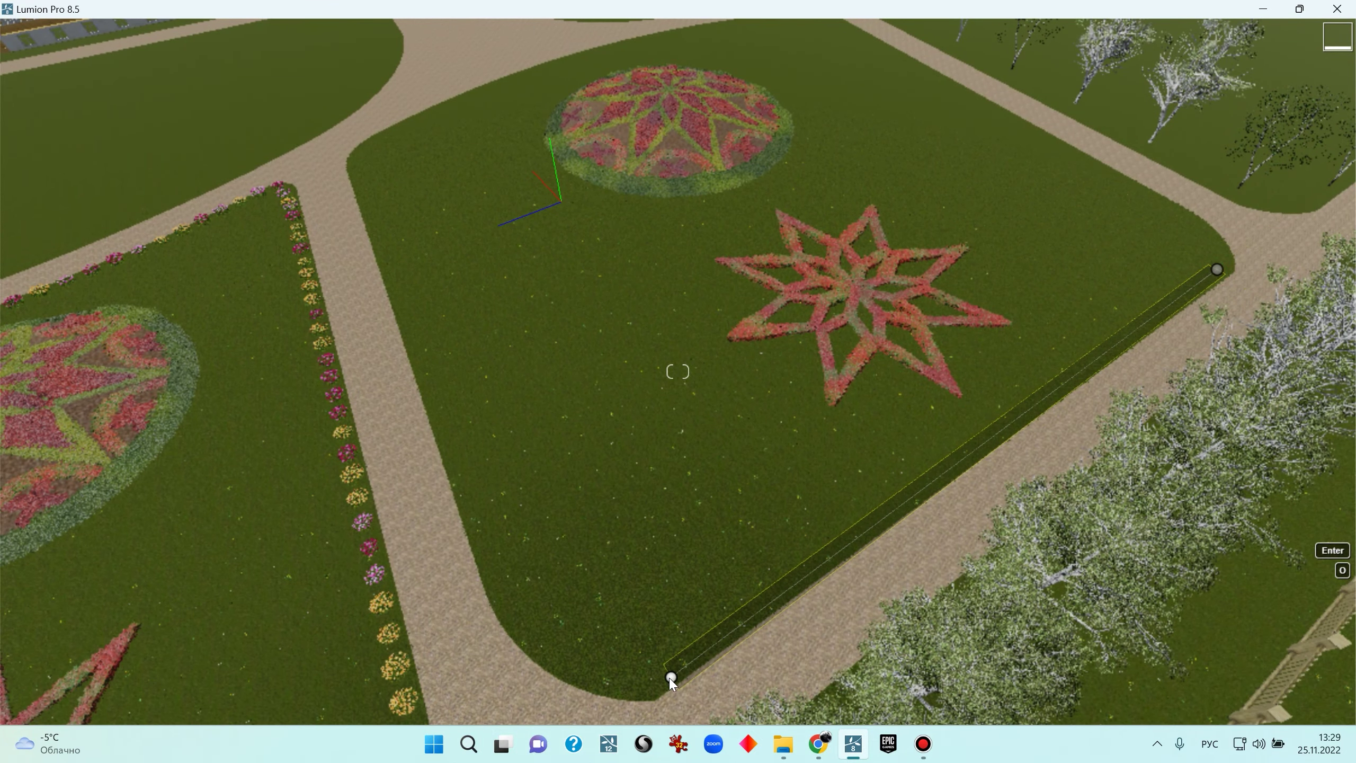
pyautogui.click(651, 690)
pyautogui.moveTo(652, 690); pyautogui.dragTo(656, 492, button='right')
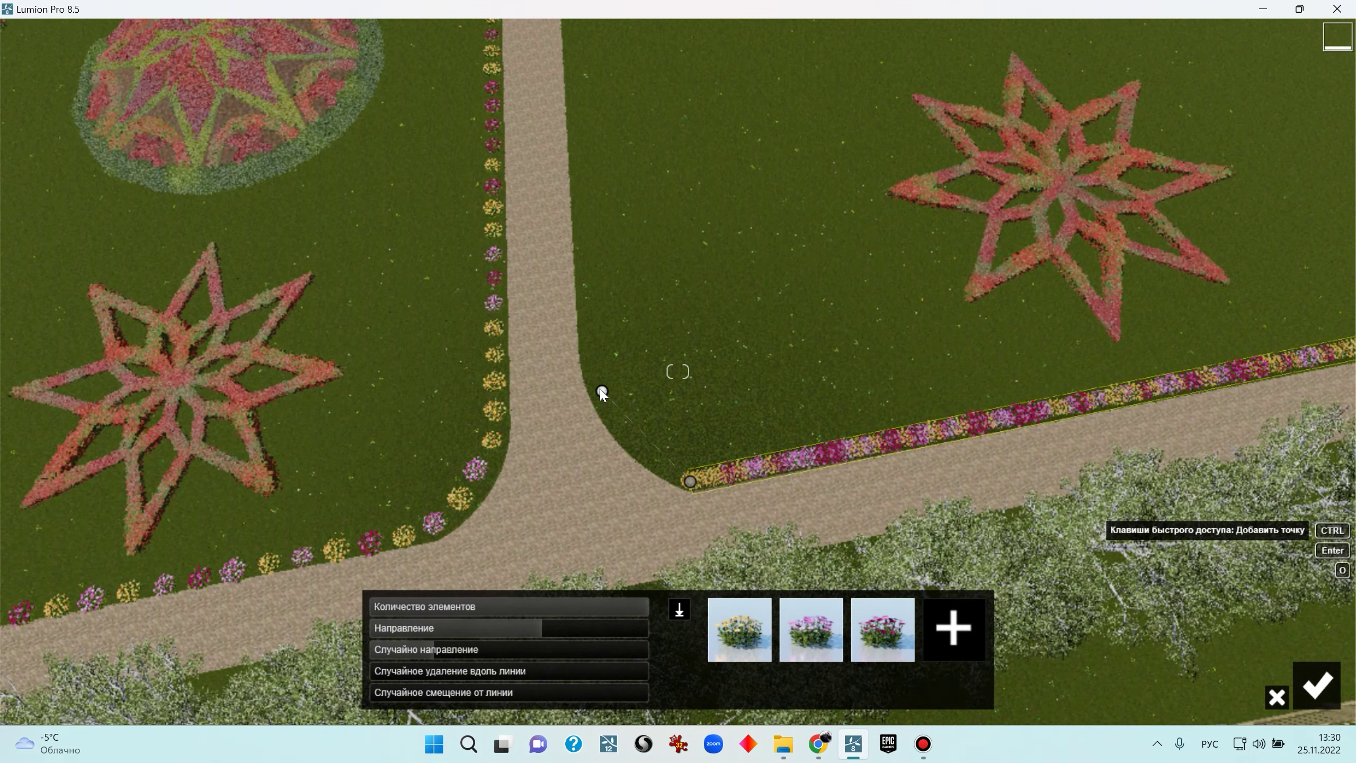
# Extend the daisy line along the path between the two lawns and around the corner facing the plaza
pyautogui.moveTo(599, 387); pyautogui.dragTo(614, 200, button='right')
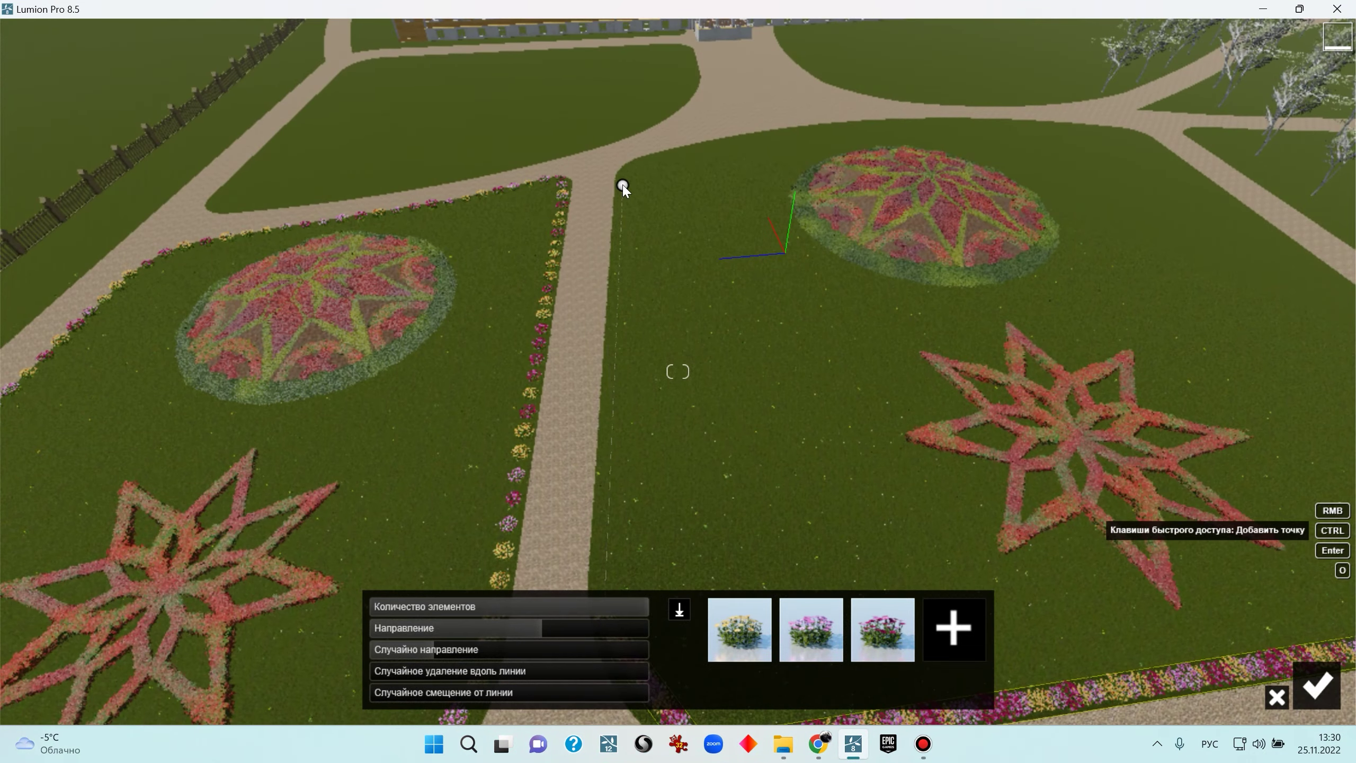
pyautogui.moveTo(654, 281); pyautogui.dragTo(646, 307, button='right')
pyautogui.press('w')
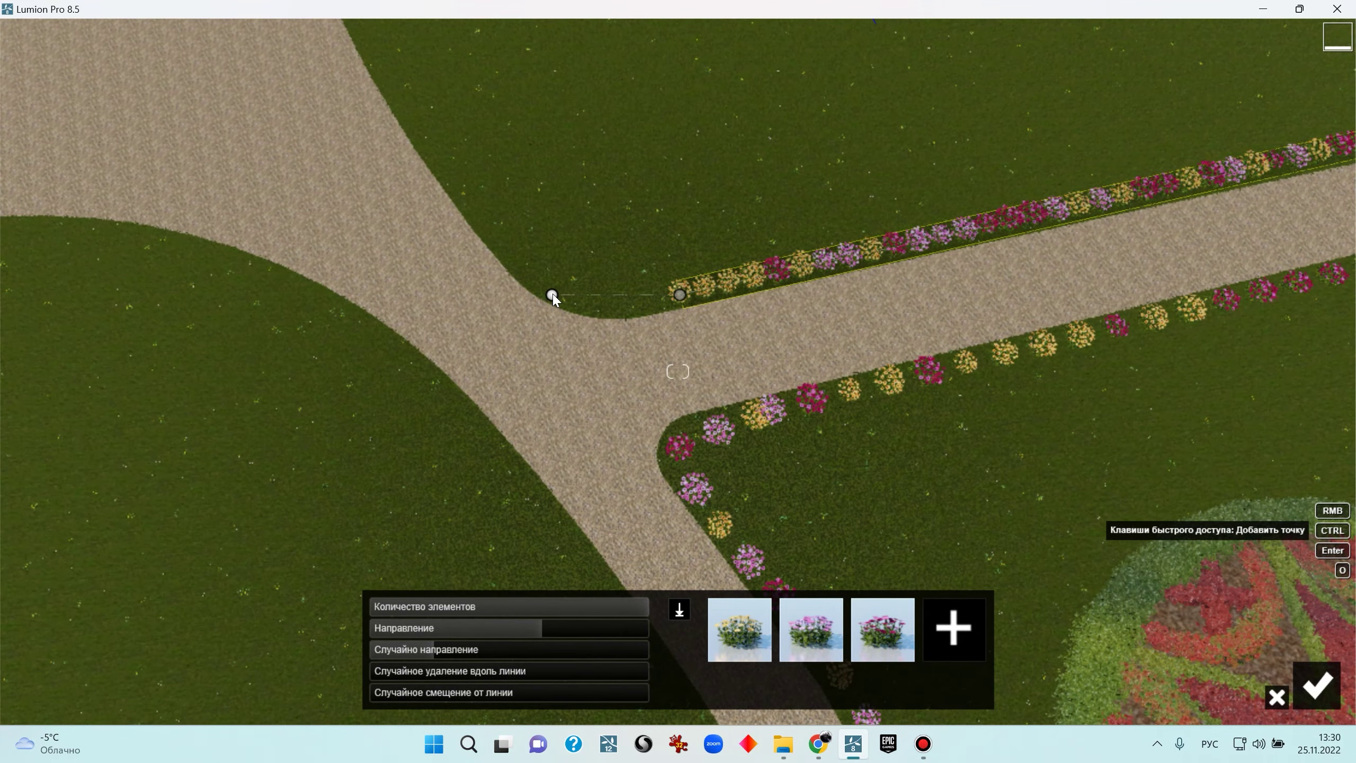
pyautogui.moveTo(552, 294); pyautogui.dragTo(545, 403, button='right')
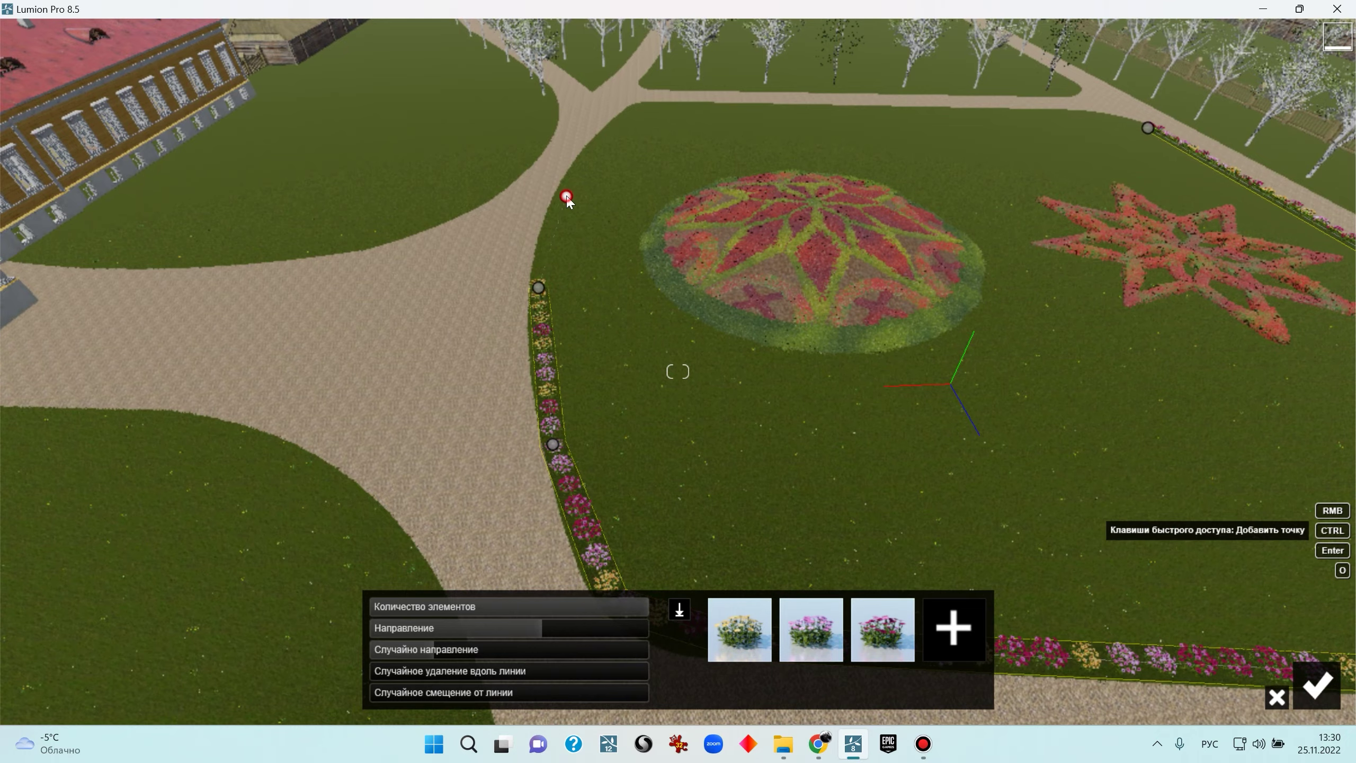
# Continue the daisy line along the curved plaza edge past the circular bed to the lawn's far junction corner
pyautogui.press('w')
pyautogui.moveTo(553, 225); pyautogui.dragTo(421, 183, button='right')
pyautogui.press('s')
pyautogui.press('ctrl')
pyautogui.keyDown('ctrl'); pyautogui.click(494, 314); pyautogui.keyUp('ctrl')
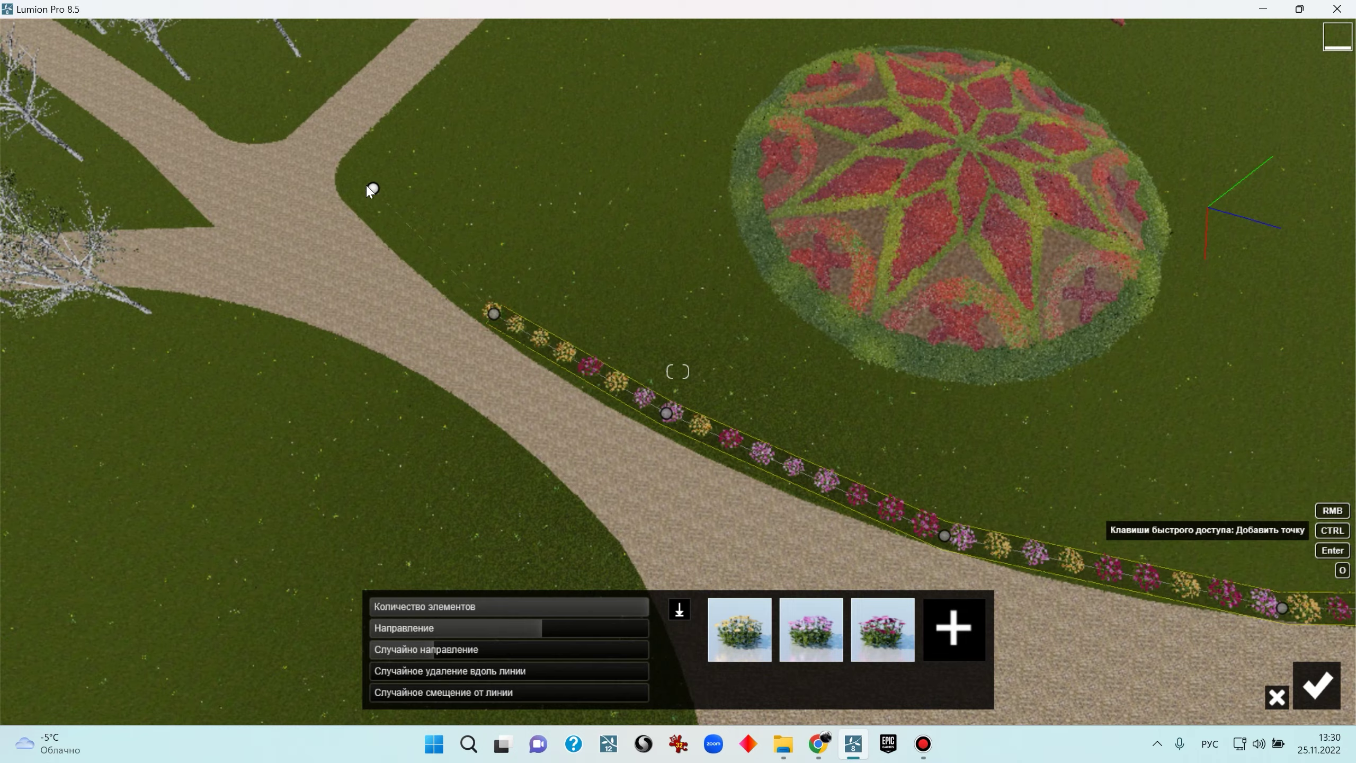
pyautogui.keyDown('ctrl'); pyautogui.click(349, 185); pyautogui.keyUp('ctrl')
pyautogui.moveTo(404, 237)
pyautogui.mouseDown(button='right')
pyautogui.moveTo(405, 147)
pyautogui.moveTo(404, 235)
pyautogui.mouseUp(button='right')
pyautogui.press('w')
pyautogui.press('s')
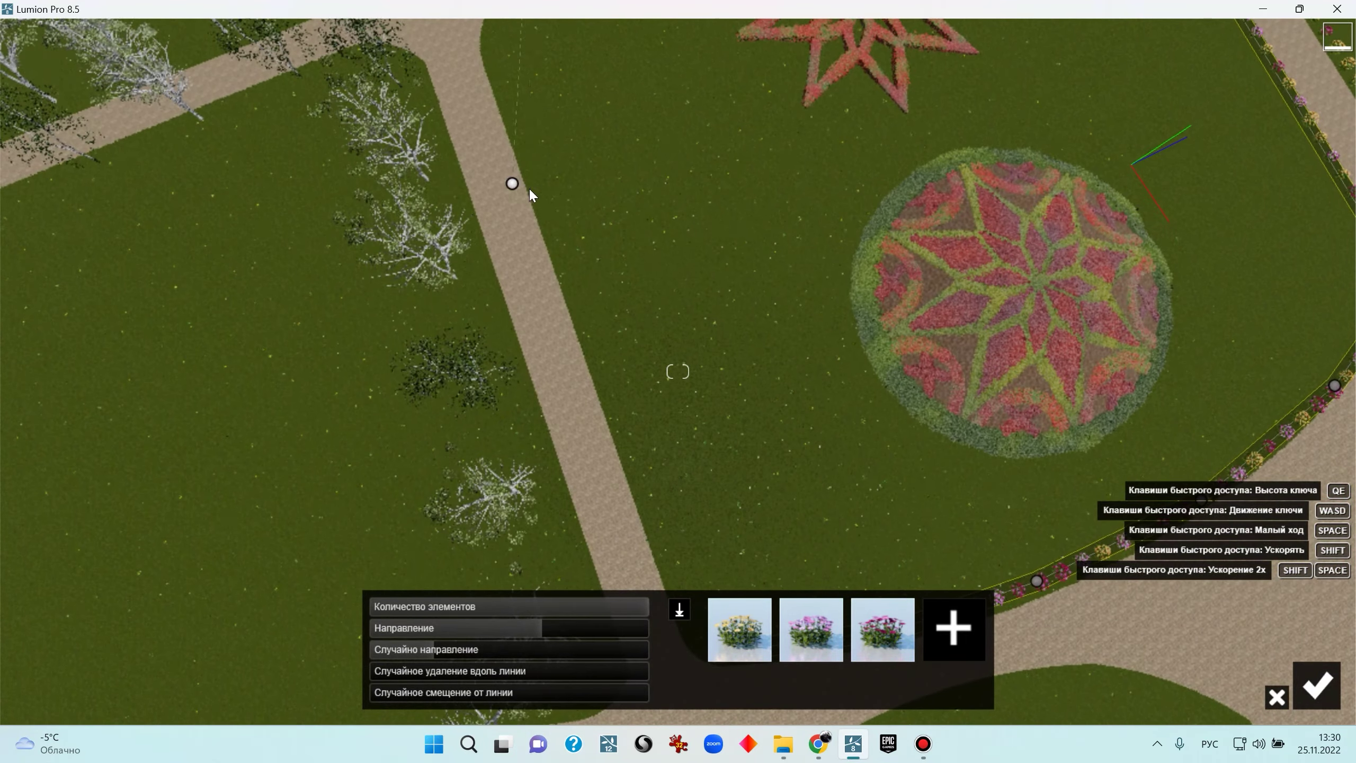
# Close the daisy line along the remaining birch-side path back to its starting corner and finish the placement
pyautogui.moveTo(539, 197); pyautogui.dragTo(653, 416, button='right')
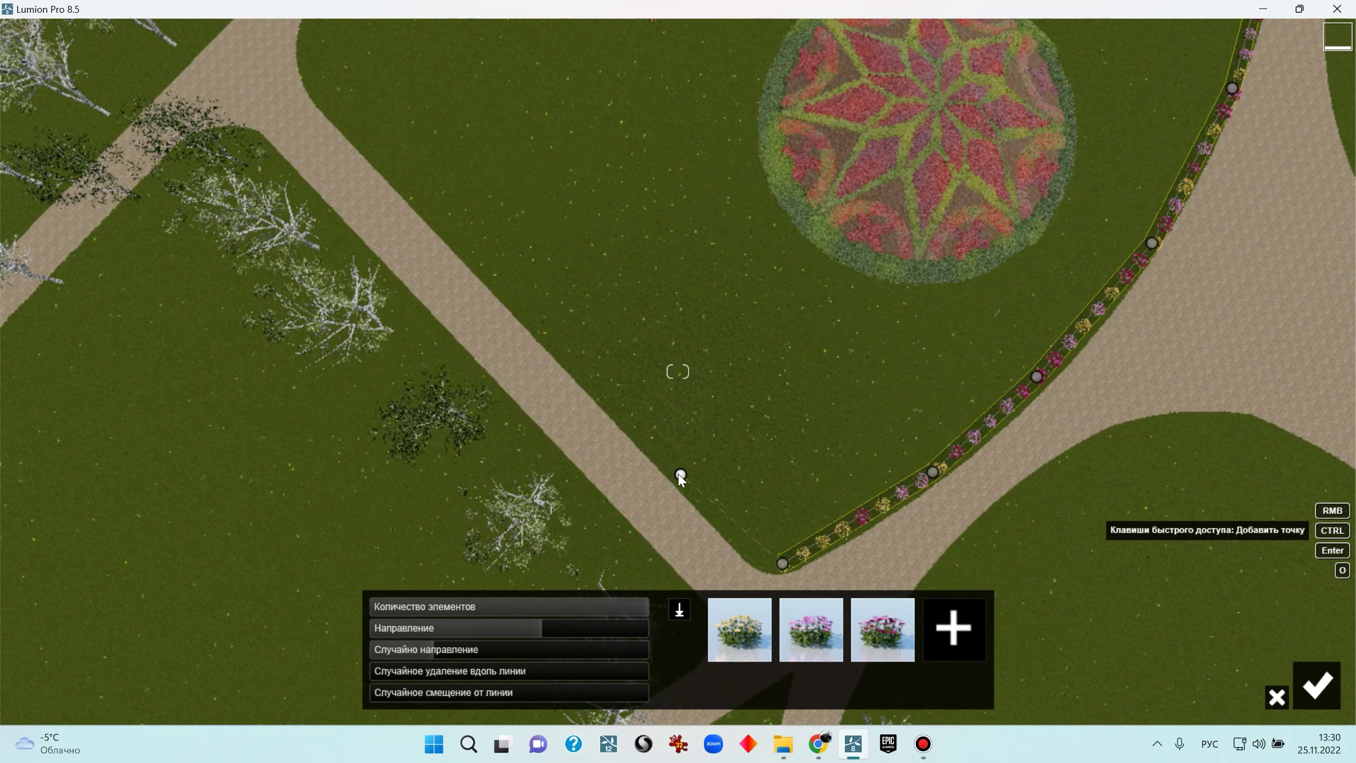
pyautogui.keyDown('ctrl'); pyautogui.click(633, 400); pyautogui.keyUp('ctrl')
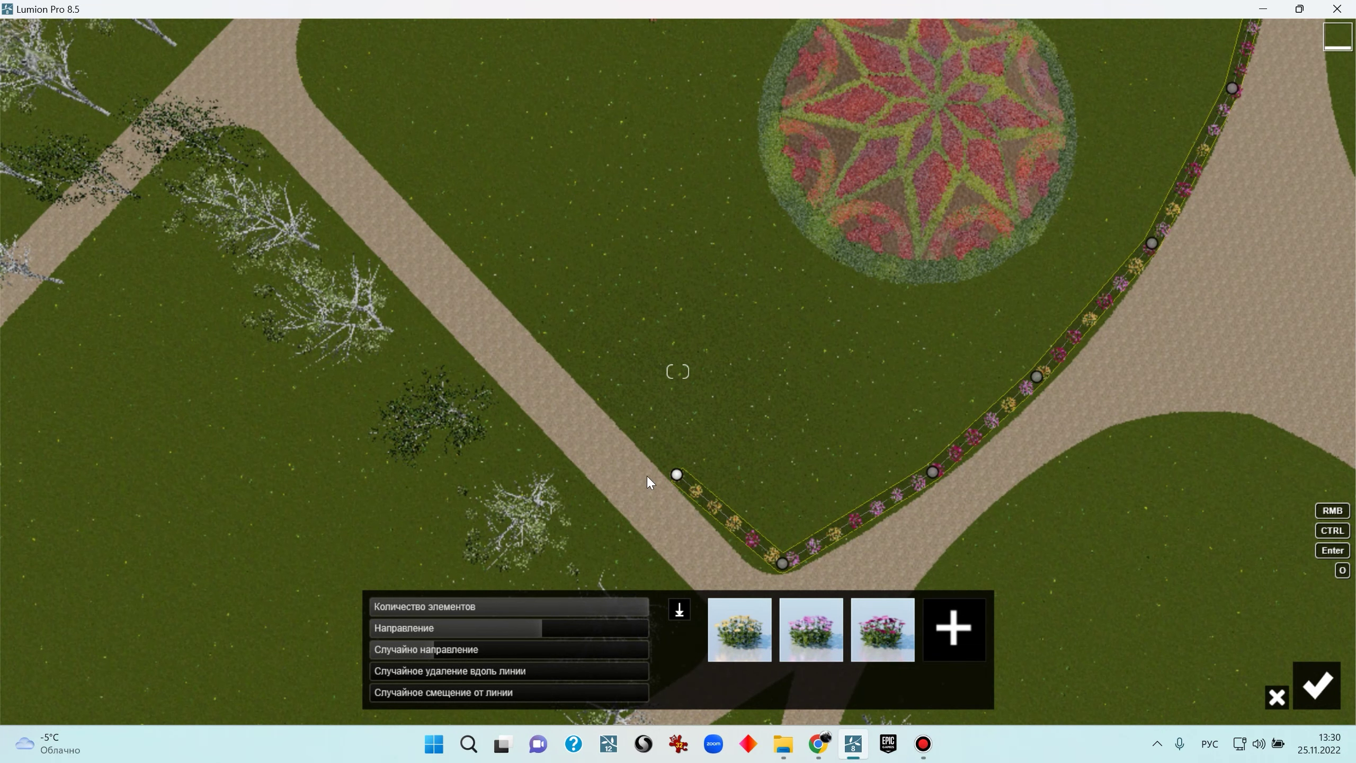
pyautogui.moveTo(574, 360); pyautogui.dragTo(426, 151, button='right')
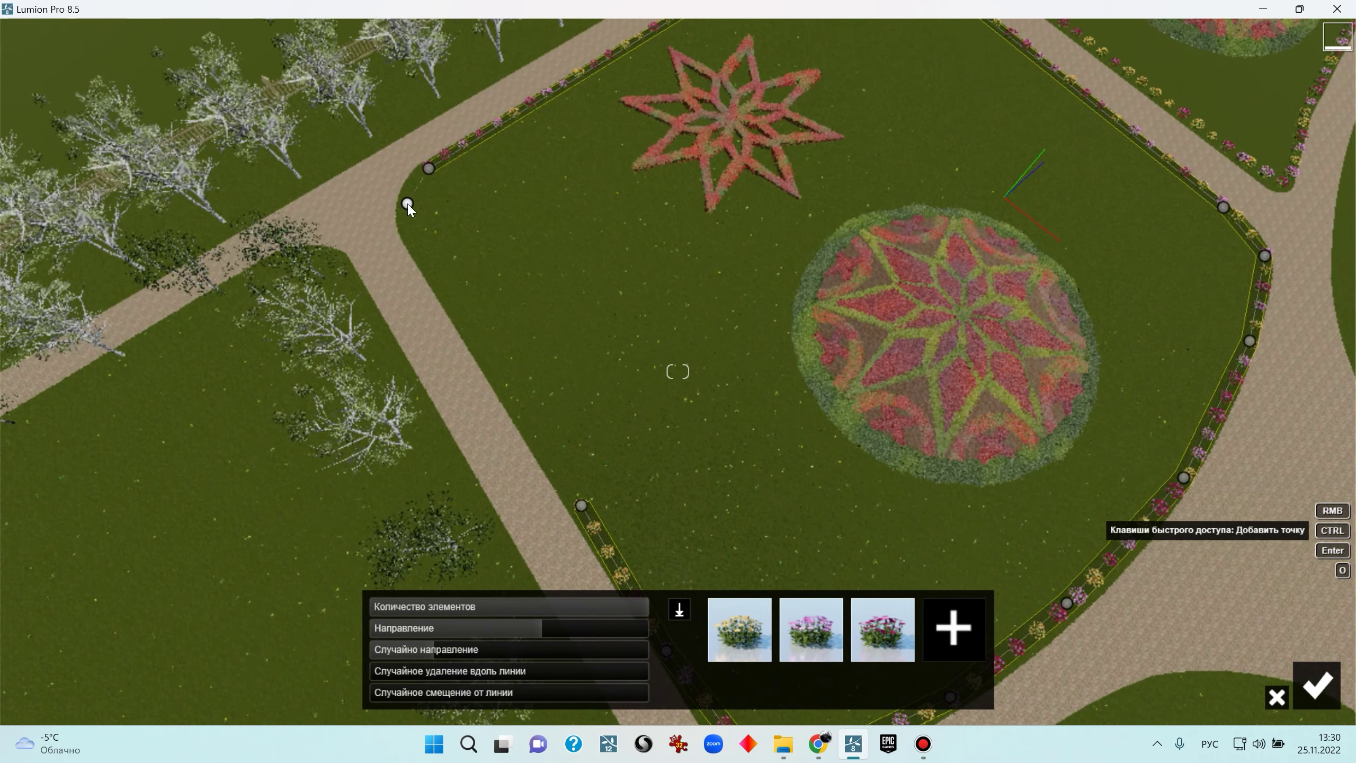
pyautogui.keyDown('ctrl'); pyautogui.click(408, 238); pyautogui.keyUp('ctrl')
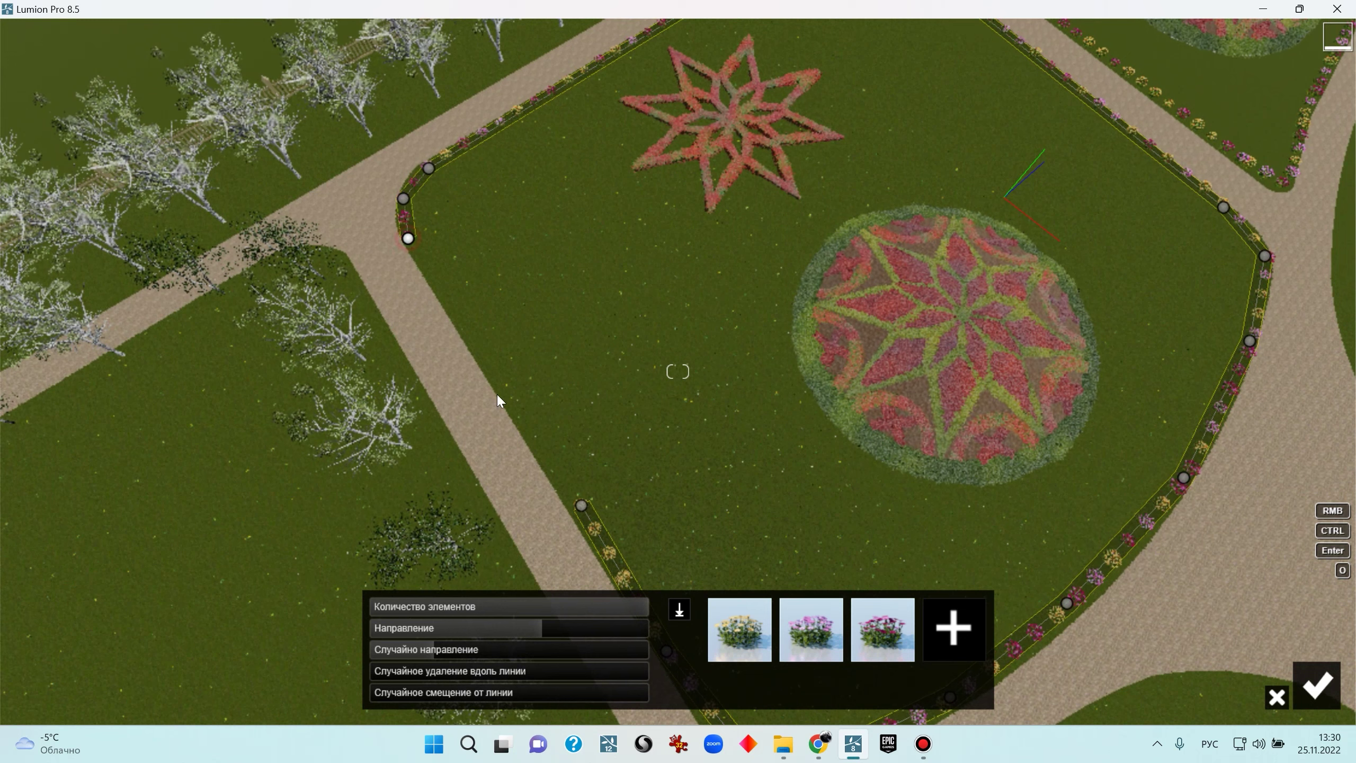
pyautogui.moveTo(493, 329); pyautogui.dragTo(429, 258)
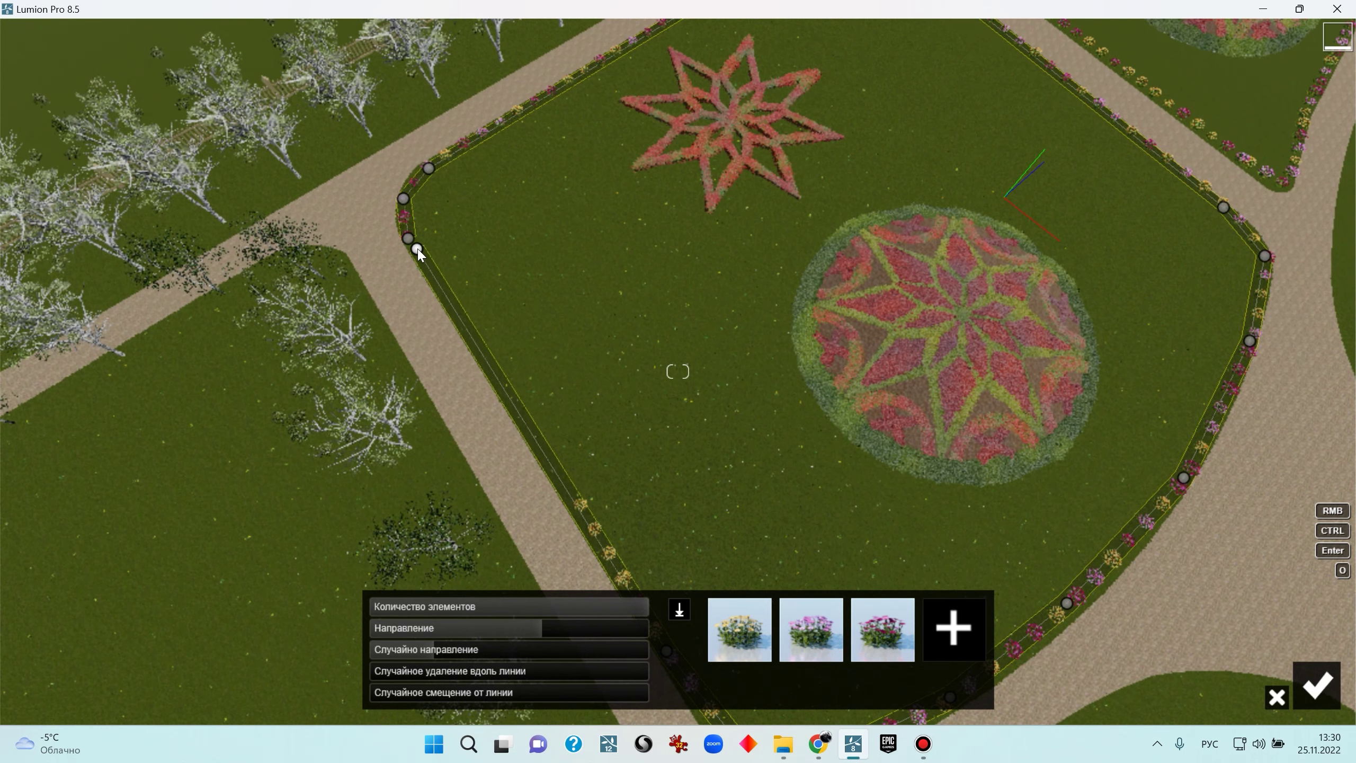
pyautogui.moveTo(415, 246); pyautogui.dragTo(956, 587, button='right')
pyautogui.press('w')
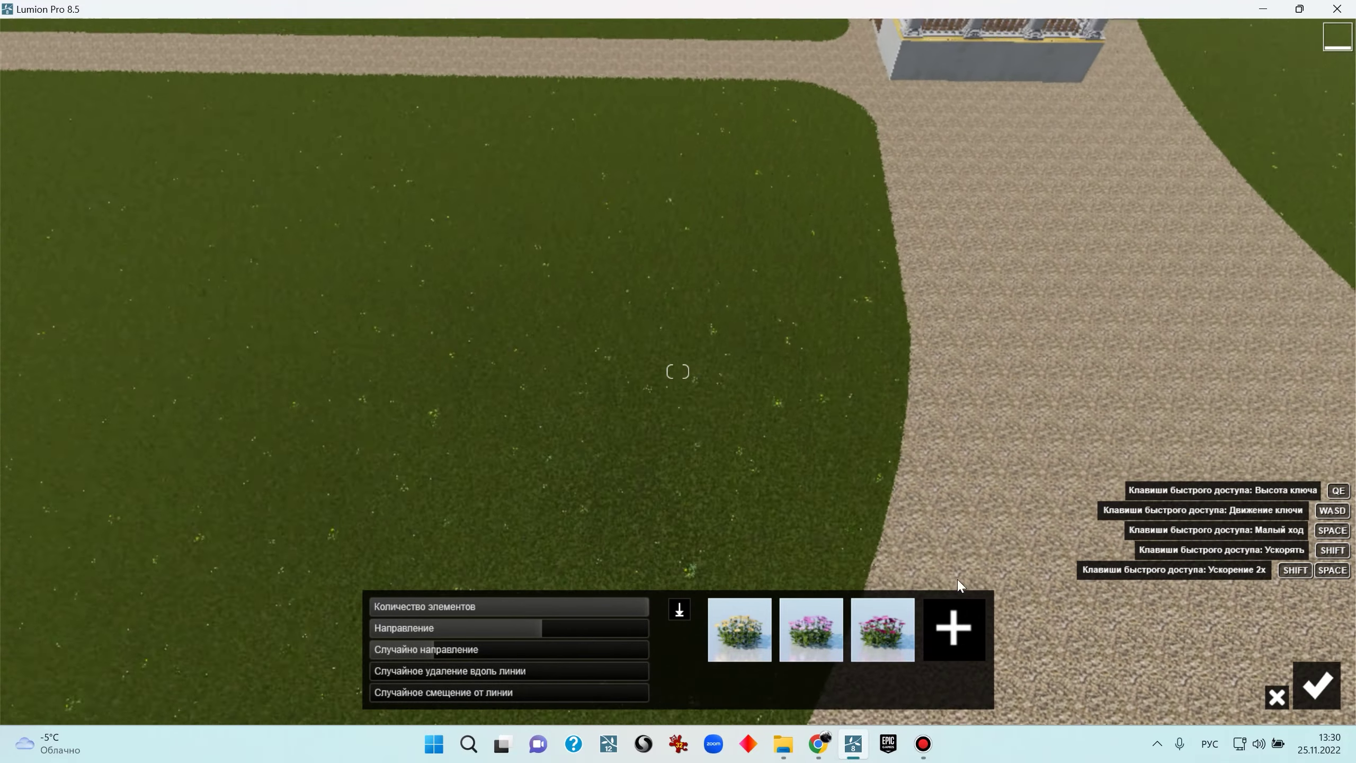
pyautogui.click(1275, 689)
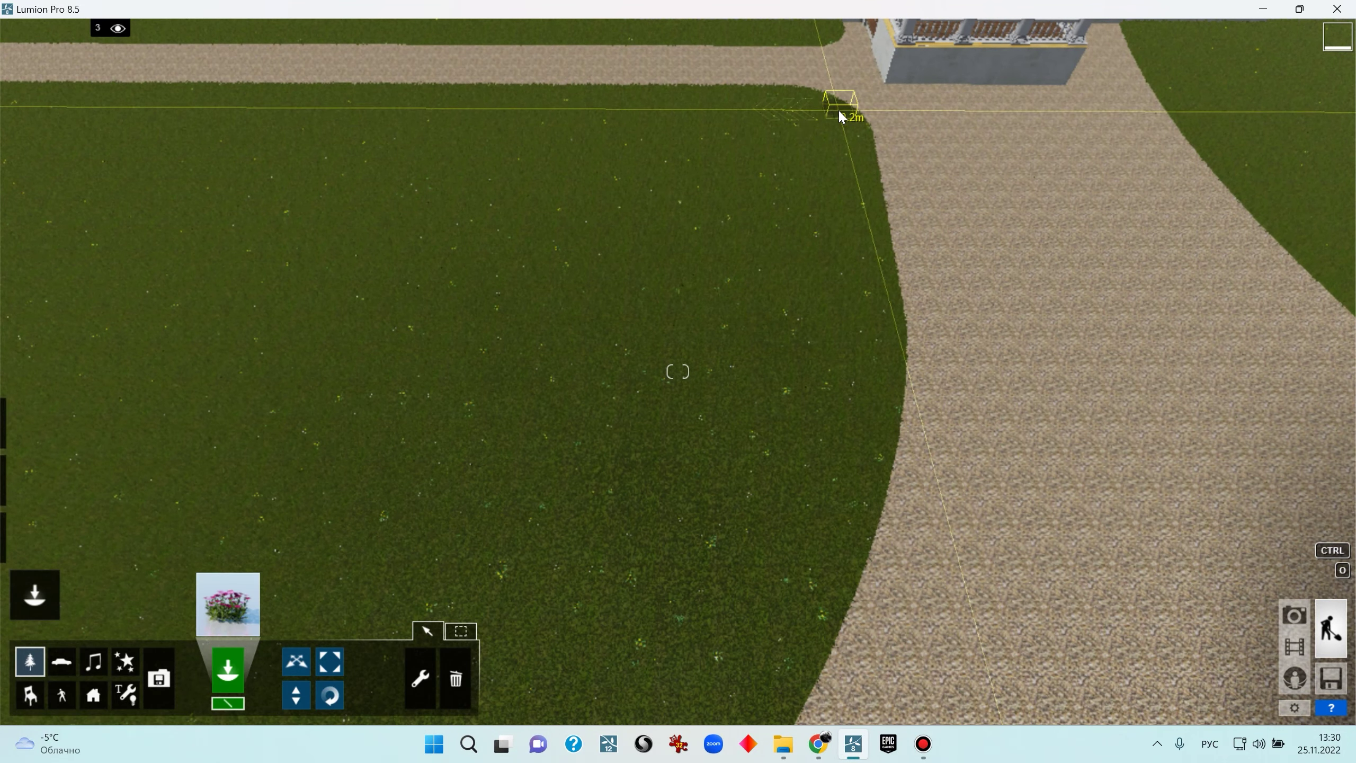
# Place another mixed daisy line on the empty lawn along the main building's path and bend it around the fence-side corner
pyautogui.click(805, 98)
pyautogui.moveTo(805, 98); pyautogui.dragTo(772, 136, button='right')
pyautogui.press('w')
pyautogui.press('q')
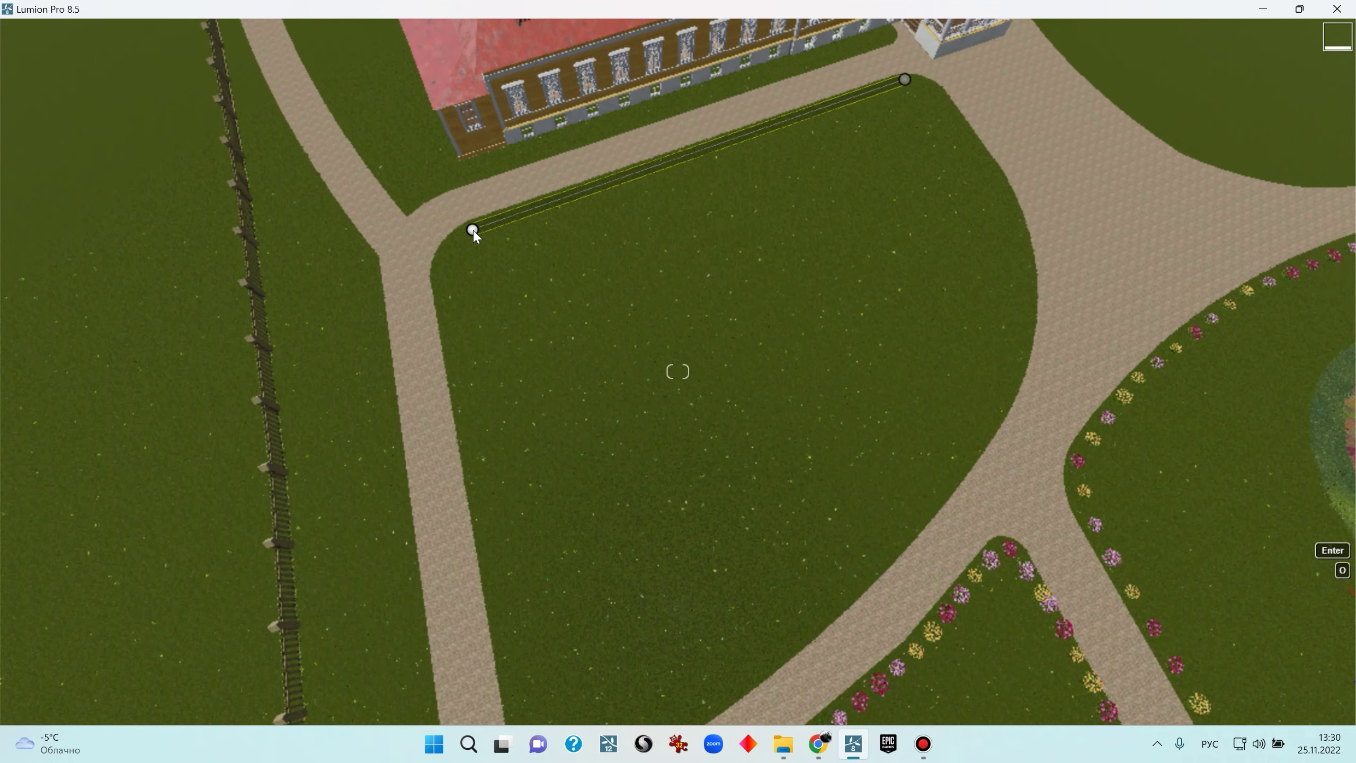
pyautogui.click(448, 251)
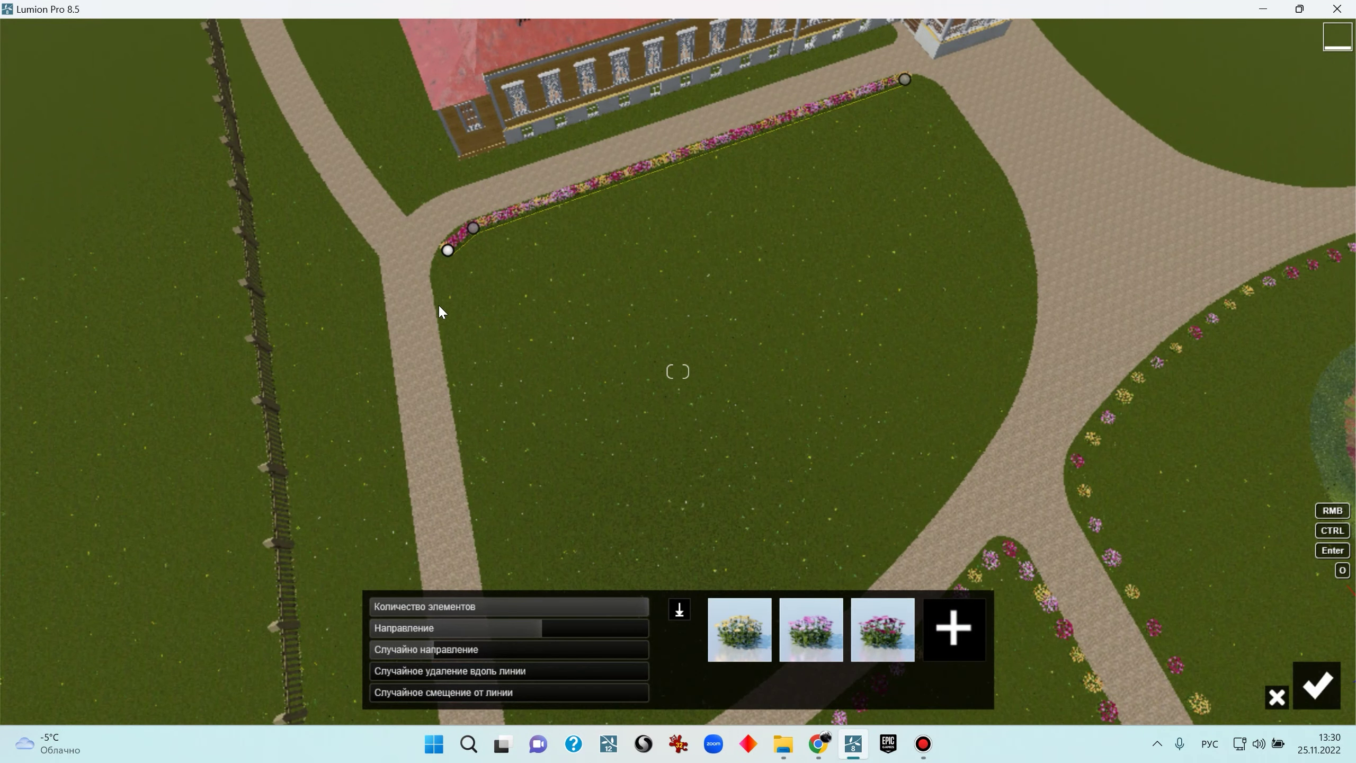
pyautogui.keyDown('ctrl'); pyautogui.click(436, 280); pyautogui.keyUp('ctrl')
# Extend the daisy line down the fence-side path, around the next corner and along the lawn's curved path edge
pyautogui.press('s')
pyautogui.moveTo(472, 274); pyautogui.dragTo(859, 441, button='right')
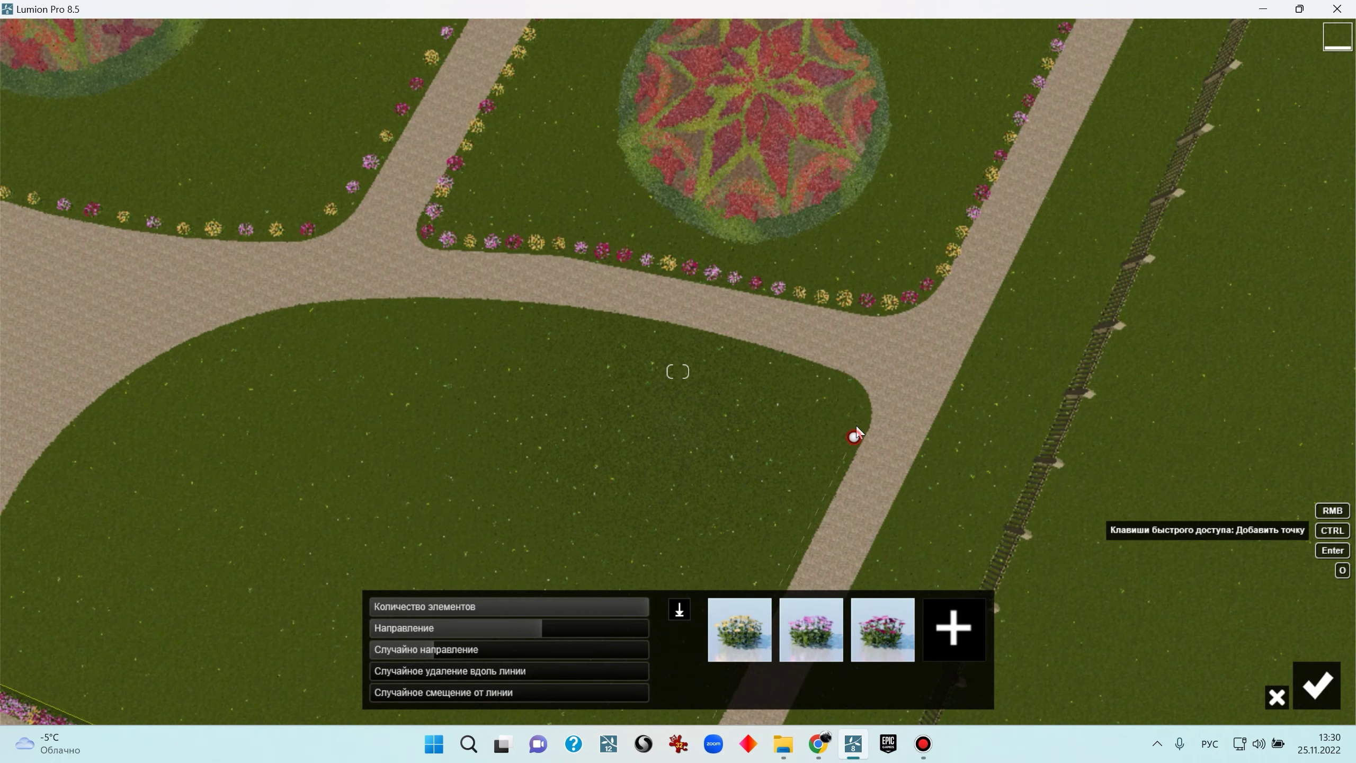
pyautogui.click(840, 380)
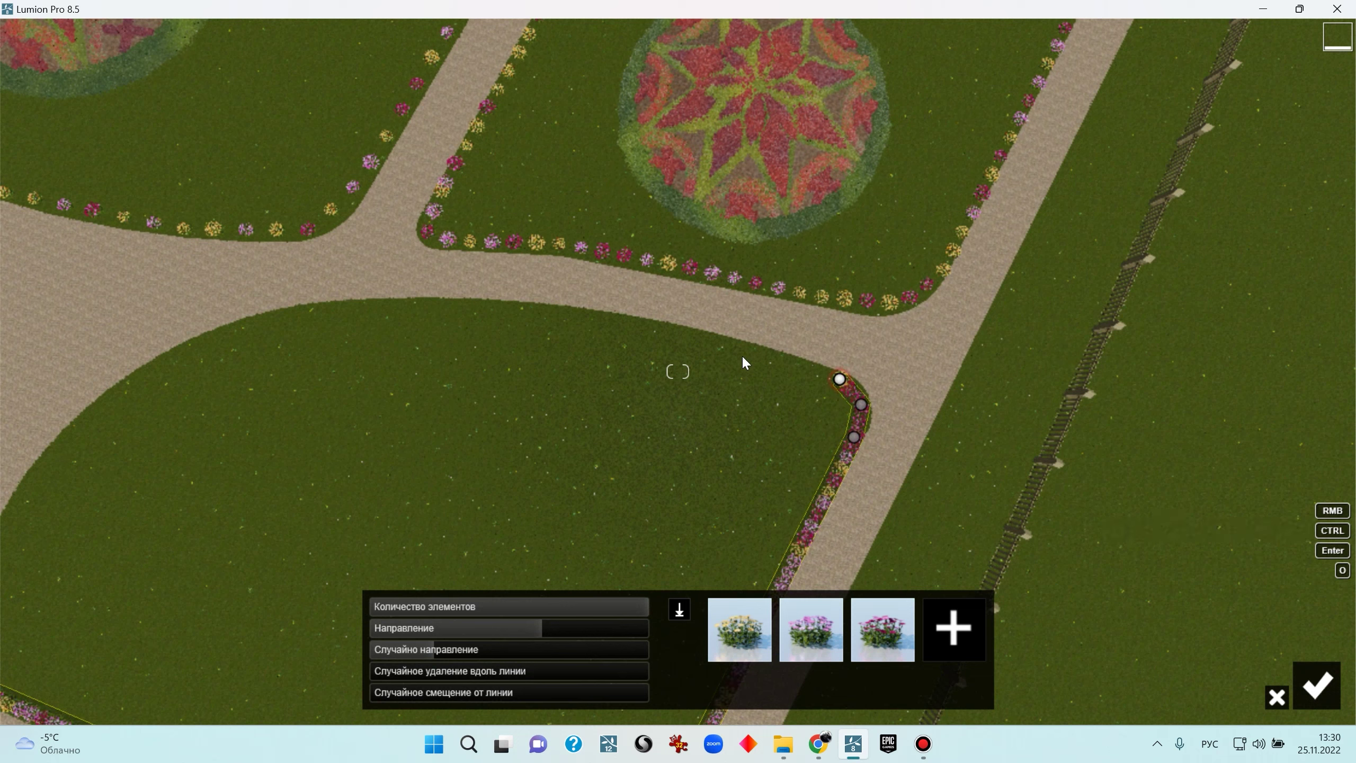
pyautogui.click(523, 317)
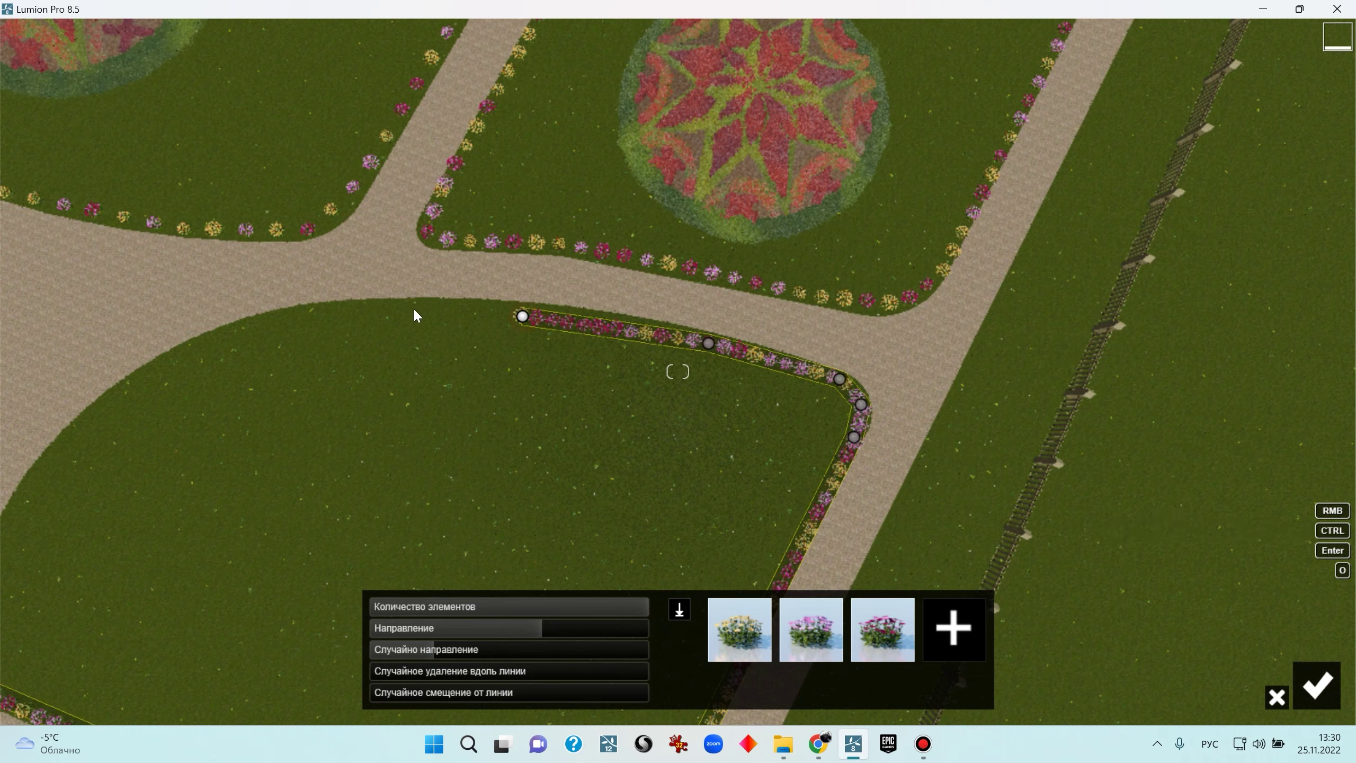
pyautogui.click(384, 308)
pyautogui.click(273, 322)
# Complete the daisy line around the plaza curve to the corner by the building's porch and confirm it
pyautogui.moveTo(273, 323); pyautogui.dragTo(208, 352, button='right')
pyautogui.click(454, 192)
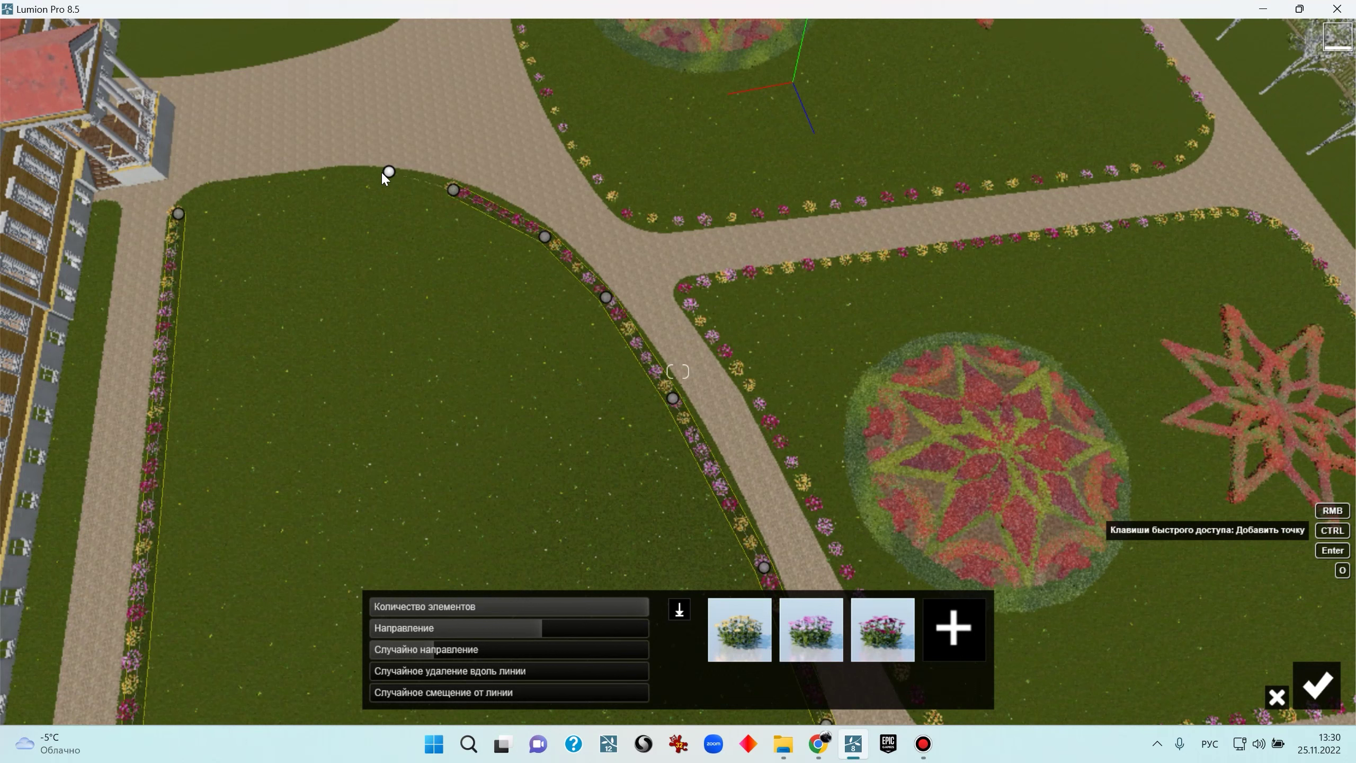
pyautogui.click(374, 175)
pyautogui.click(288, 183)
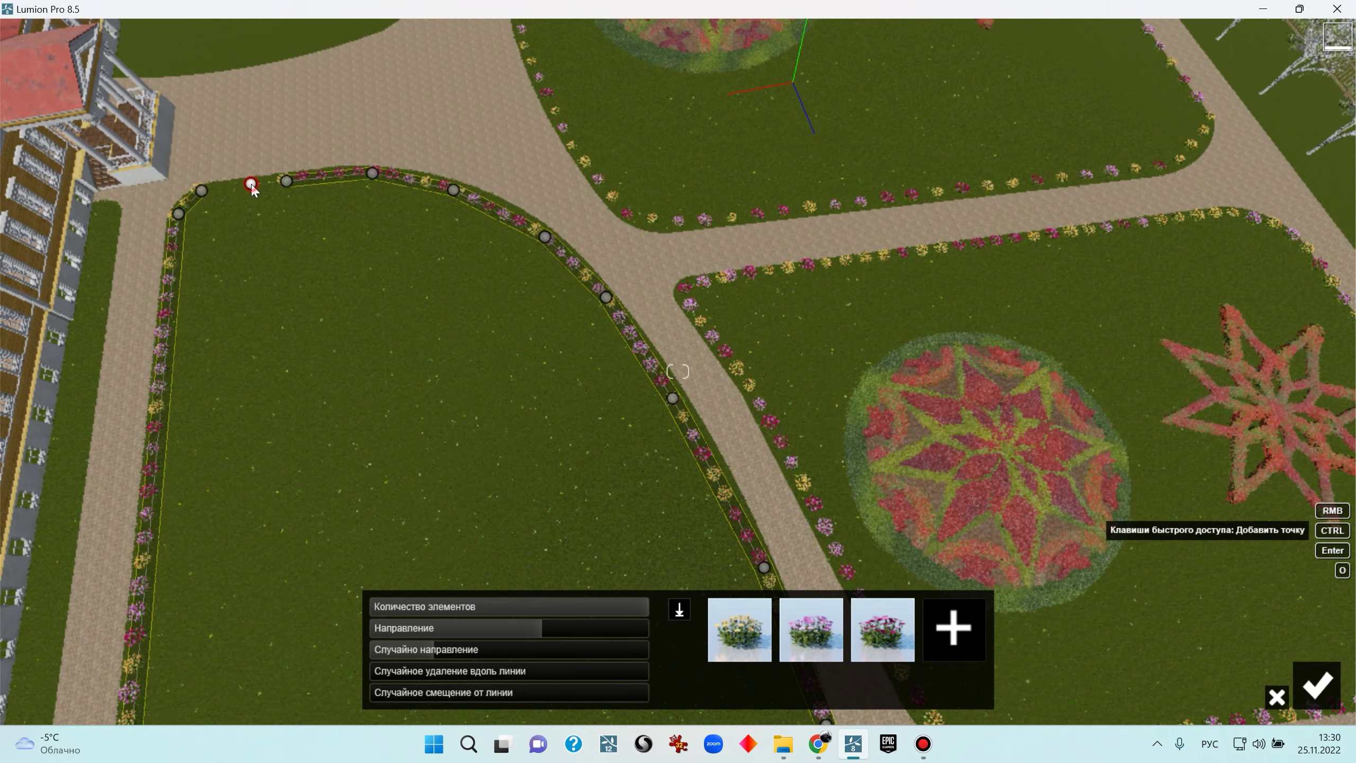
pyautogui.click(252, 187)
pyautogui.click(207, 189)
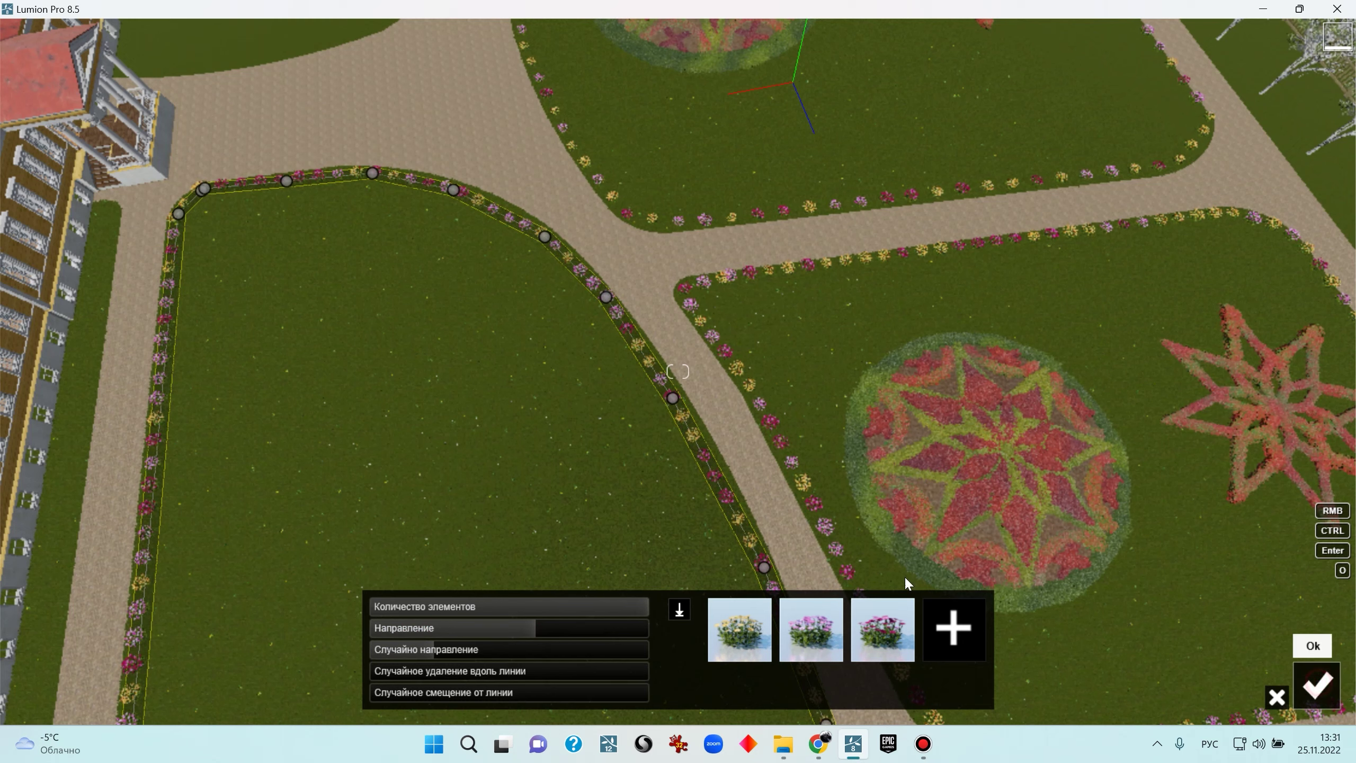
pyautogui.press('Return')
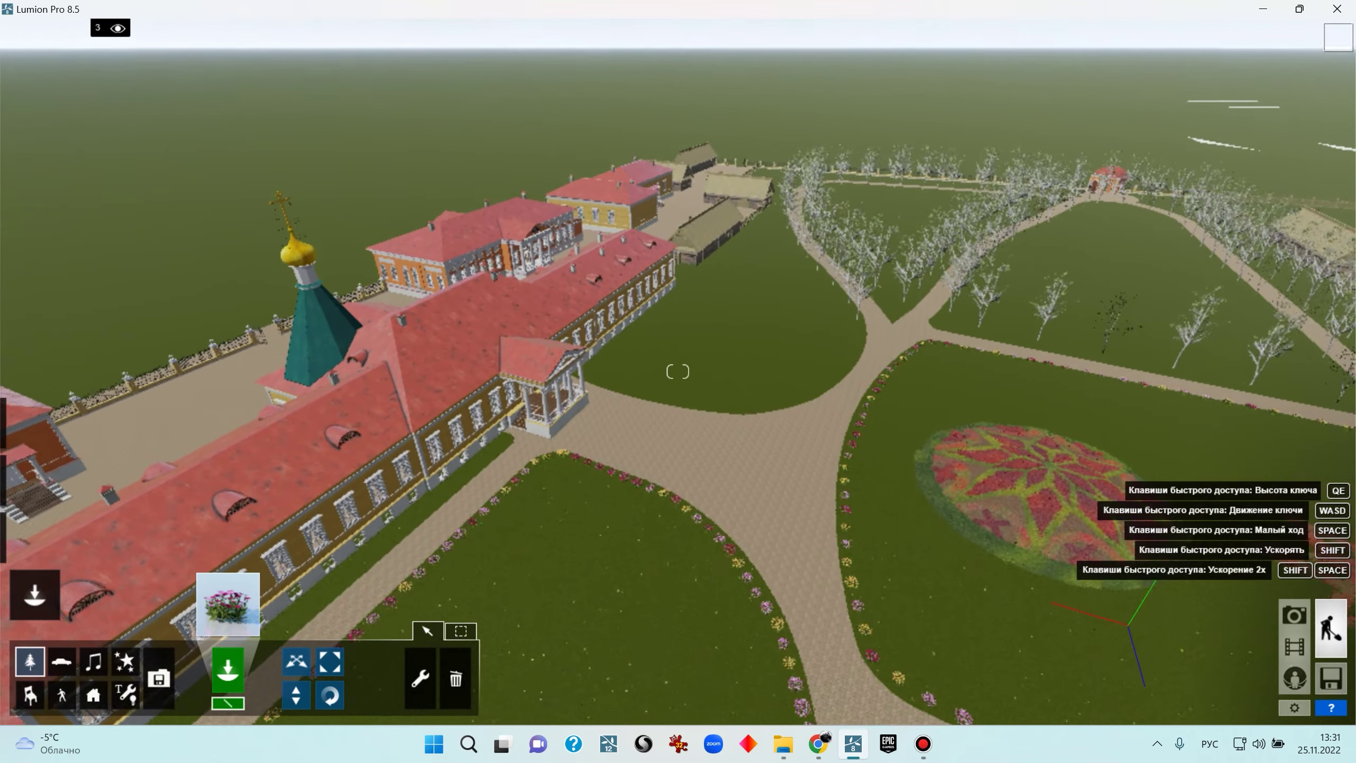
# Open the material editor at the church tower and give the golden dome the Standard material
pyautogui.press('w')
pyautogui.moveTo(678, 371); pyautogui.dragTo(801, 454, button='right')
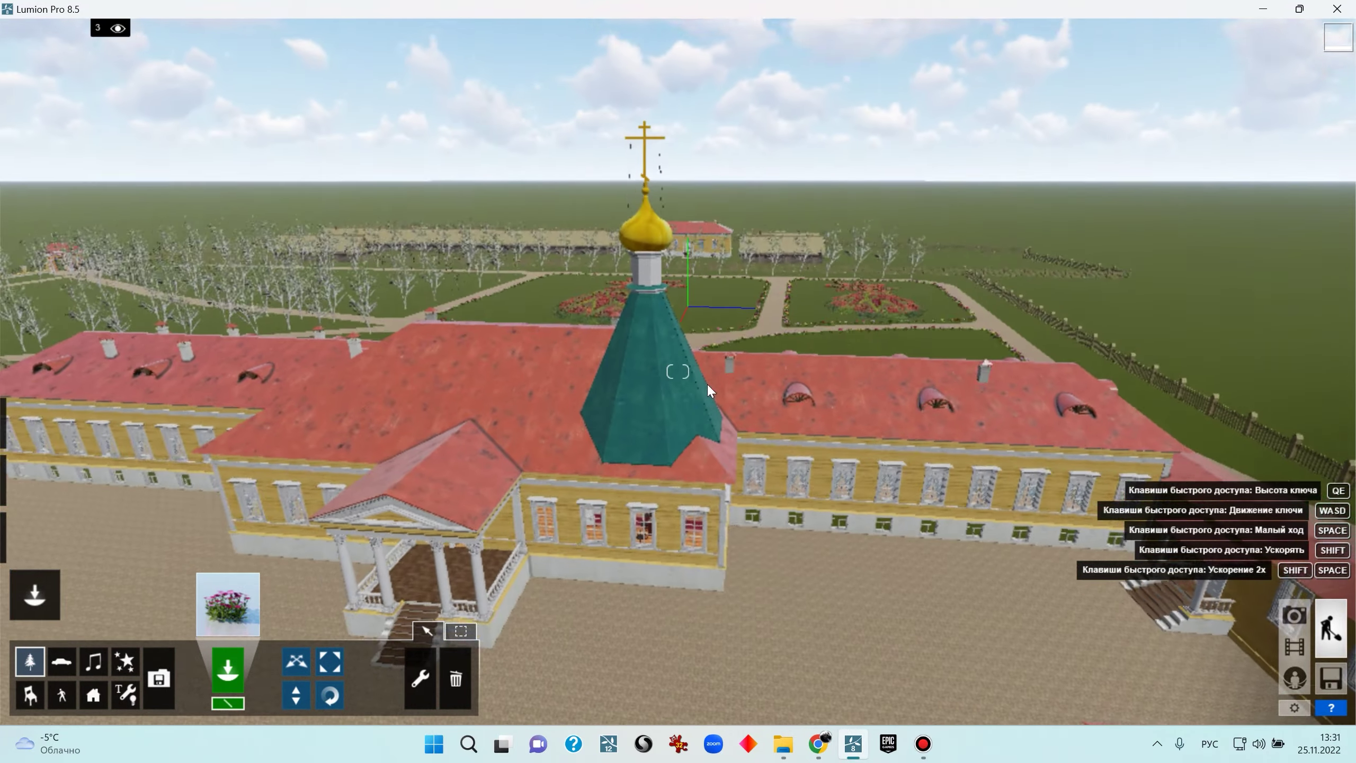
pyautogui.click(35, 537)
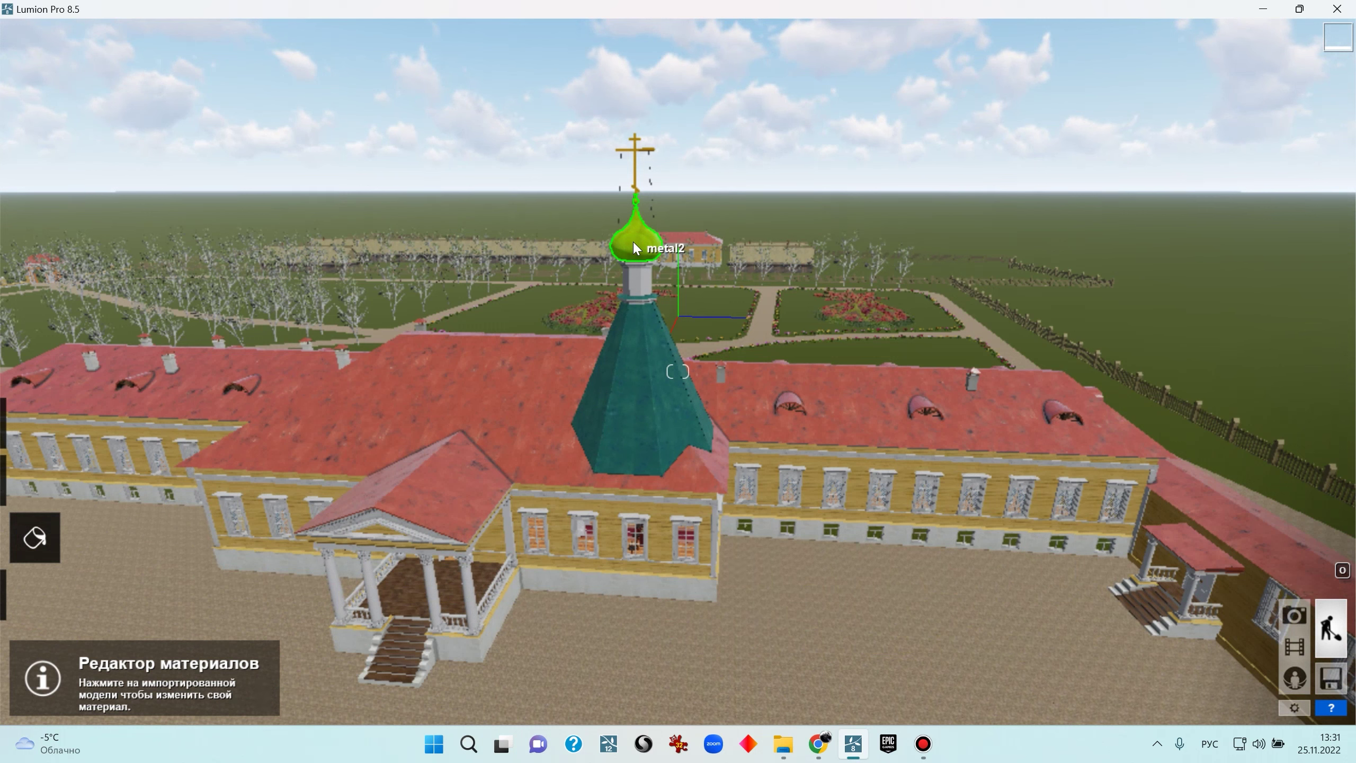
pyautogui.click(652, 278)
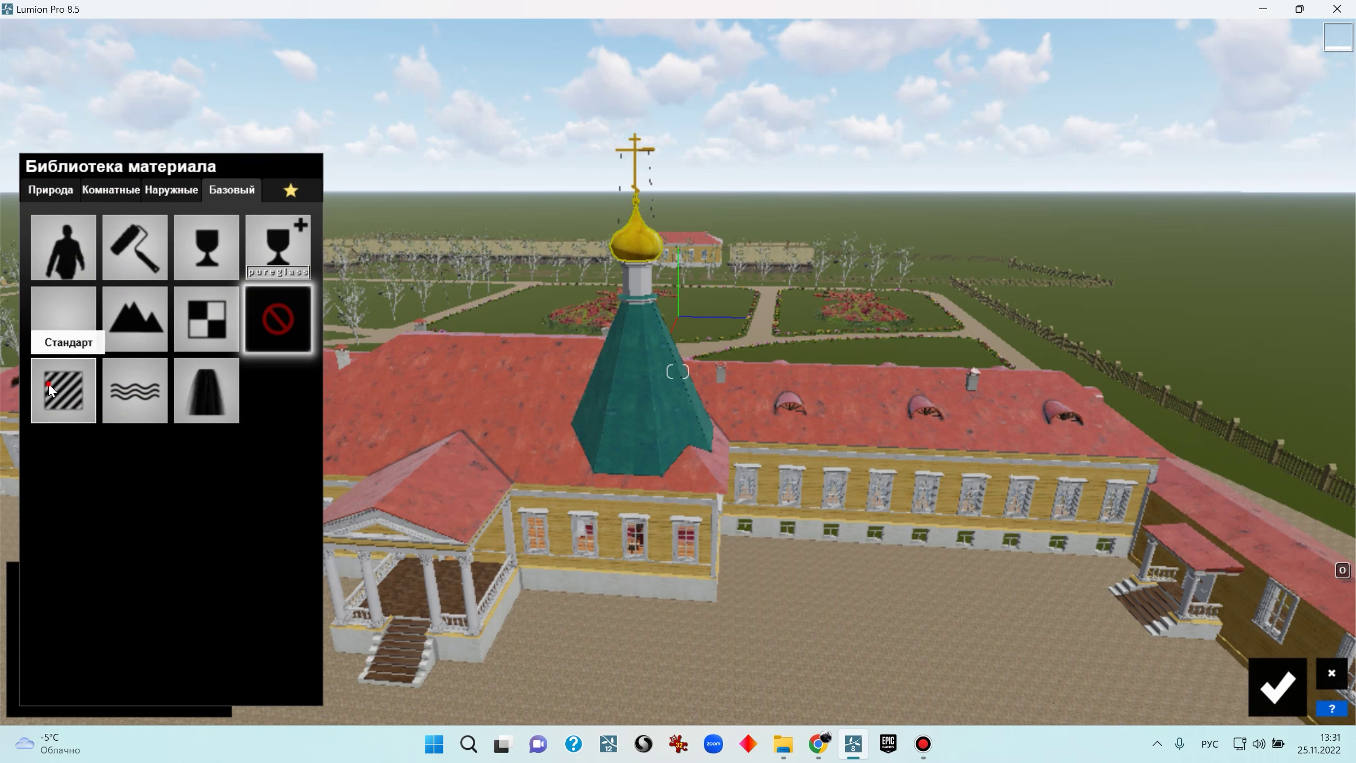
pyautogui.click(49, 401)
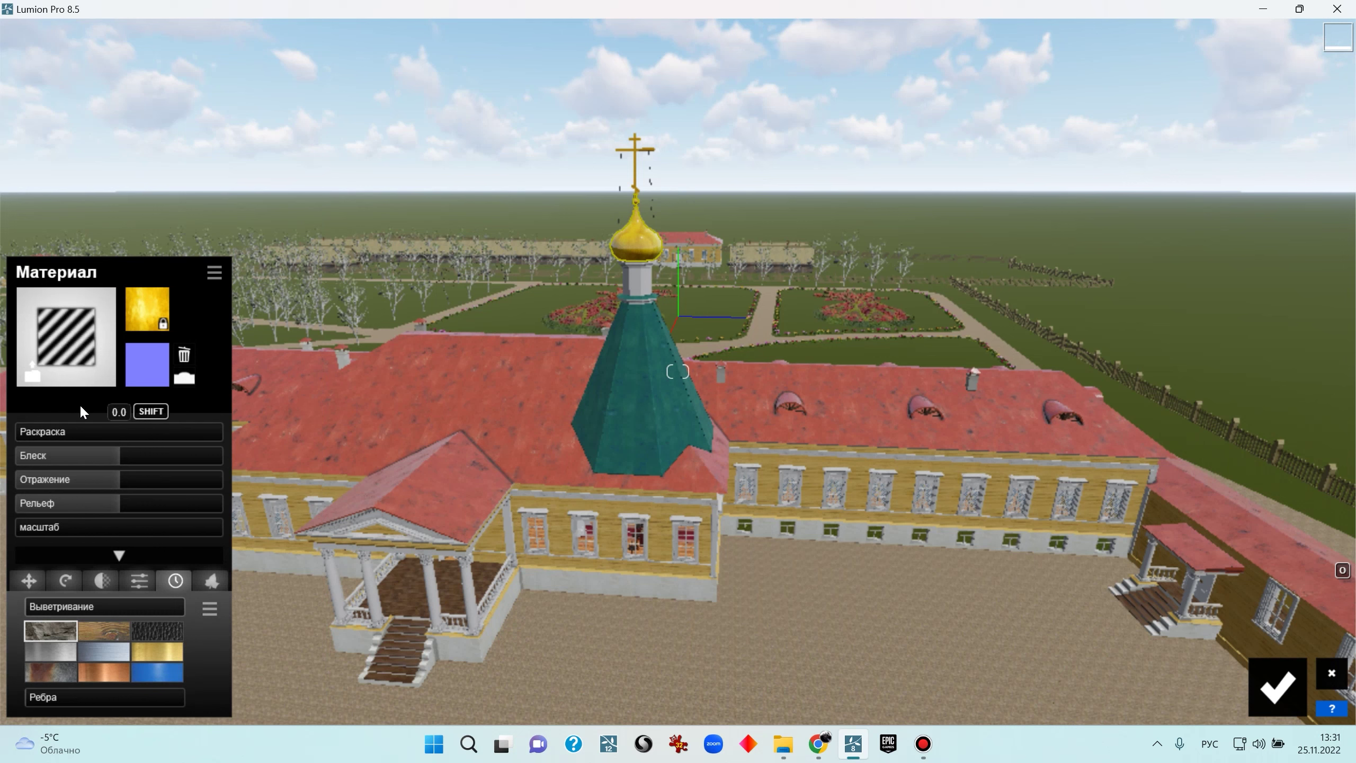
# Replace the dome's material with a bronze-coloured metal from the outdoor metal library
pyautogui.click(56, 335)
pyautogui.click(134, 195)
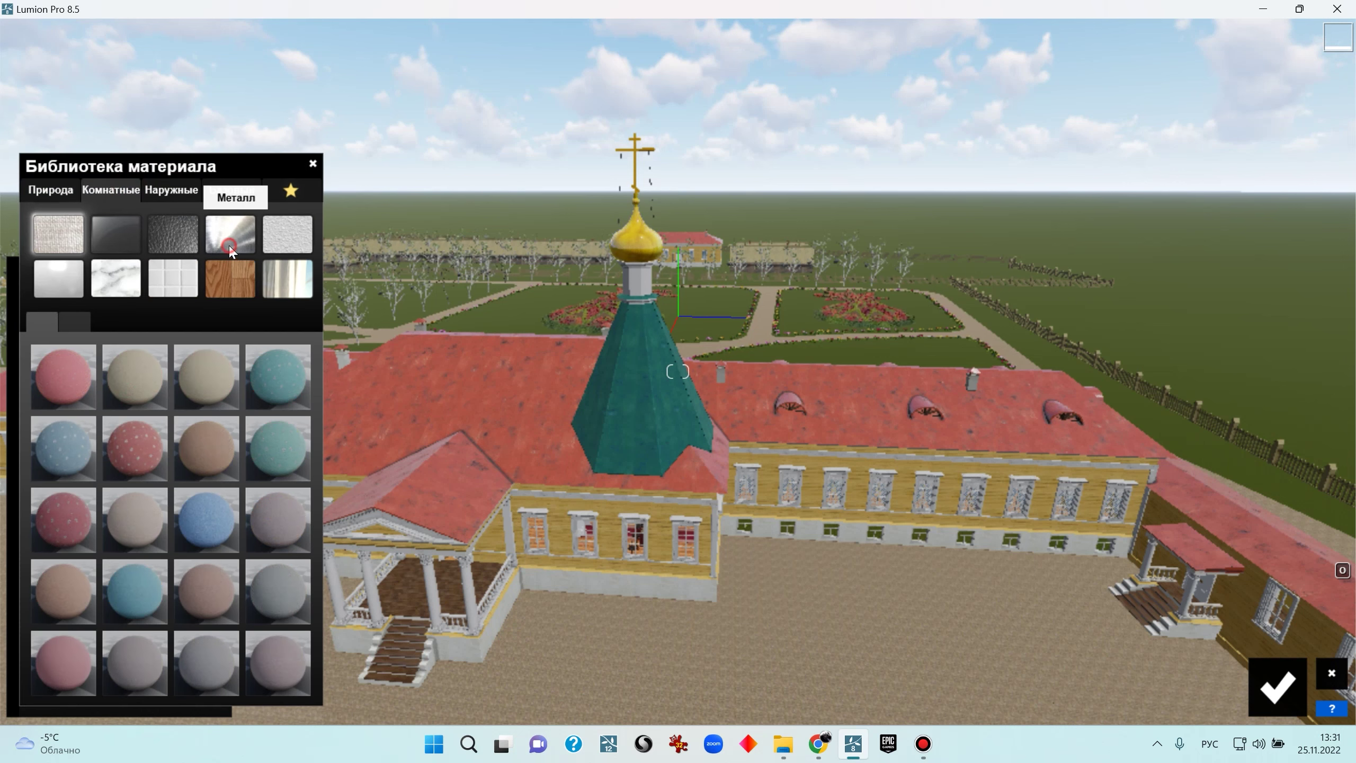
pyautogui.click(230, 250)
pyautogui.click(163, 192)
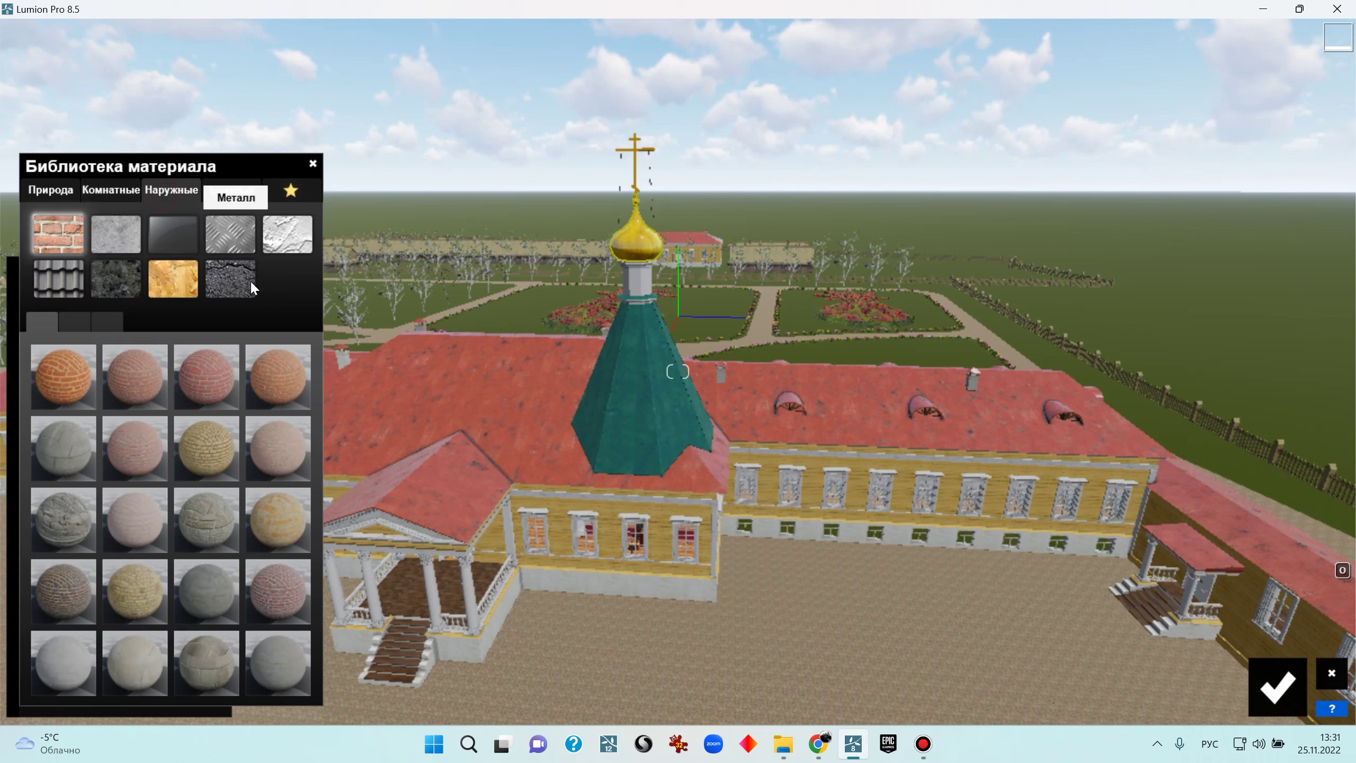
pyautogui.click(249, 245)
pyautogui.click(133, 425)
# Give the tower's green tent roof the Standard material, then delete and recreate its normal map
pyautogui.moveTo(682, 502)
pyautogui.mouseDown(button='right')
pyautogui.moveTo(683, 475)
pyautogui.moveTo(682, 488)
pyautogui.mouseUp(button='right')
pyautogui.click(672, 426)
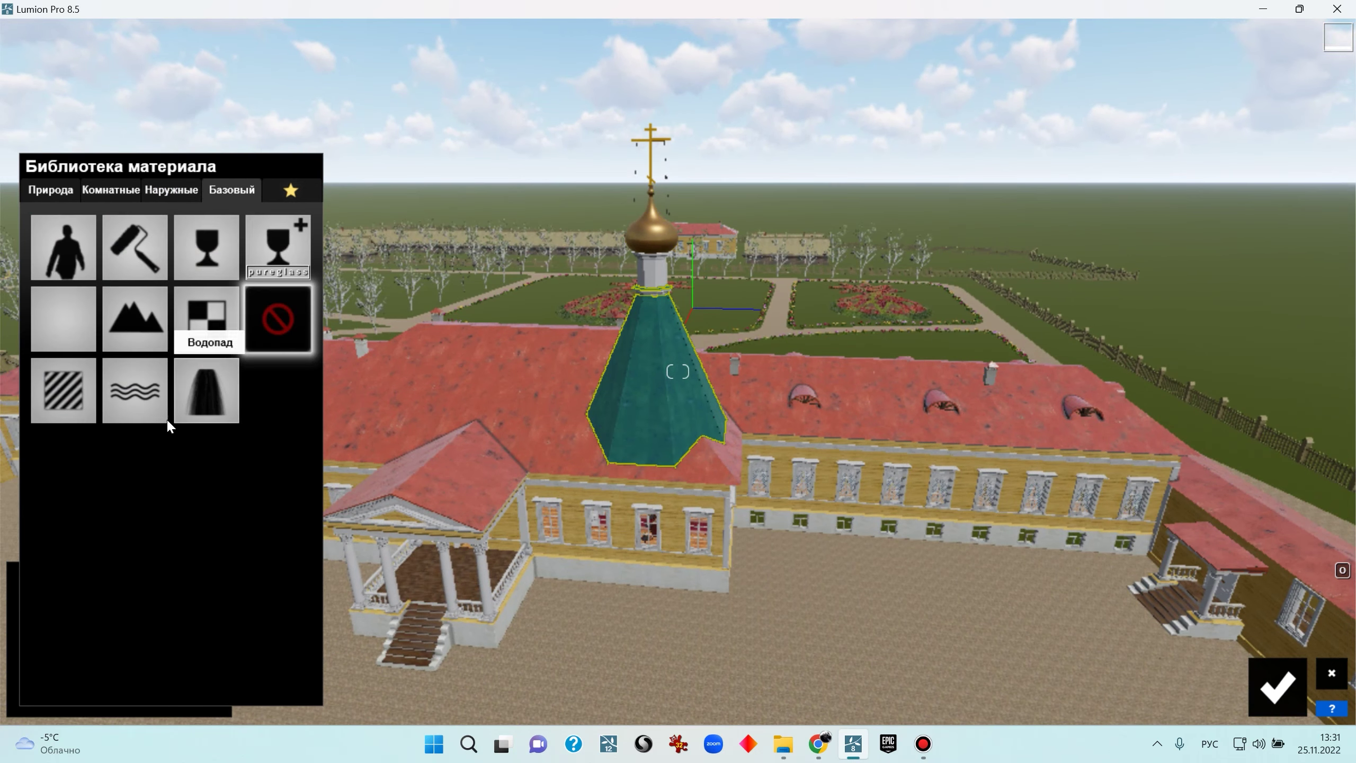
pyautogui.click(74, 411)
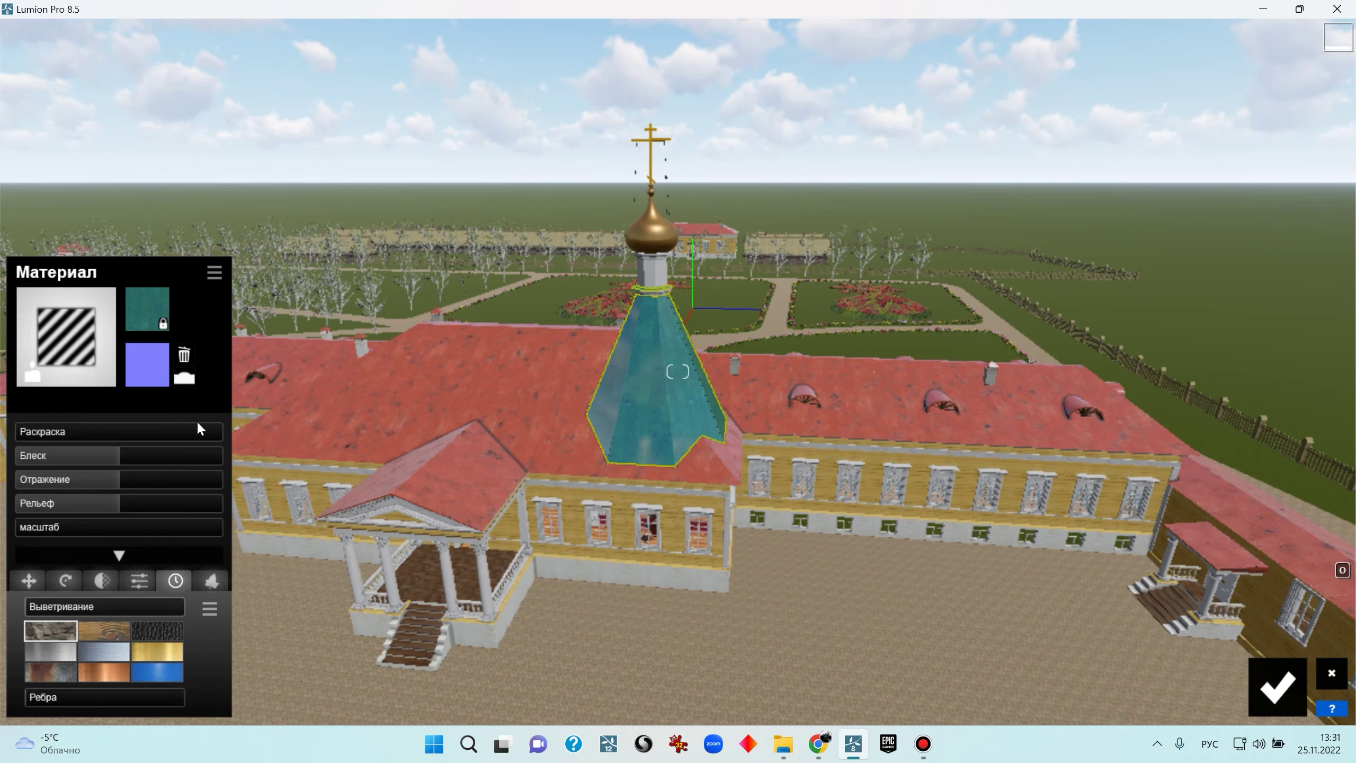
pyautogui.click(185, 353)
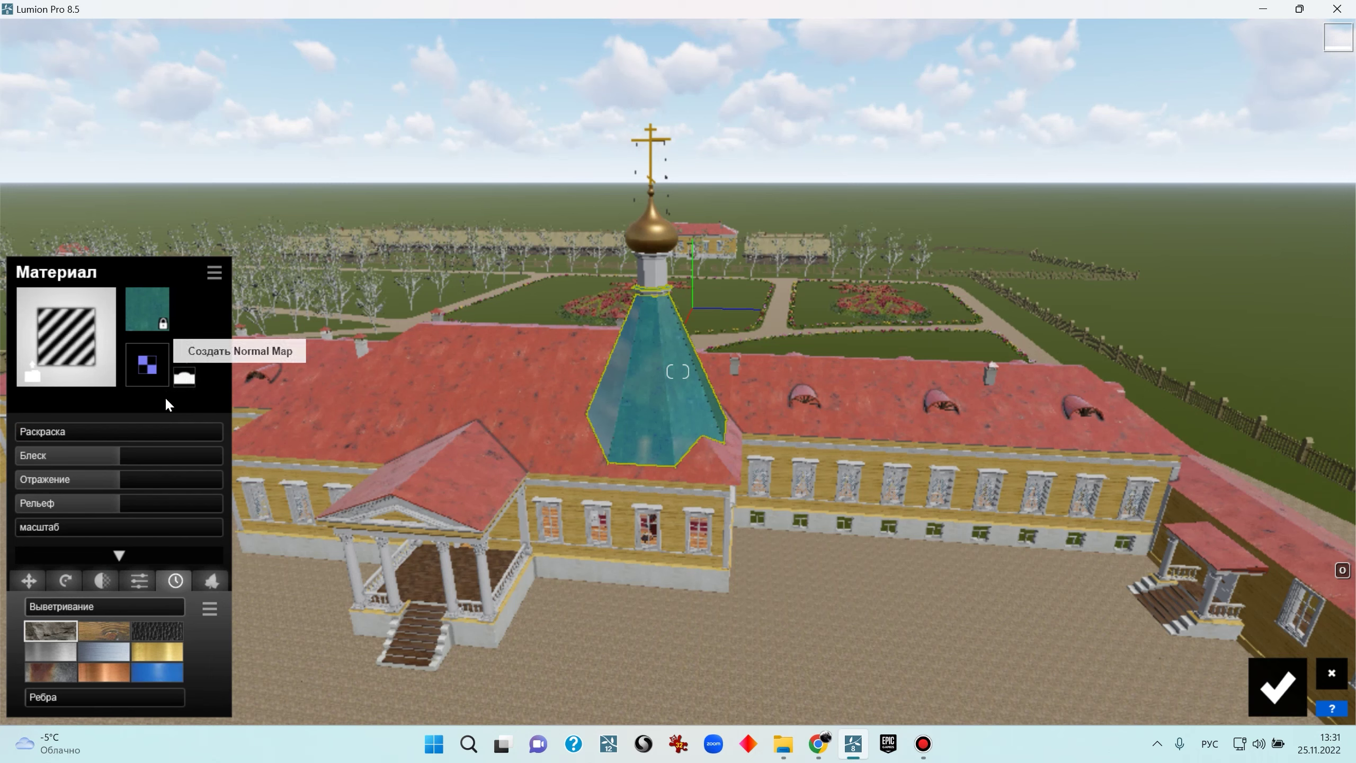
pyautogui.click(184, 379)
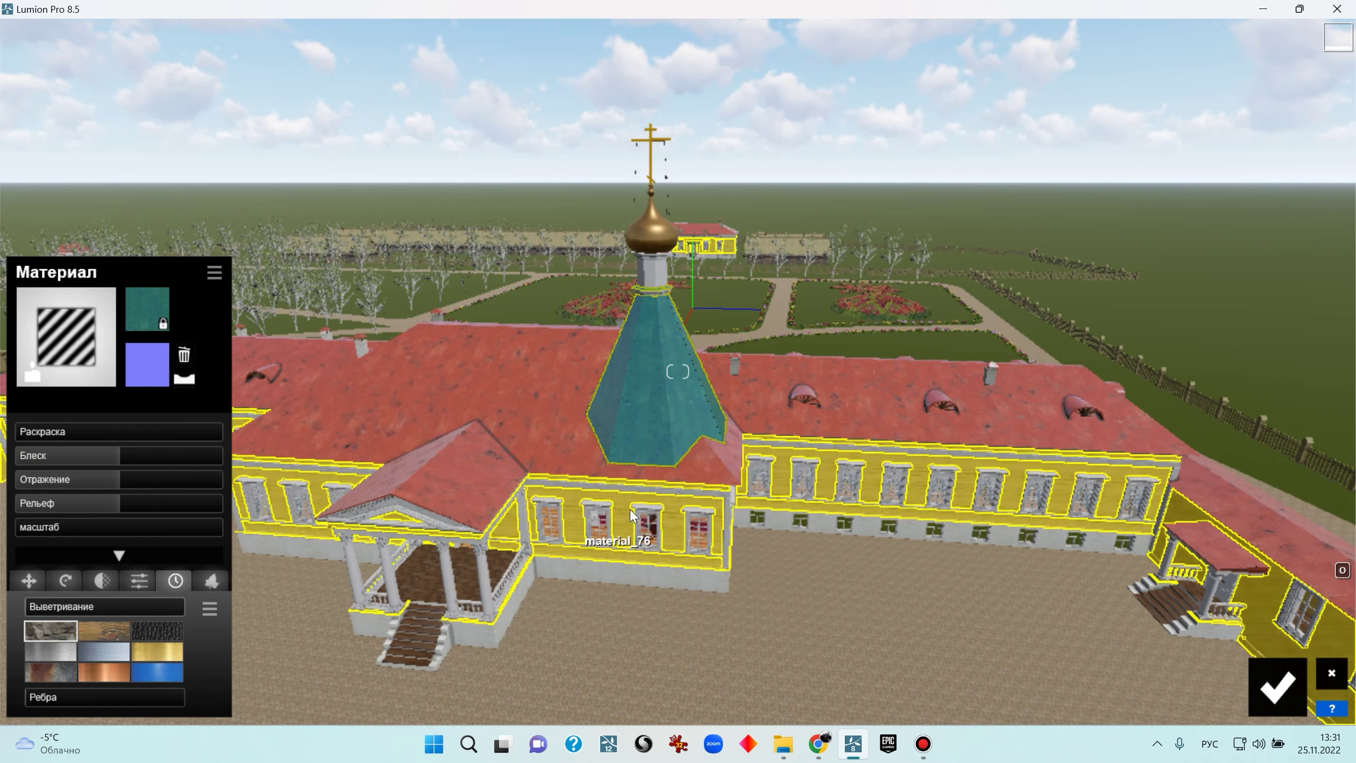
# Lower the gloss and reflection of the tower's green tent roof material and adjust its weathering
pyautogui.moveTo(648, 528); pyautogui.dragTo(545, 542, button='right')
pyautogui.press('w')
pyautogui.moveTo(85, 463); pyautogui.dragTo(85, 462)
pyautogui.click(83, 481)
pyautogui.click(92, 665)
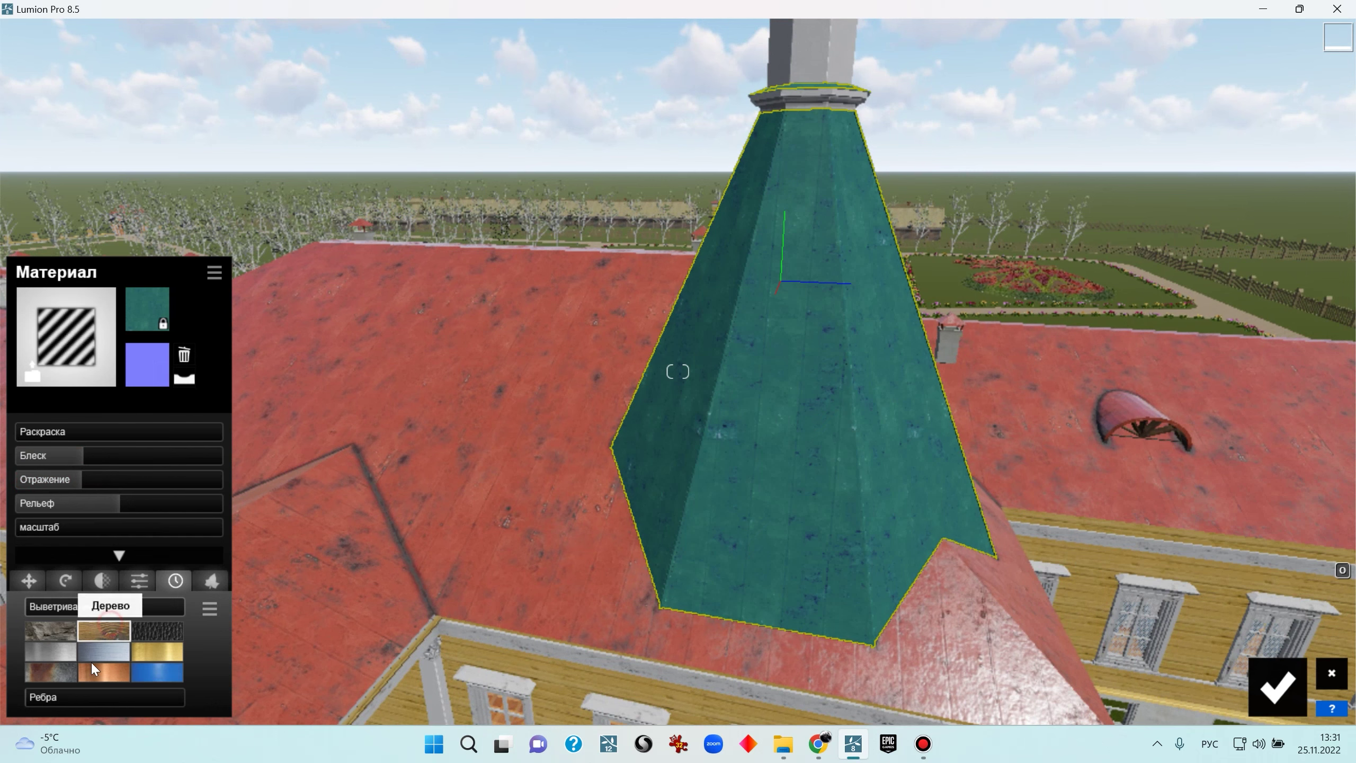
pyautogui.moveTo(80, 606); pyautogui.dragTo(133, 597)
# Open the white material of the tower drum below the golden dome, then save the material edits
pyautogui.moveTo(134, 597); pyautogui.dragTo(638, 297, button='right')
pyautogui.click(650, 214)
pyautogui.scroll(-4, 648, 285)
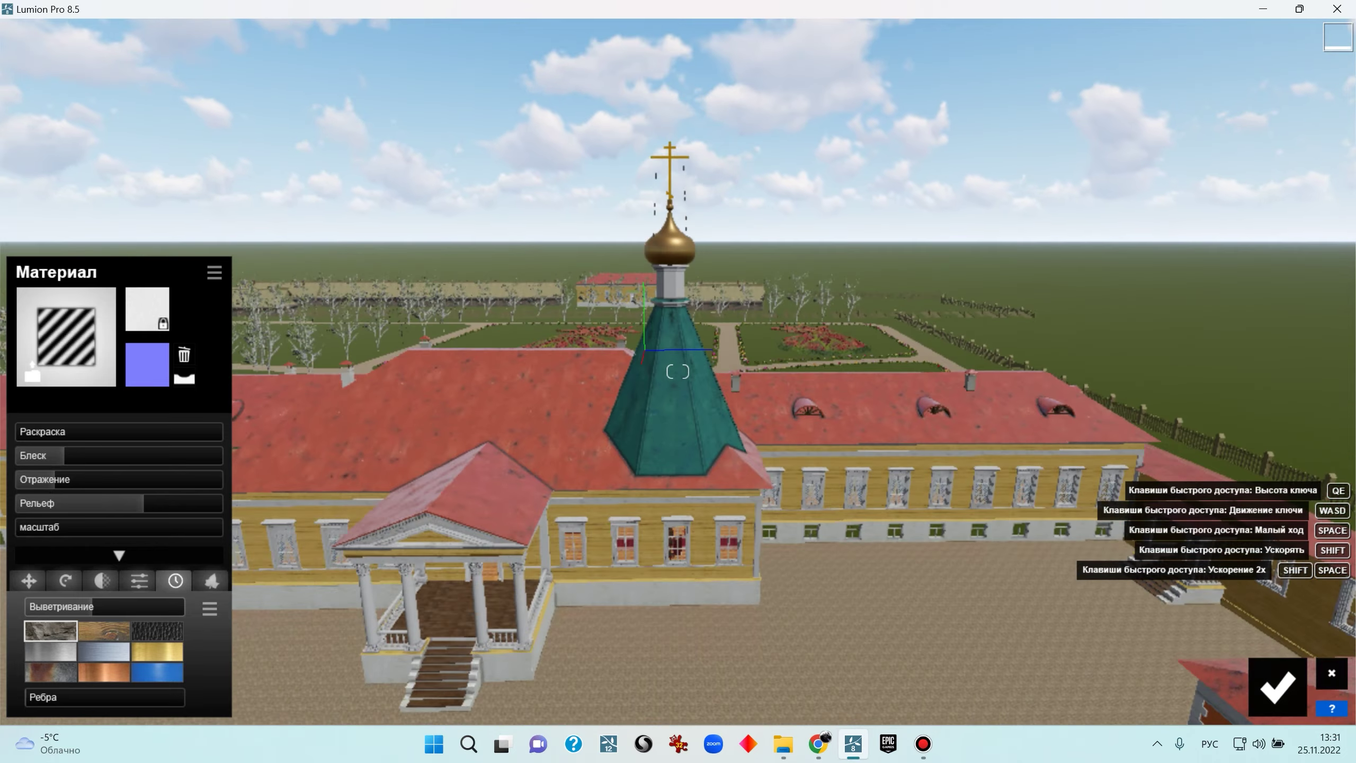
pyautogui.scroll(-3, 678, 371)
pyautogui.moveTo(678, 372); pyautogui.dragTo(668, 235, button='right')
pyautogui.scroll(5, 678, 371)
pyautogui.scroll(-3, 677, 371)
pyautogui.click(1277, 687)
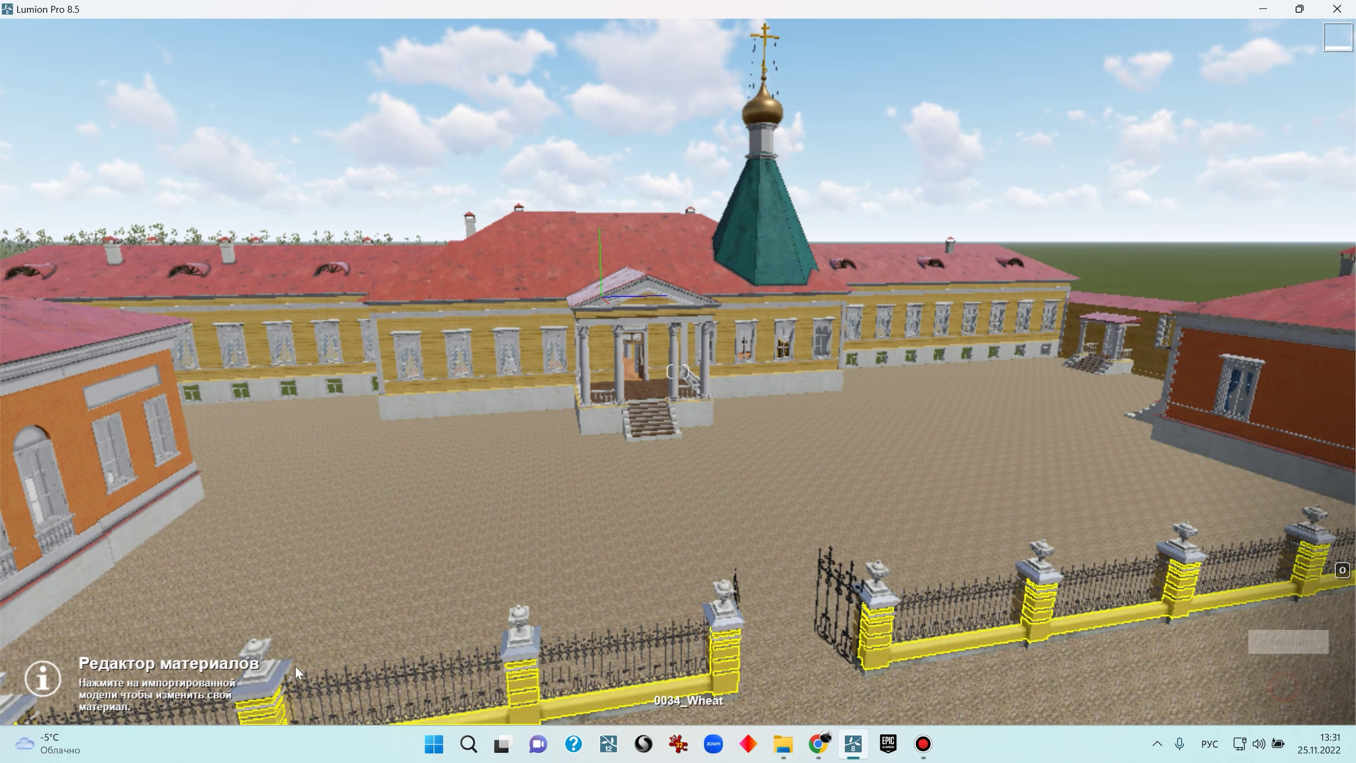
# Switch from material editing to placing imported models, then bring up the Chrome window with the Teams meeting
pyautogui.click(33, 538)
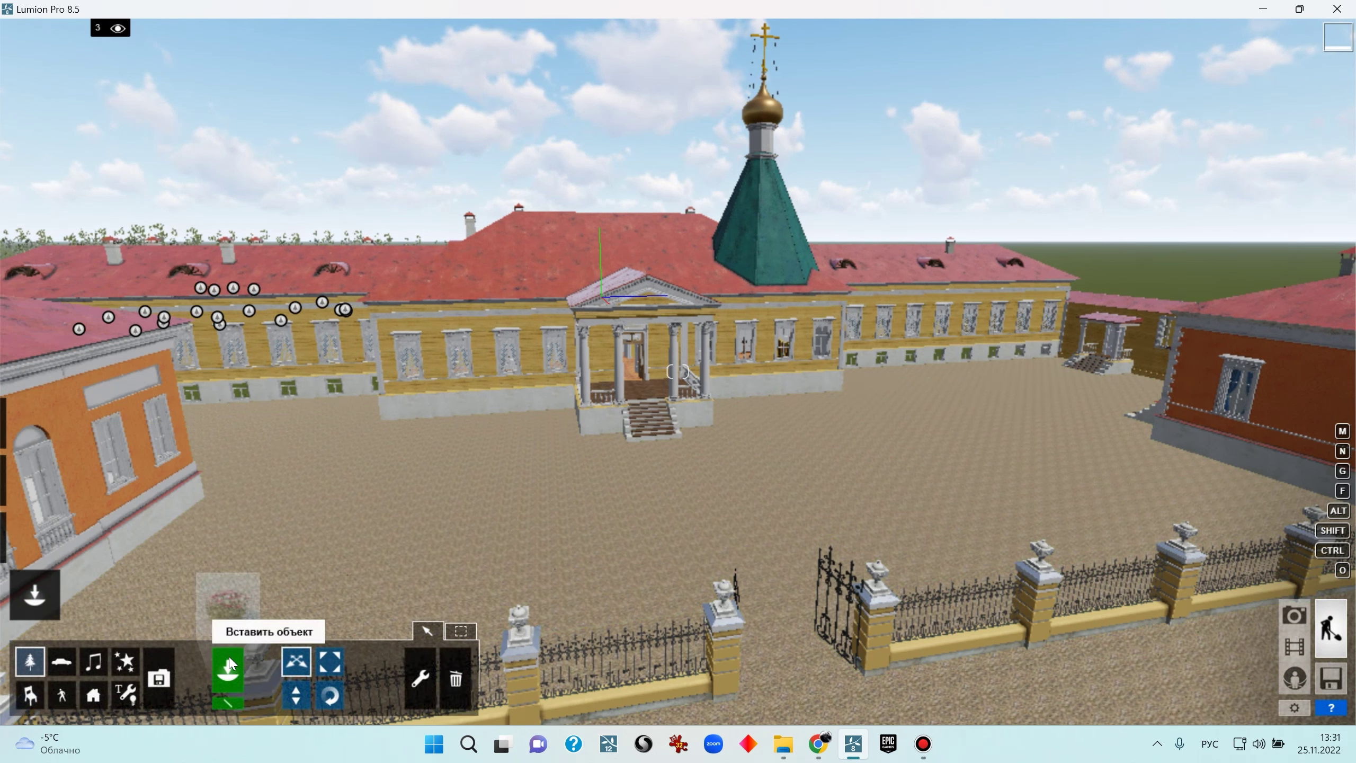
pyautogui.click(159, 679)
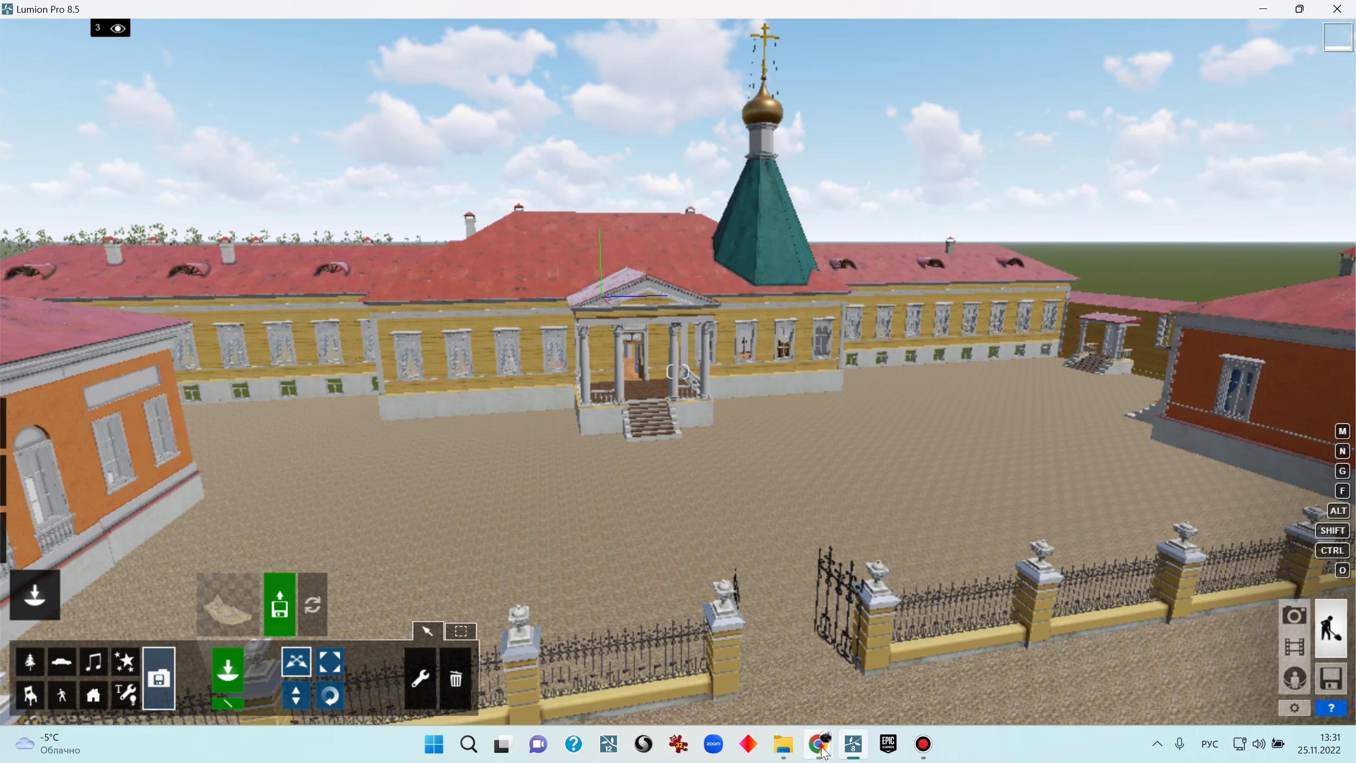
pyautogui.moveTo(825, 753)
pyautogui.click(714, 625)
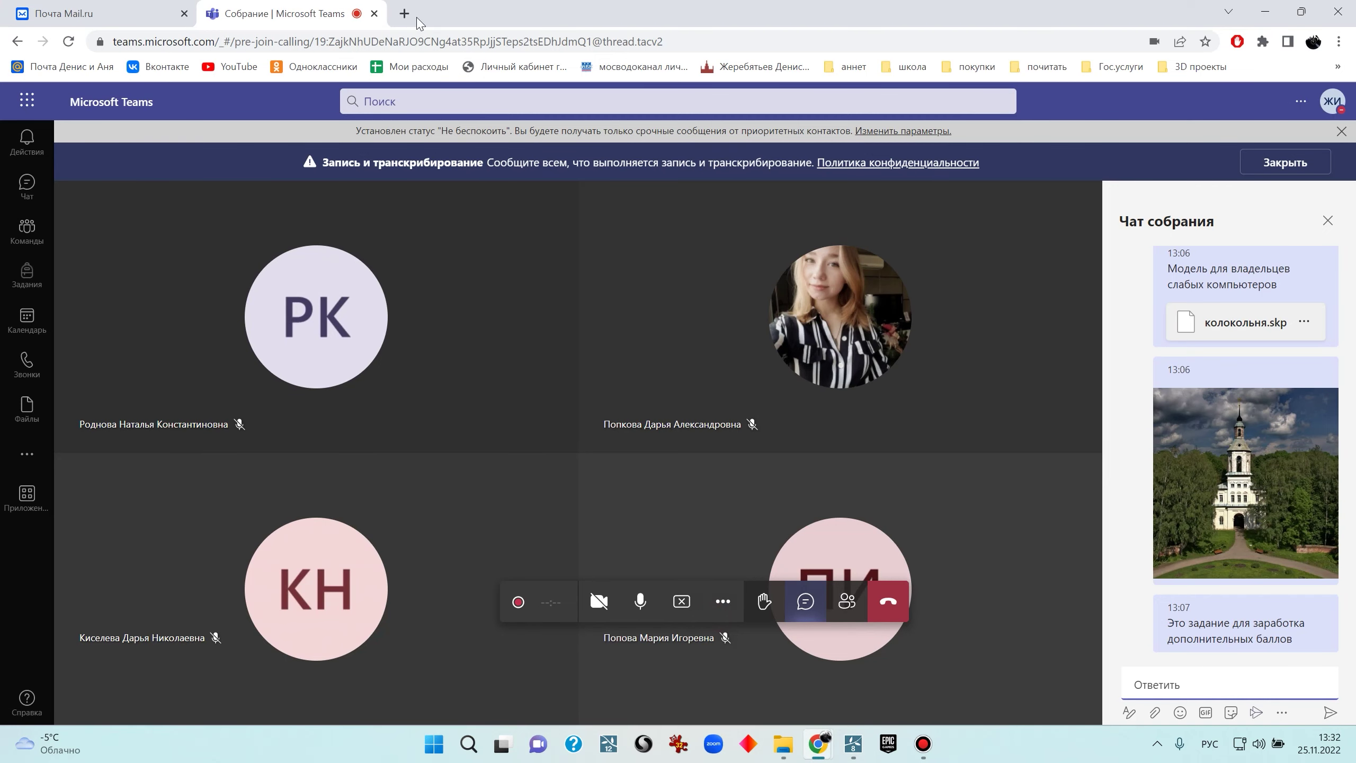